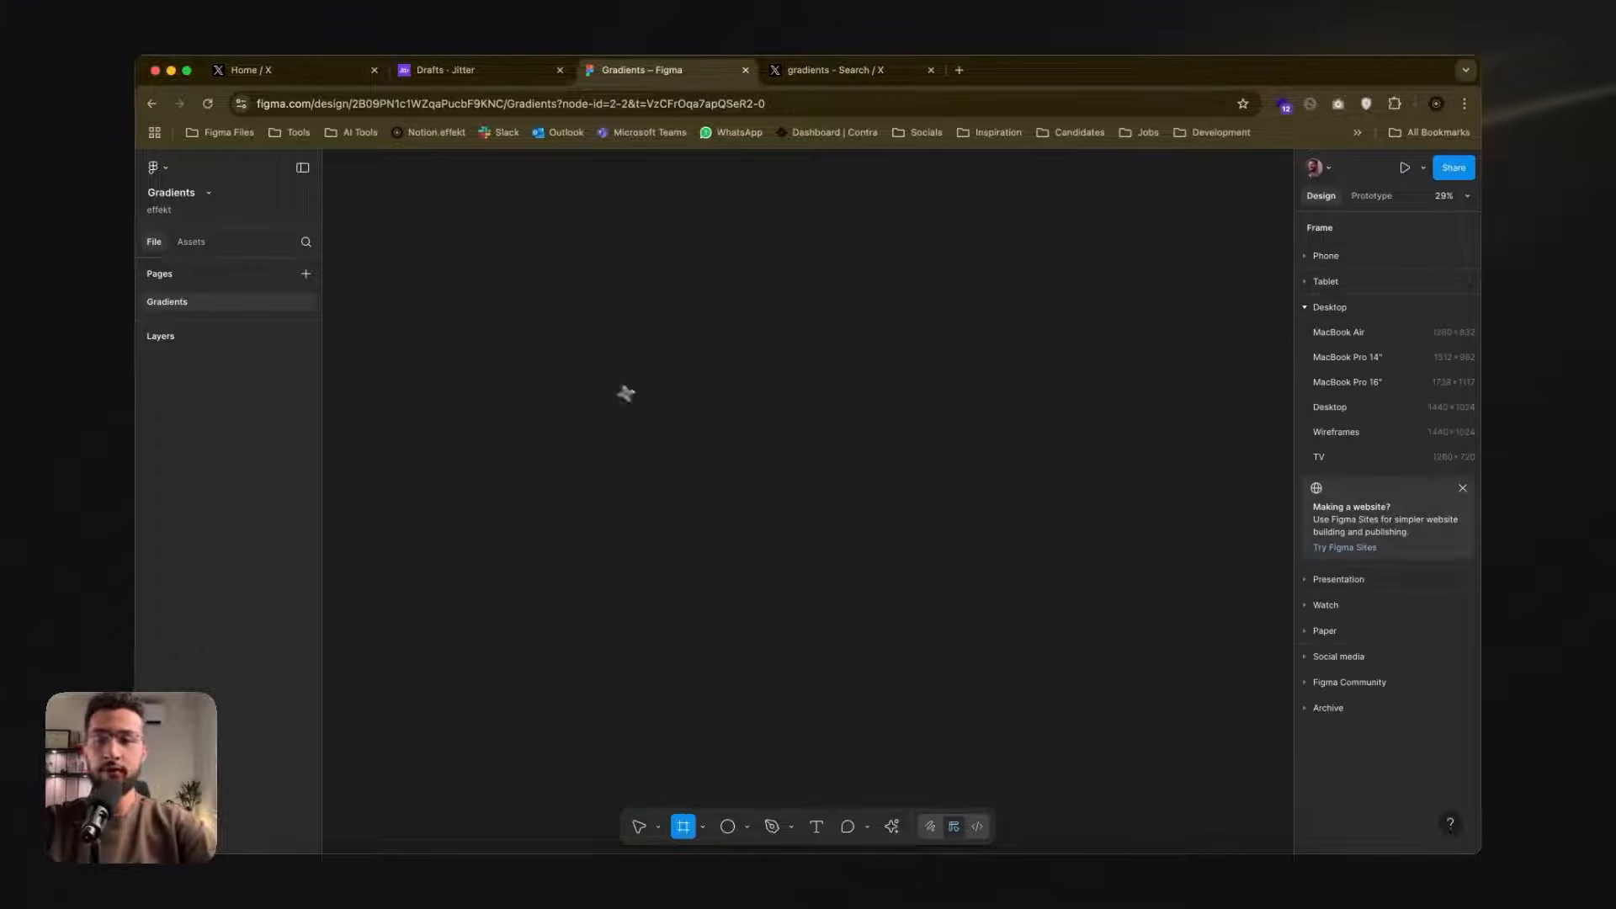
- Draw a frame on the empty canvas and set its size to 1920 × 1080
drag(599, 384, 988, 565)
click(1335, 500)
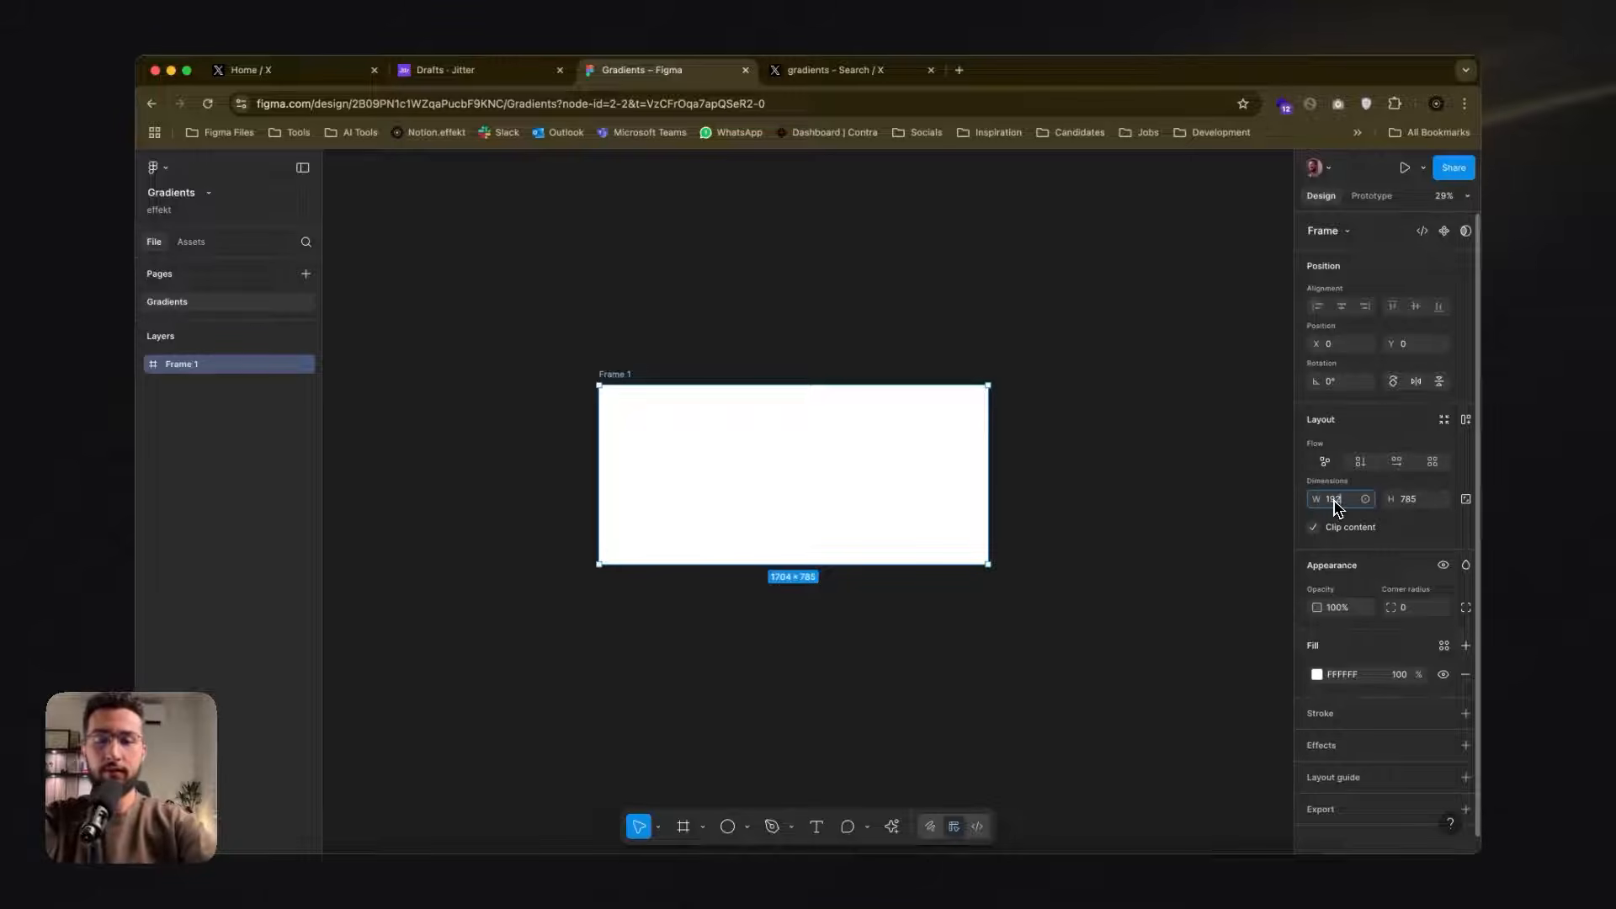
key(Tab)
text(1080)
key(Tab)
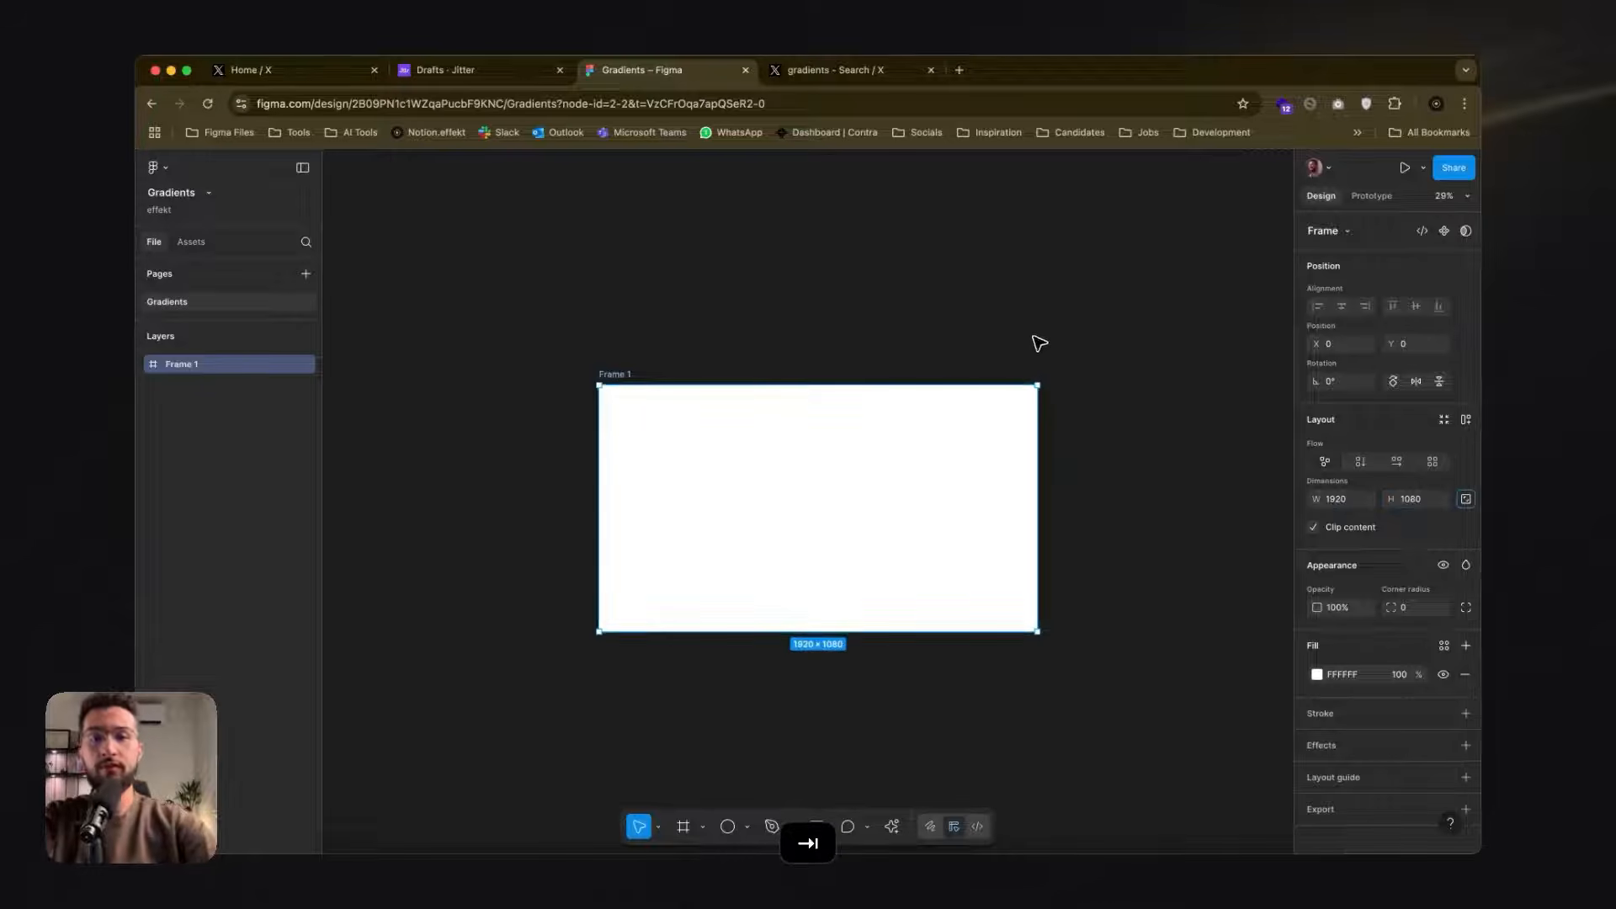
click(1038, 346)
scroll(1039, 341, down, 3)
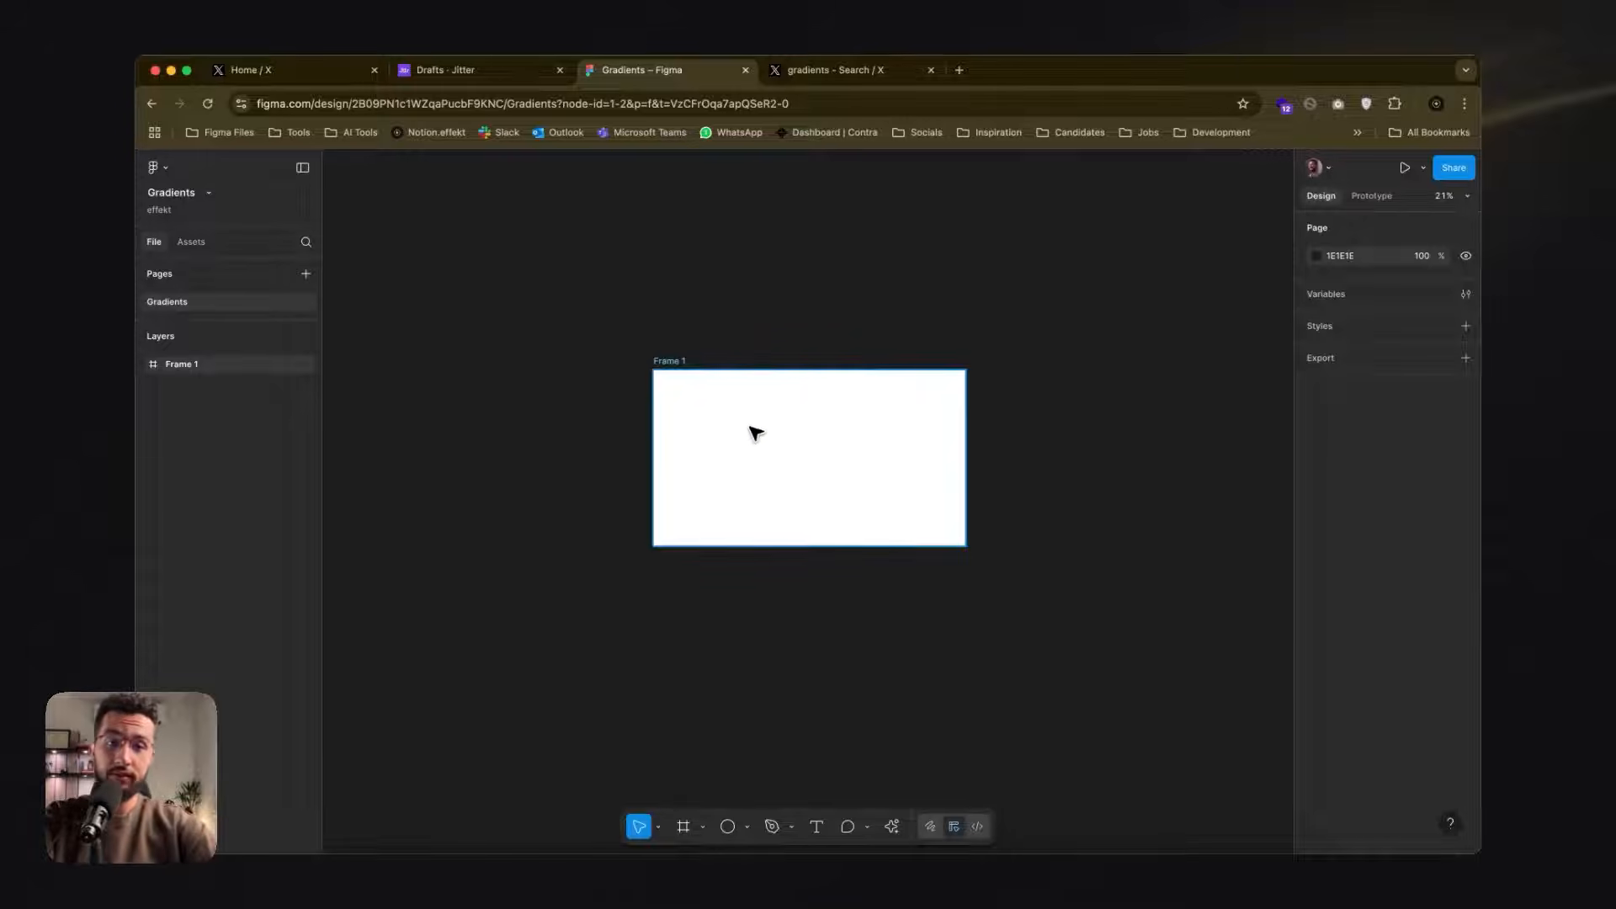
- Rename the frame as Gradient
click(682, 362)
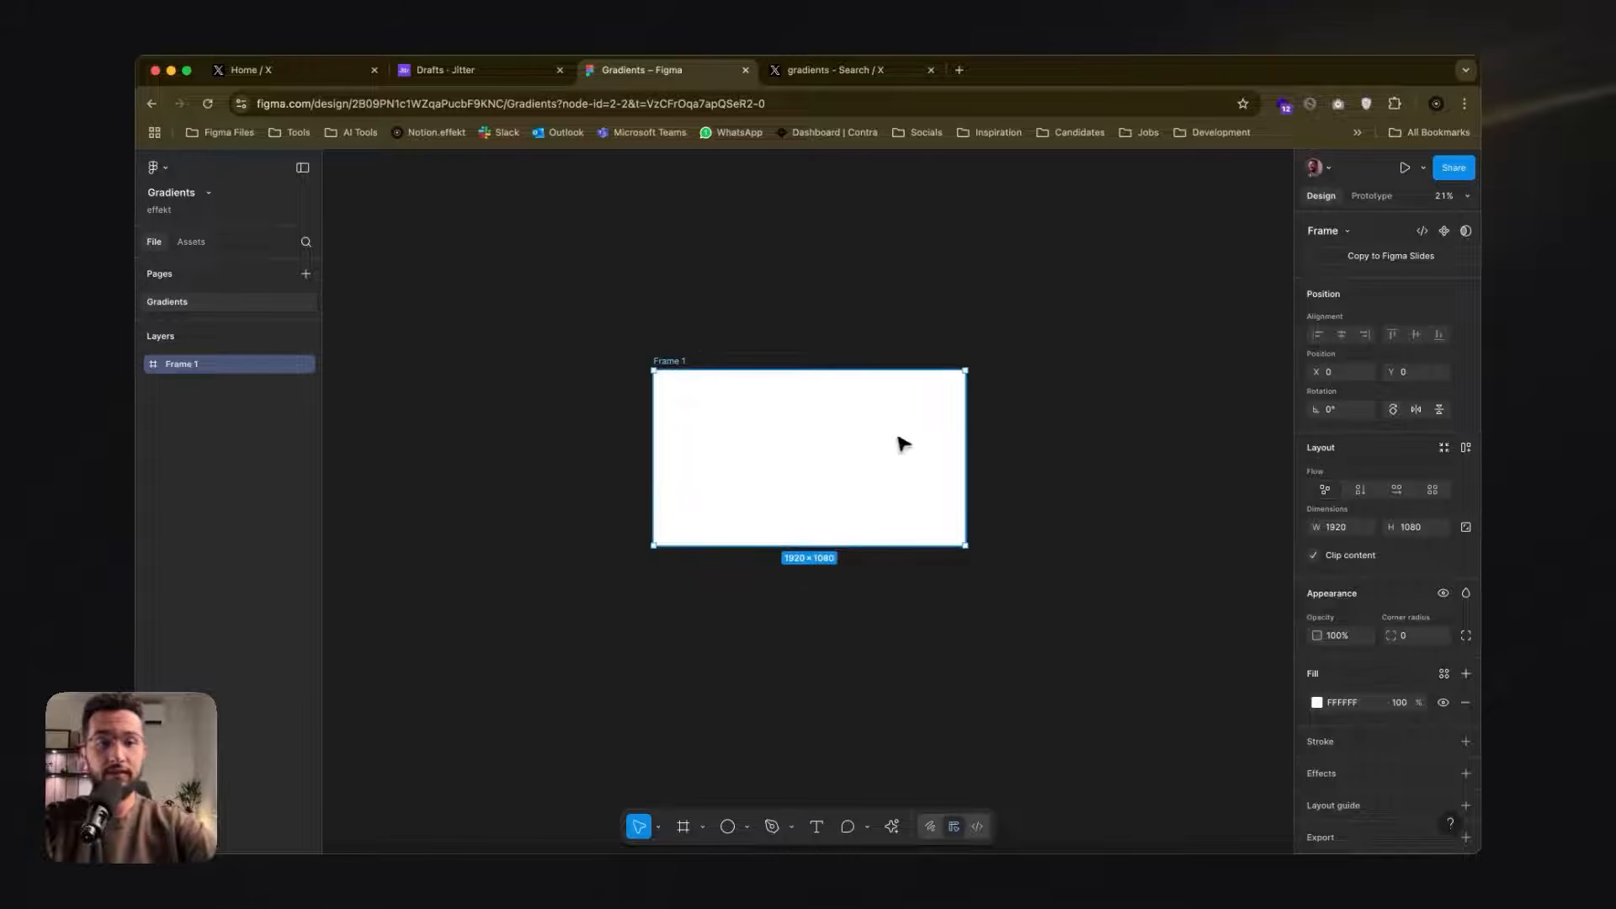
click(1054, 527)
click(873, 487)
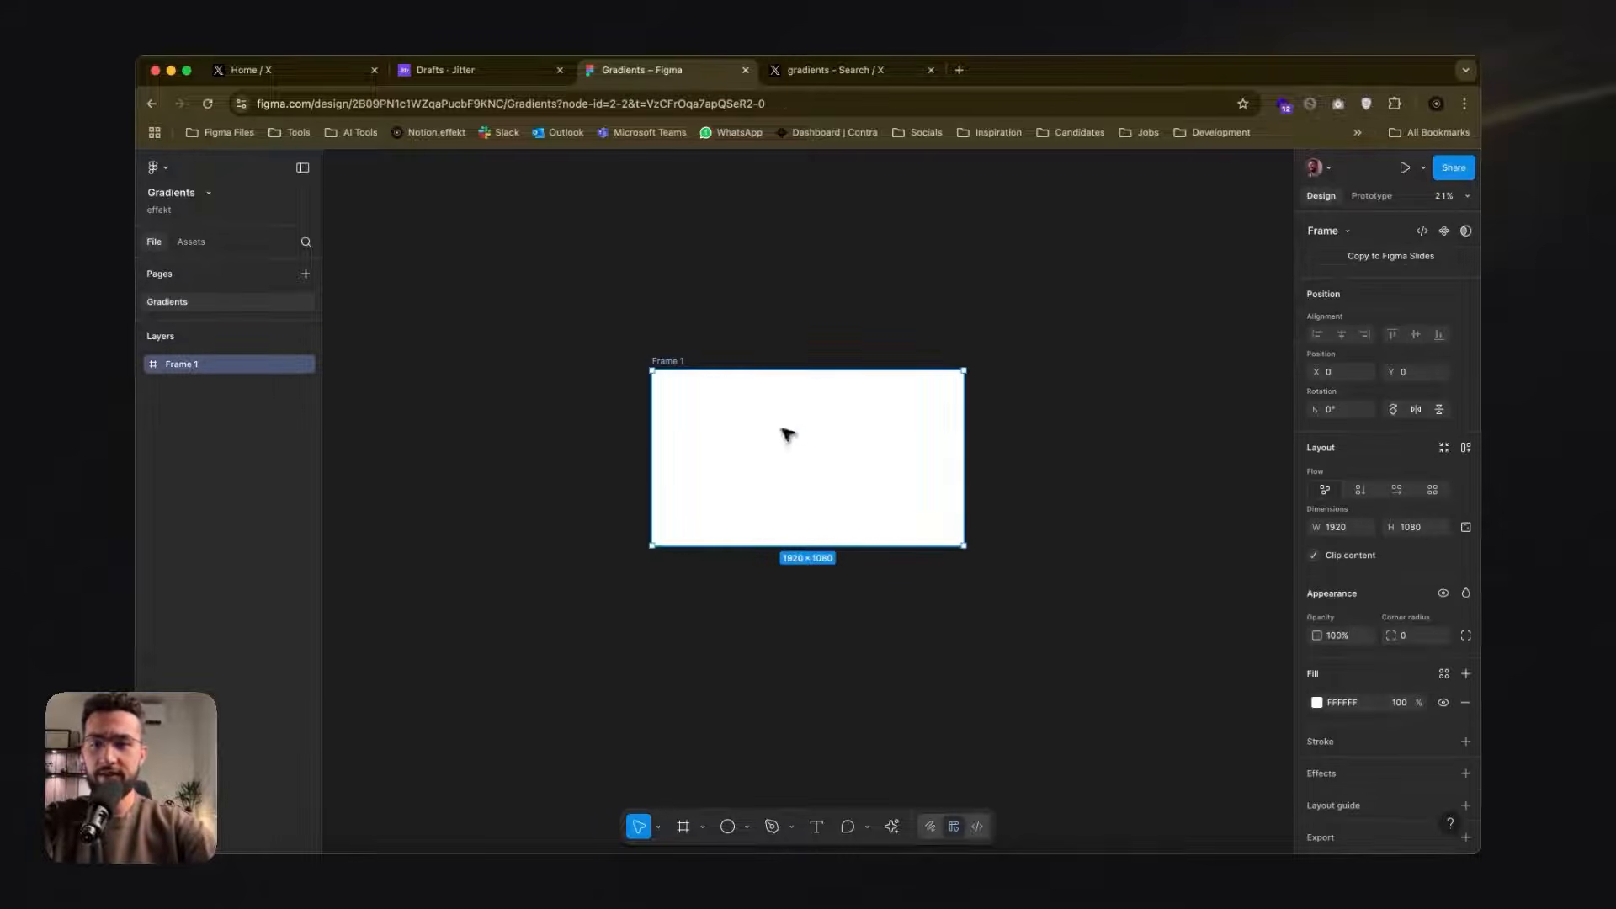
double_click(678, 362)
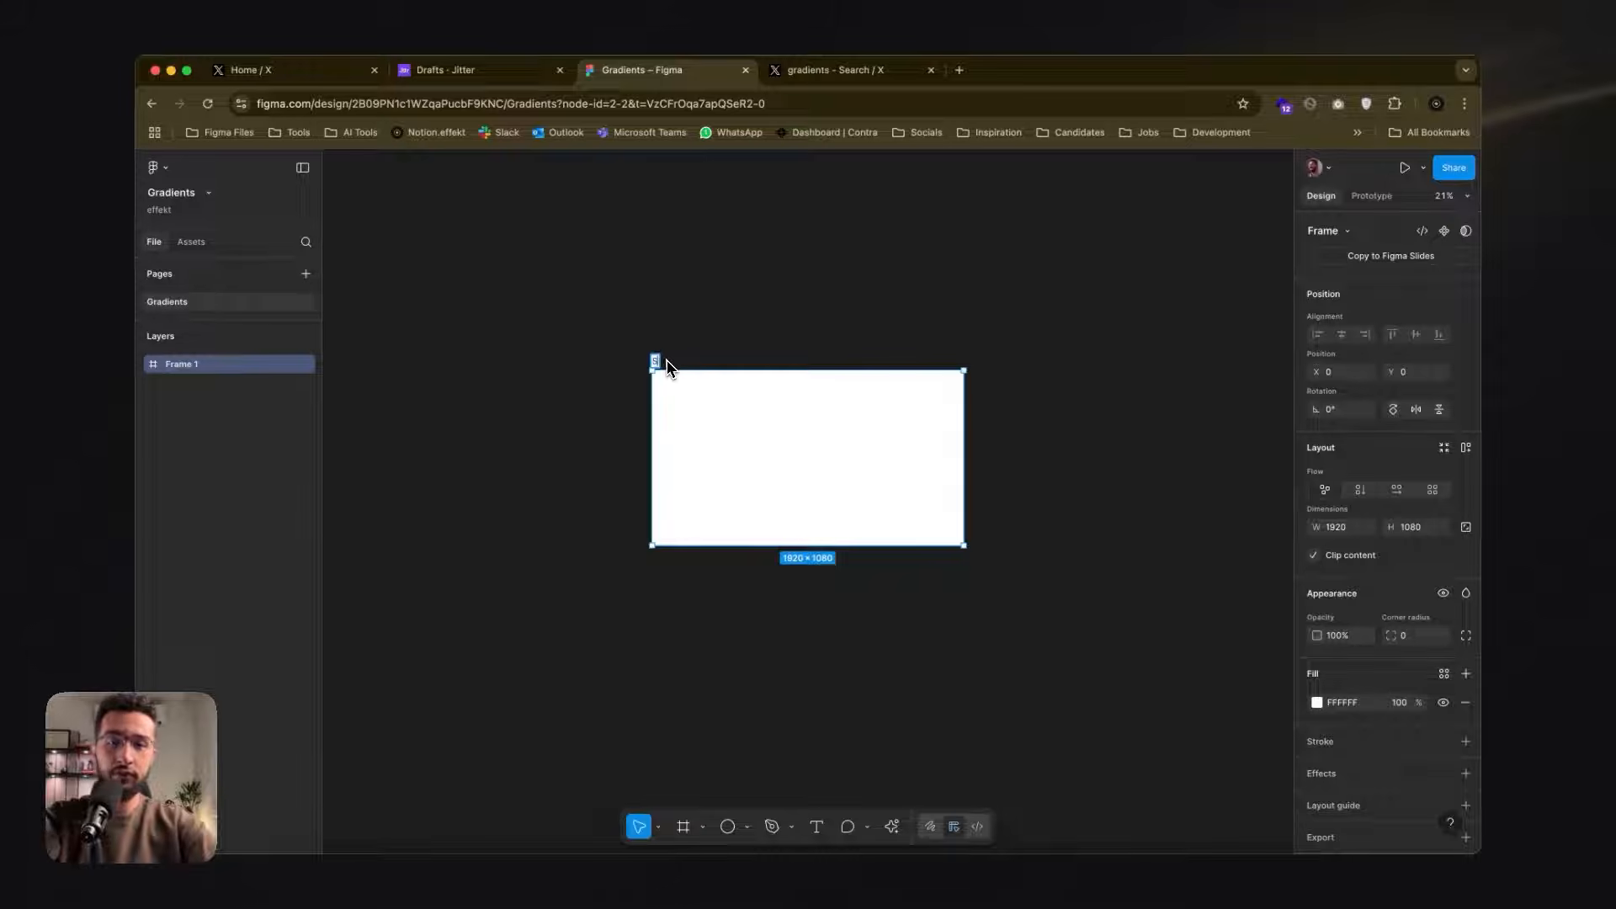
key(BackSpace)
text(Gradient)
key(Return)
click(770, 359)
click(799, 396)
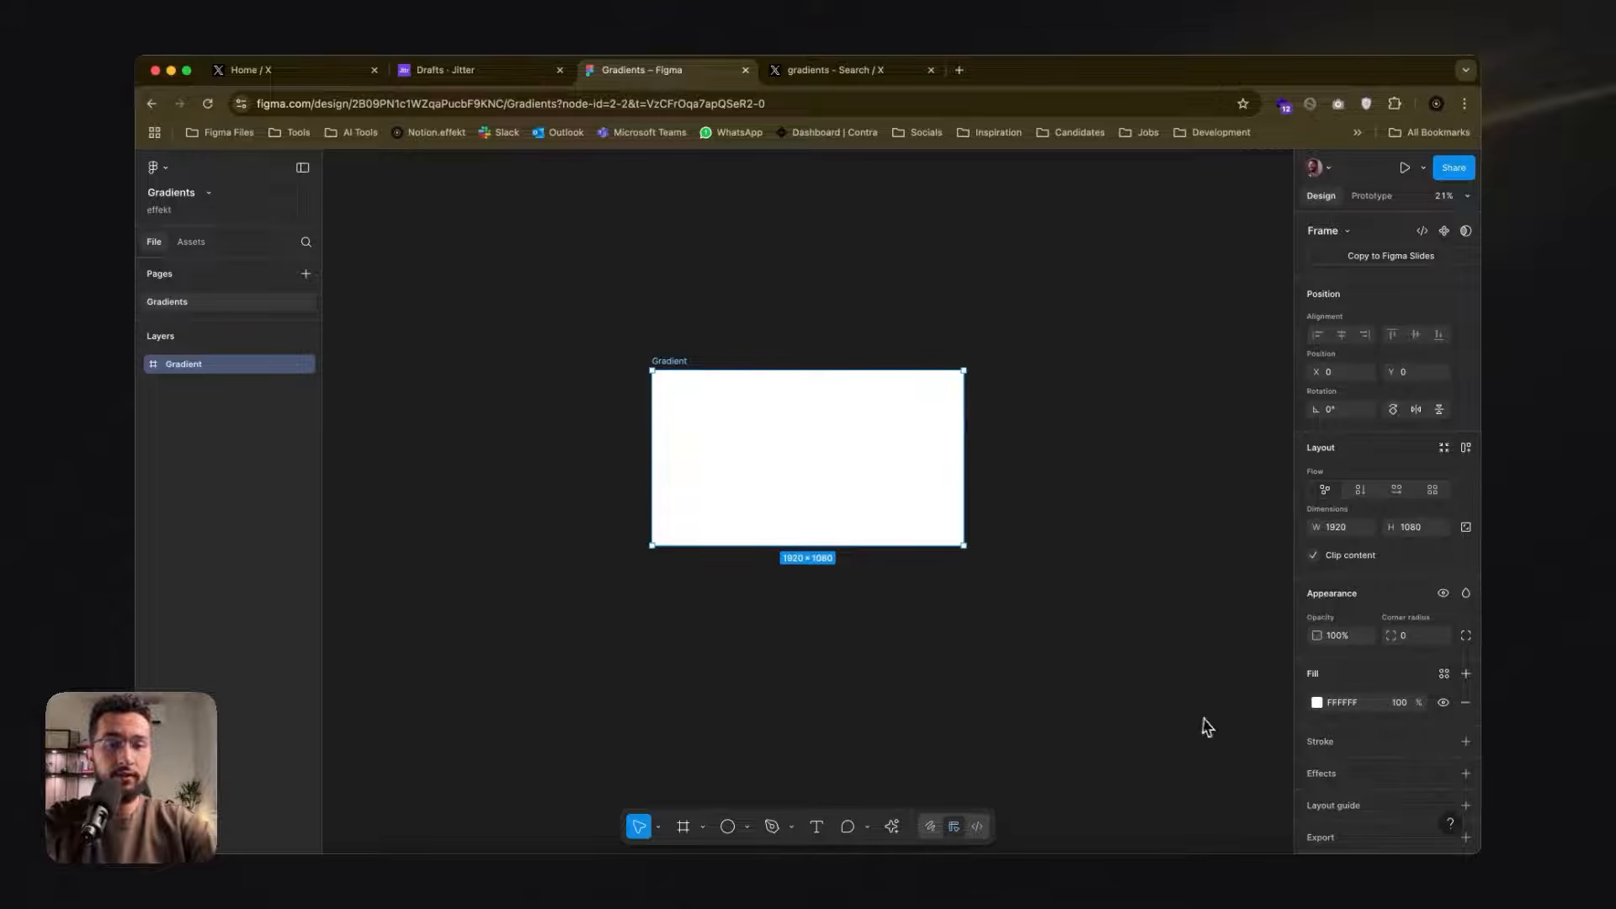
- Darken the Gradient frame's fill to a near-black tone and shift its hue to blue, about 0A101E
click(1317, 702)
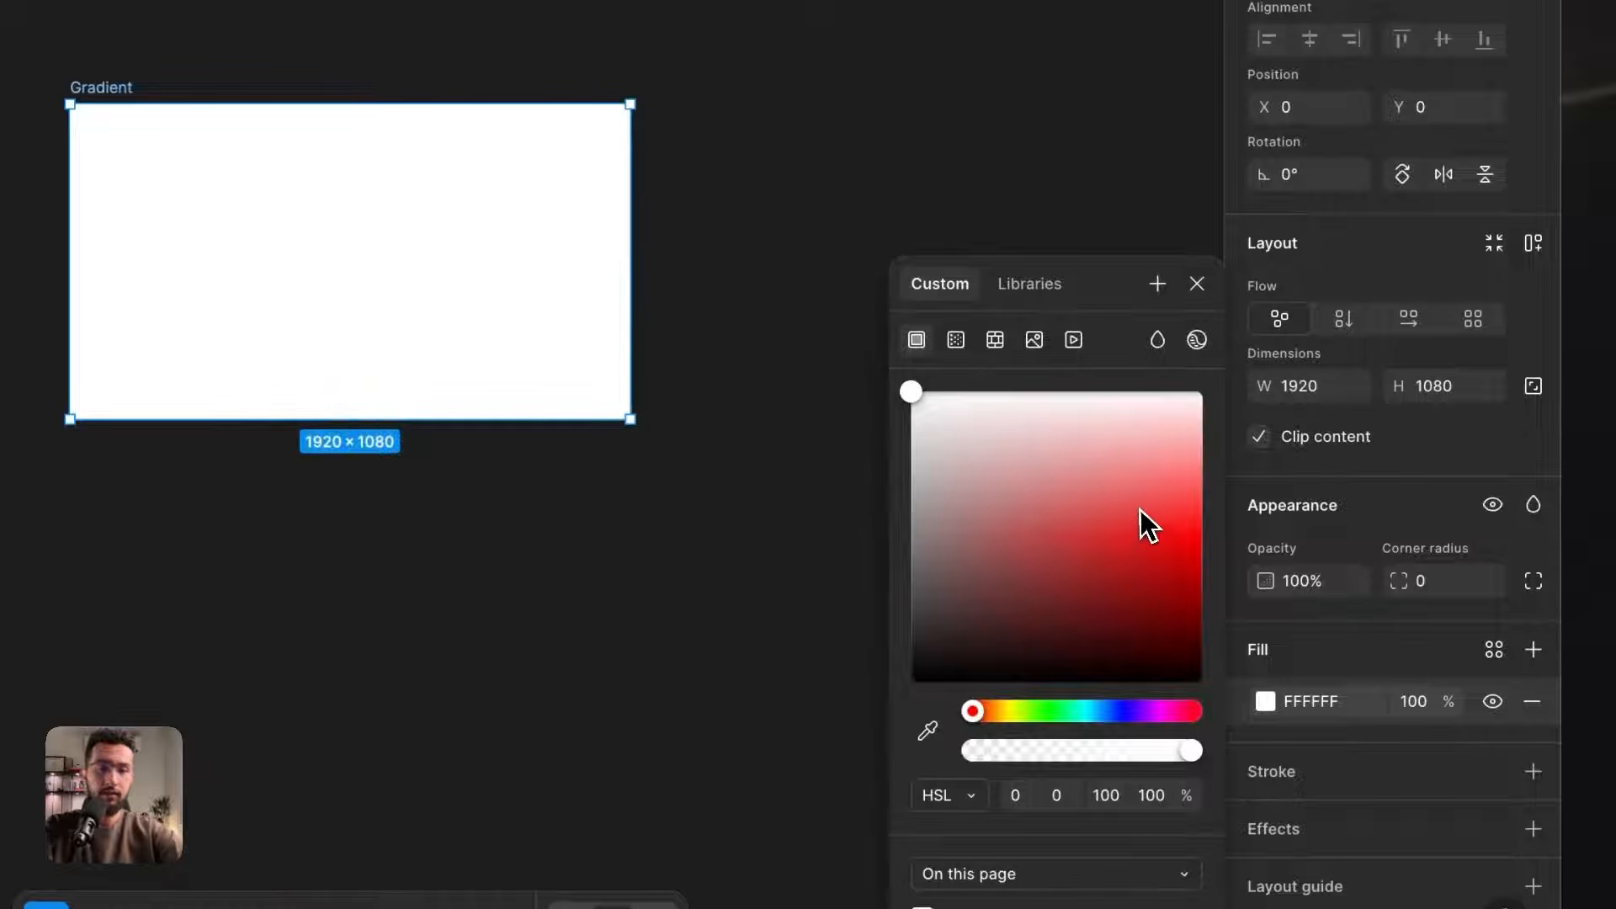
drag(953, 569, 1008, 653)
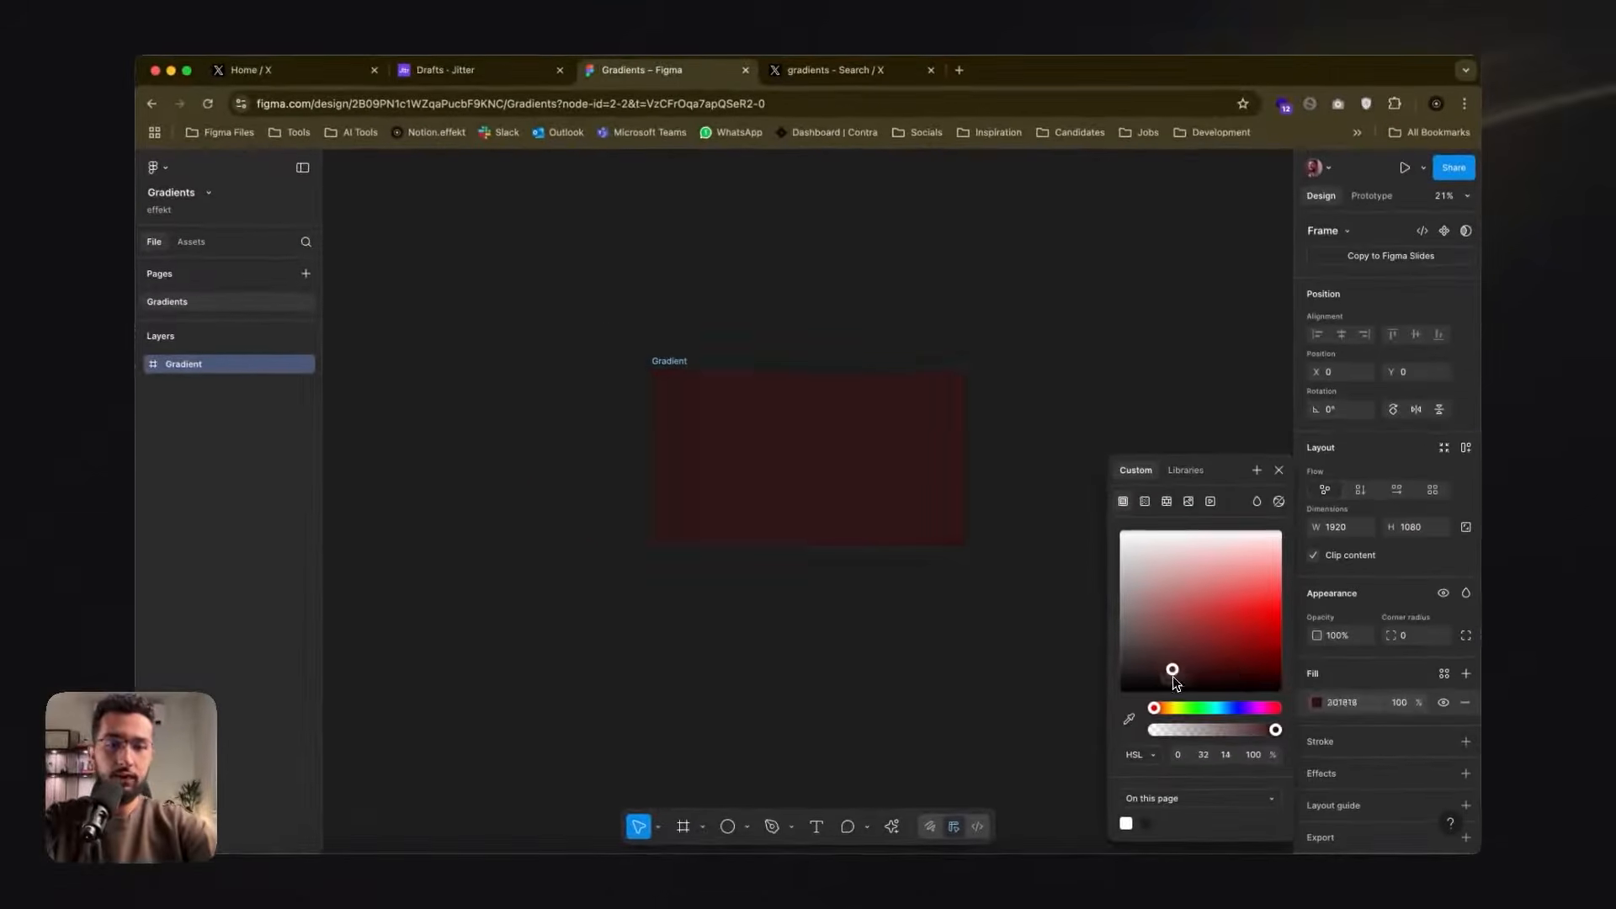
mouse_move(1176, 680)
mouse_down()
mouse_move(1105, 714)
mouse_move(1170, 692)
mouse_move(1153, 697)
mouse_up()
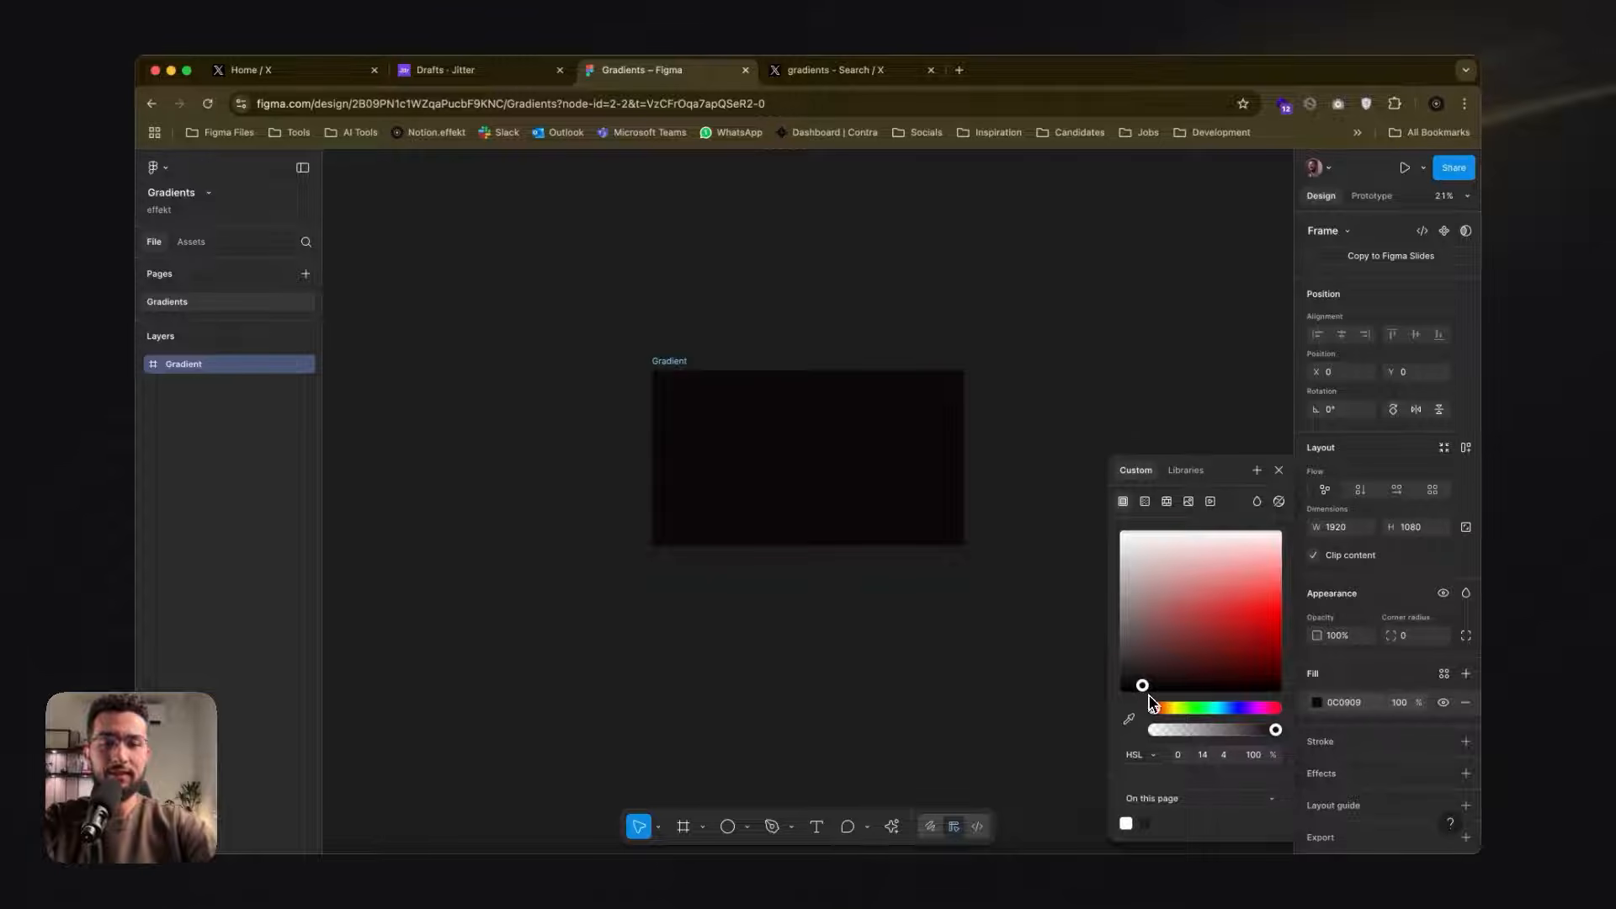
drag(1143, 692, 1141, 686)
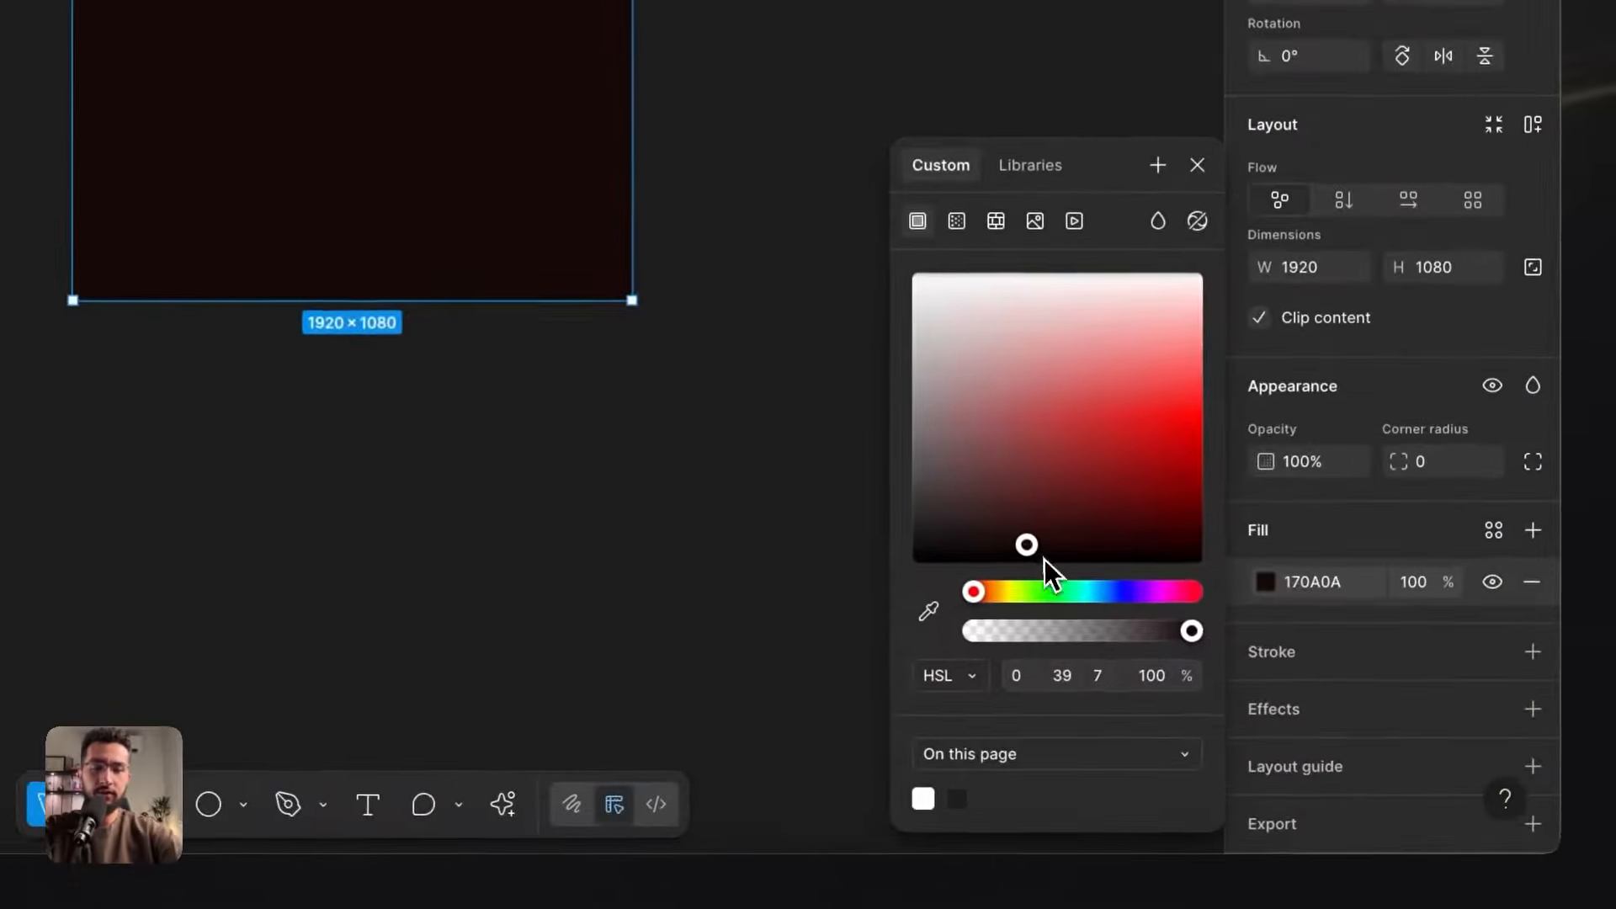
drag(1187, 685, 1211, 661)
drag(1075, 508, 1057, 555)
drag(984, 594, 1112, 607)
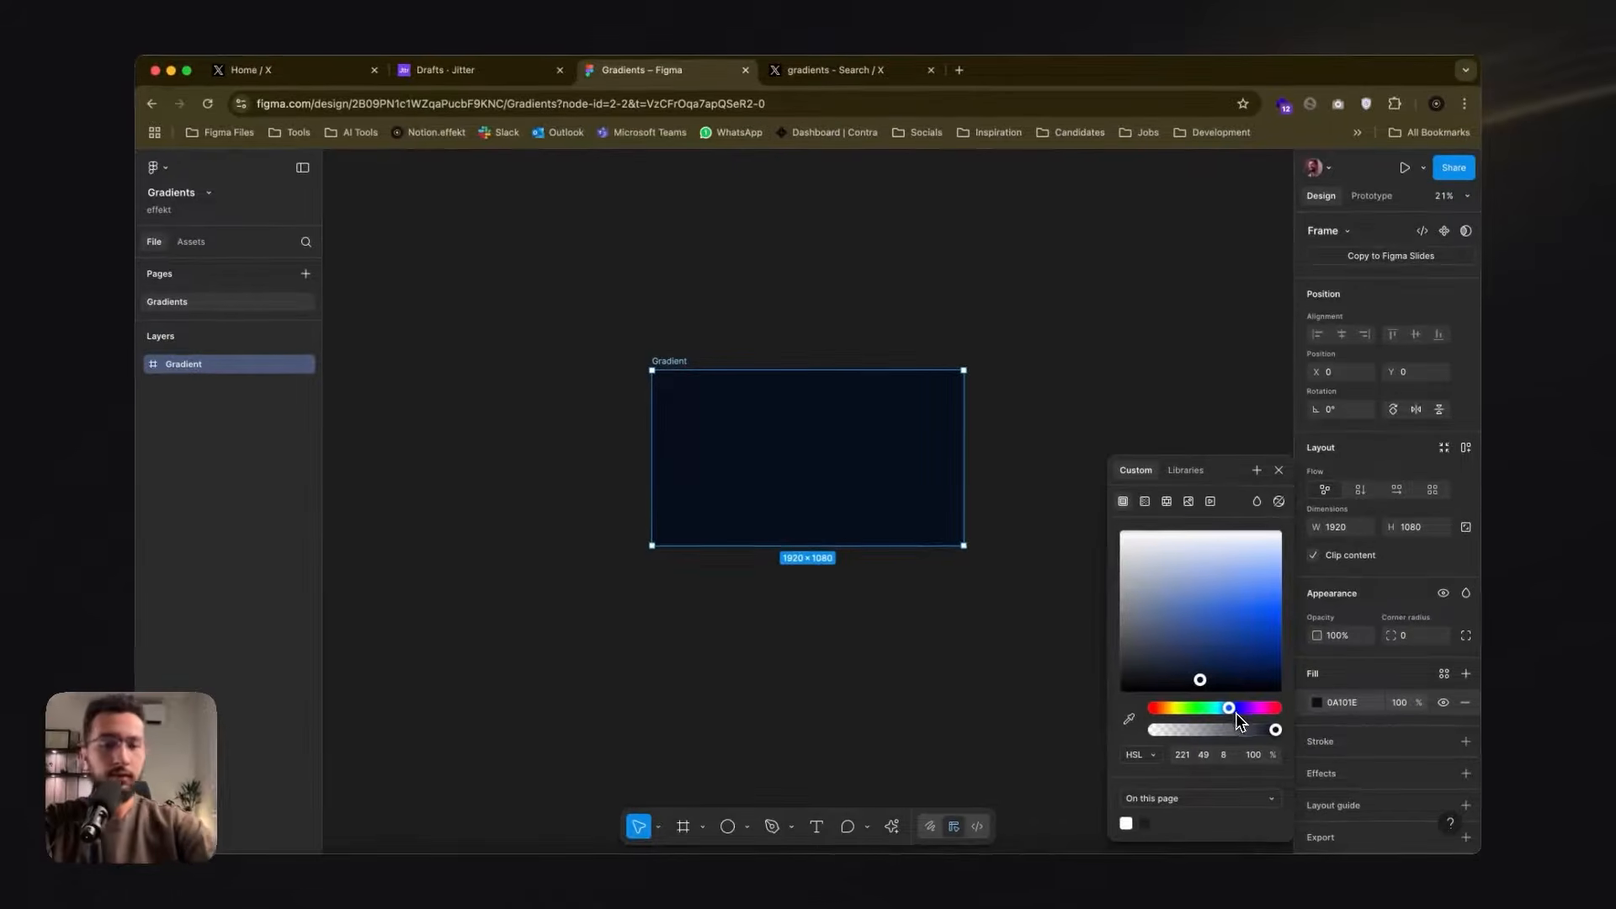
- Fine-tune the Gradient frame's fill to the very dark violet-navy 0B0A15
click(1237, 708)
drag(1239, 710, 1235, 715)
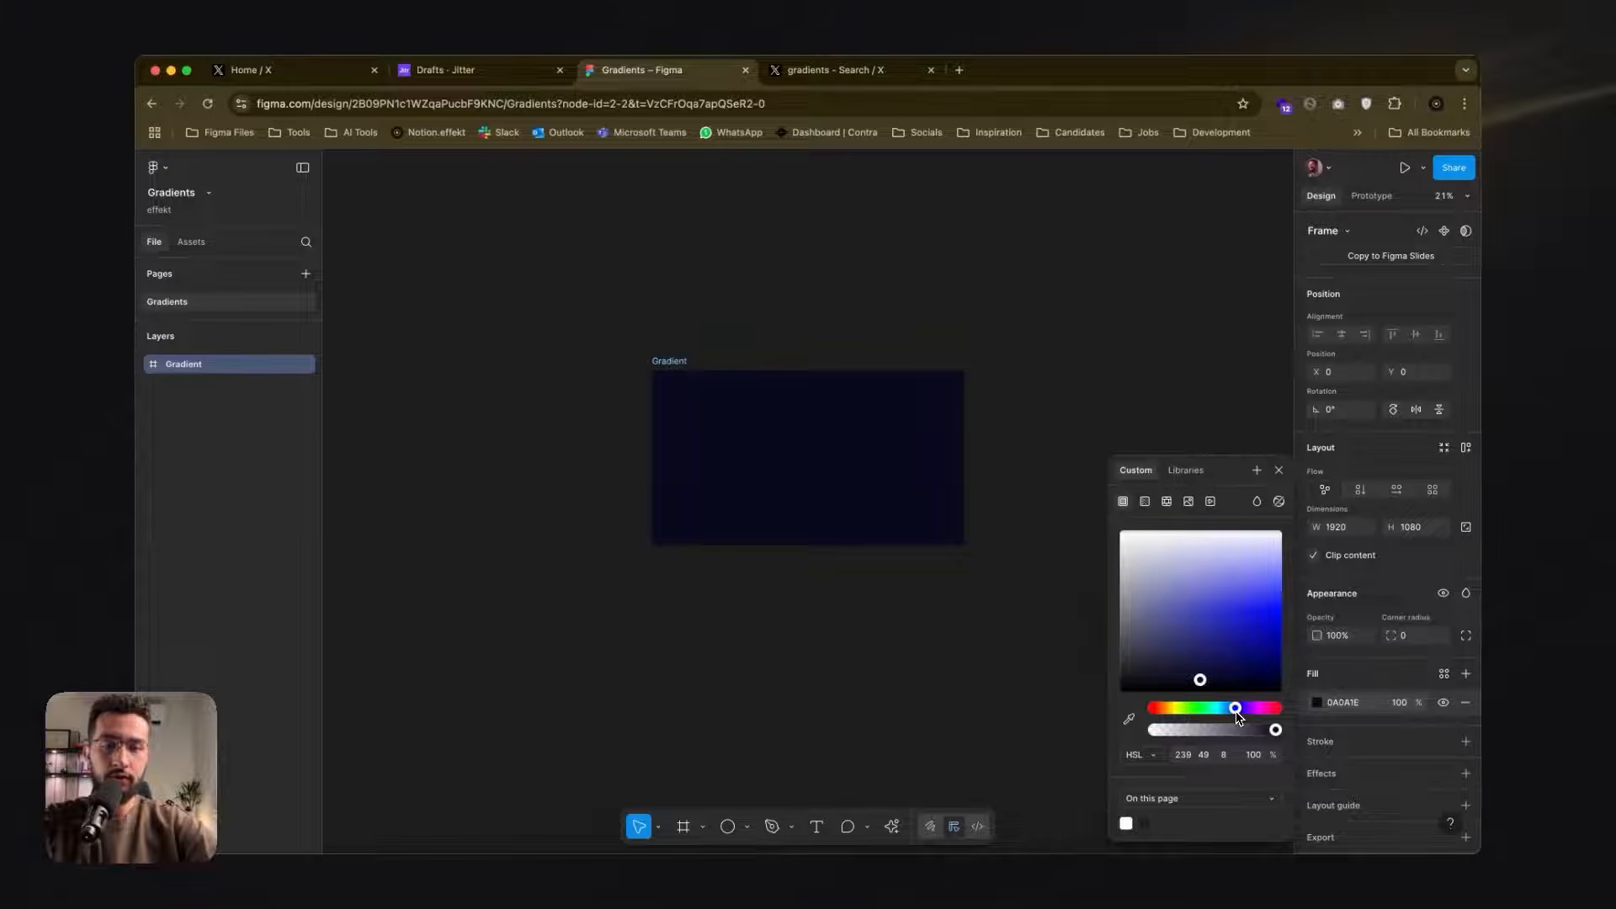
drag(1209, 685, 1230, 686)
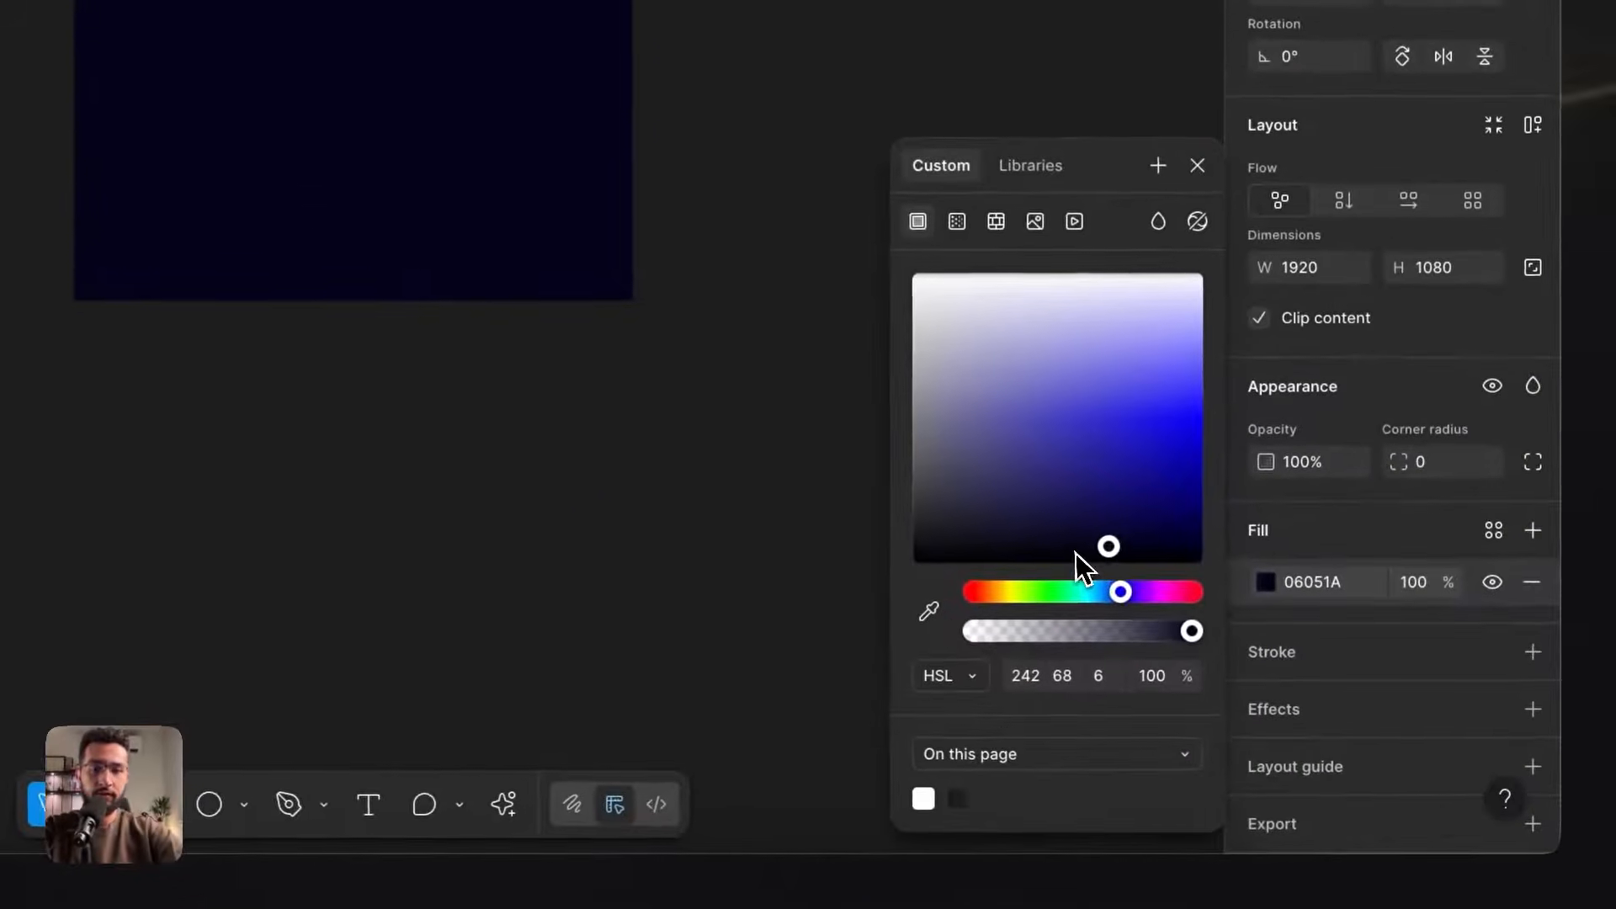
click(1212, 685)
drag(1077, 553, 1068, 570)
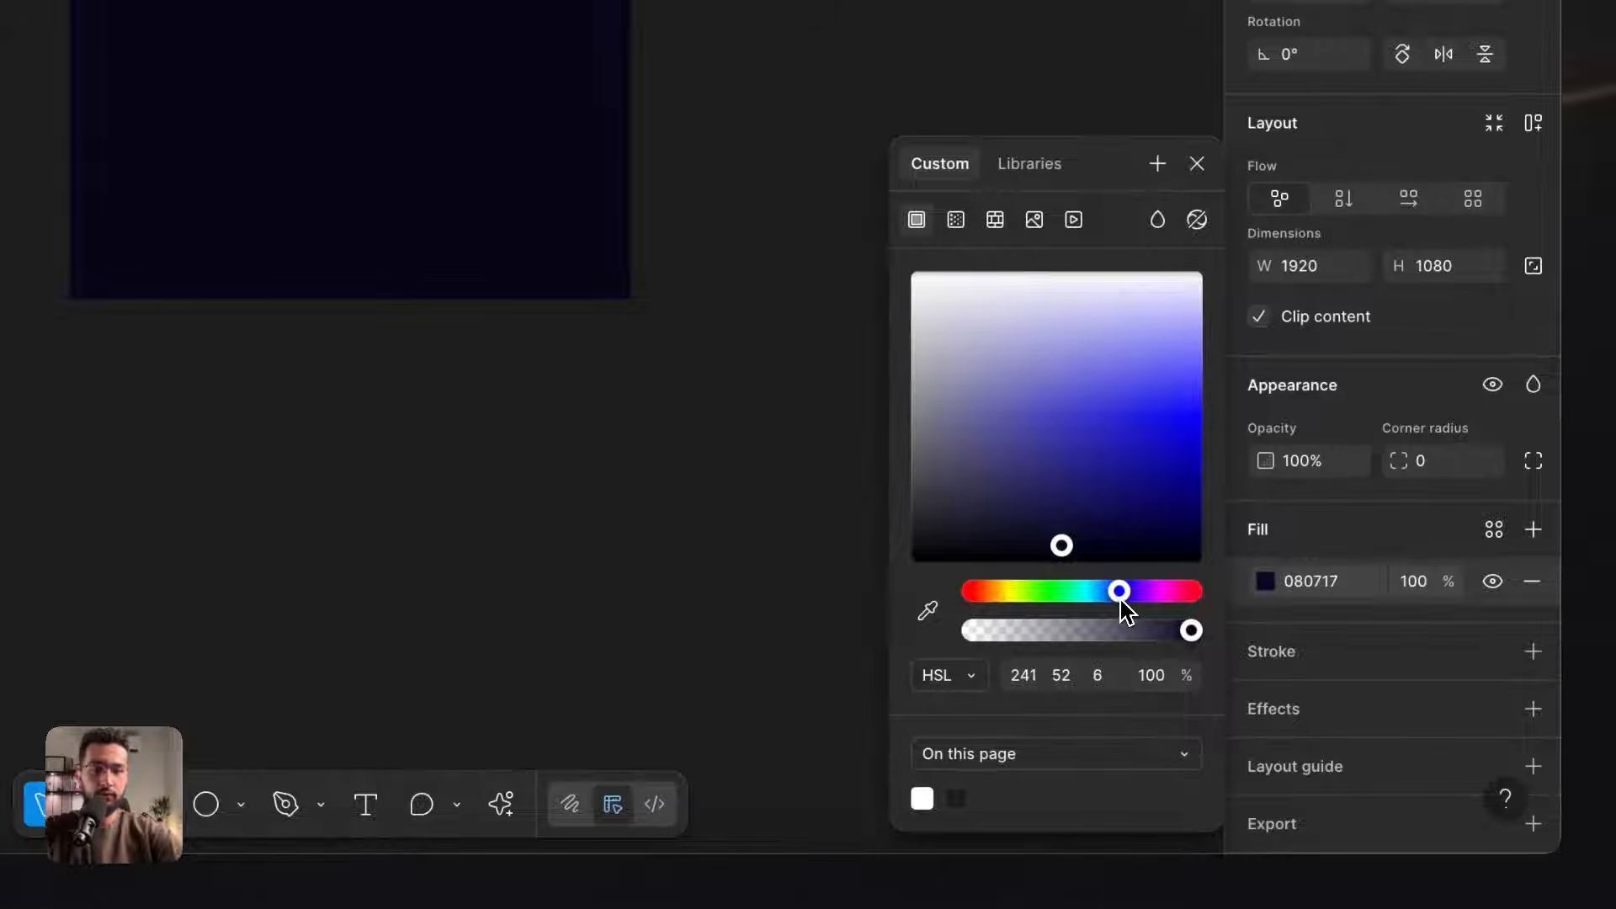
drag(1122, 601, 1042, 555)
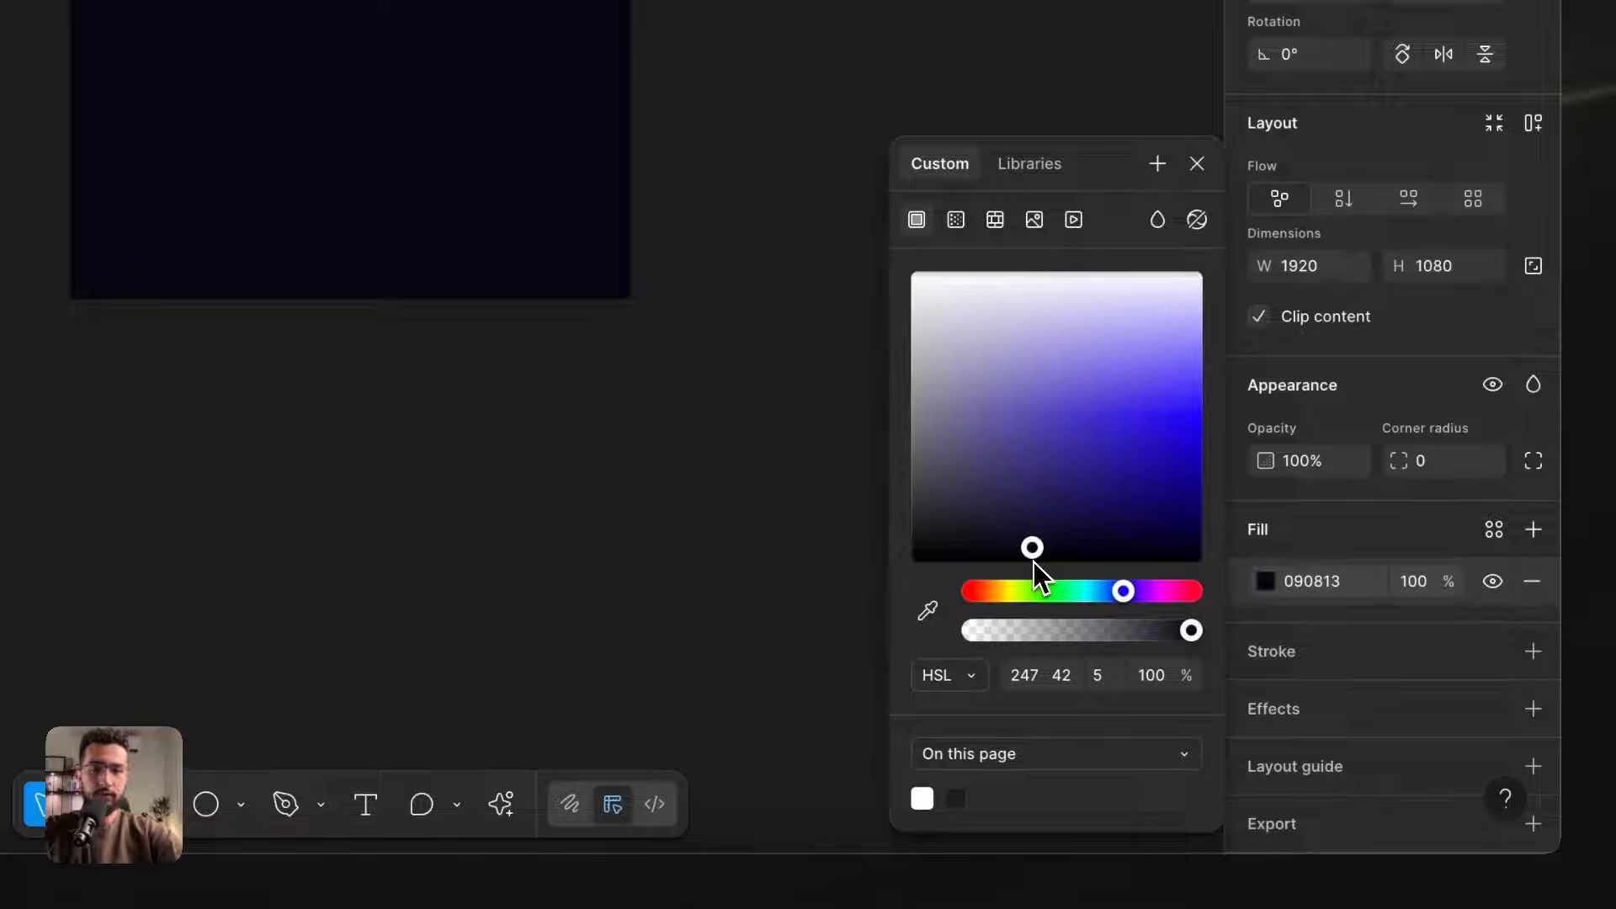
drag(1035, 559, 1020, 559)
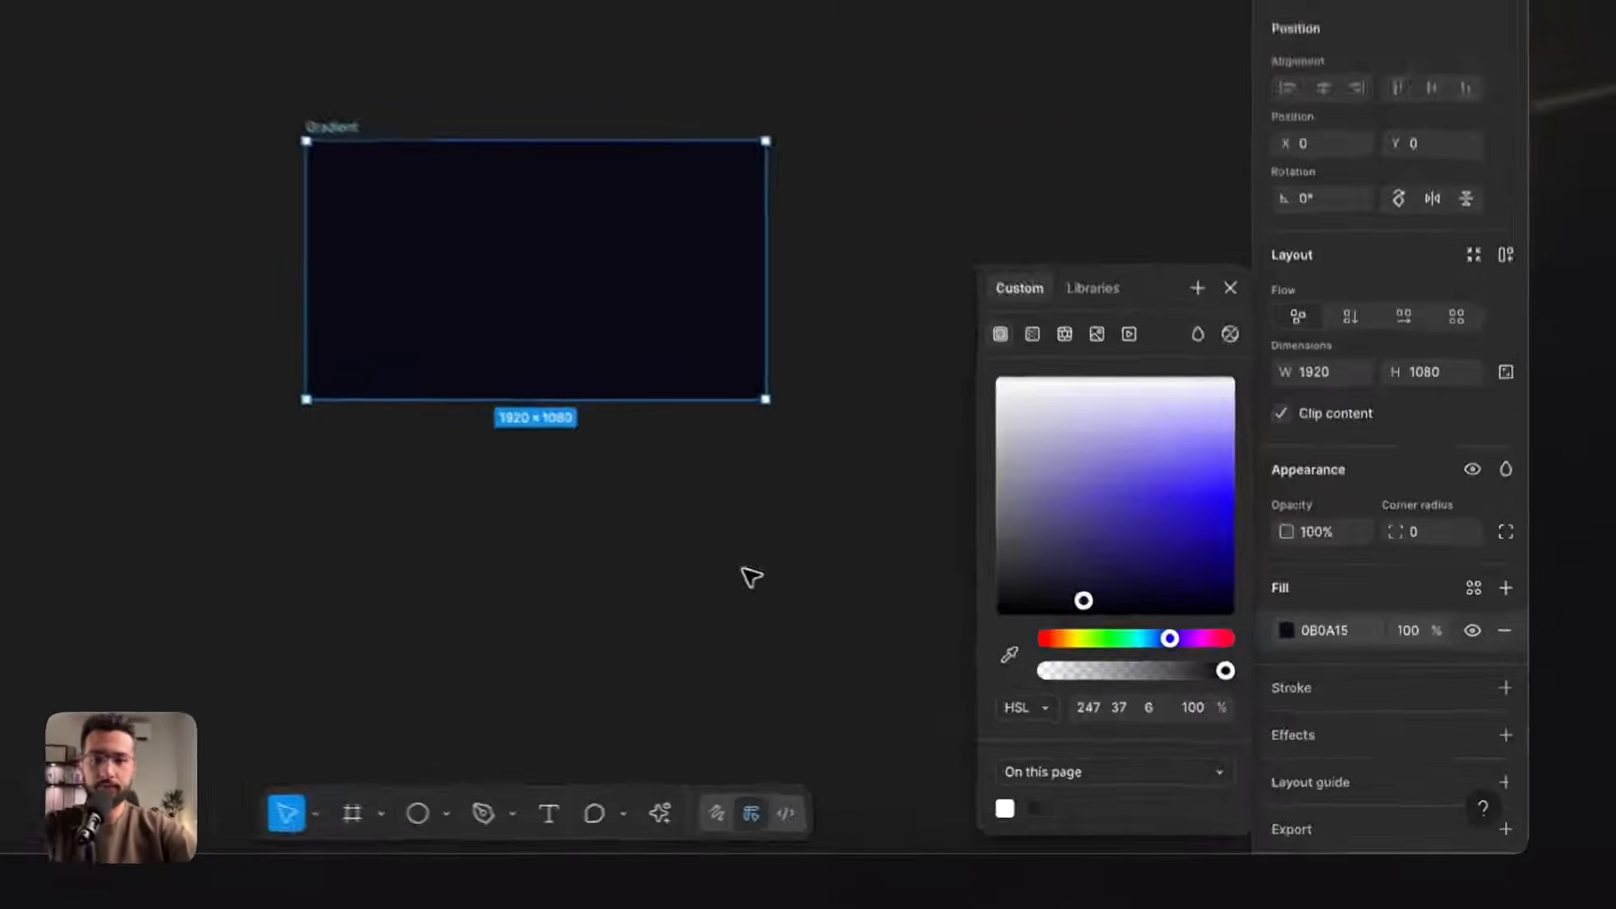
click(604, 508)
scroll(381, 246, up, 5)
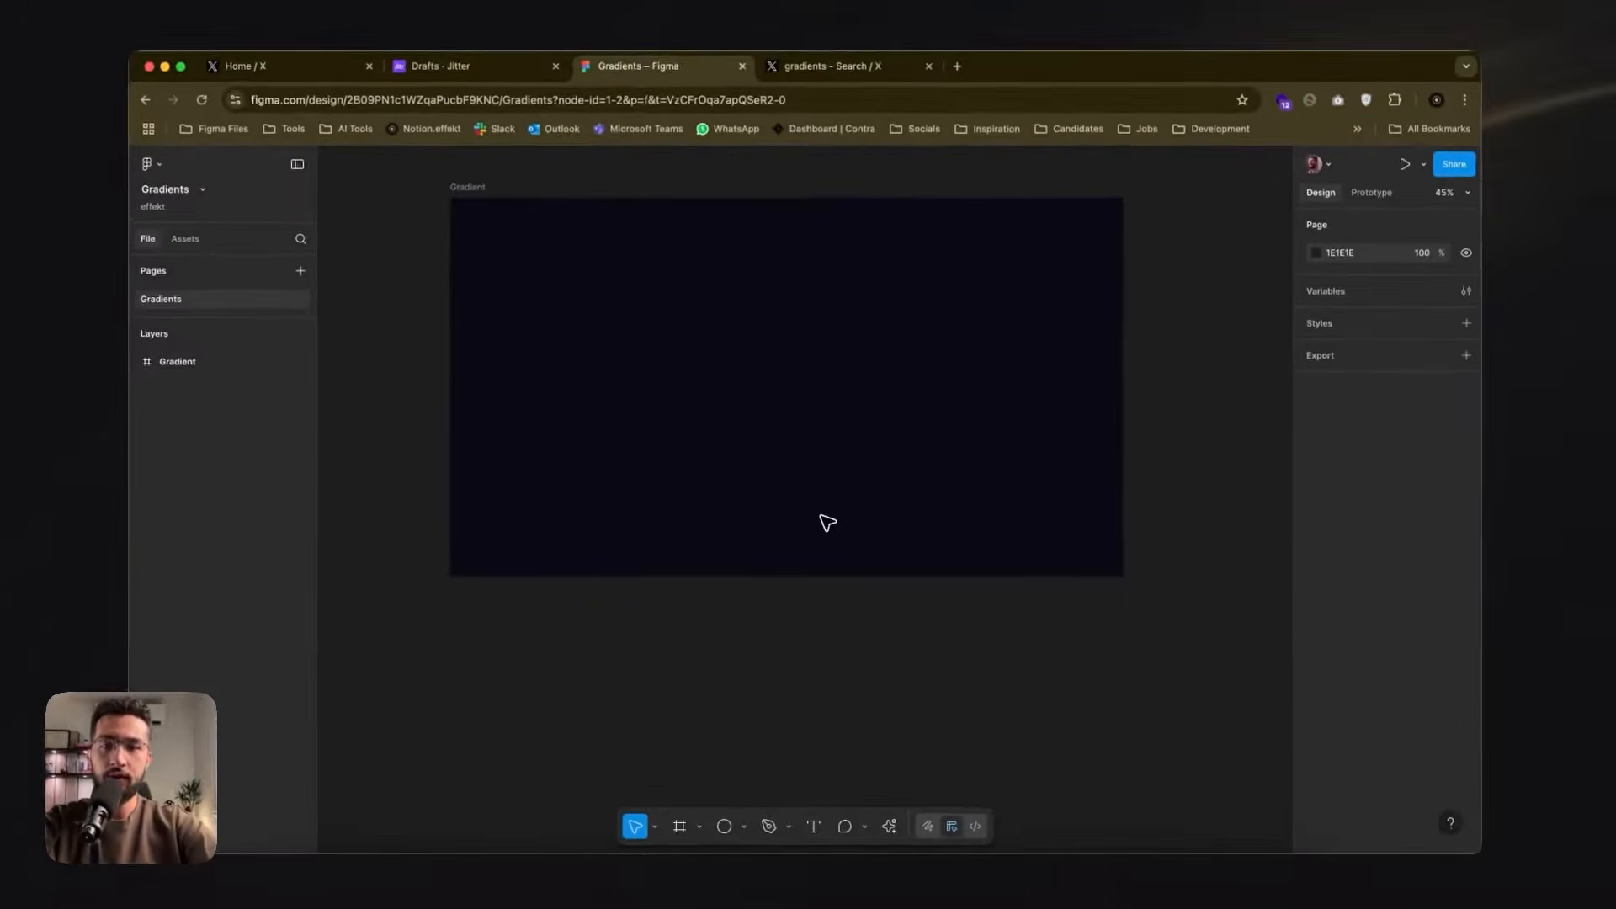
scroll(828, 523, up, 2)
click(827, 523)
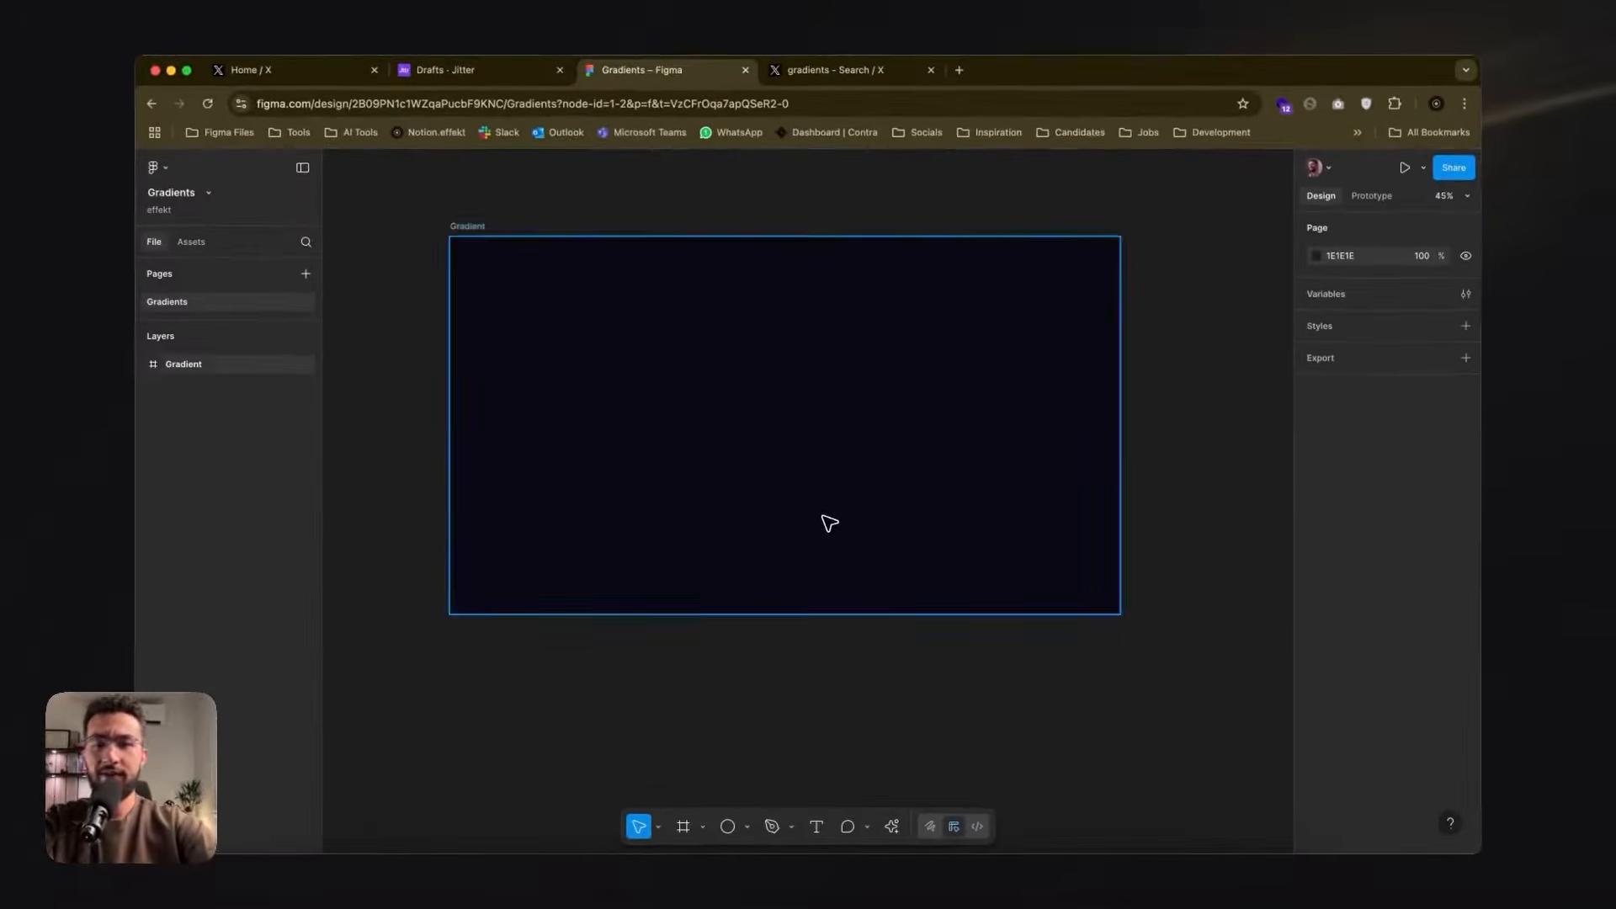
click(780, 467)
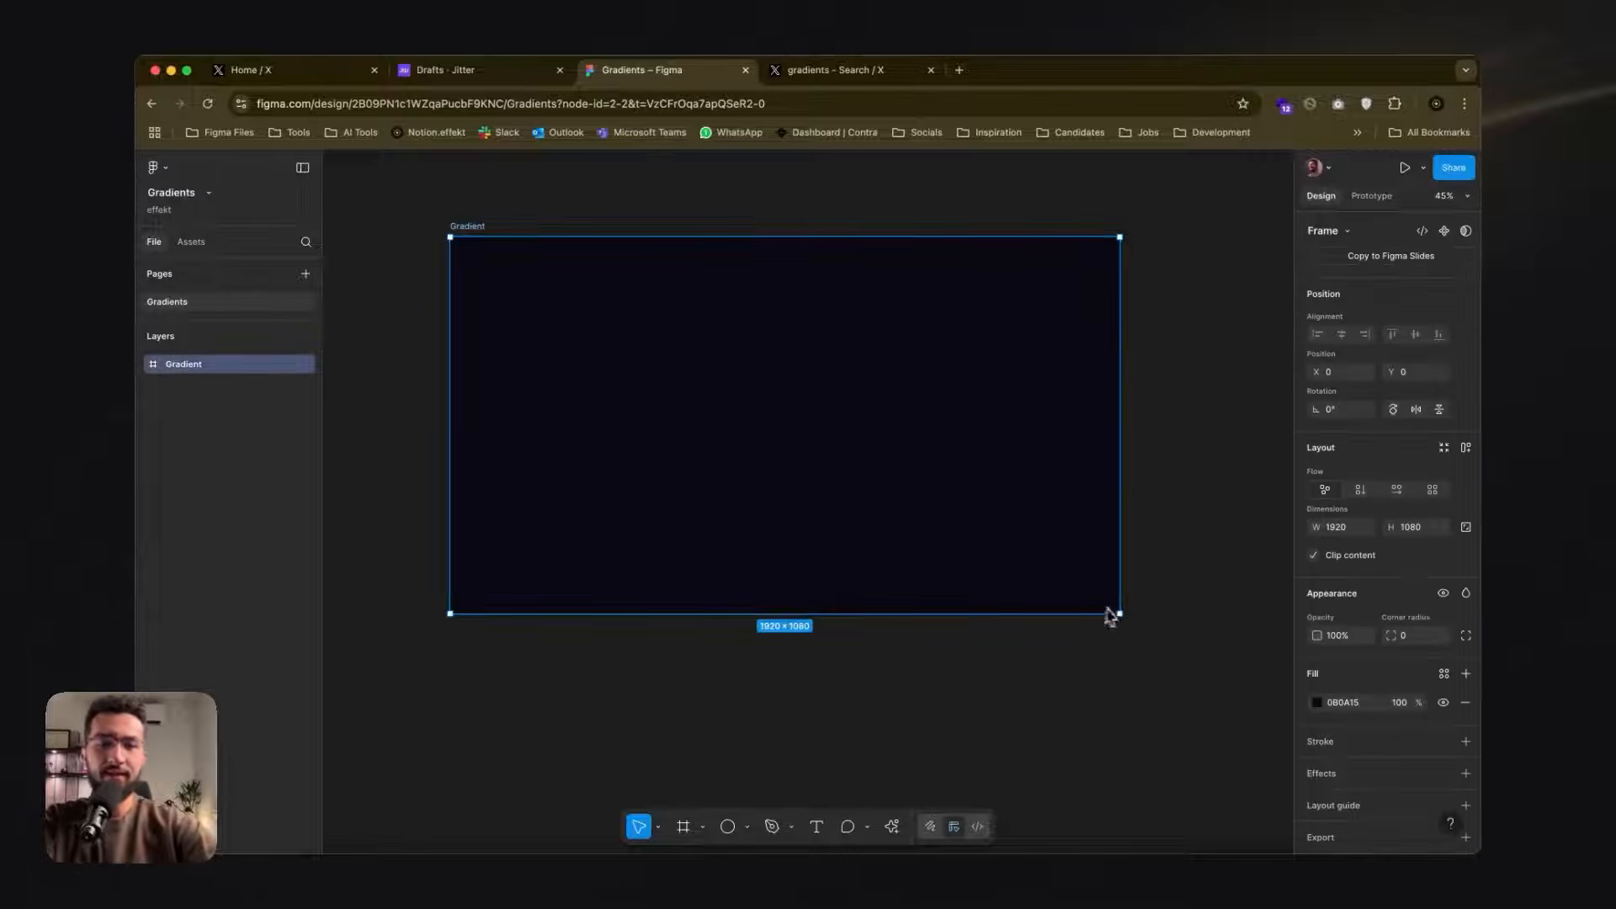
click(1078, 671)
scroll(1076, 675, down, 3)
scroll(1069, 673, right, 2)
click(772, 827)
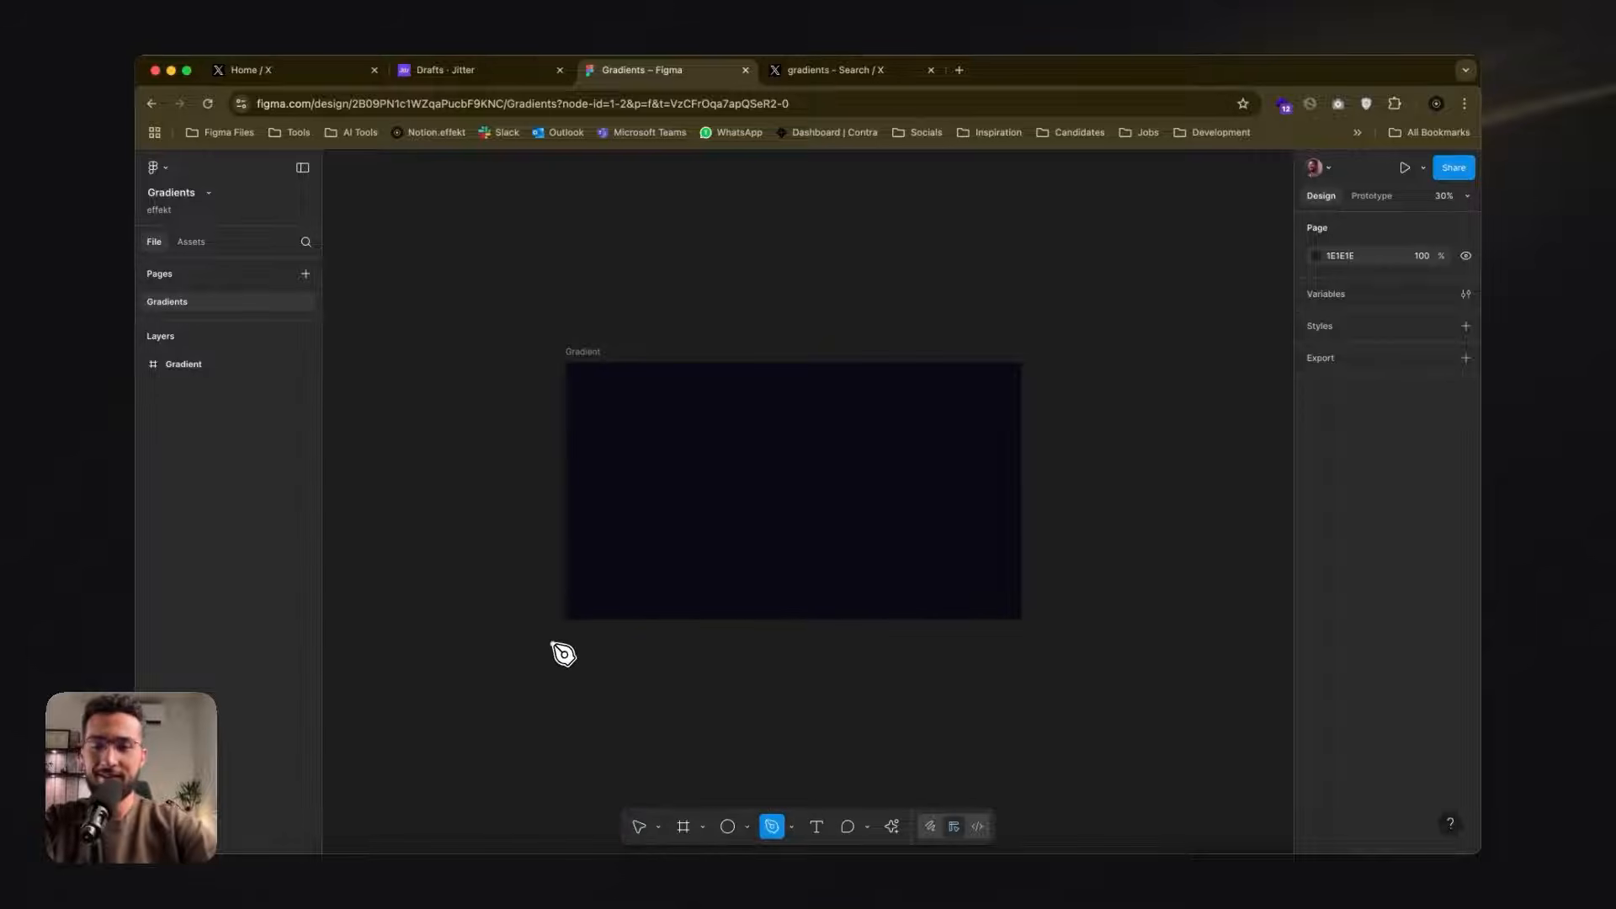
click(529, 443)
click(529, 637)
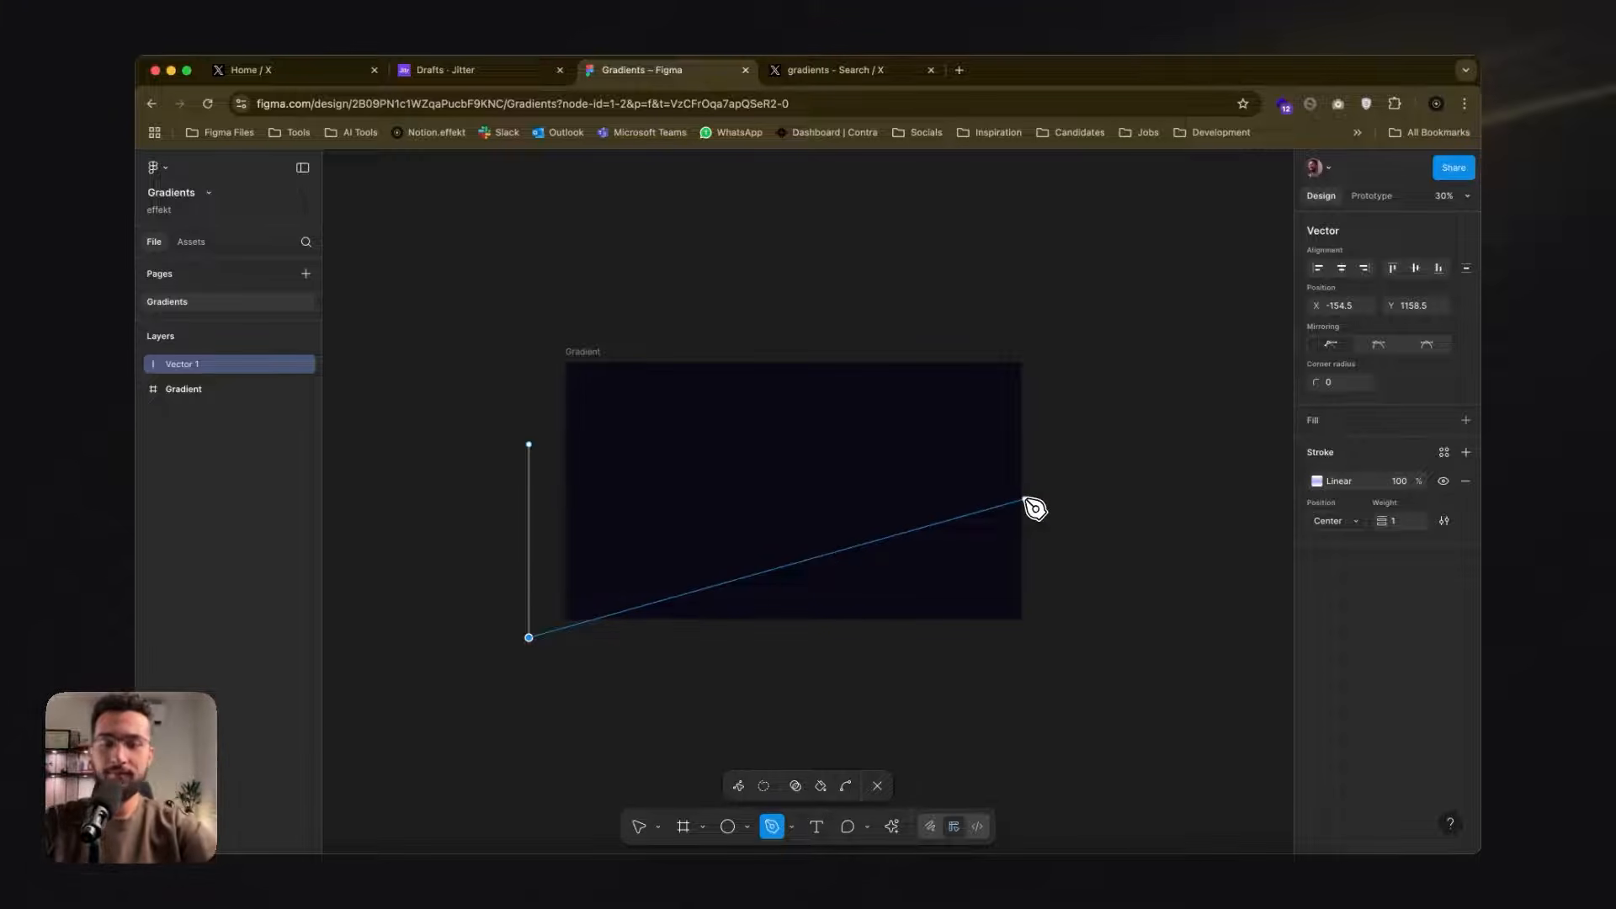
drag(1037, 487, 1151, 511)
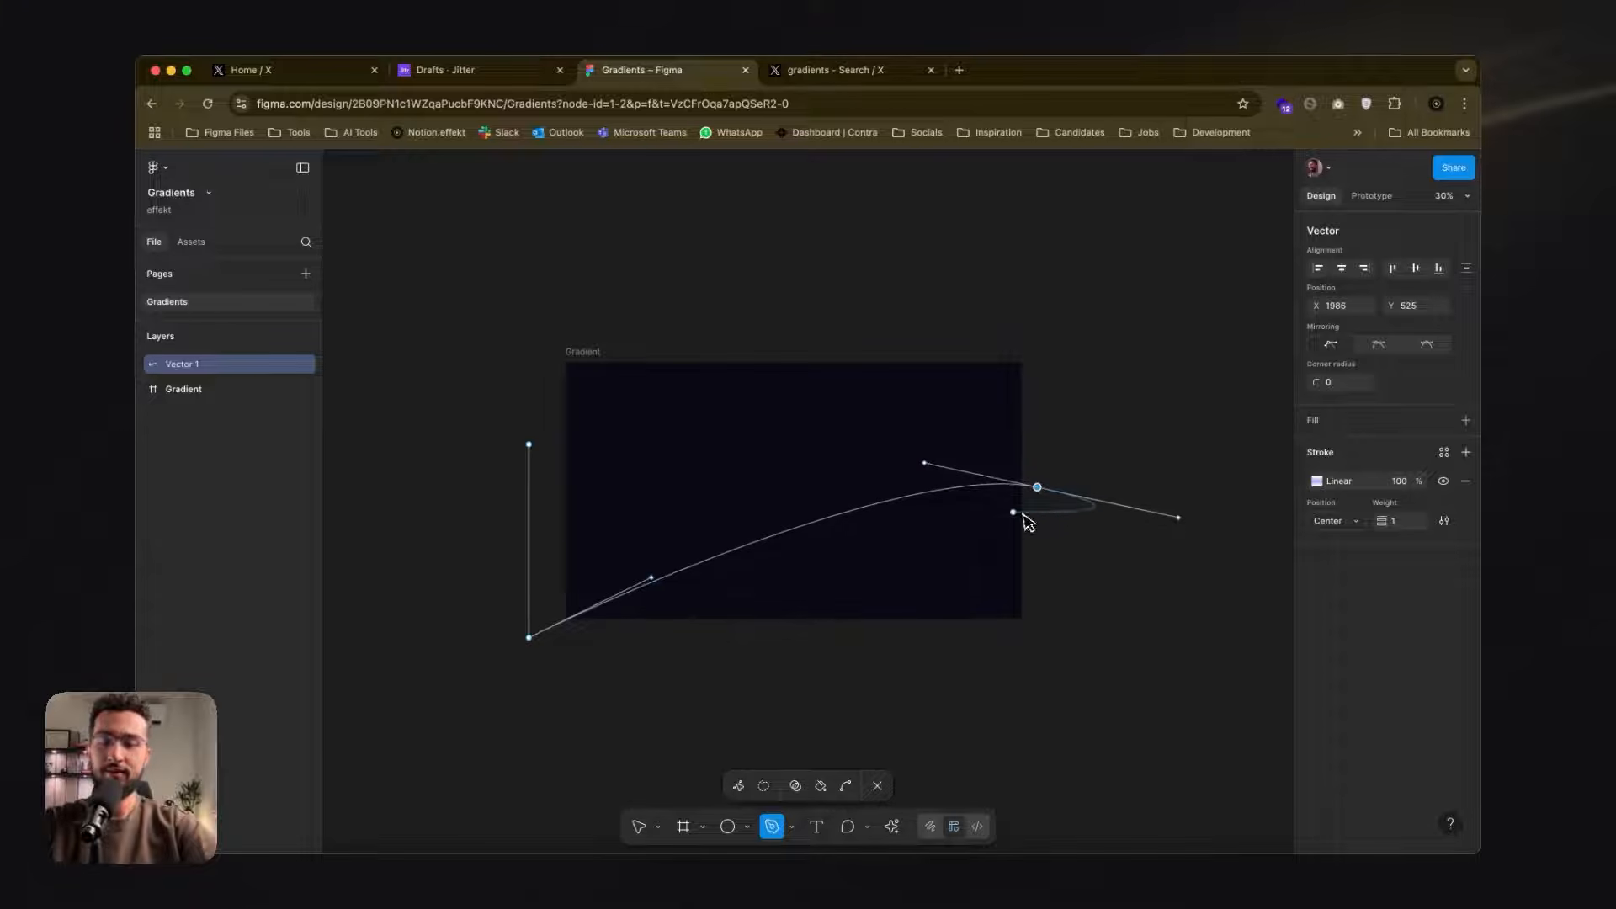
click(1033, 450)
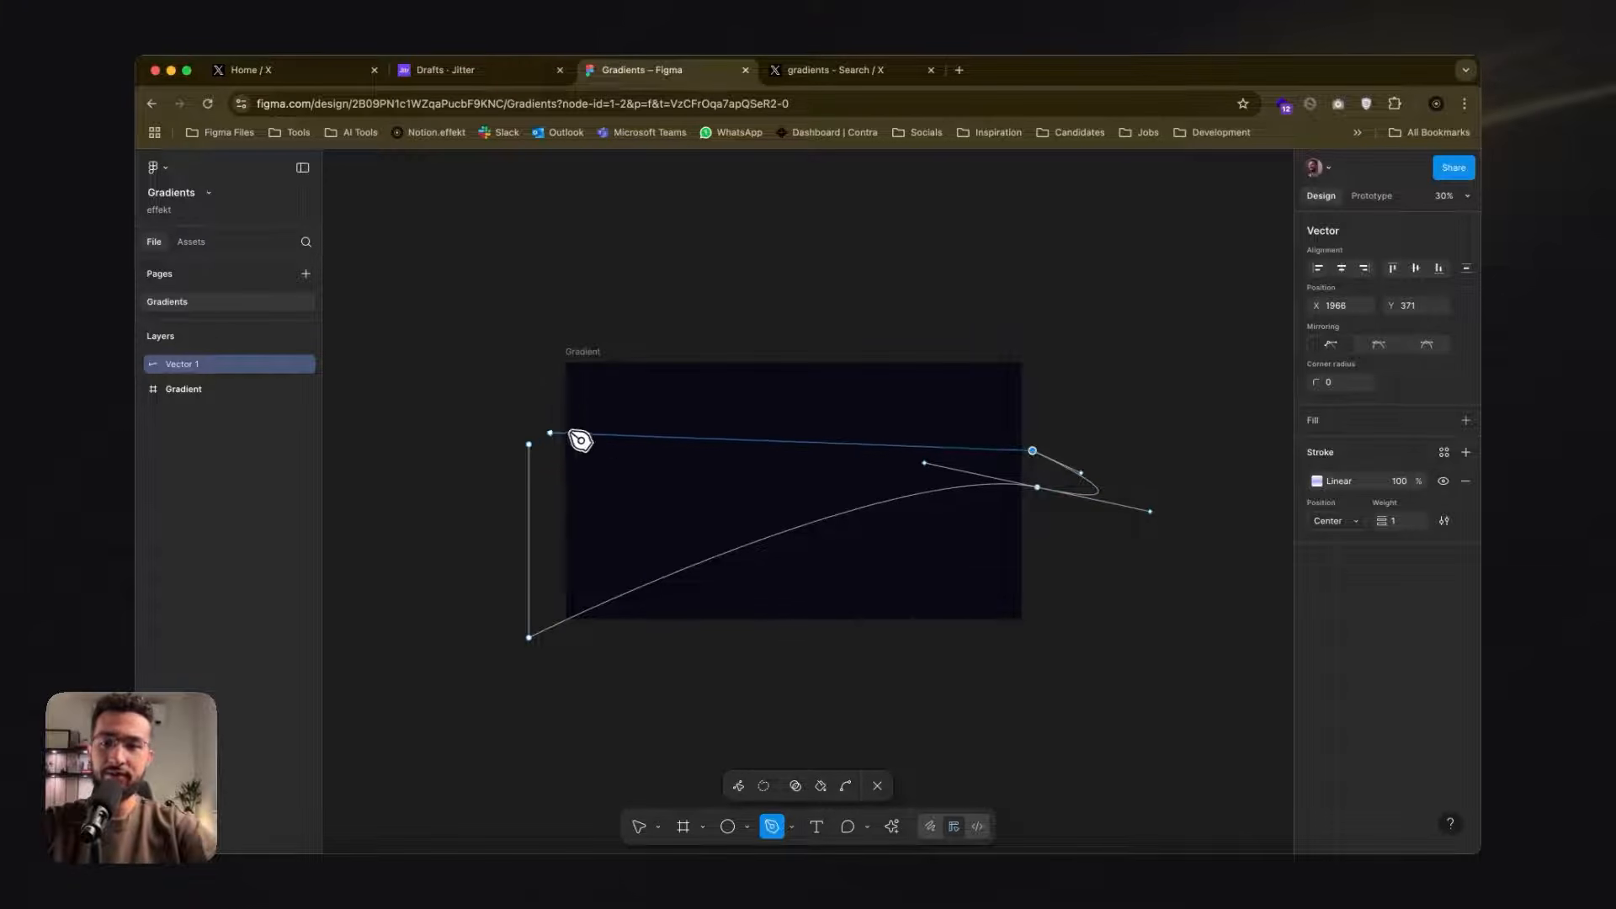
key(super+z)
key(super+z)
key(super+z)
key(super+z)
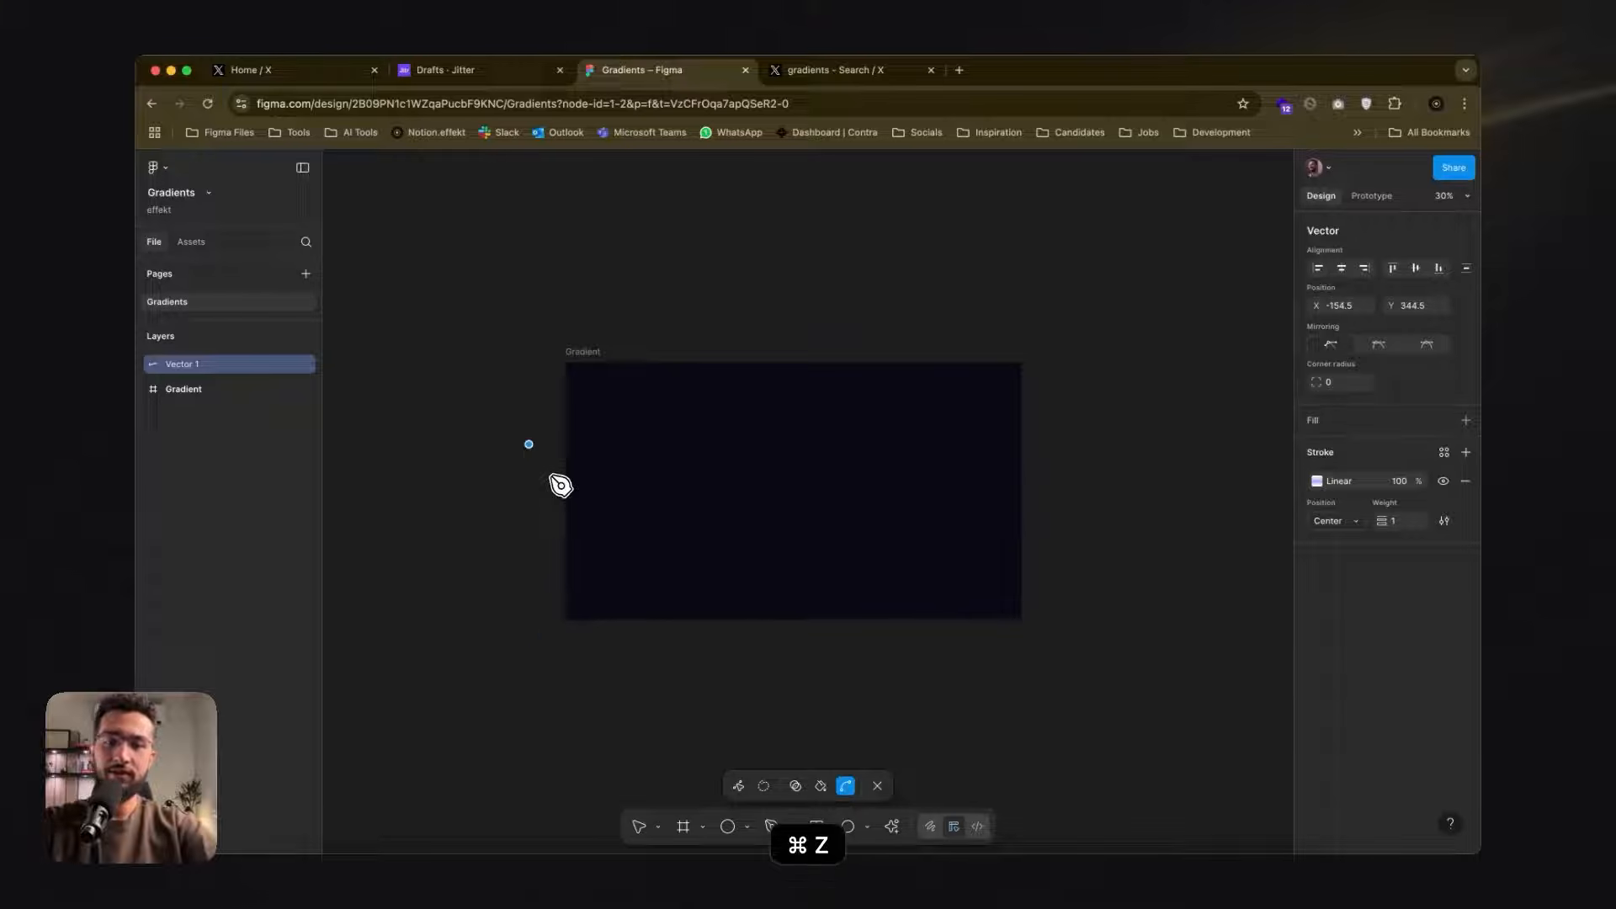
key(super+z)
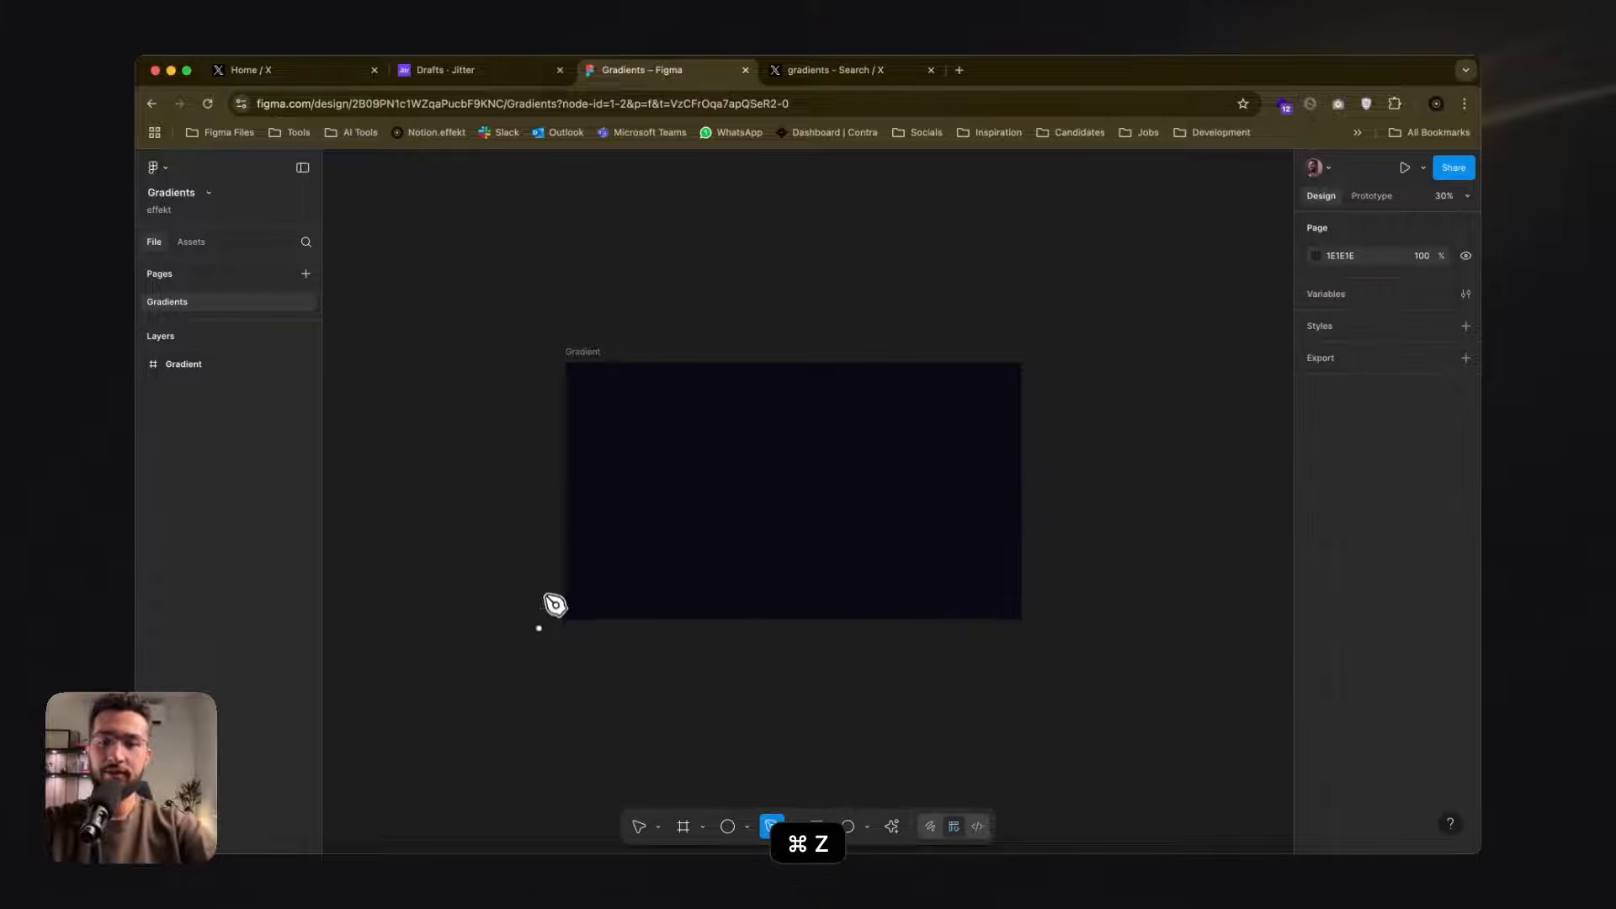
key(super+z)
- Draw a curved Pen path from just beyond the Gradient frame's right edge to a smooth point below its lower-left corner
click(1065, 471)
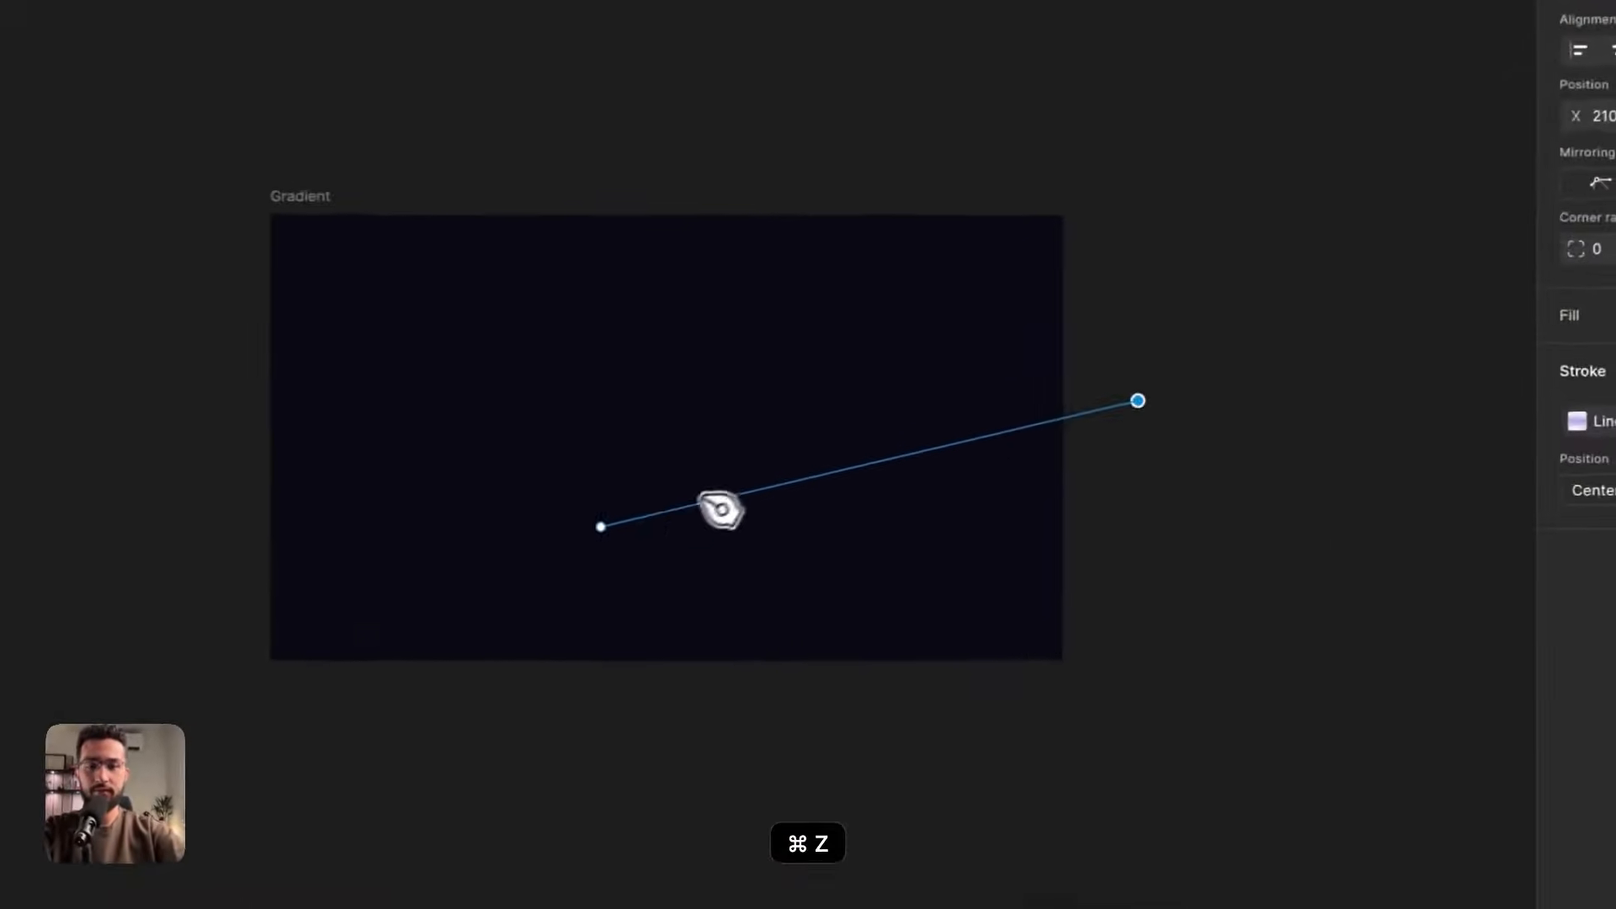
key(super+z)
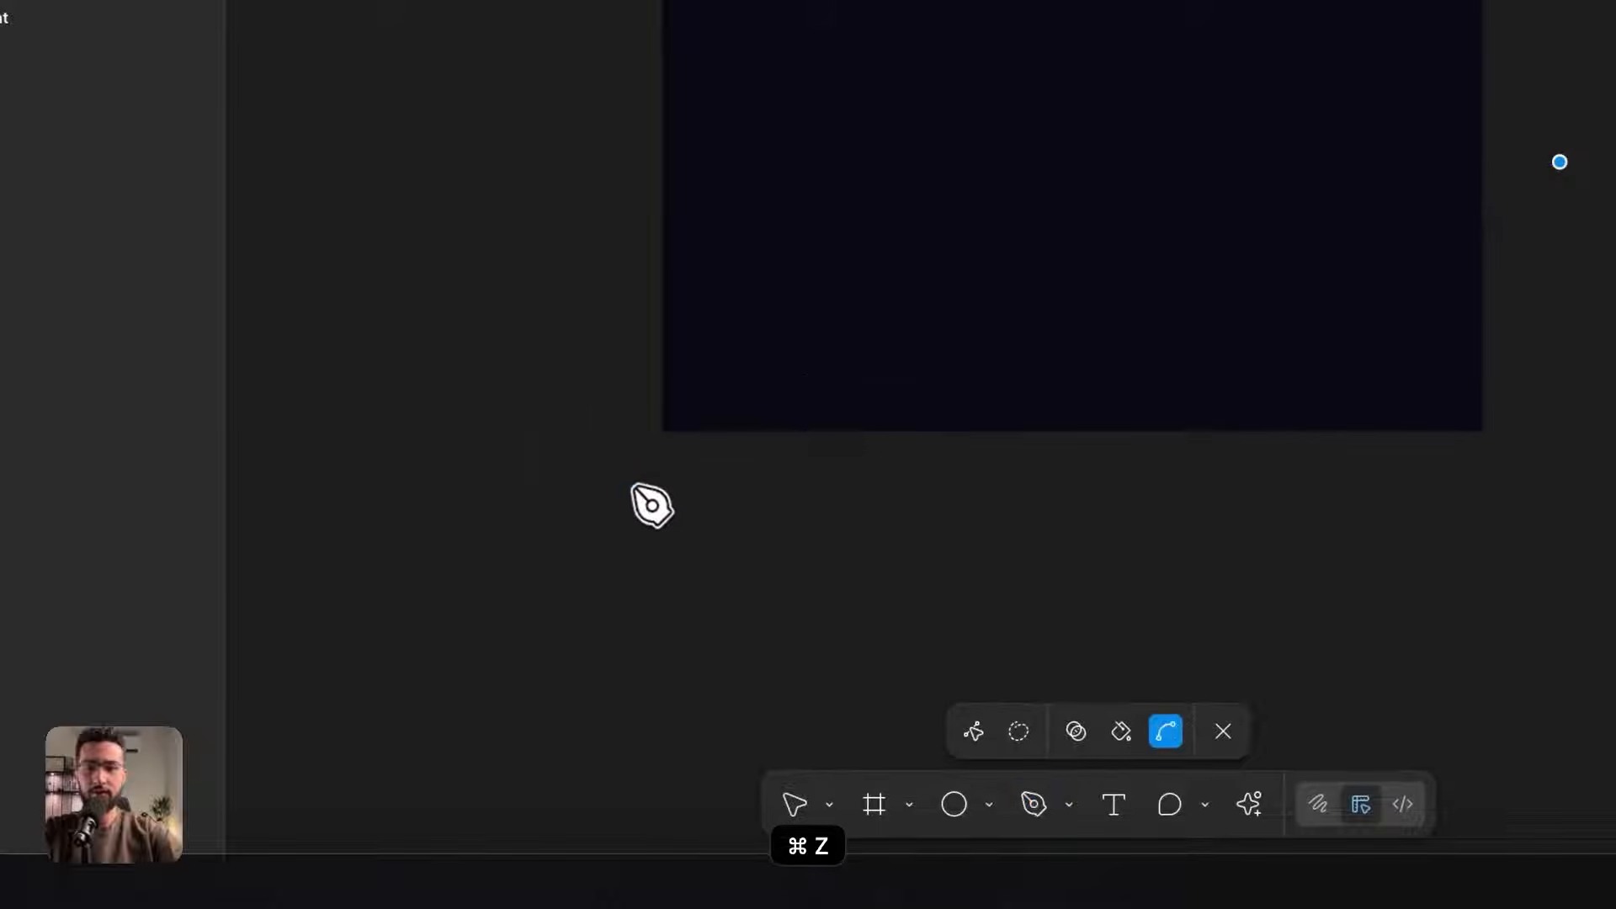
click(591, 540)
drag(679, 490, 557, 783)
key(super+z)
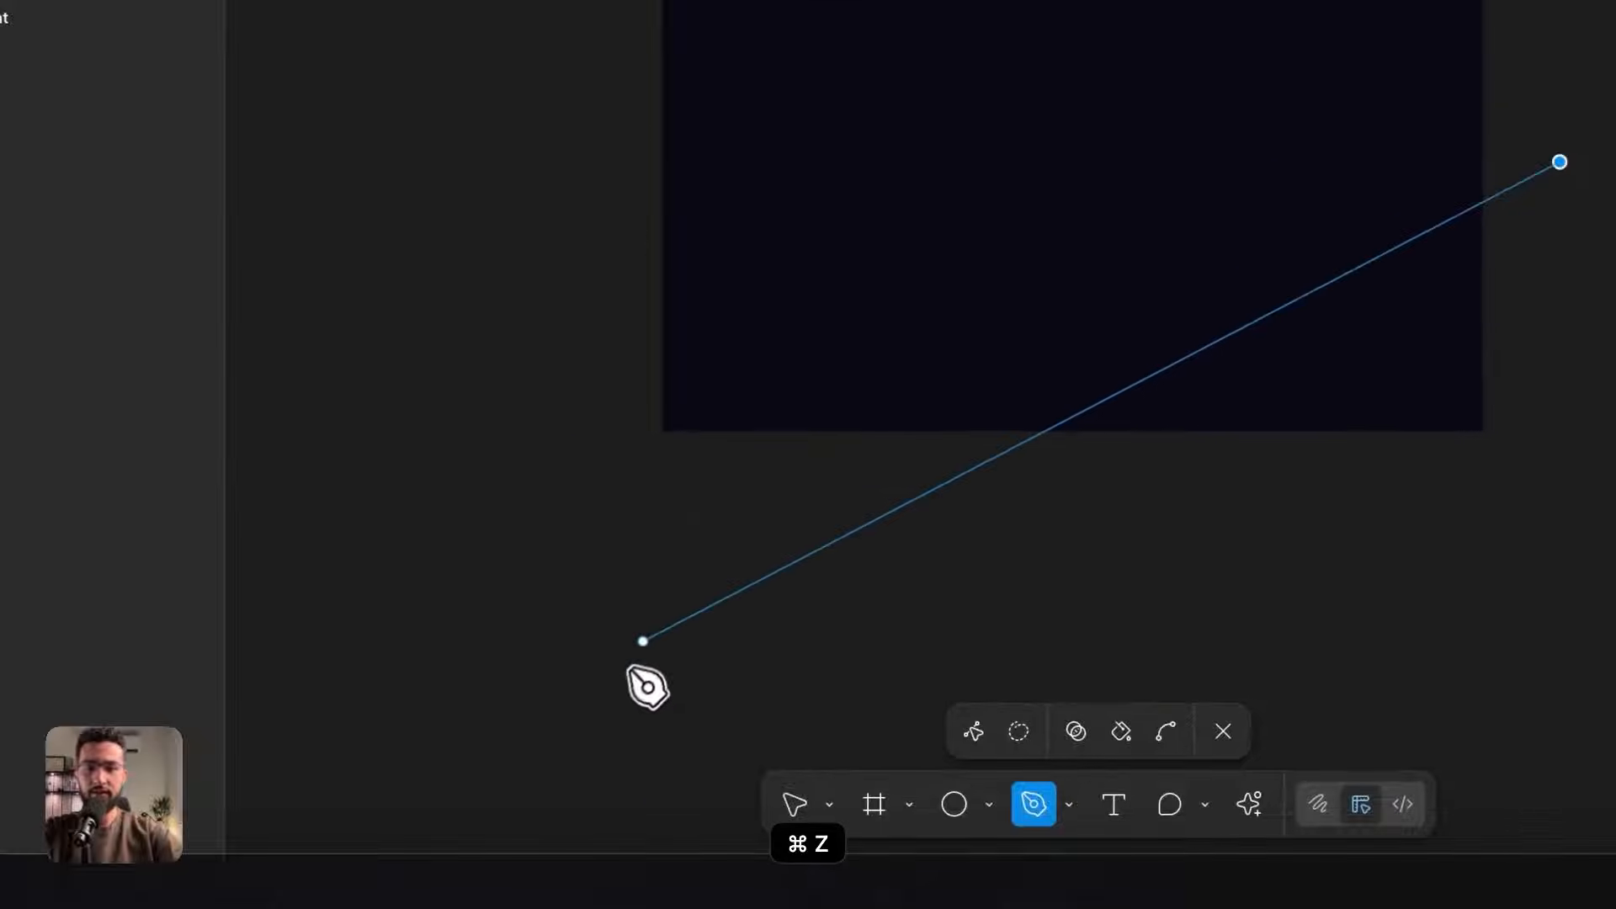
scroll(643, 641, down, 5)
scroll(643, 642, down, 3)
drag(684, 534, 640, 679)
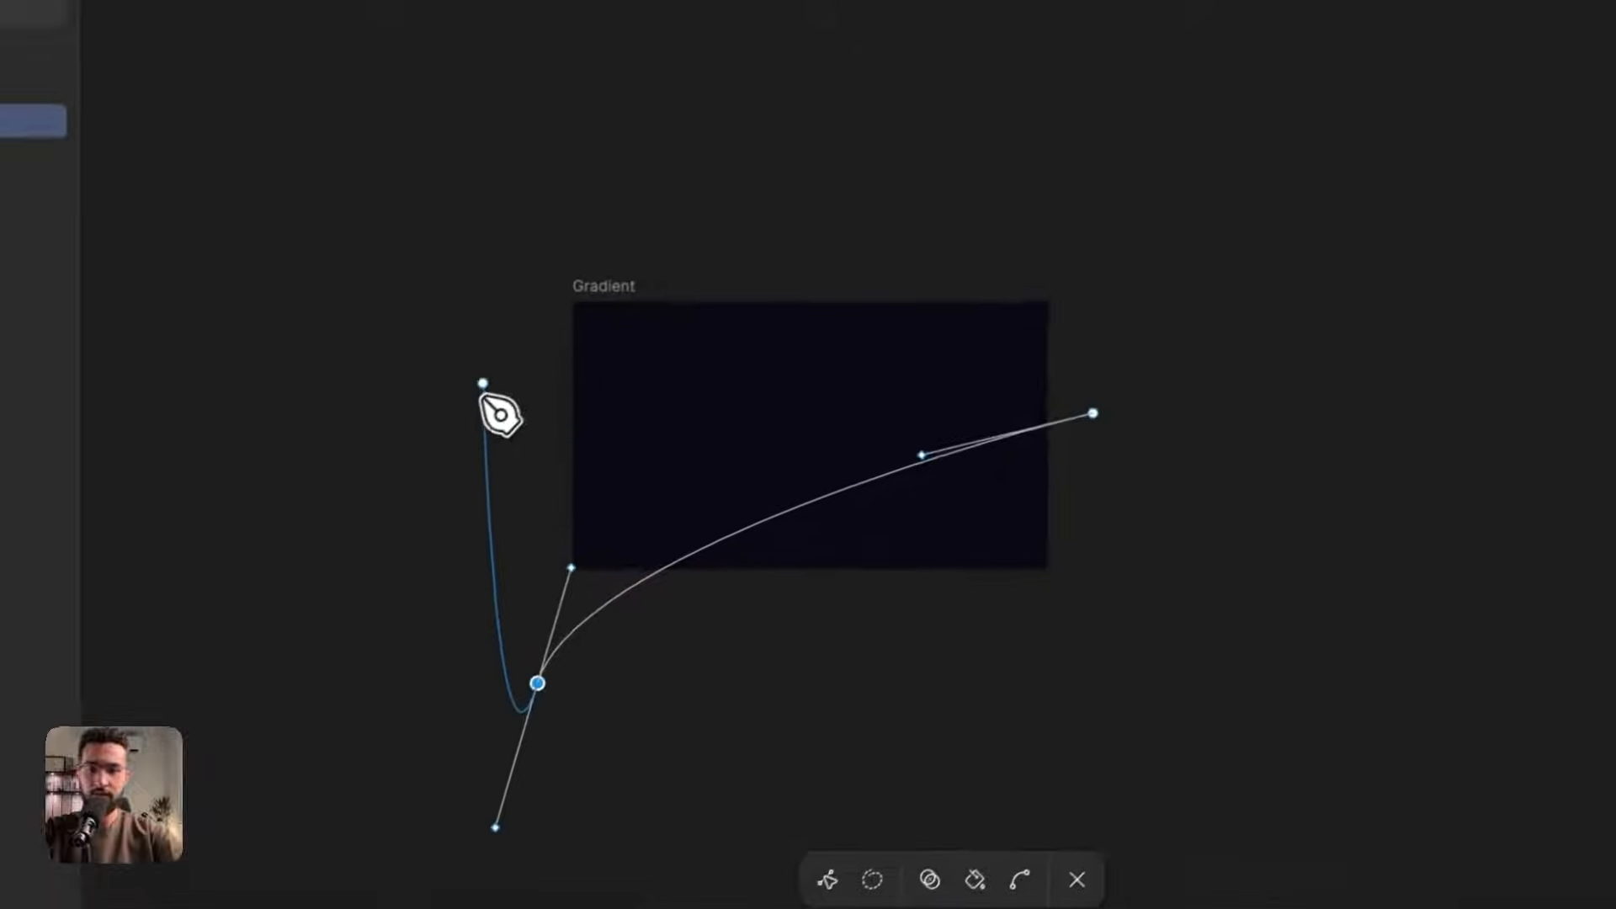
- Close the Pen path at its starting point with a wide arc through the frame, forming a leaf shape about 2602 × 1329
click(451, 527)
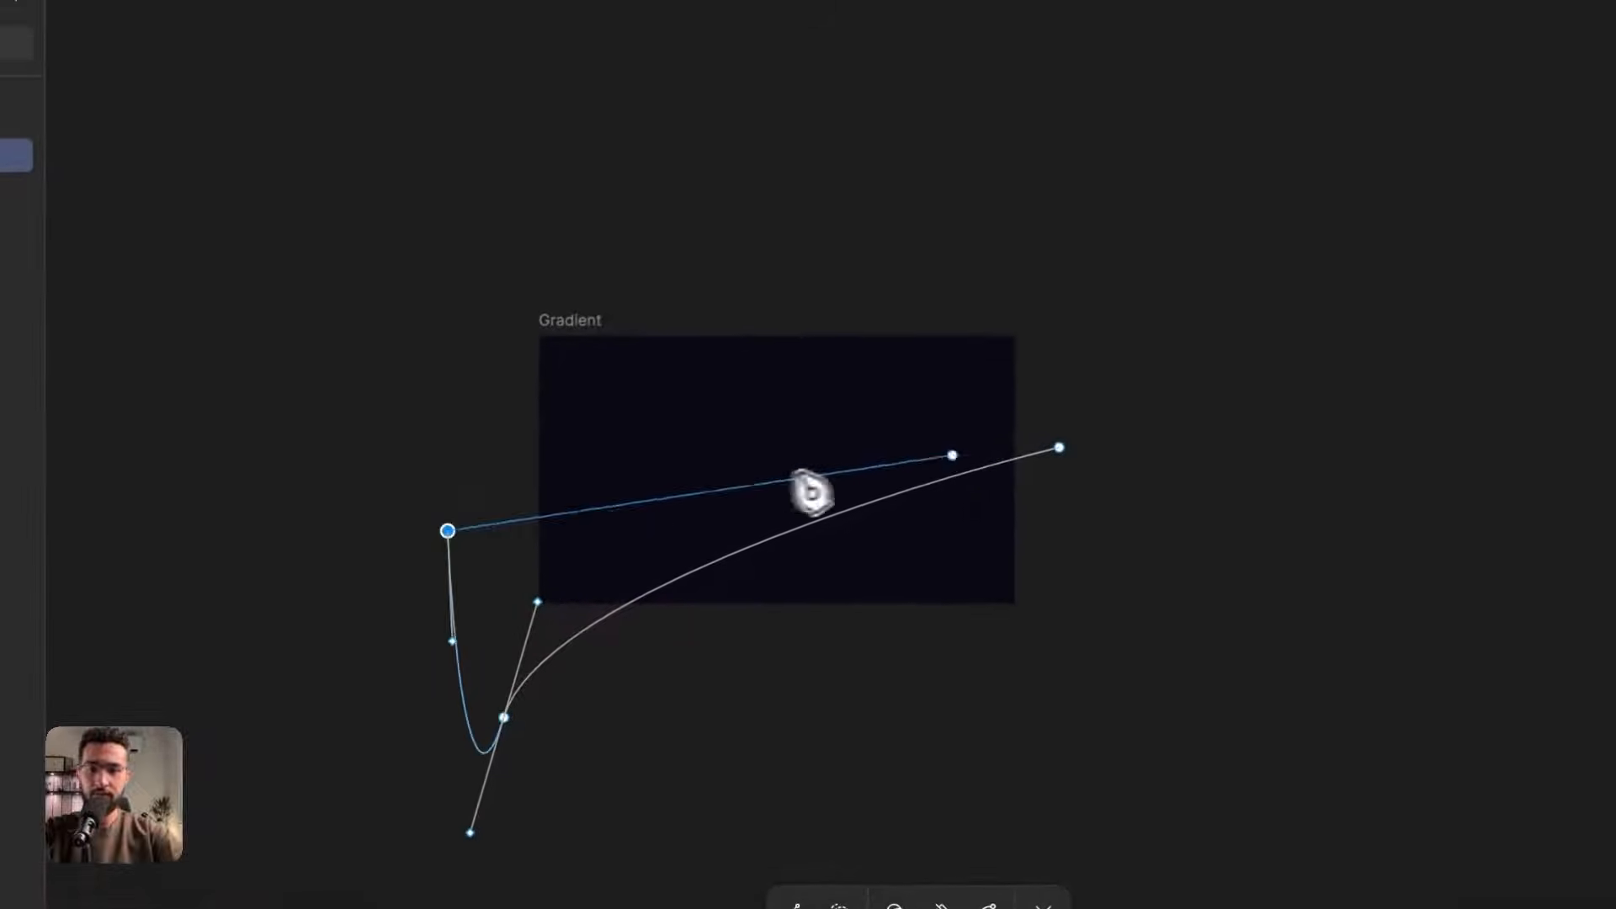
key(super+z)
drag(1059, 448, 1533, 742)
drag(1047, 595, 1144, 530)
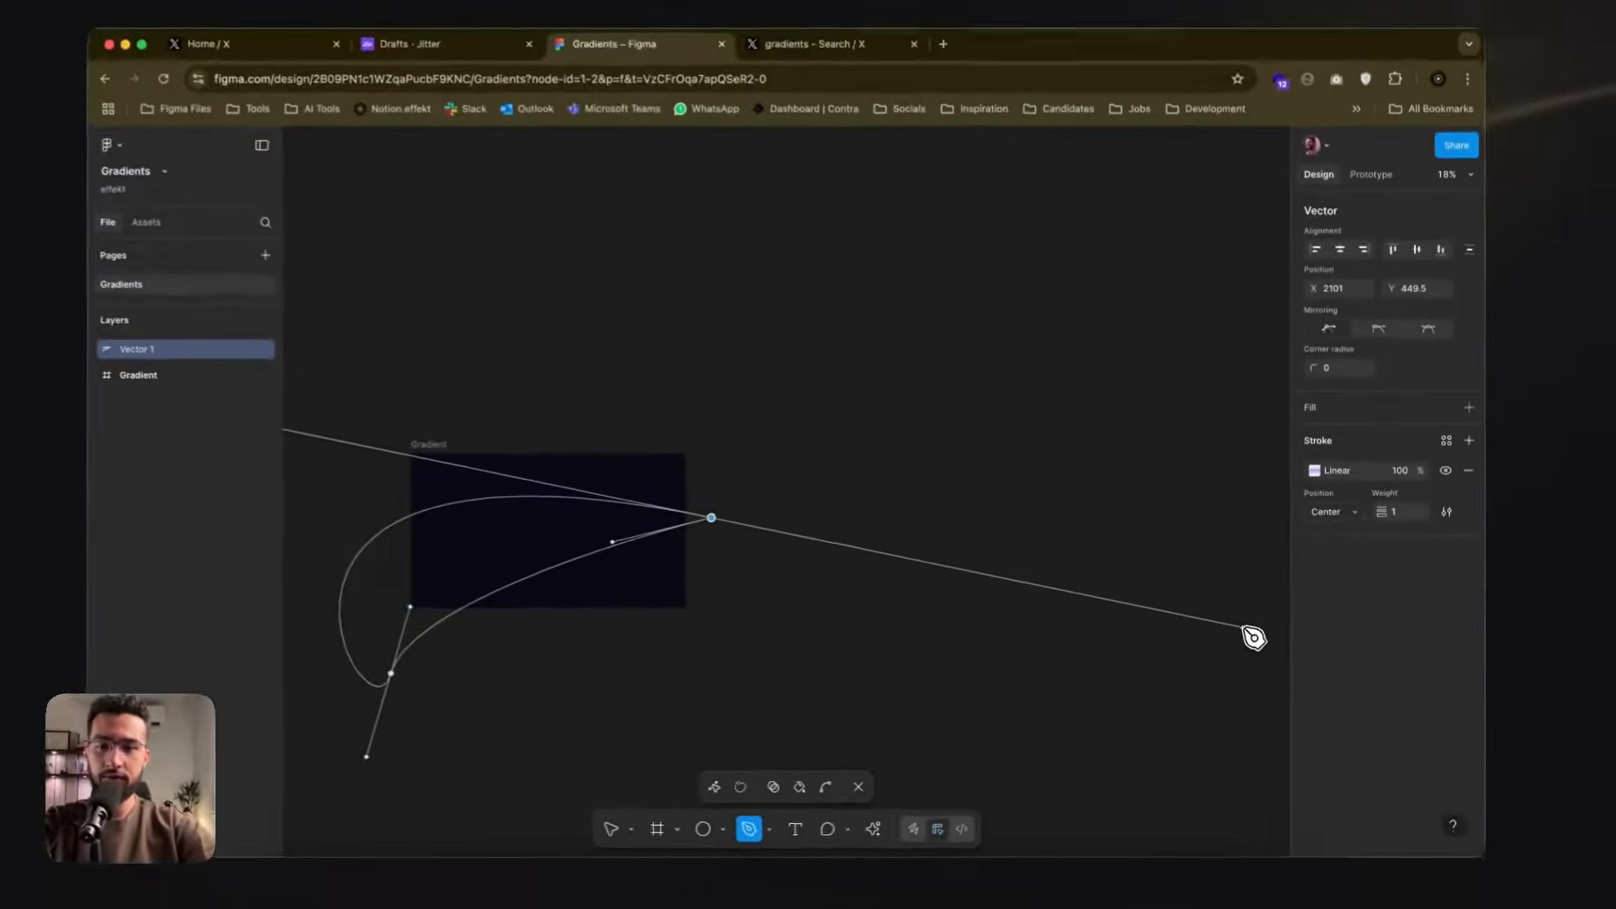
drag(1254, 637, 1254, 638)
key(Escape)
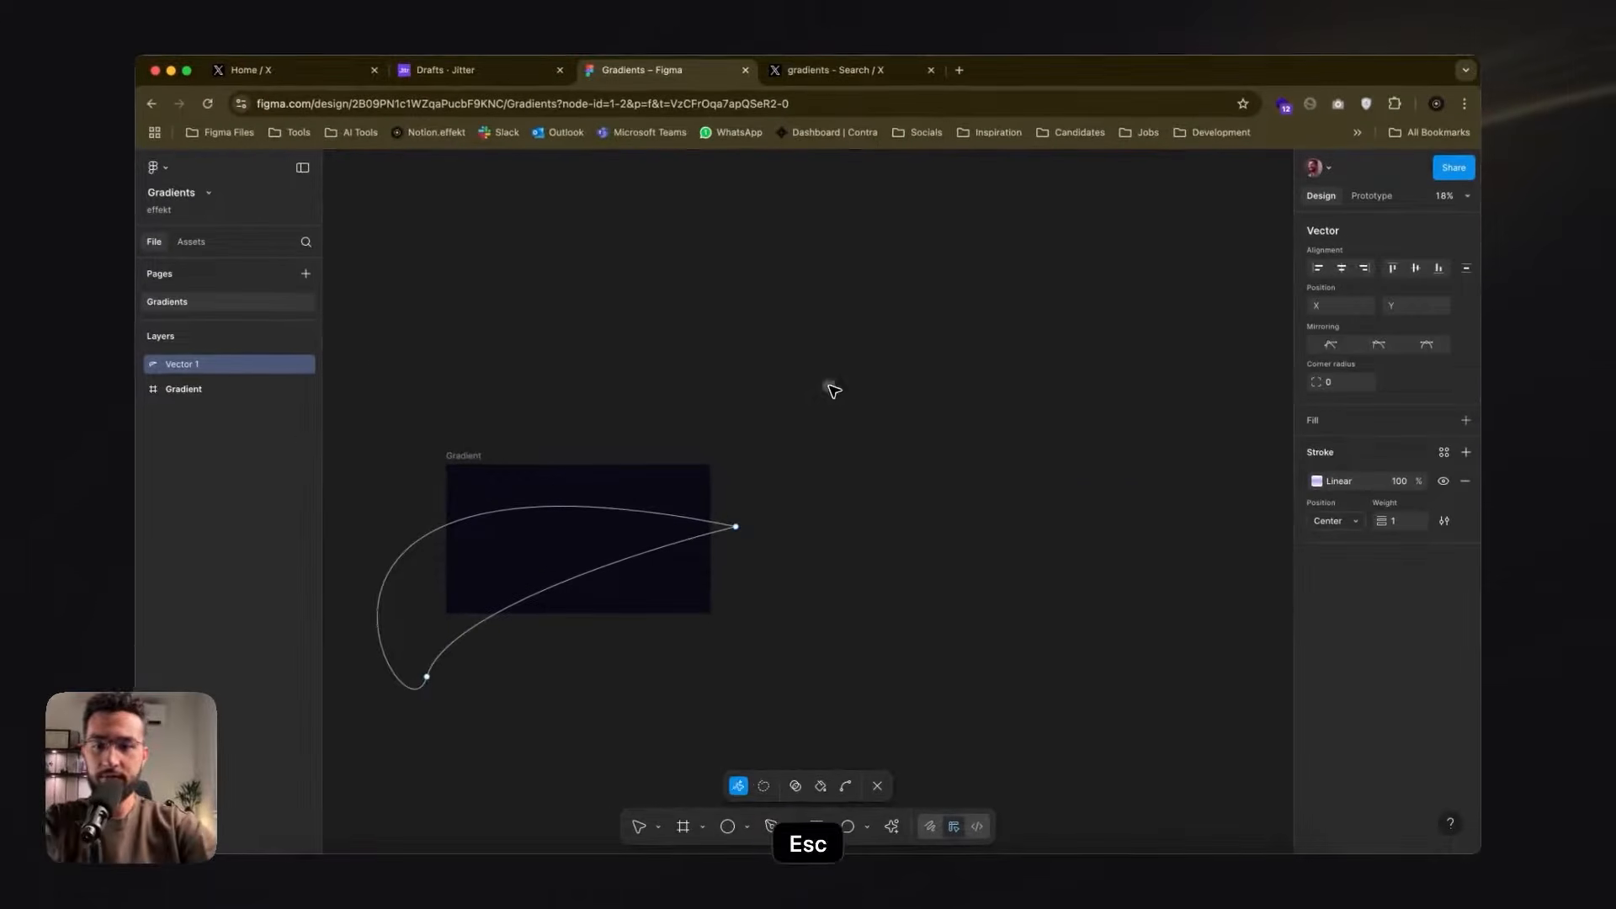
key(Escape)
- Remove the leaf-shaped vector's linear gradient stroke and give it a solid D9D9D9 fill
scroll(833, 390, down, 2)
scroll(834, 390, left, 2)
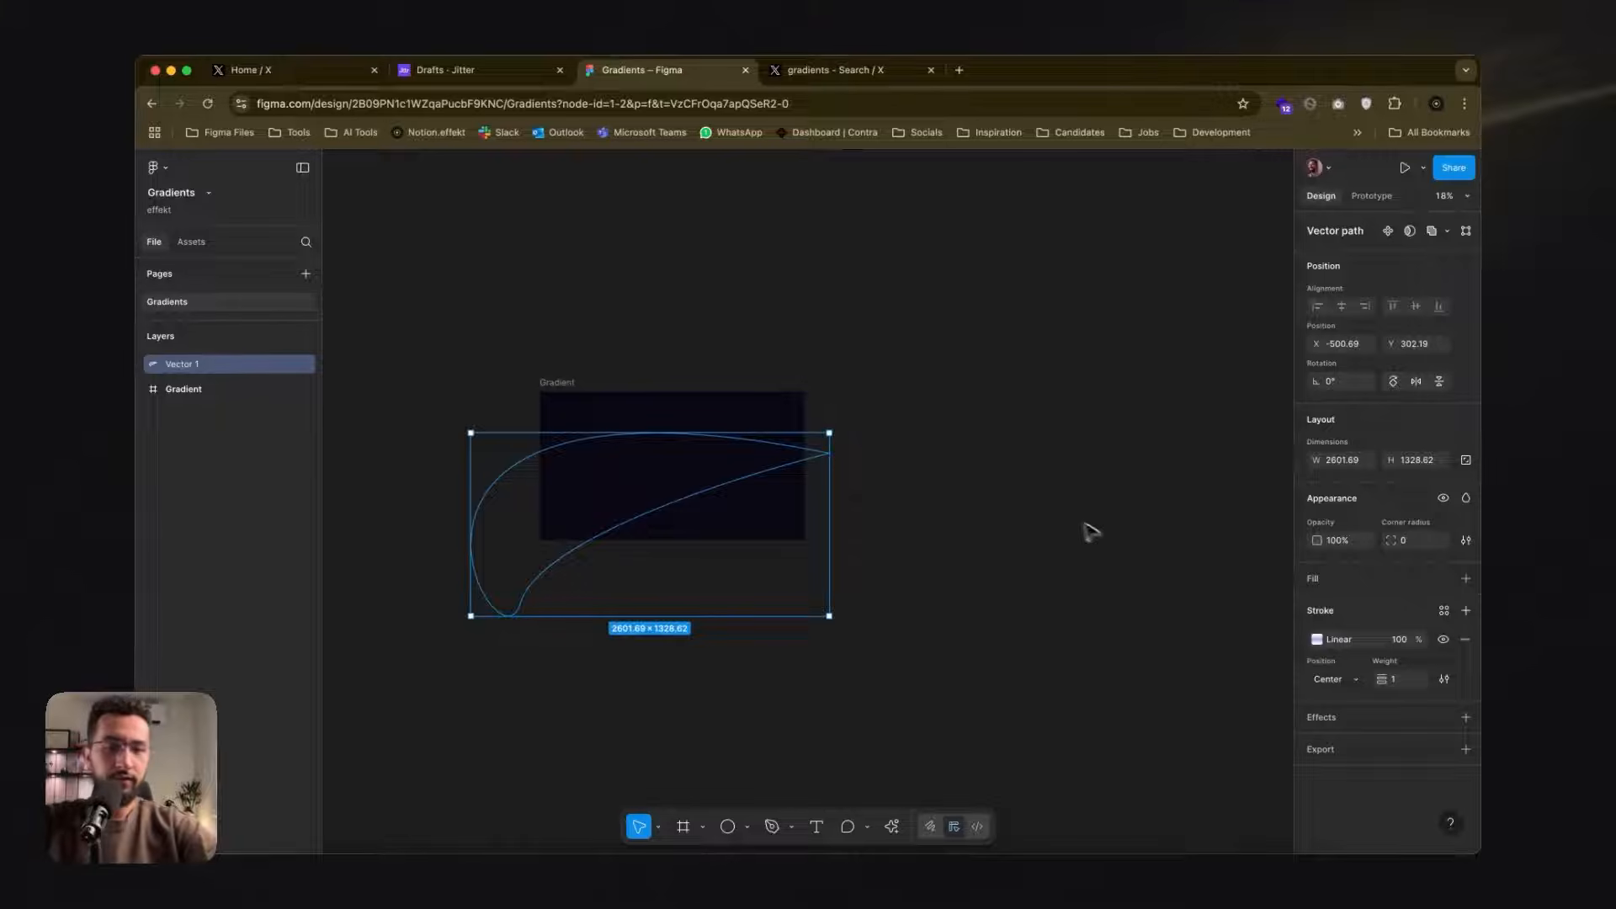
click(1465, 640)
click(1466, 578)
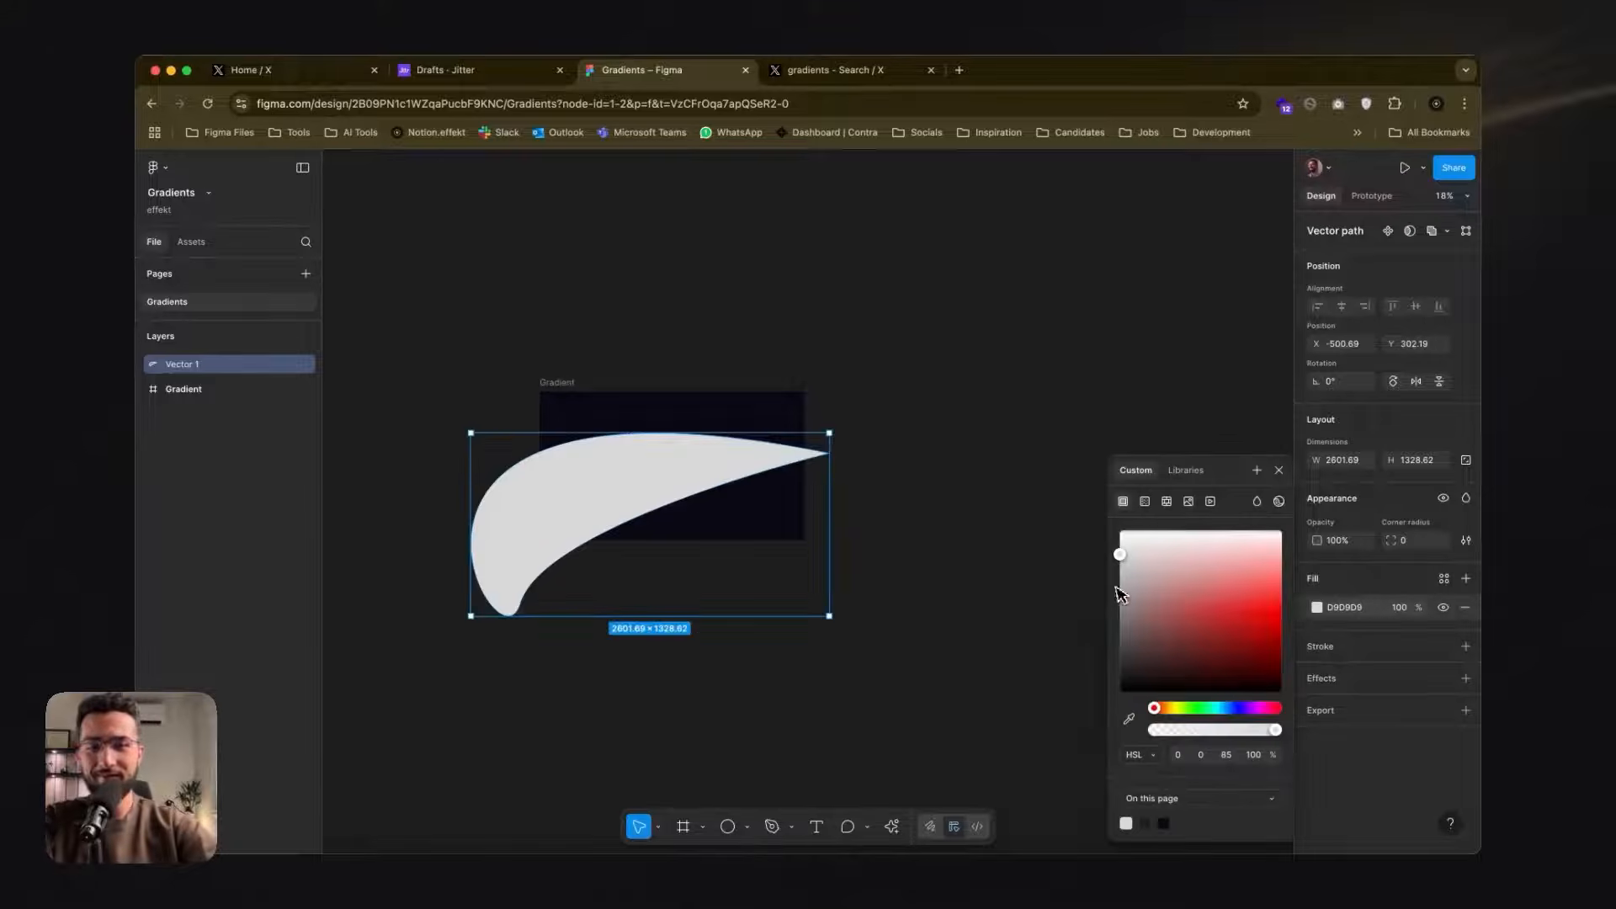
- Change the leaf-shaped vector's solid fill to the medium blue 0A78C7
click(1225, 708)
drag(1235, 631, 1281, 606)
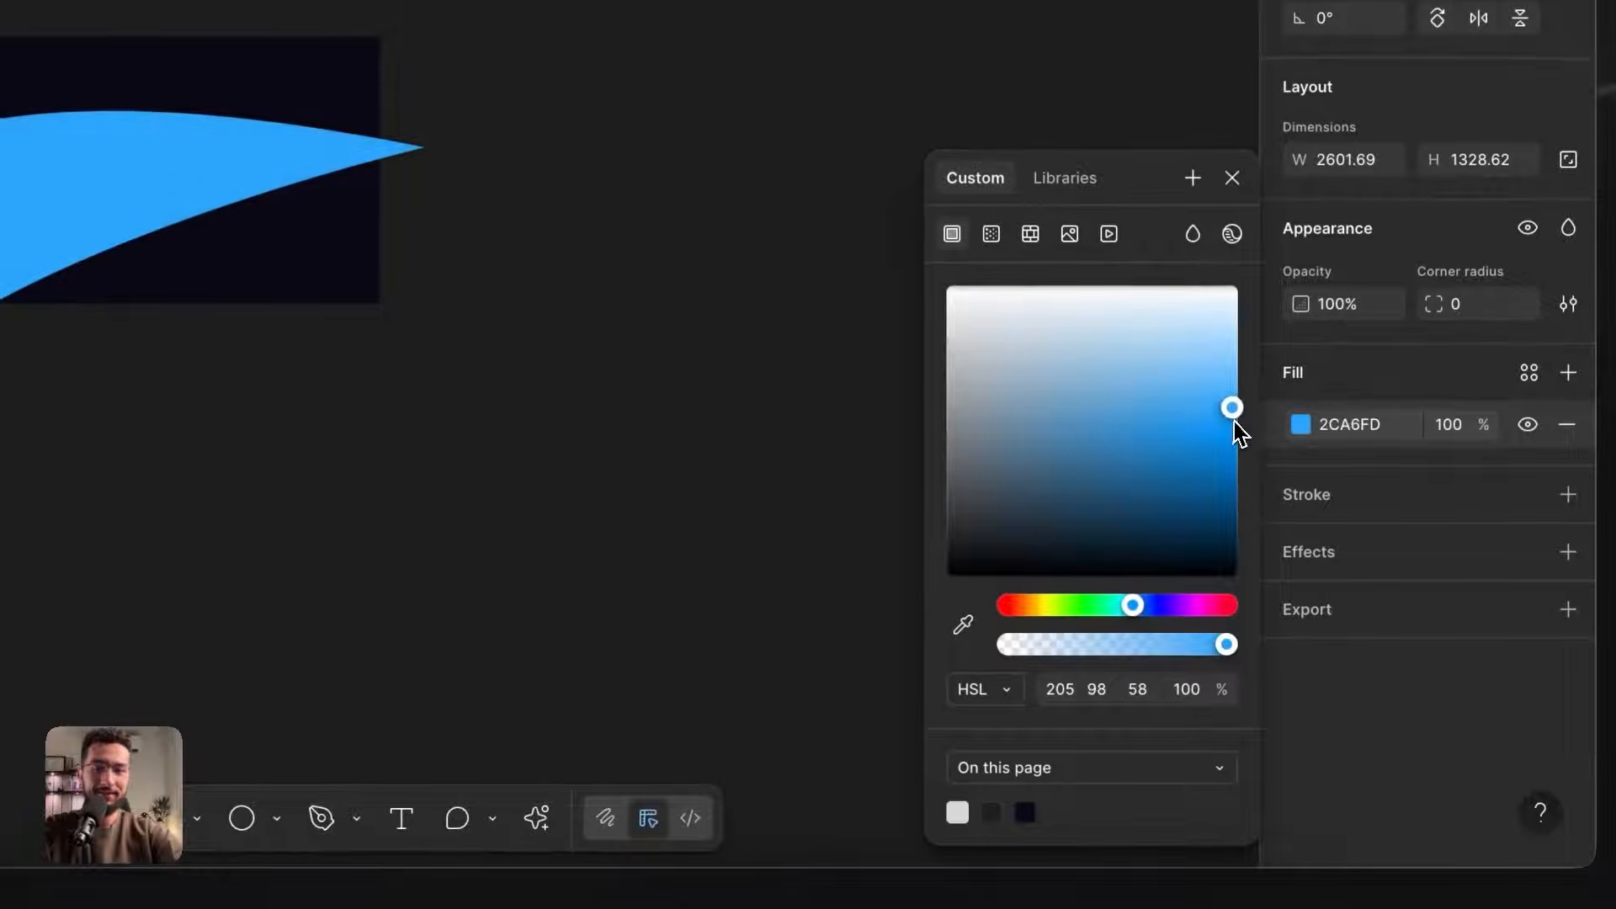
drag(1234, 422, 1212, 472)
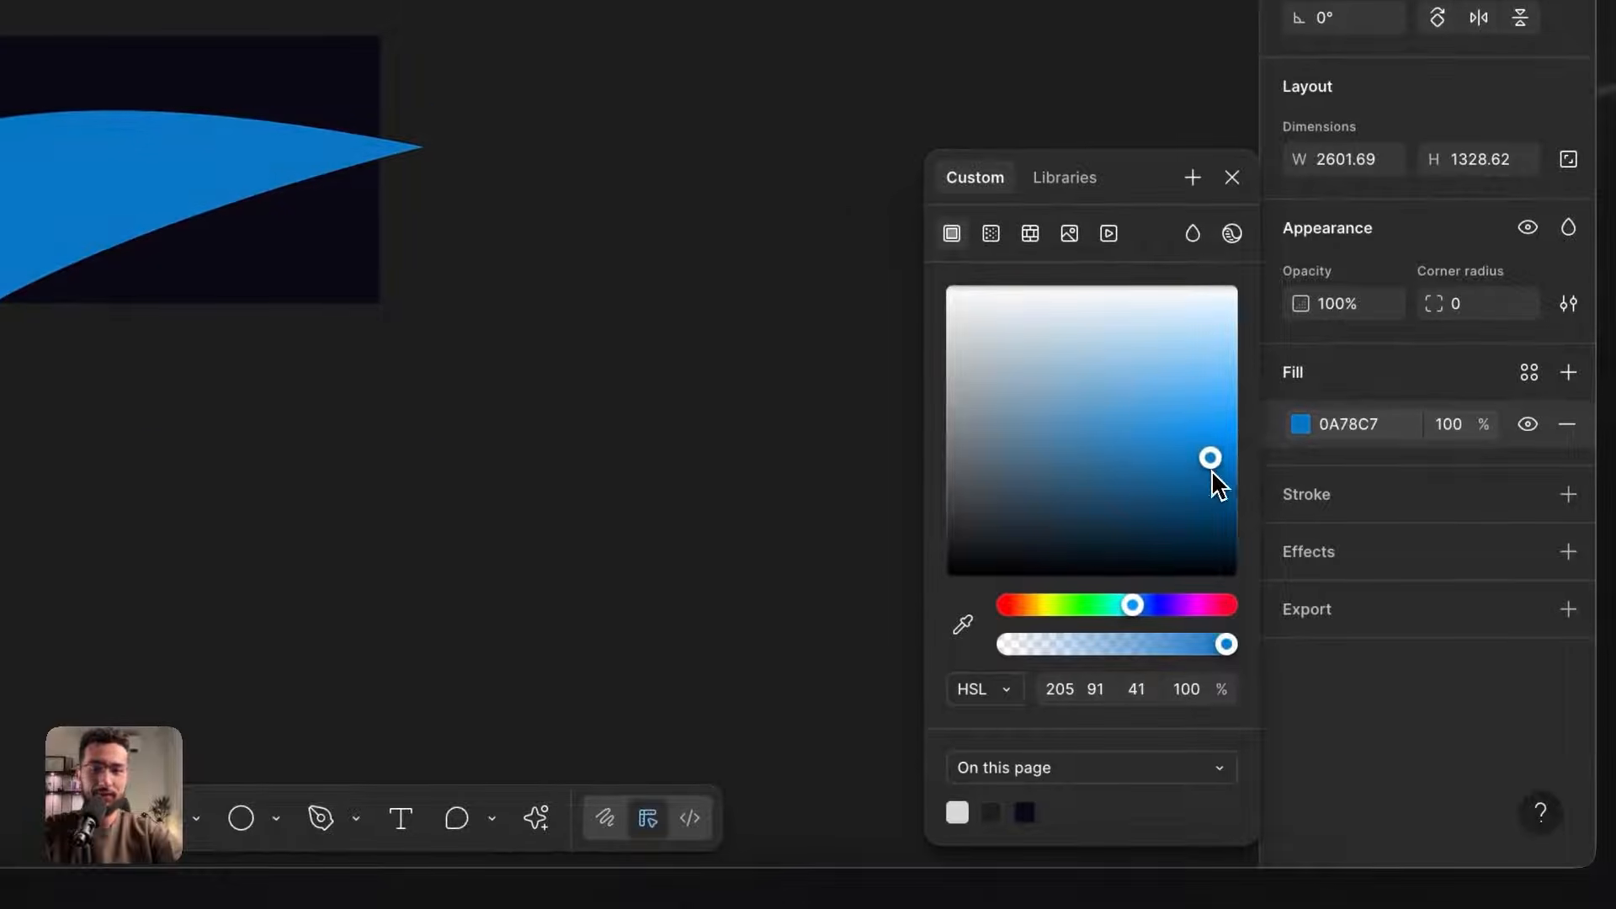
- Cut the blue leaf-shaped vector and paste it inside the Gradient frame so it is clipped to the frame
click(647, 367)
click(185, 200)
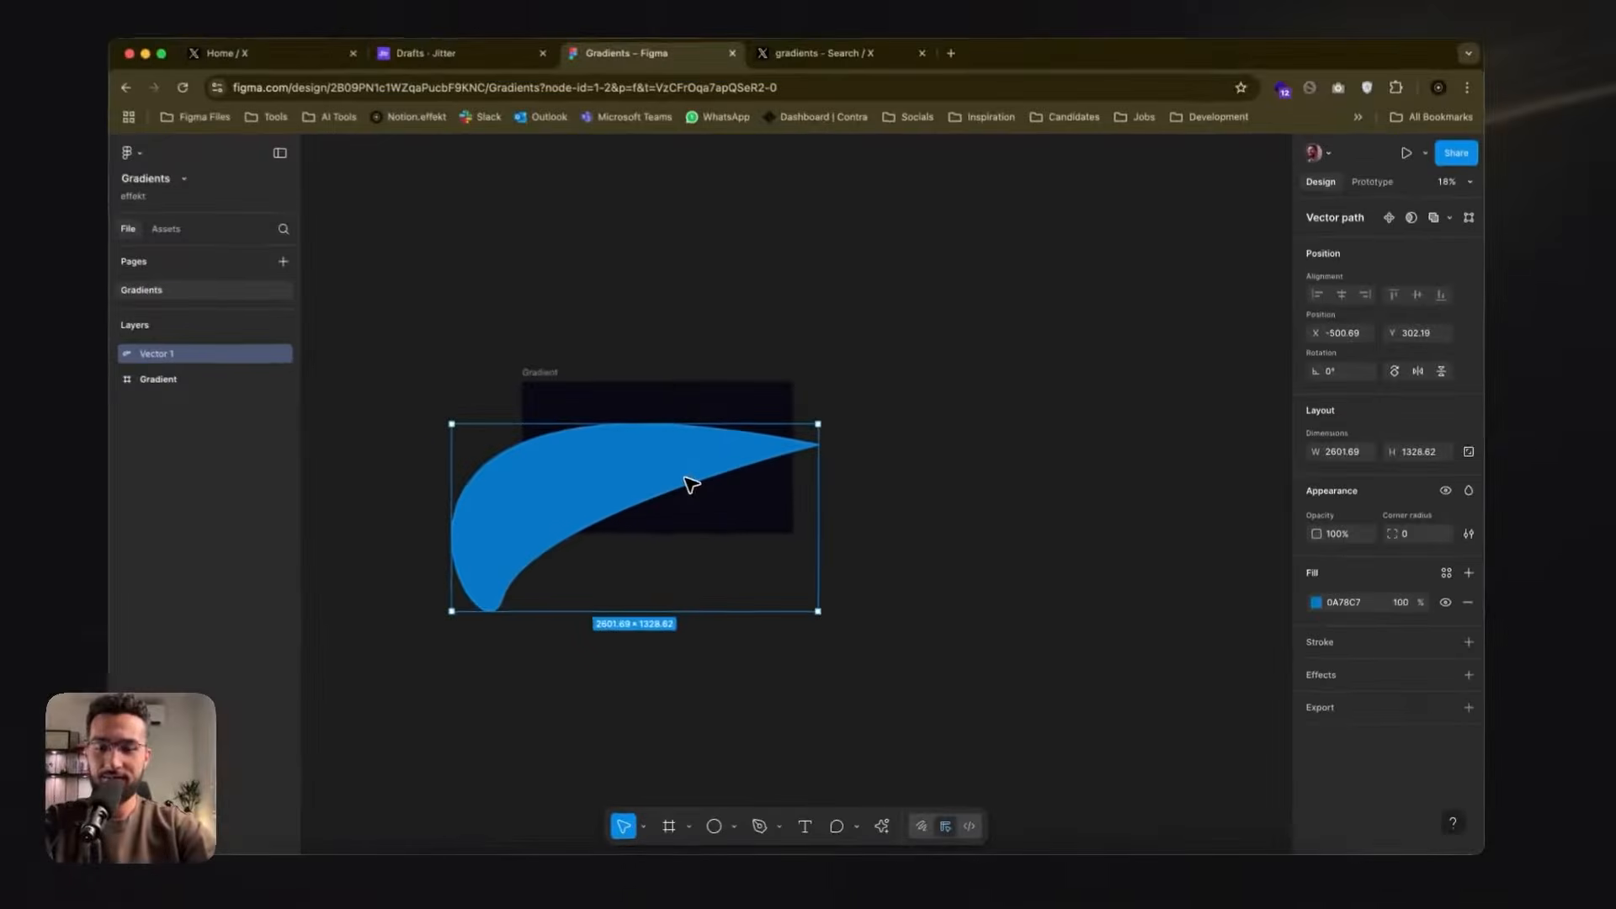
key(super+x)
click(541, 375)
key(super+v)
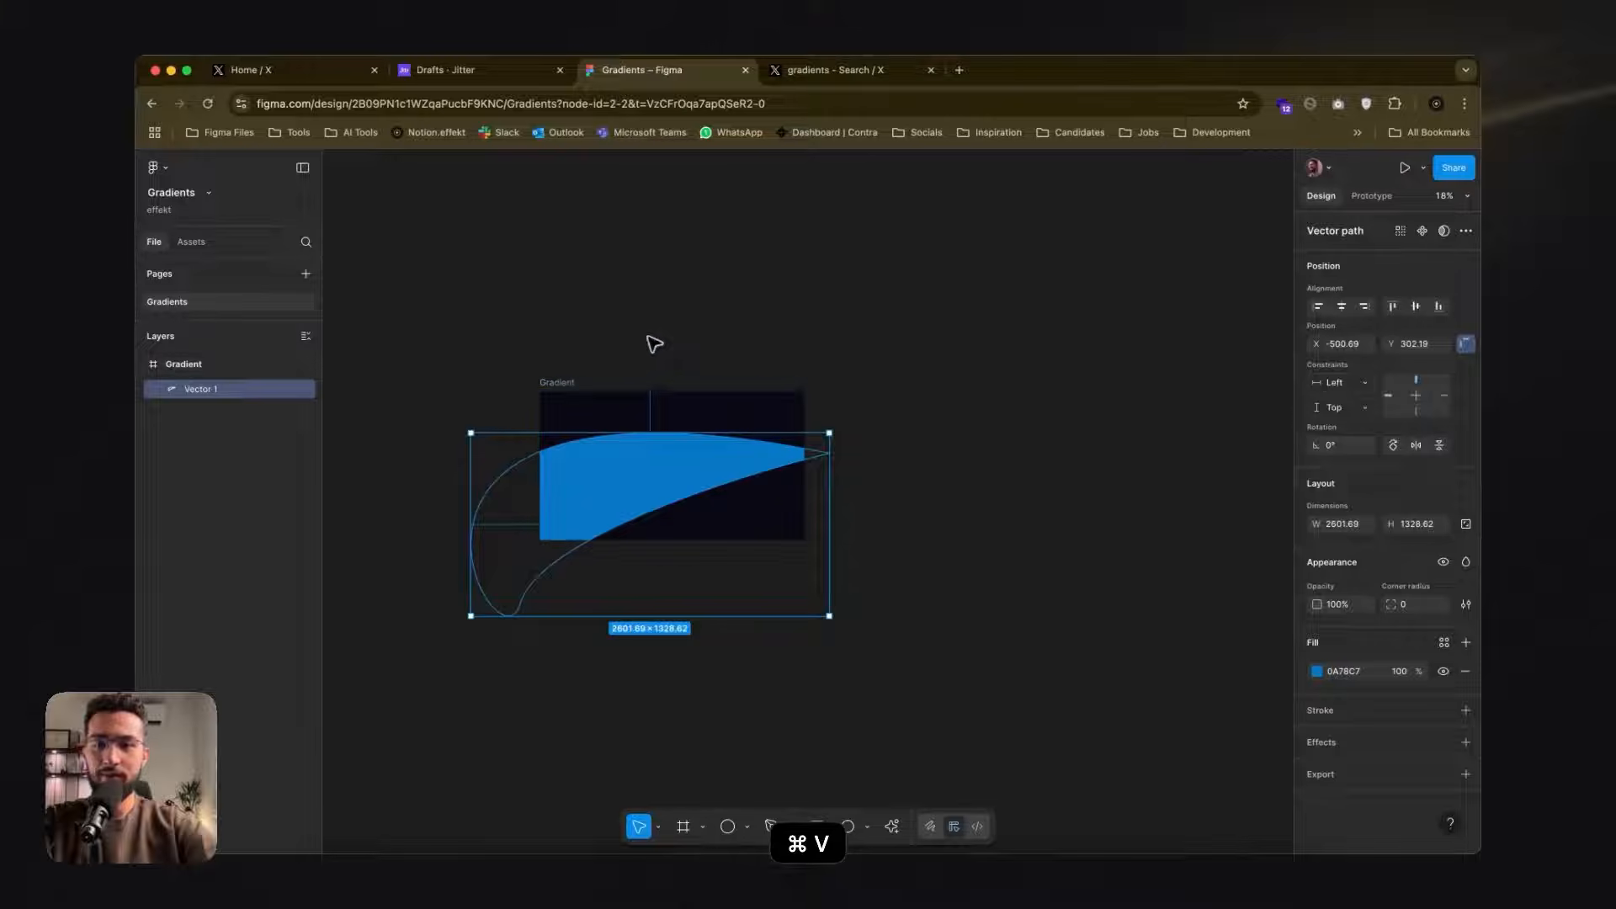
click(657, 342)
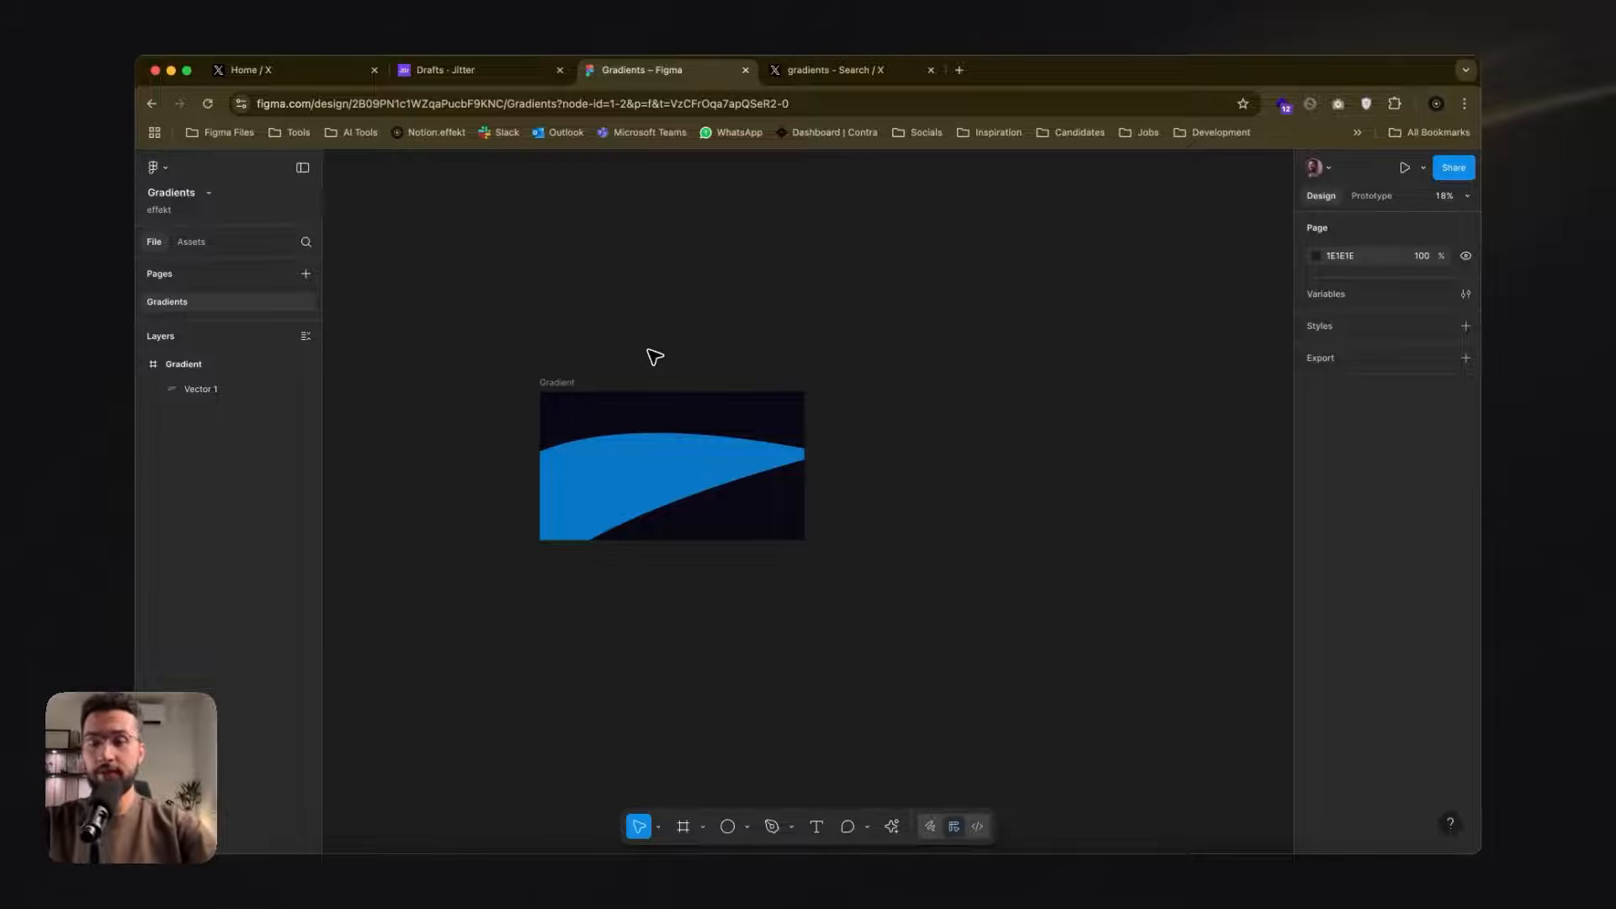
right_click(552, 374)
click(552, 383)
click(554, 385)
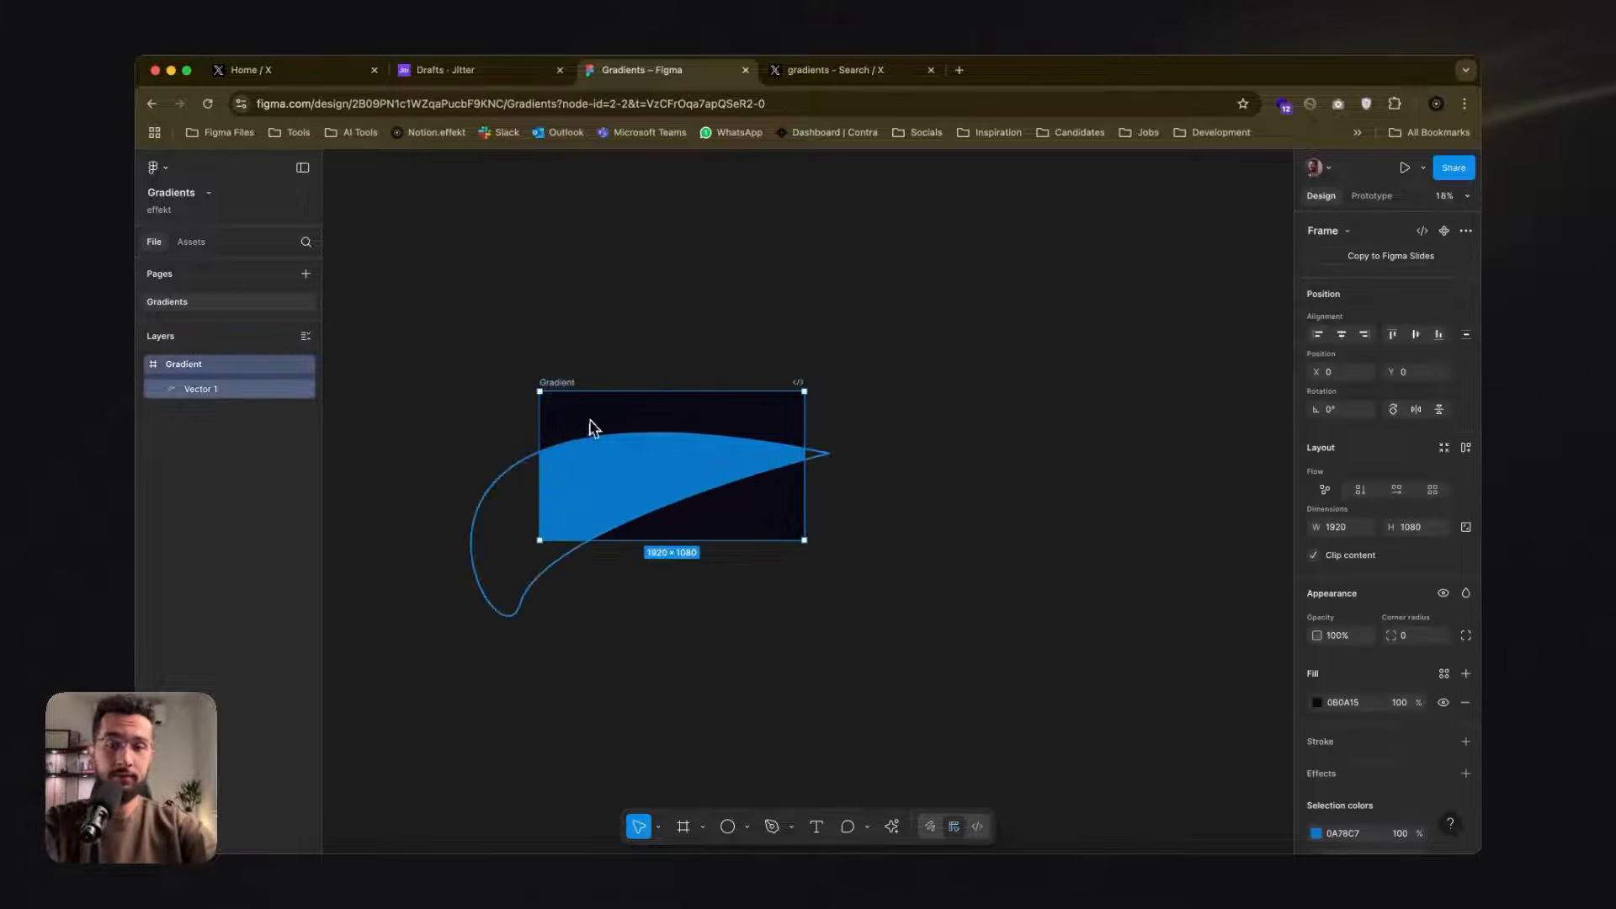
- Add a uniform Layer blur effect of 300 to the blue vector inside the Gradient frame
click(762, 476)
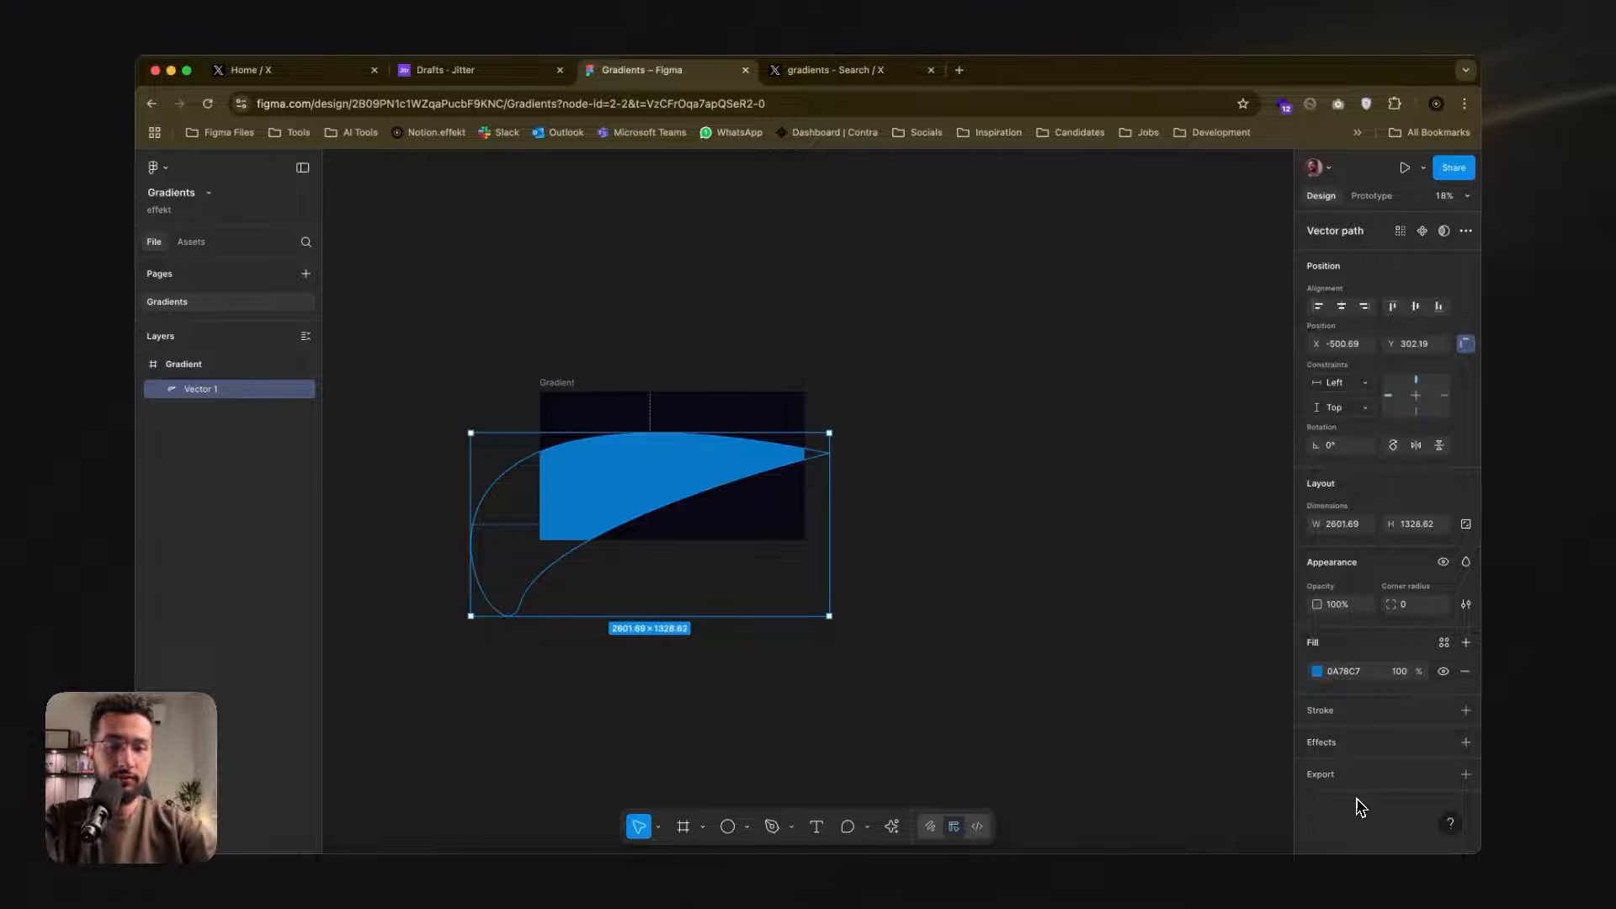
click(1466, 744)
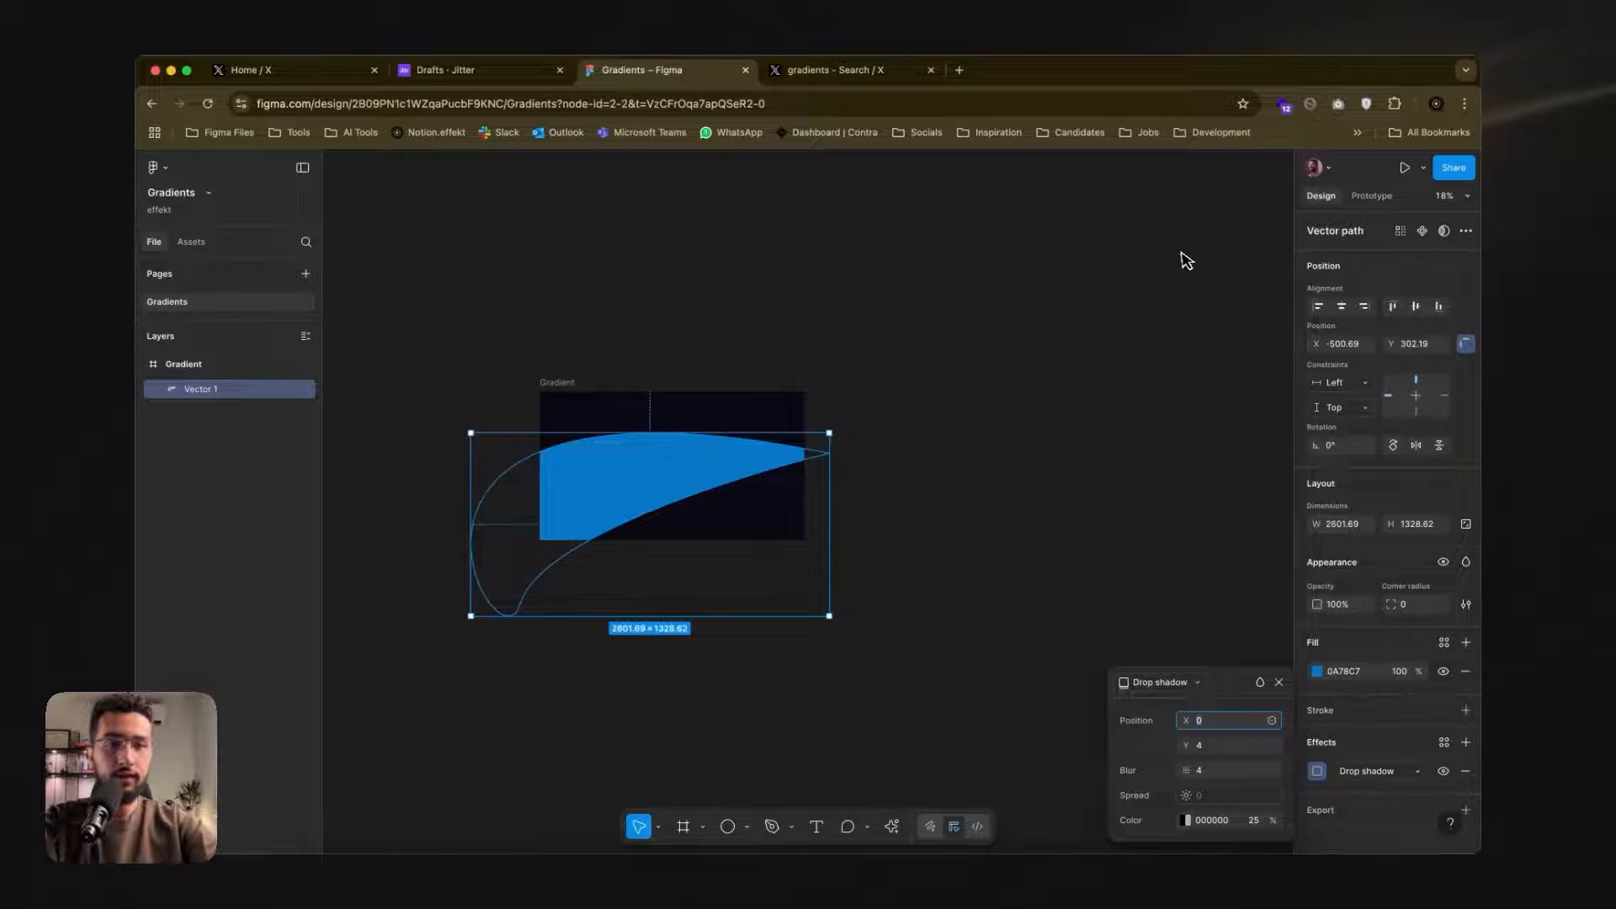
click(1191, 682)
click(1190, 703)
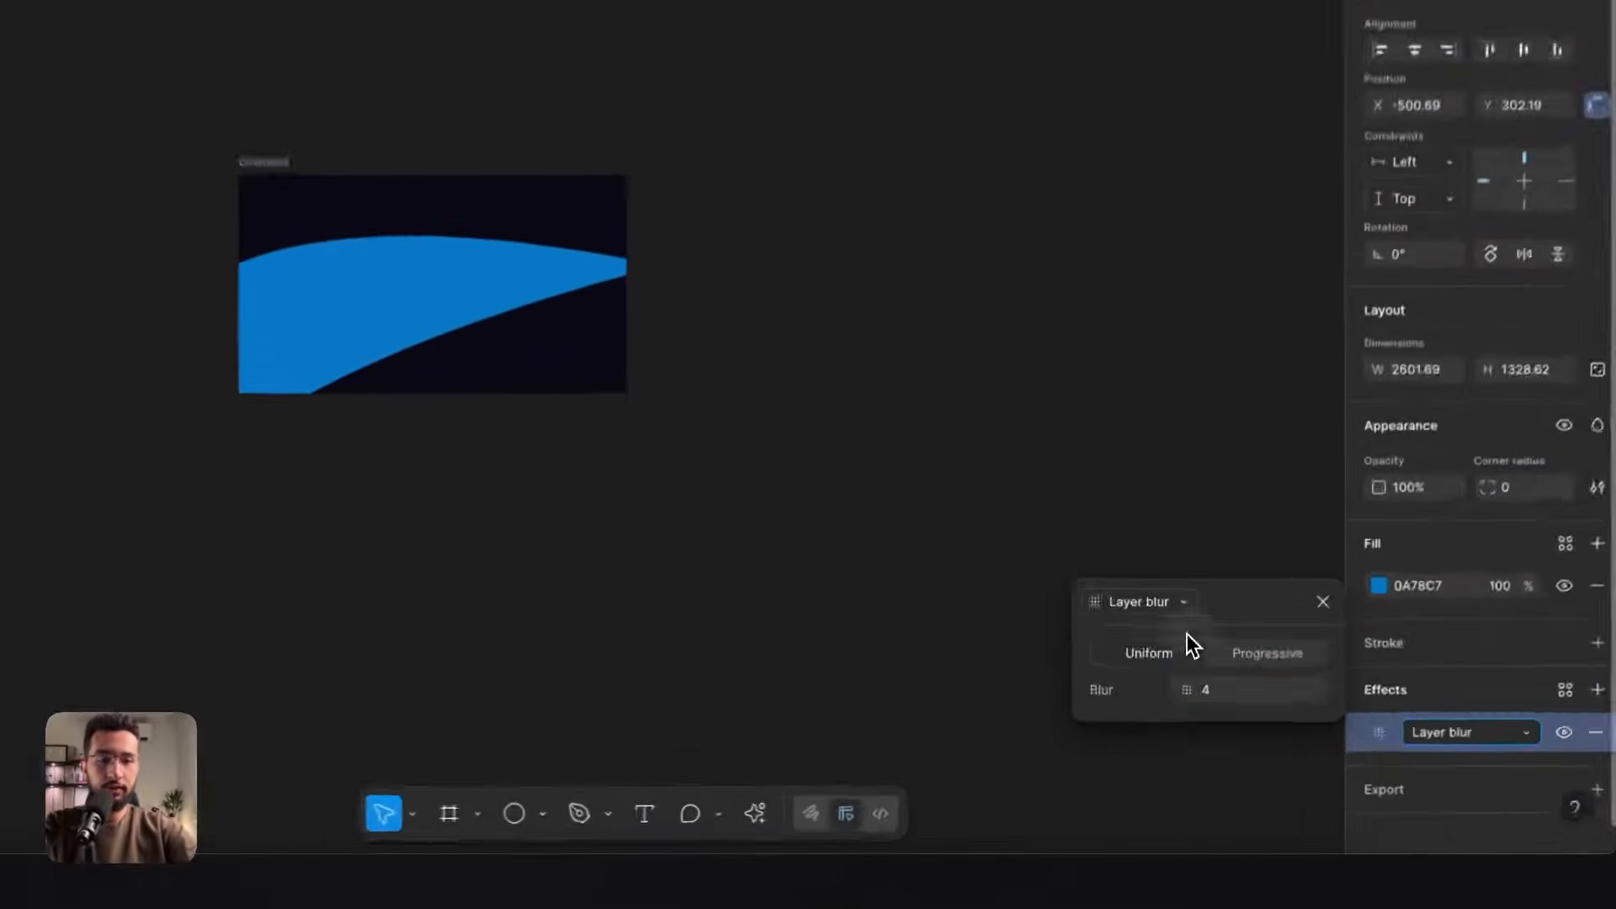
click(1221, 687)
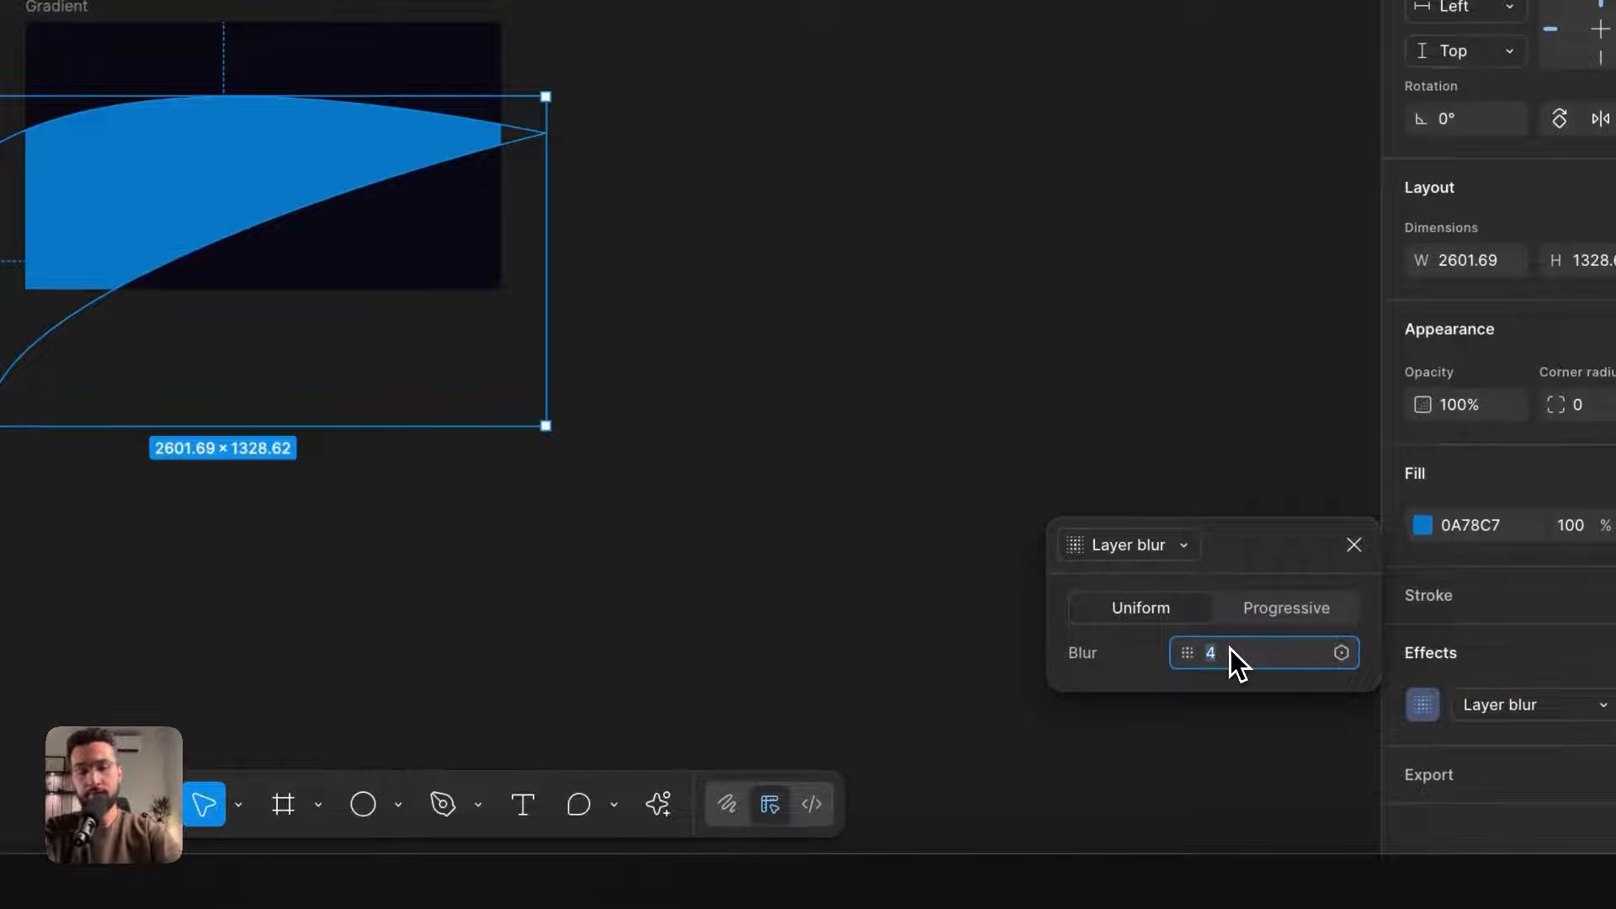
text(300)
key(Return)
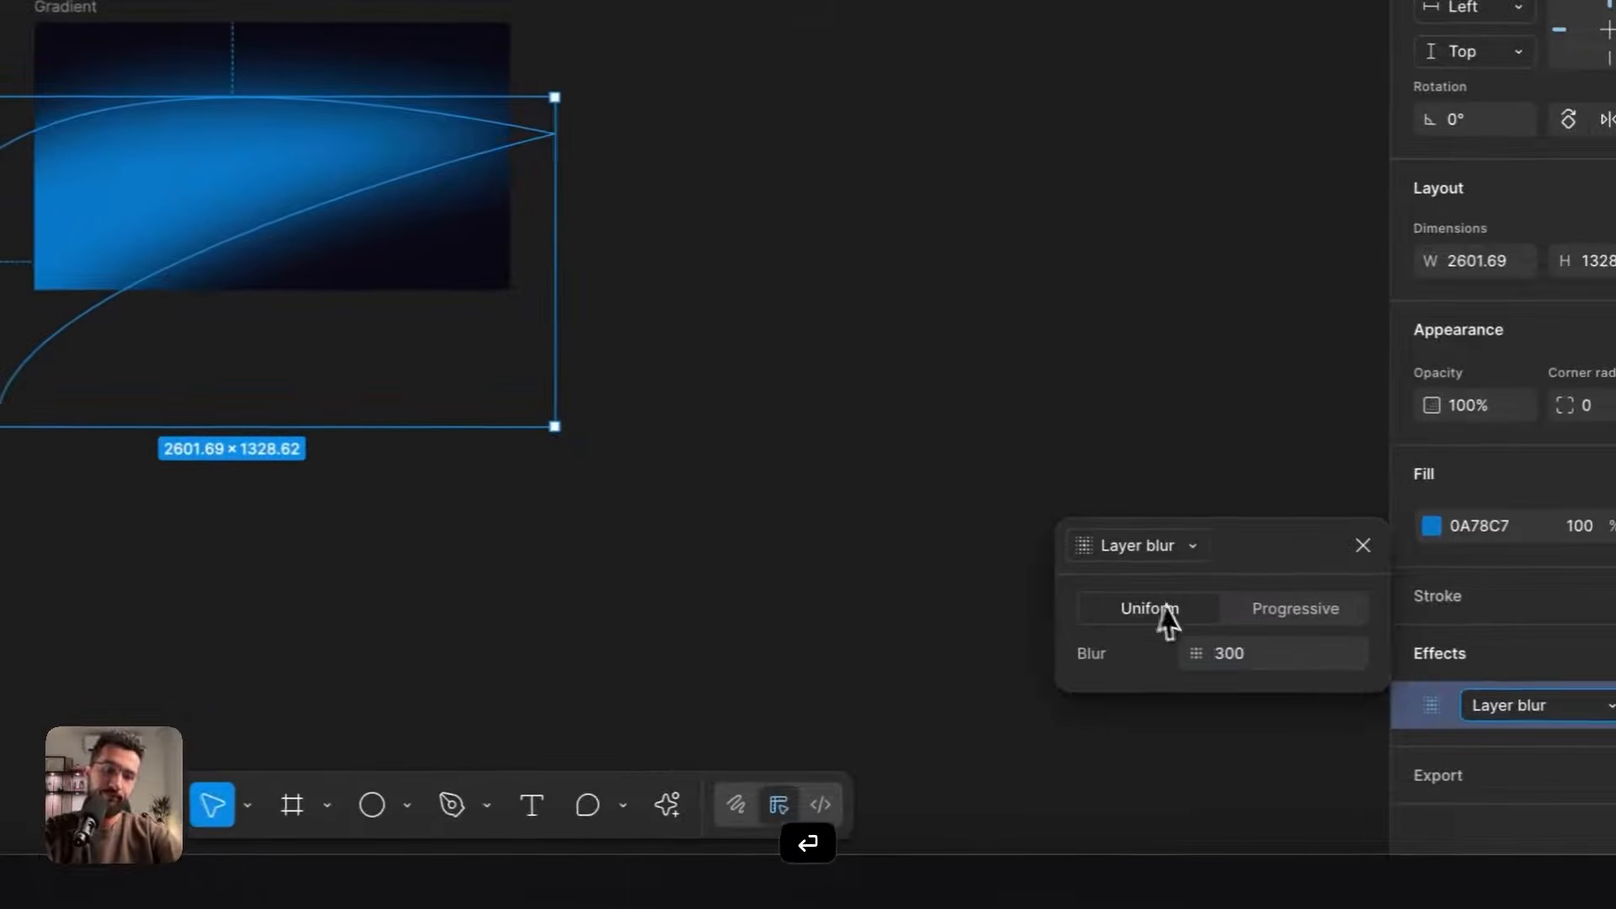
- Increase the blue vector's layer blur to 400
click(1251, 665)
text(400)
key(Return)
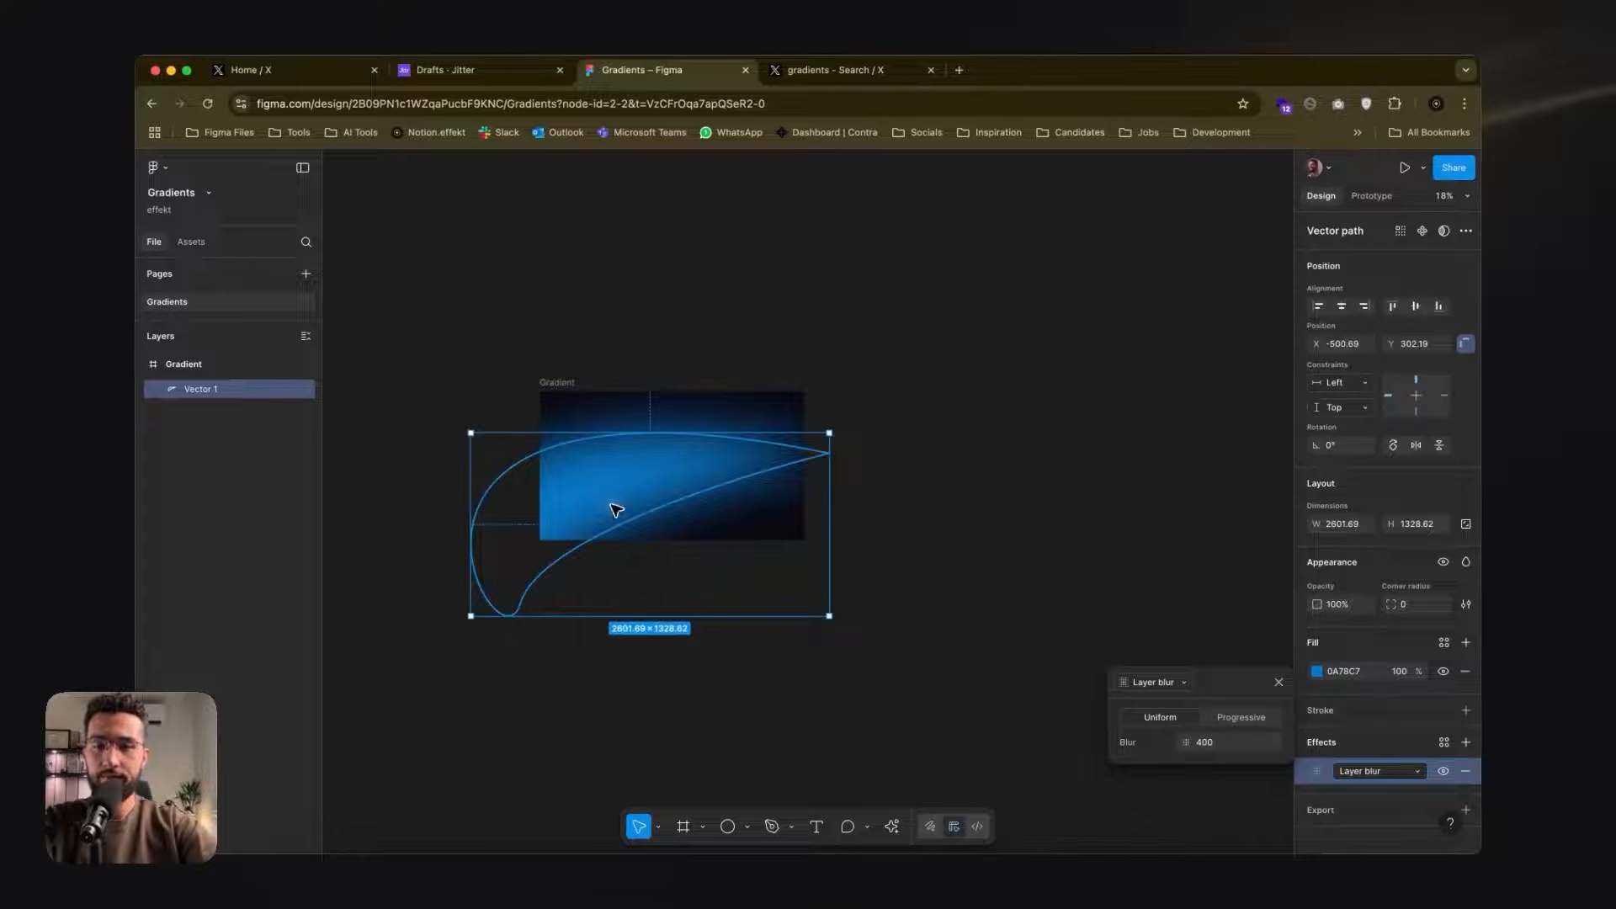
- Rotate the blurred vector to about 15.65° and move its tip point to about X 2122.5, Y 458.5, just beyond the frame's right edge
drag(836, 423, 676, 505)
double_click(676, 505)
drag(800, 441, 833, 458)
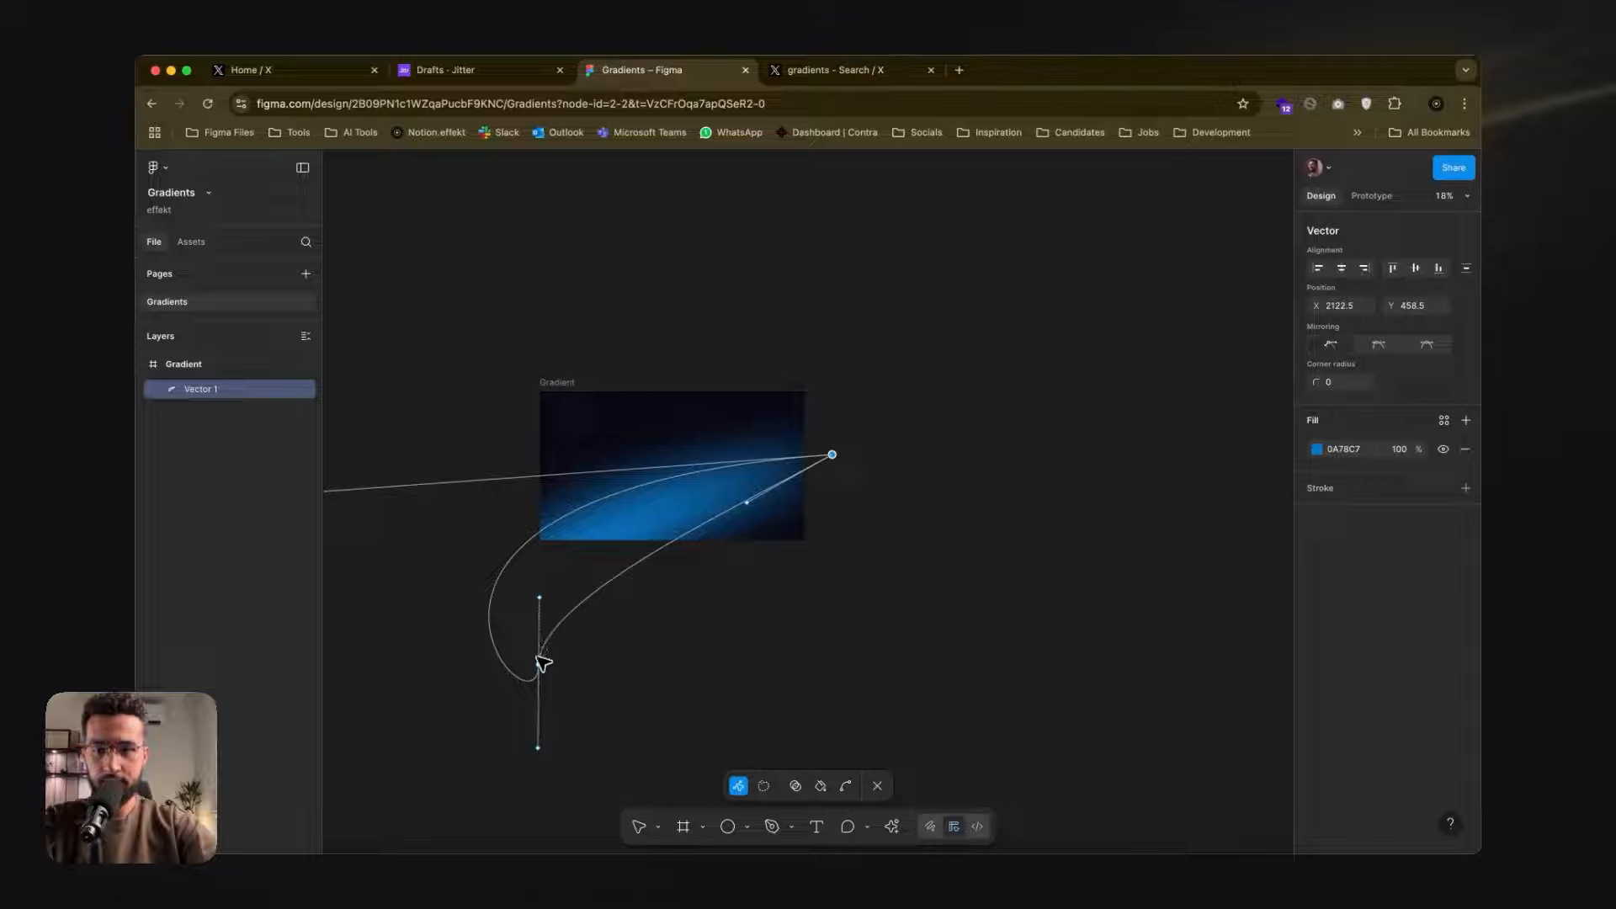
- Angle the lower anchor point's handles diagonally to straighten the shape's lower edge and widen its rounded end, and finish vector editing
drag(539, 748, 471, 704)
click(482, 608)
click(539, 666)
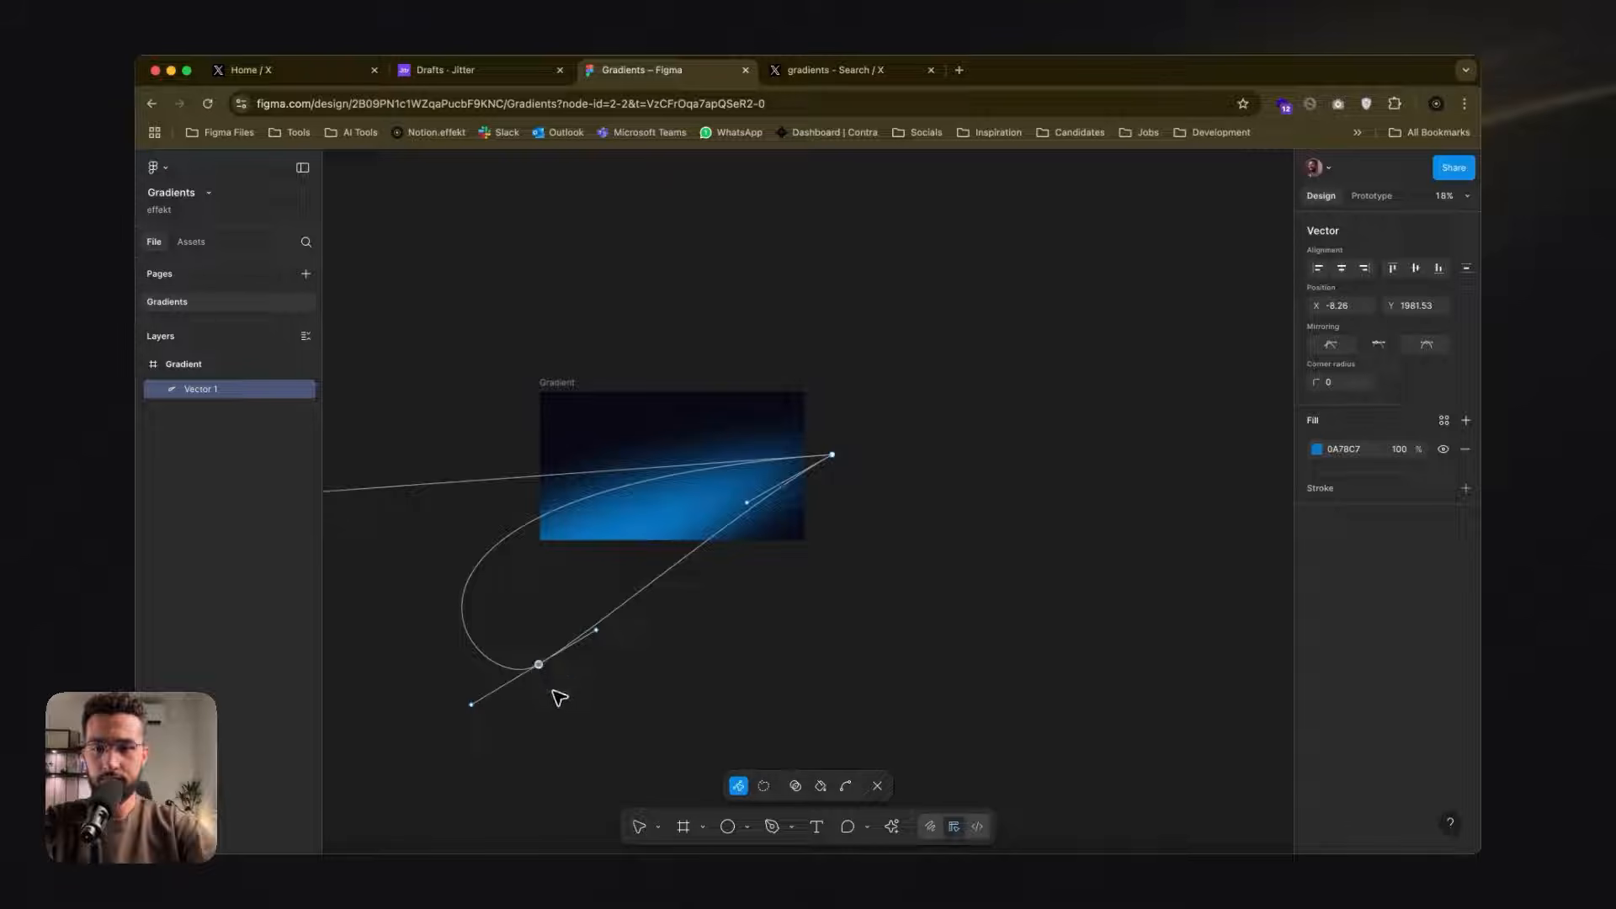
key(Escape)
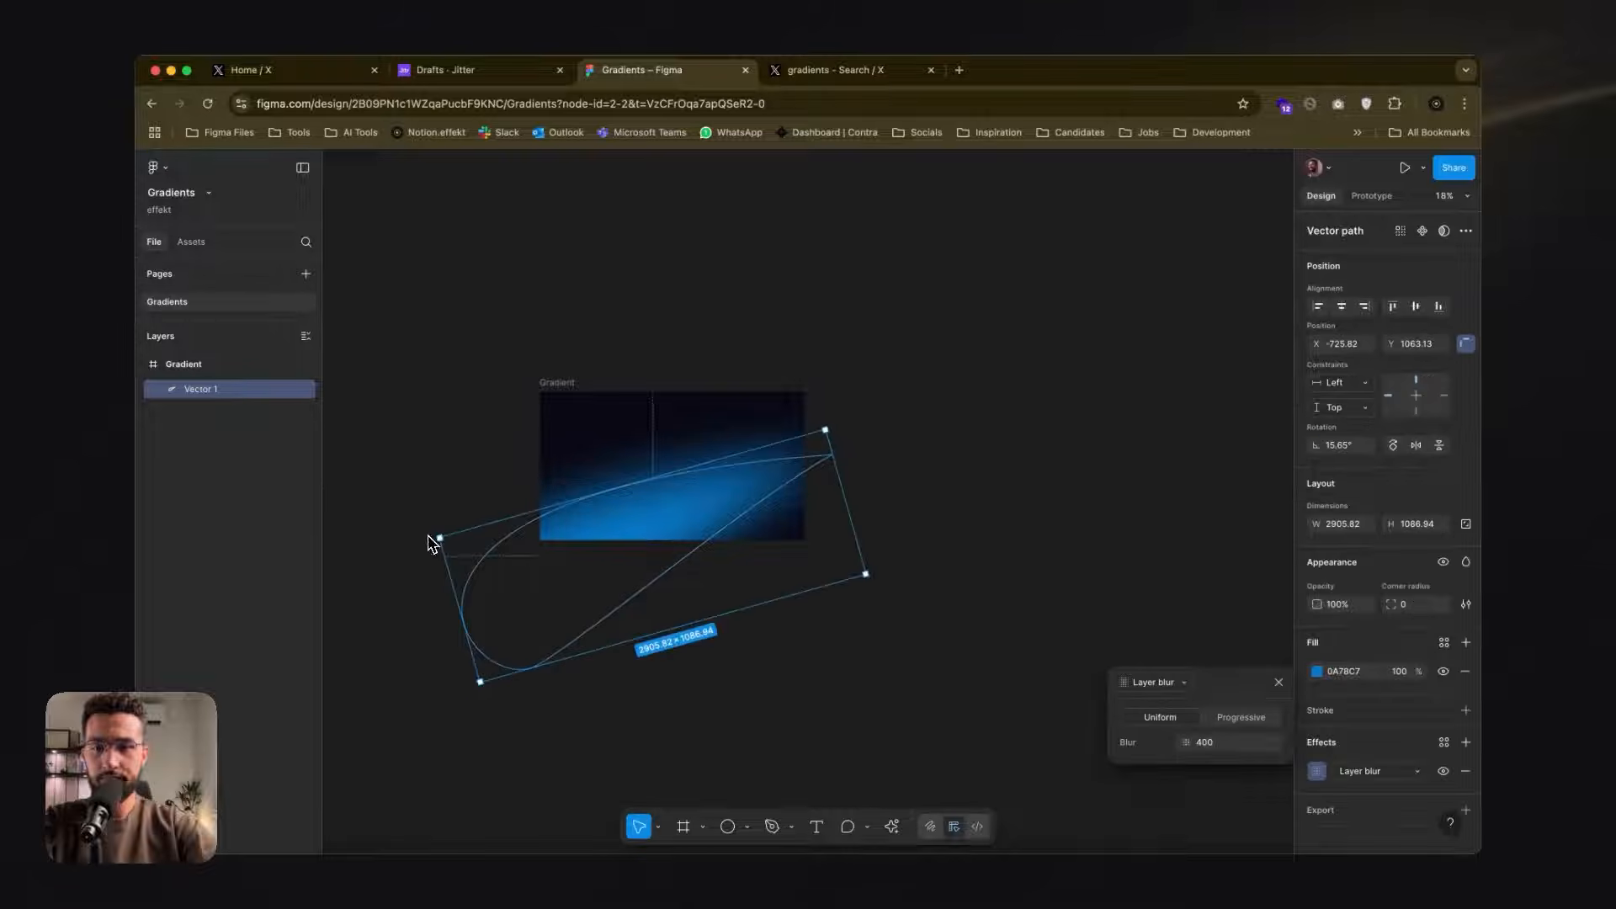
- Reduce the vector's rotation to about 9.51° and shift it slightly upward to about X -731, Y 717, closing the blur settings
drag(432, 537, 433, 512)
drag(604, 537, 600, 514)
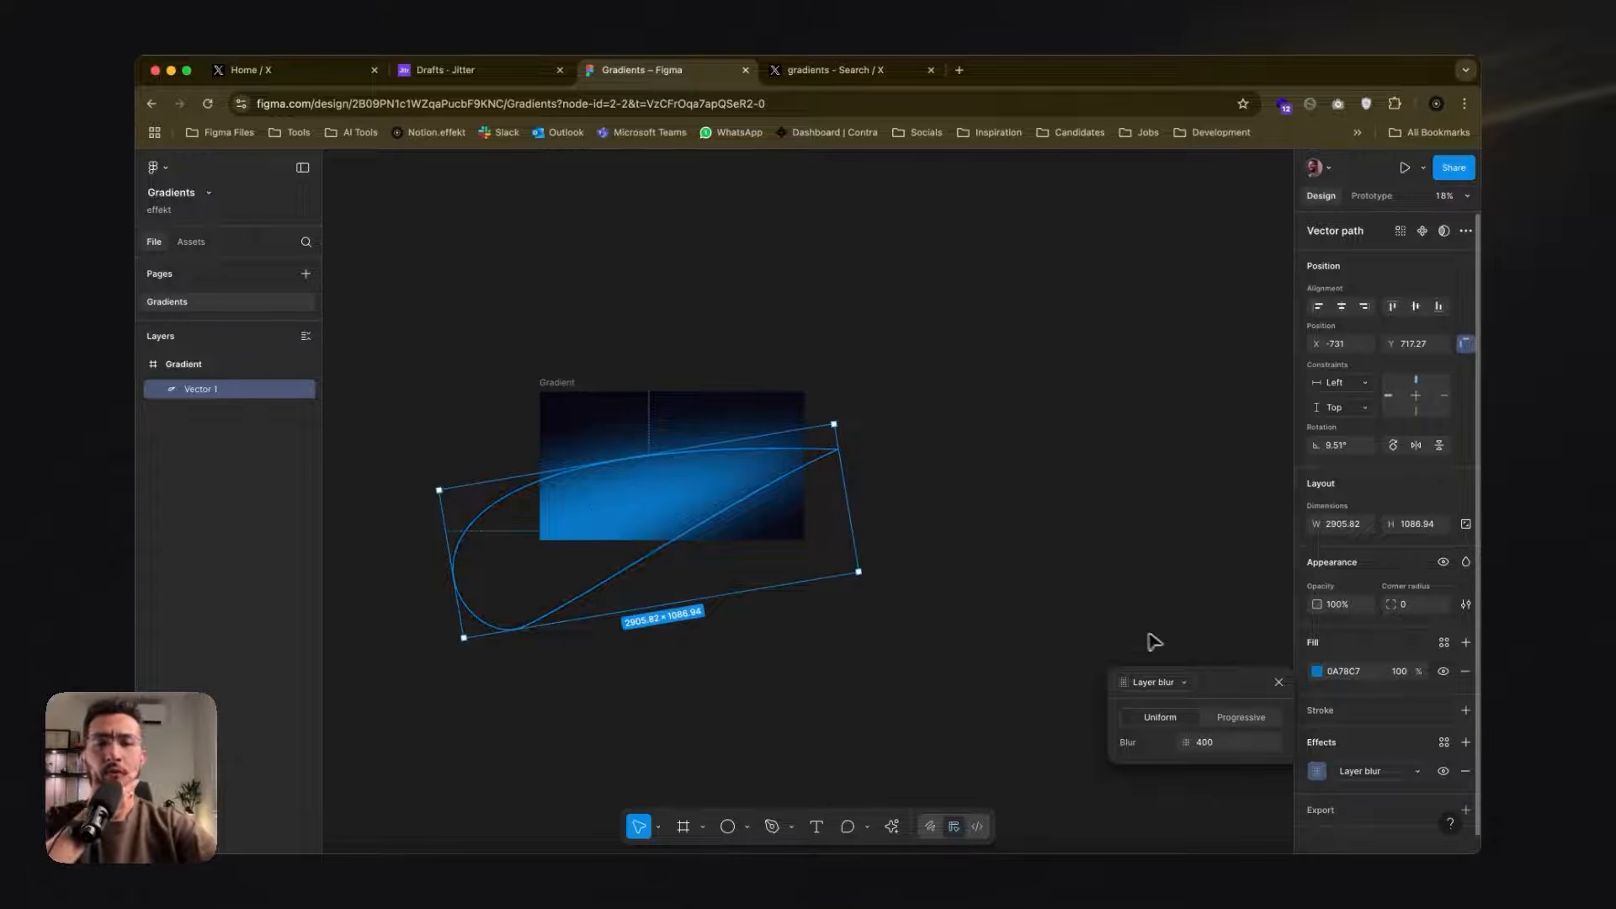
click(1279, 682)
- Convert the vector's fill to a linear gradient running from the frame's right edge to just below its lower-left corner
click(1318, 674)
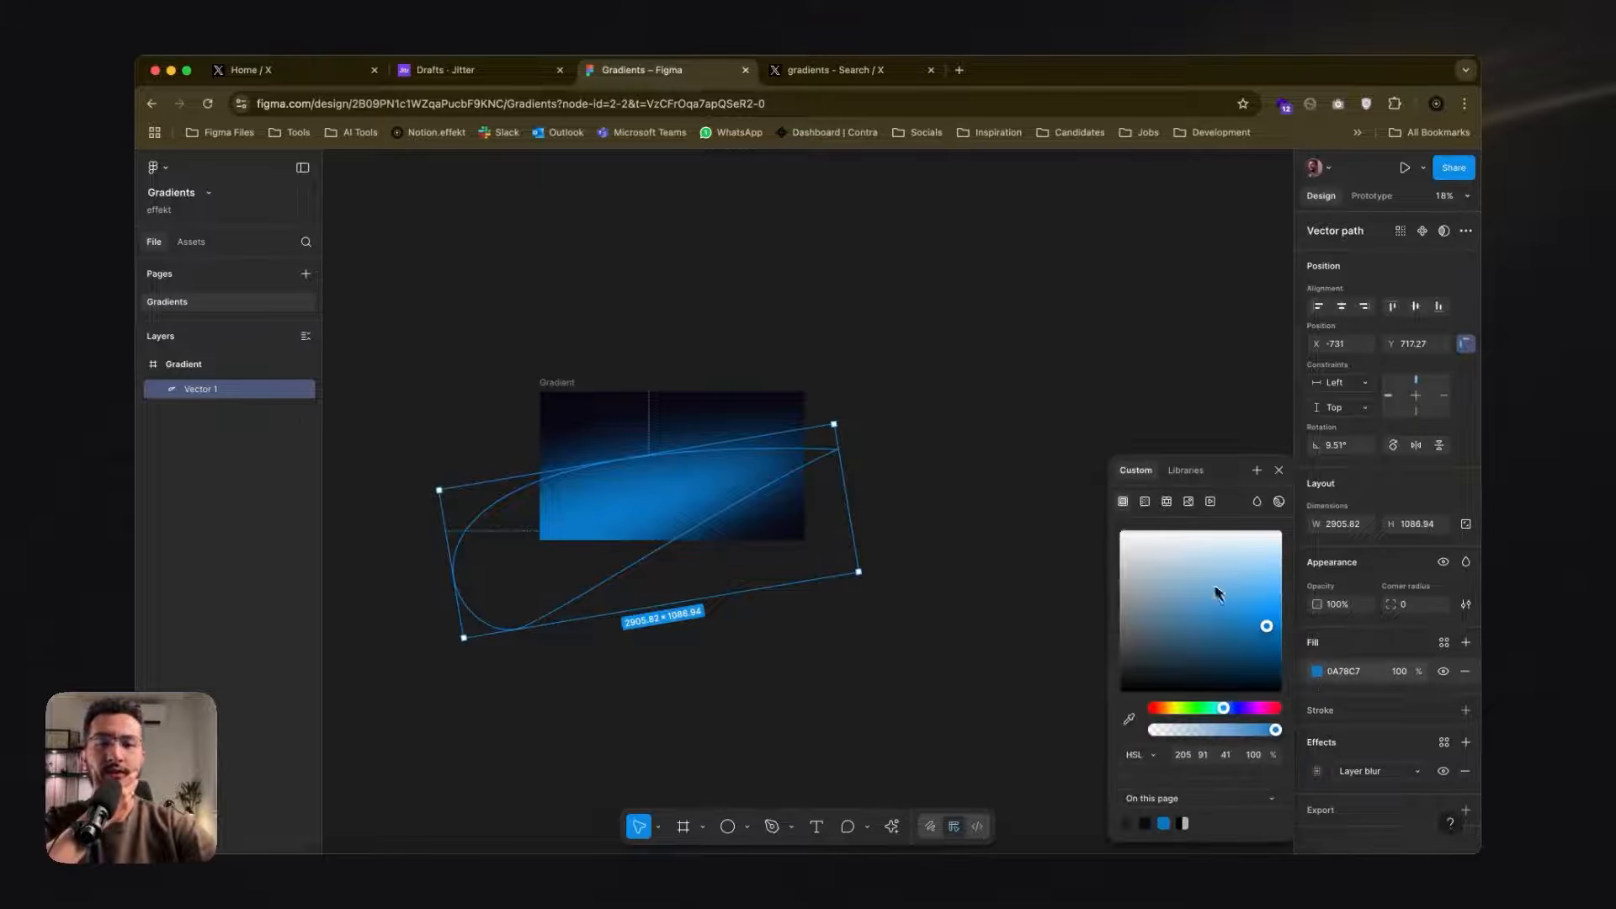
click(1145, 503)
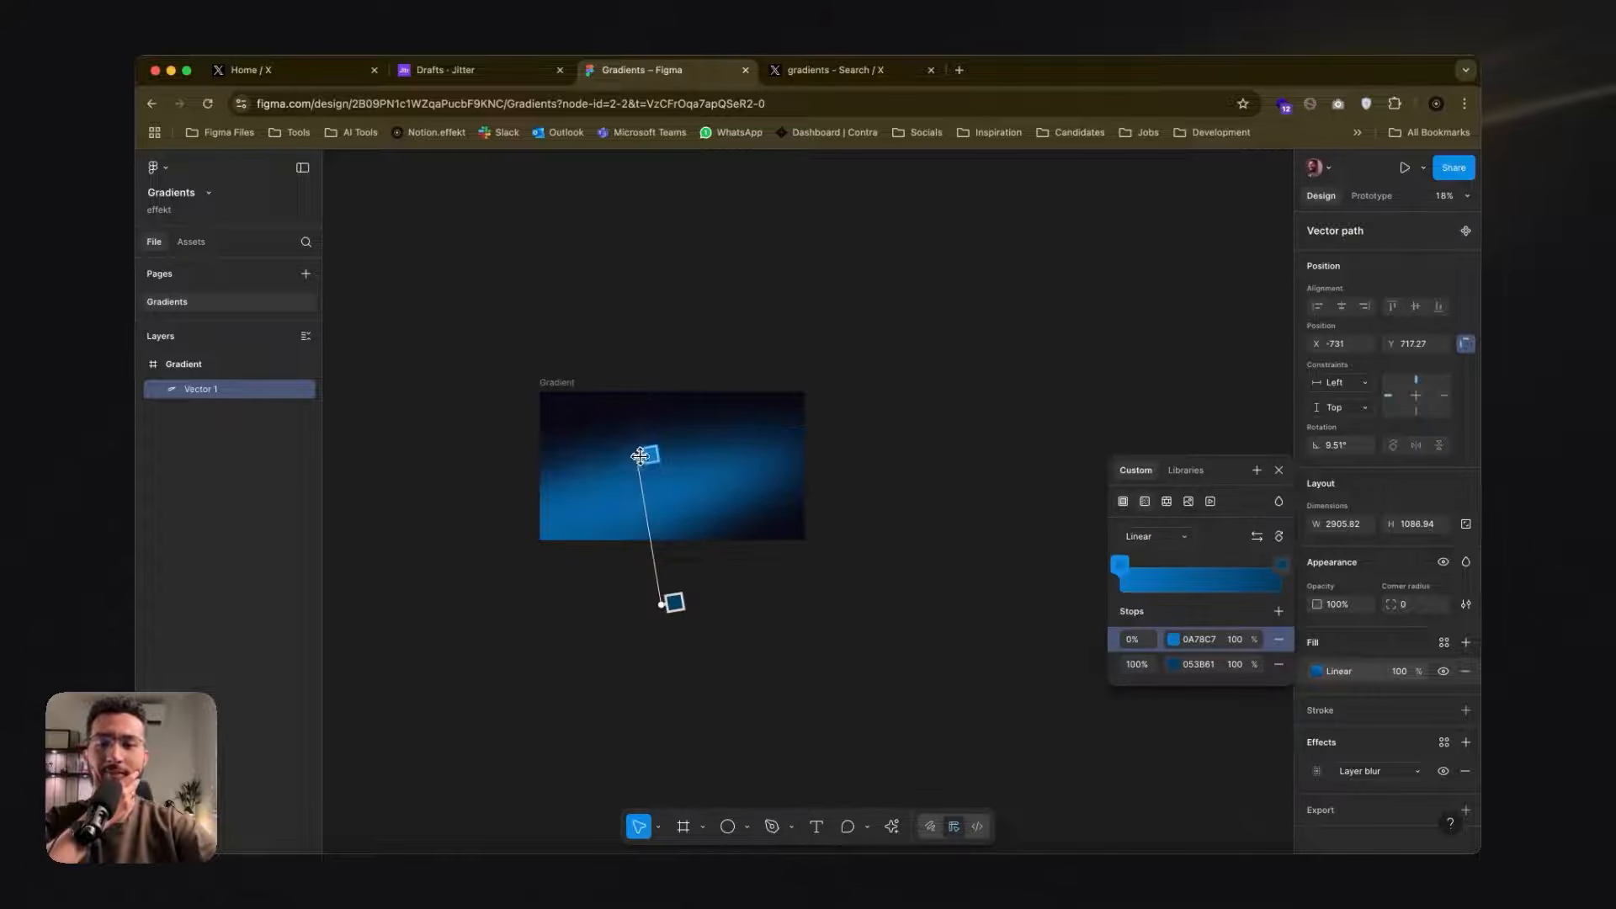
drag(640, 455, 801, 462)
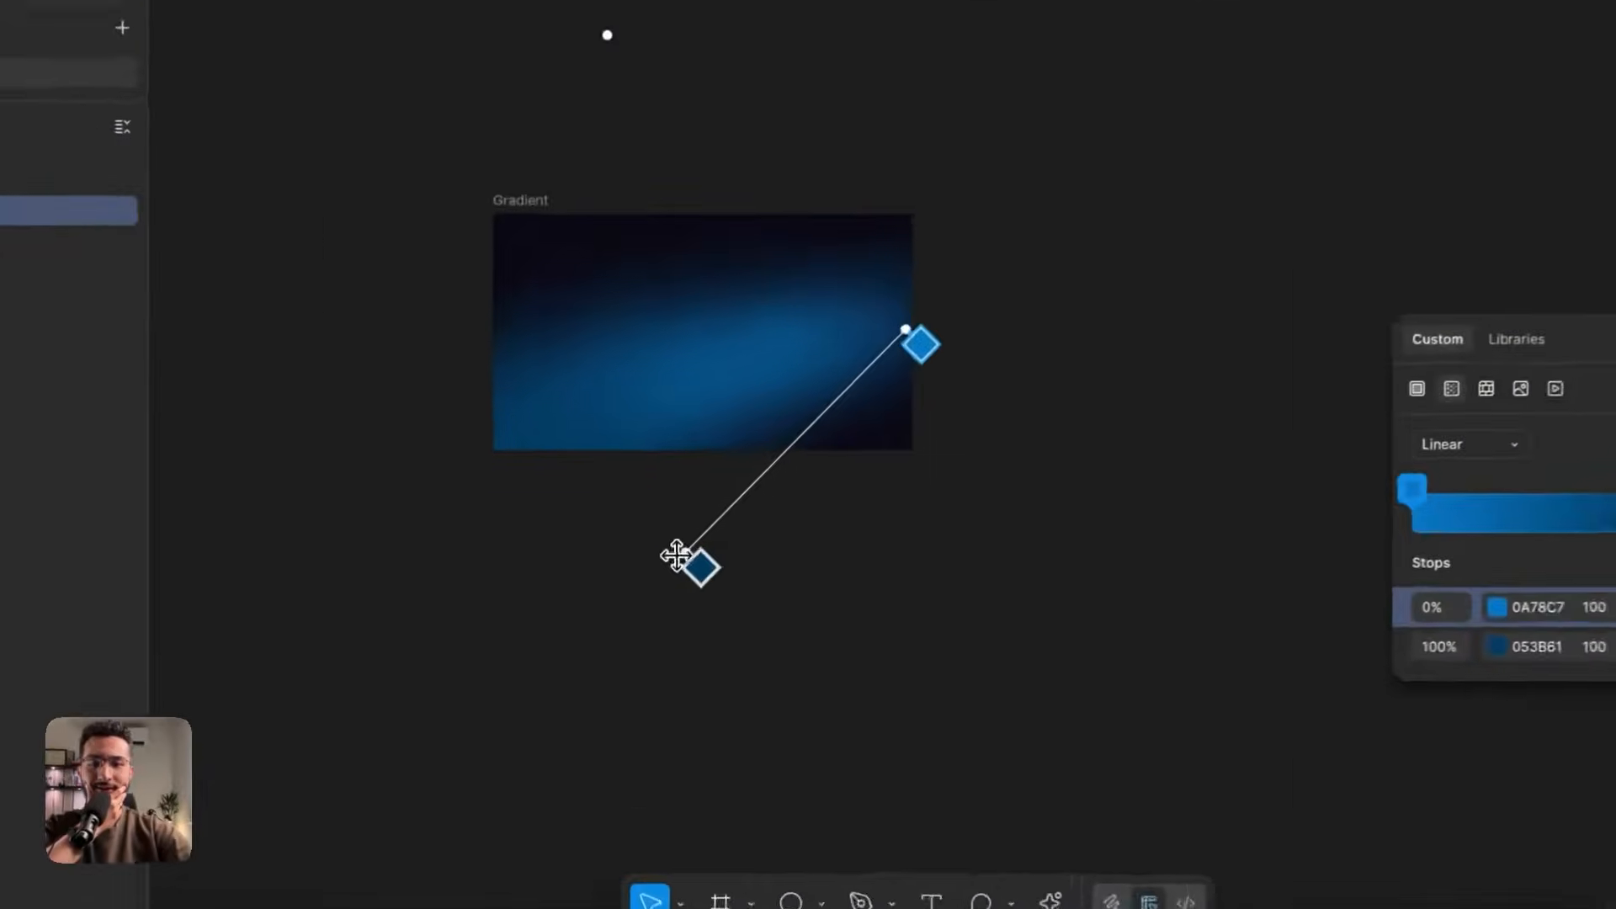
drag(661, 598, 510, 553)
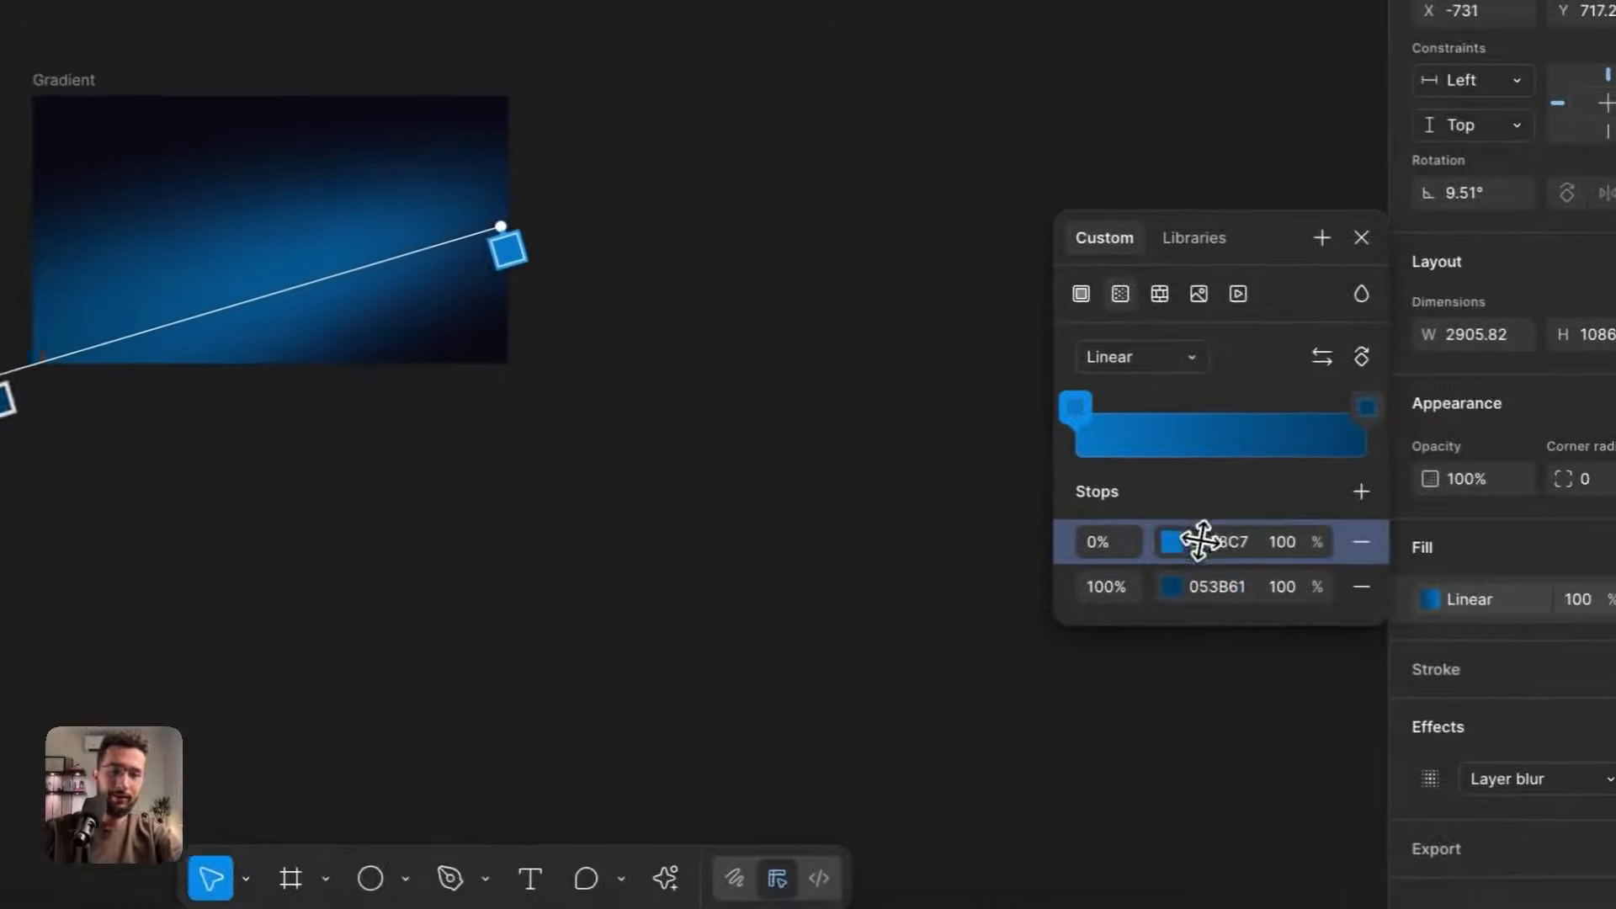
- Copy the first stop's colour 0A78C7 to the gradient's 100% stop and set that stop's opacity to 0%
click(1204, 541)
key(super+c)
click(1224, 586)
key(super+v)
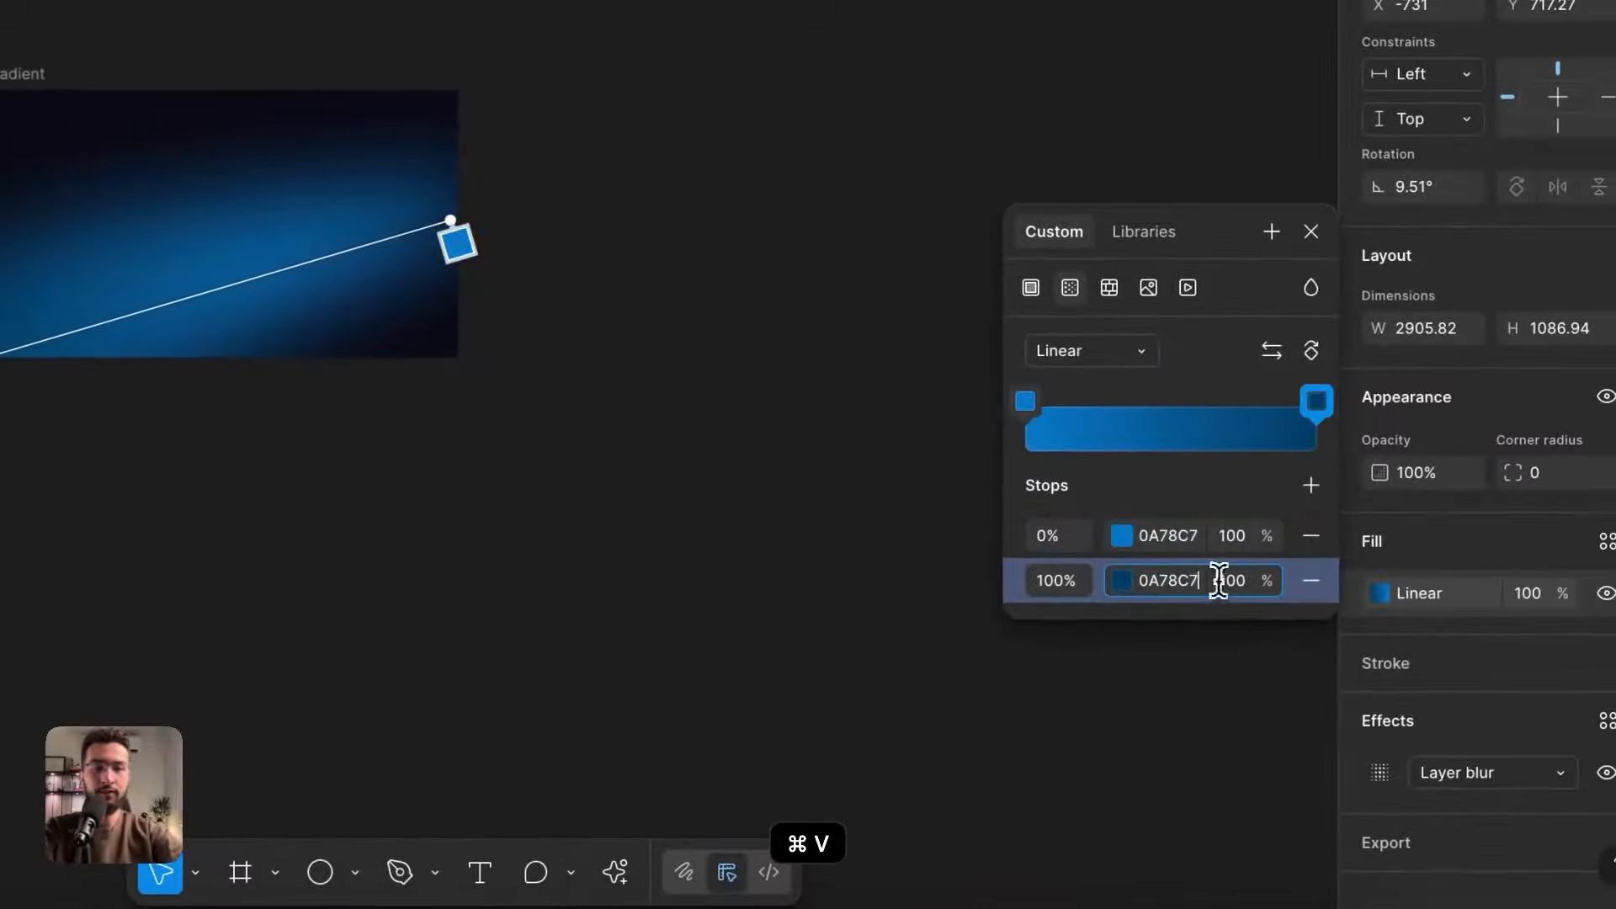
key(Tab)
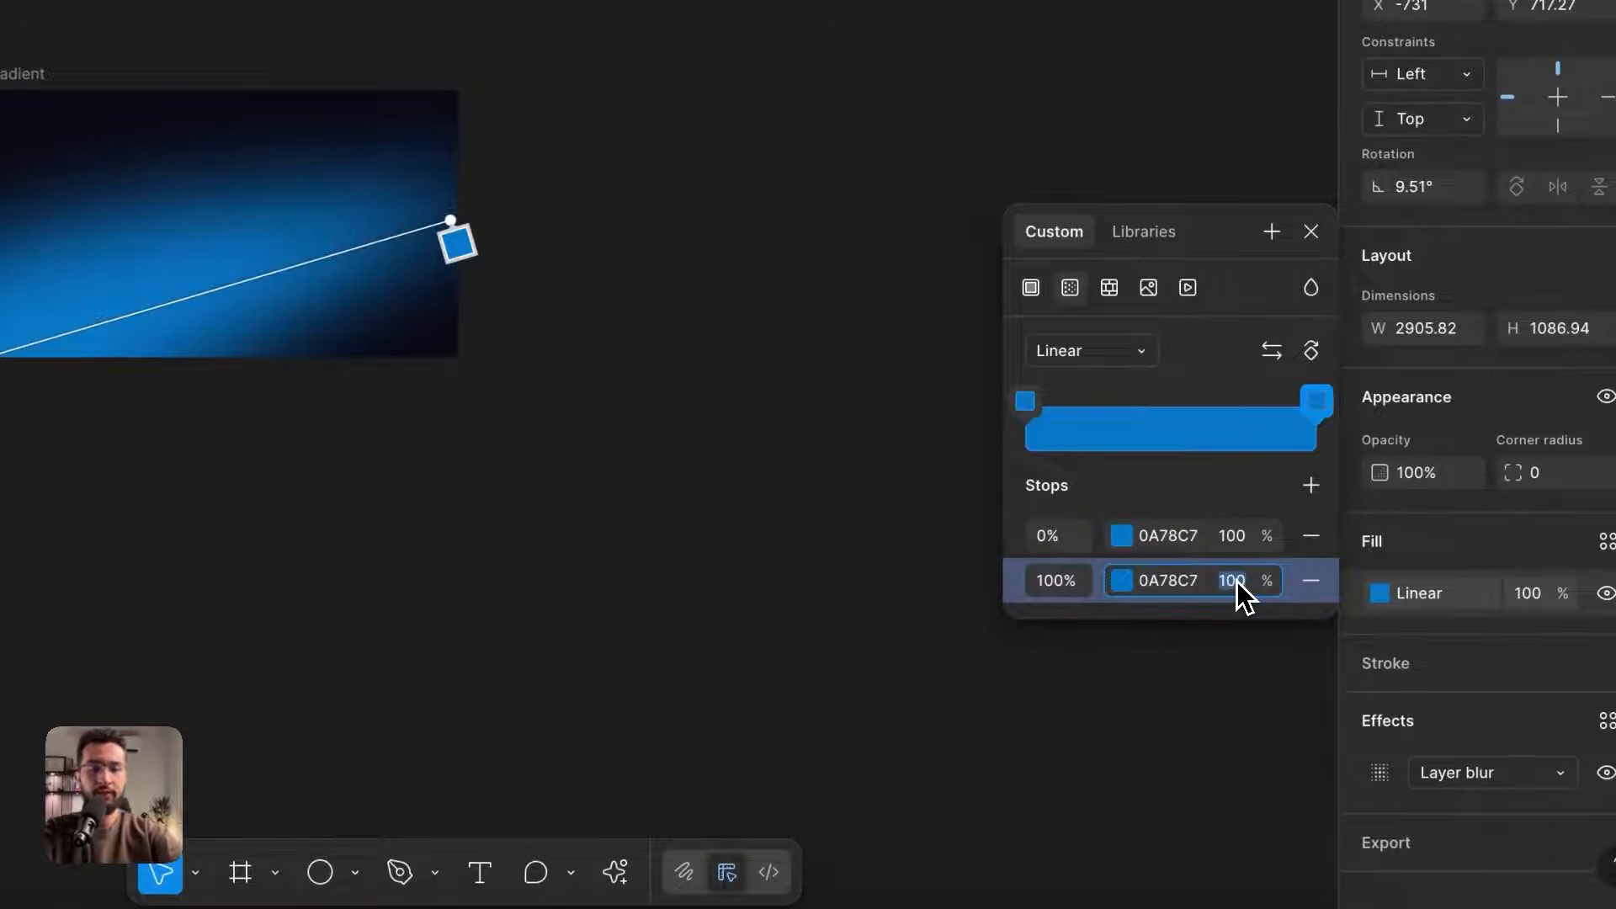
text(0)
key(Return)
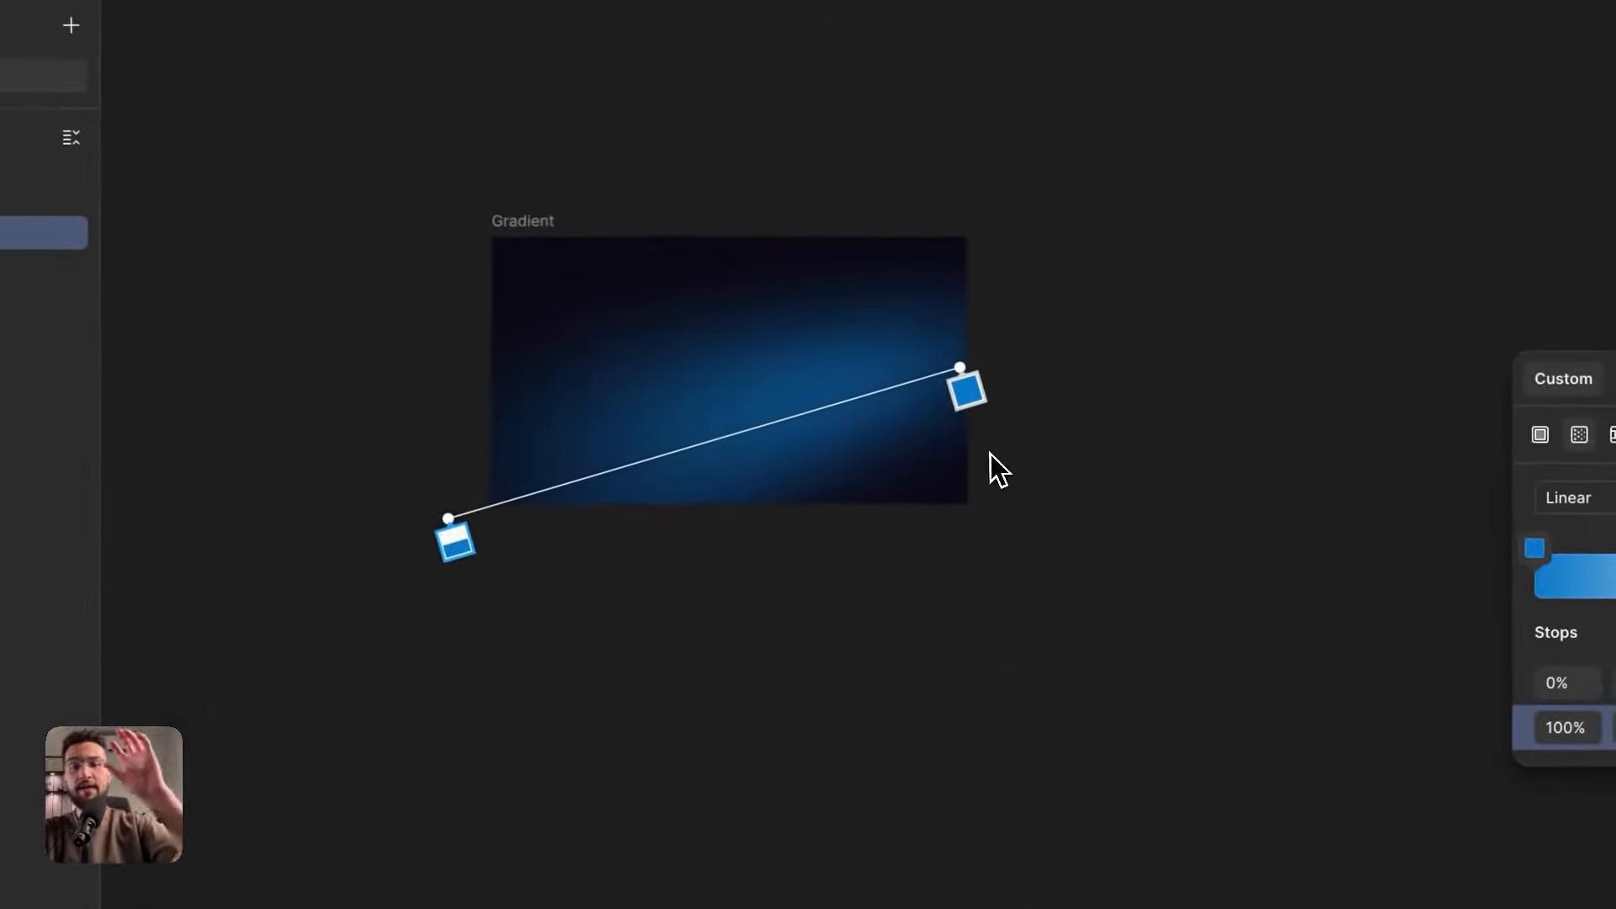
- Nudge both ends of the linear gradient inward and reduce the vector's height to about 851
drag(962, 368, 946, 337)
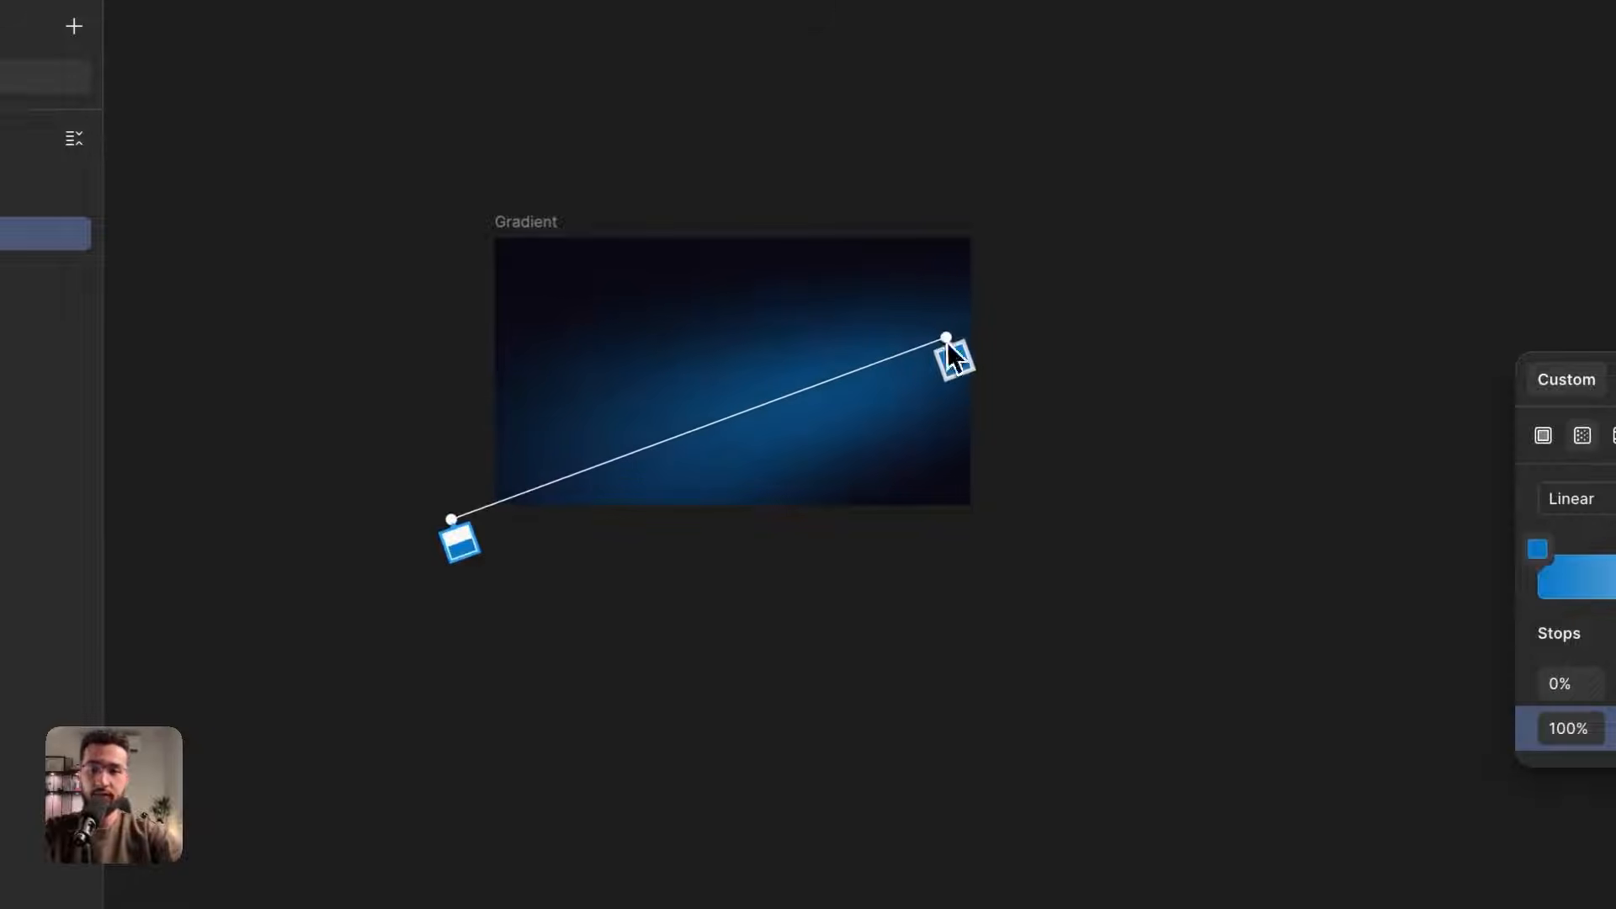
drag(460, 510, 466, 509)
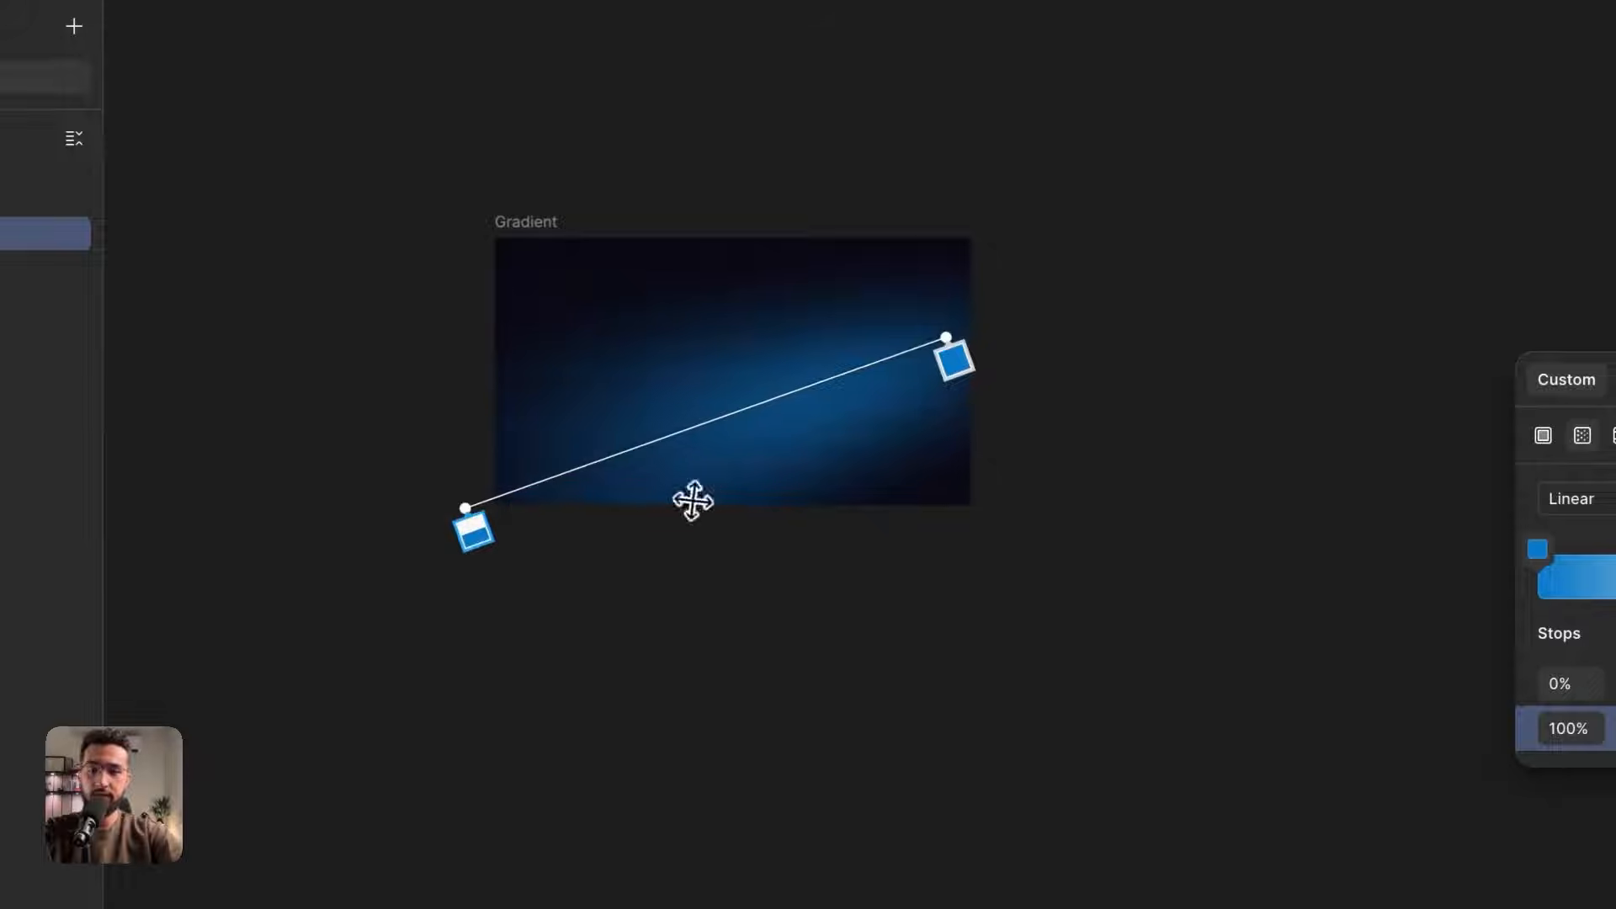
double_click(692, 502)
key(Escape)
drag(774, 617, 732, 560)
click(806, 713)
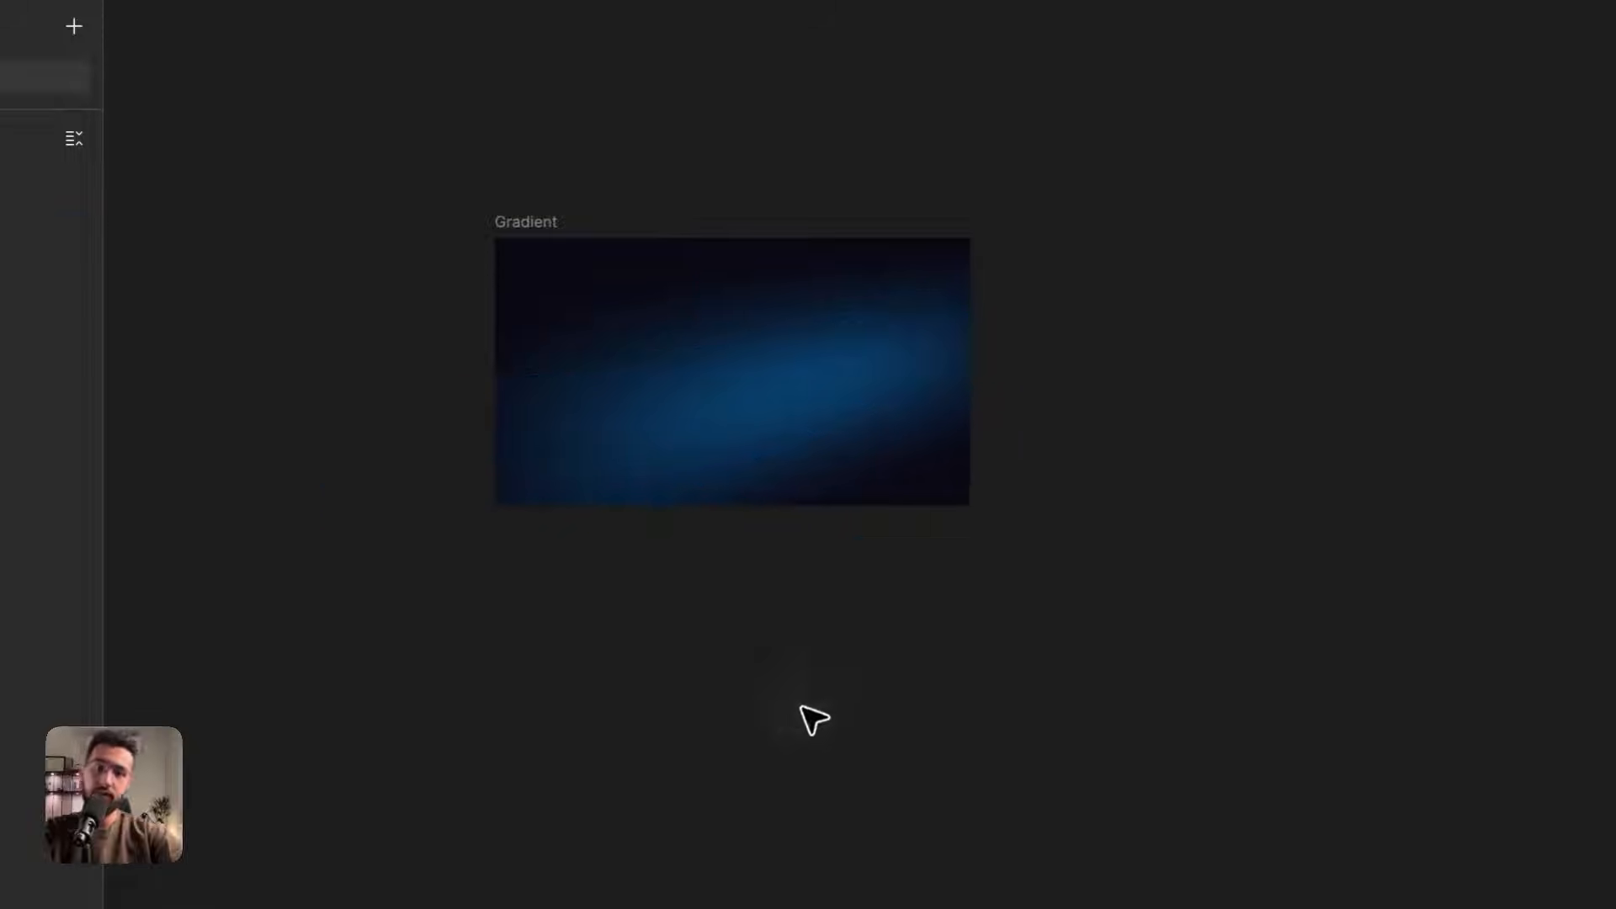
- Move the blurred vector slightly within the Gradient frame to about X -675, Y 721, and deselect it
scroll(804, 682, up, 5)
drag(720, 225, 682, 260)
scroll(690, 261, down, 3)
click(752, 521)
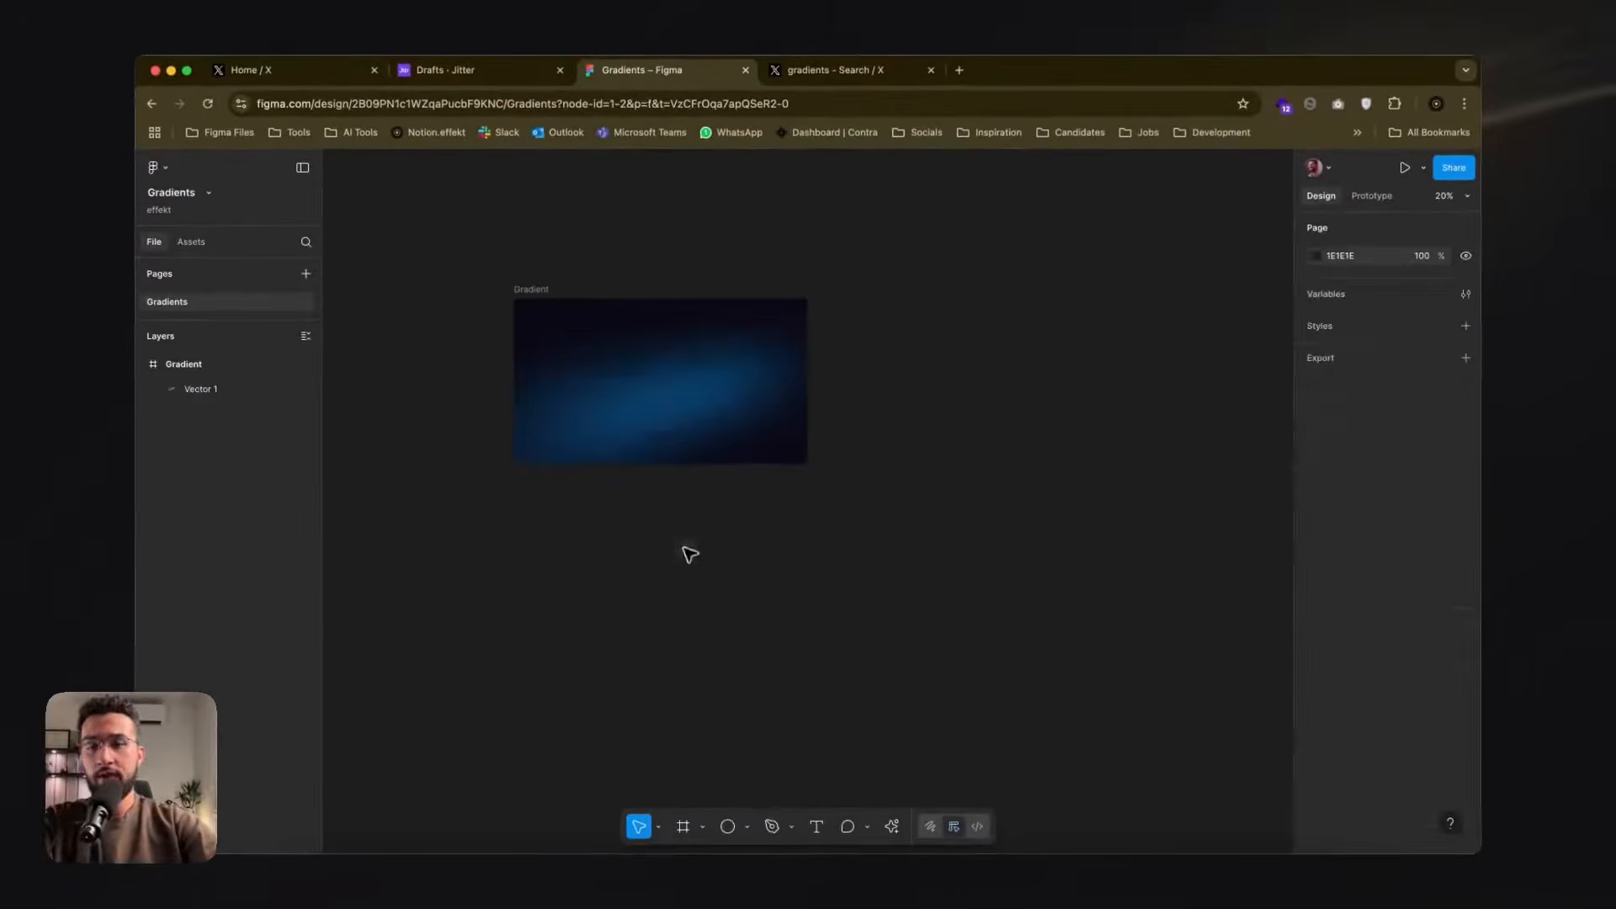
drag(631, 430, 663, 447)
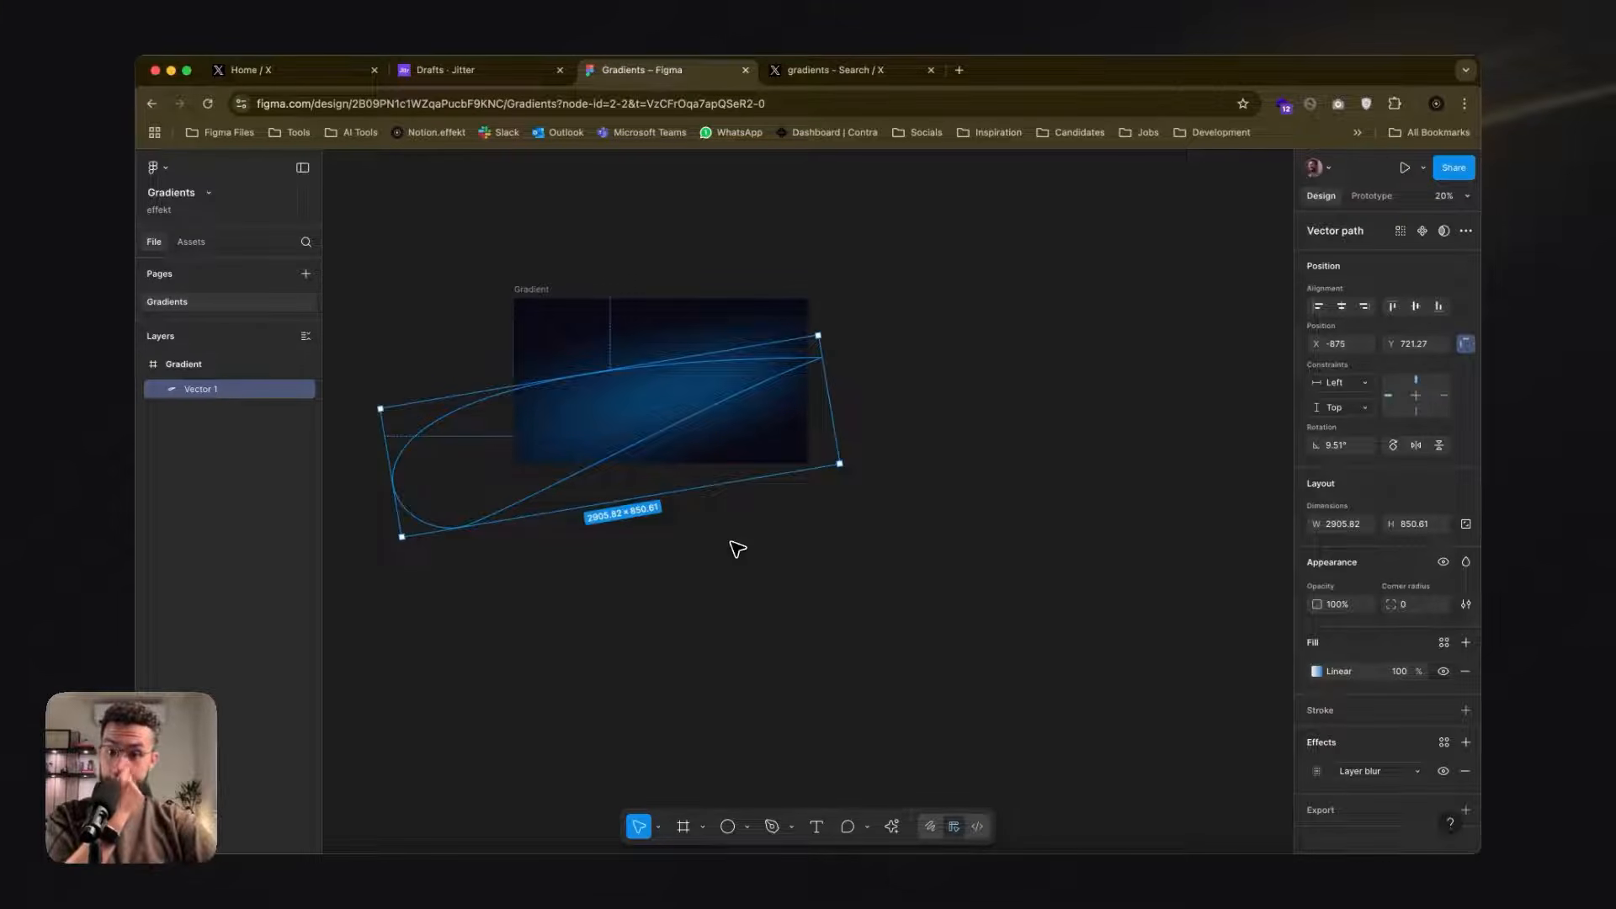
click(757, 595)
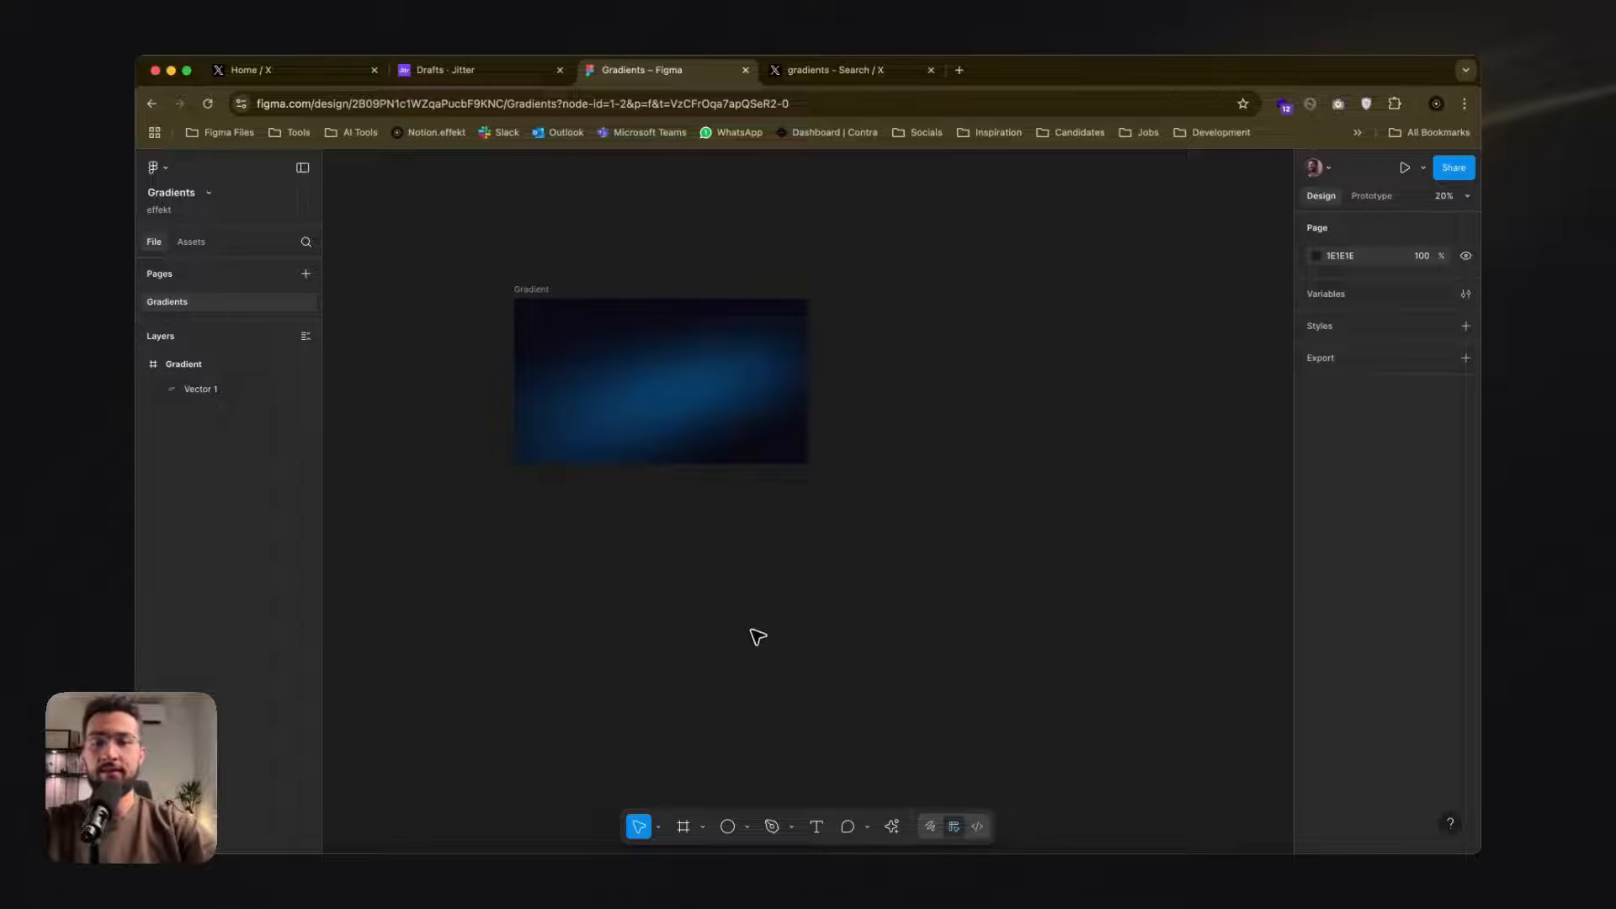
- Draw a curved Pen path from just beyond the Gradient frame's right edge to a smooth point in the frame's lower-left area
key(p)
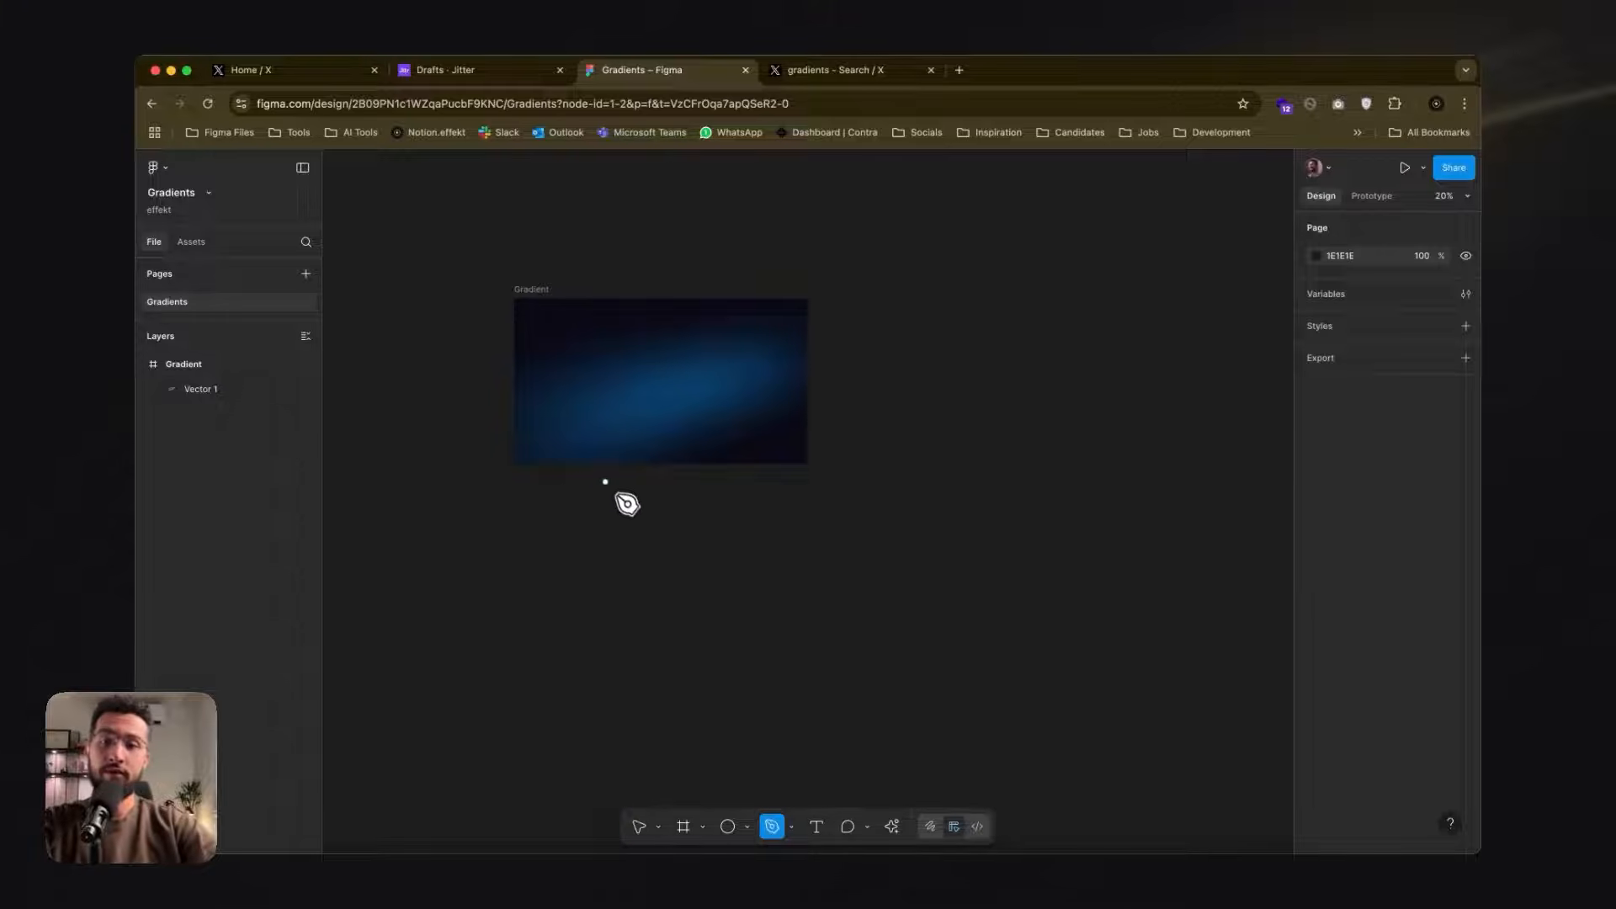
click(831, 381)
key(super+z)
click(834, 380)
key(super+z)
drag(828, 379, 760, 392)
drag(608, 429, 526, 520)
key(super+z)
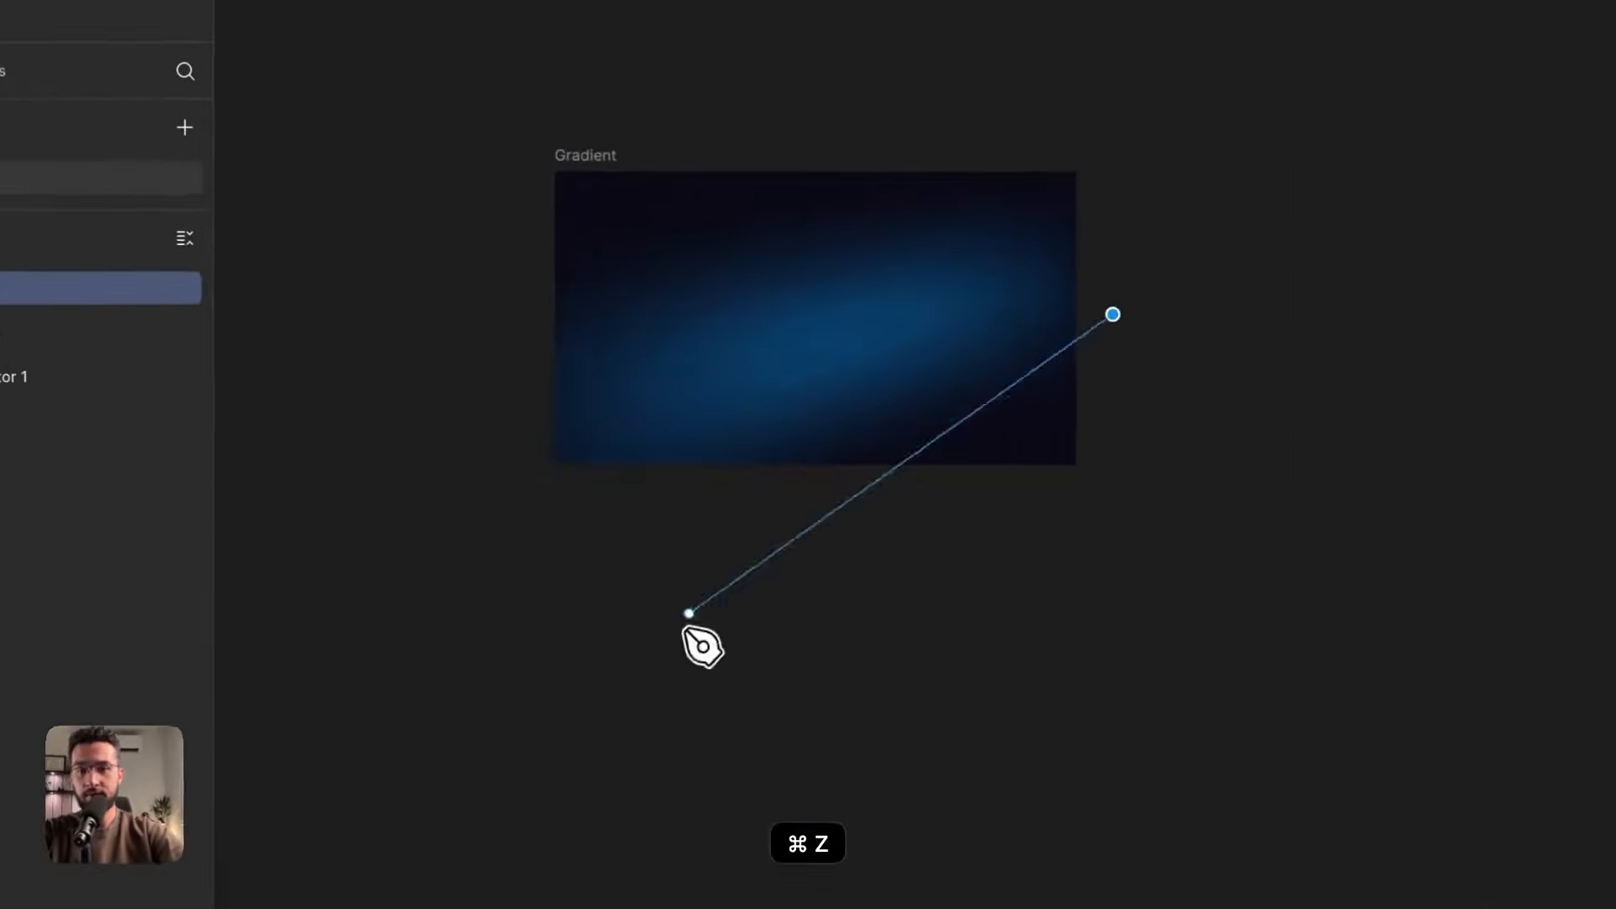
drag(761, 406, 671, 539)
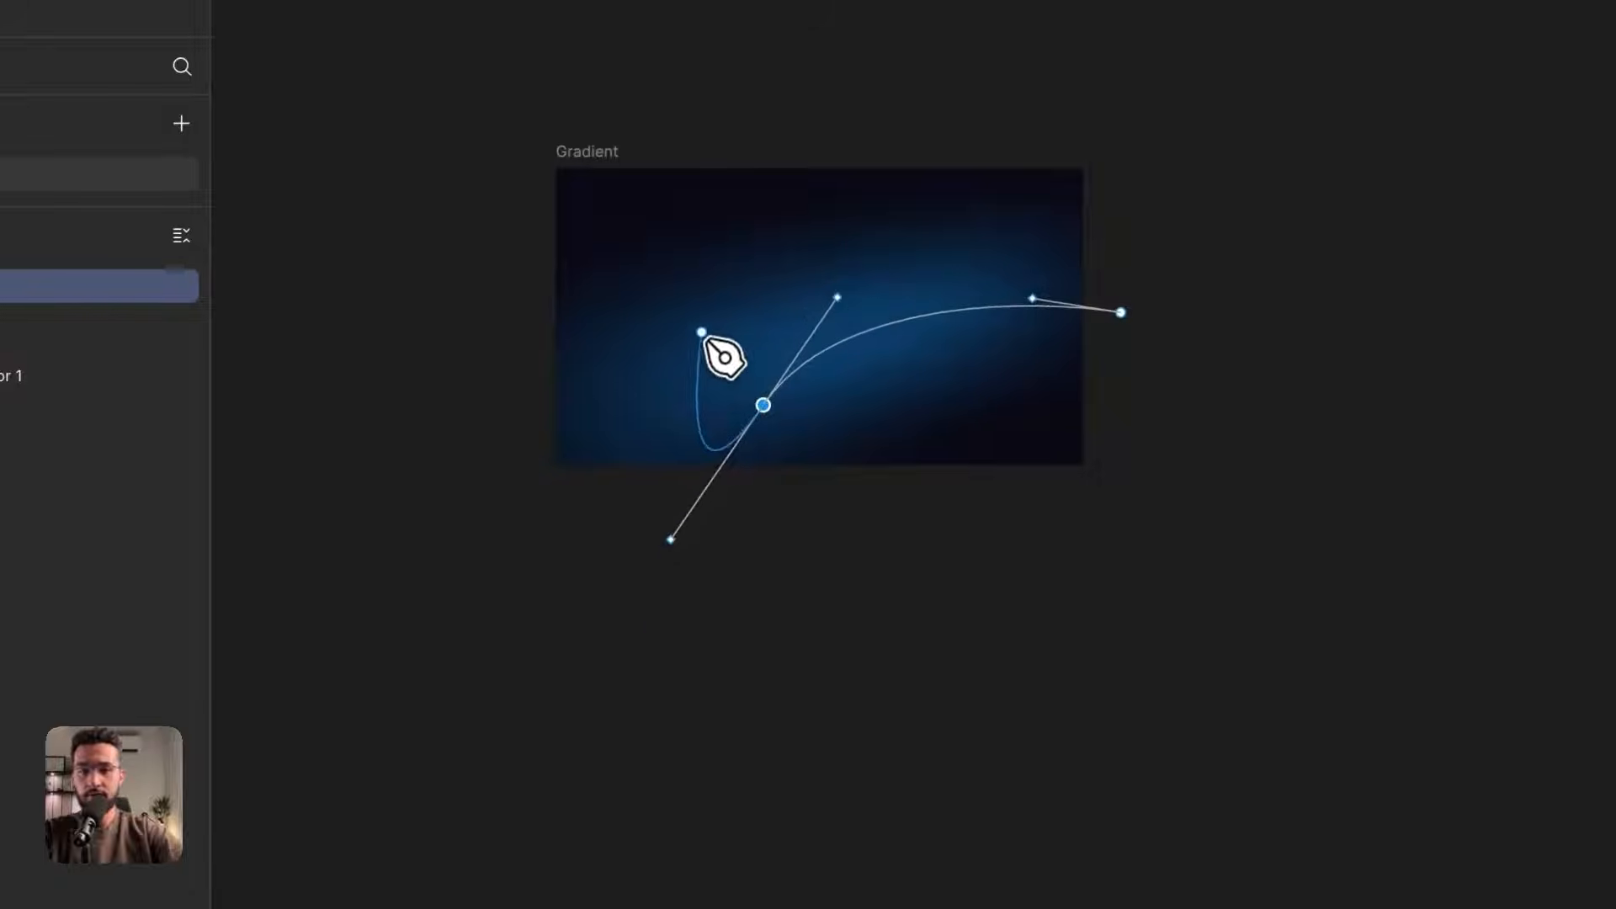
- Remove the lower point's outgoing handle and close the path at its start through a smooth upper-left point, forming a narrow leaf inside the first glow
drag(671, 540, 764, 404)
key(p)
click(763, 405)
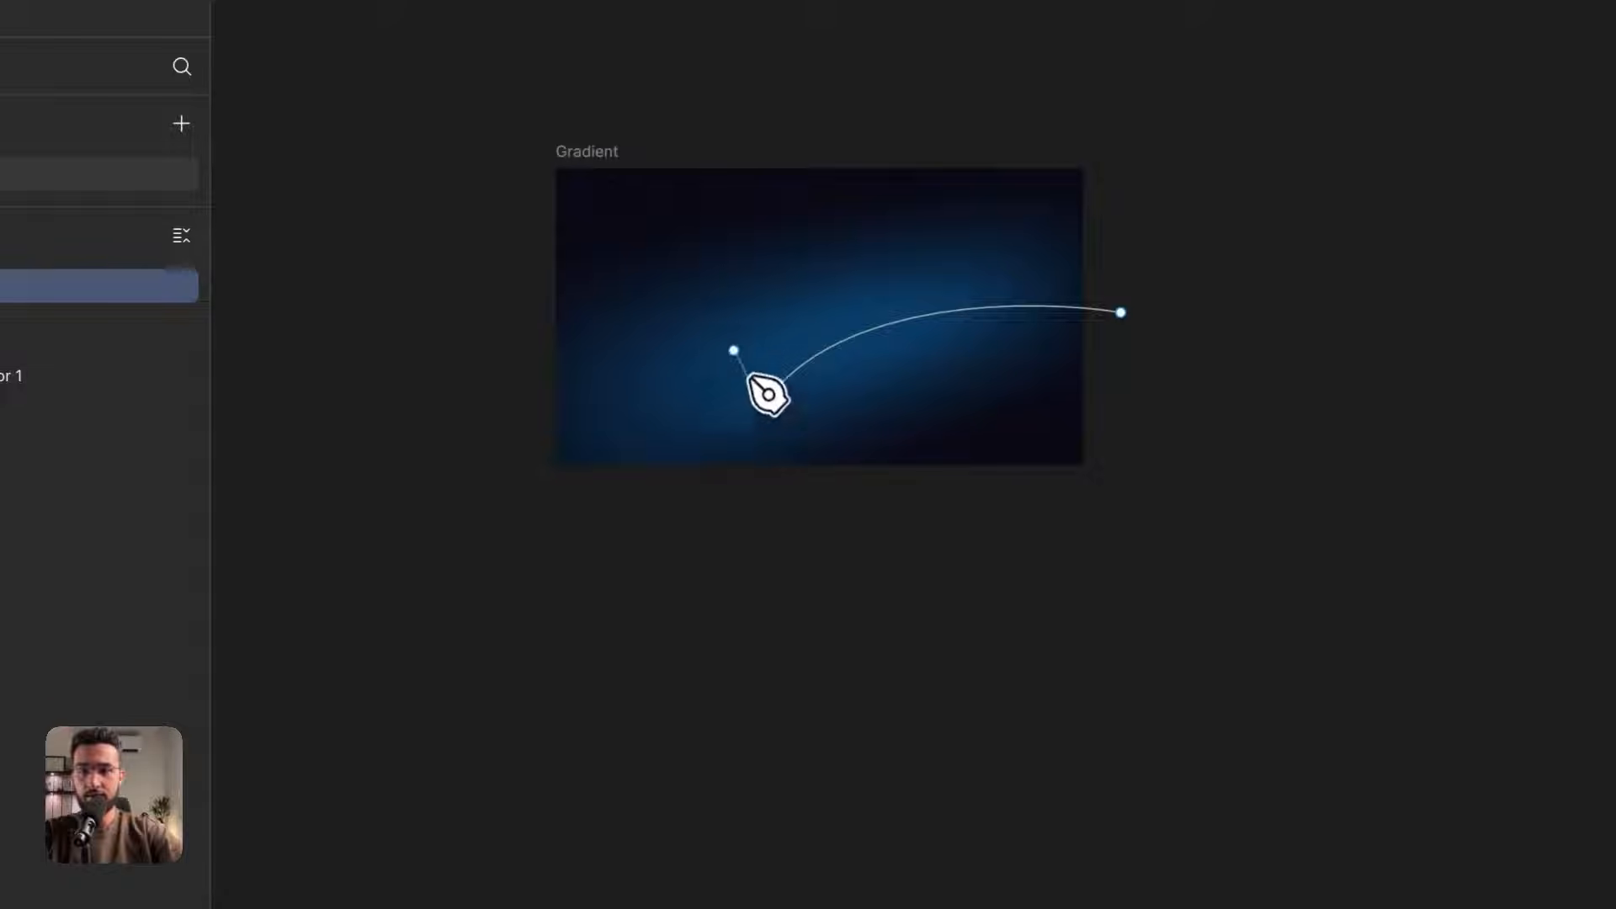
drag(720, 343, 767, 289)
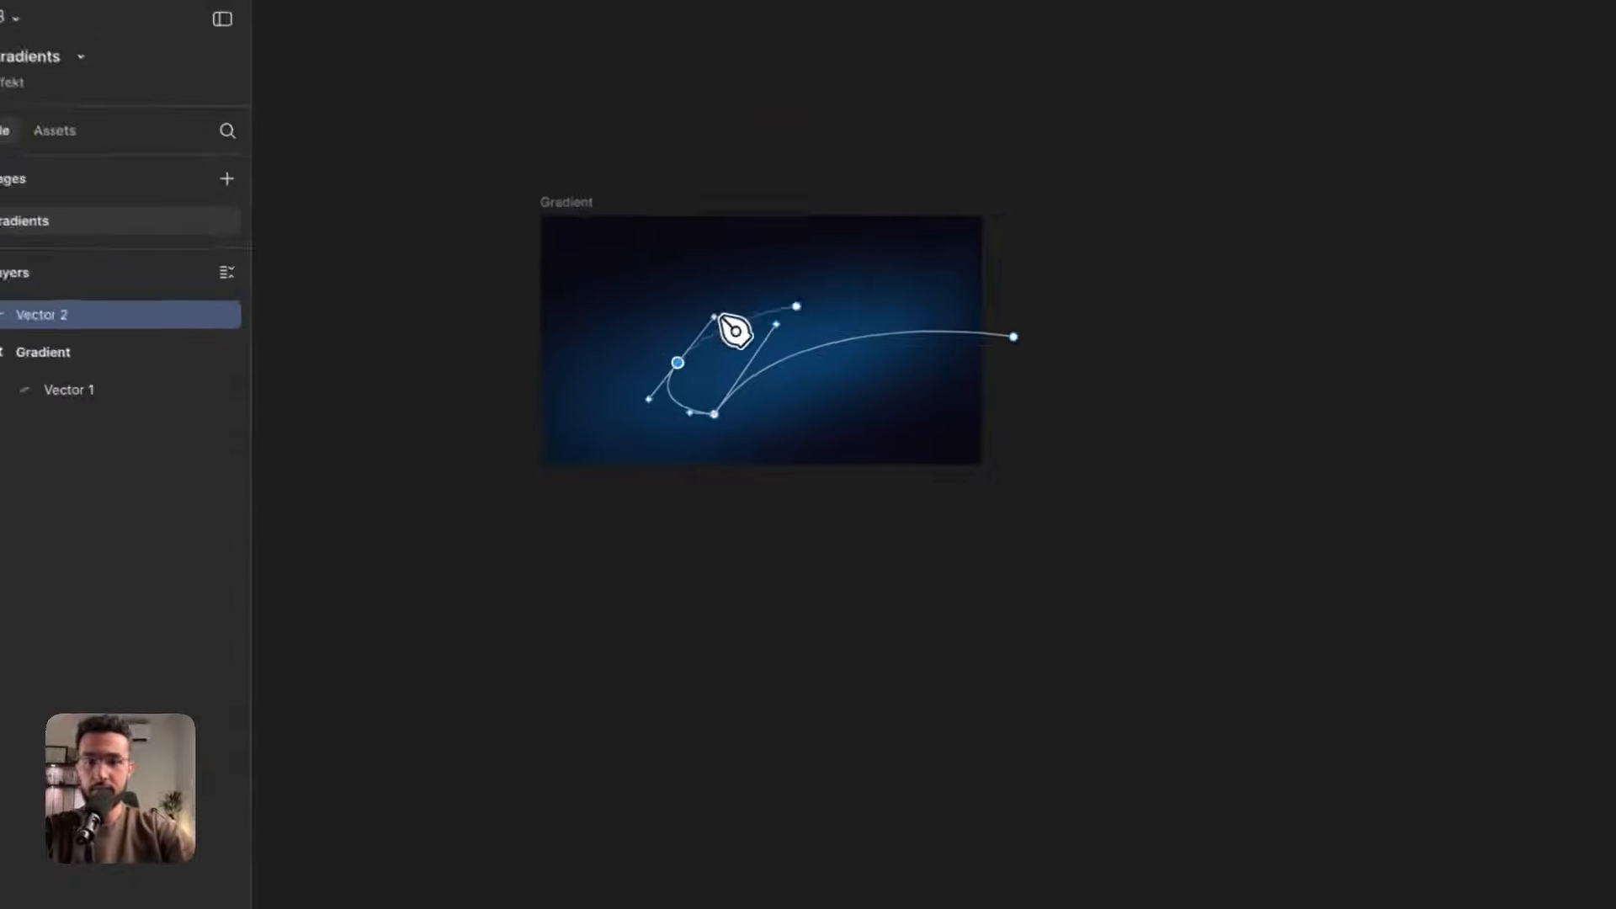
drag(1037, 332, 1155, 389)
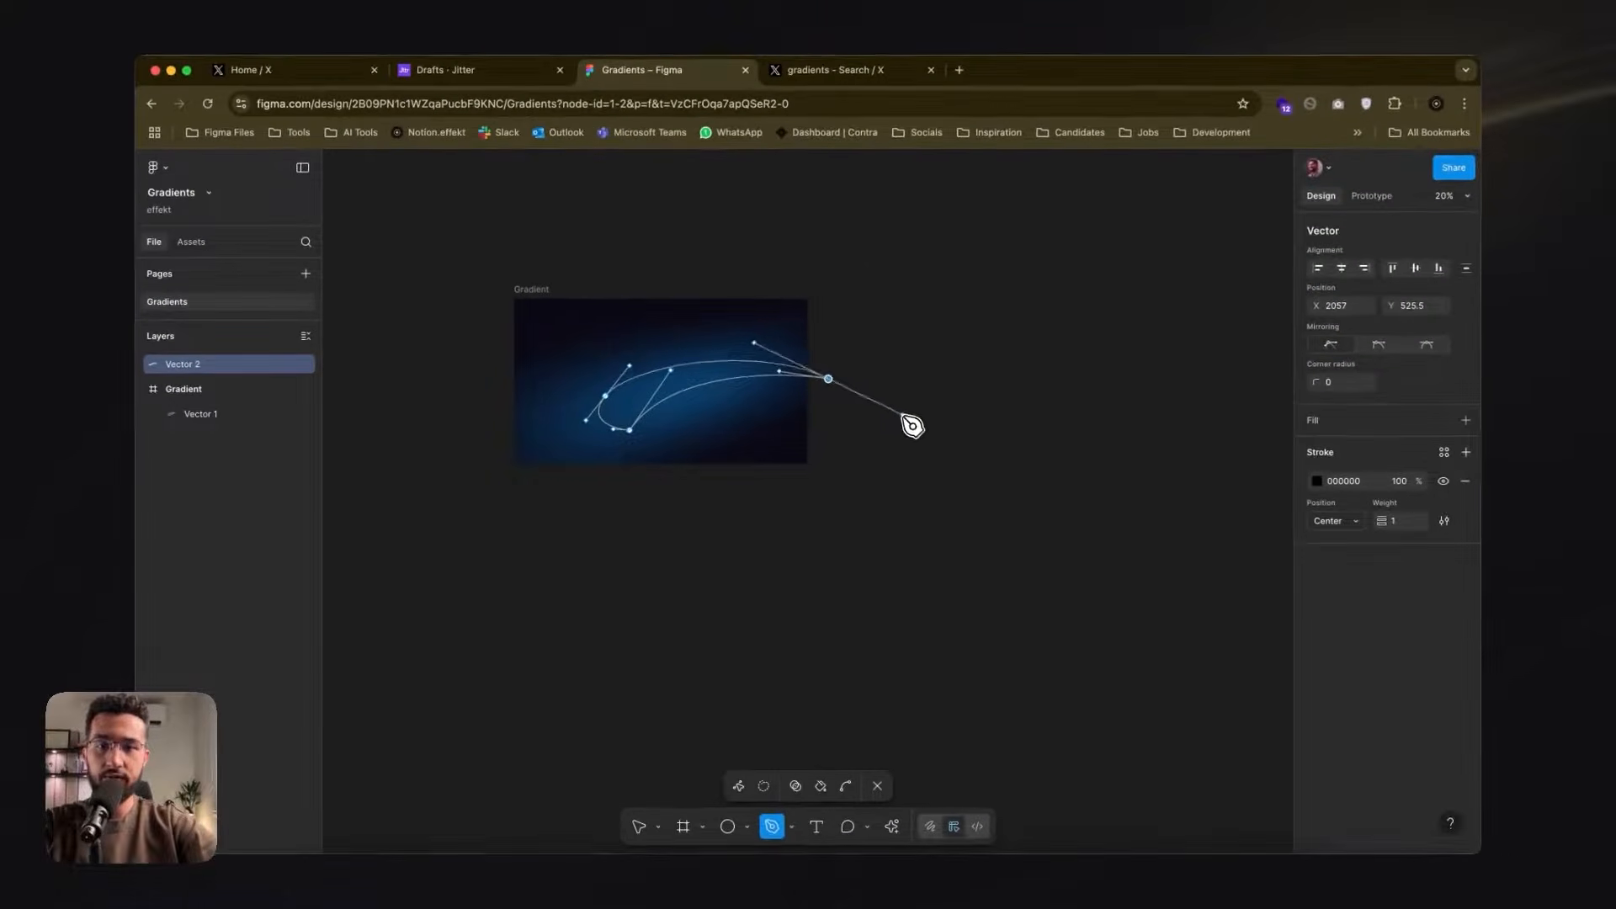
- Finish editing the closed leaf path, then remove its black stroke and give it a solid fill
drag(912, 425, 924, 421)
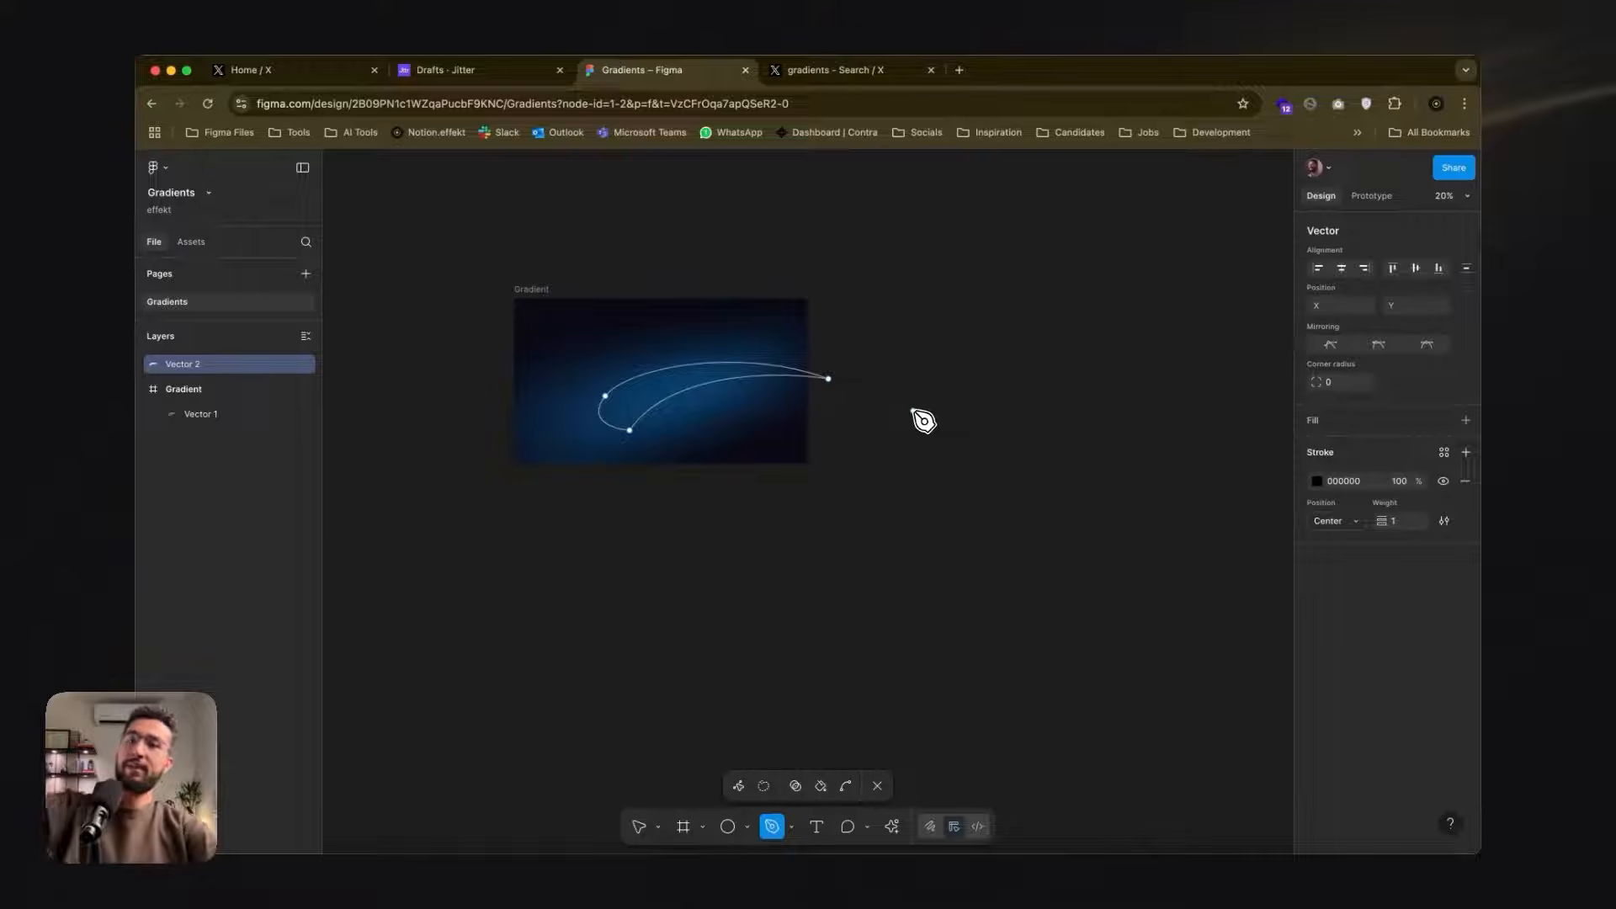
click(637, 700)
click(638, 825)
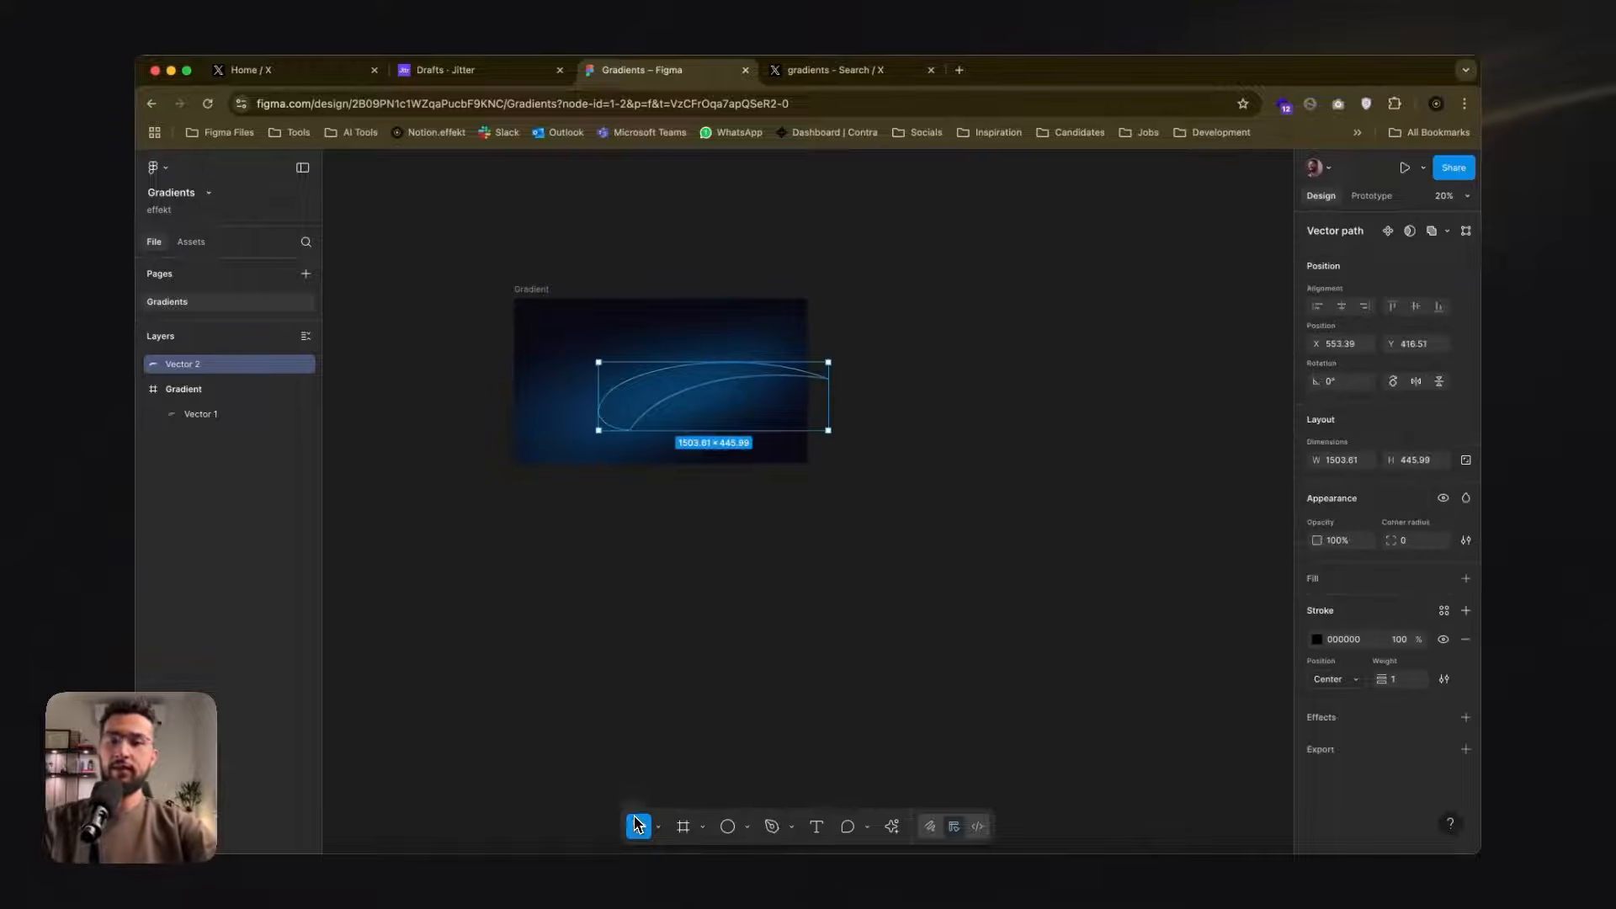
click(1318, 639)
click(1281, 475)
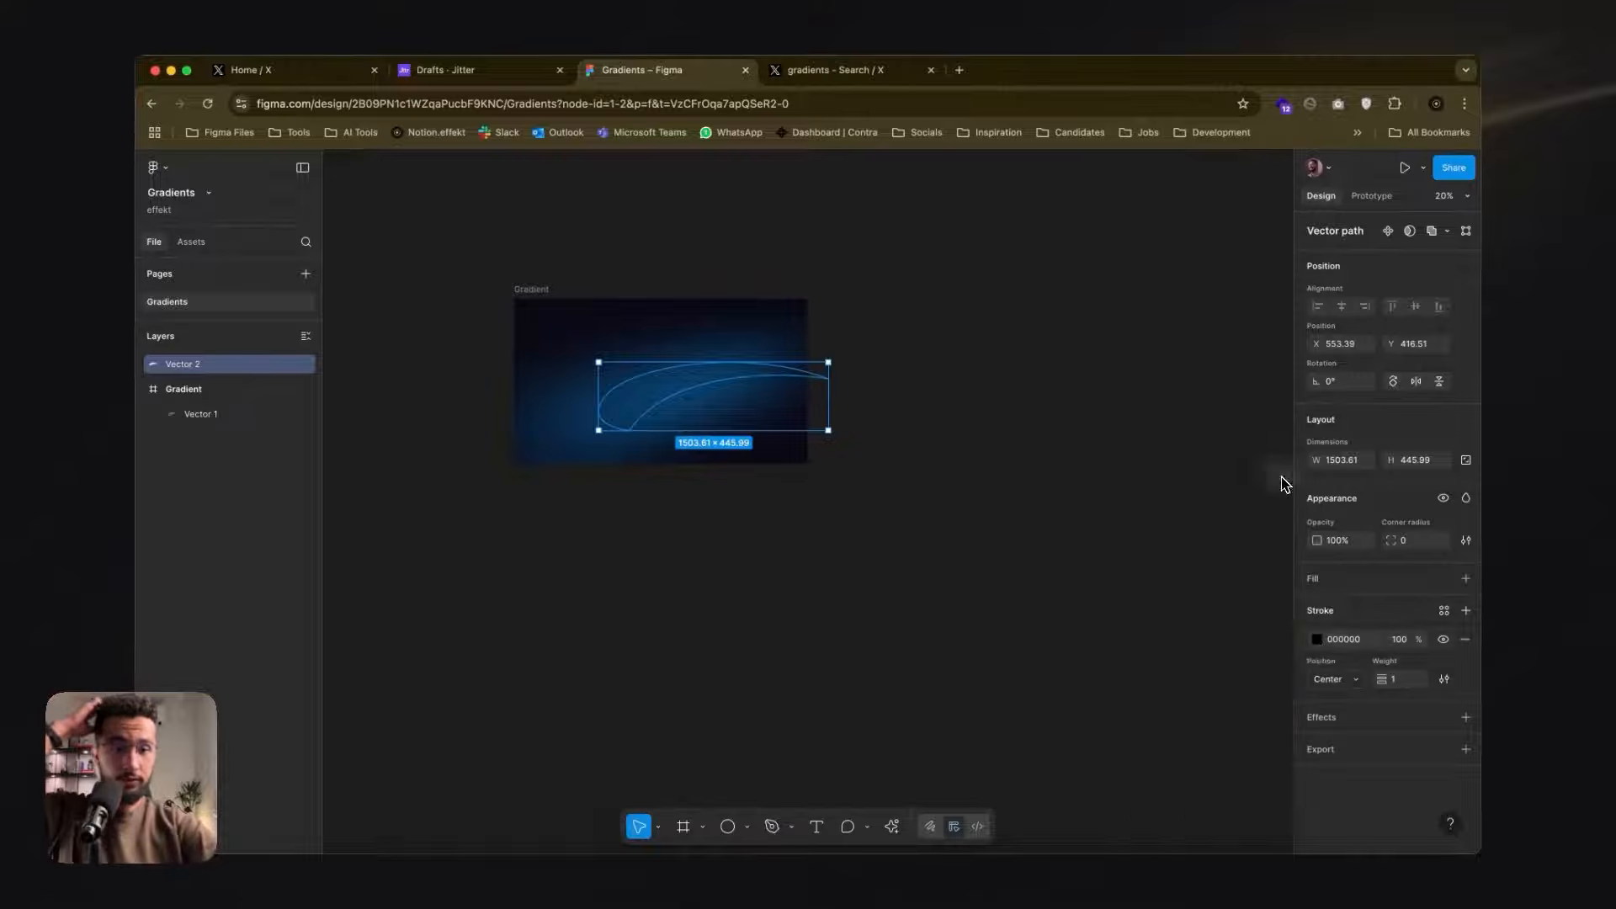
click(1467, 640)
click(1466, 579)
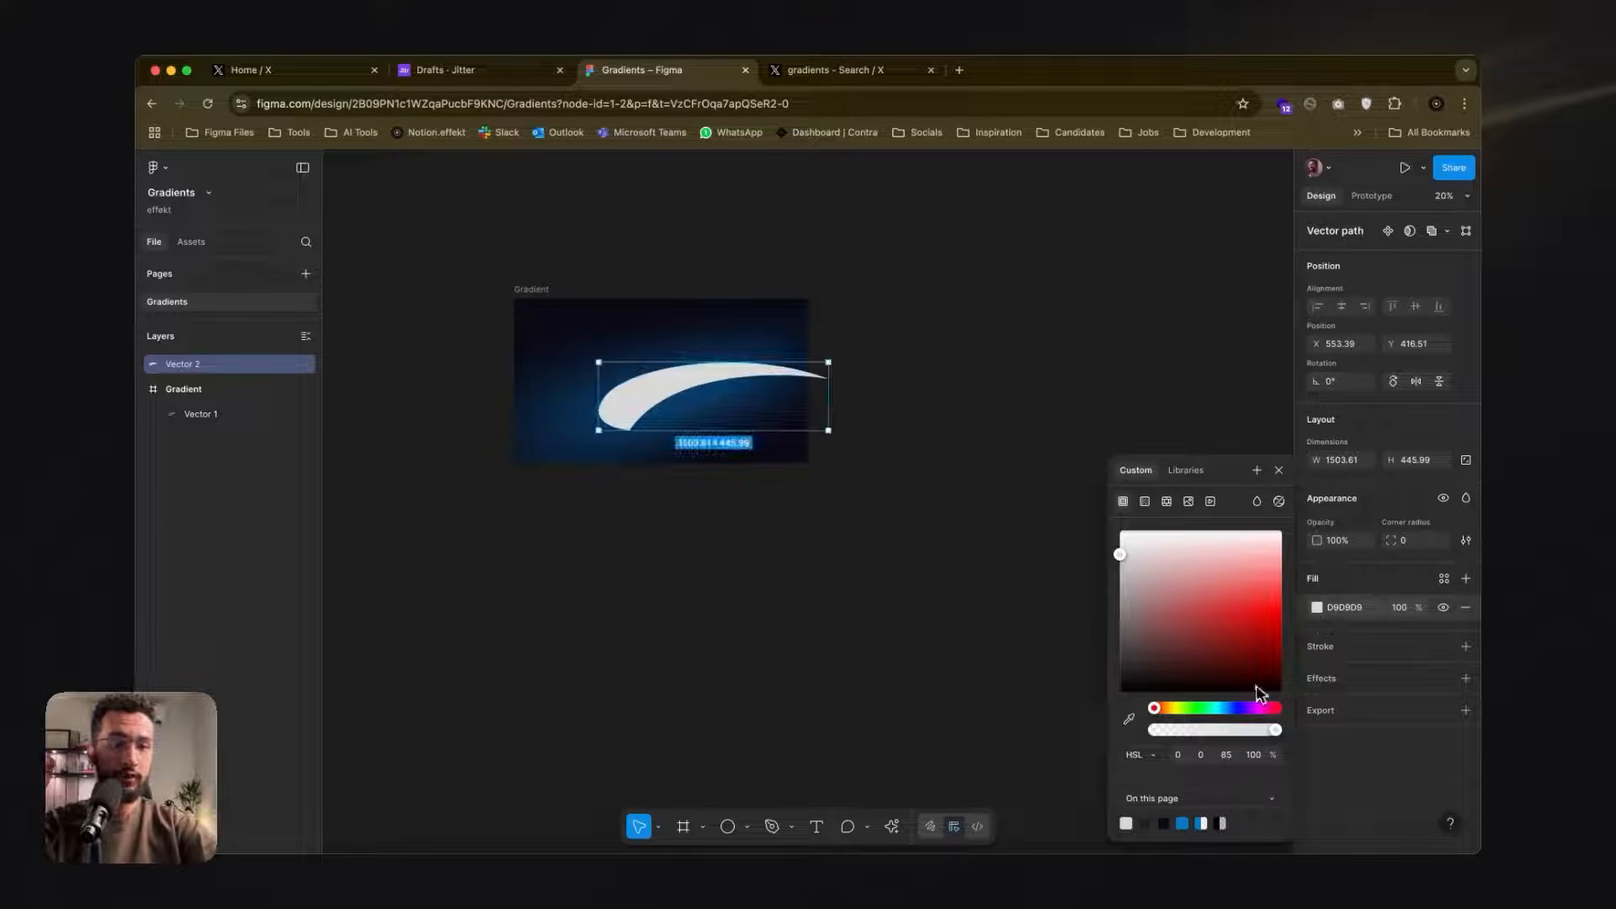
- Set the leaf's fill to the bright purple 9F20F4
click(1251, 631)
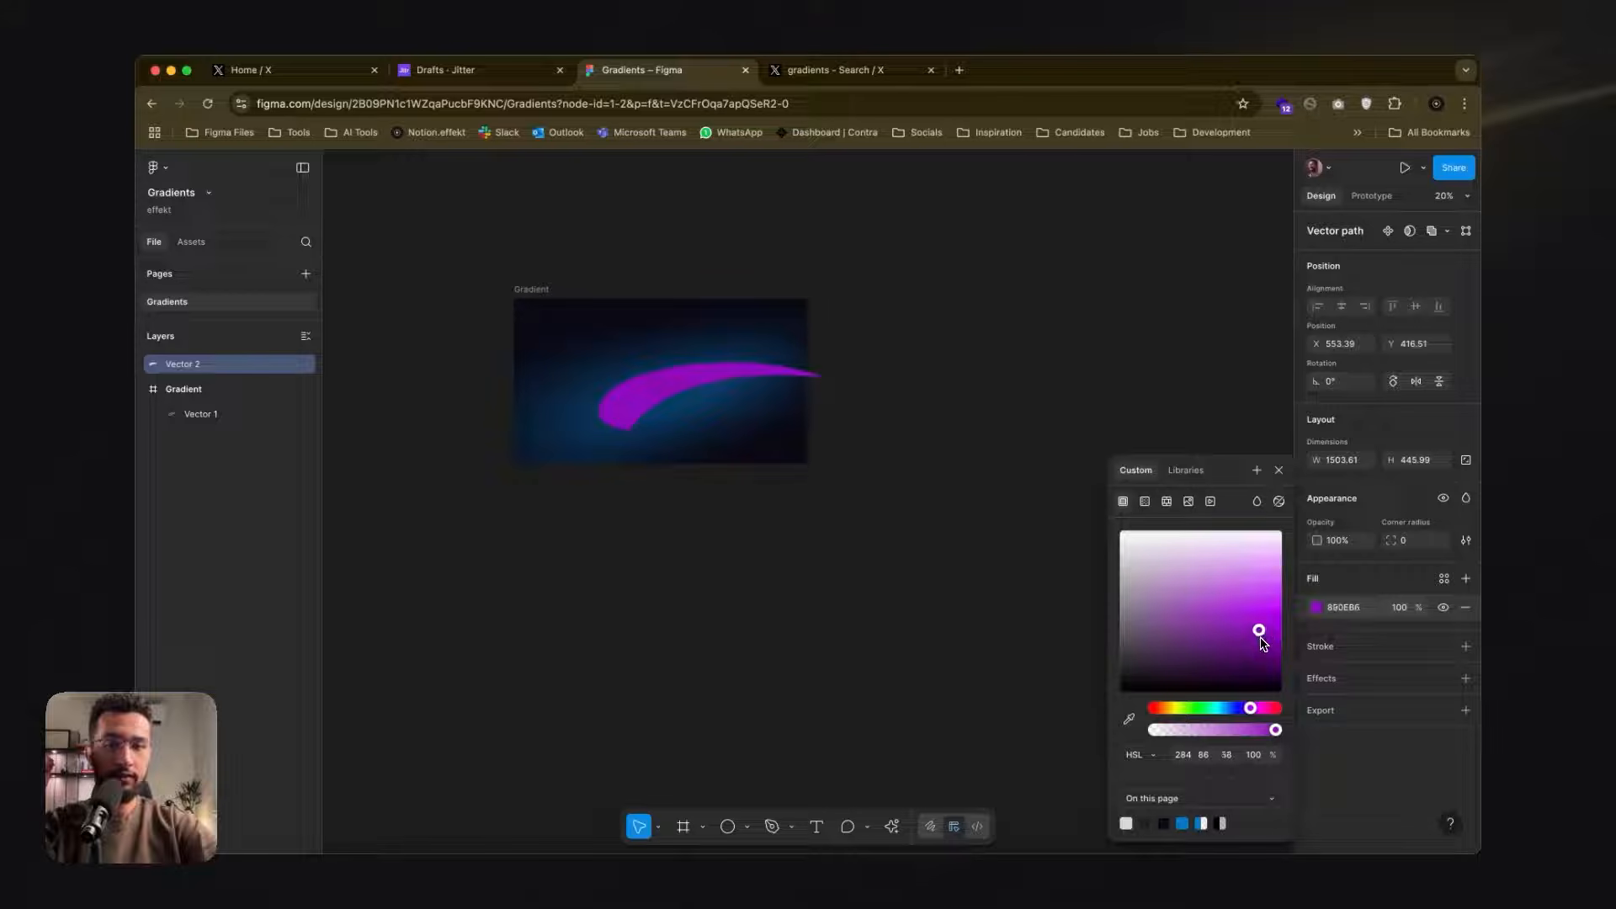
drag(1254, 638, 1270, 617)
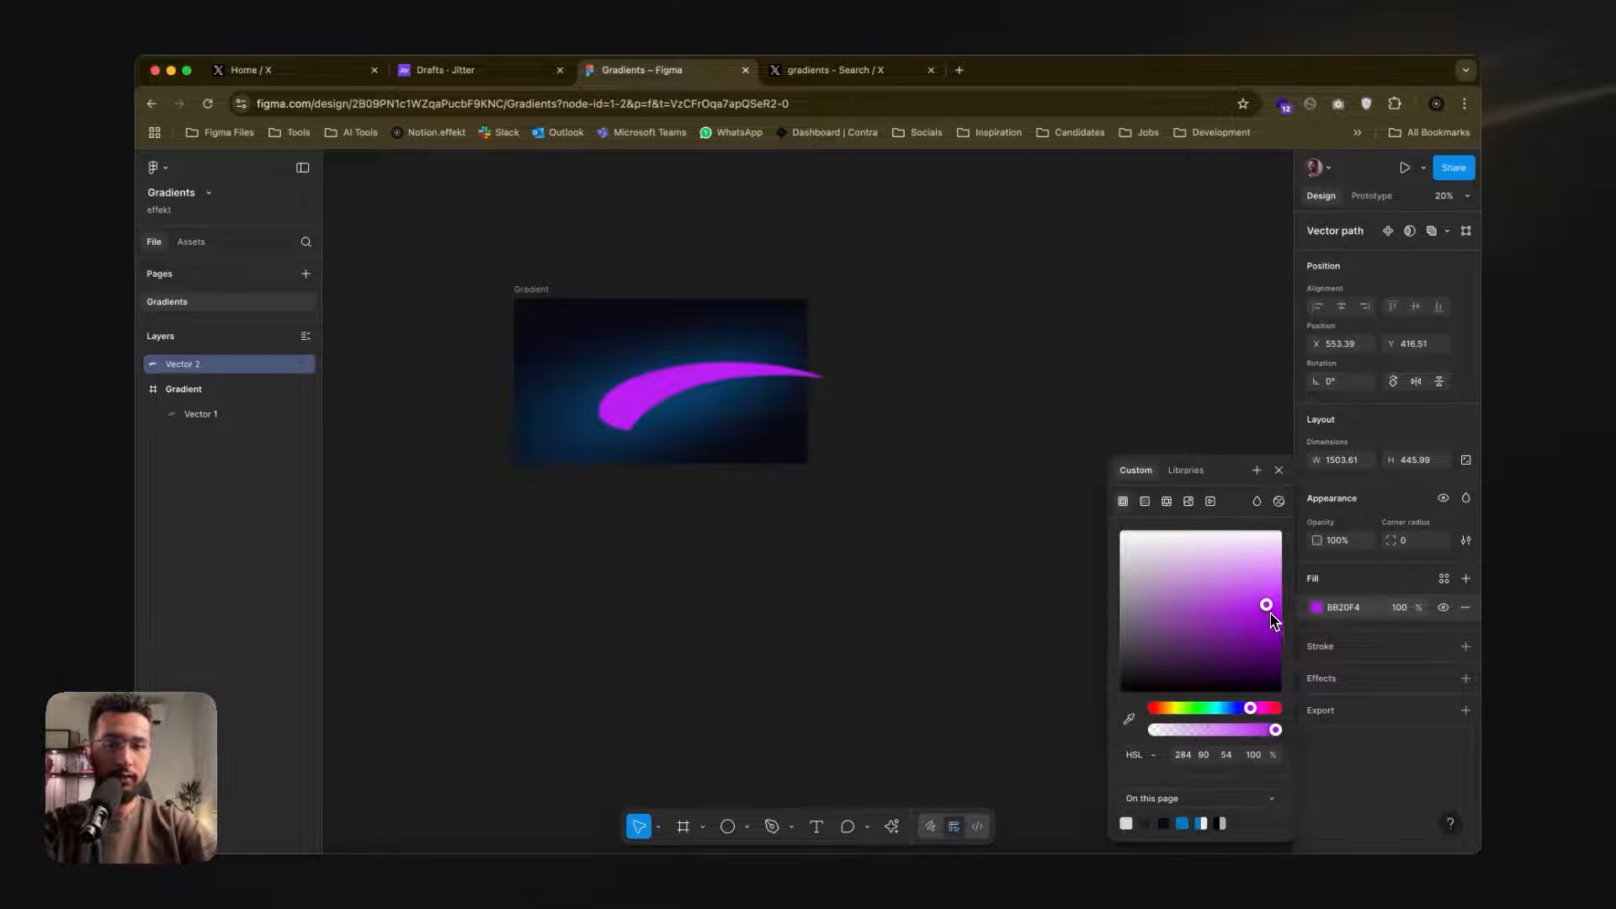
click(1251, 712)
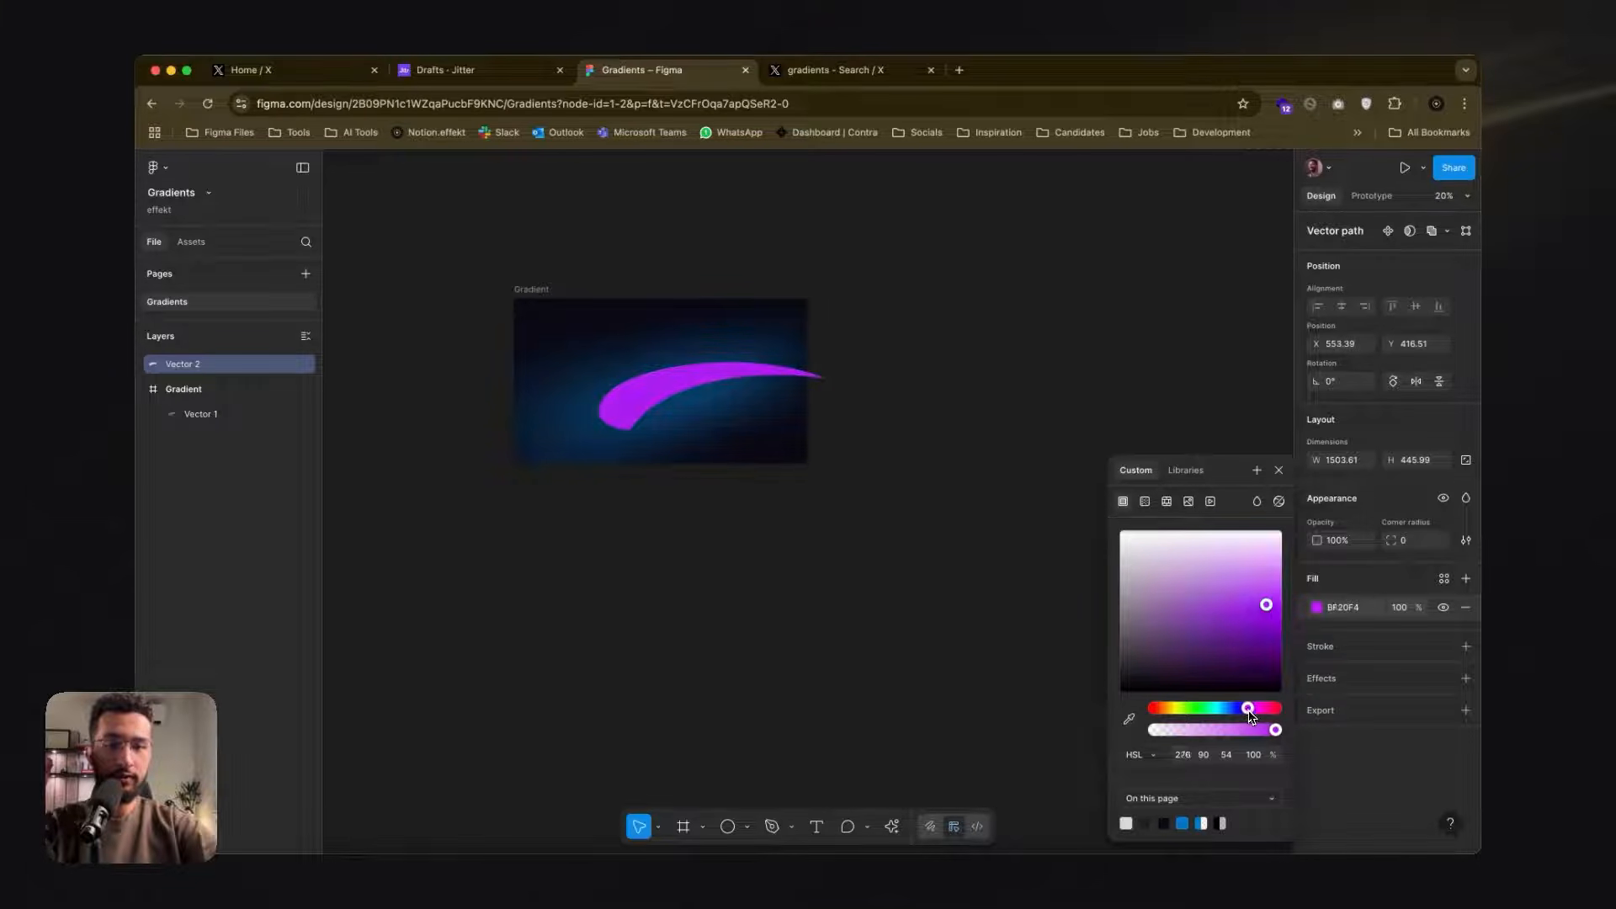
click(1279, 469)
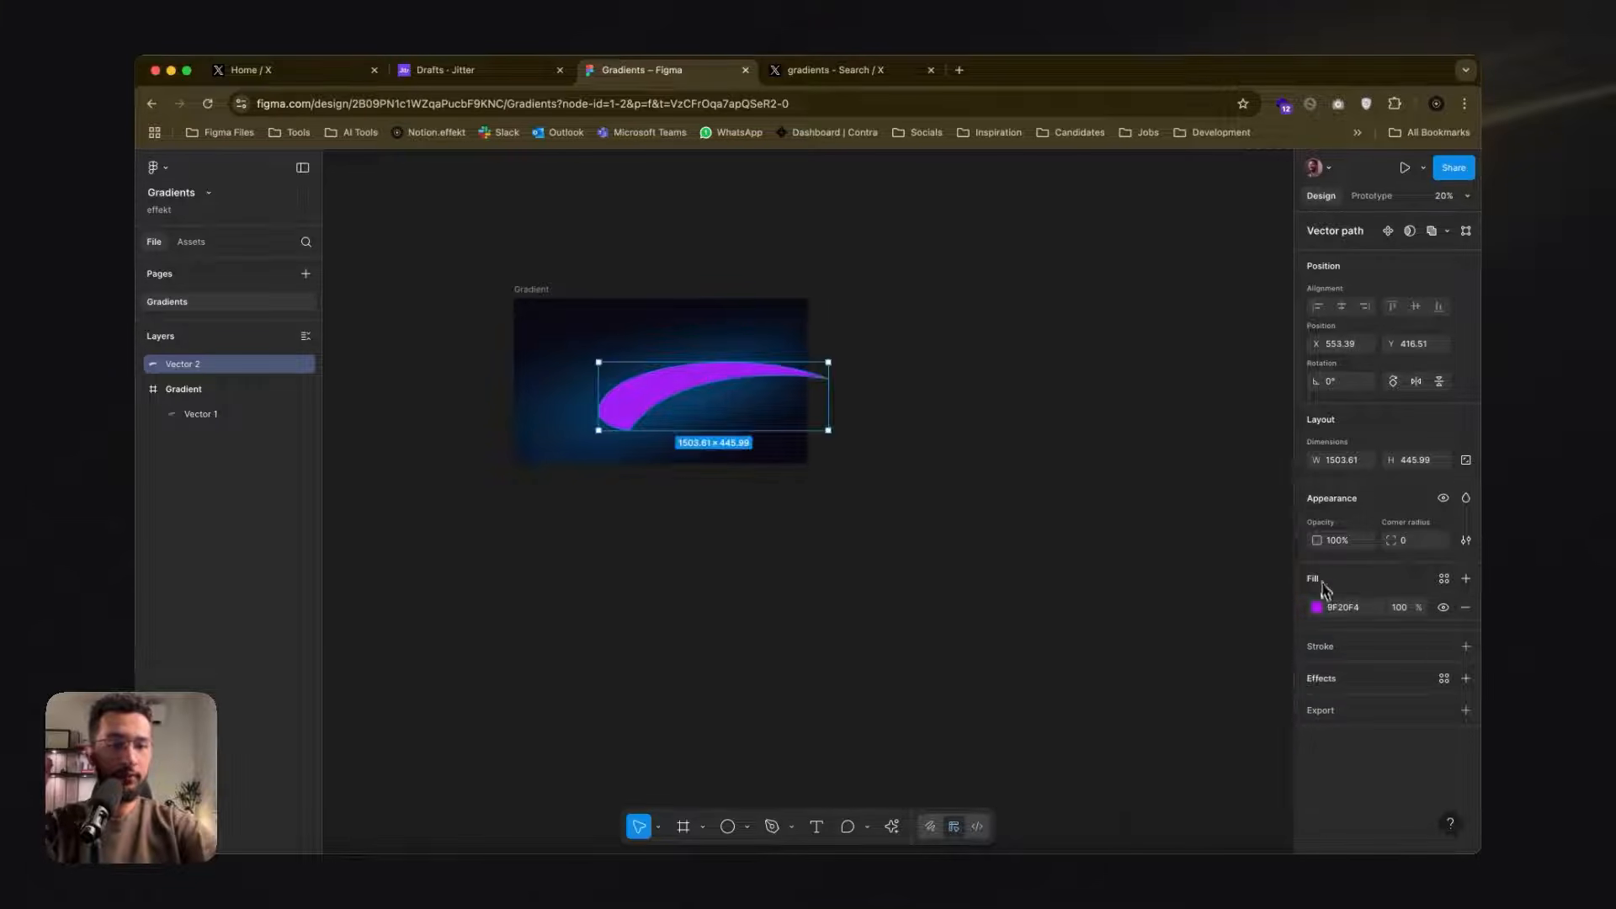
- Add a uniform layer blur of 300 to the purple leaf
click(1466, 679)
click(1188, 682)
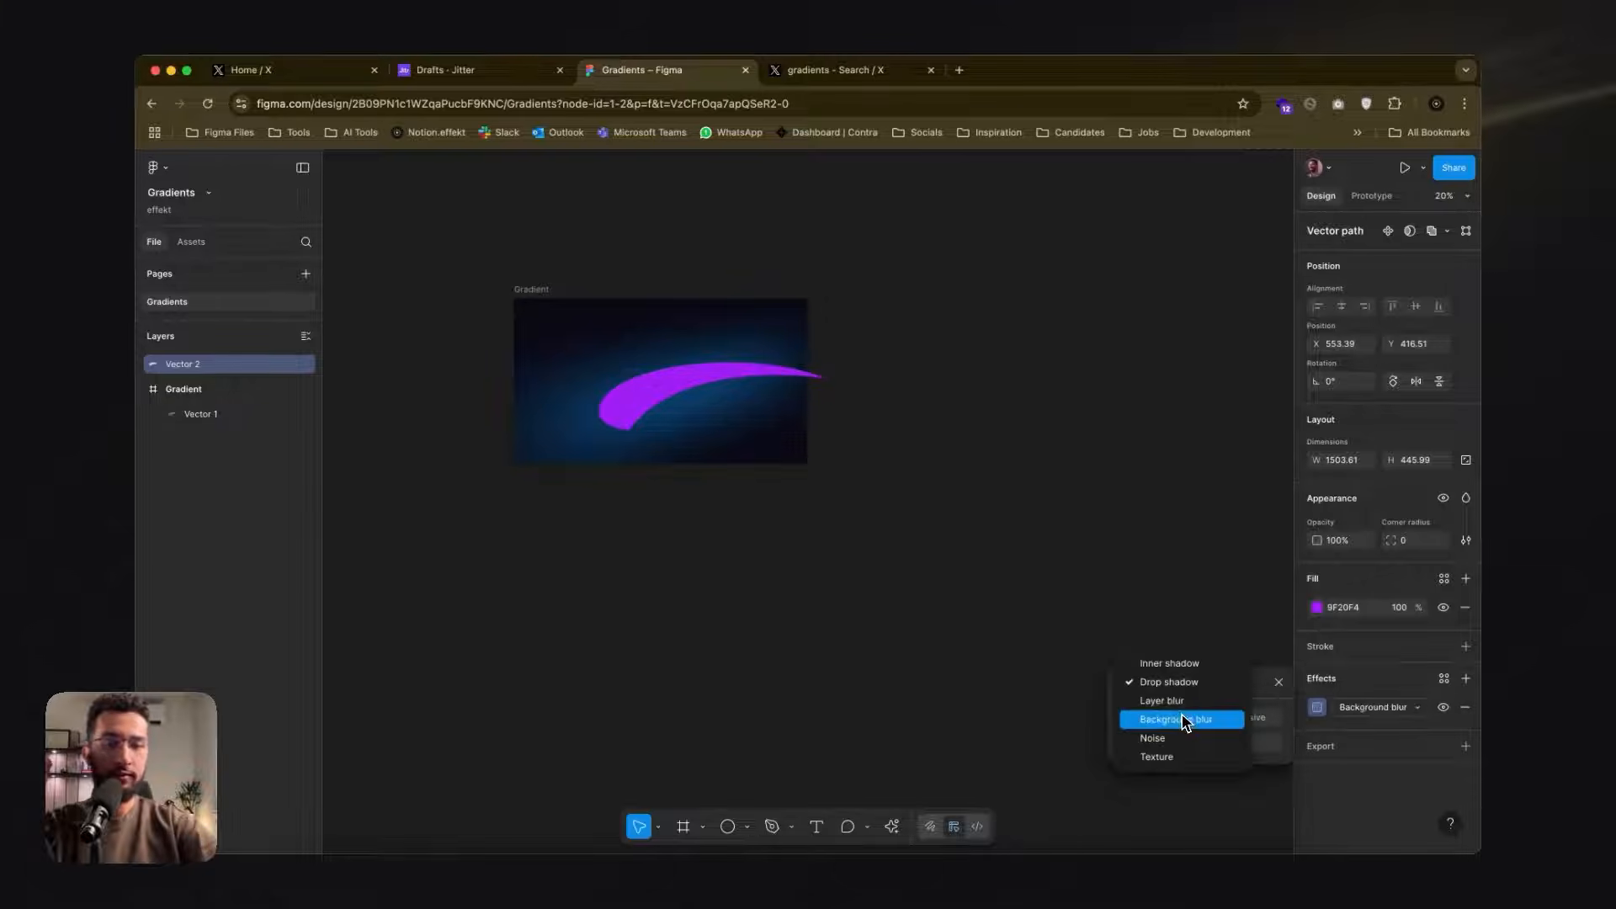
click(1183, 701)
click(1212, 744)
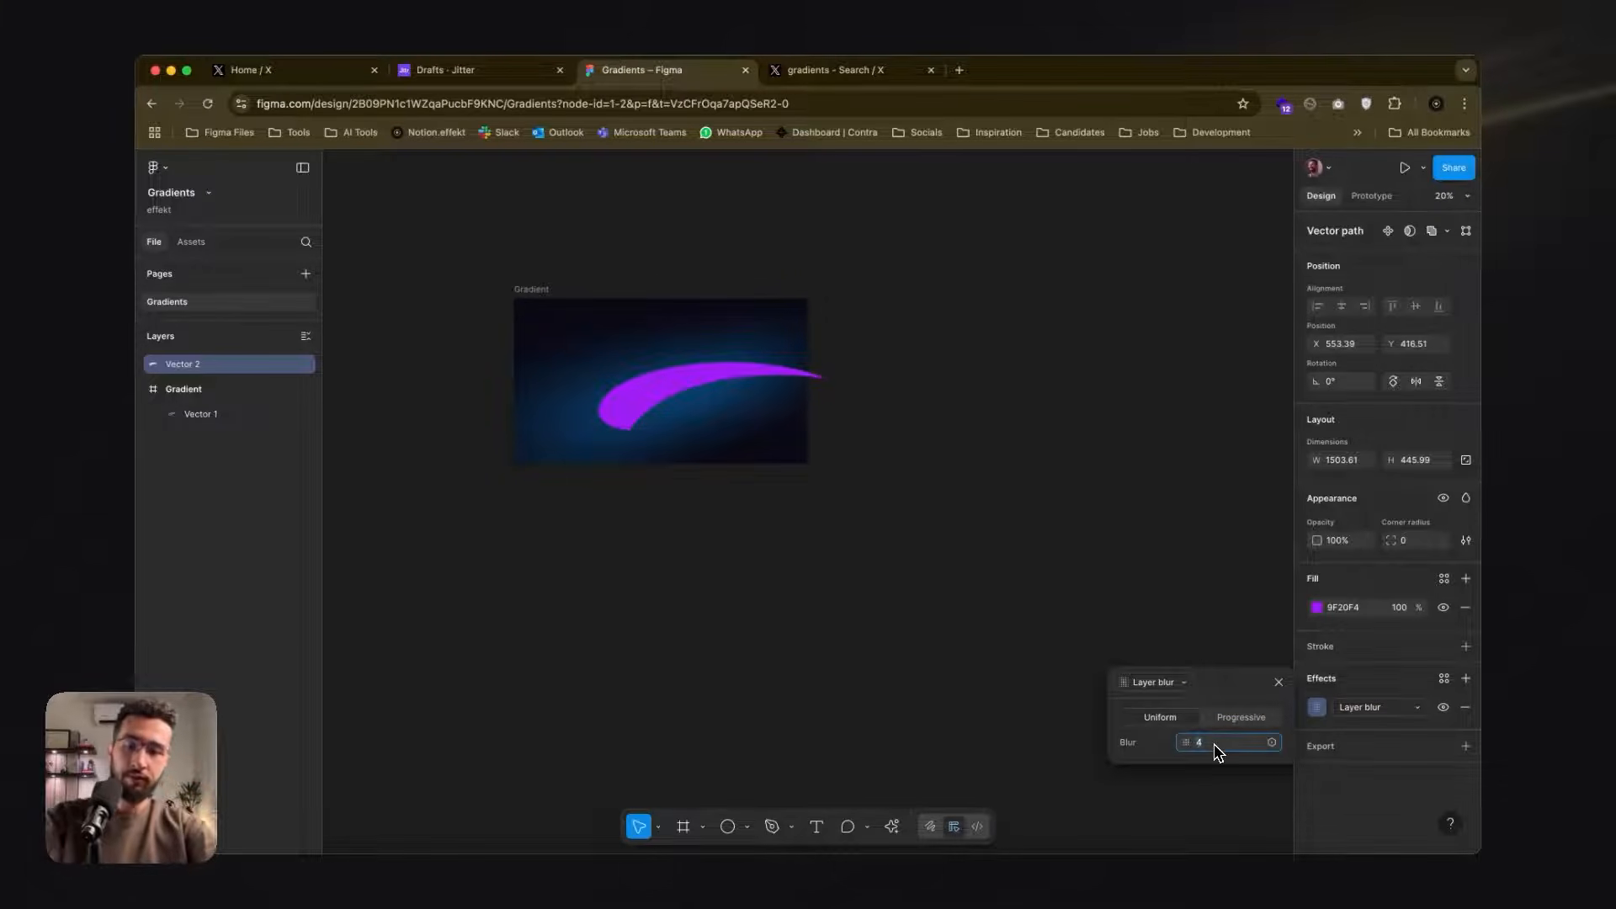
key(Return)
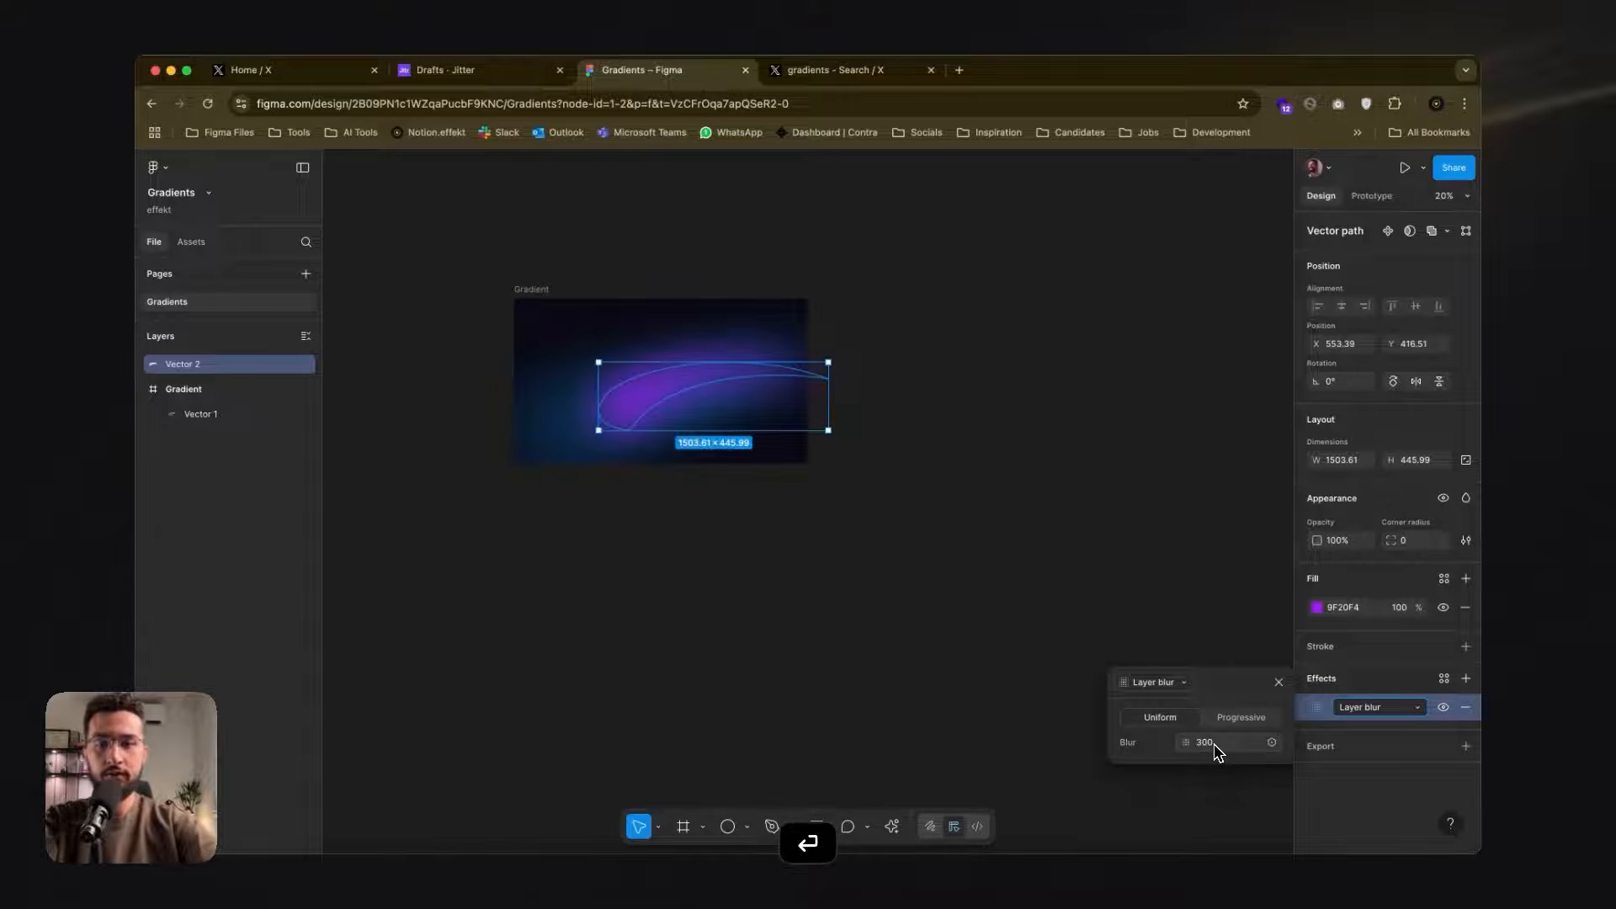
- Widen the blurred purple leaf to about 1633 and reposition it at about X 378, Y 412
drag(603, 426, 578, 428)
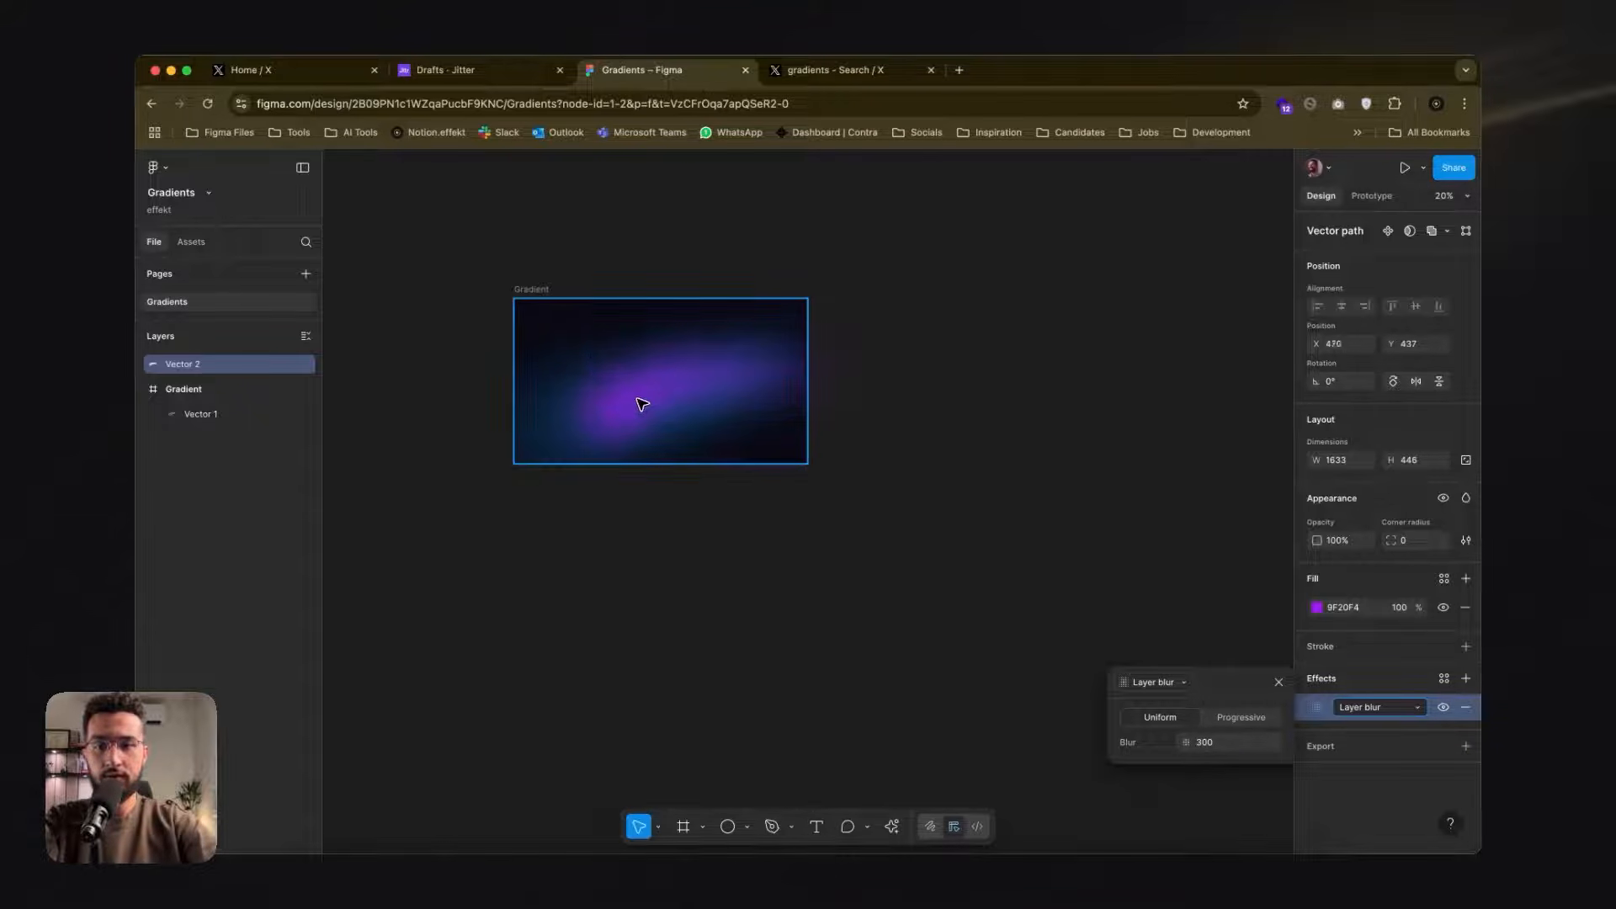
drag(628, 403, 630, 405)
key(super+x)
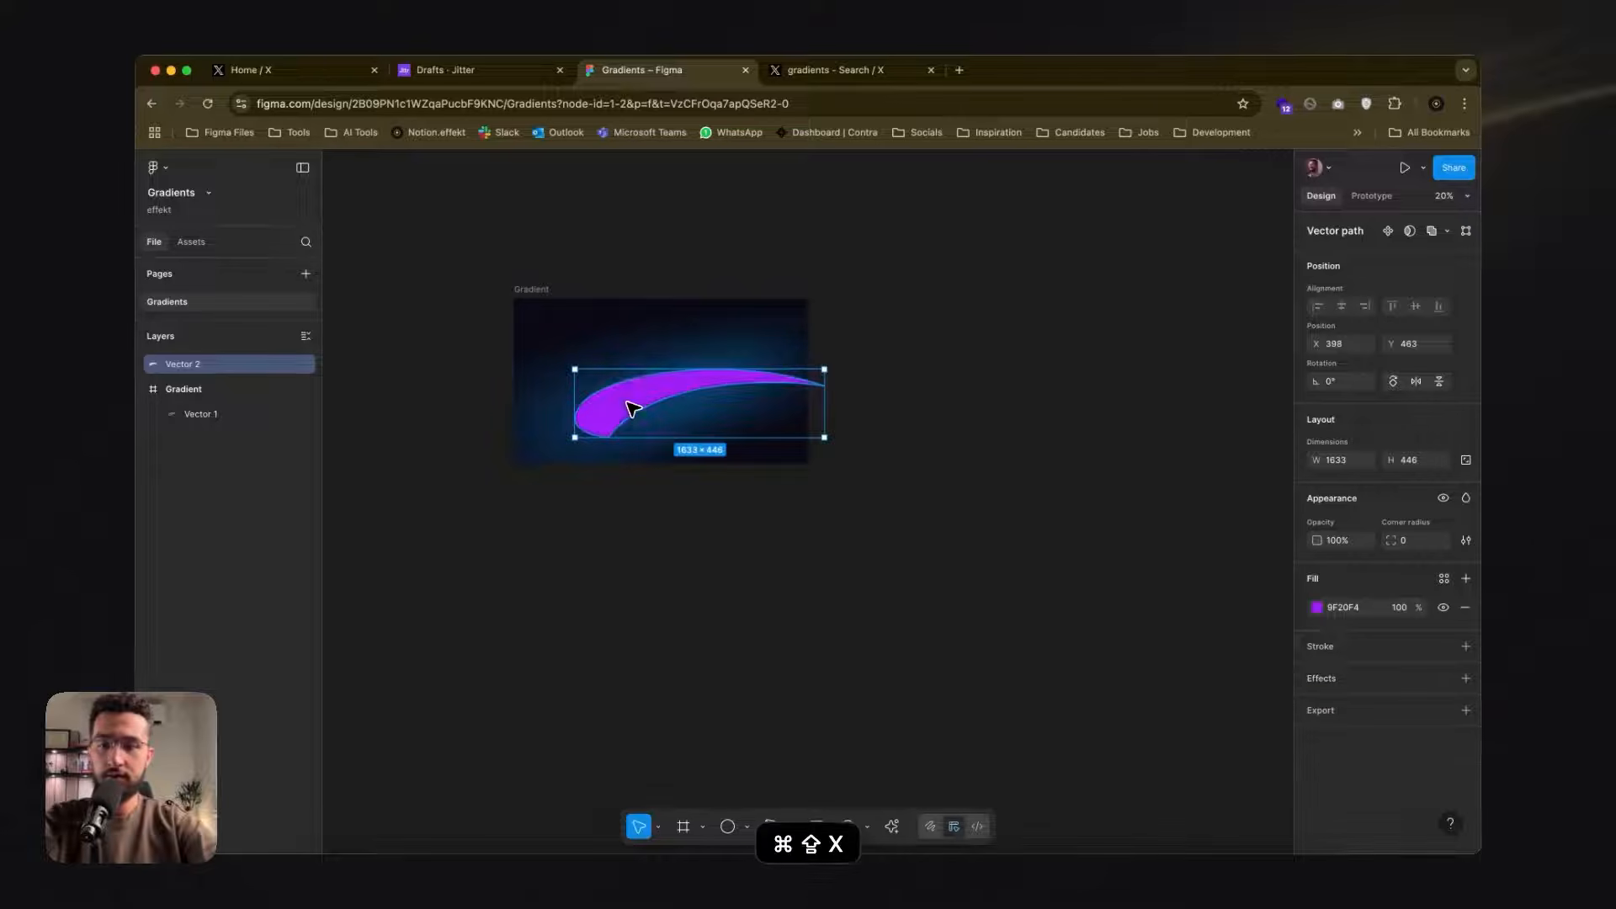
key(super+z)
key(super+shift+z)
key(super+shift+z)
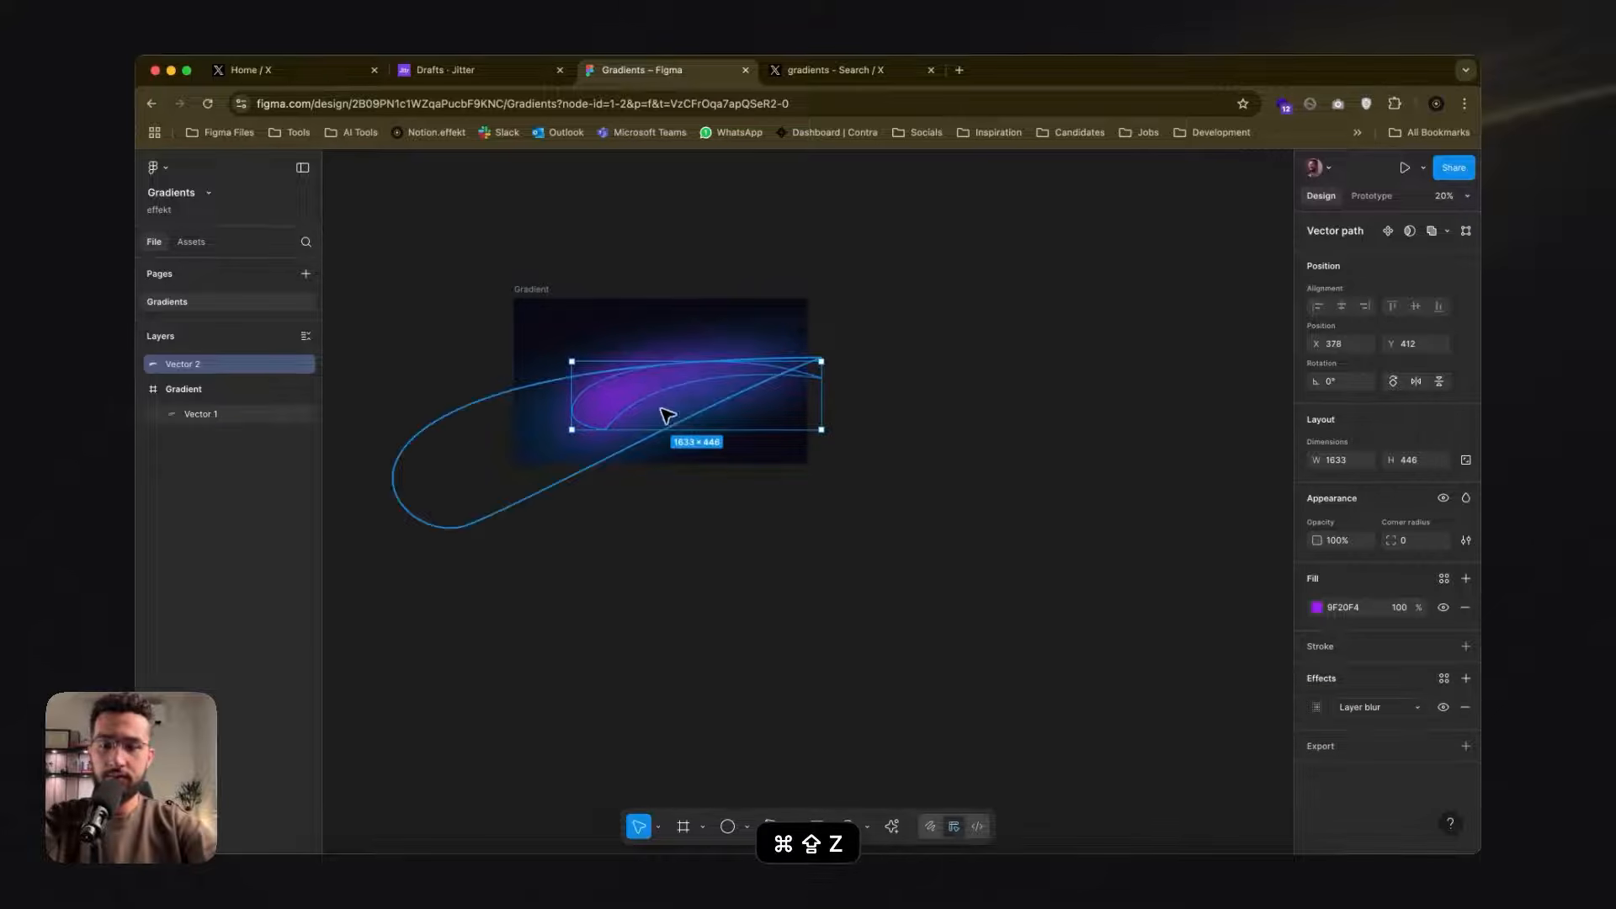
- Cut the purple leaf and paste it into the Gradient frame above Vector 1, leaving nothing selected
key(super+x)
click(545, 289)
key(super+shift+v)
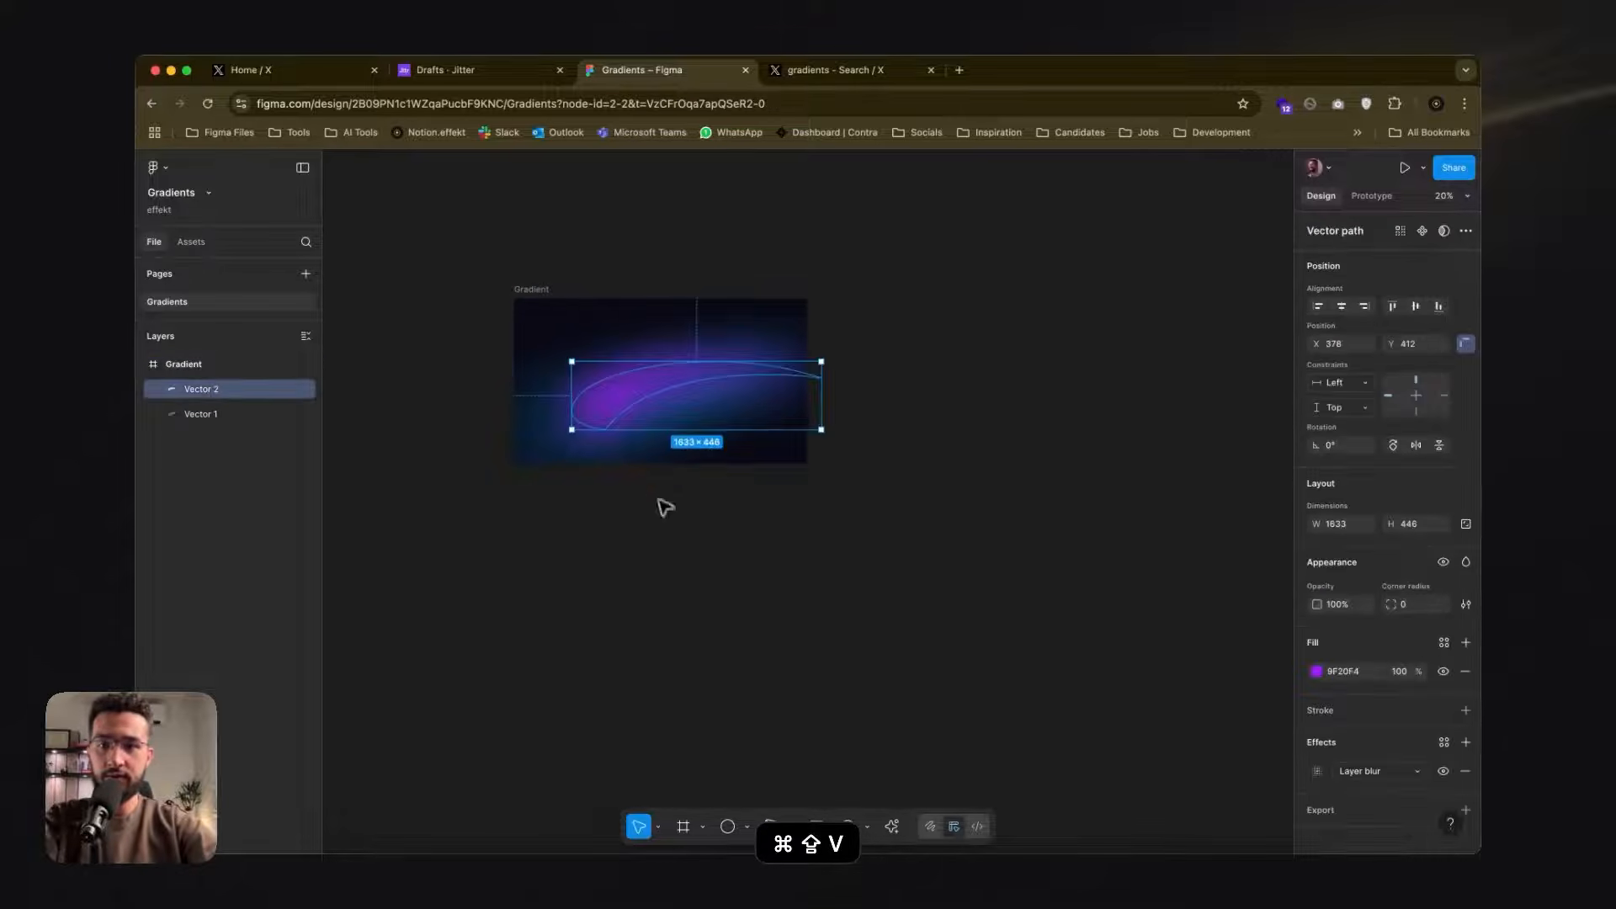
click(687, 546)
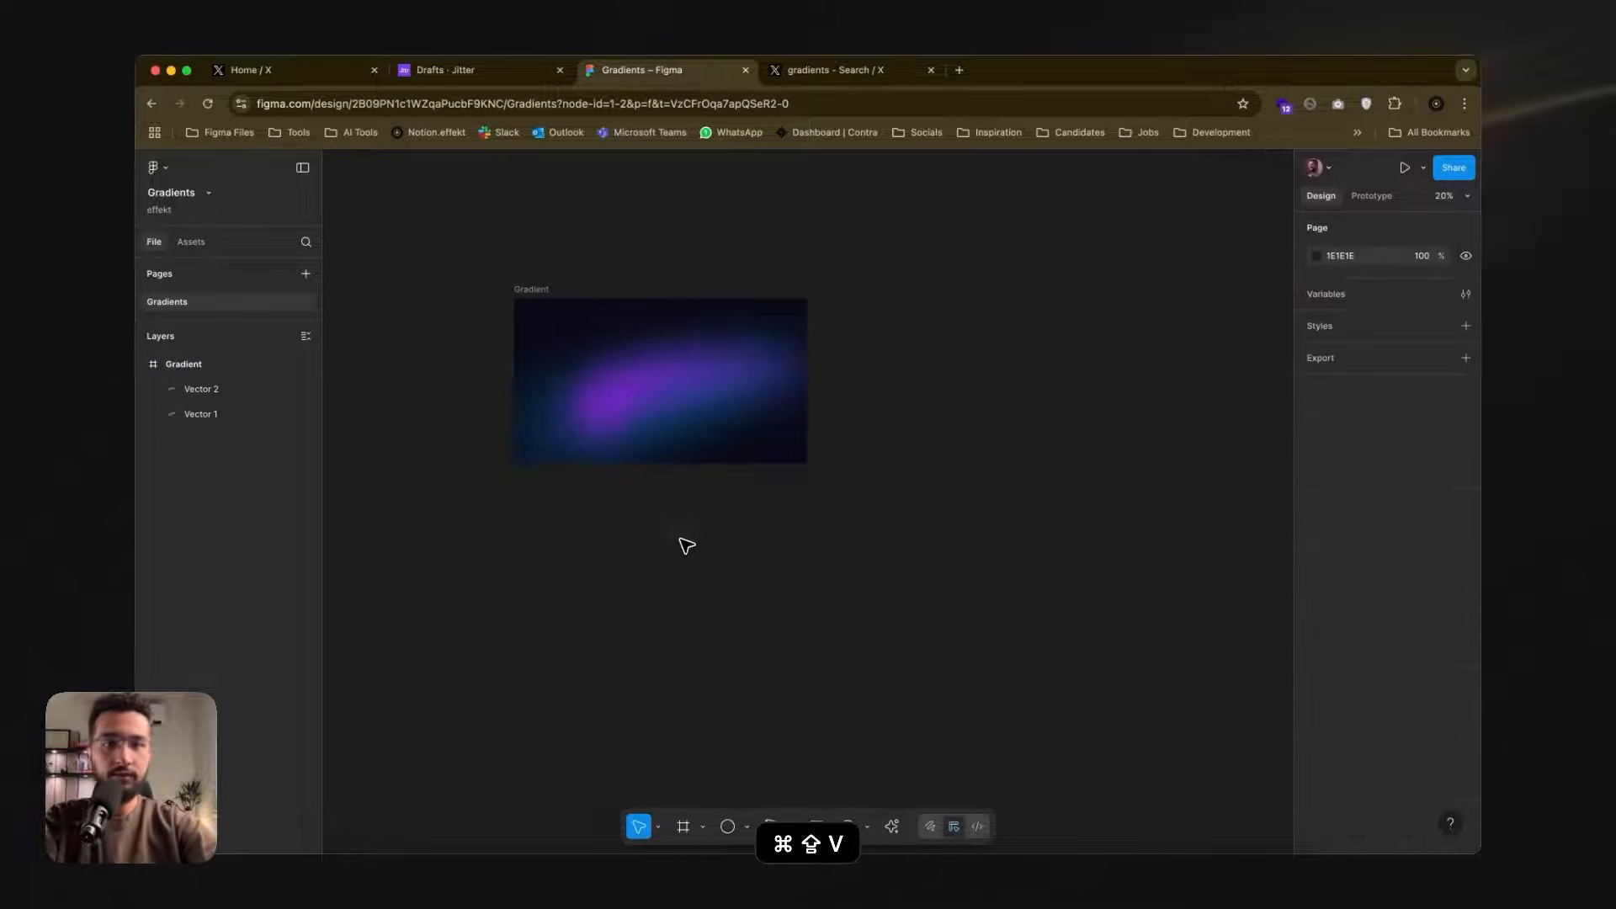
- Change the purple leaf's fill to a linear gradient running diagonally from its upper-right end to its lower-left end
click(624, 408)
click(1317, 672)
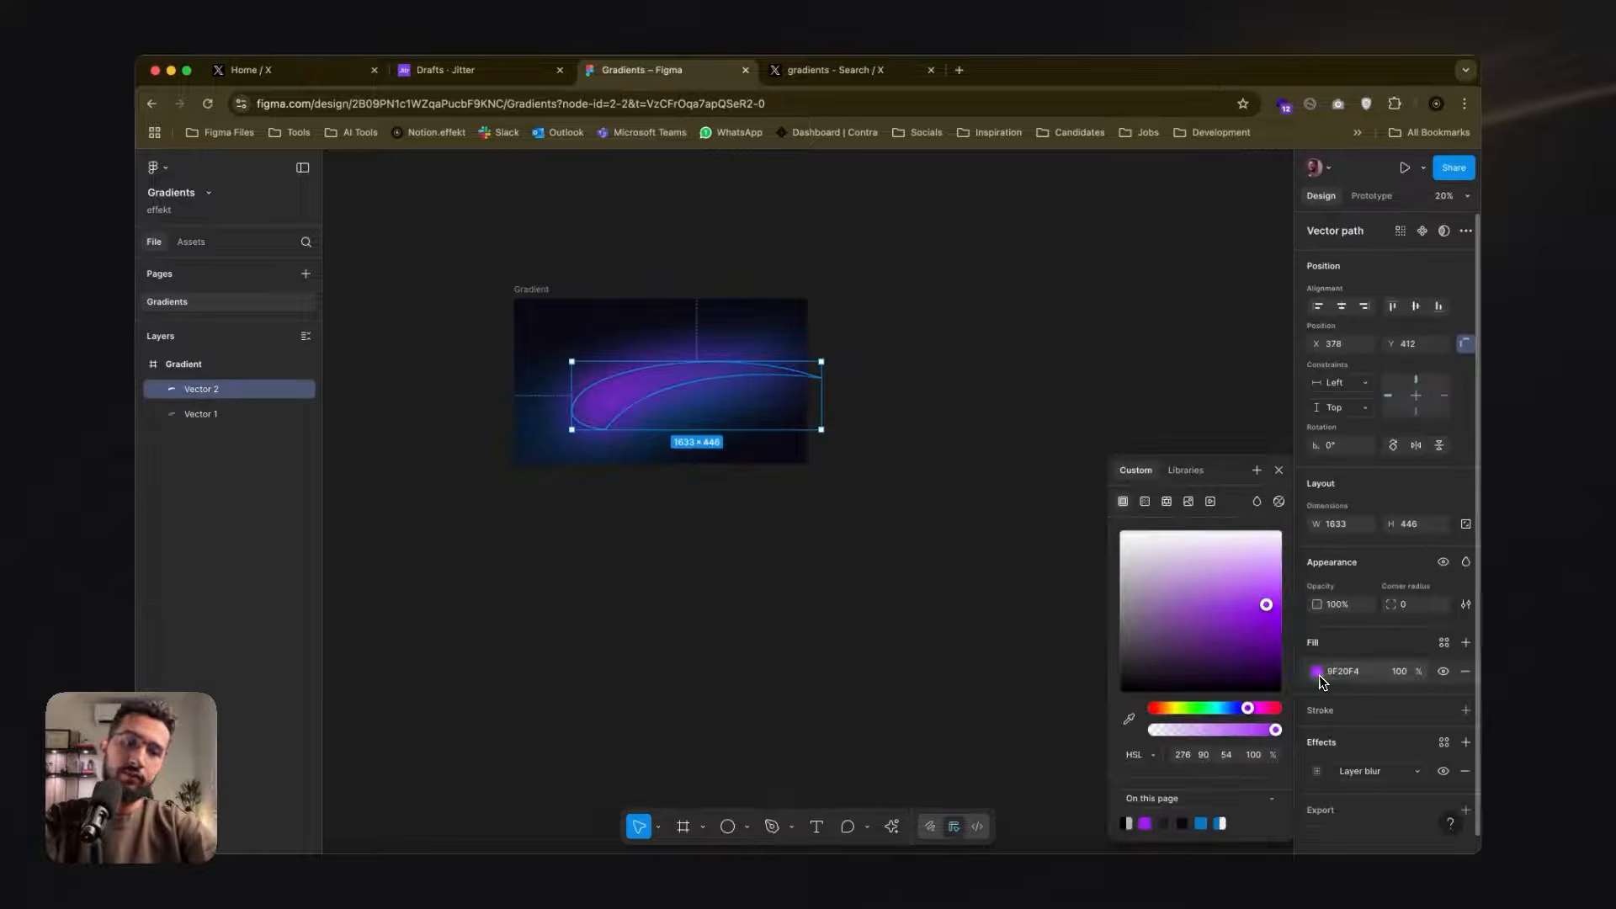
click(1144, 502)
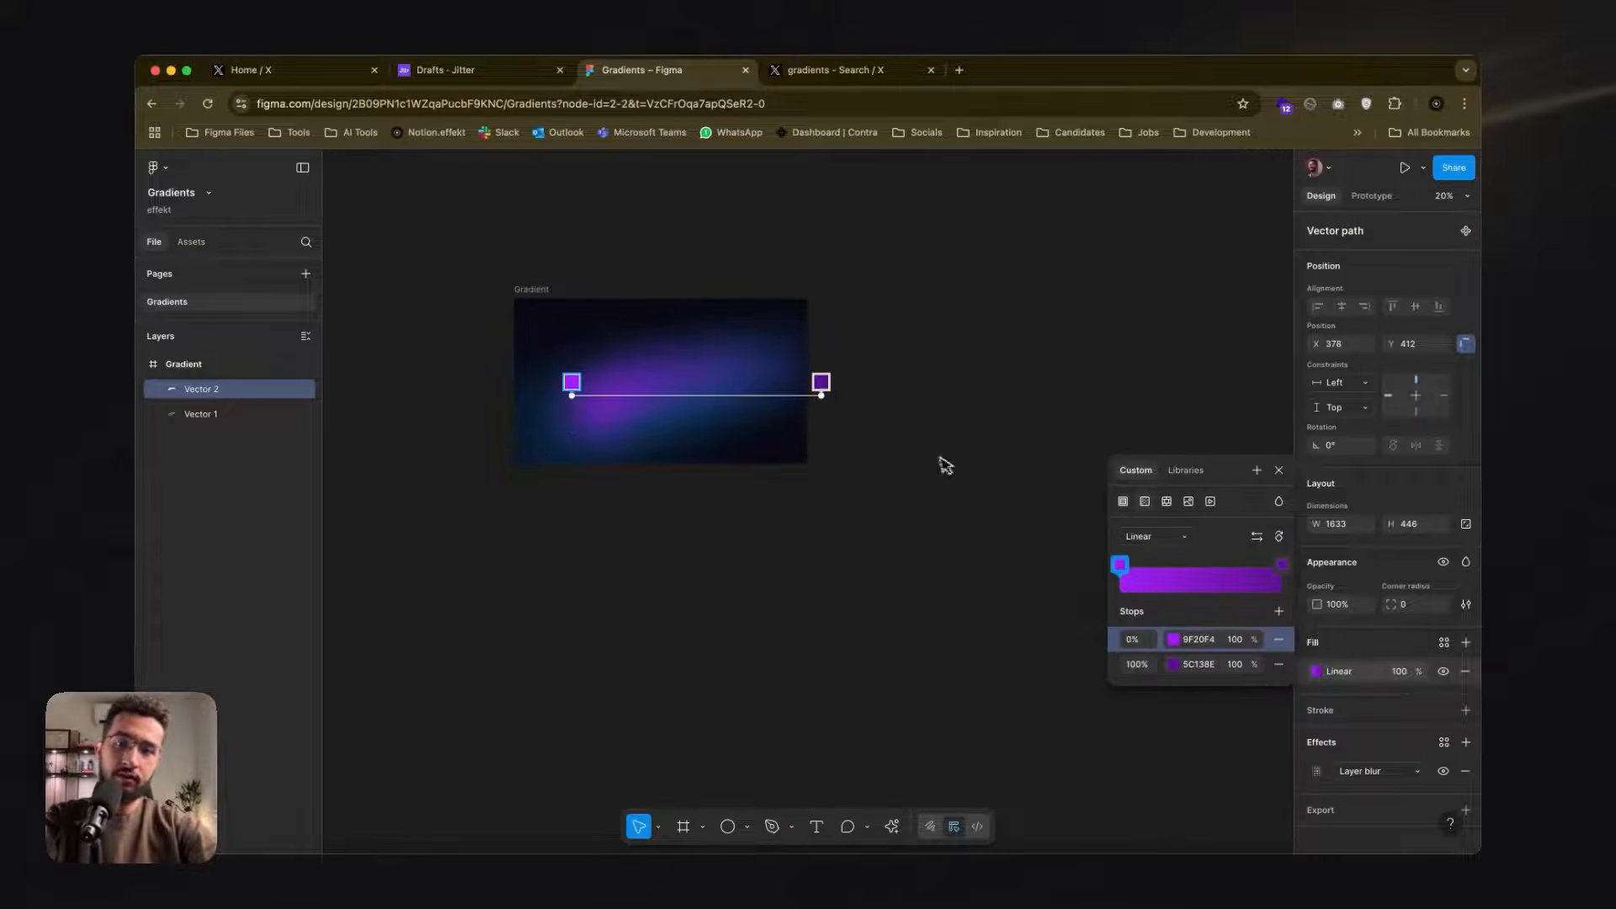
drag(821, 396, 779, 336)
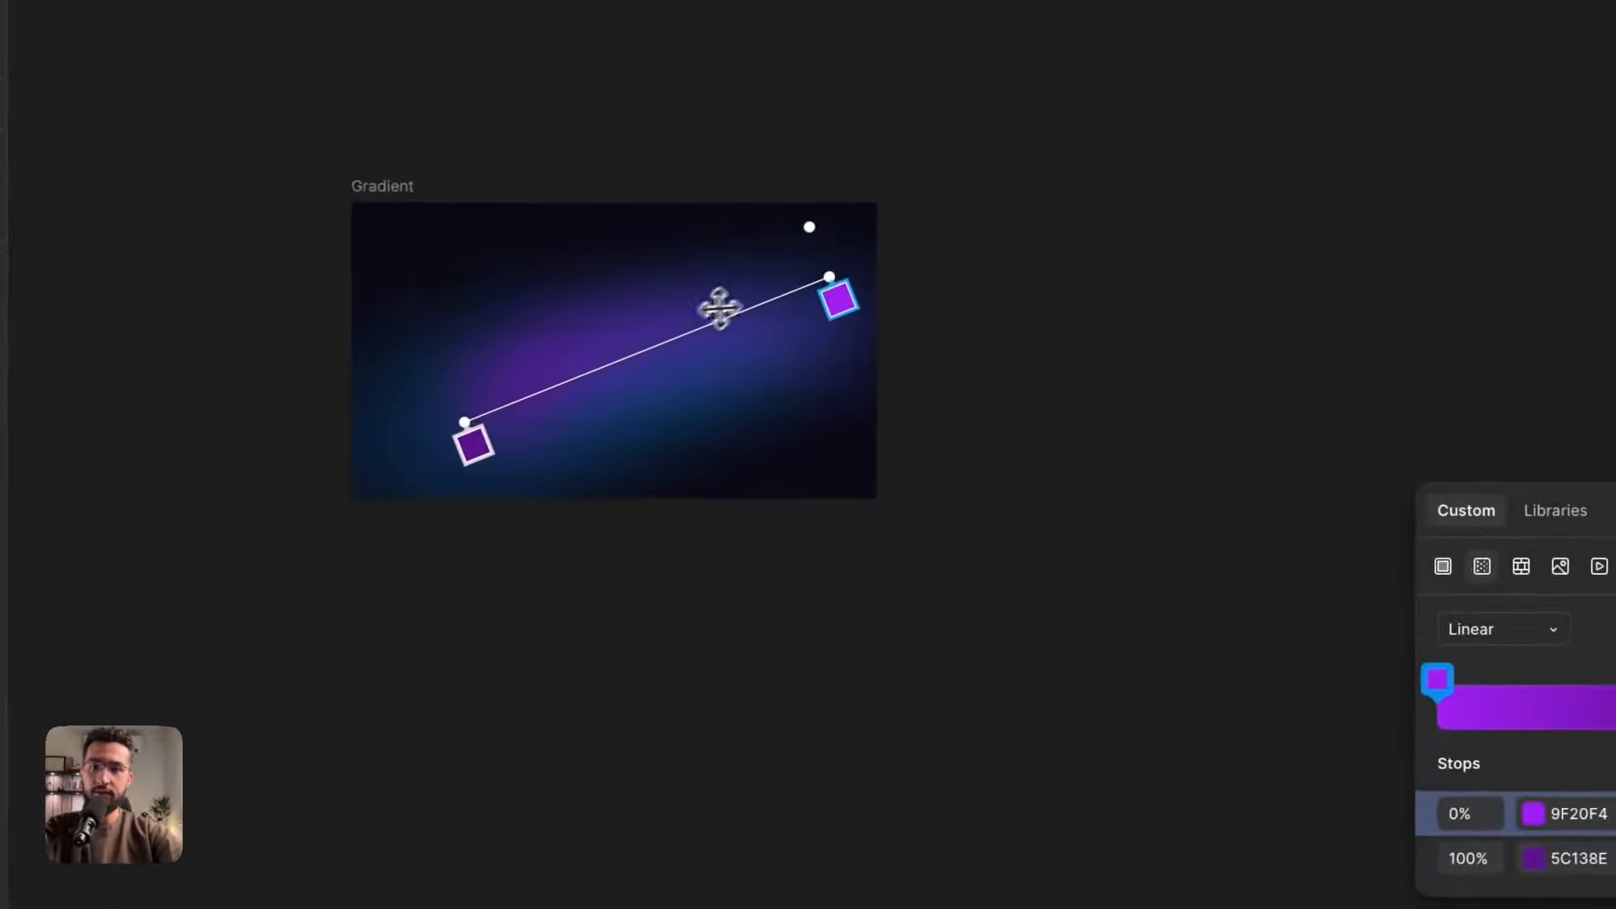
- Copy the start stop's colour 9F20F4 to the gradient's 100% stop and set that stop's opacity to 30%
click(1576, 815)
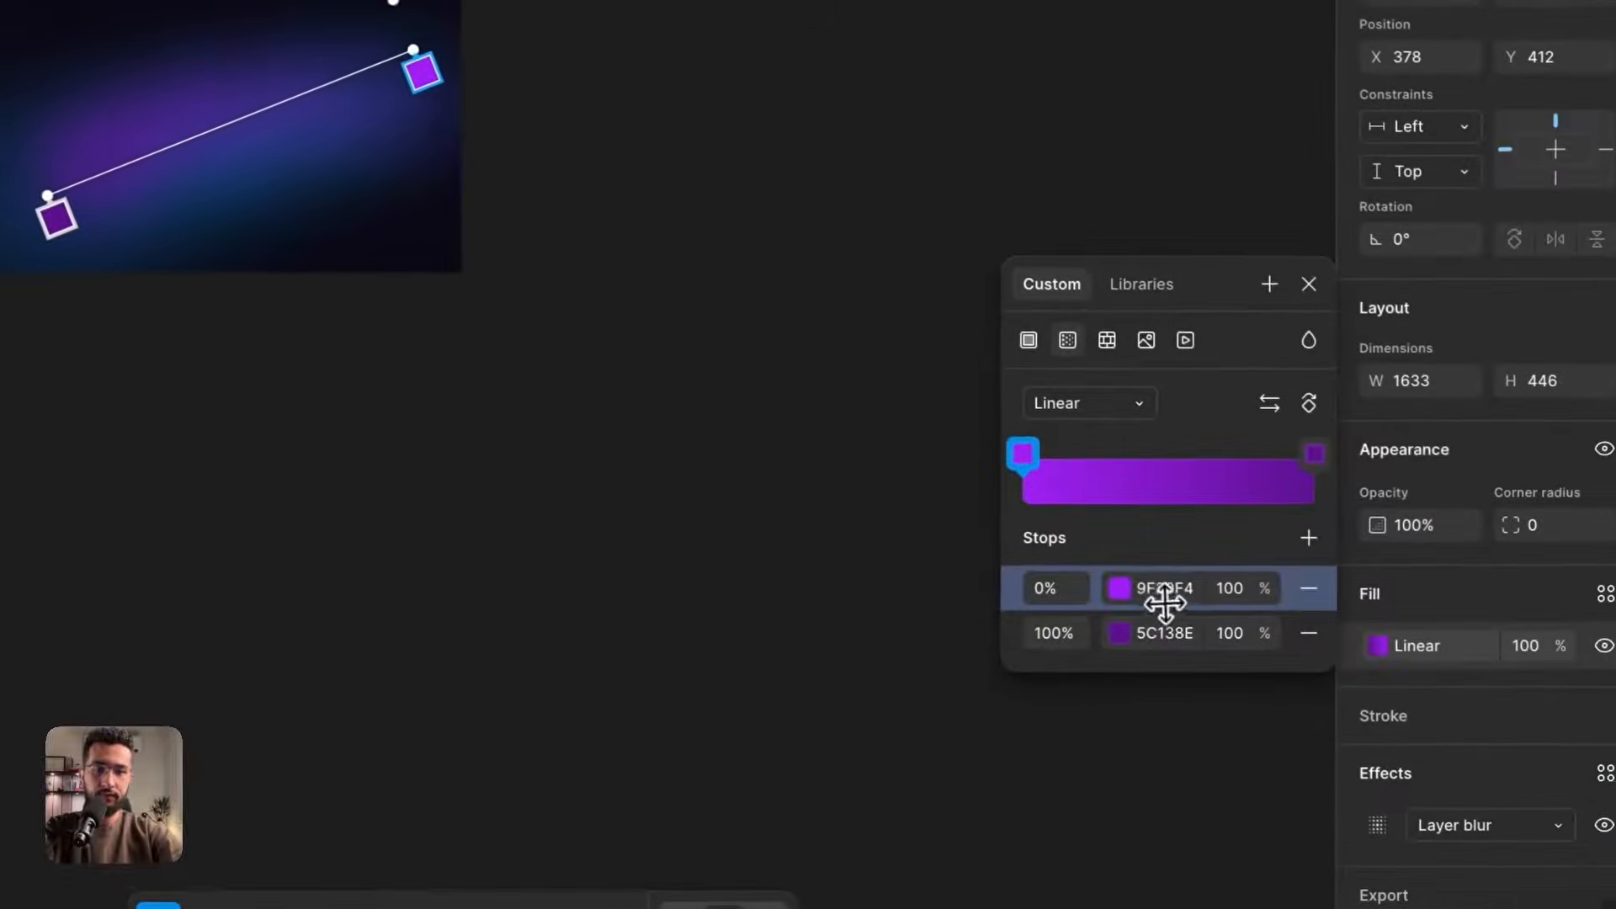
key(super+shift+c)
click(1146, 623)
key(super+shift+v)
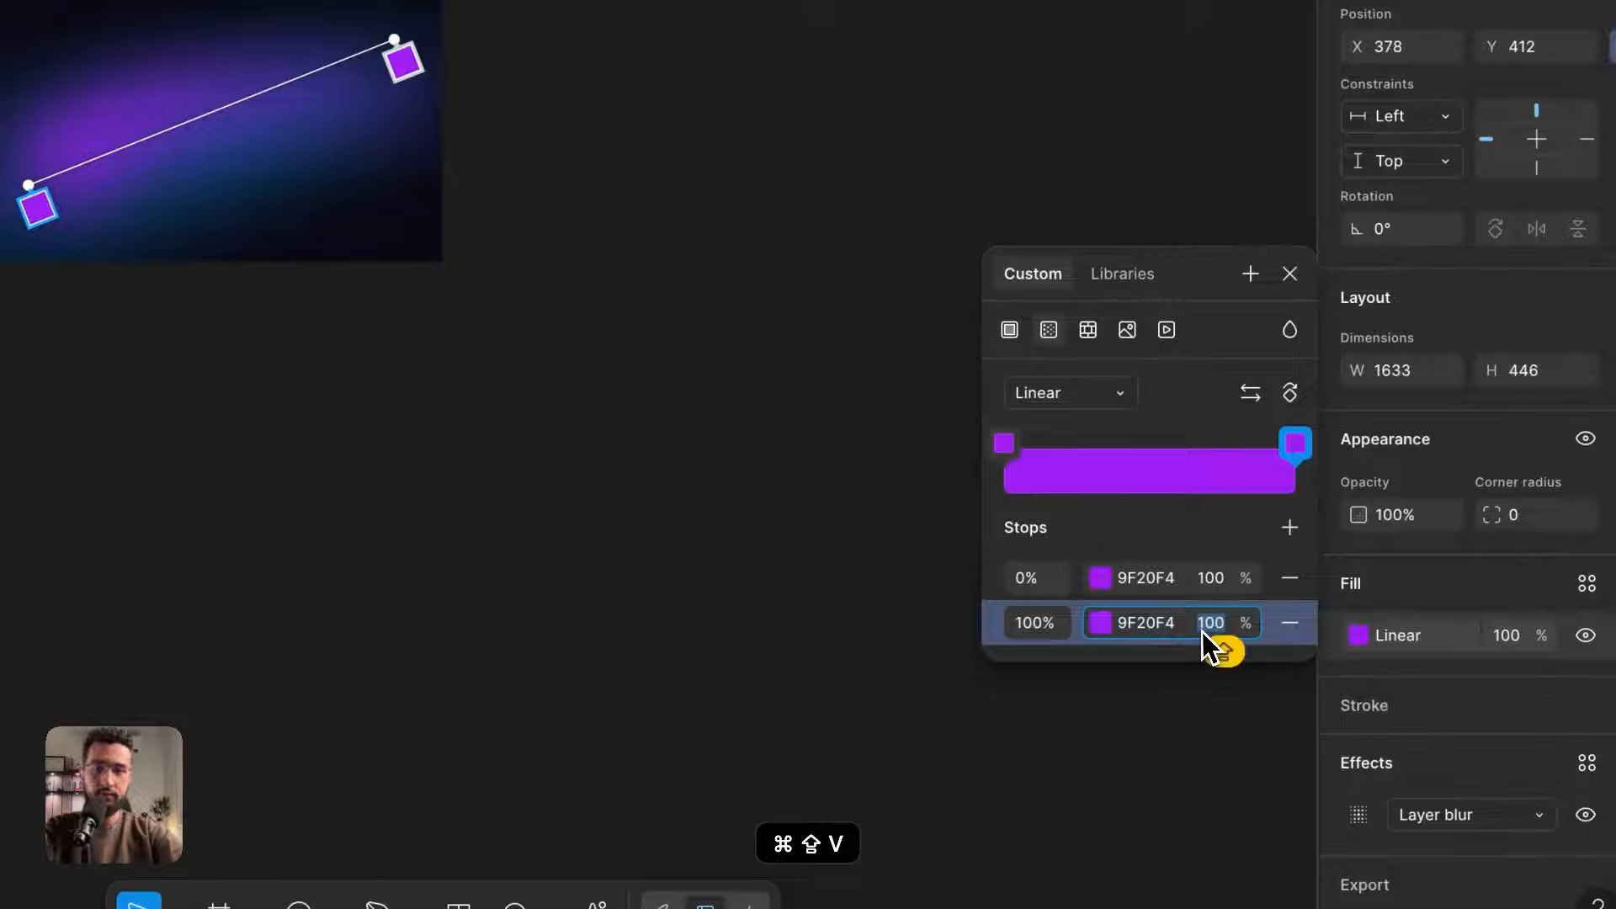
text(30)
key(shift+Return)
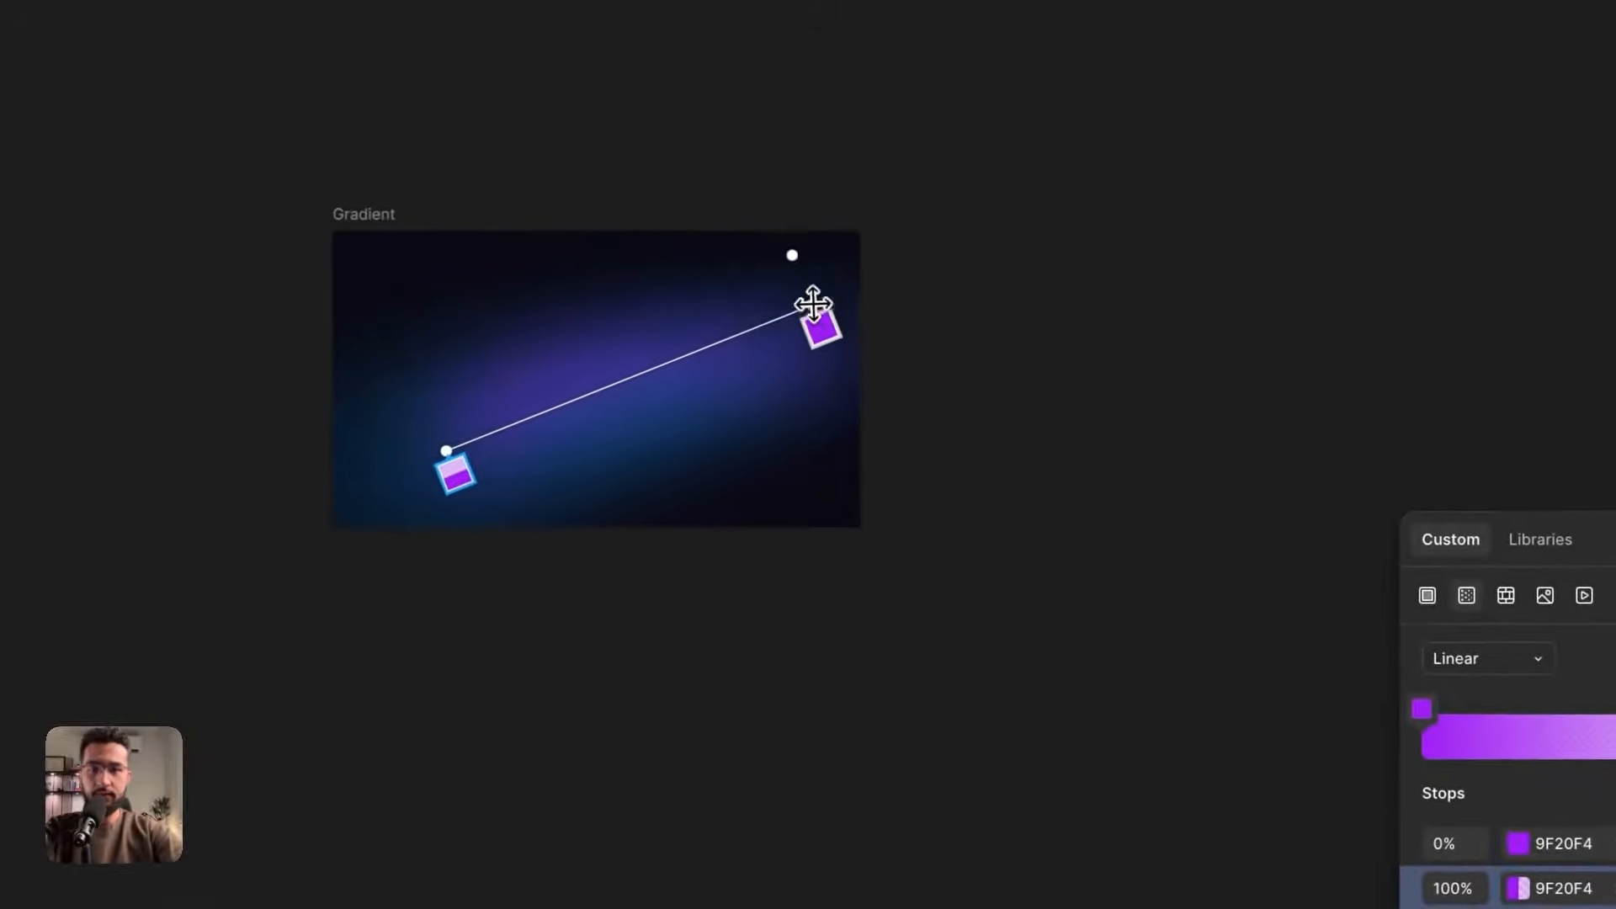
- Shorten the gradient line toward the leaf's lower-left end, set the 100% stop's opacity to 40%, and deselect the leaf
drag(394, 40, 197, 82)
drag(622, 354, 569, 392)
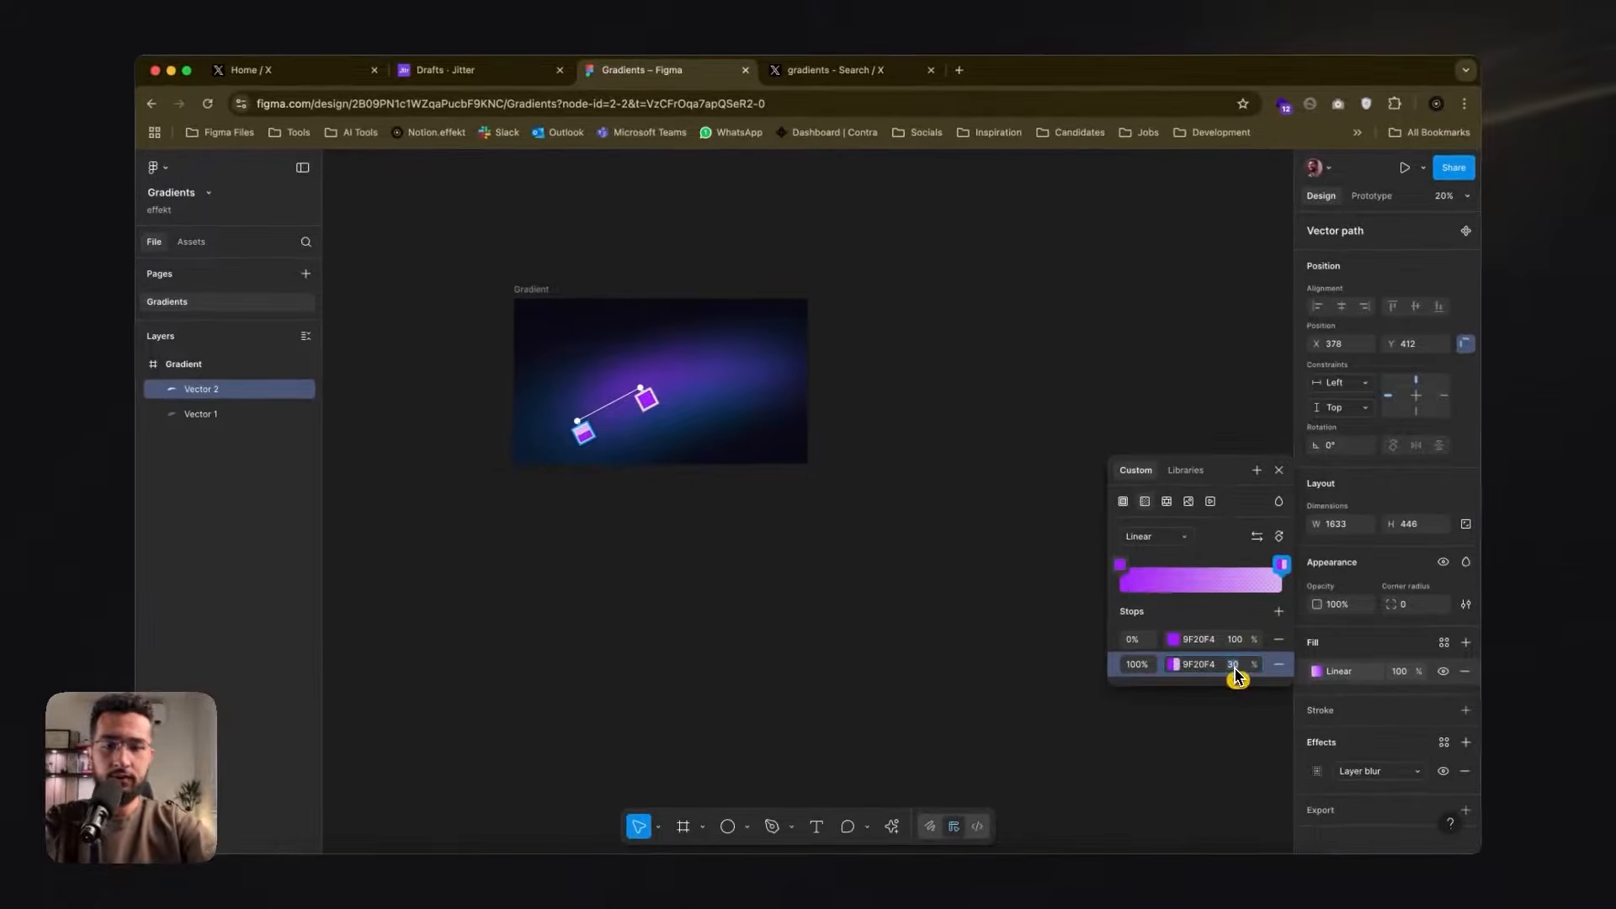
text(40)
key(shift+Return)
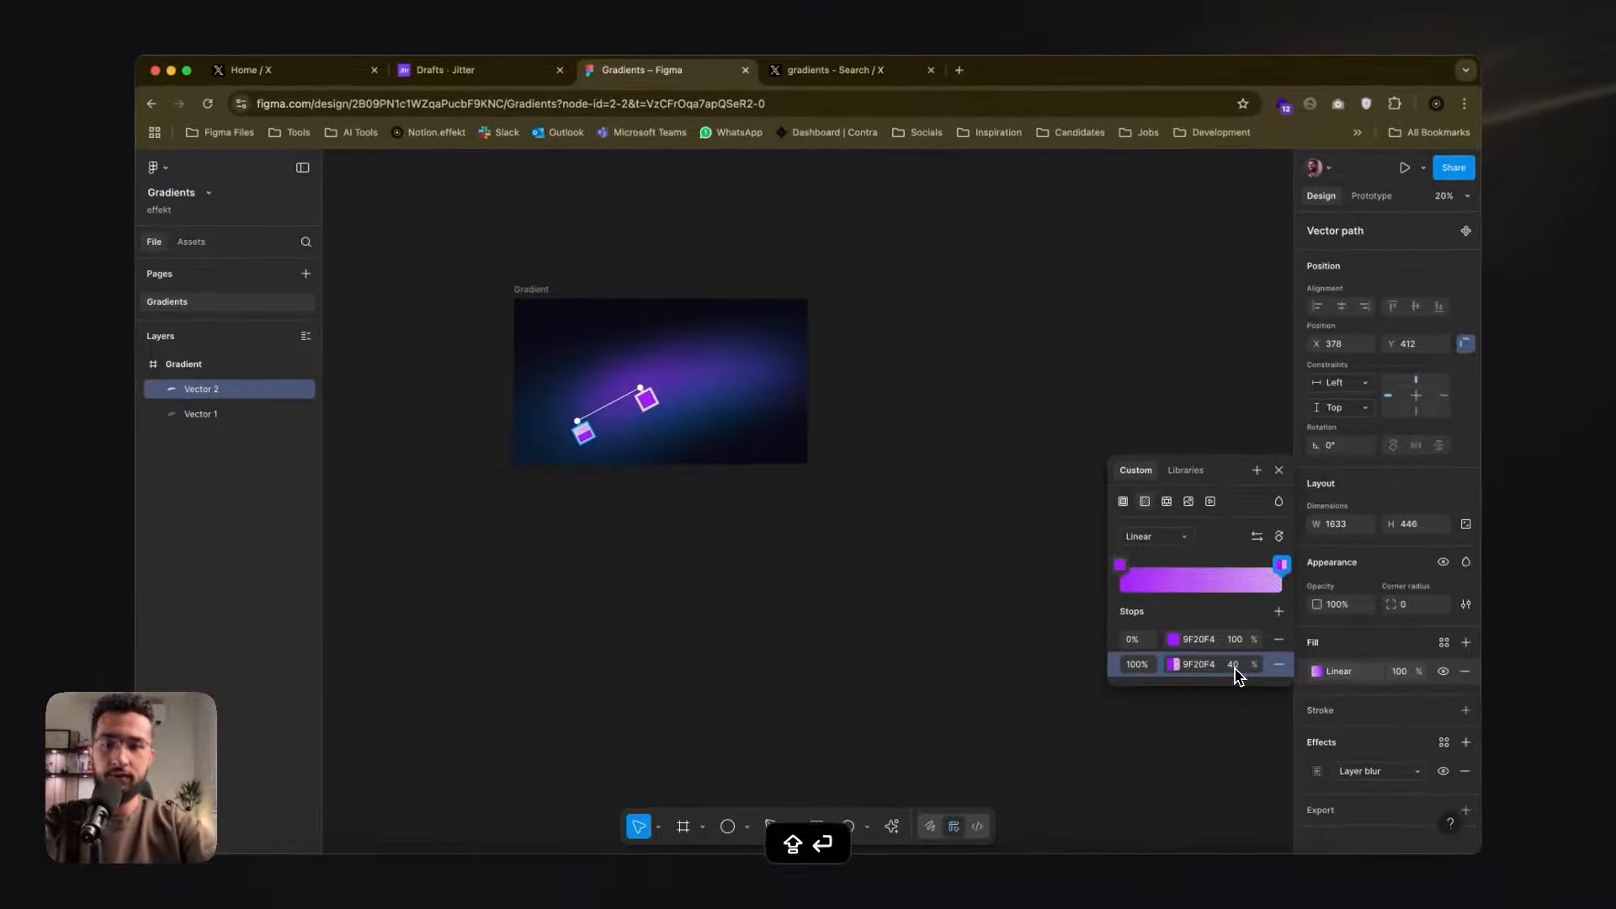
click(881, 680)
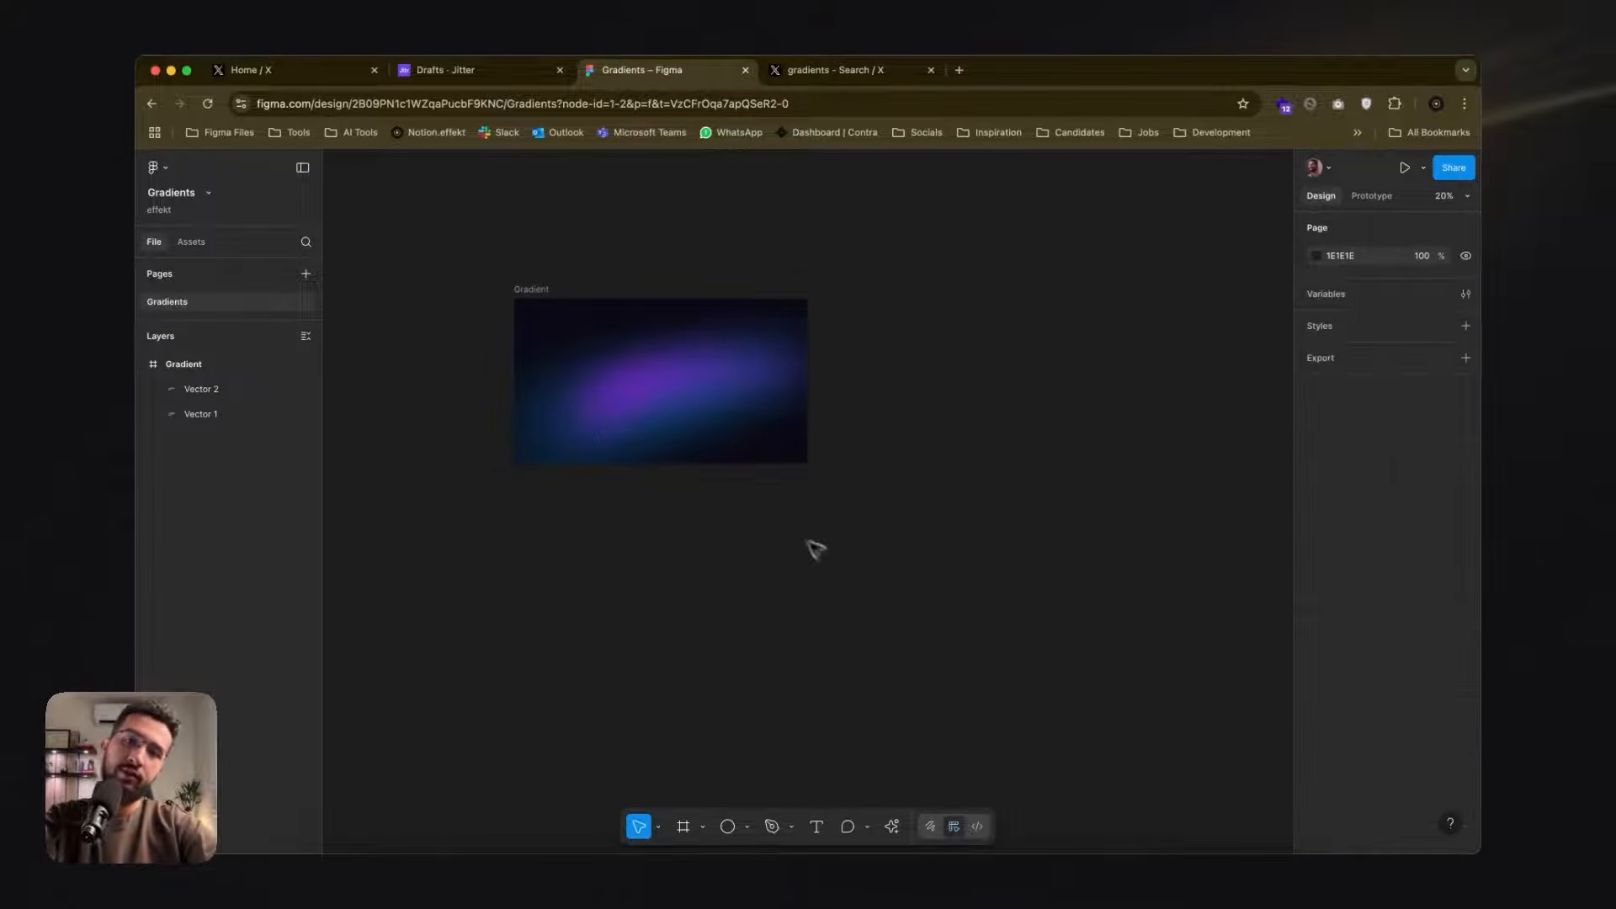
- Try the Plus lighter blend mode on the purple leaf, then undo it and deselect the leaf
click(633, 388)
click(666, 541)
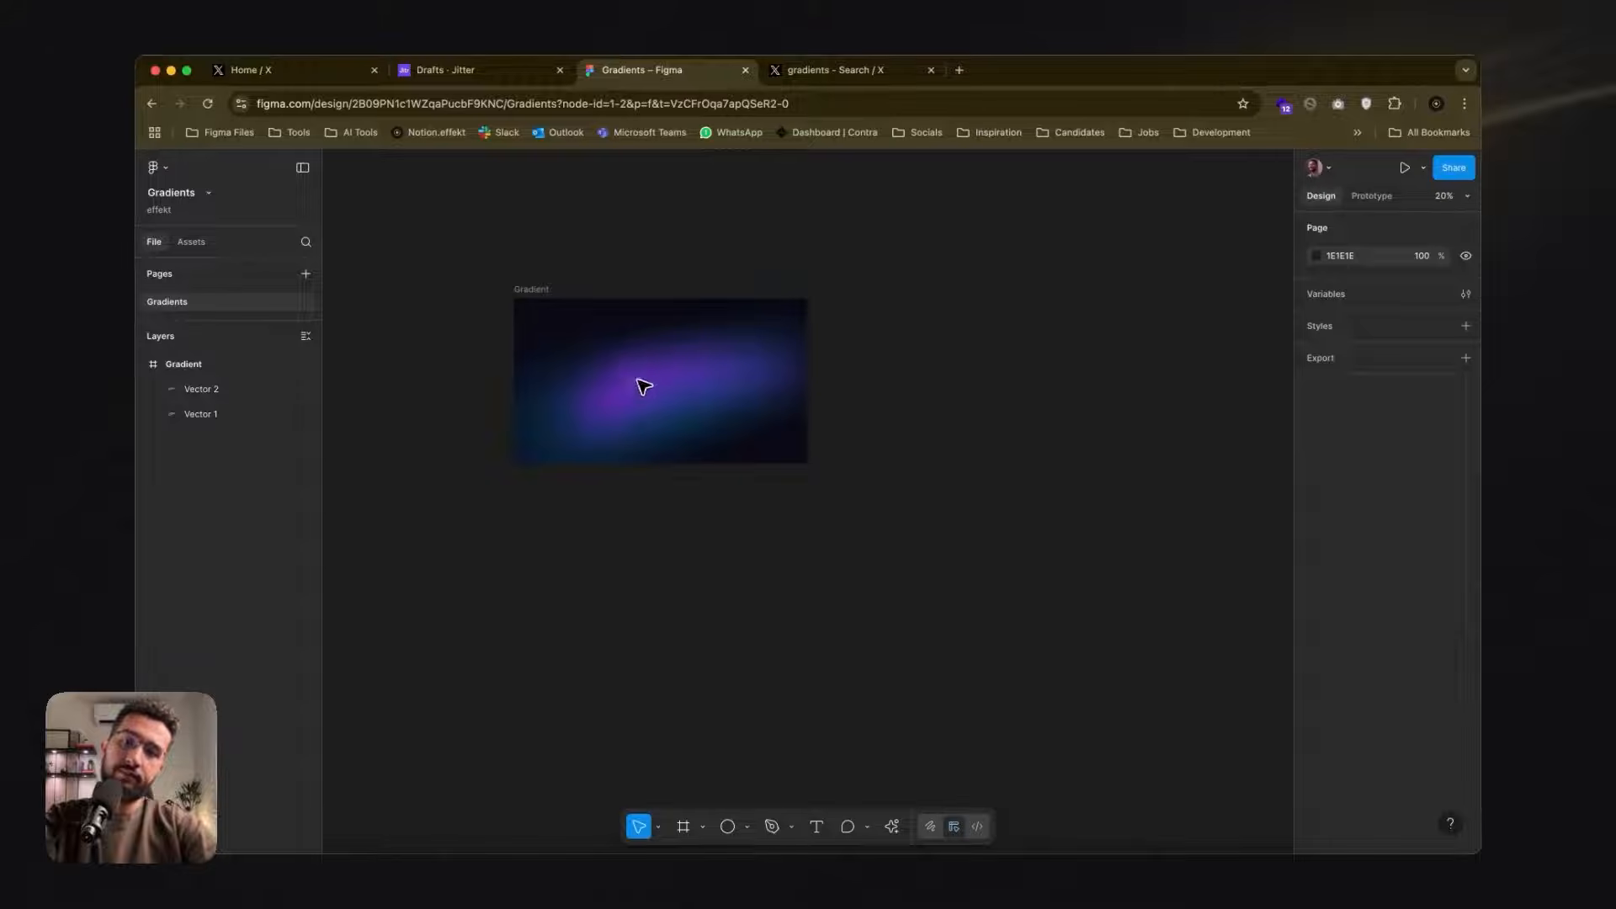
click(657, 387)
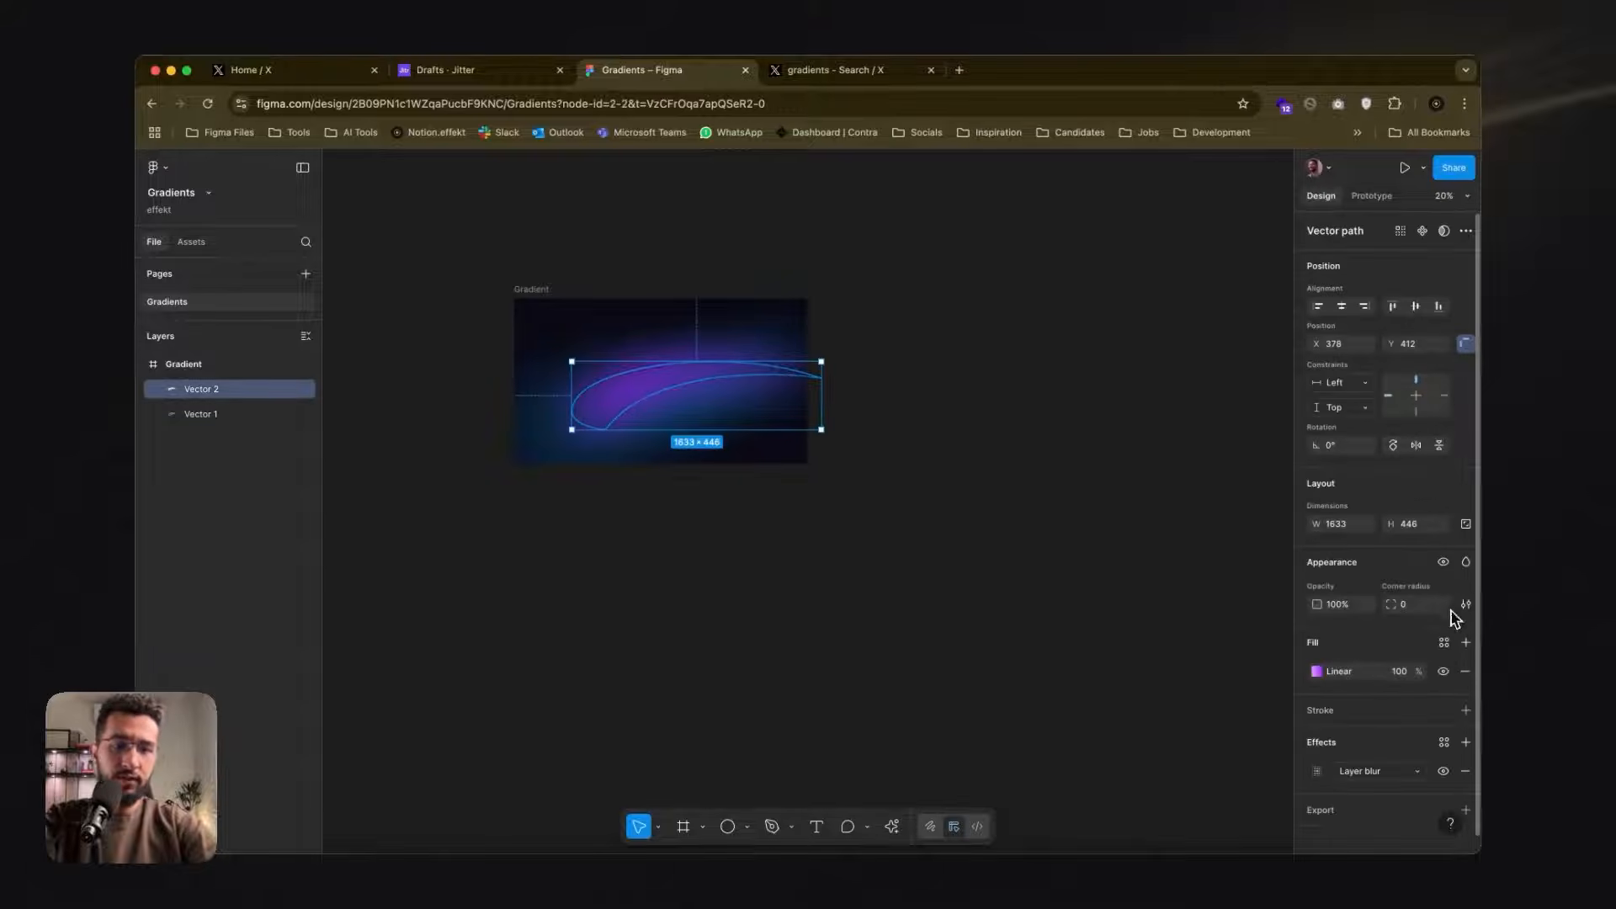
click(1466, 562)
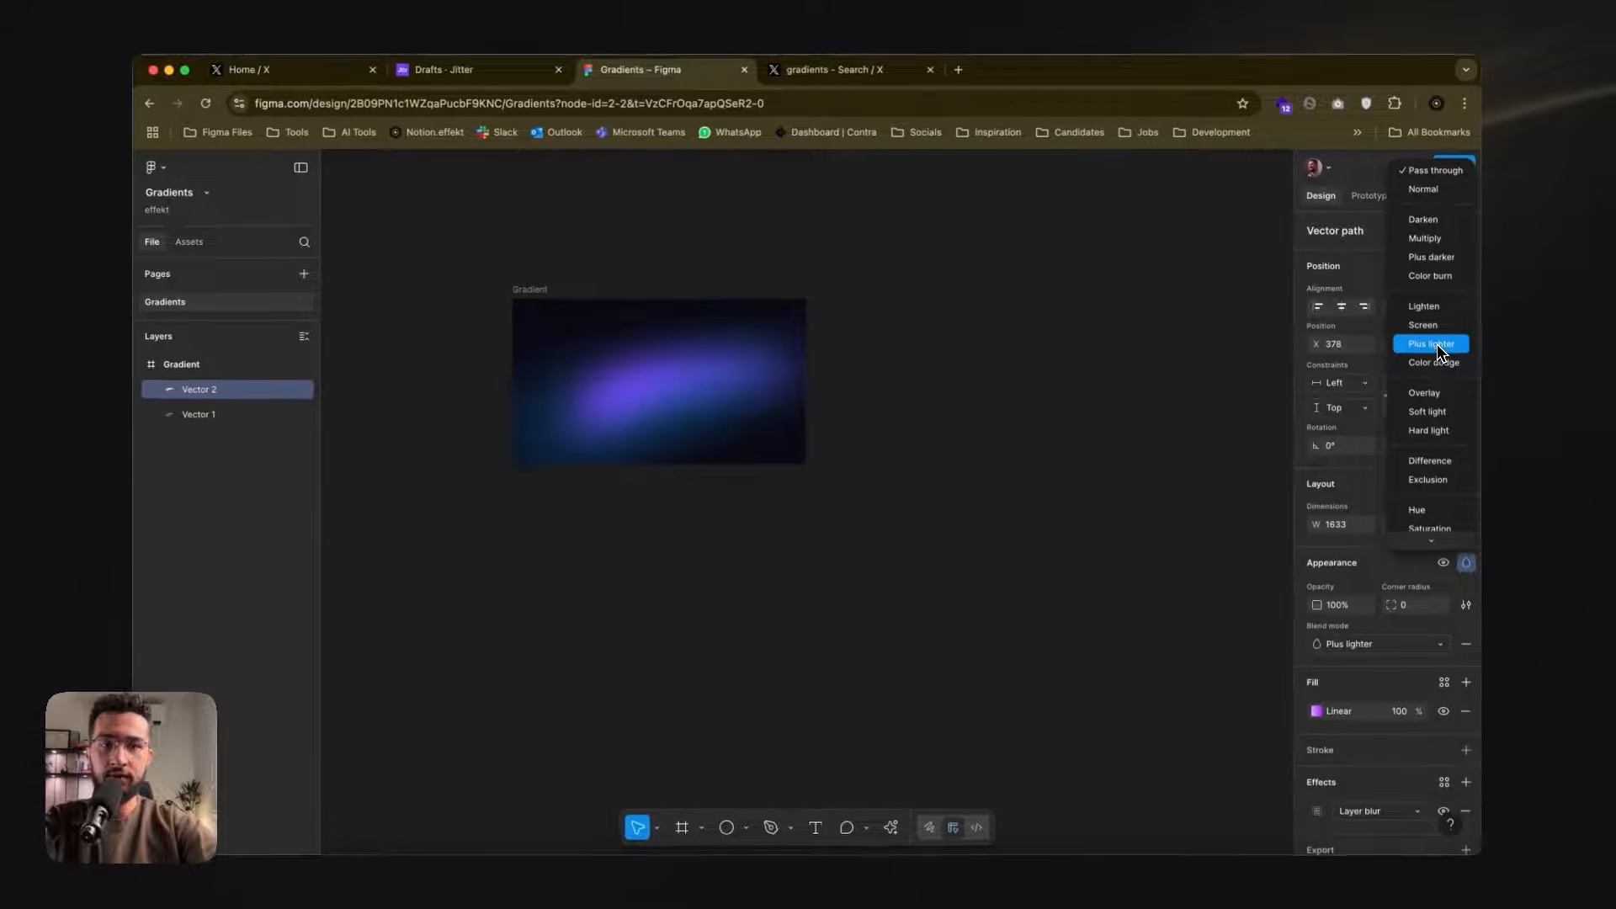
click(1436, 348)
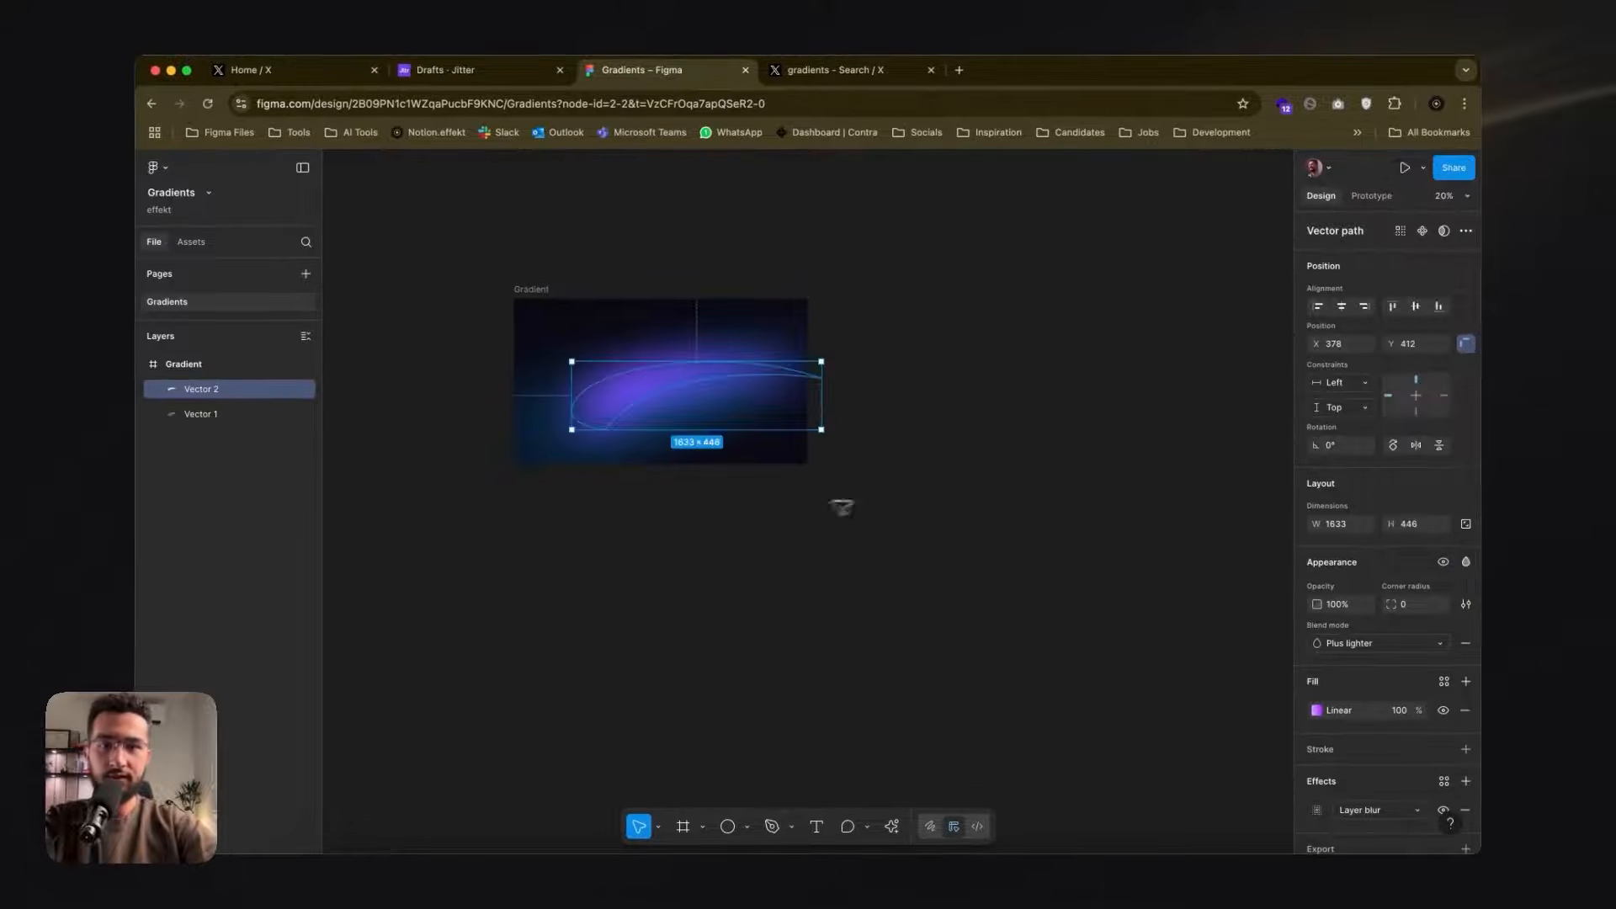
click(699, 536)
key(super+shift+z)
key(super+shift+z)
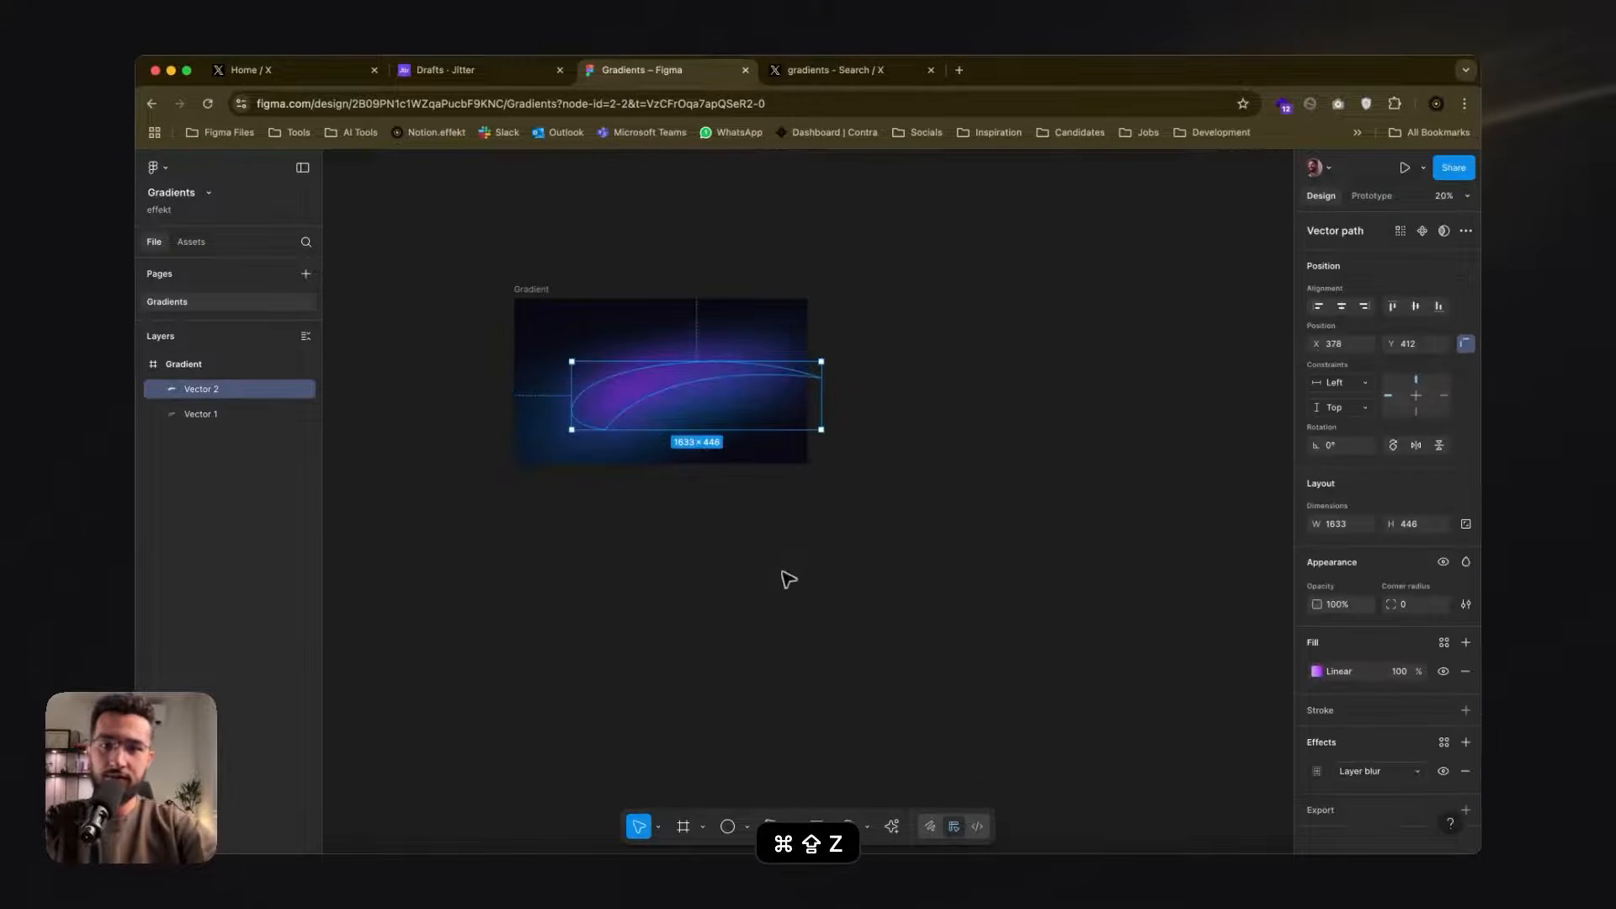
click(792, 582)
- Try different opacities on the purple leaf, ending at 90%
click(646, 389)
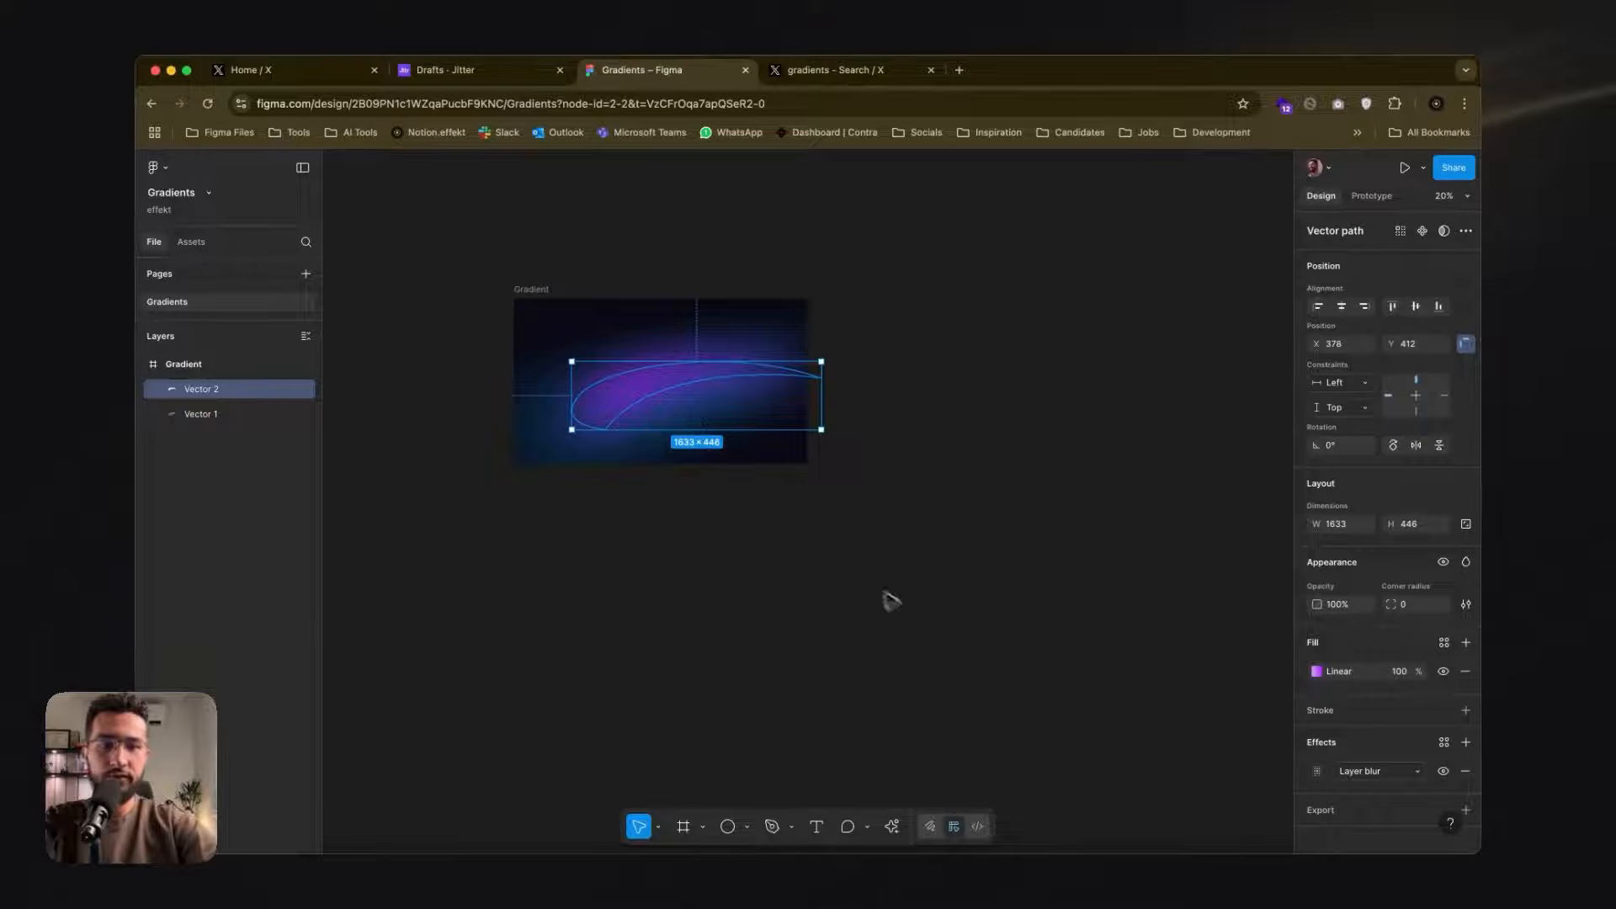
key(8)
key(9)
key(0)
key(9)
- Replace the purple leaf's linear gradient with a solid 9F20F4 fill
click(1324, 682)
click(1319, 673)
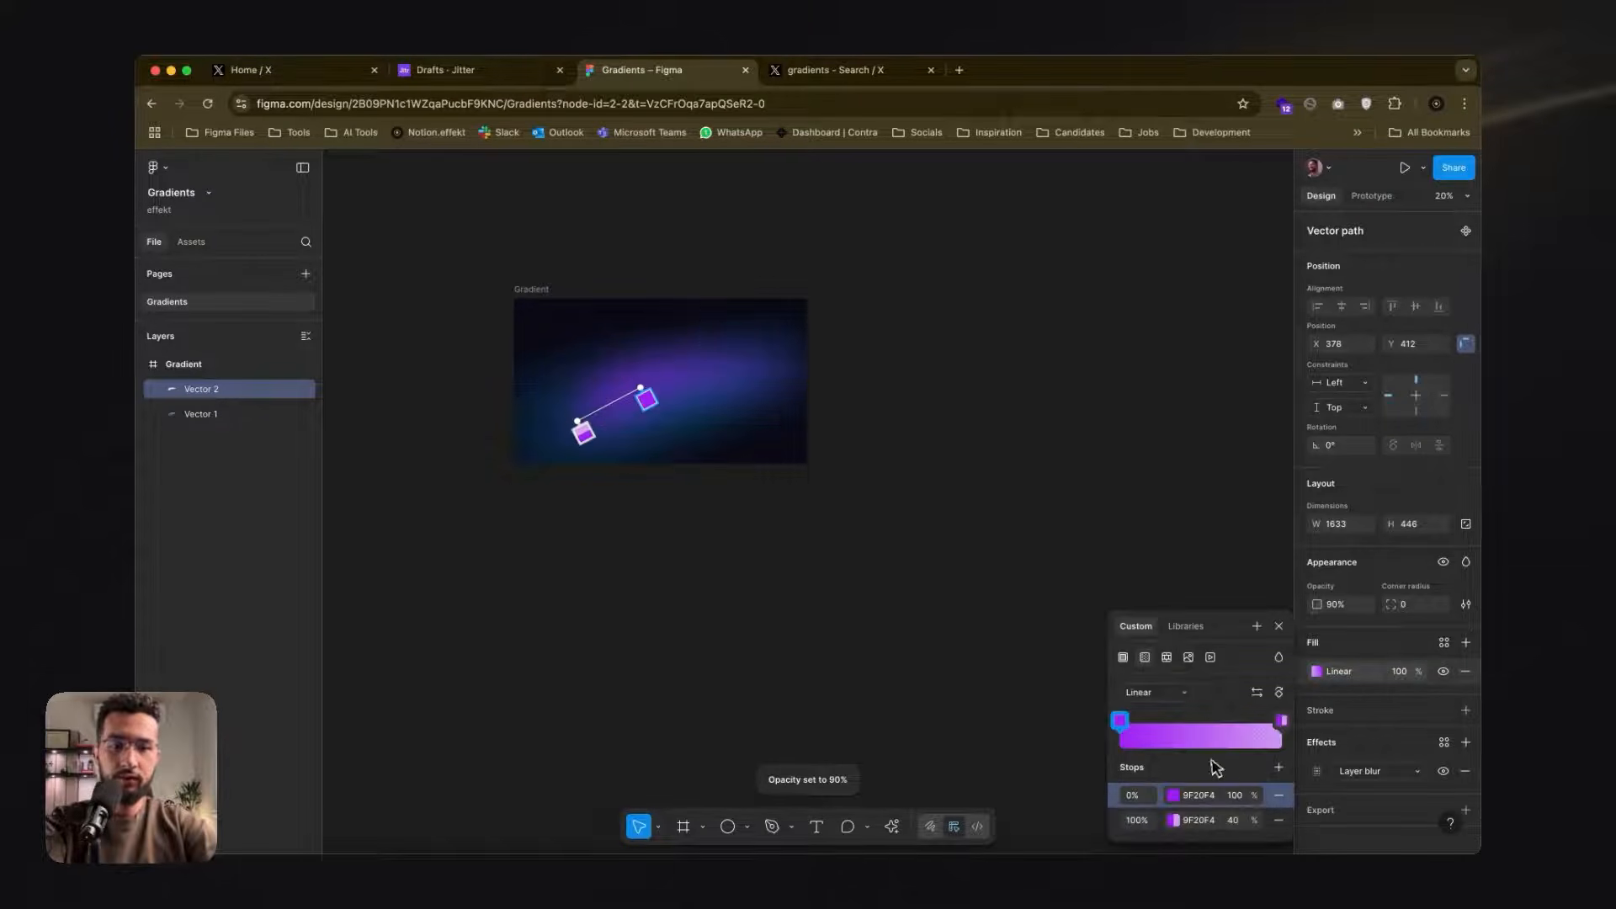
click(1124, 659)
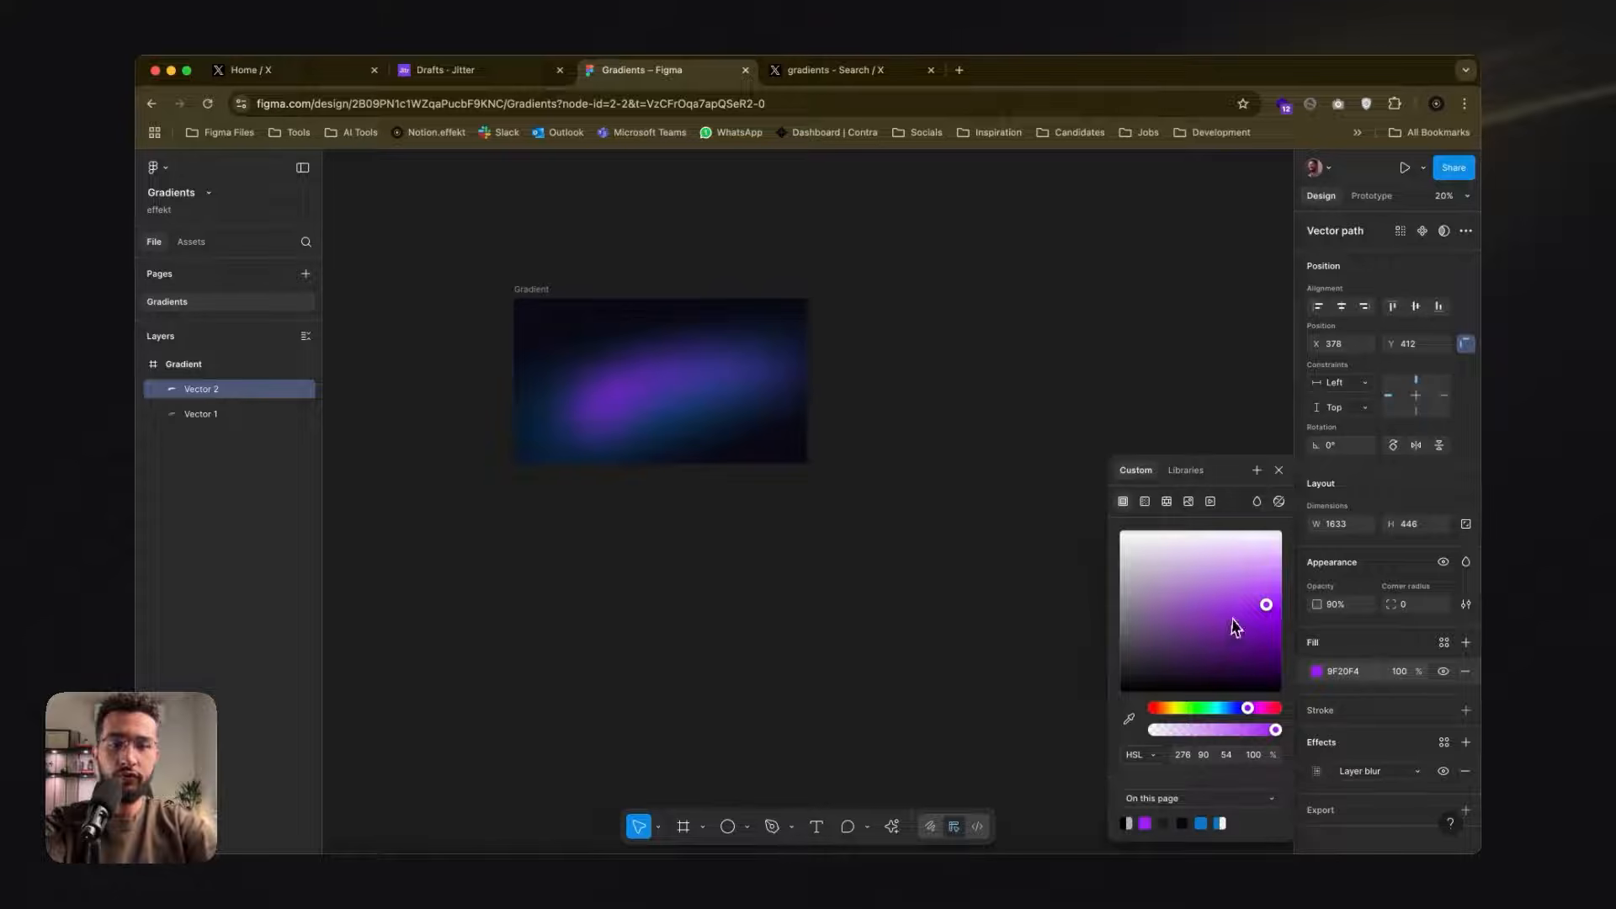
click(1279, 472)
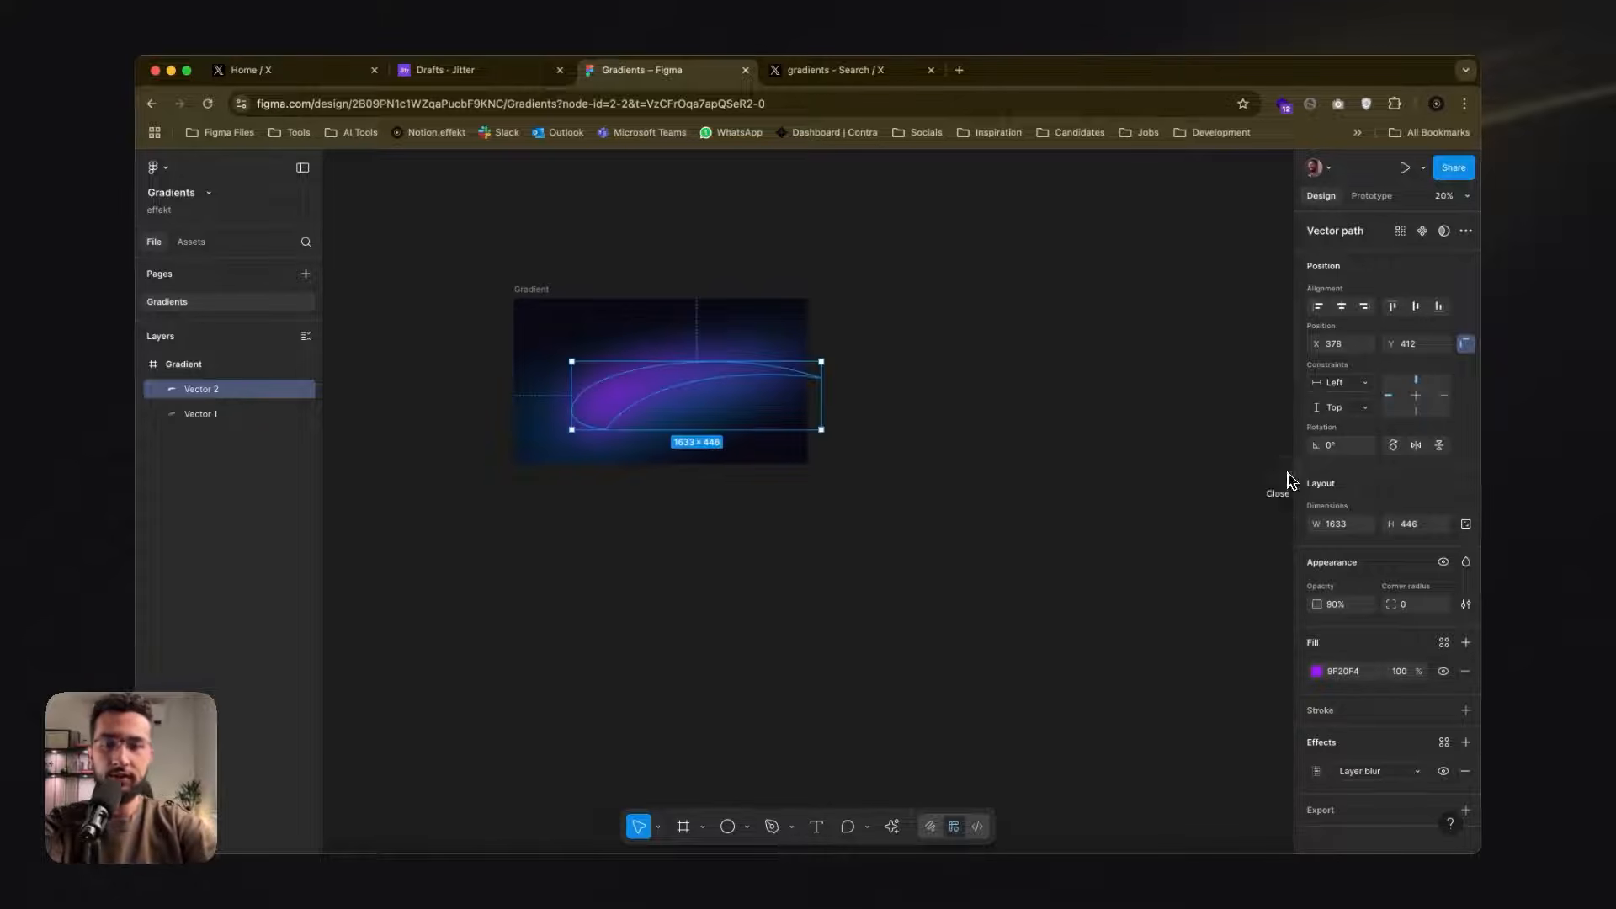
- Set the purple leaf's opacity to 80% and deselect it
key(4)
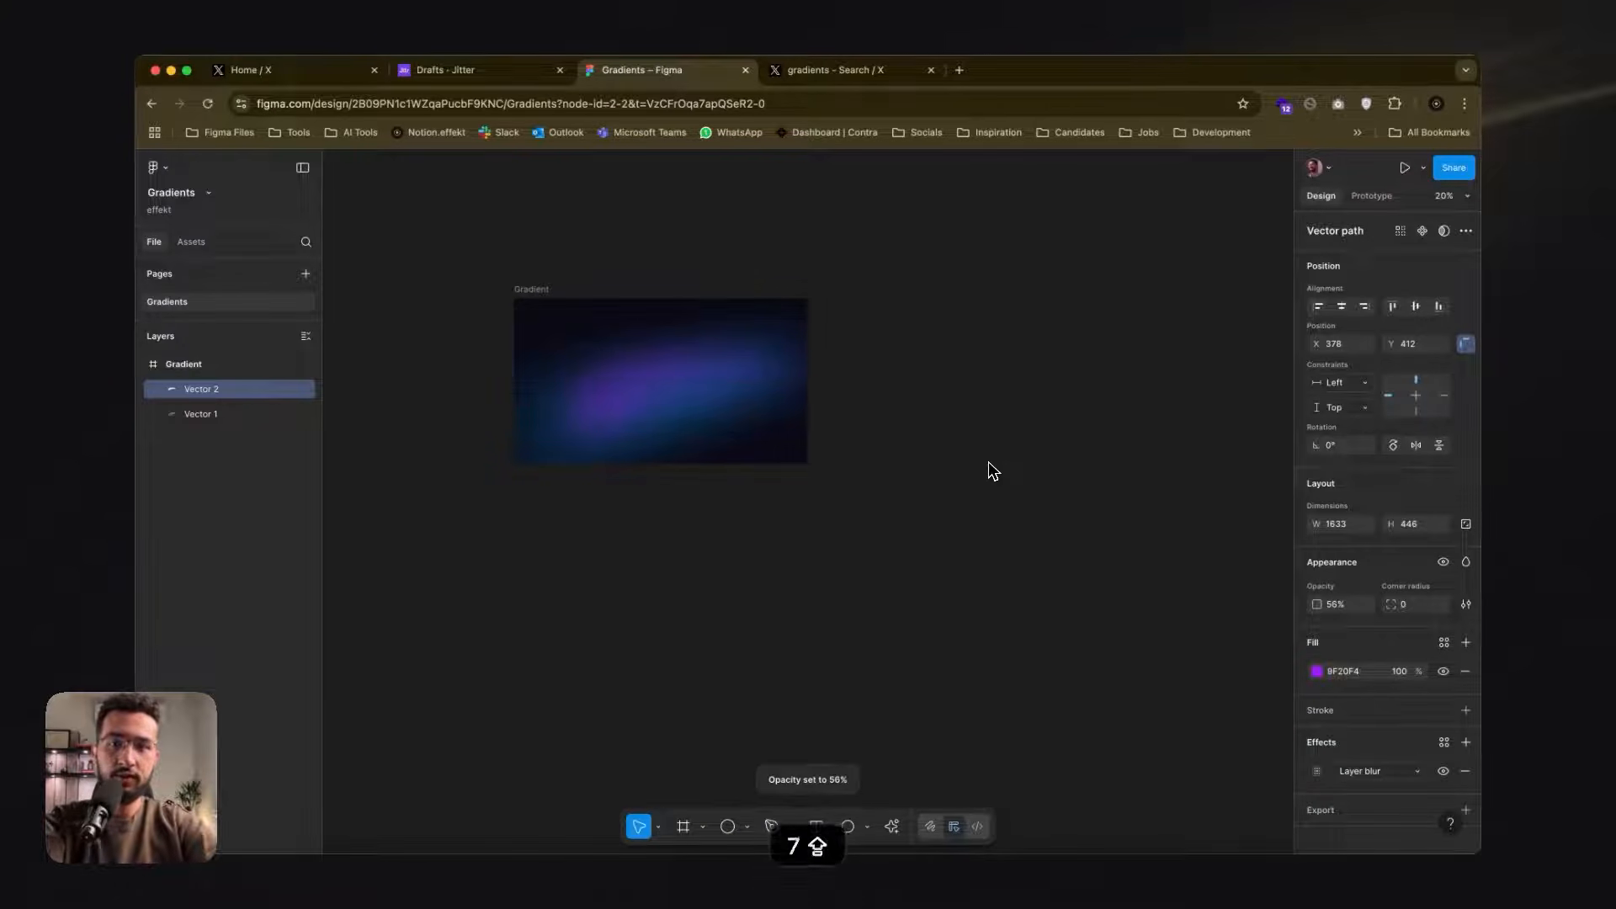
click(1338, 606)
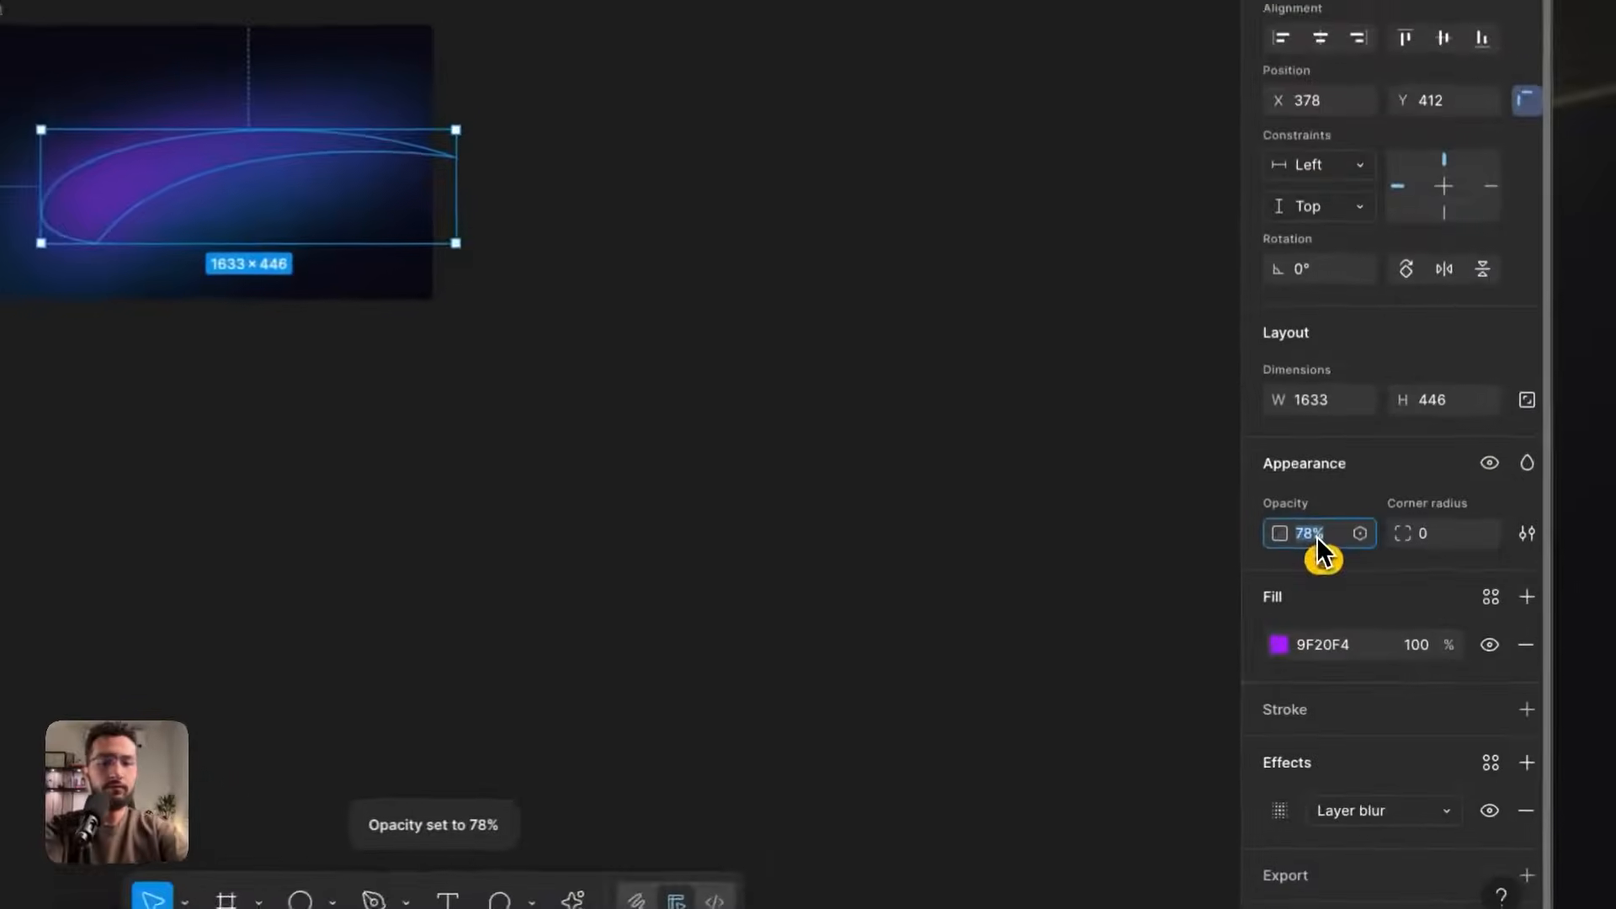
text(80)
key(Return)
click(692, 464)
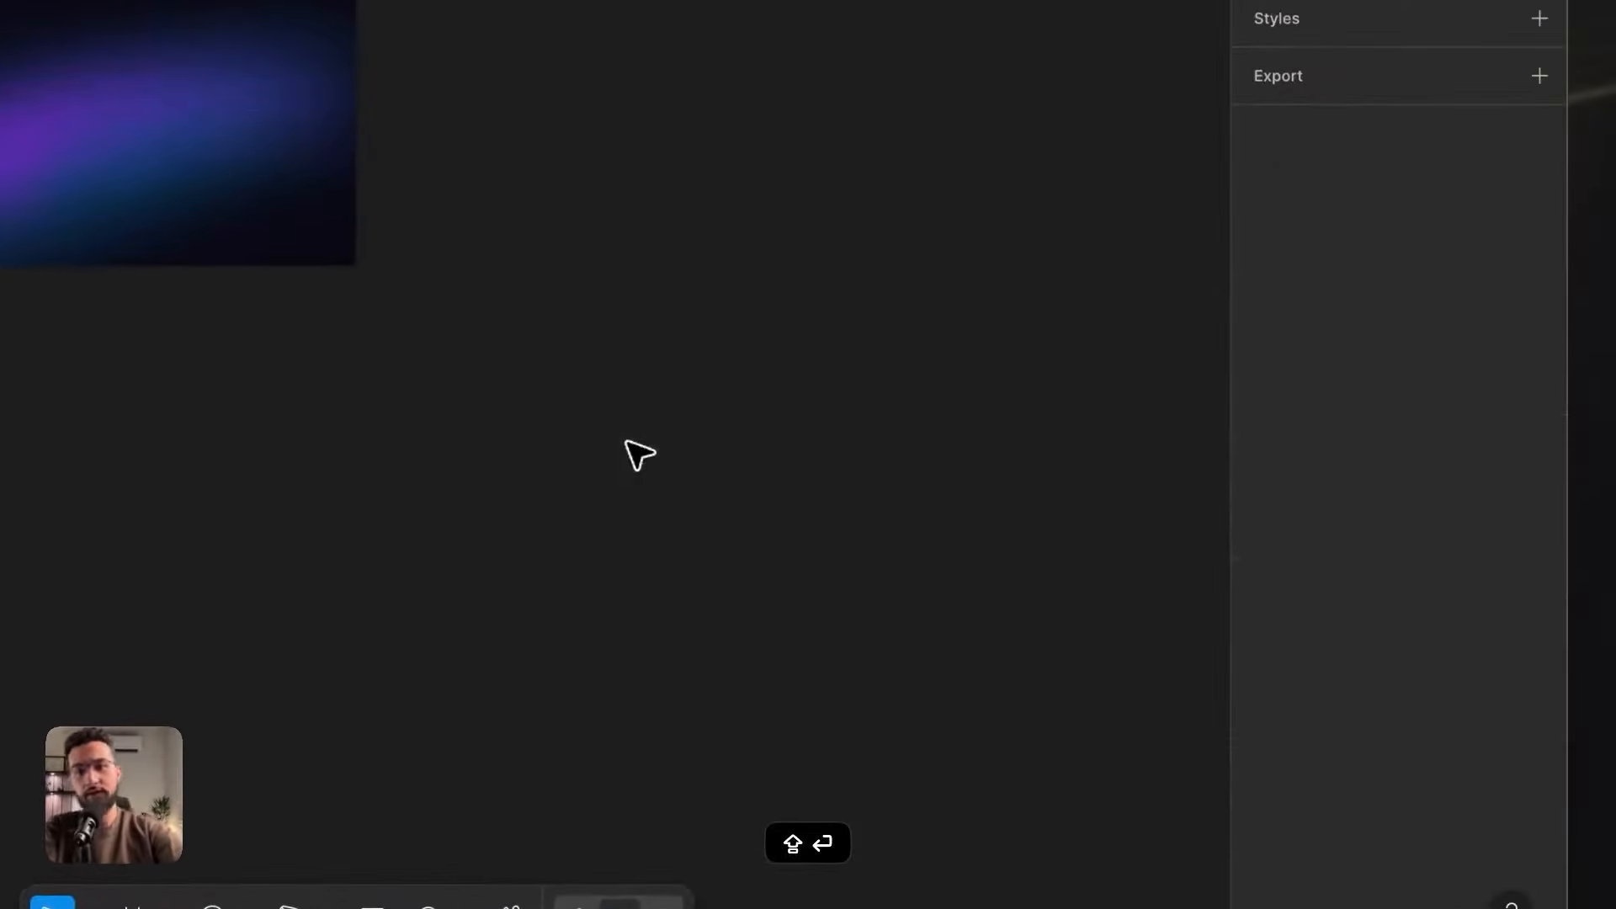
key(super+s)
- Widen the purple leaf to about 2052 px, extending it past the frame's right edge while keeping its height
click(471, 358)
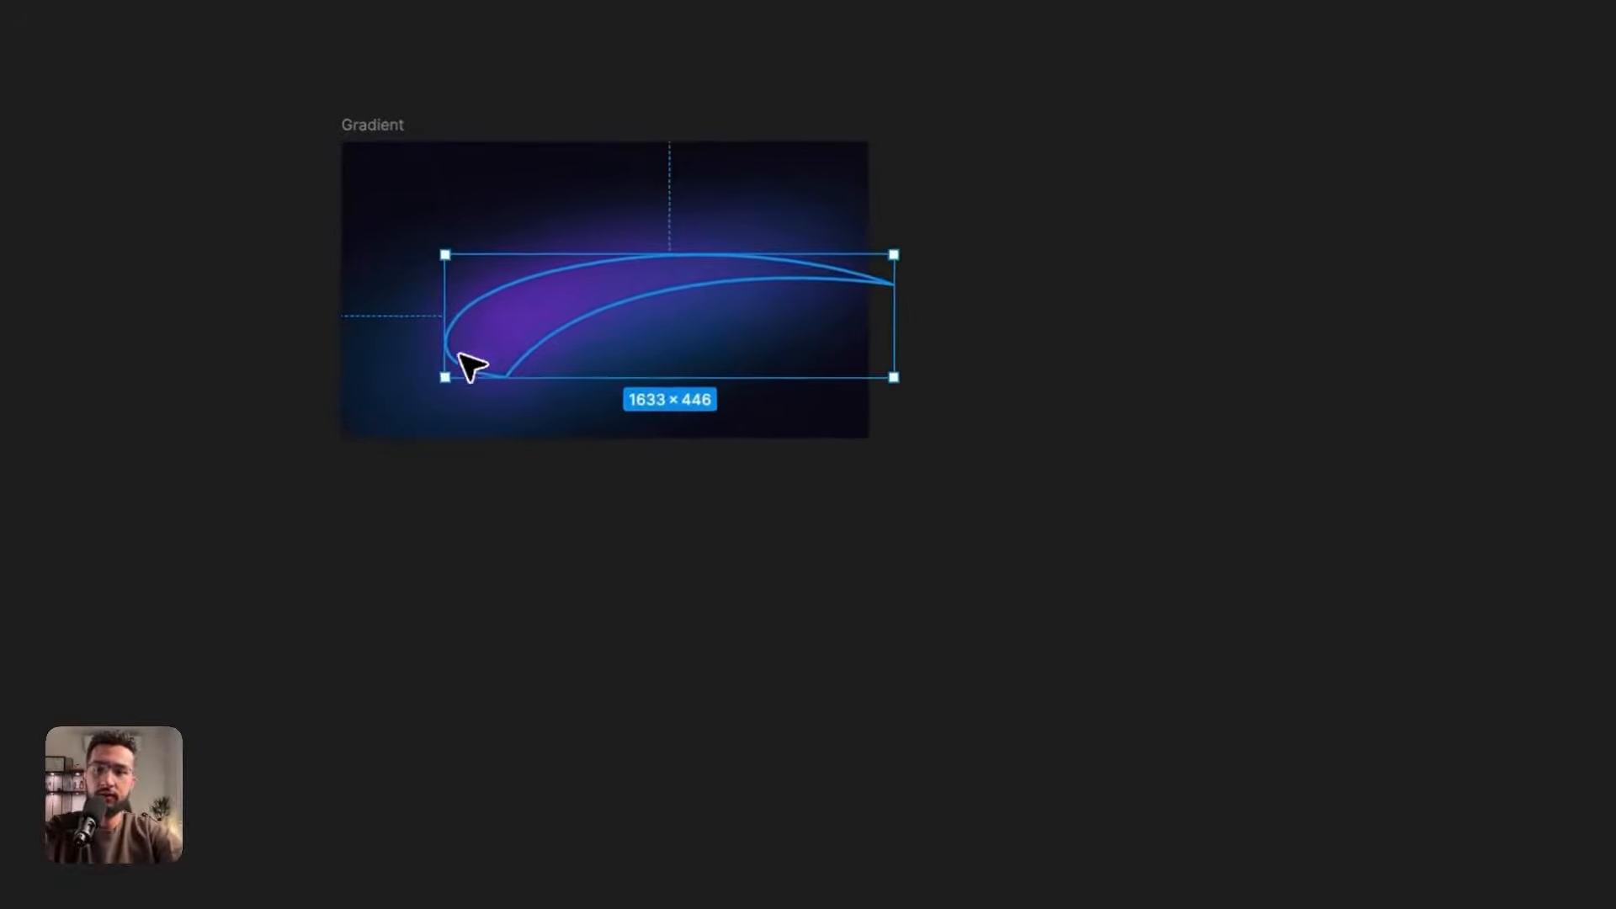
drag(505, 438, 419, 452)
drag(591, 374, 668, 373)
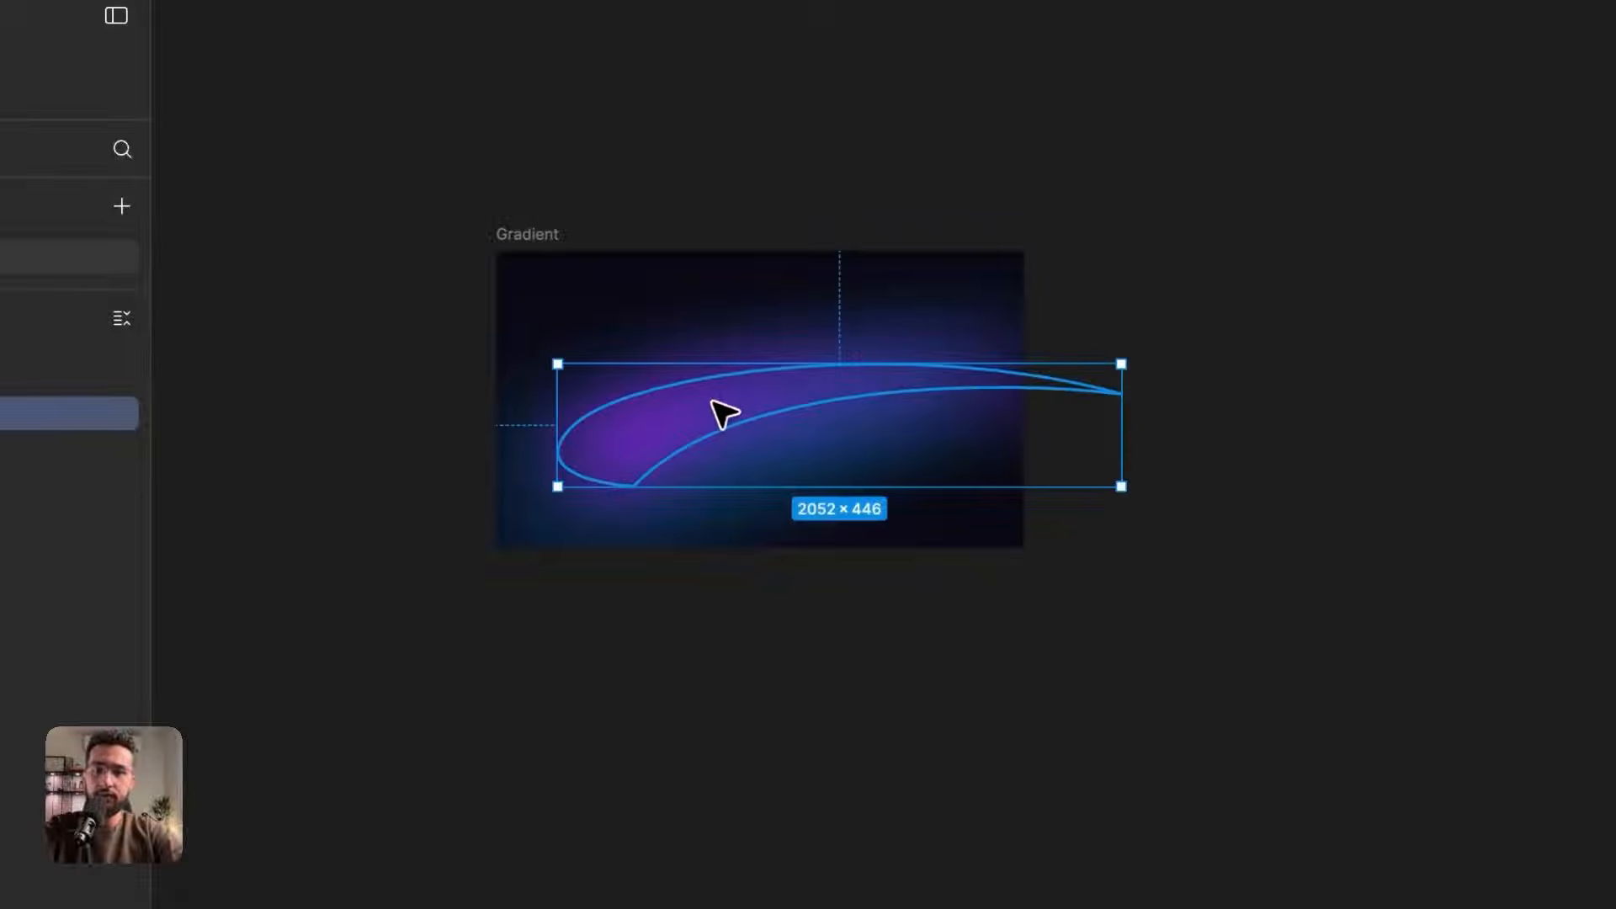
- Edit the leaf's points: move the upper-left point up and right, pull the lower tip toward the frame's lower-left corner, and realign the tip's handle
double_click(703, 421)
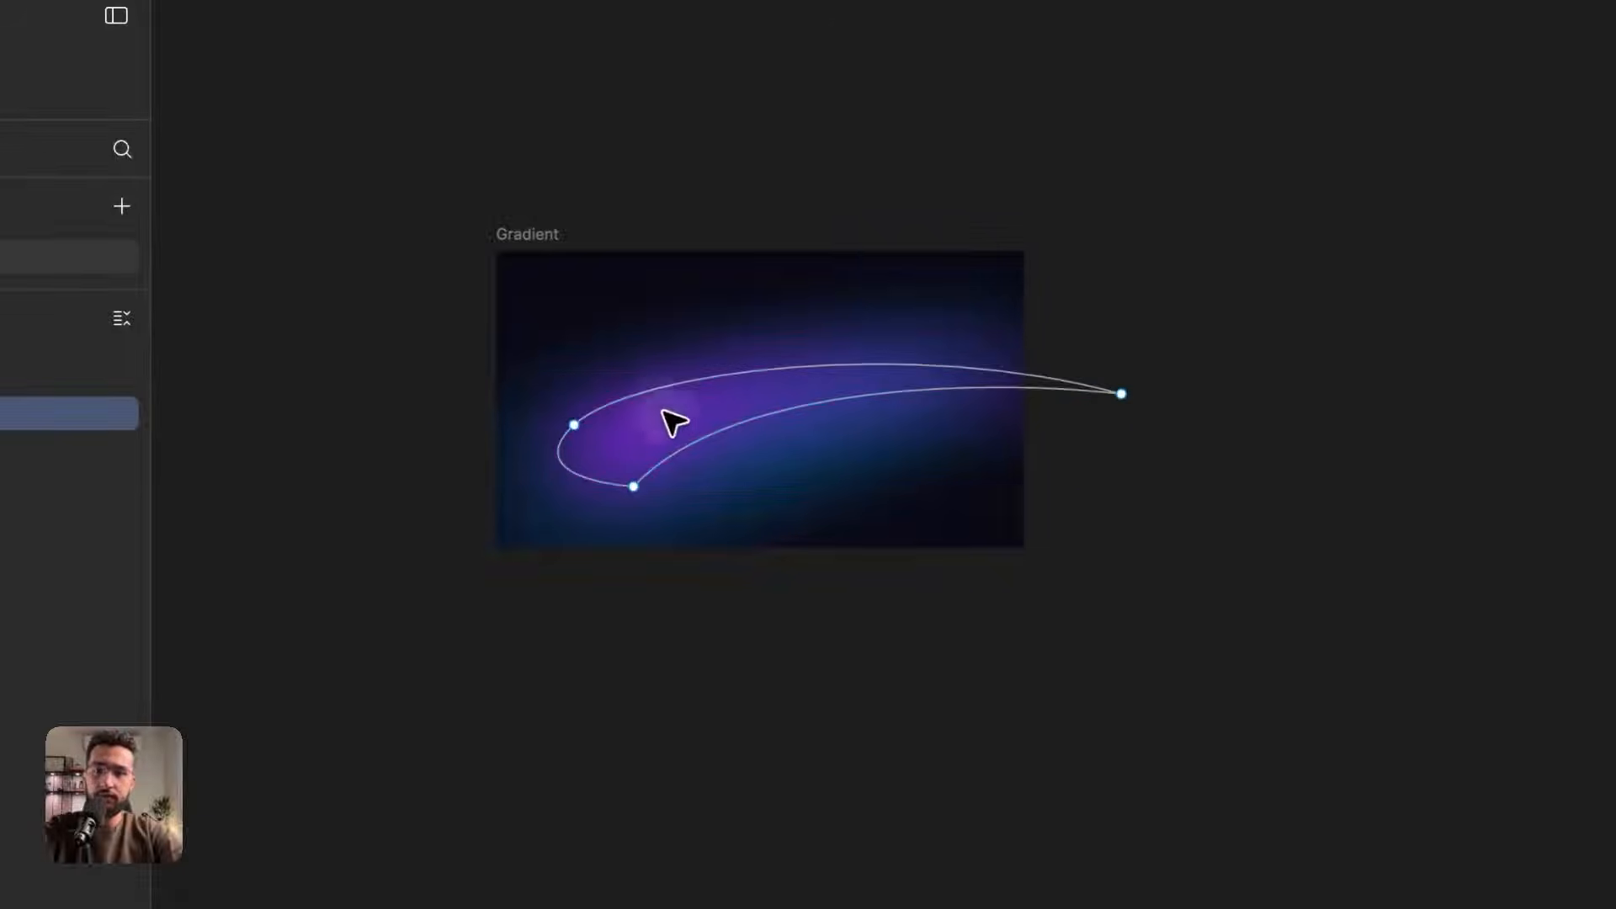
drag(574, 425, 692, 380)
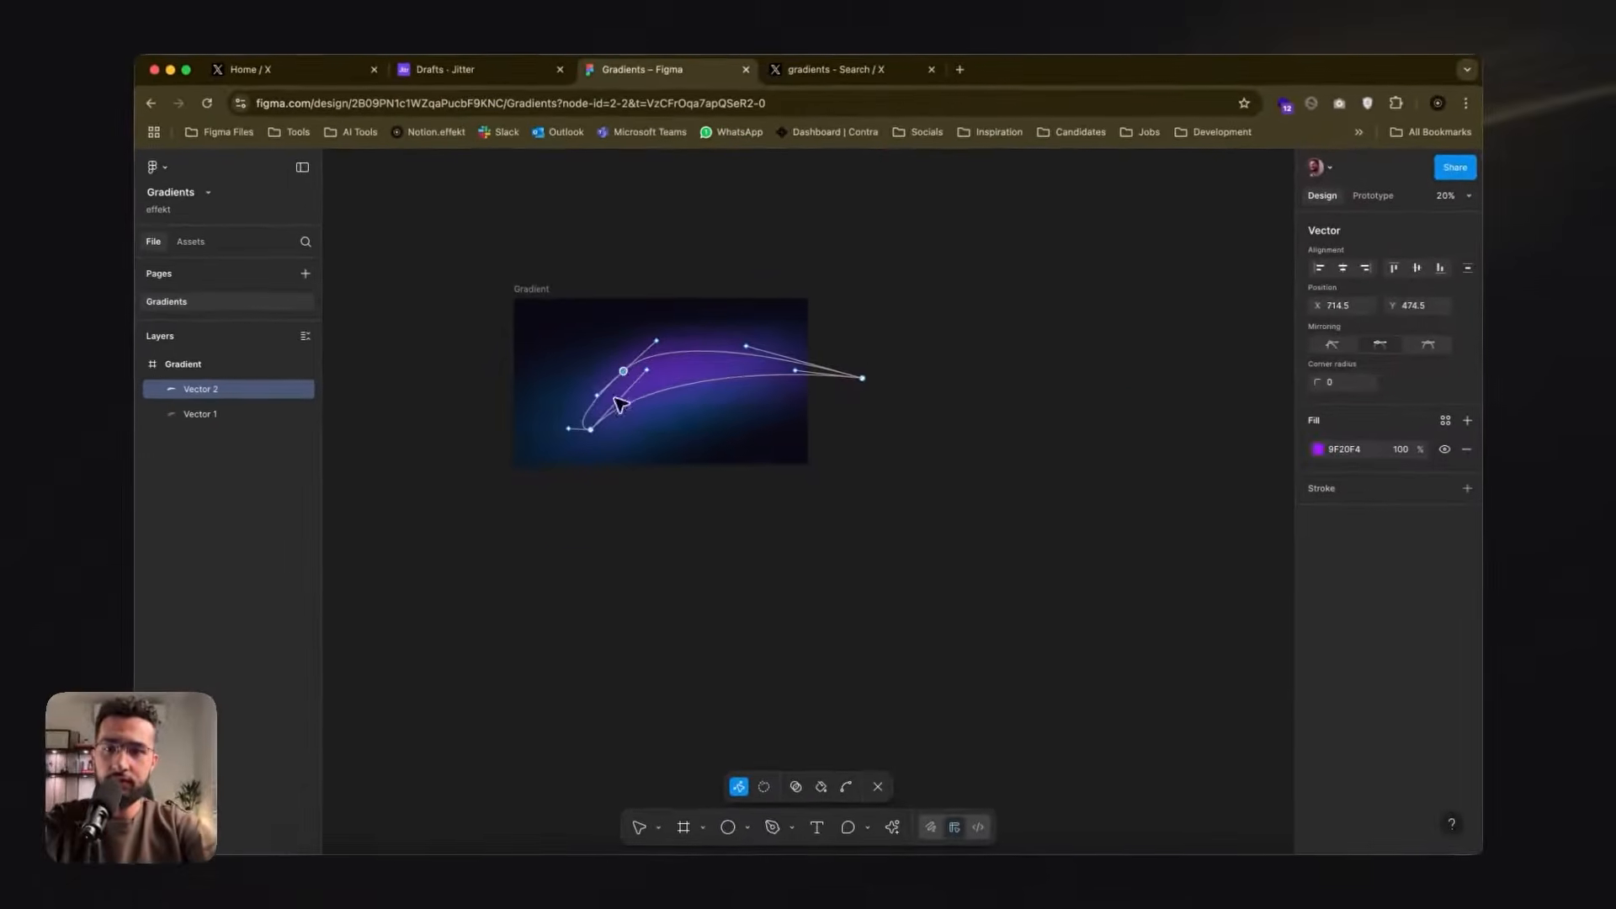
drag(591, 429, 556, 443)
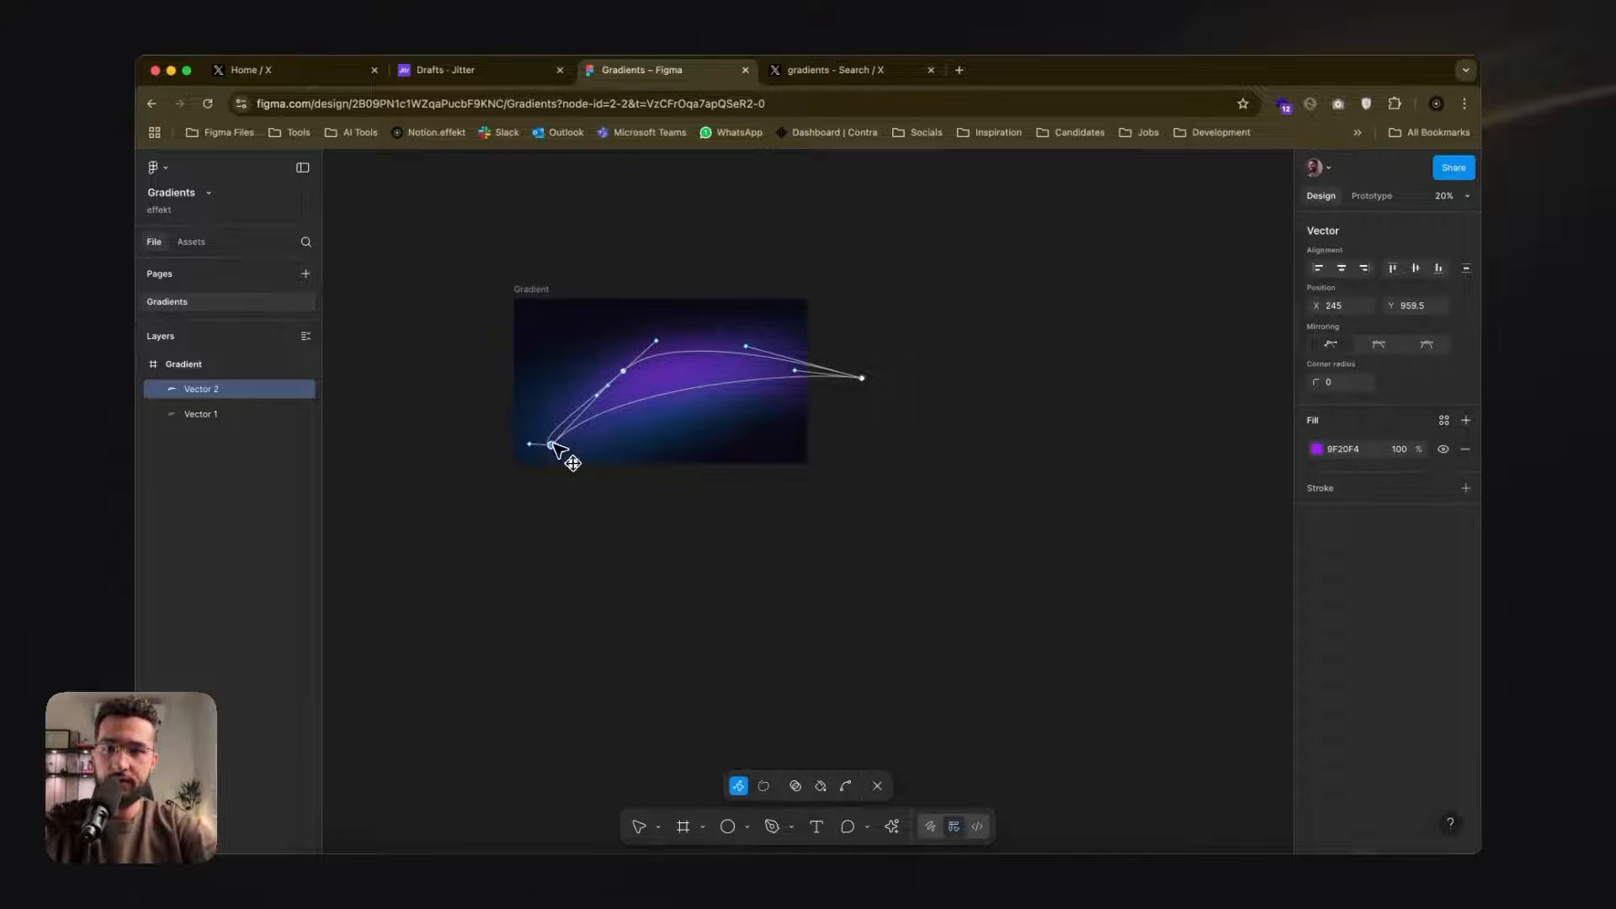
drag(627, 369, 612, 389)
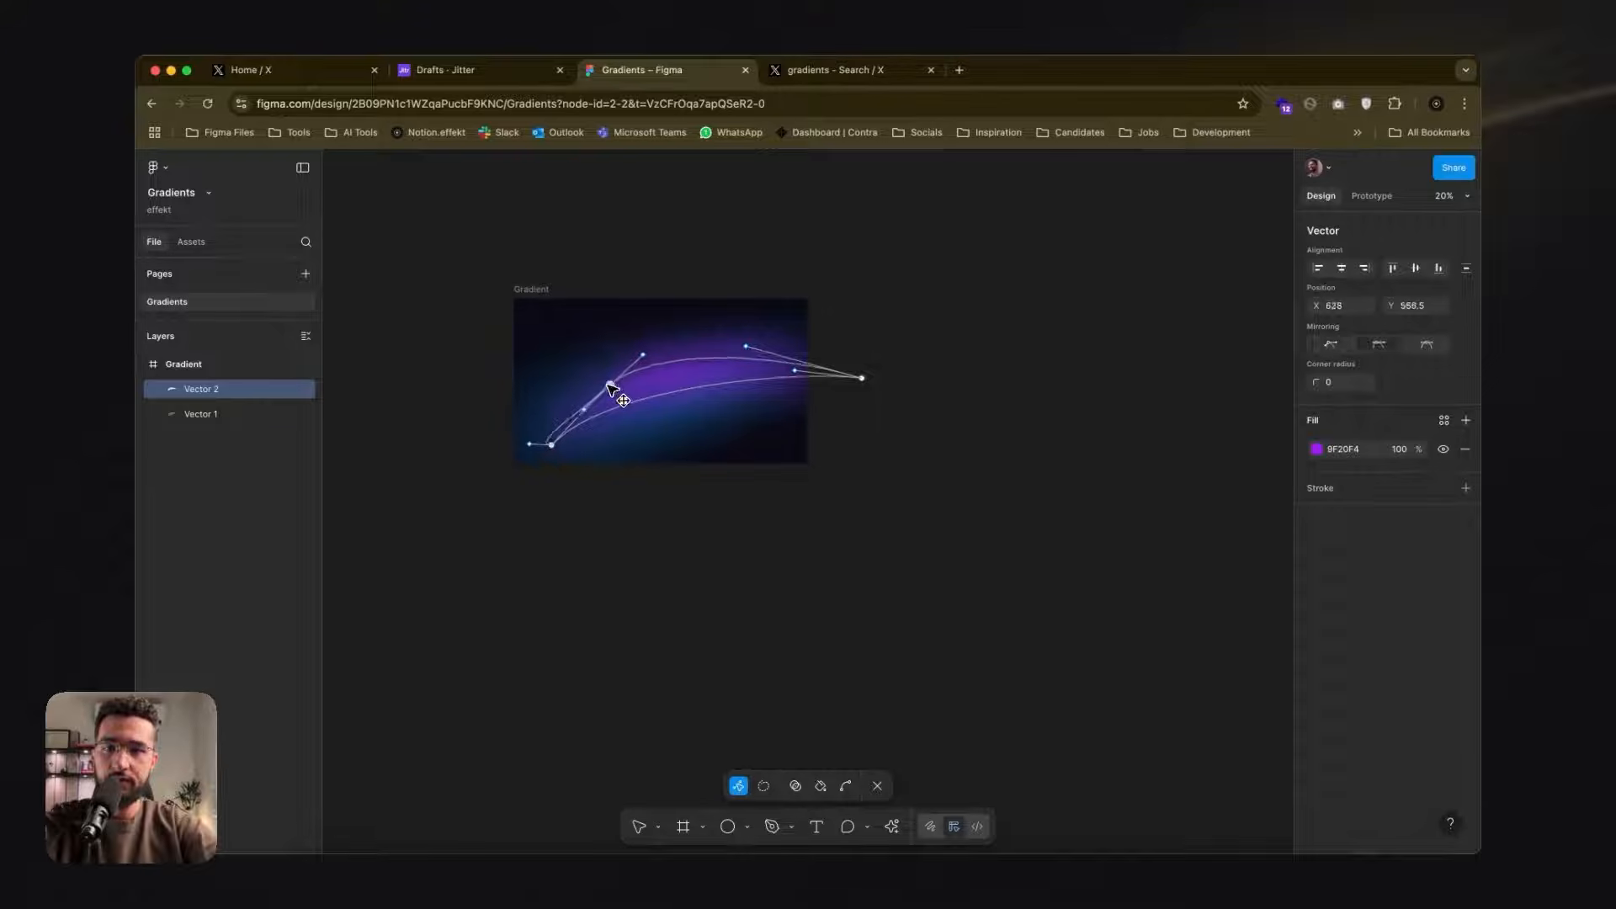
drag(529, 445, 572, 419)
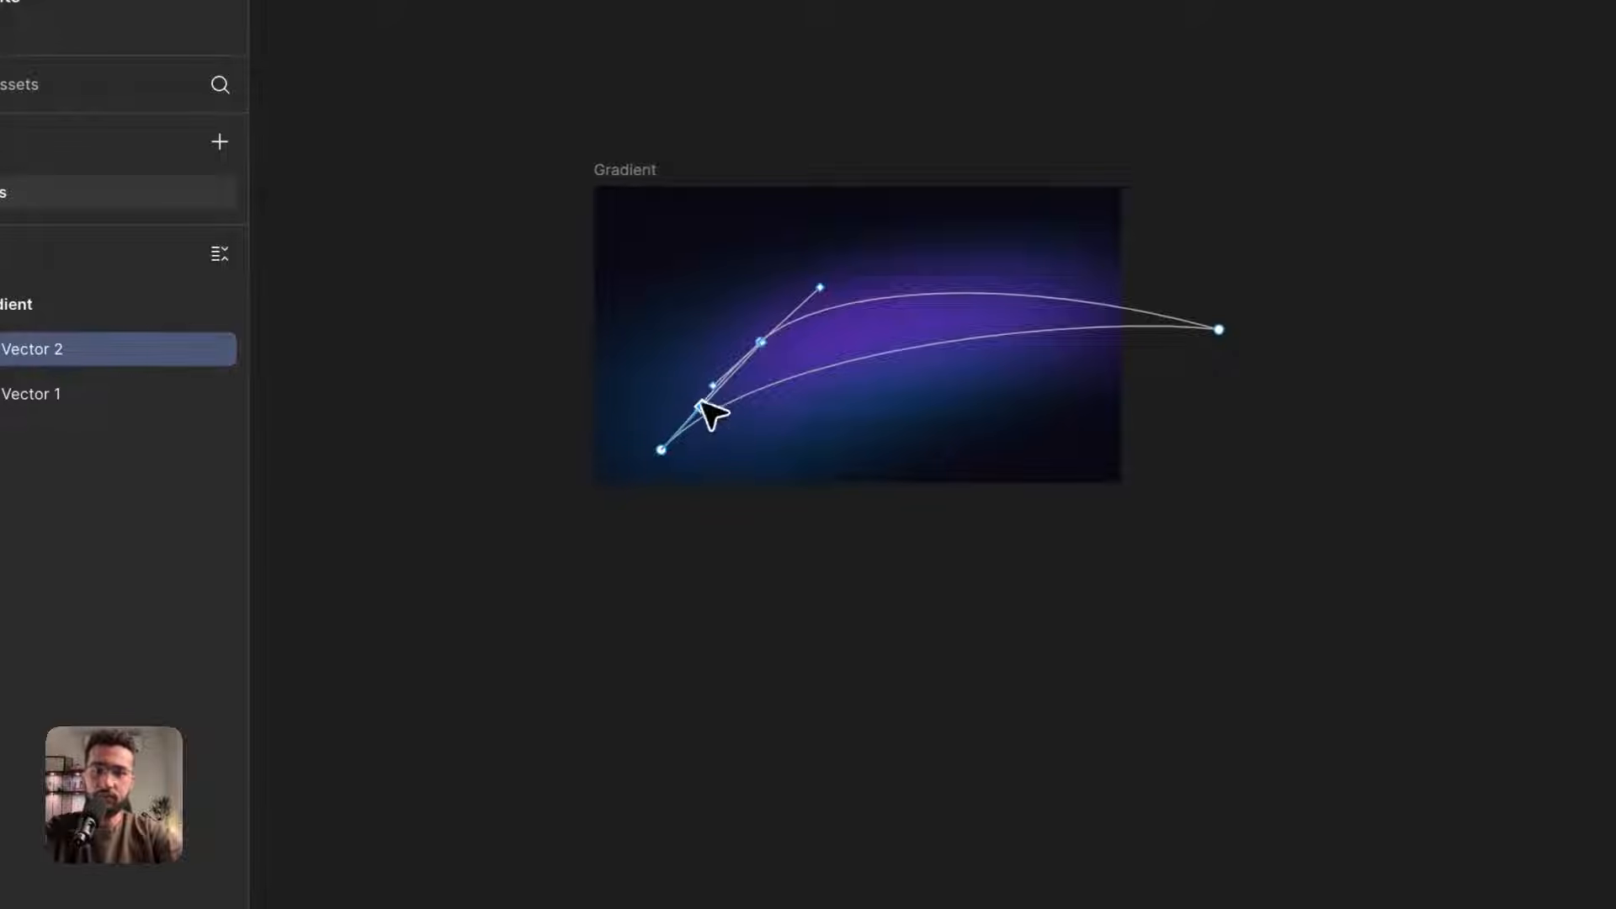
- Shift the leaf's upper point up and right, extend its lower-left tip outward, and smooth the handles into a shape about 2116 × 607
scroll(768, 337, up, 5)
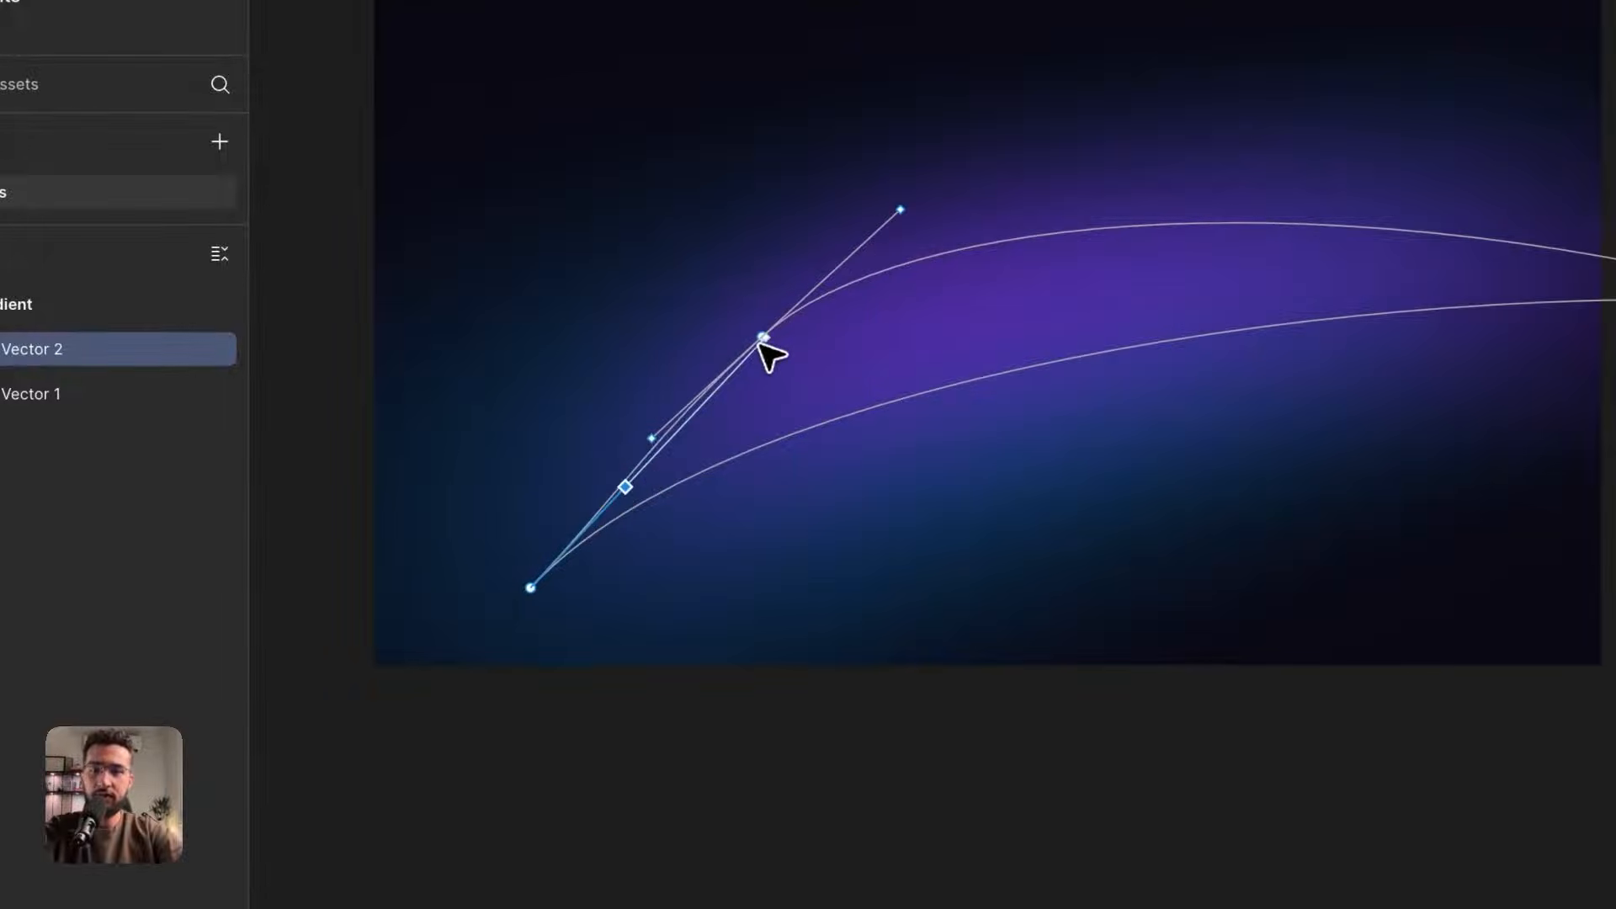
drag(900, 207, 900, 264)
drag(764, 337, 931, 263)
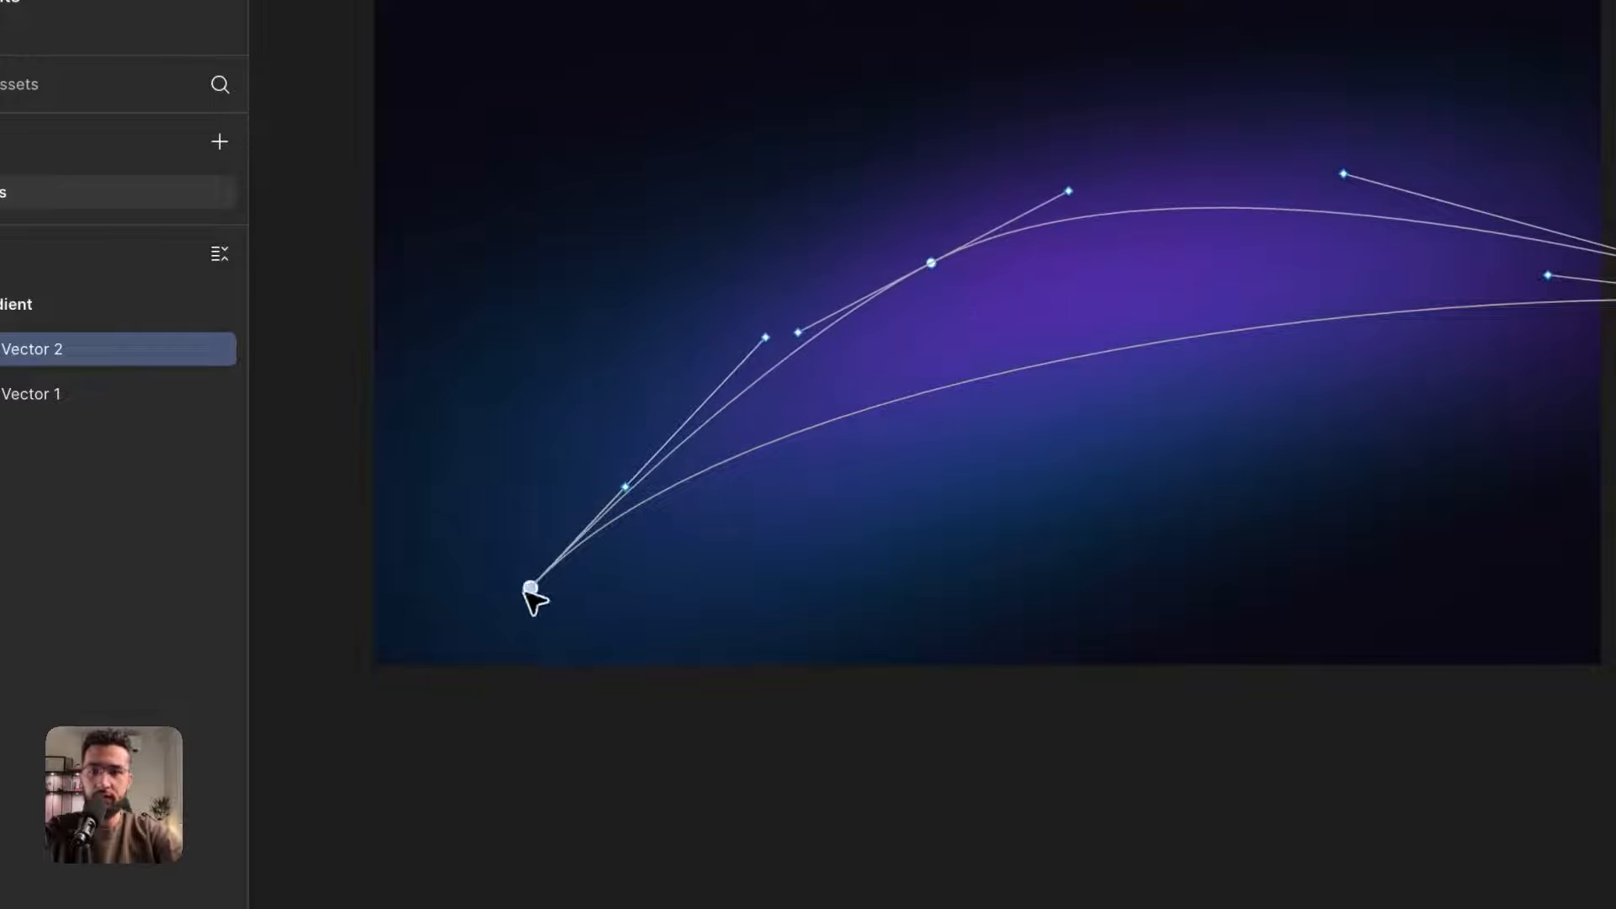
drag(530, 588, 475, 595)
drag(711, 345, 775, 423)
double_click(1078, 904)
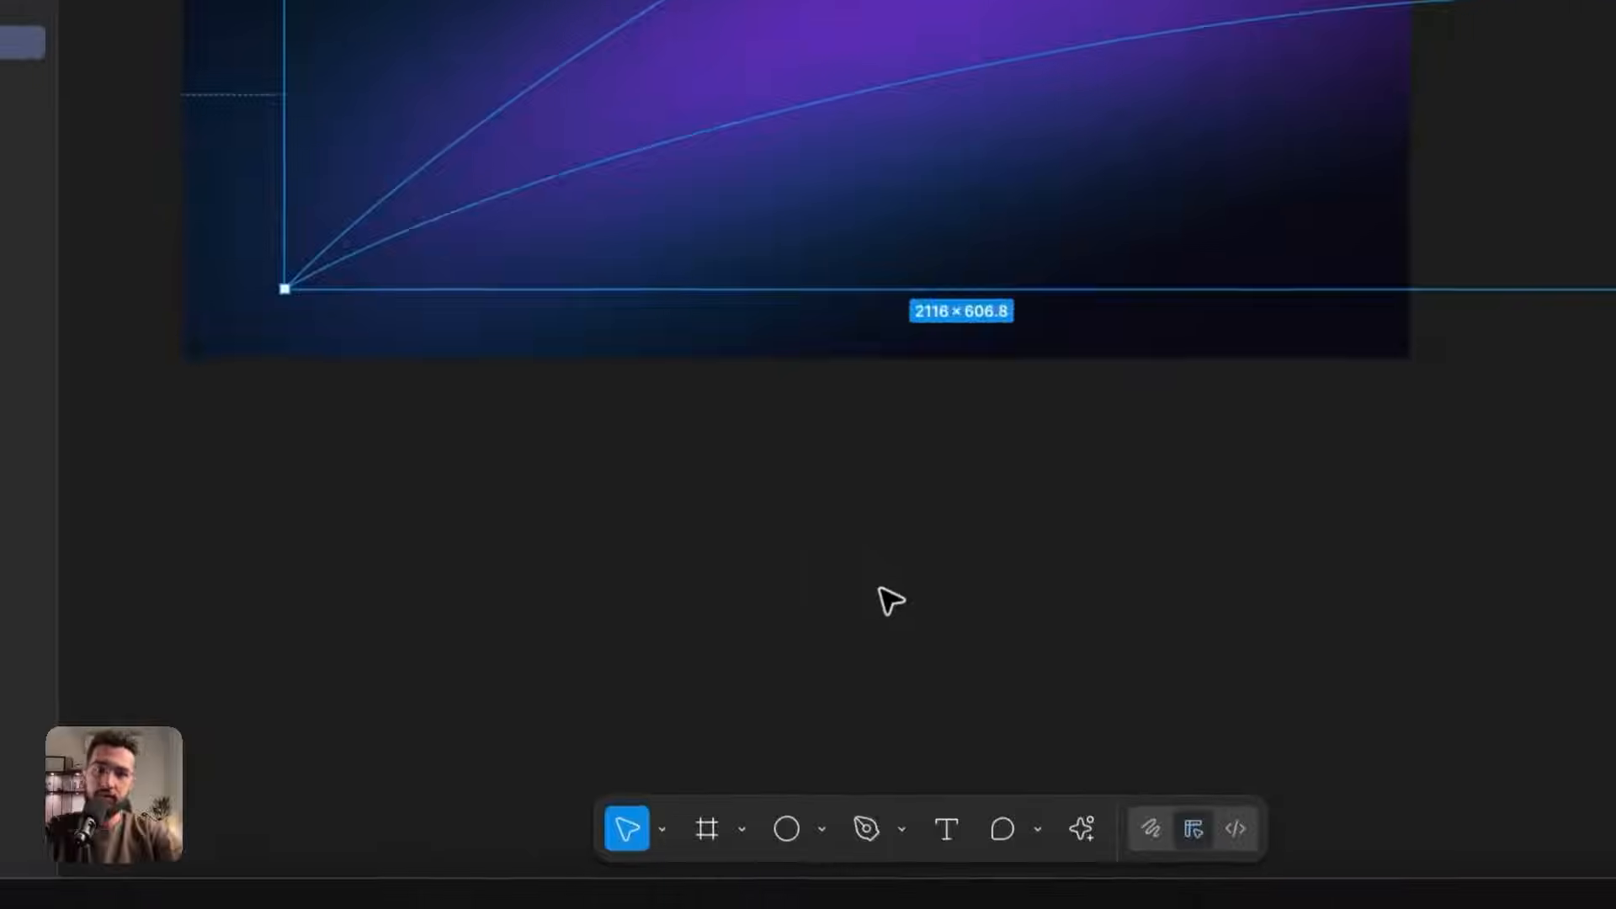
click(1078, 905)
- Move the whole purple leaf up and right within the frame to X 110, Y 326
scroll(1067, 897, down, 6)
click(796, 581)
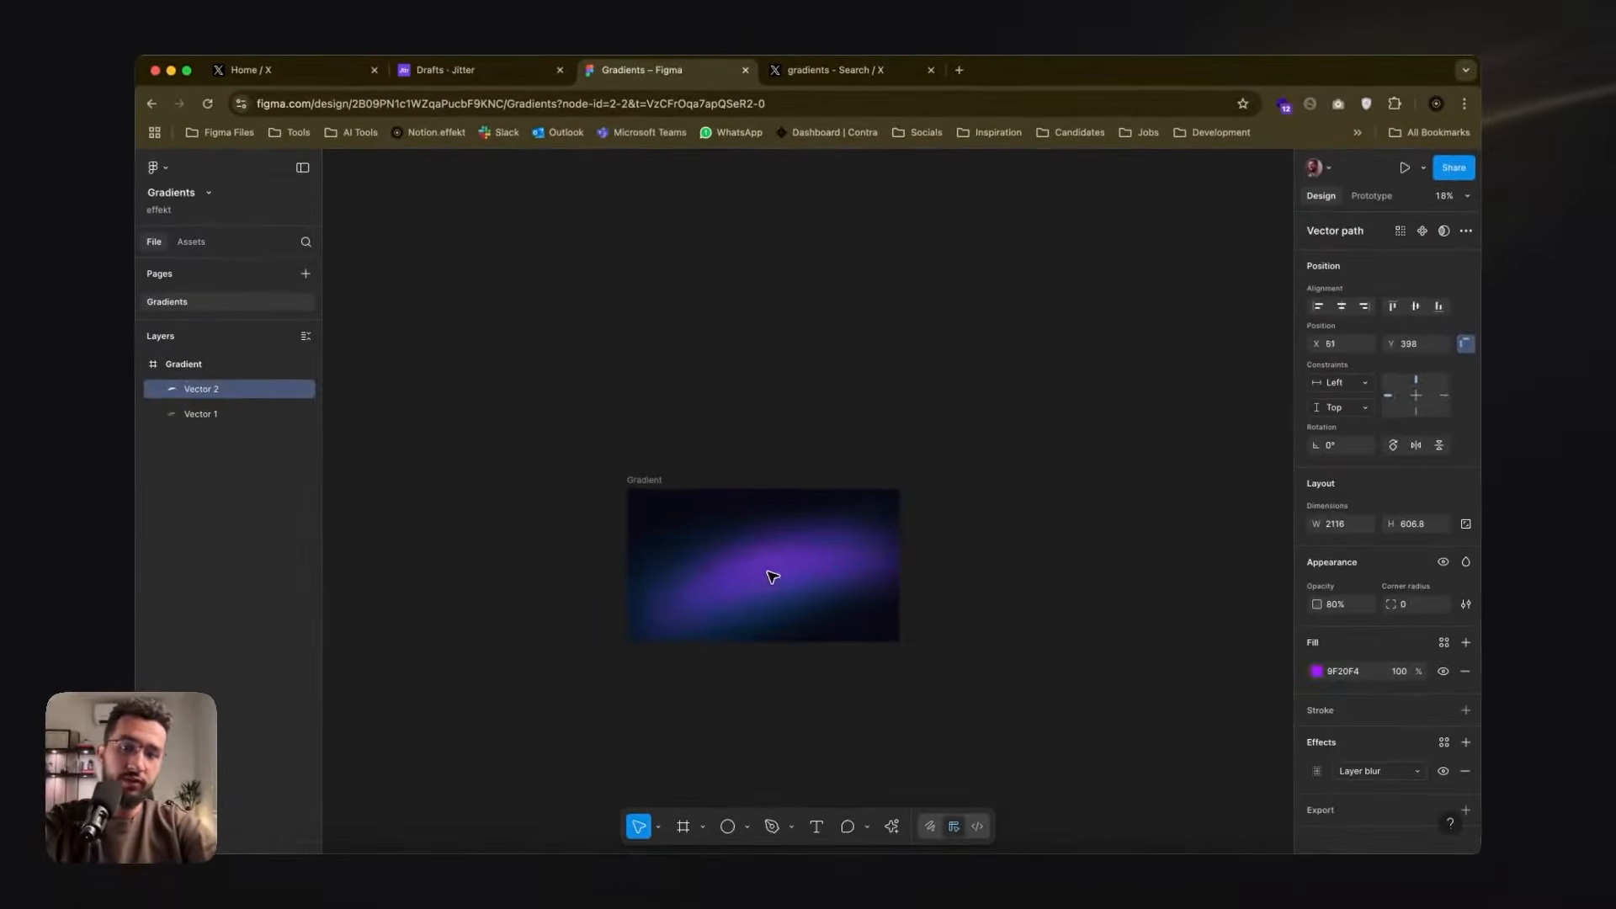
drag(771, 563, 771, 563)
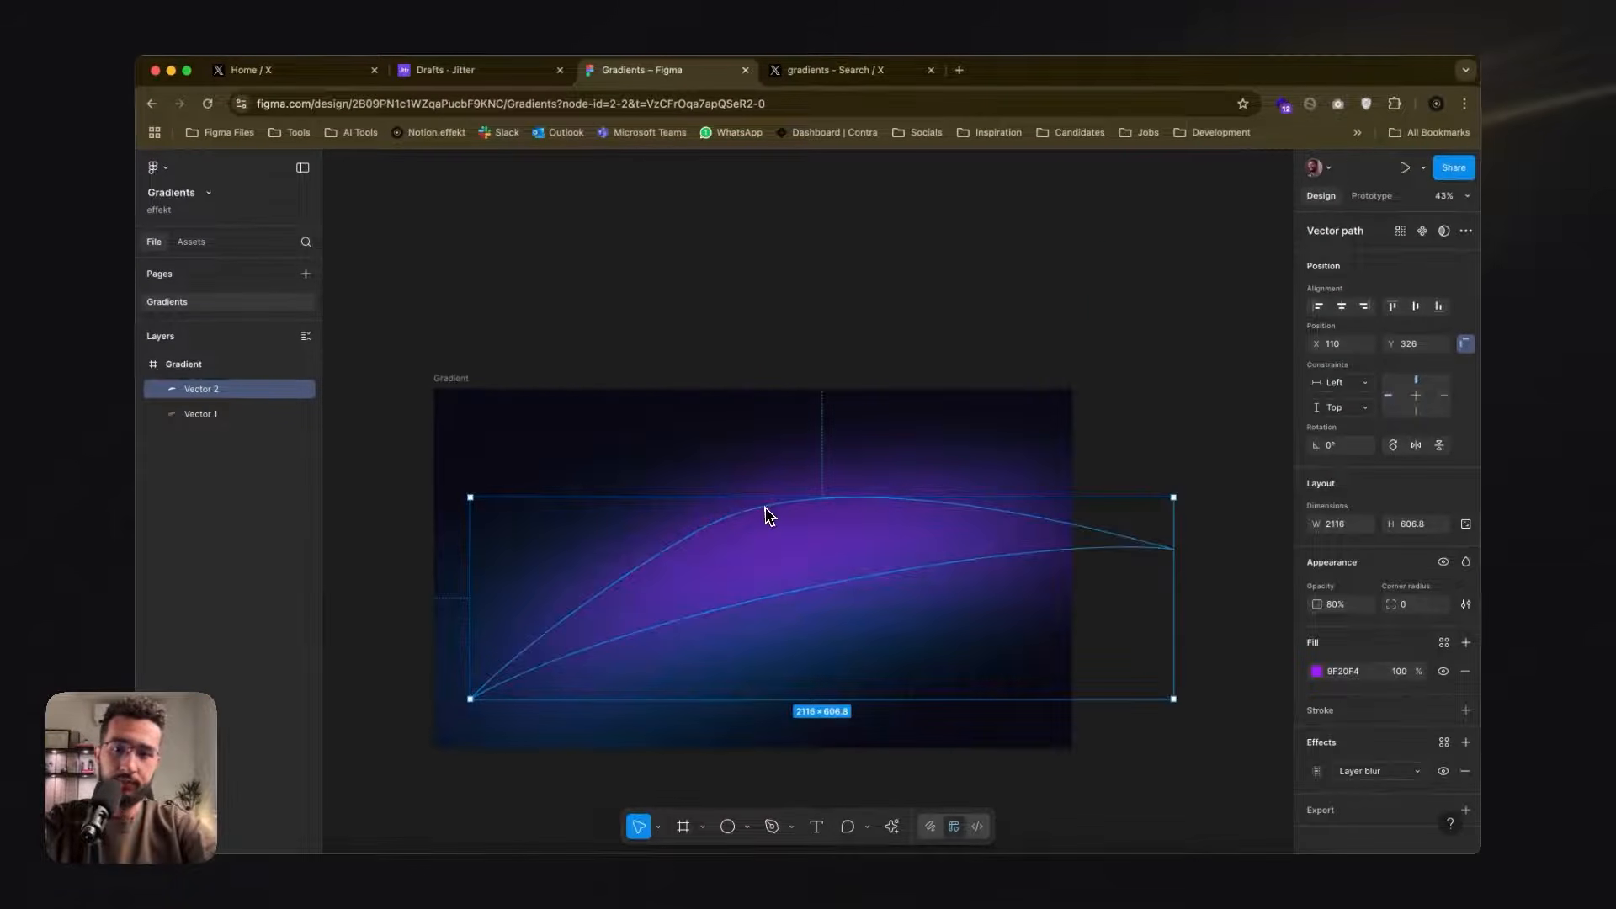
- Lower the point on the leaf's upper edge slightly, finish point editing, and deselect the leaf
double_click(762, 508)
drag(709, 528, 714, 540)
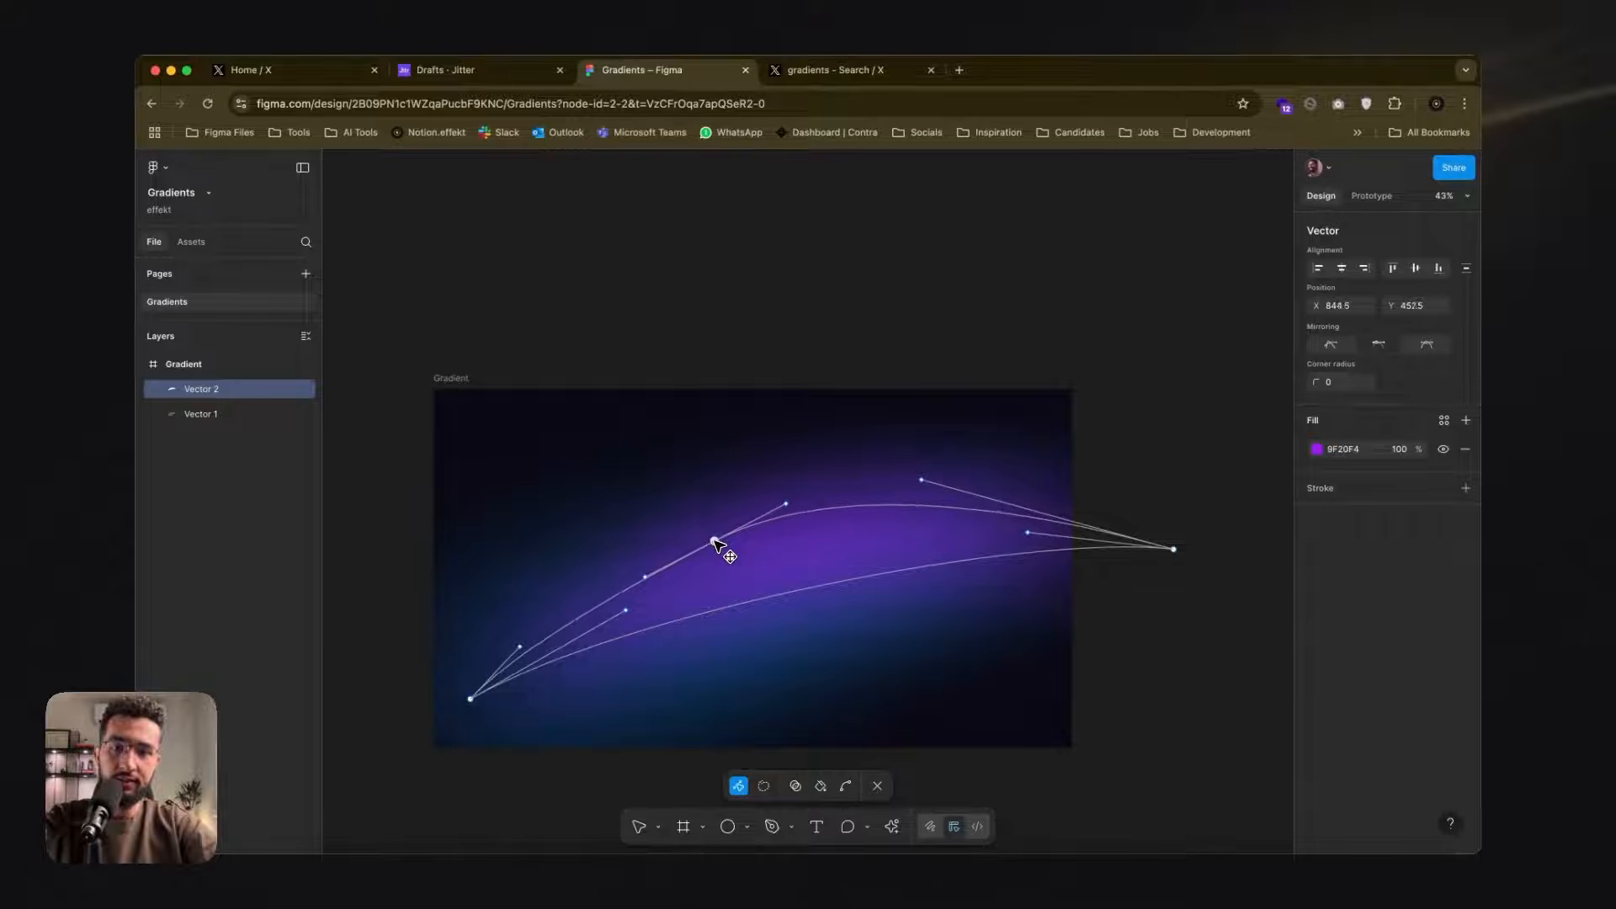
key(Escape)
click(711, 389)
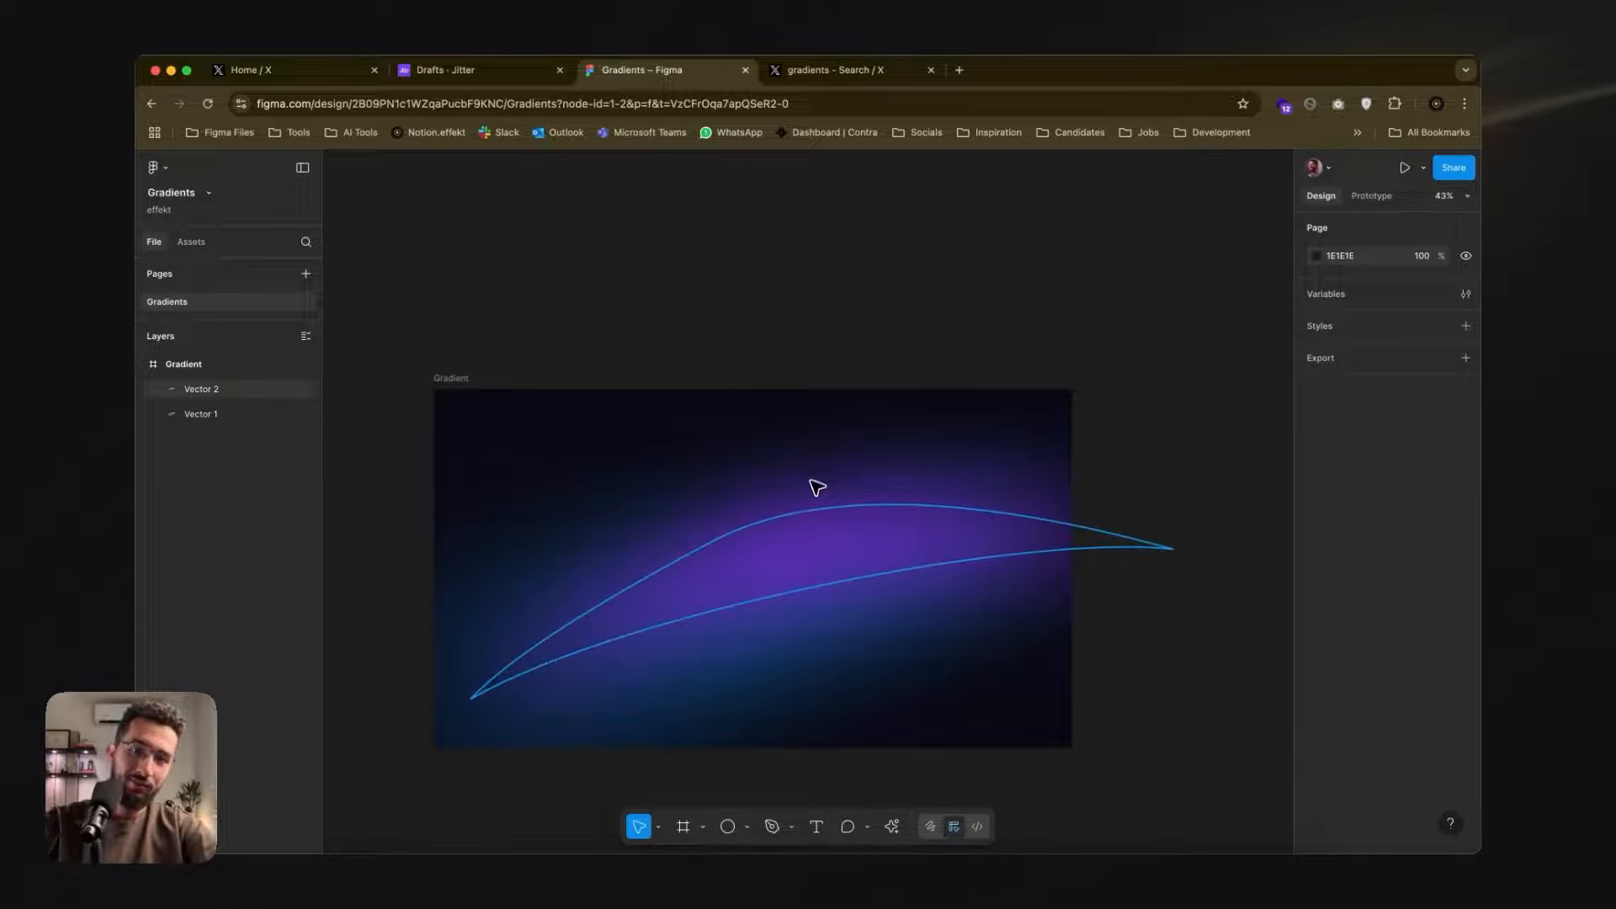
- Flatten the leaf's upper curve by fine-tuning its upper point and the right tip's upper handle, bringing the leaf's height to about 572
click(797, 520)
click(786, 516)
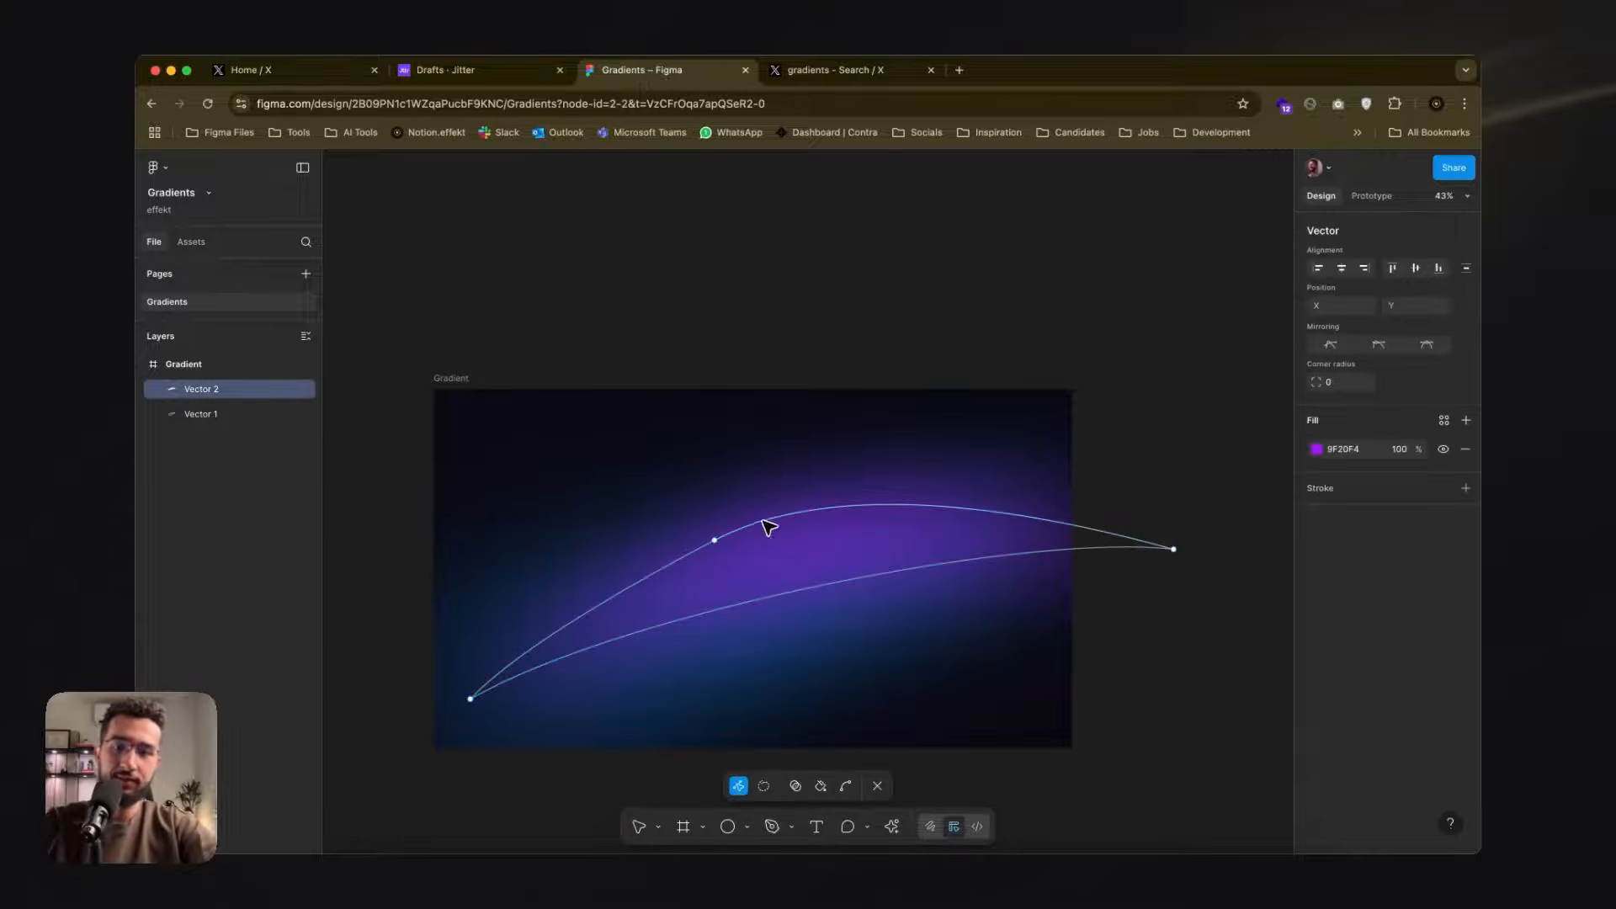
click(714, 542)
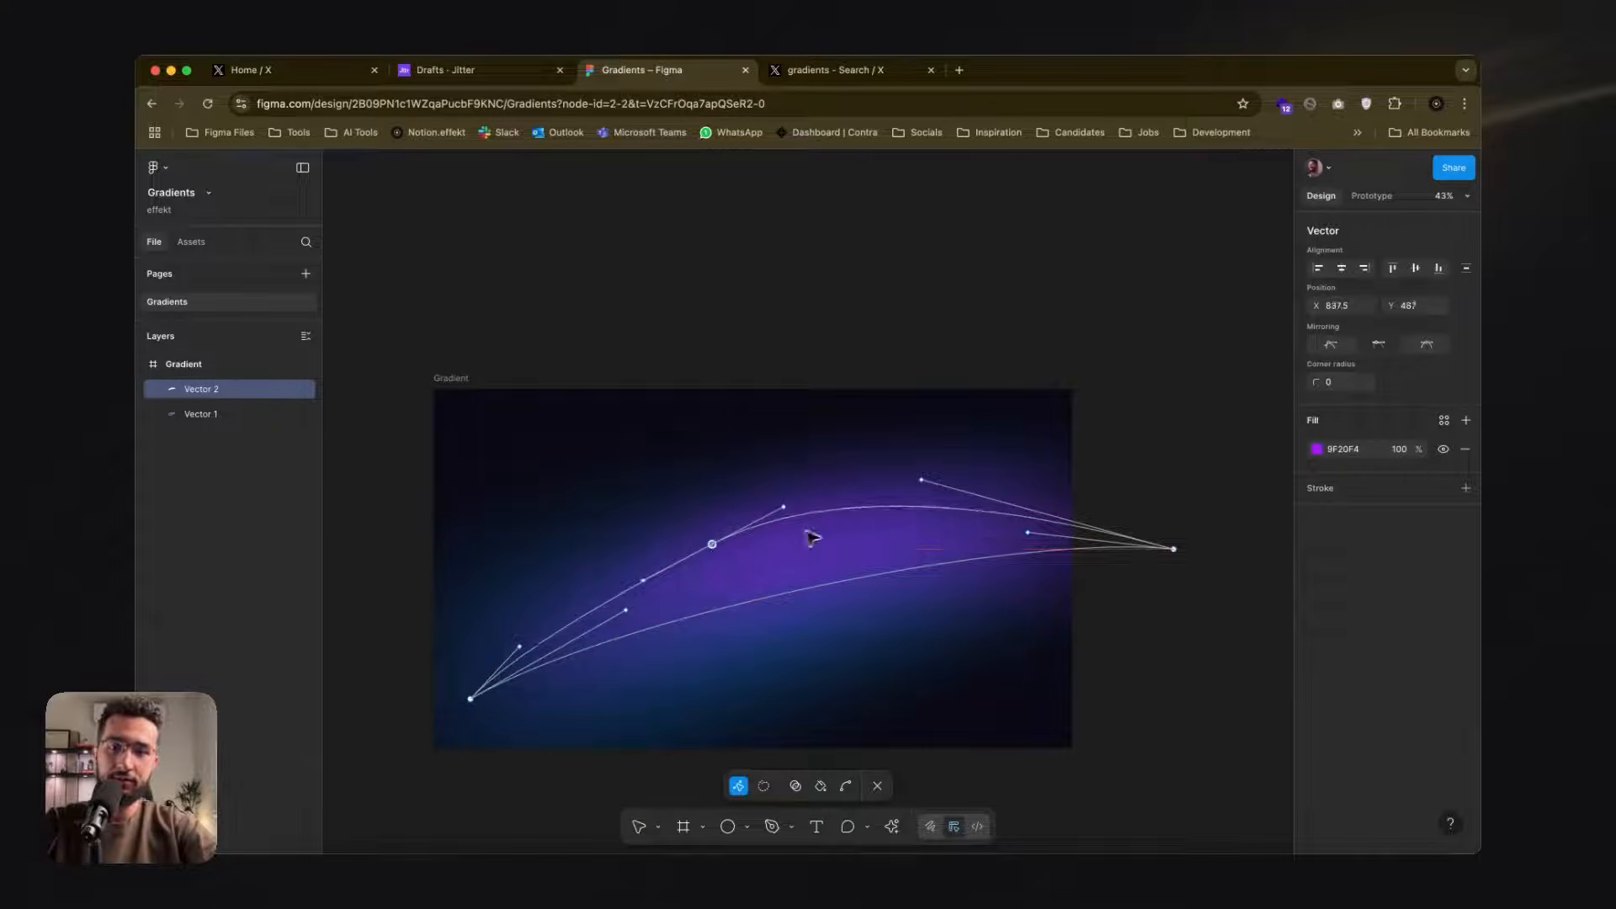
drag(922, 482, 910, 487)
double_click(916, 288)
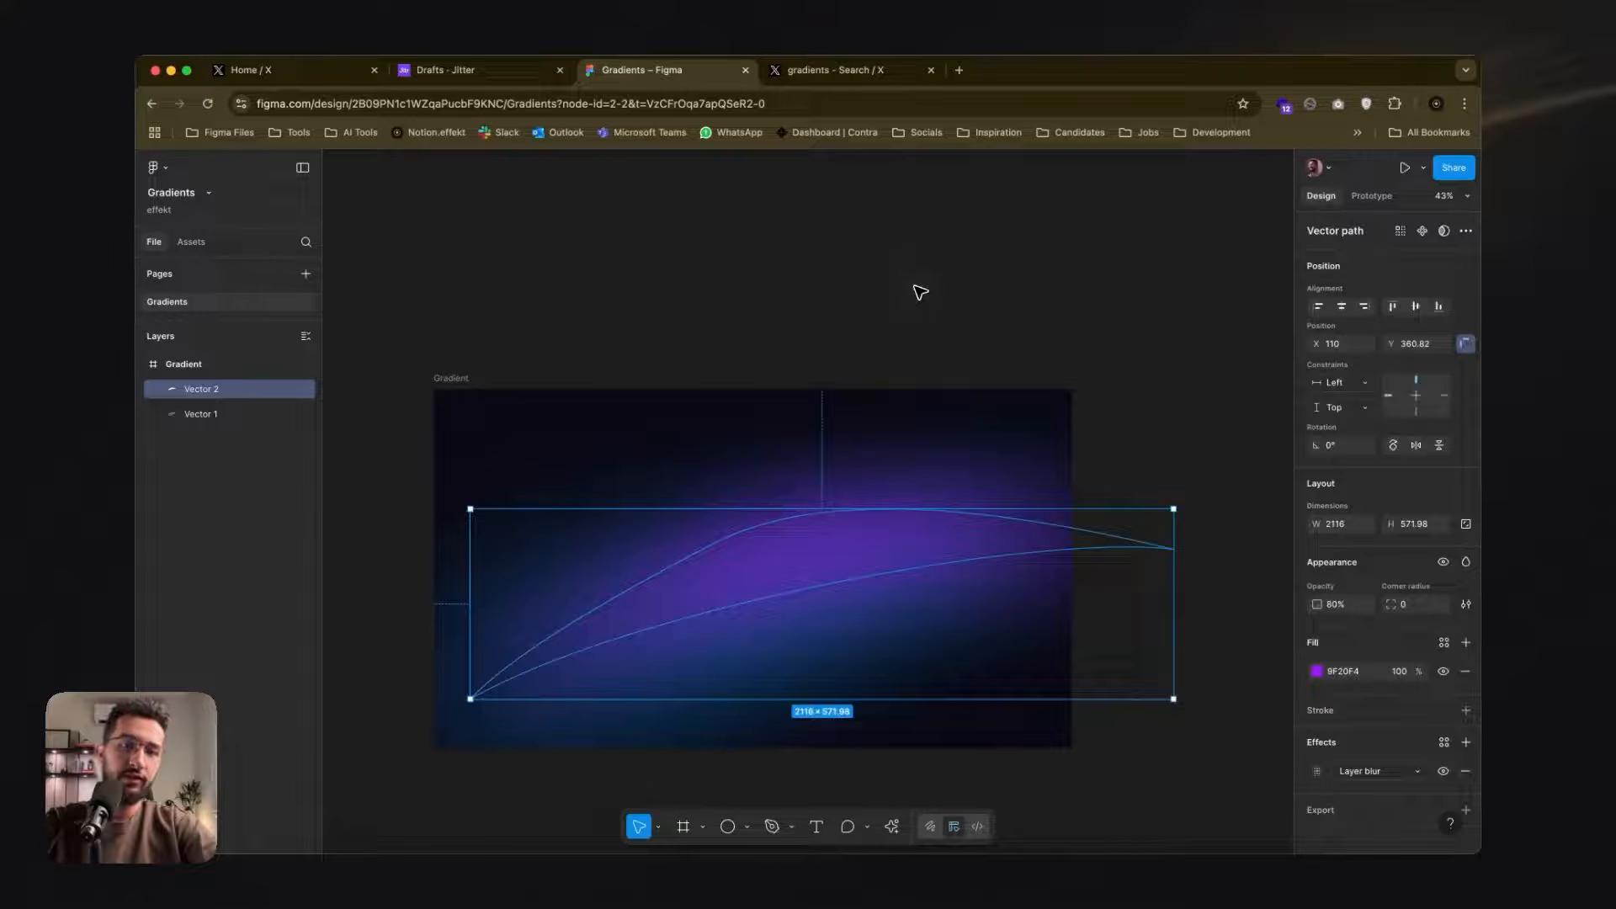
click(916, 288)
scroll(916, 288, down, 1)
scroll(920, 293, down, 2)
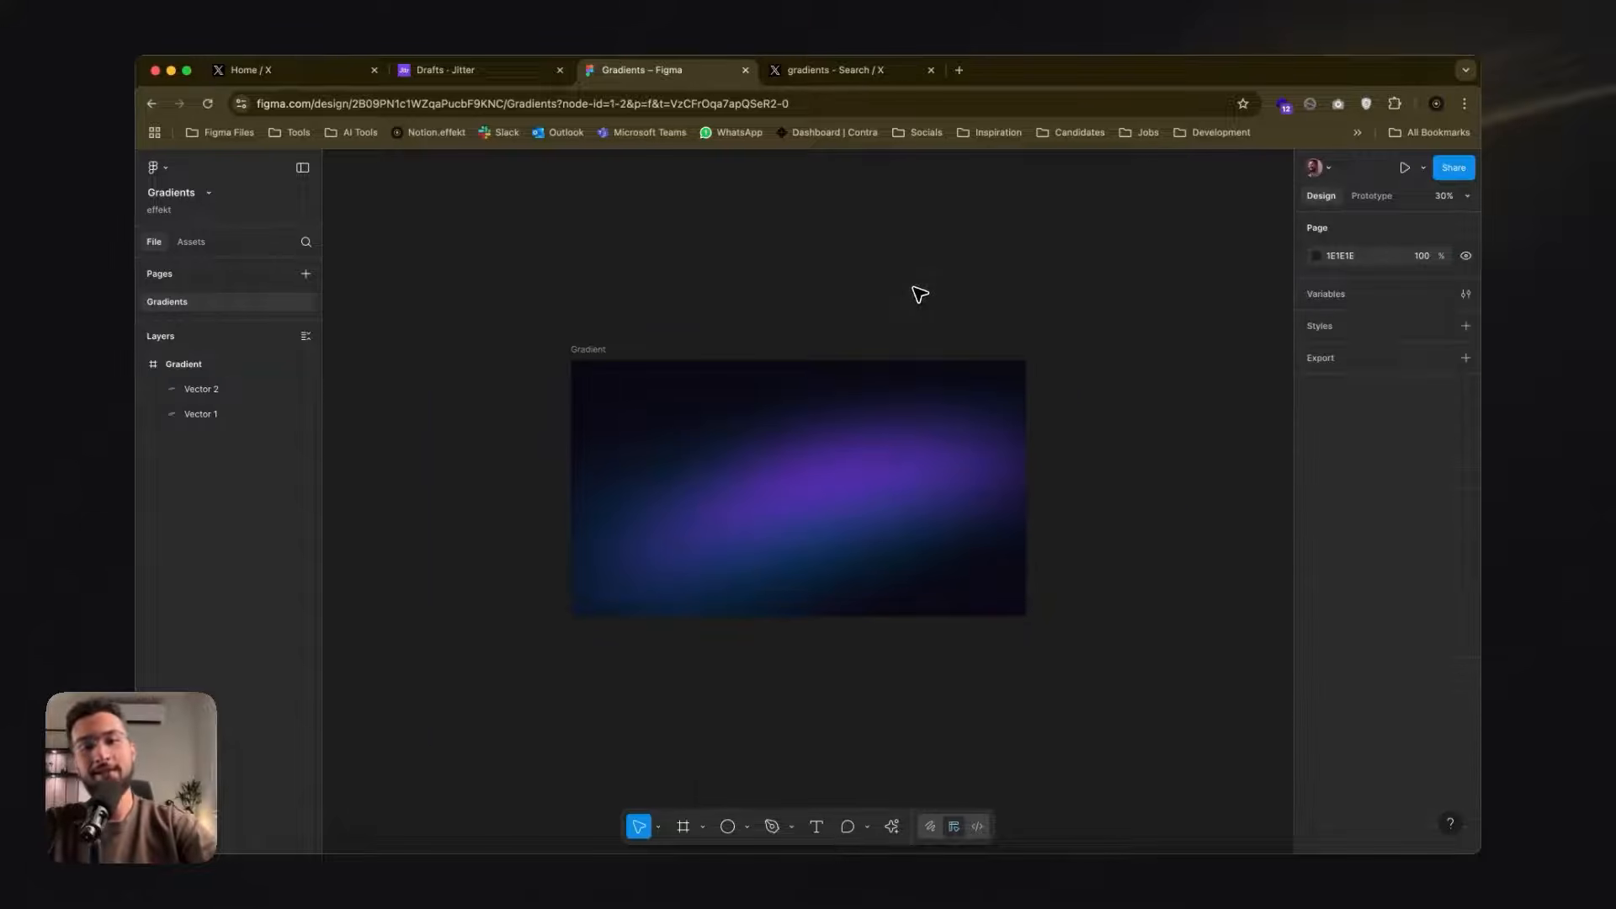
click(867, 508)
click(813, 691)
scroll(822, 649, up, 1)
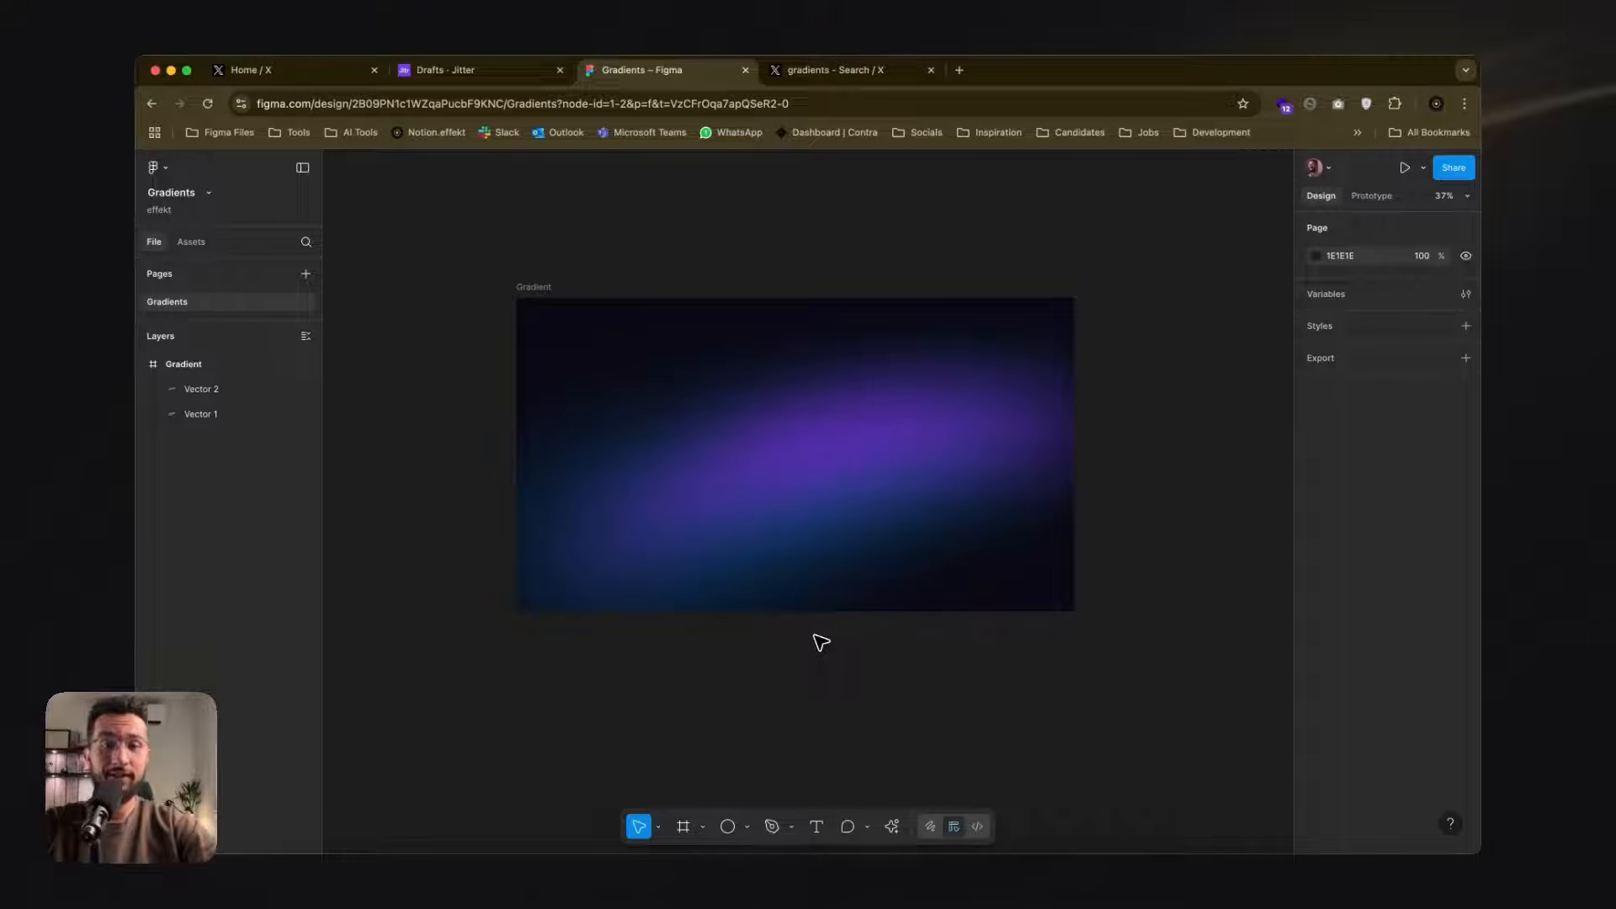
click(747, 827)
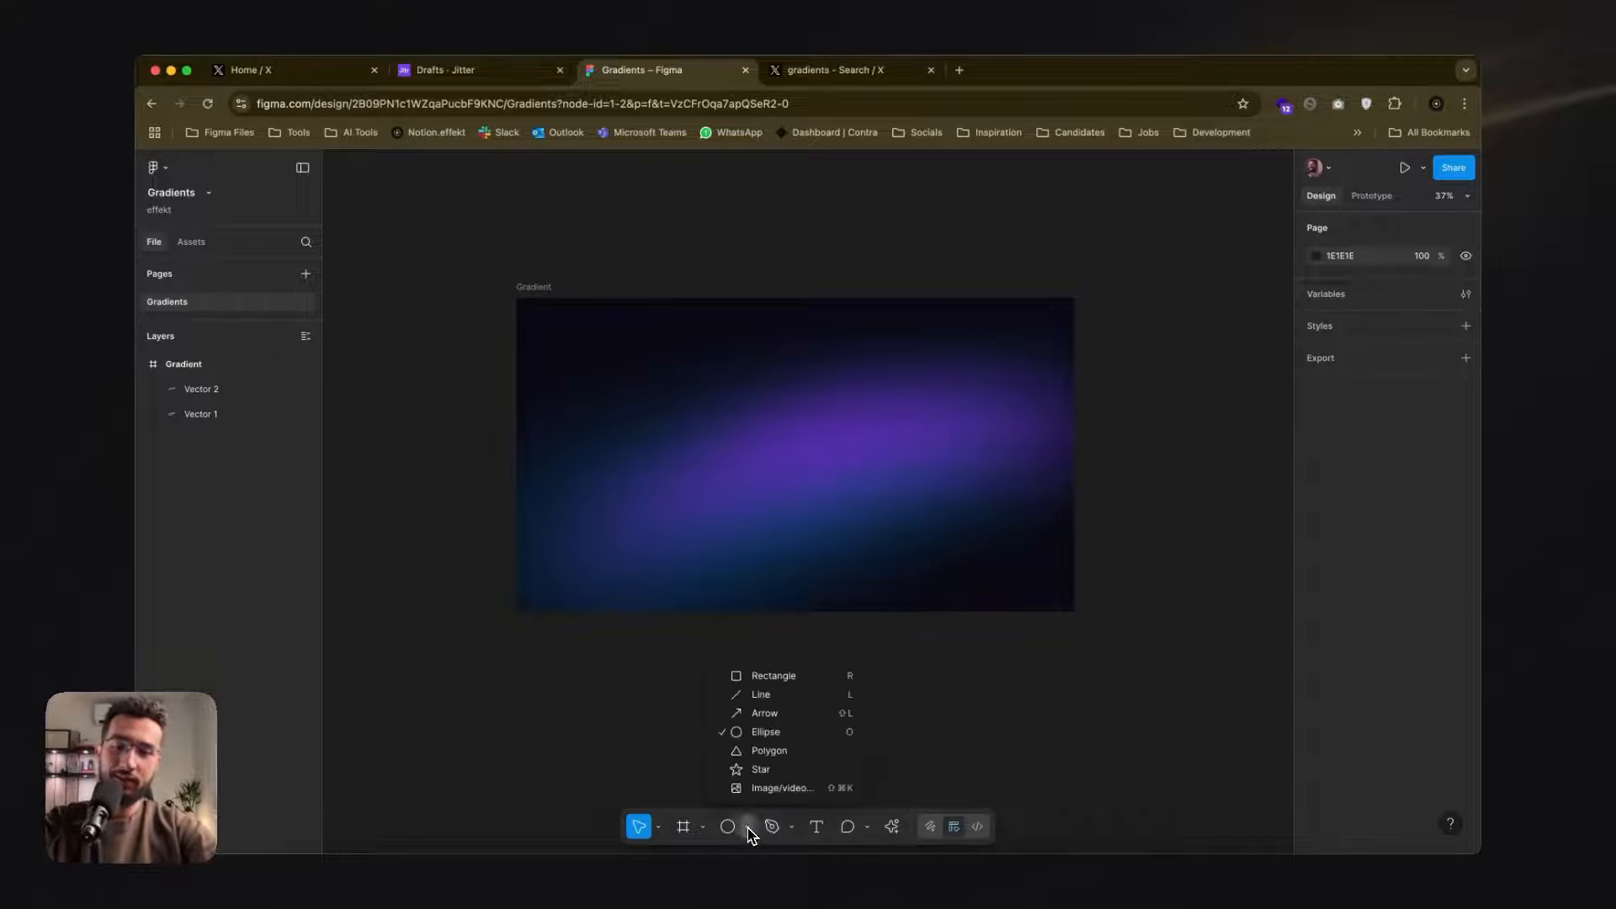
- Try a white FFFFFF fill and a smaller scale on the purple leaf, then undo both changes and deselect it
click(842, 475)
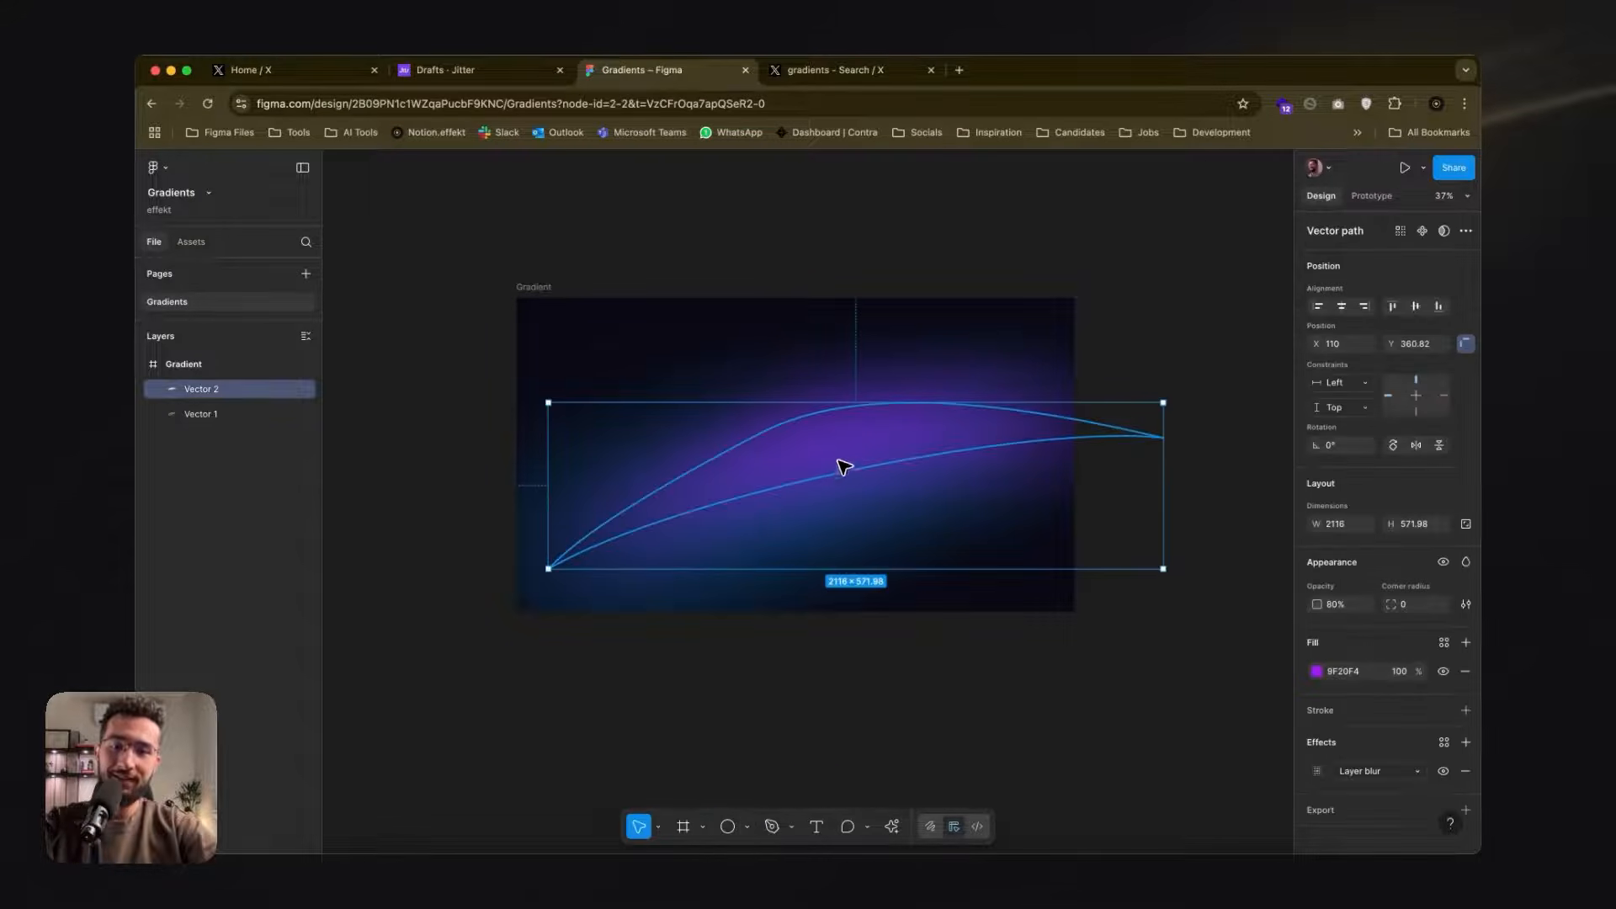
key(super+shift+c)
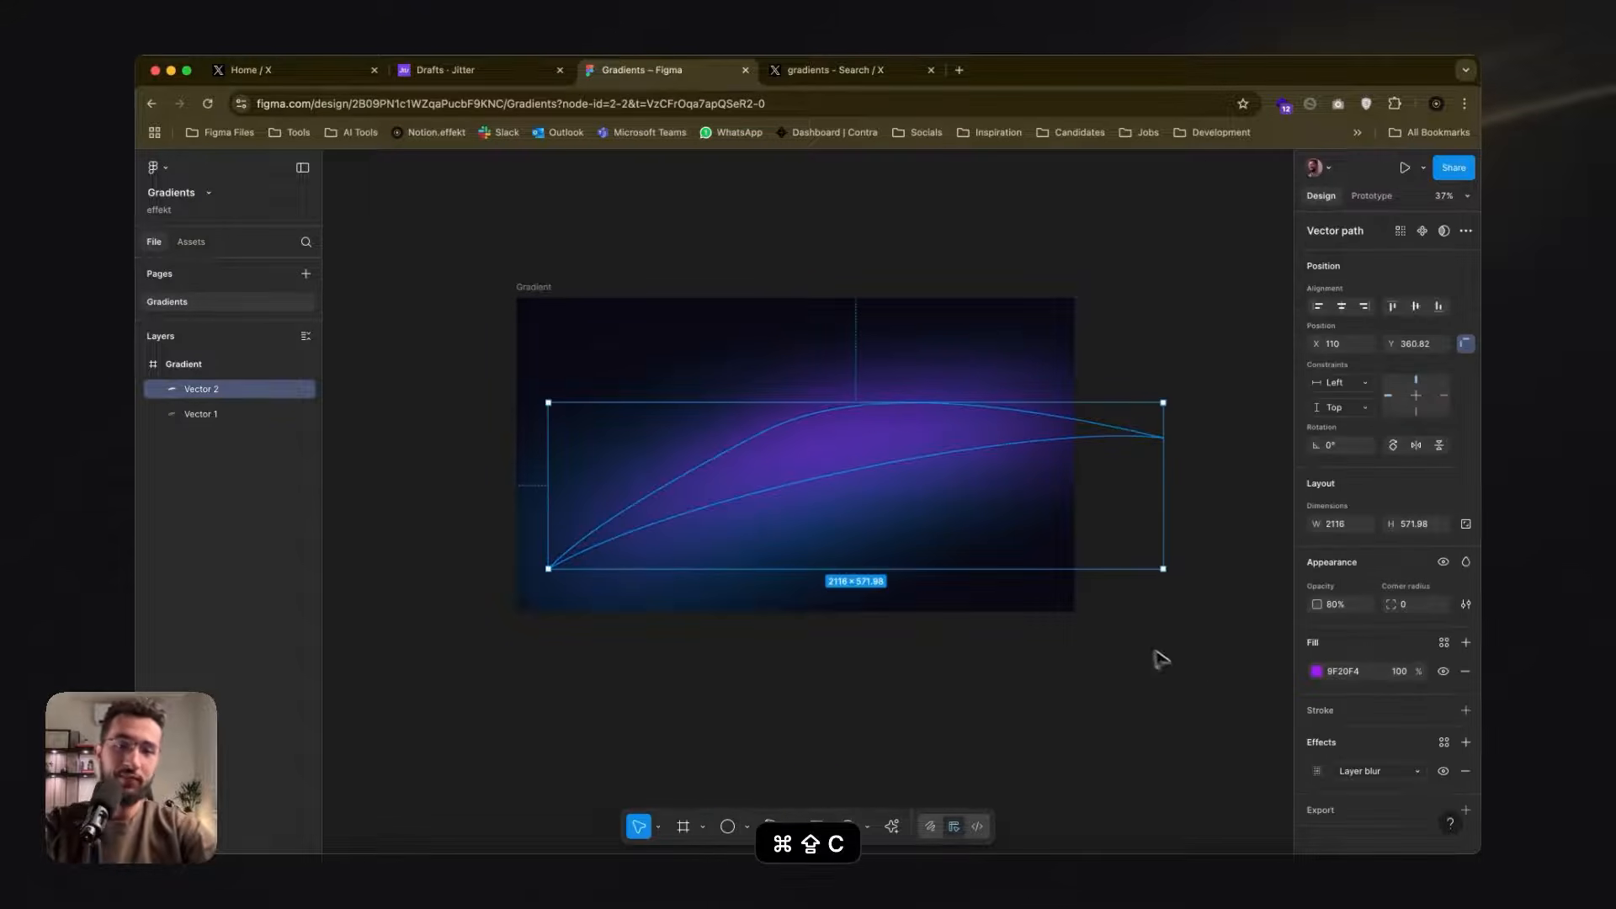
click(1317, 671)
drag(1194, 548, 1061, 505)
click(1279, 471)
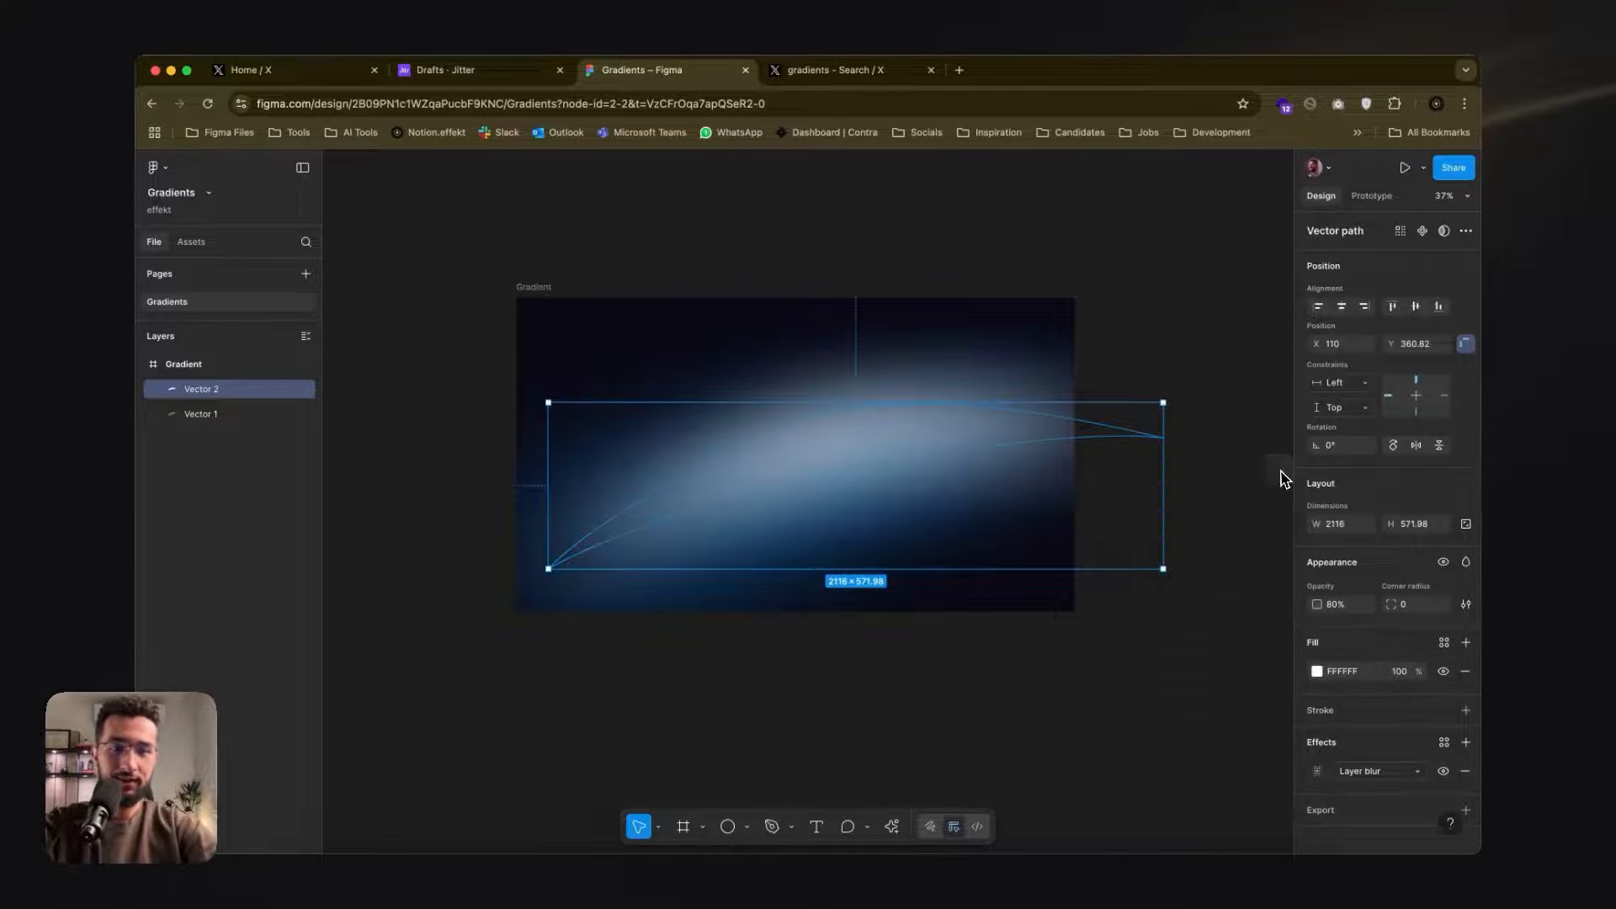
key(shift+k)
drag(1160, 569, 1013, 516)
key(super+shift+z)
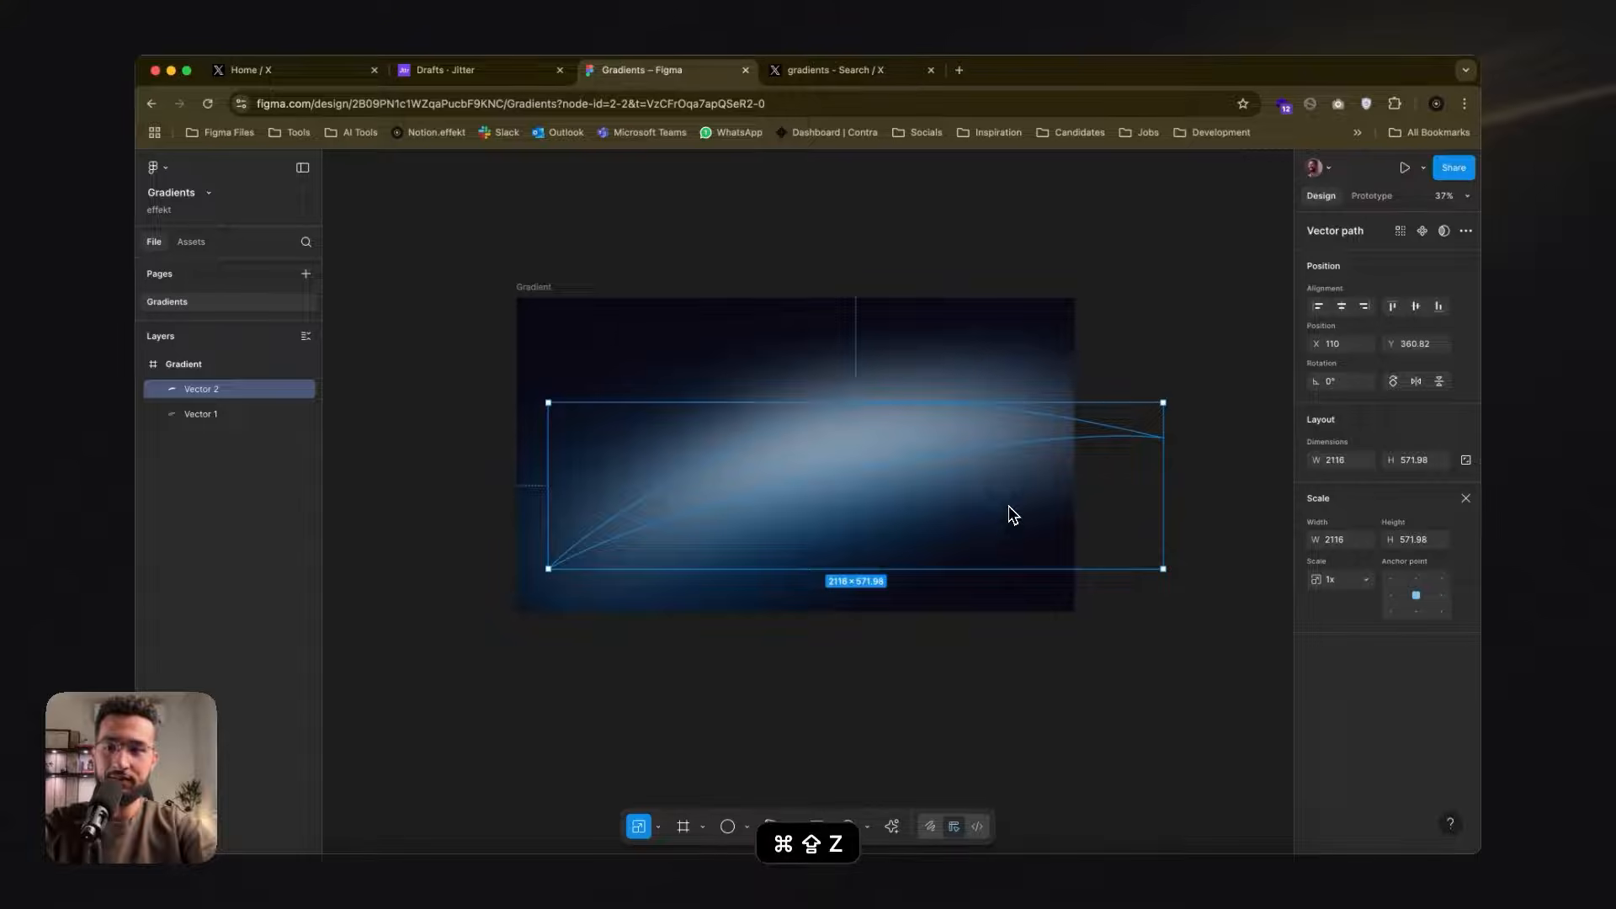
click(1076, 703)
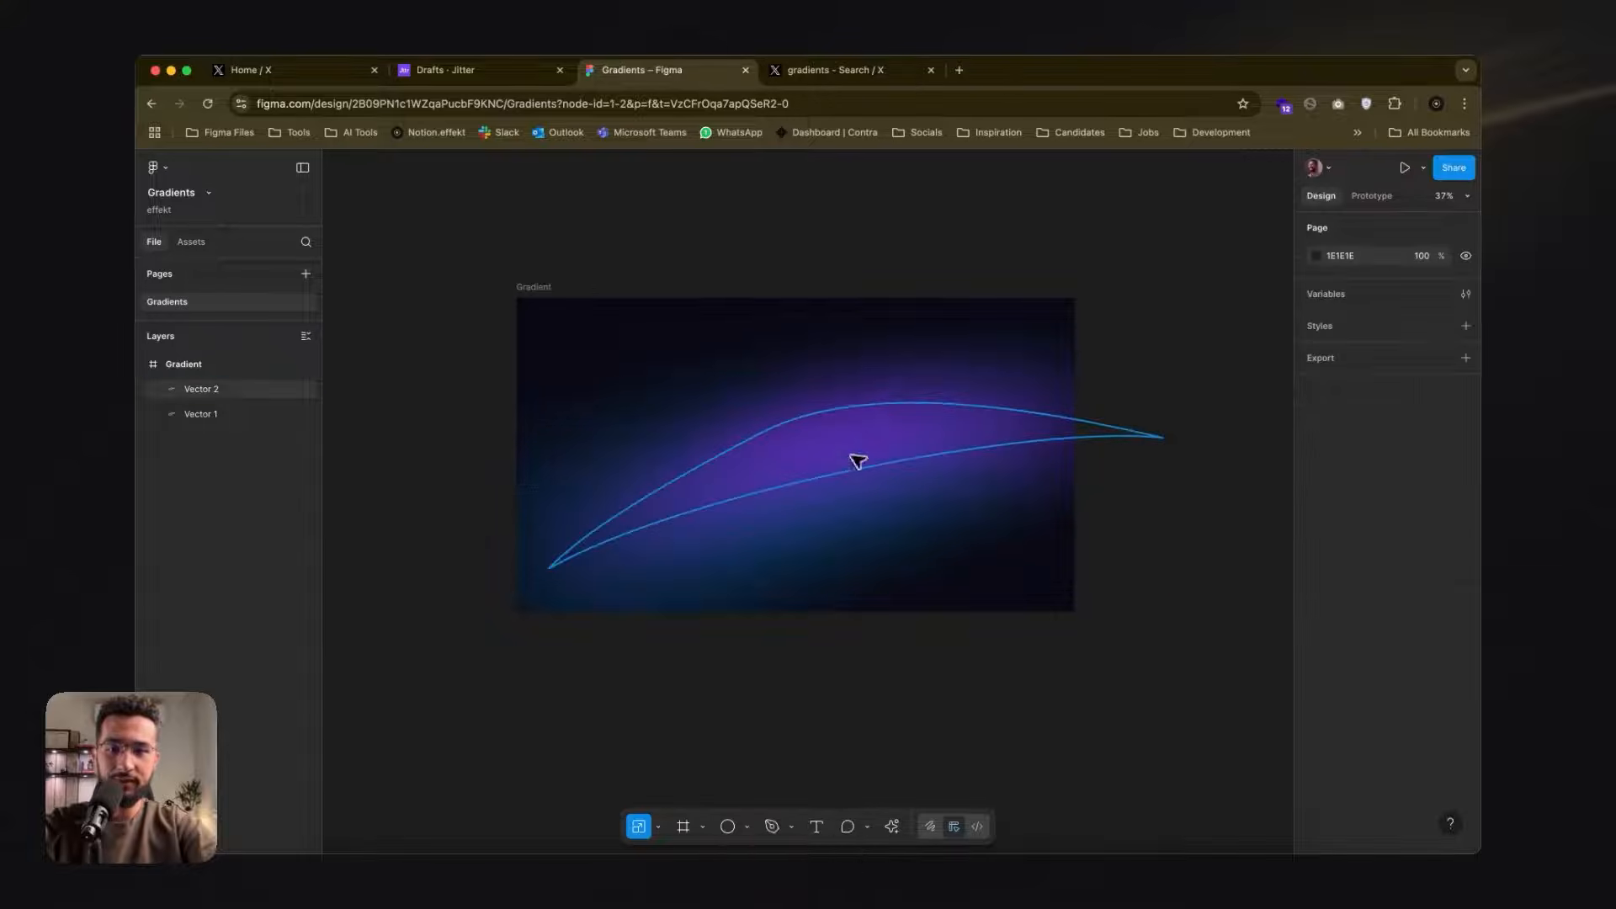
- Duplicate the purple leaf in place and scale the copy down about its centre to about 1394 × 377
click(840, 444)
key(super+shift+d)
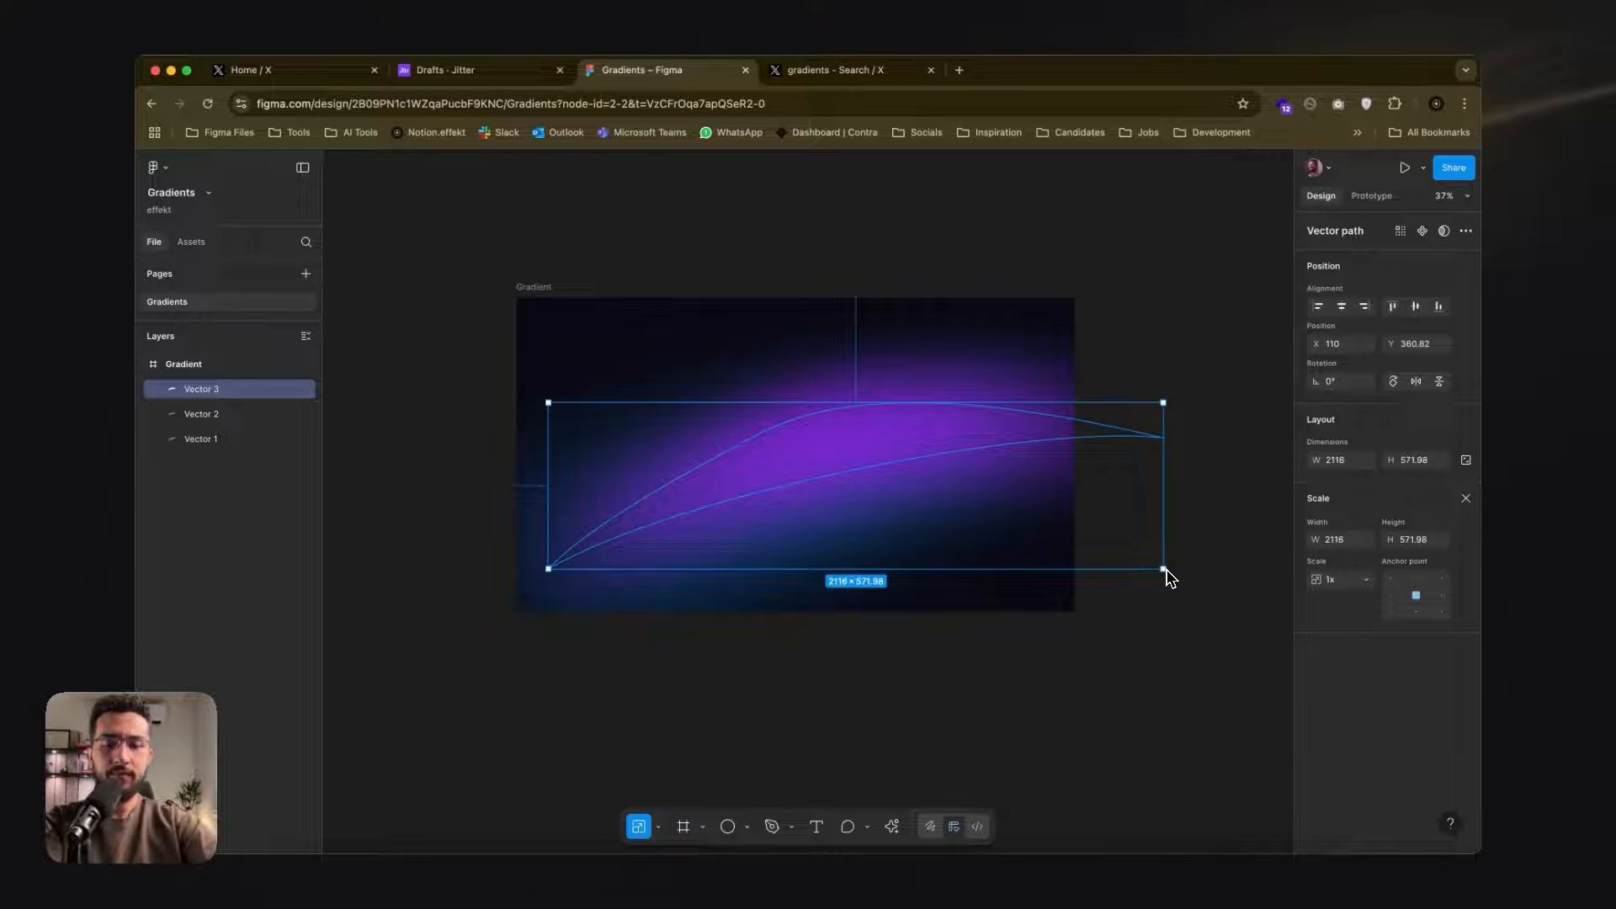
key(shift+k)
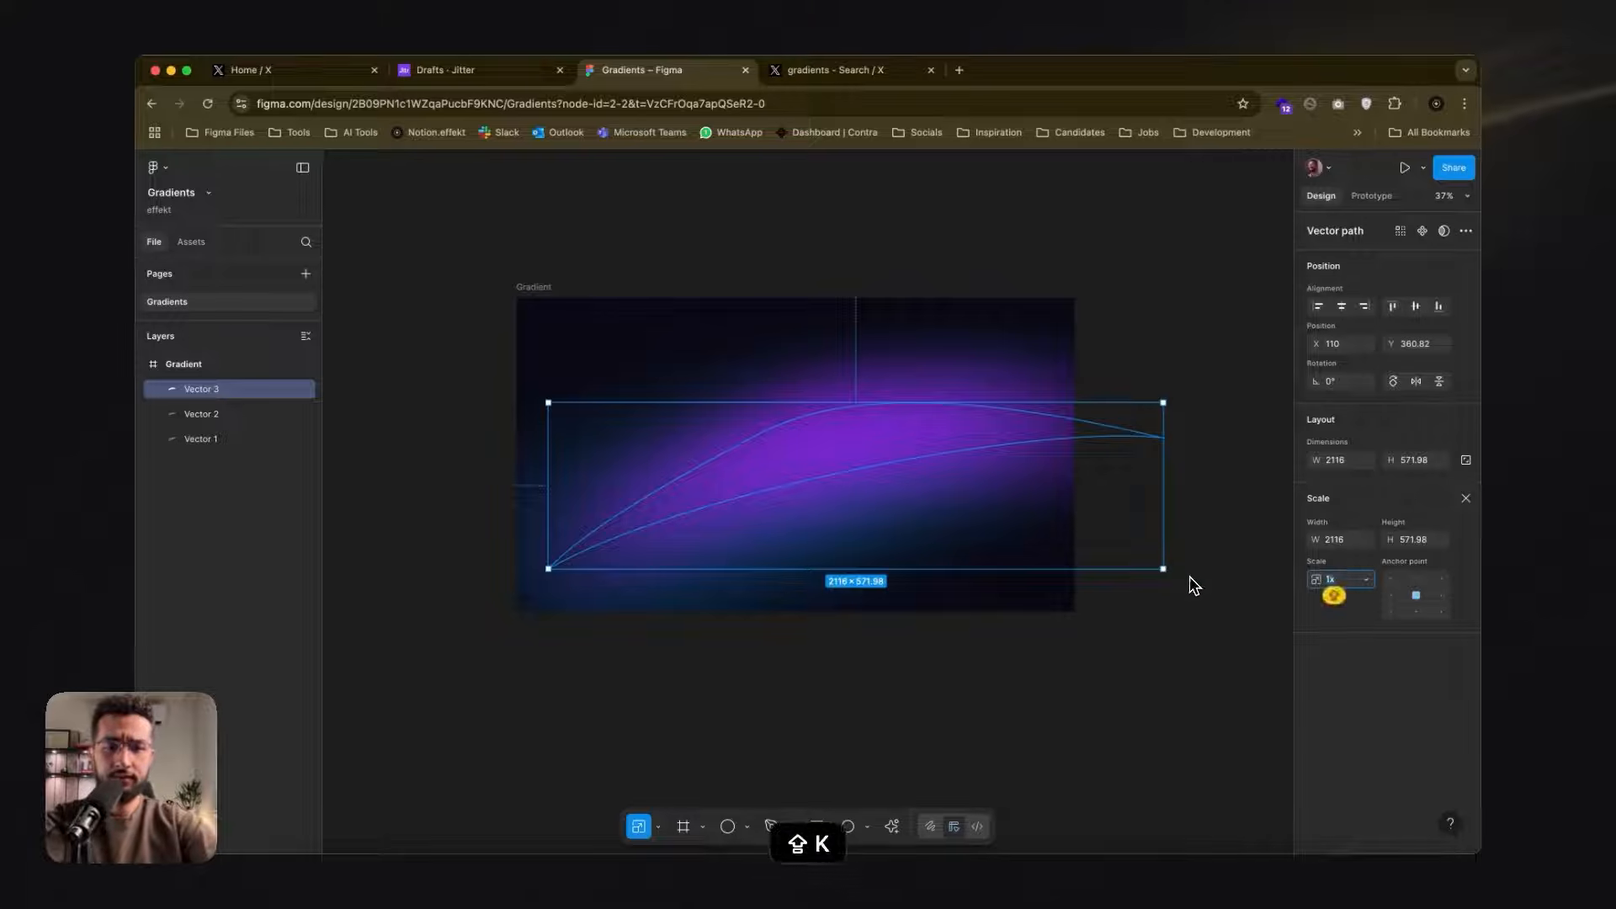
key(shift+Escape)
key(shift+k)
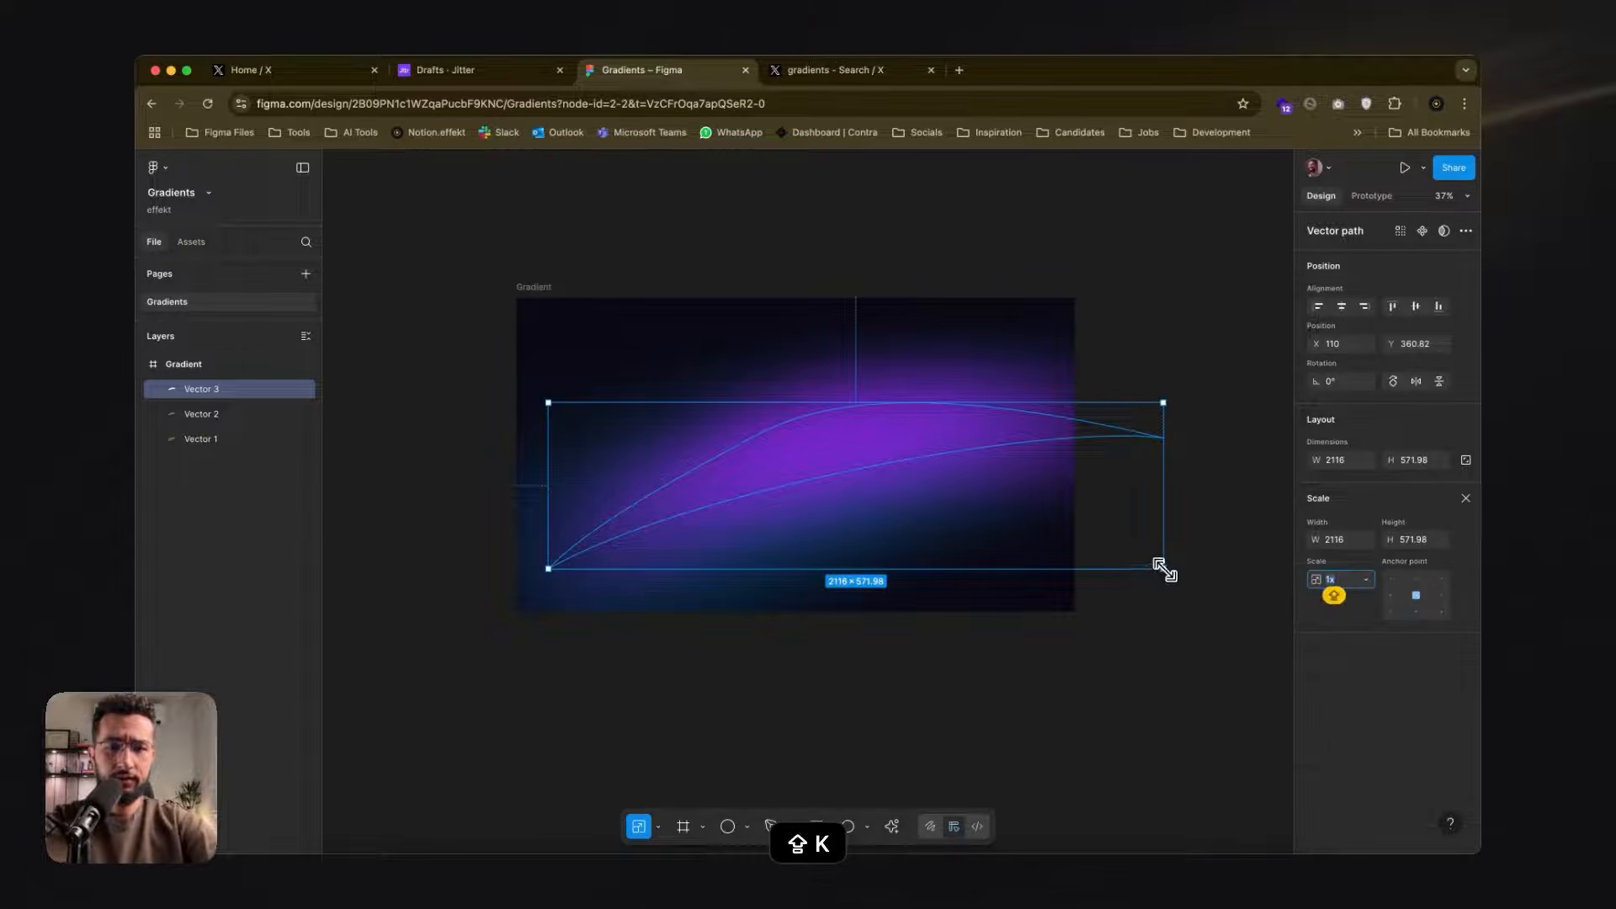
drag(1165, 570, 1059, 515)
key(shift+c)
key(shift+Escape)
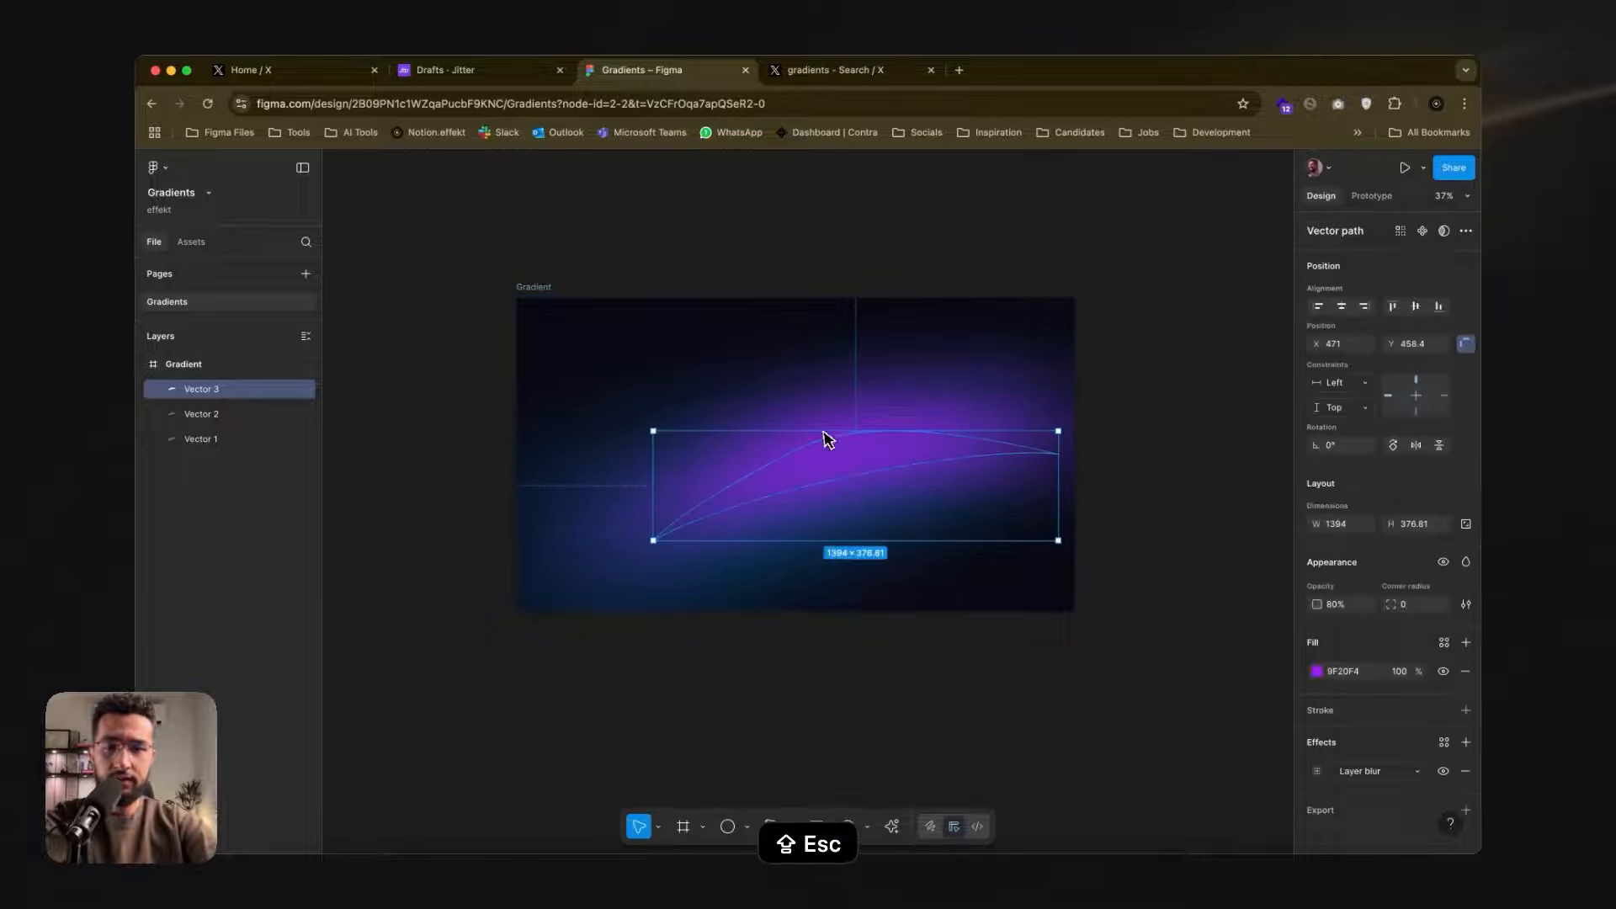
- Recolour the smaller leaf copy's fill from purple to light blue 80D7FA
key(shift+v)
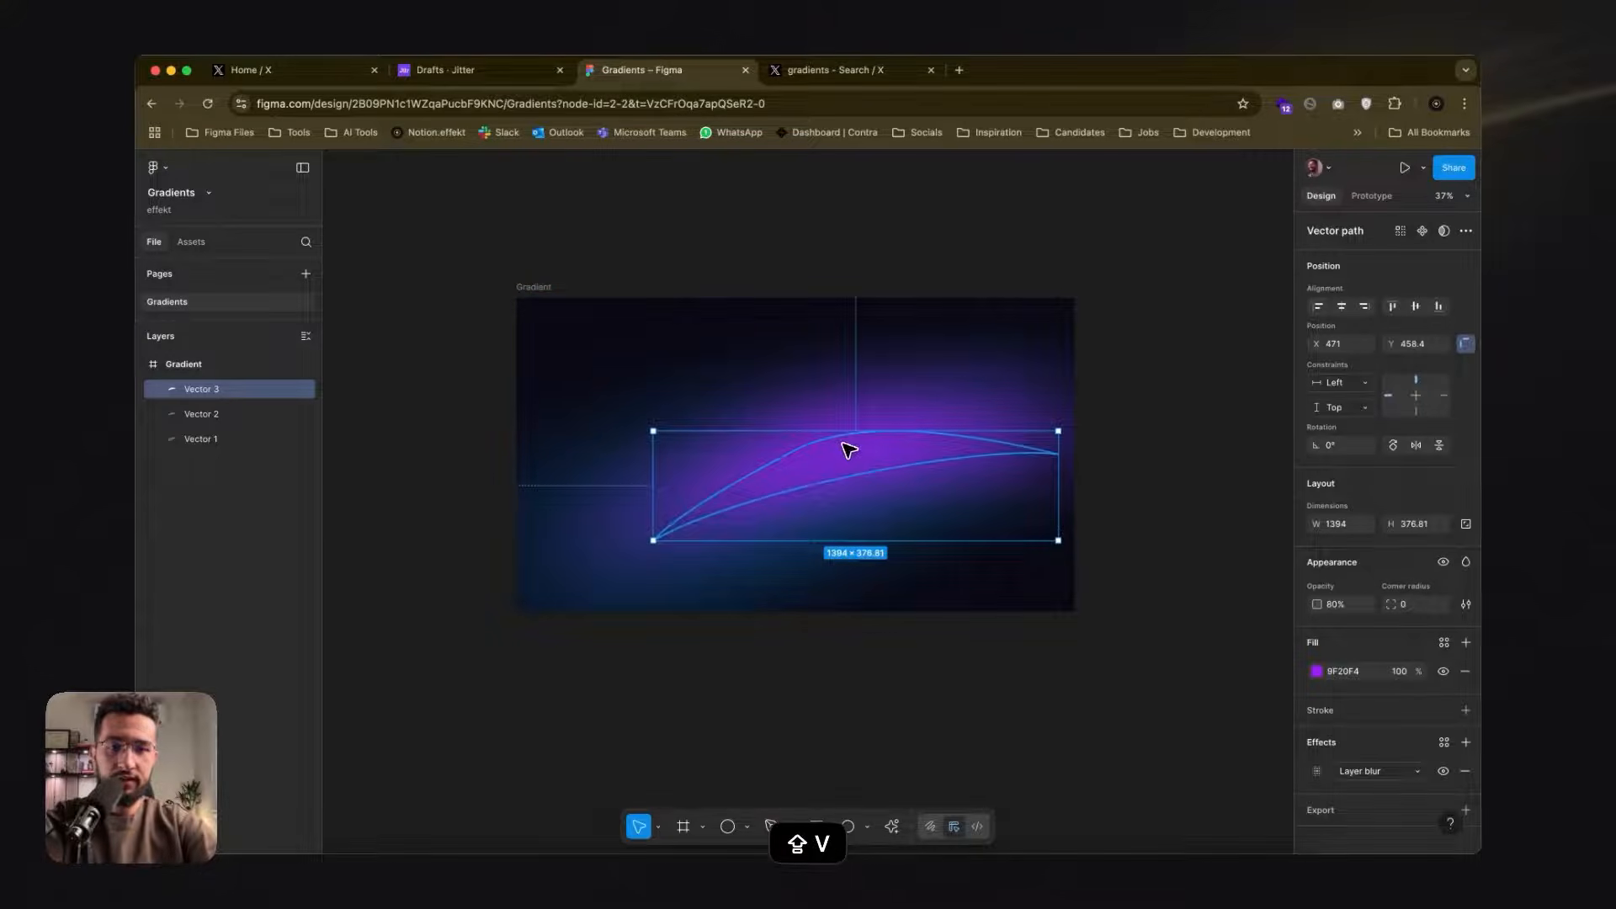
click(1317, 671)
drag(1220, 574, 1216, 558)
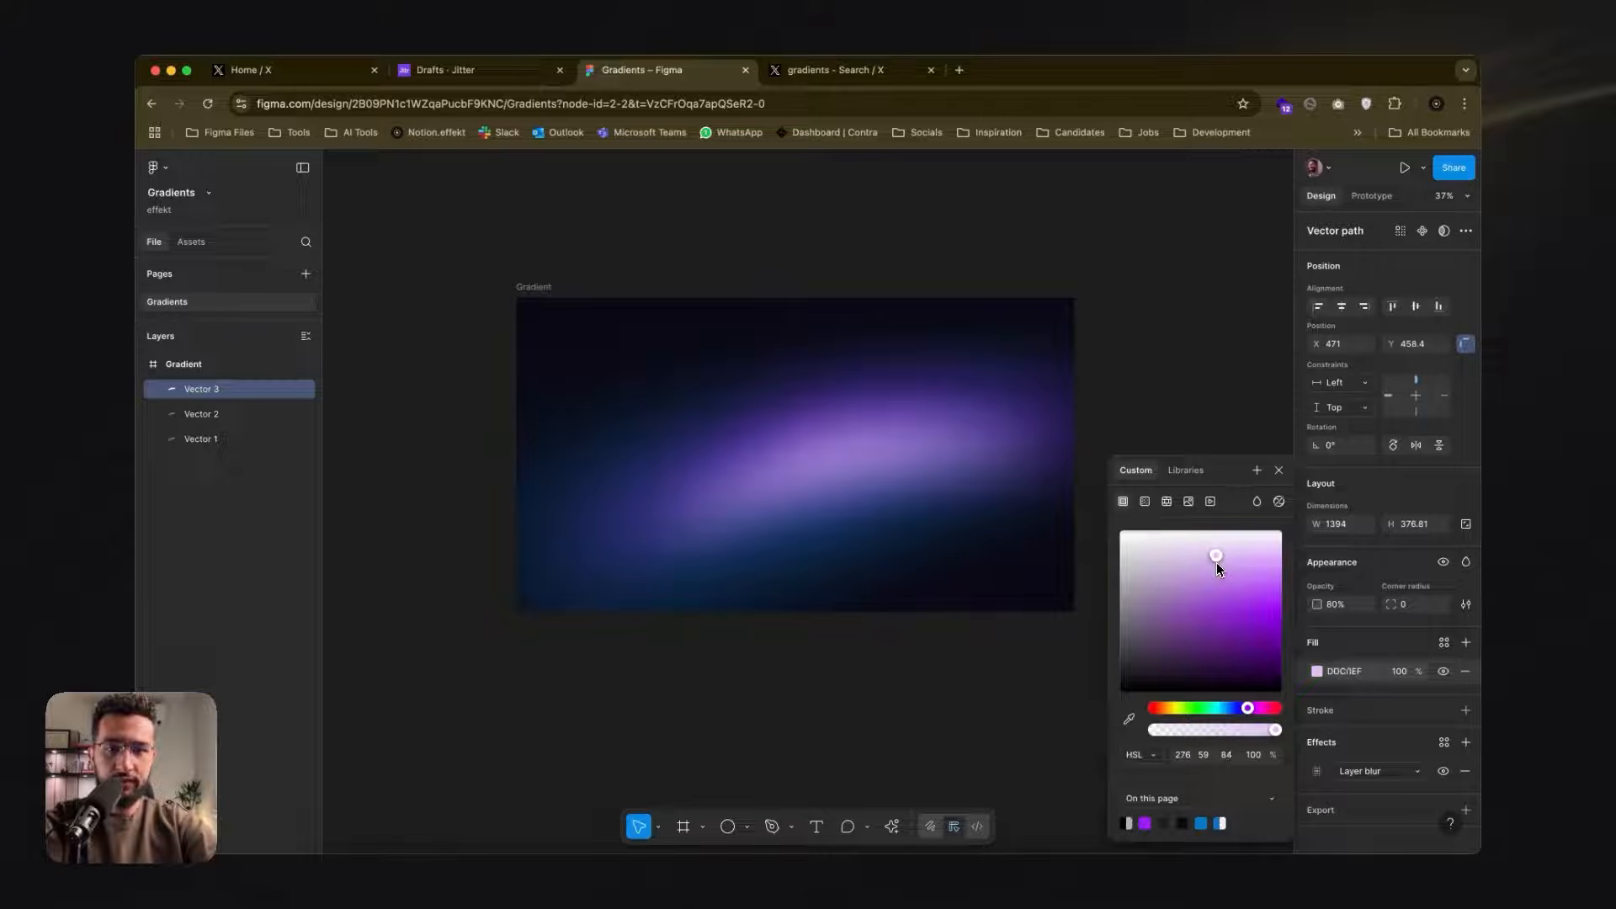
drag(1227, 710, 1222, 710)
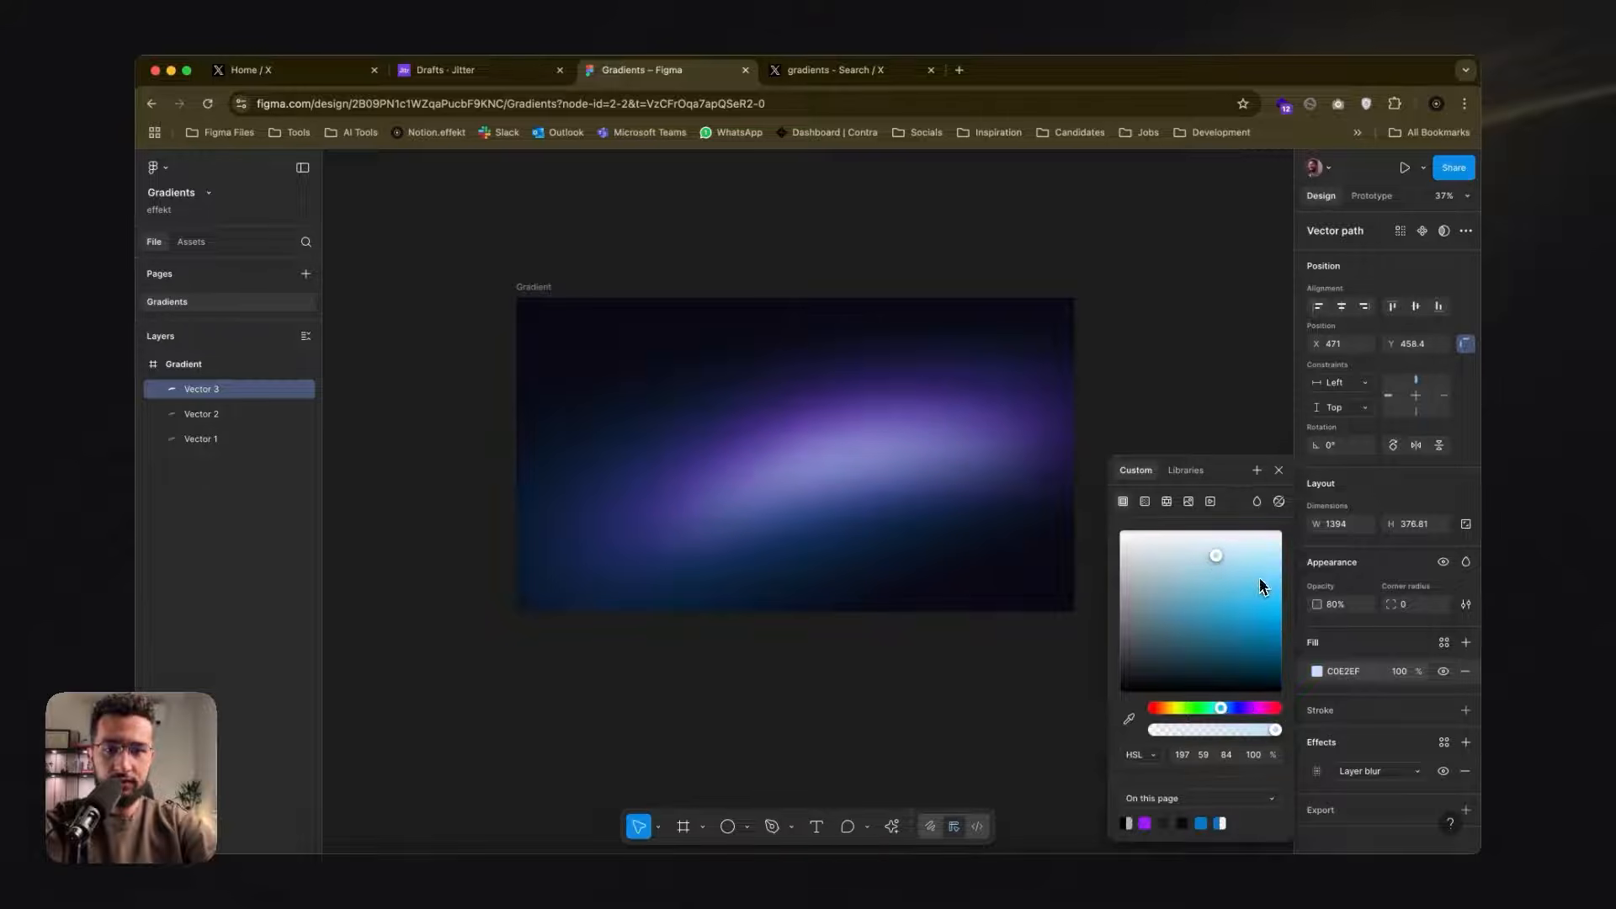
click(1279, 470)
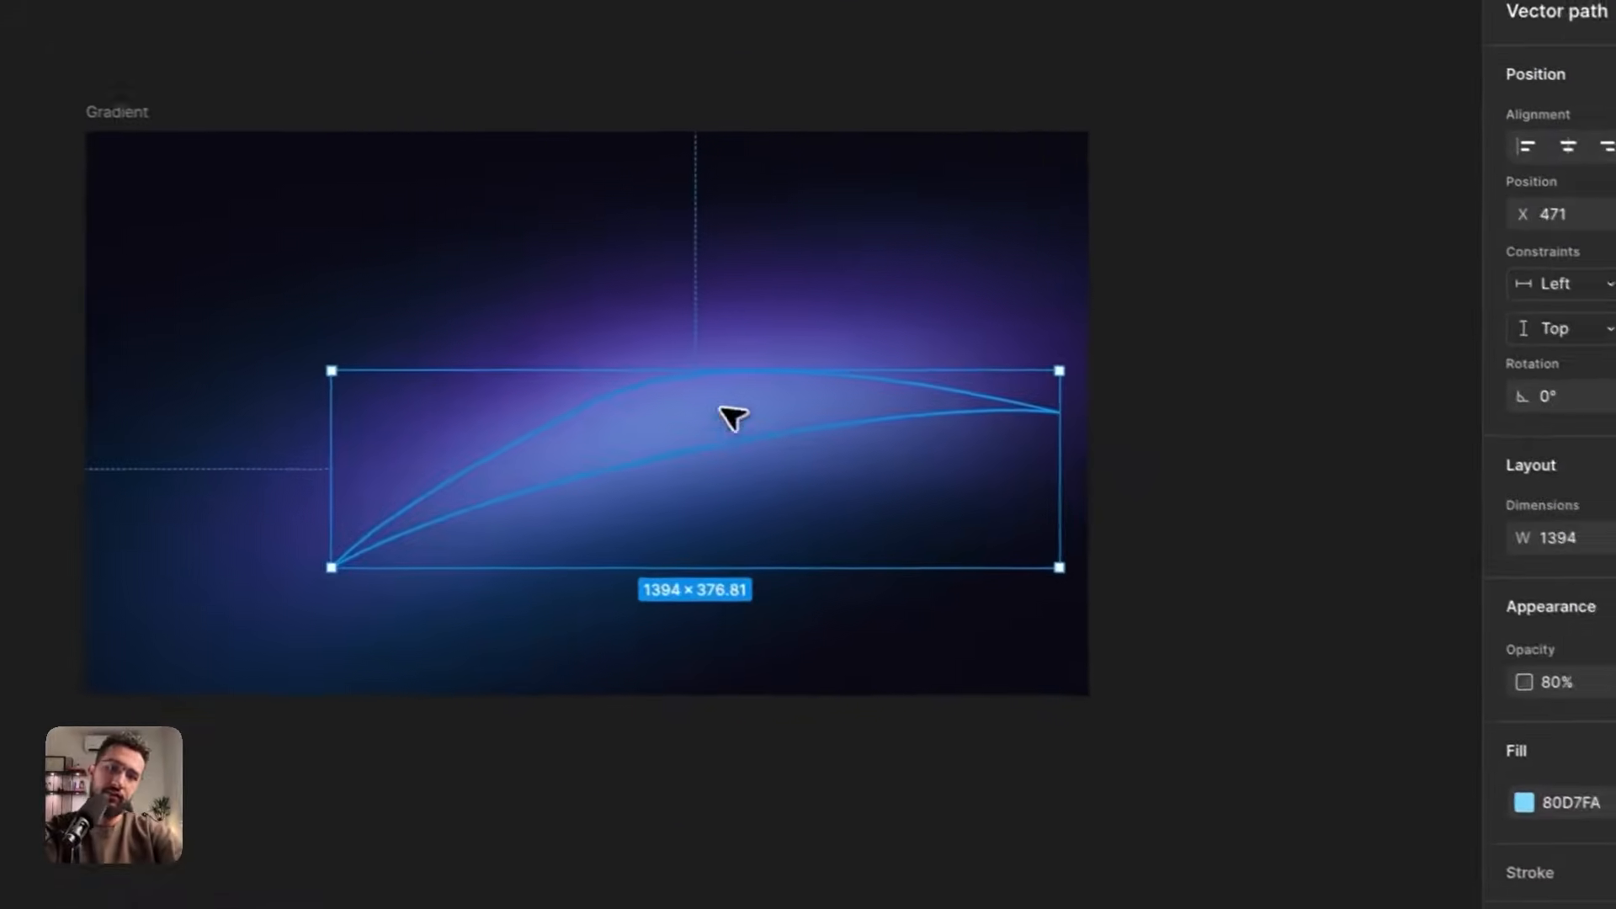
- Move the light blue copy up and left, scale it down proportionally, and stretch it wider to about 1205 × 235
drag(723, 409, 655, 346)
key(shift+l)
key(Escape)
key(k)
drag(962, 537, 953, 496)
key(v)
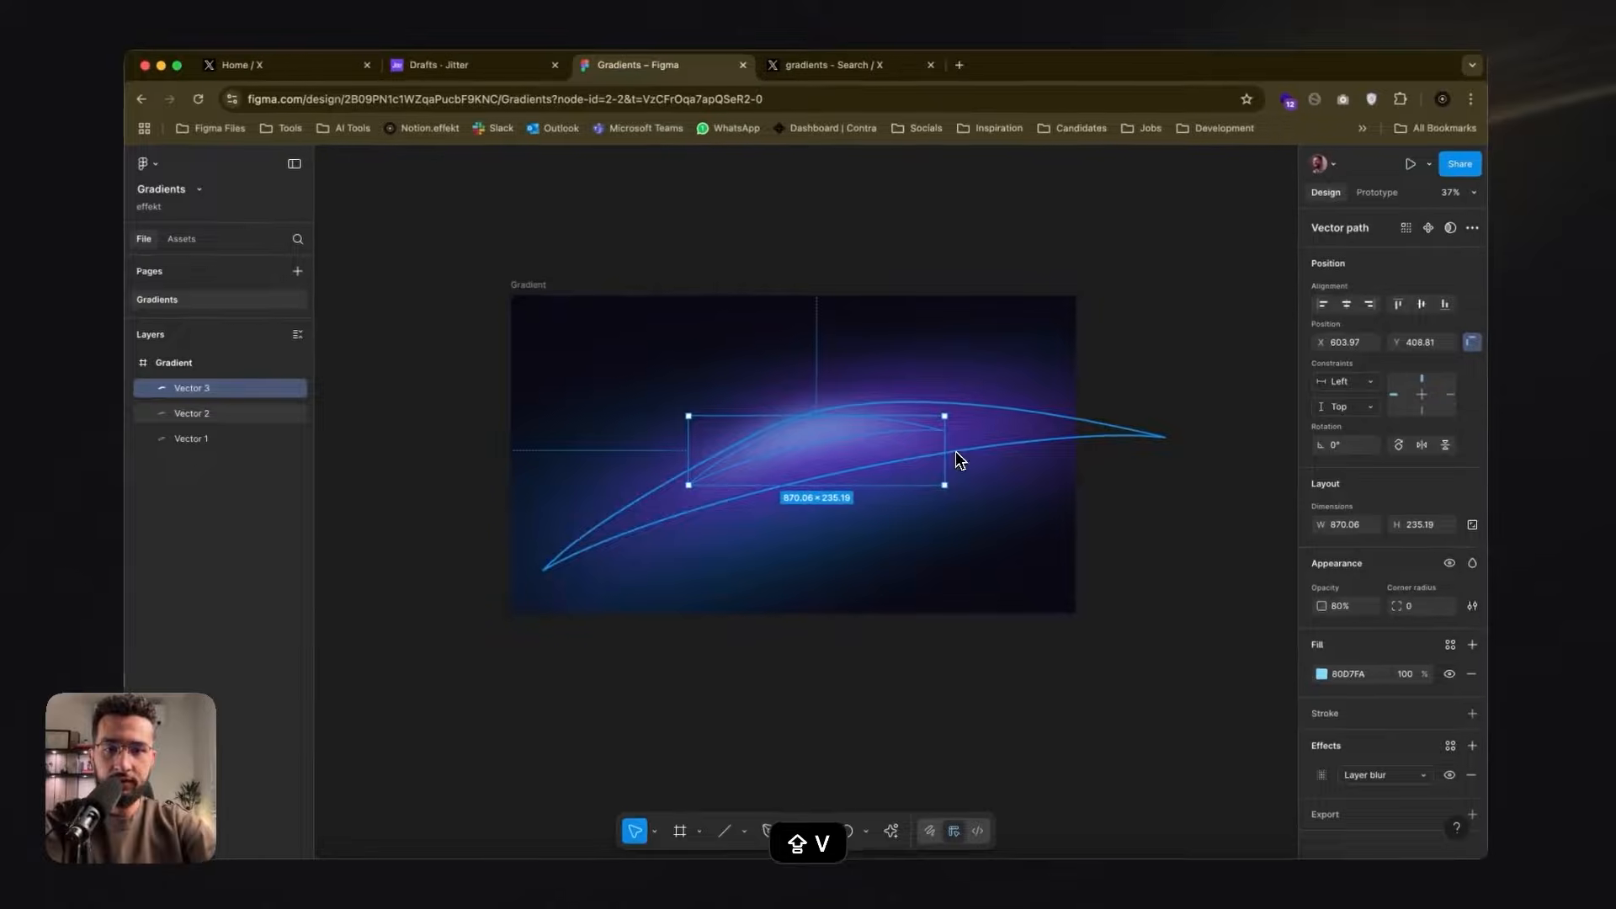
drag(946, 426, 1043, 403)
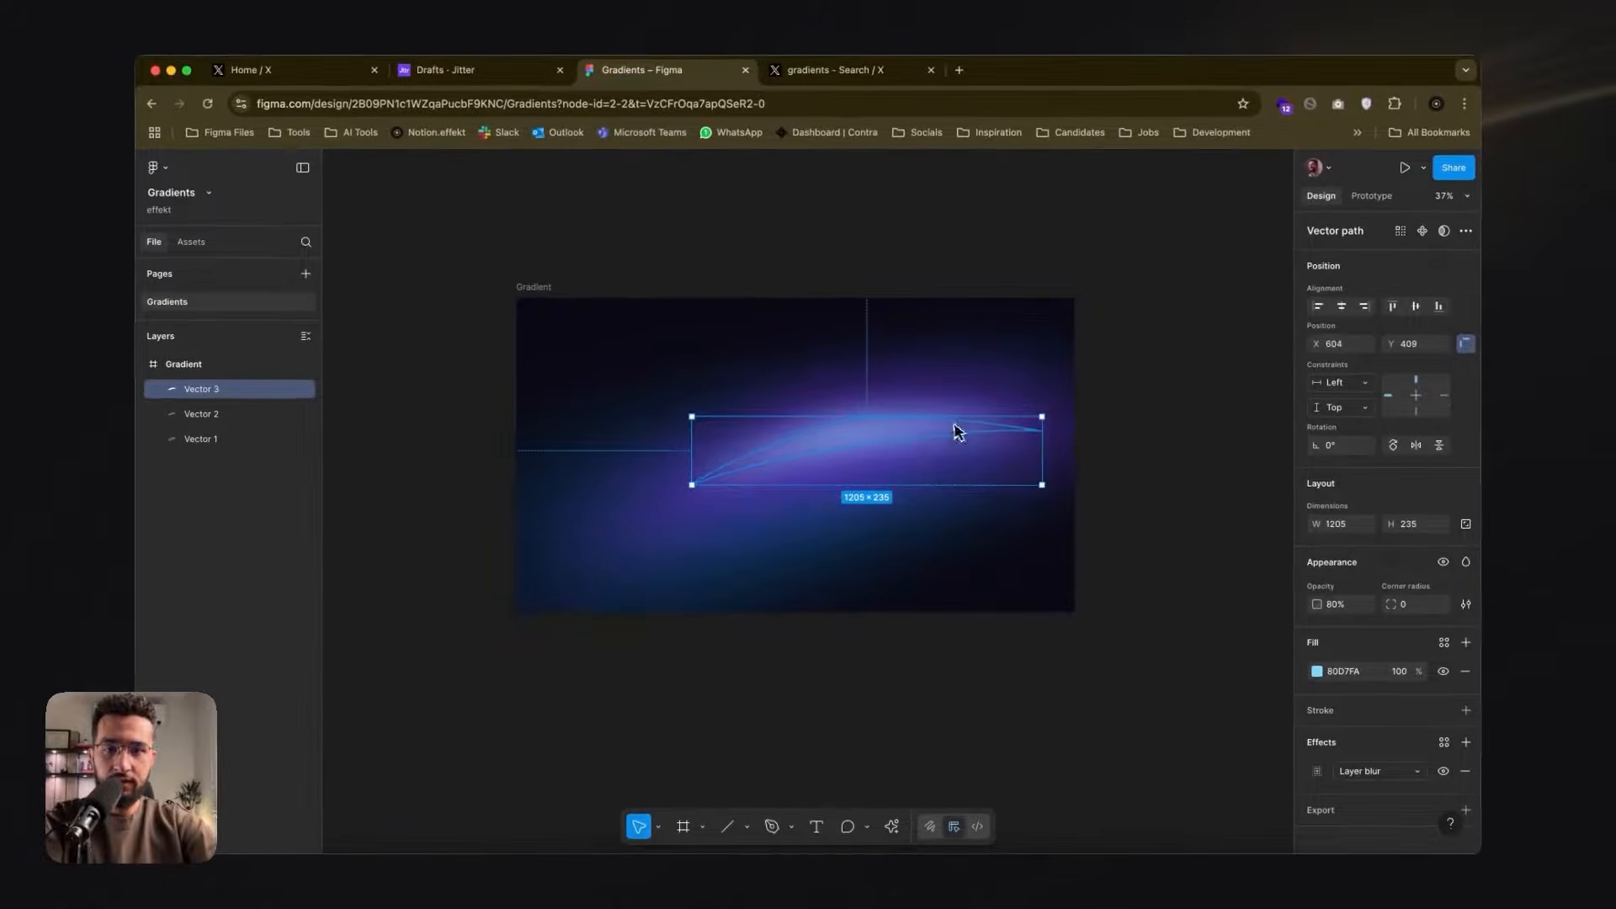
- Shift the light blue copy further up and left, rotate it to about 3.66°, and set its opacity to 40%
drag(935, 430, 885, 404)
drag(1000, 387, 994, 378)
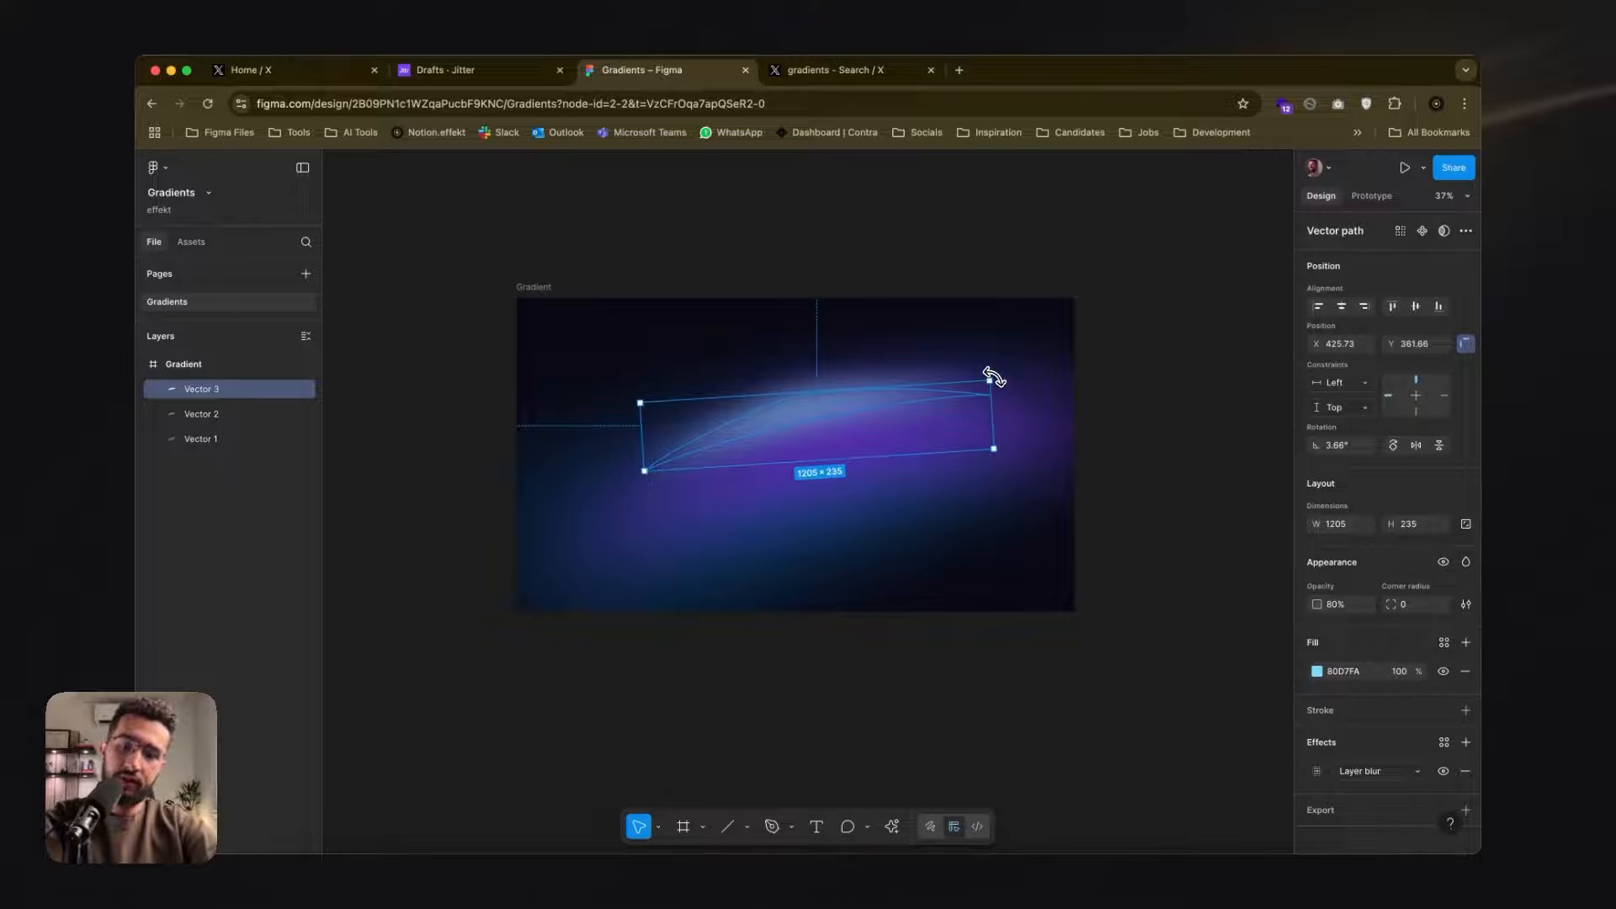
key(4)
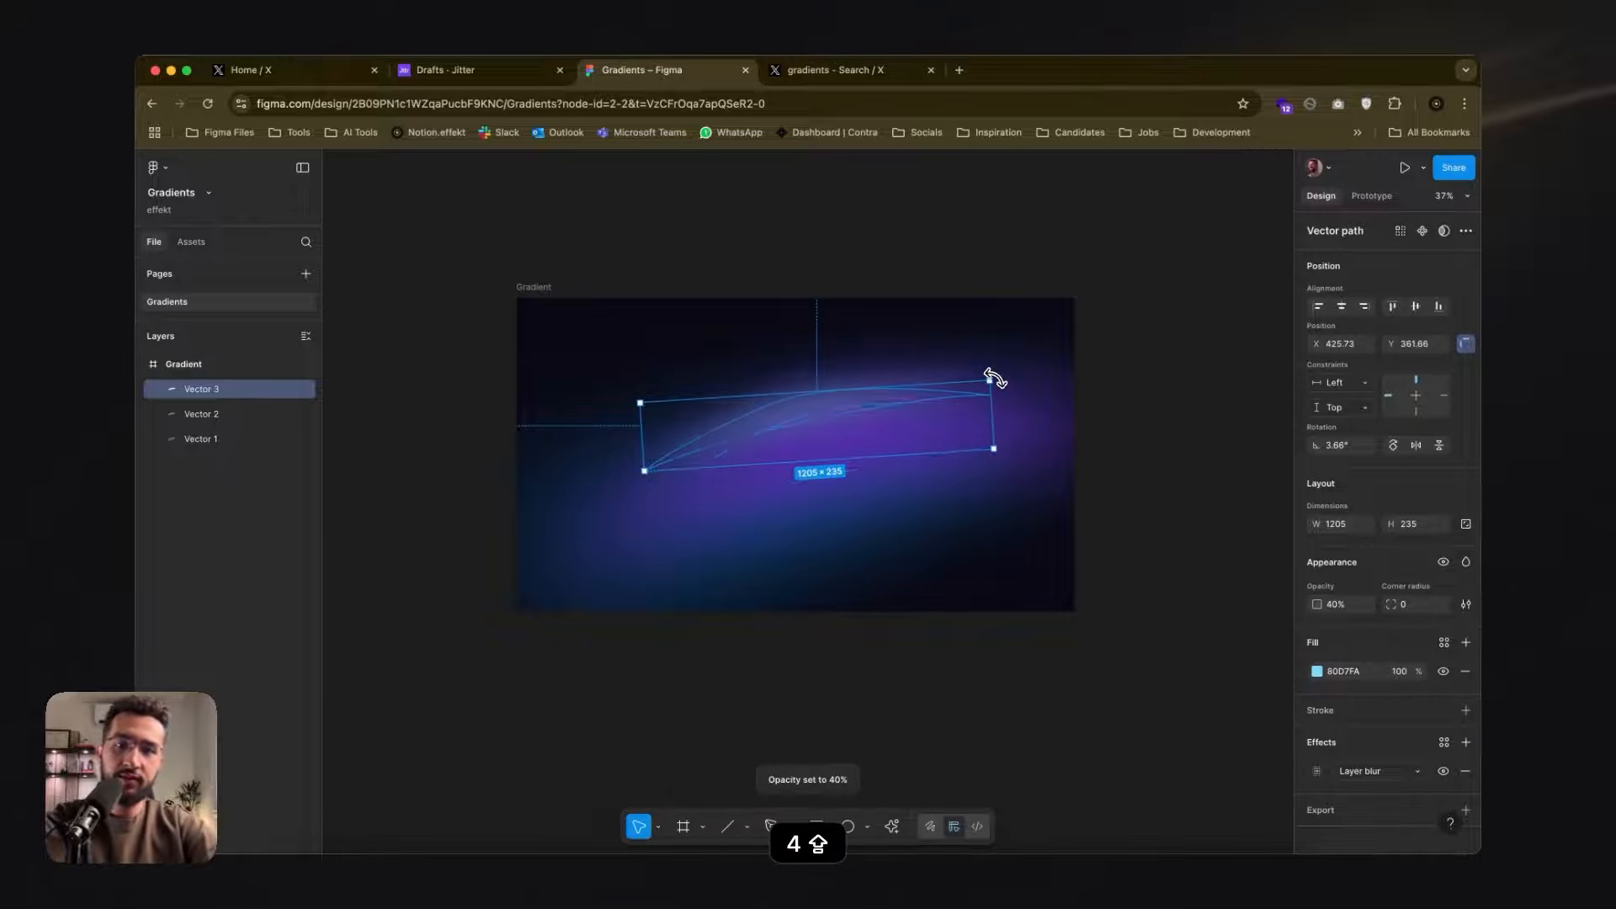
- Resize the light blue copy to about 1550 × 389 at 20% opacity, and place it at about X 210, Y 486
drag(643, 473, 548, 540)
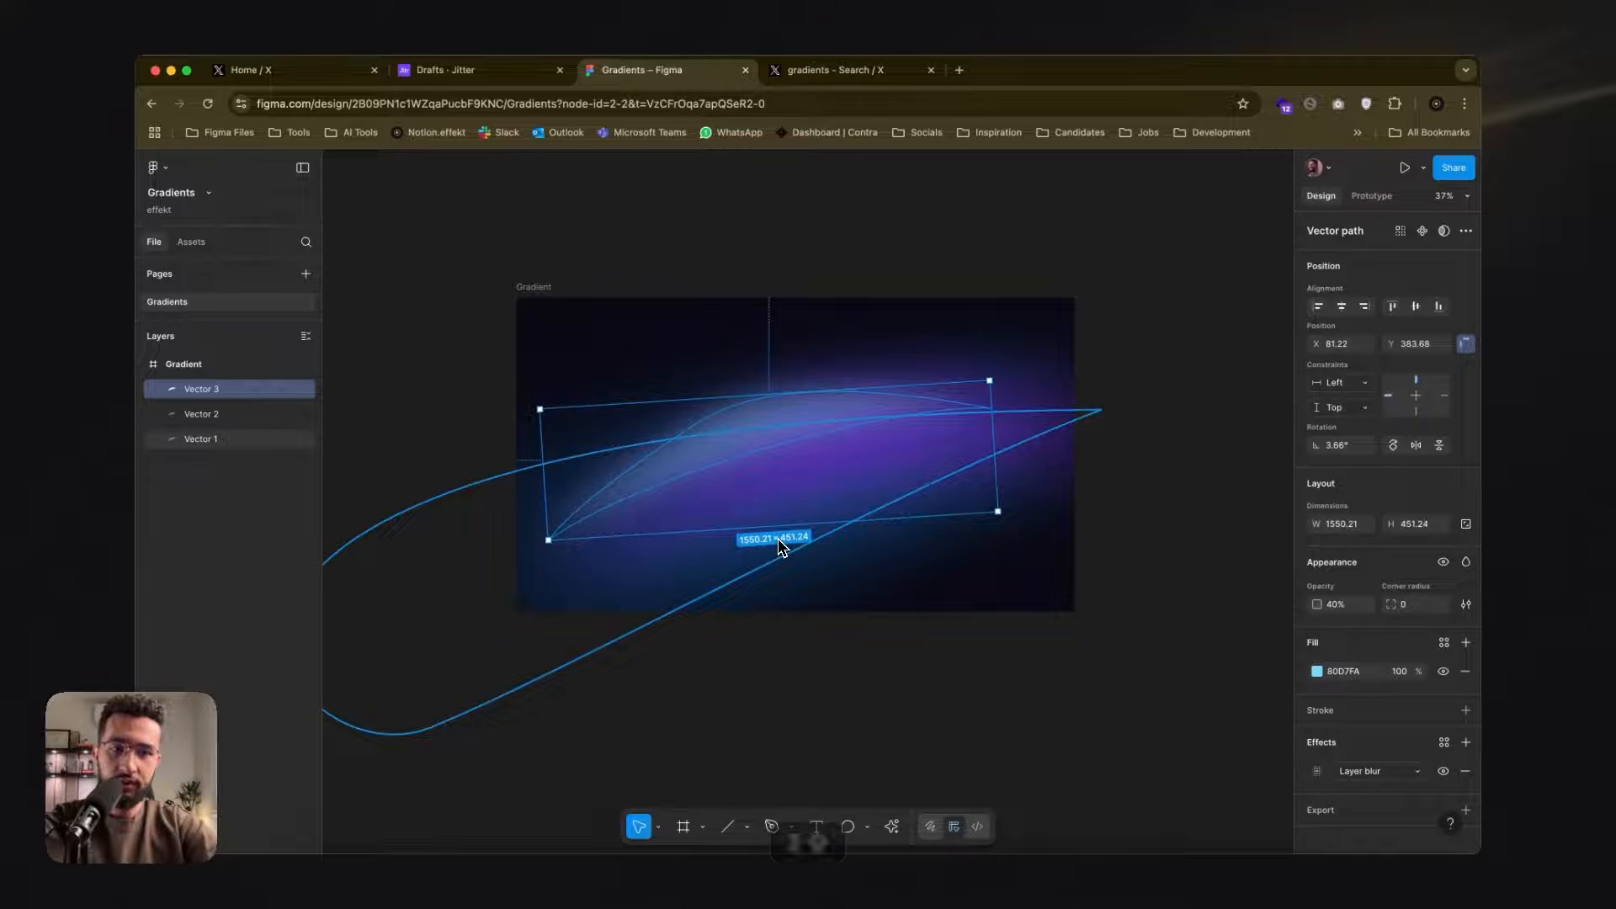
key(2)
drag(865, 521, 859, 502)
drag(780, 418, 826, 455)
click(1076, 725)
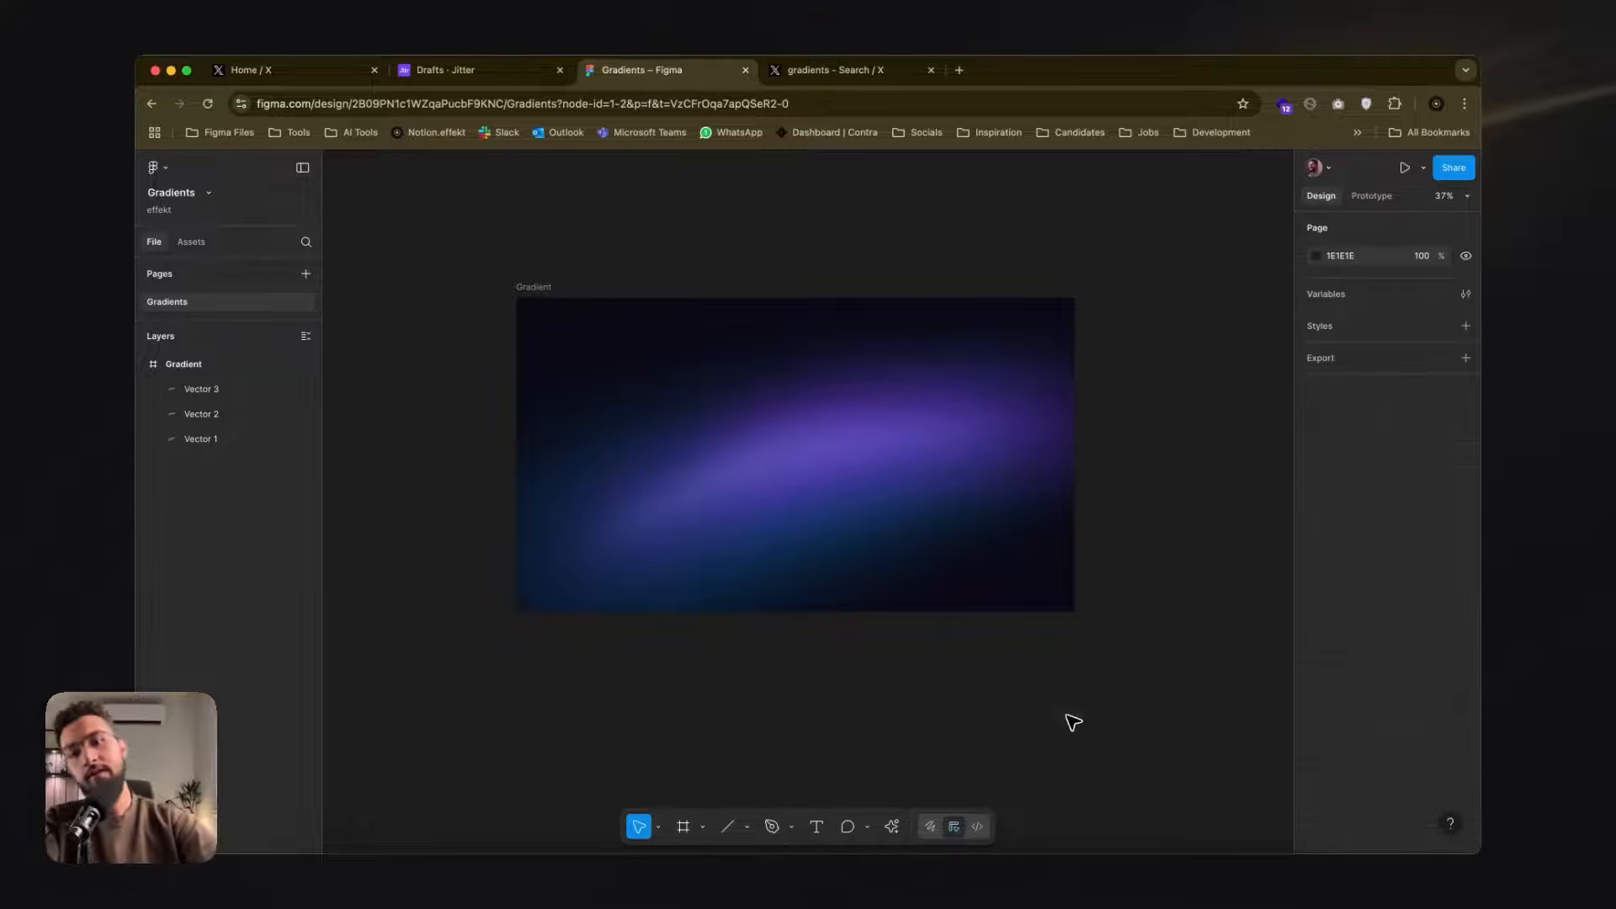
- Move the large purple leaf slightly left and down within the frame, and deselect it
click(907, 421)
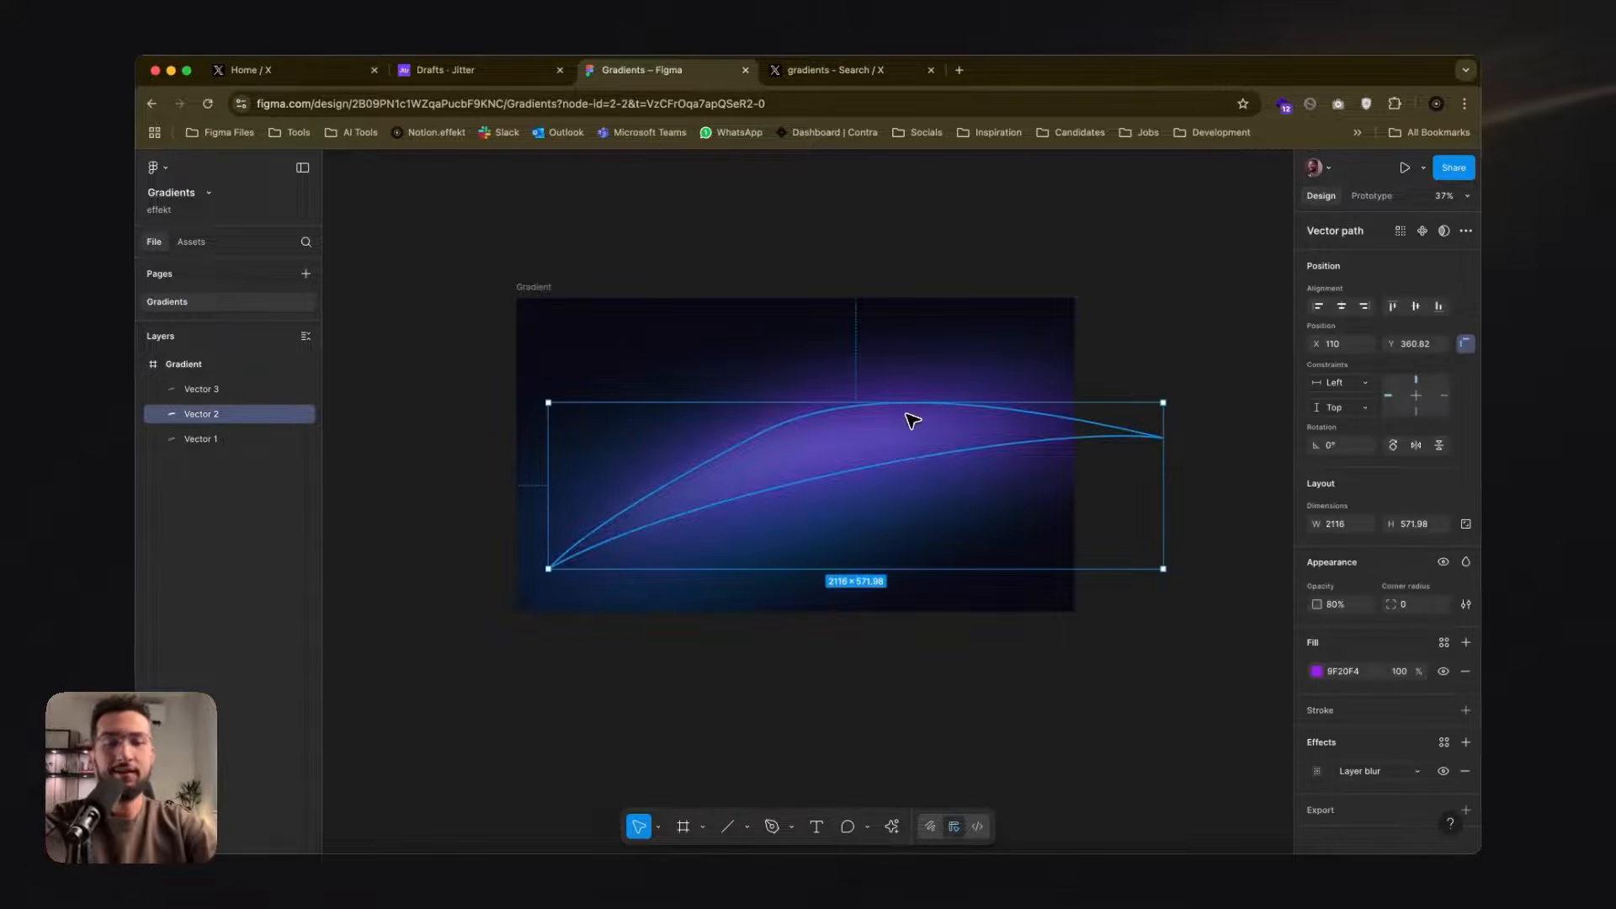
drag(863, 399, 837, 447)
click(893, 688)
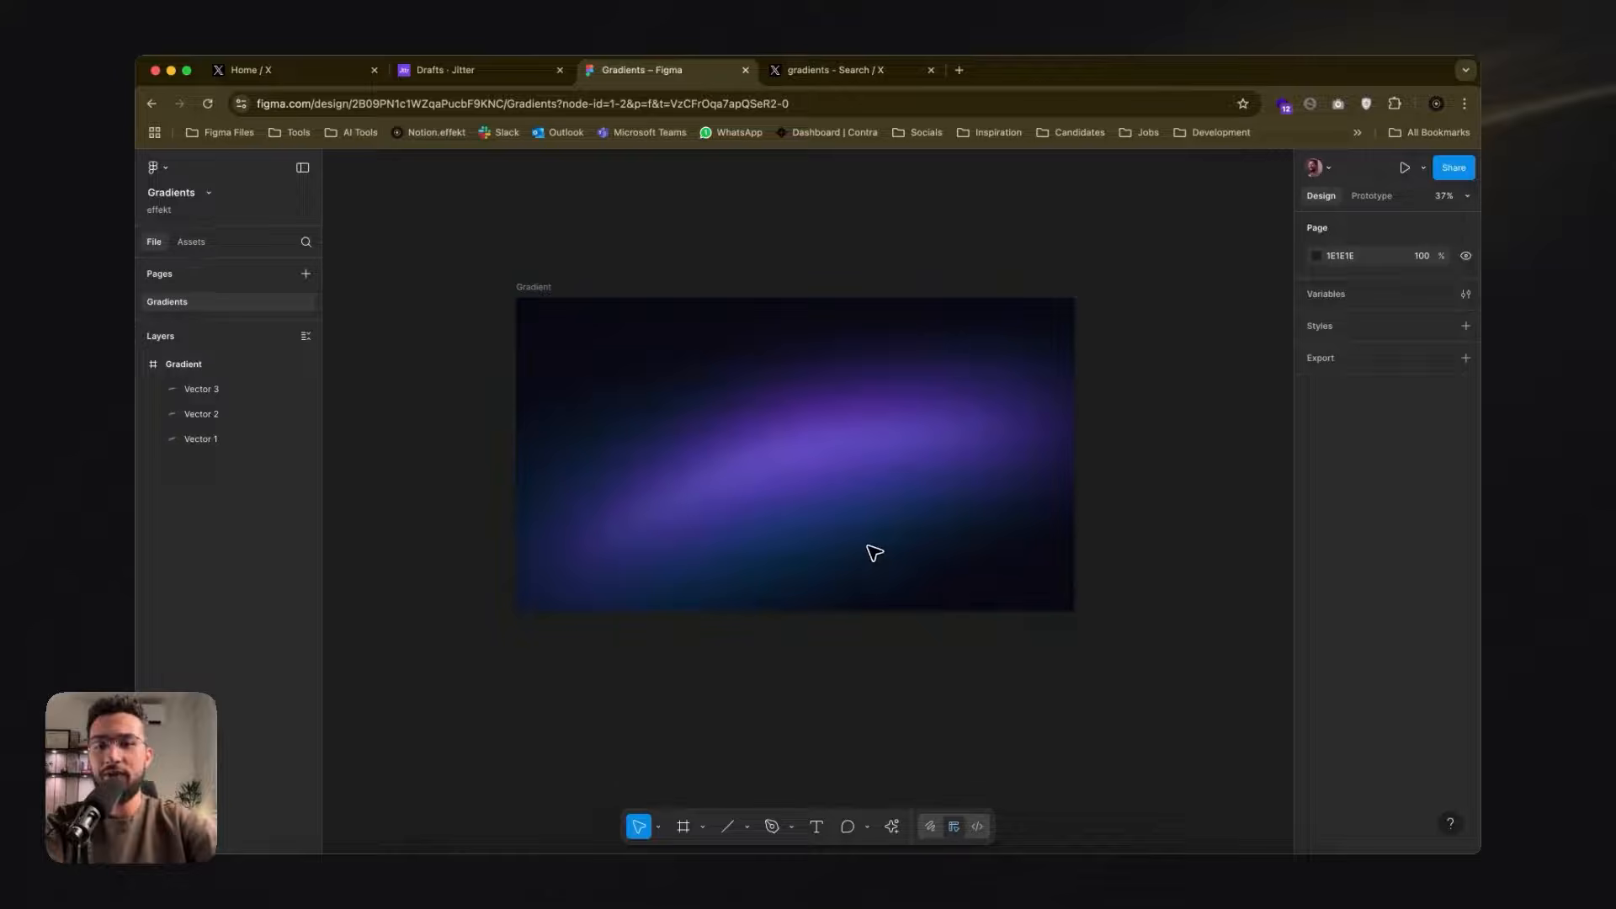
- Stretch the large blue shape downward to a height of about 1013 and deselect it
key(super+shift+s)
click(775, 545)
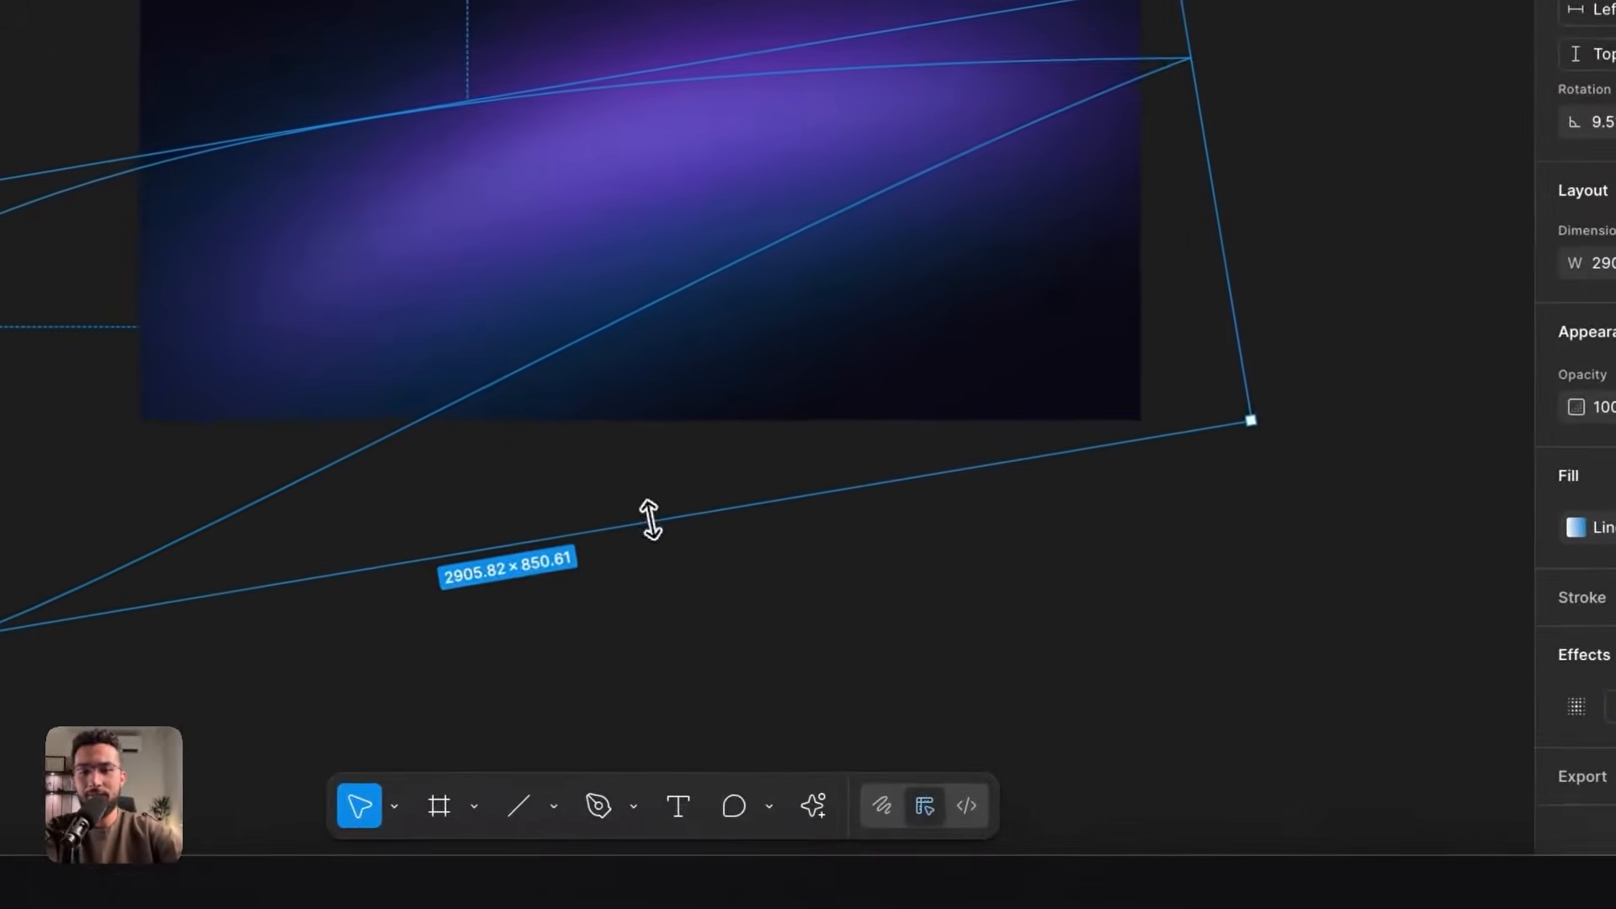
drag(649, 519, 739, 592)
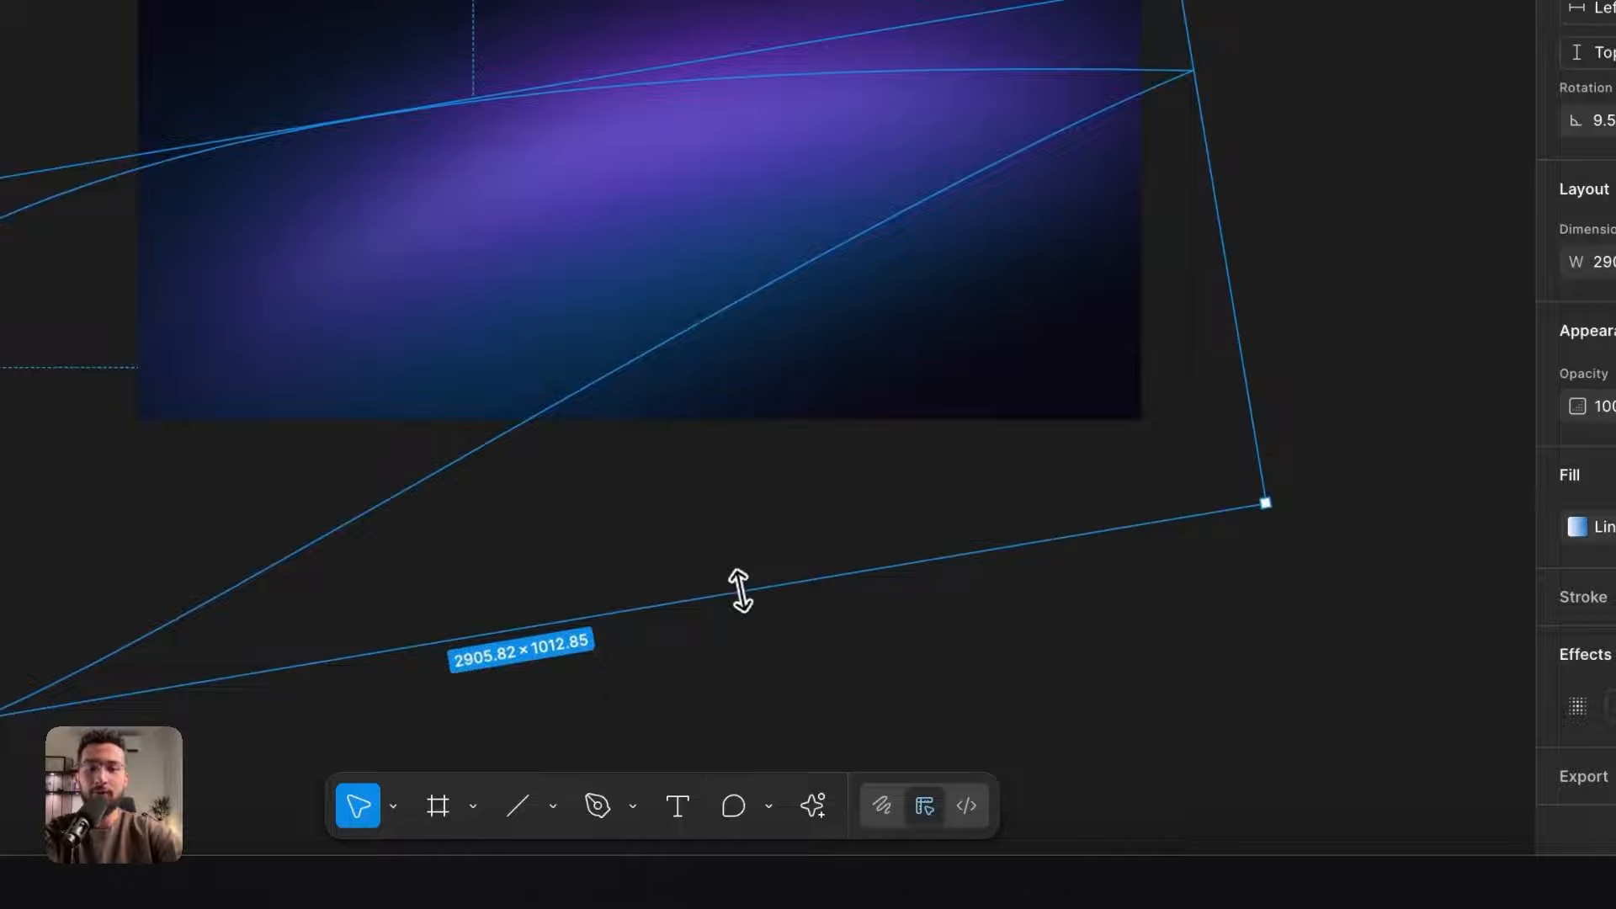
click(1287, 336)
key(super+shift+s)
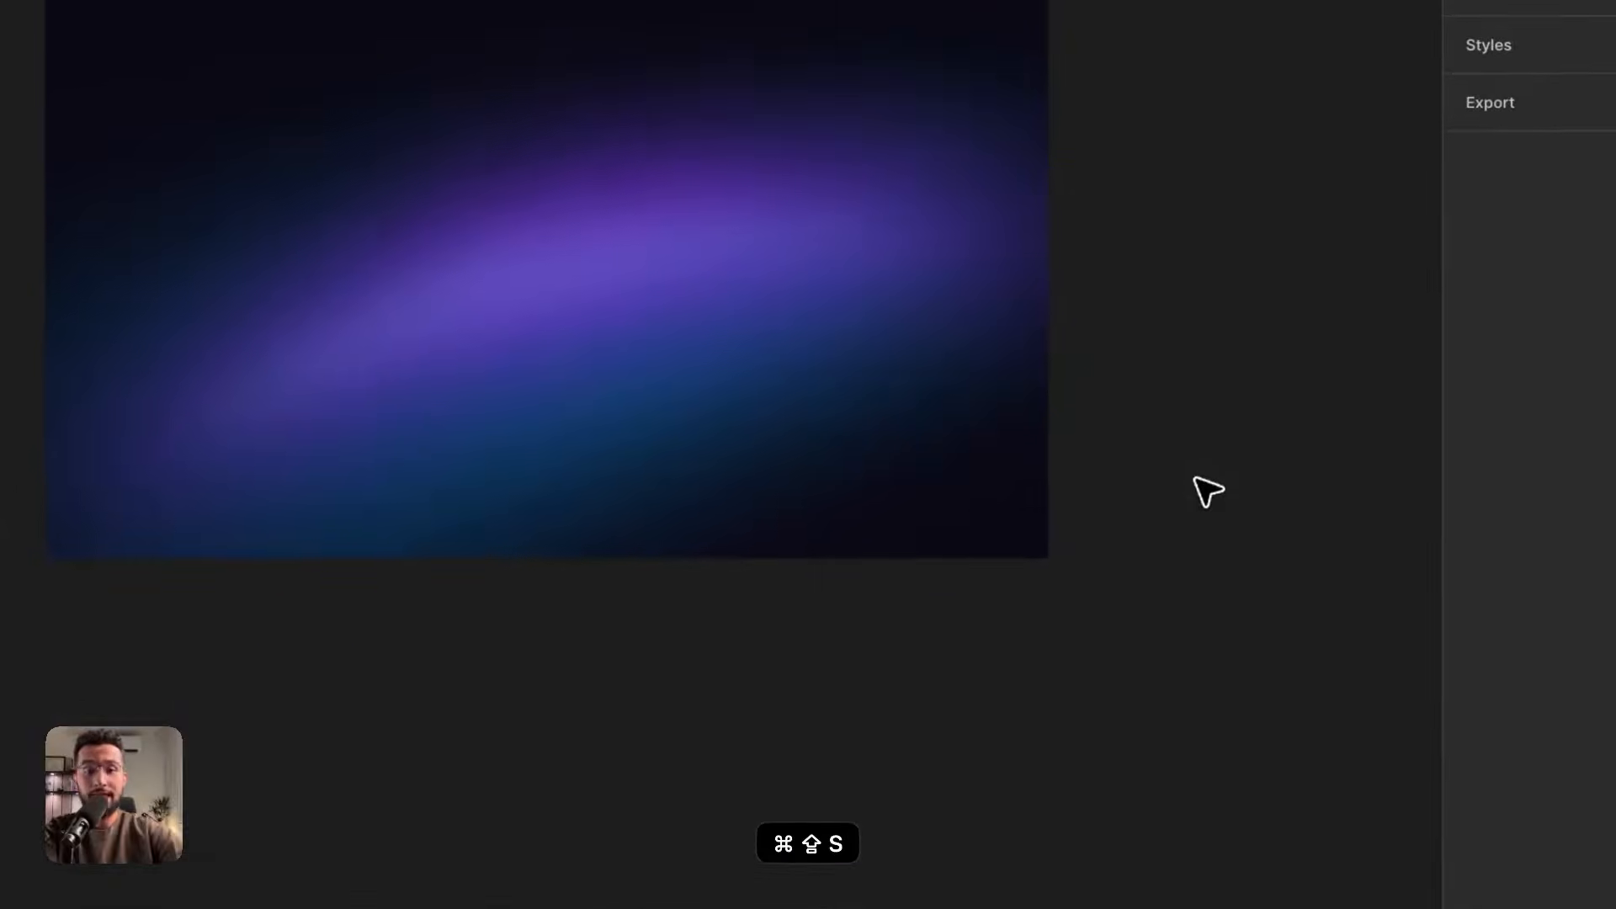
key(super+shift+s)
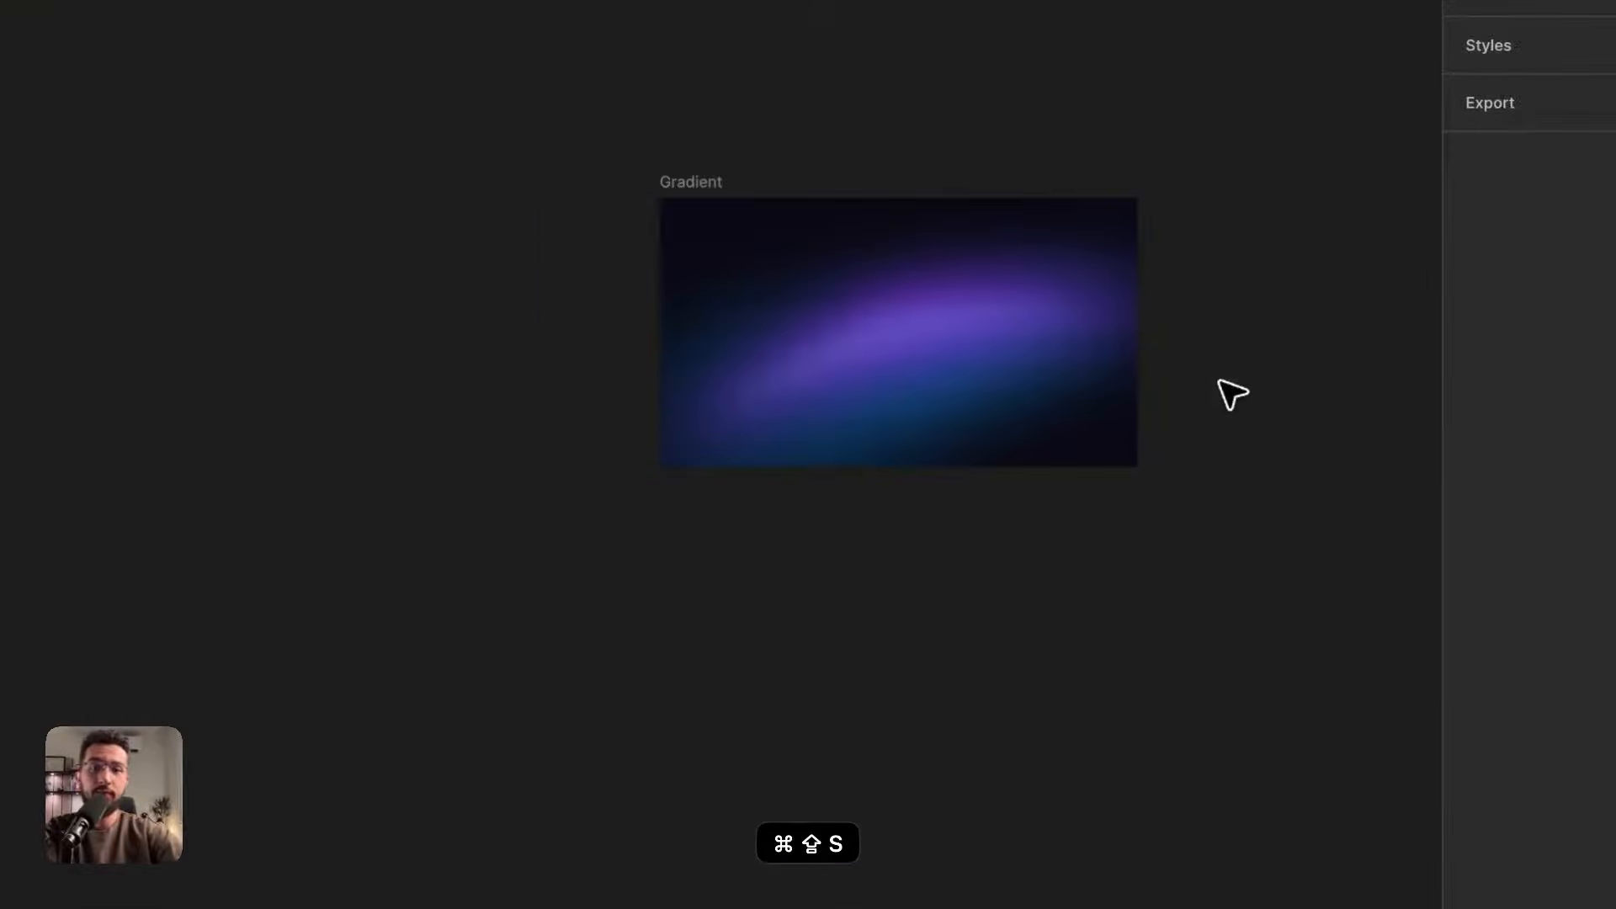
- Reposition the blue shape's linear gradient, with the opaque end near the frame's upper edge and the transparent end near its lower-left corner
click(816, 418)
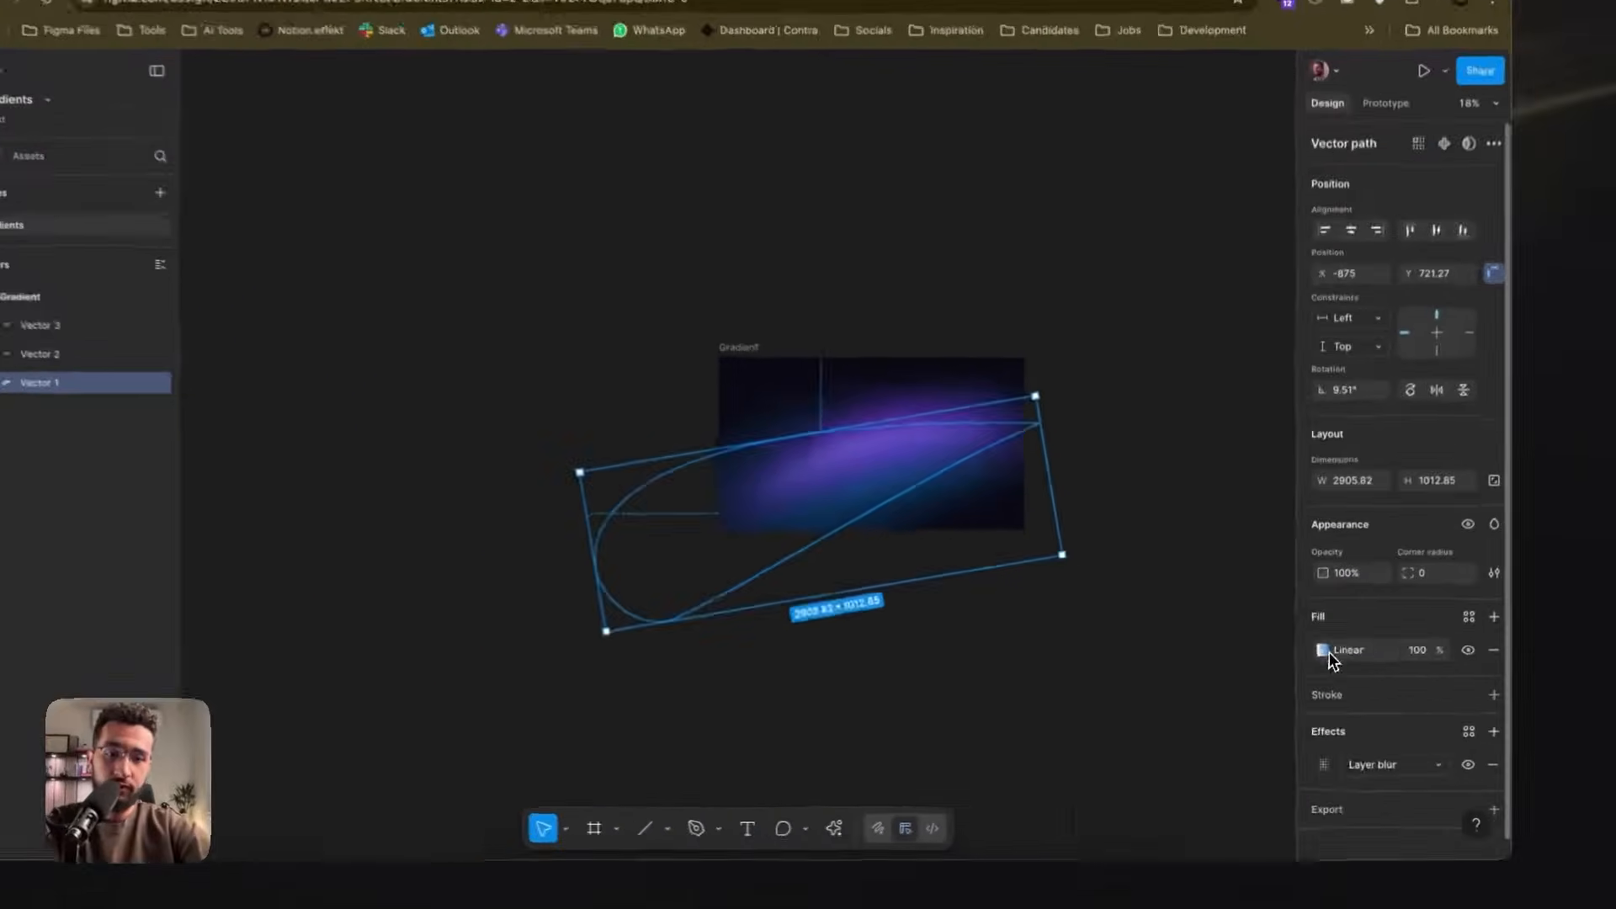
click(1596, 580)
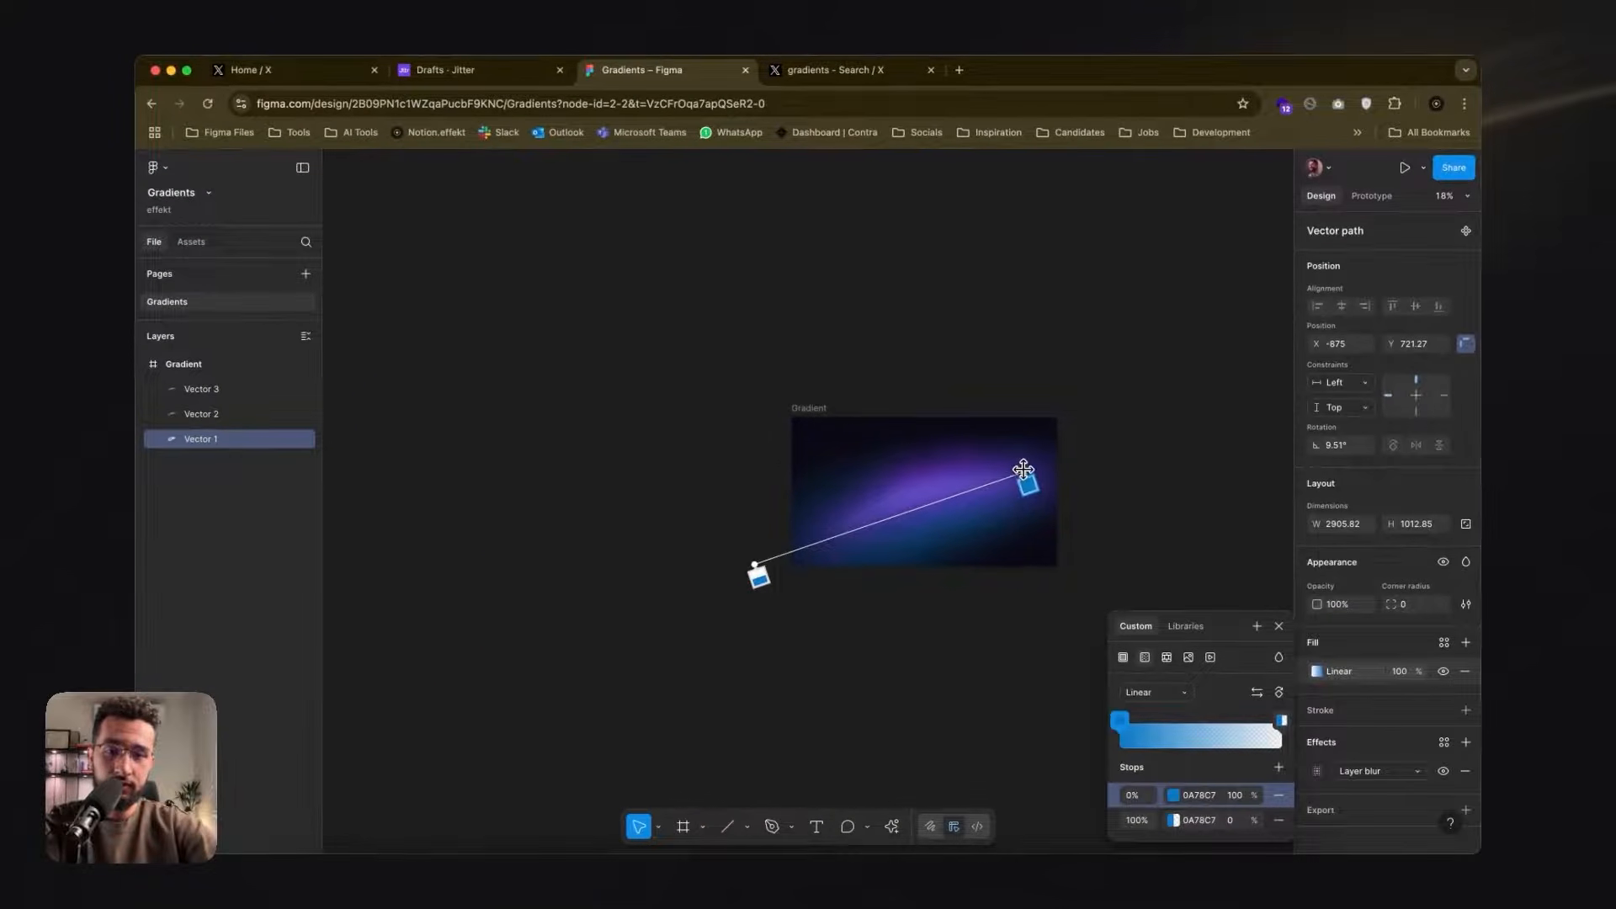
drag(1024, 469, 979, 429)
mouse_move(753, 564)
mouse_down()
mouse_move(830, 570)
mouse_move(774, 572)
mouse_up()
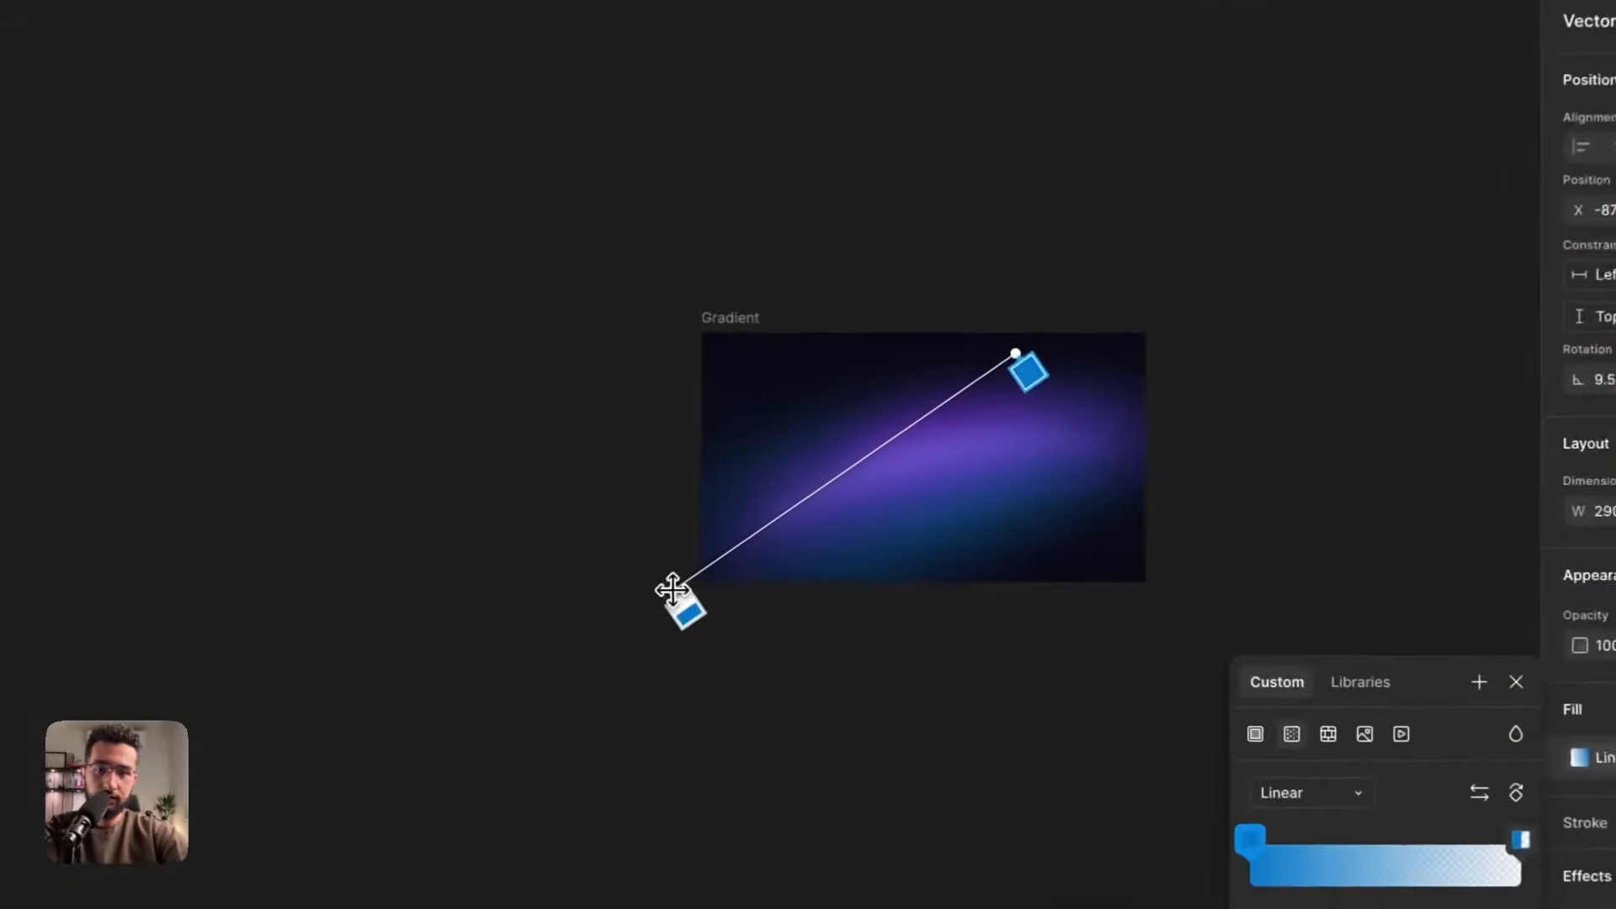
drag(1020, 334, 1000, 345)
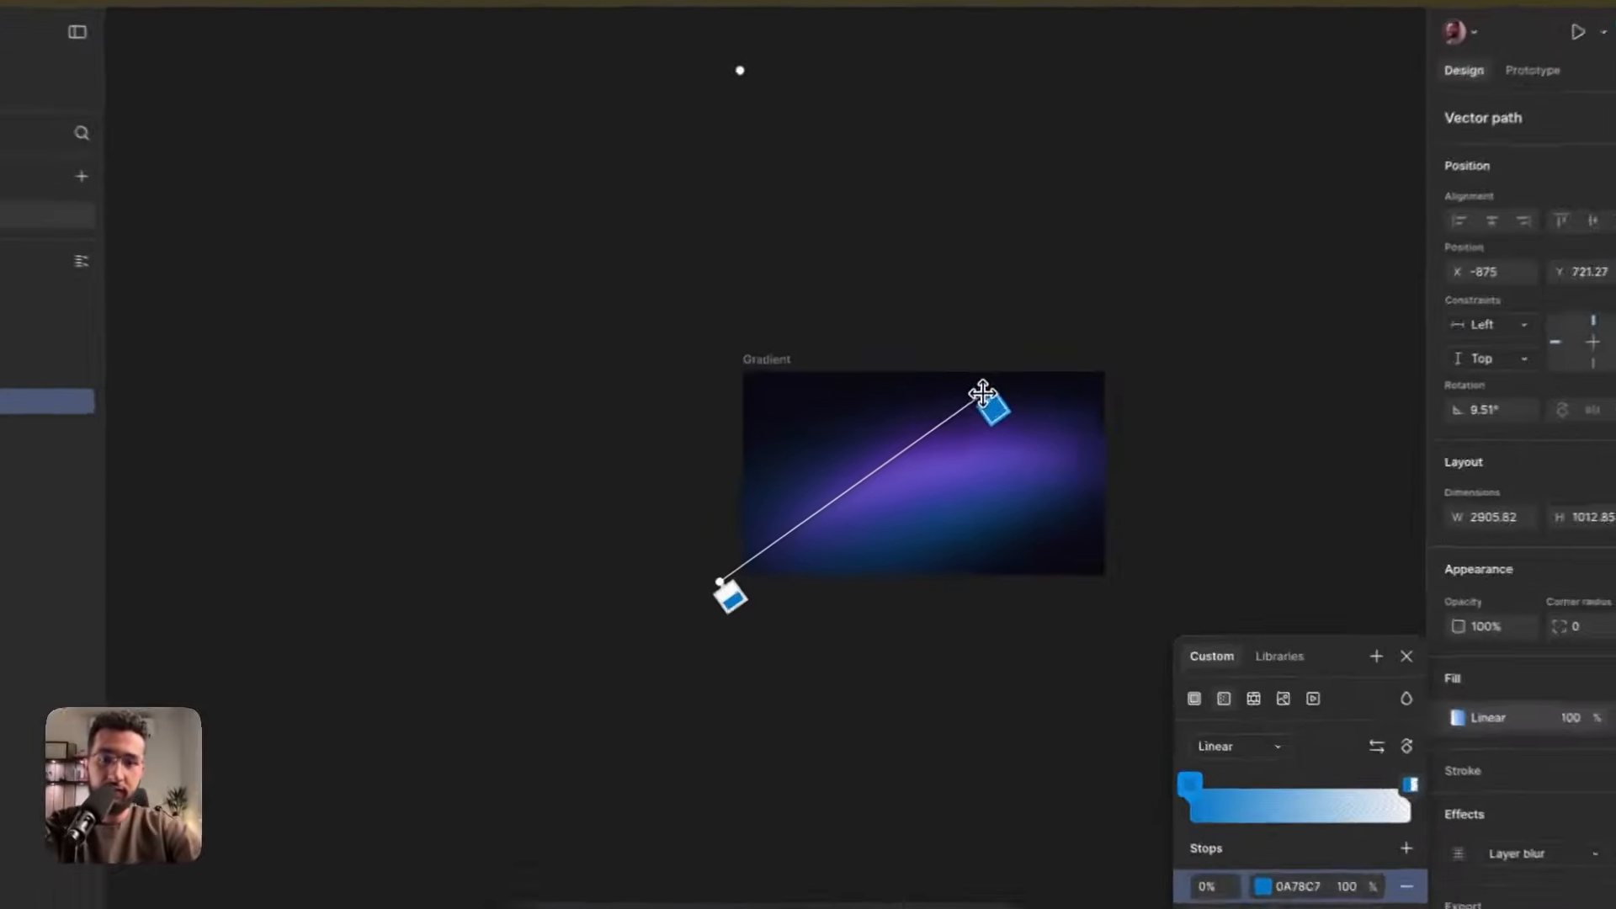
scroll(1008, 732, up, 5)
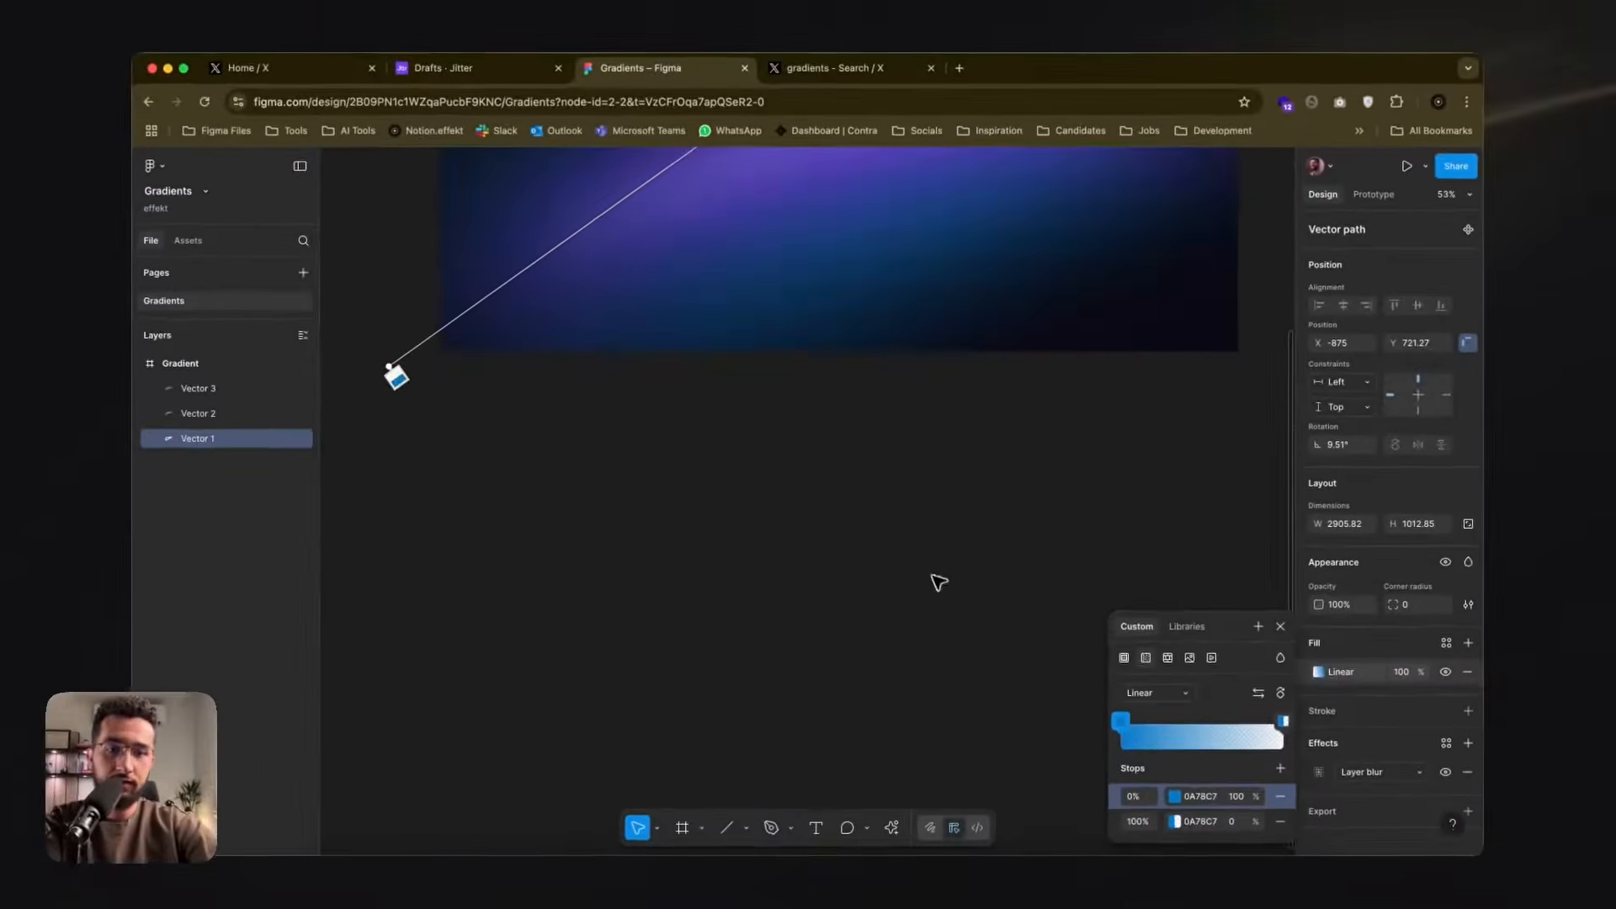
key(Escape)
- Set the blue shape's opacity to 80% and deselect it
scroll(935, 573, down, 5)
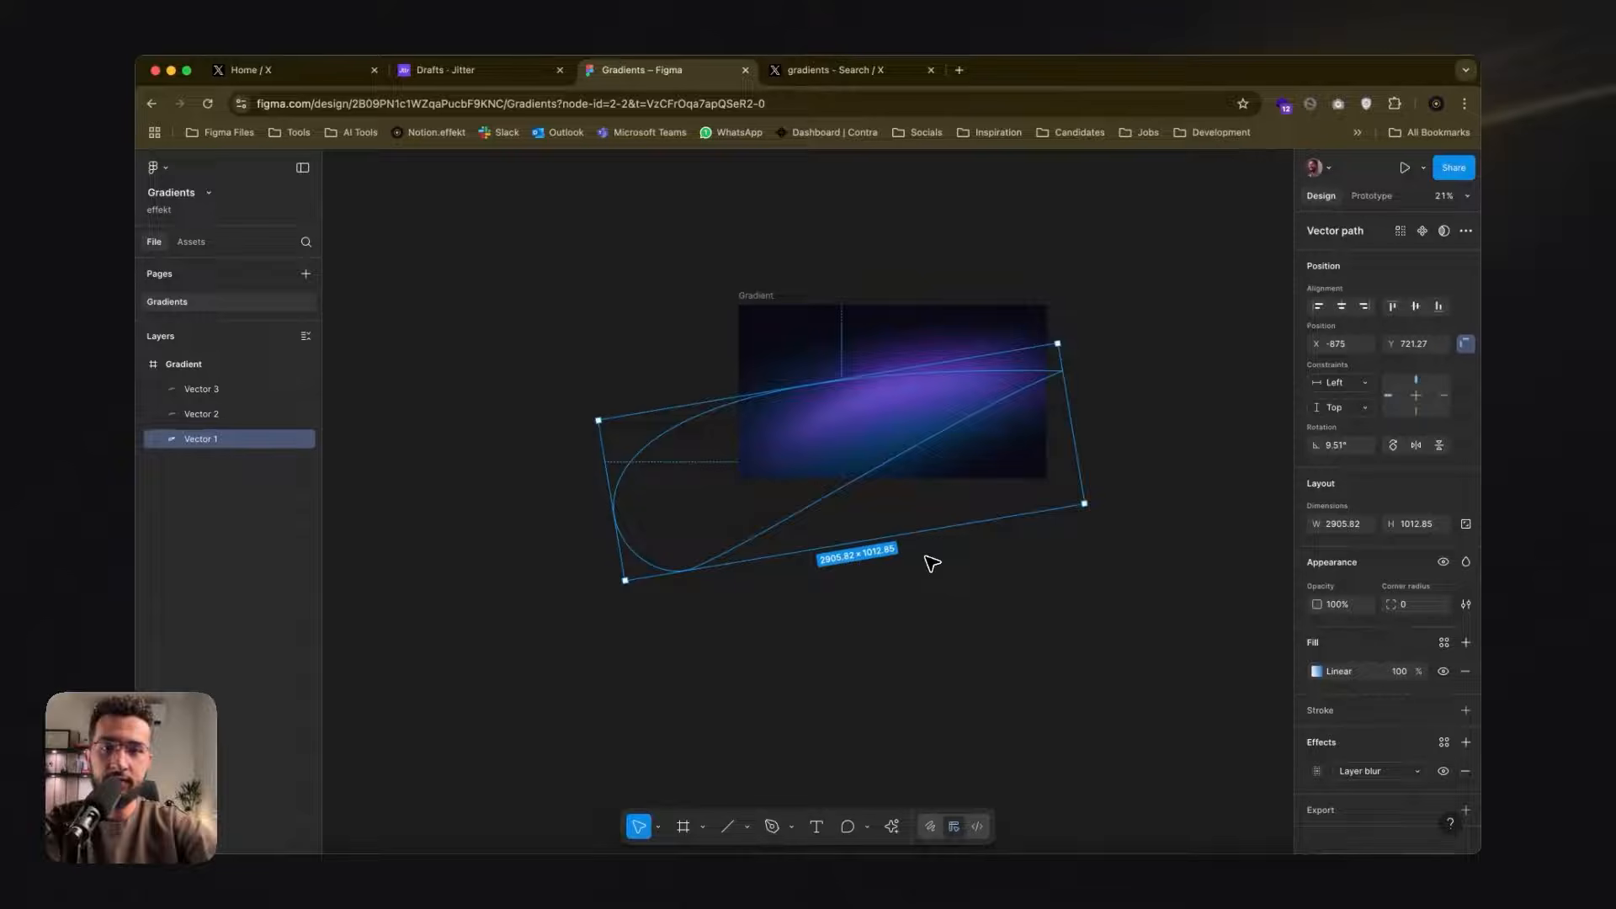
key(8)
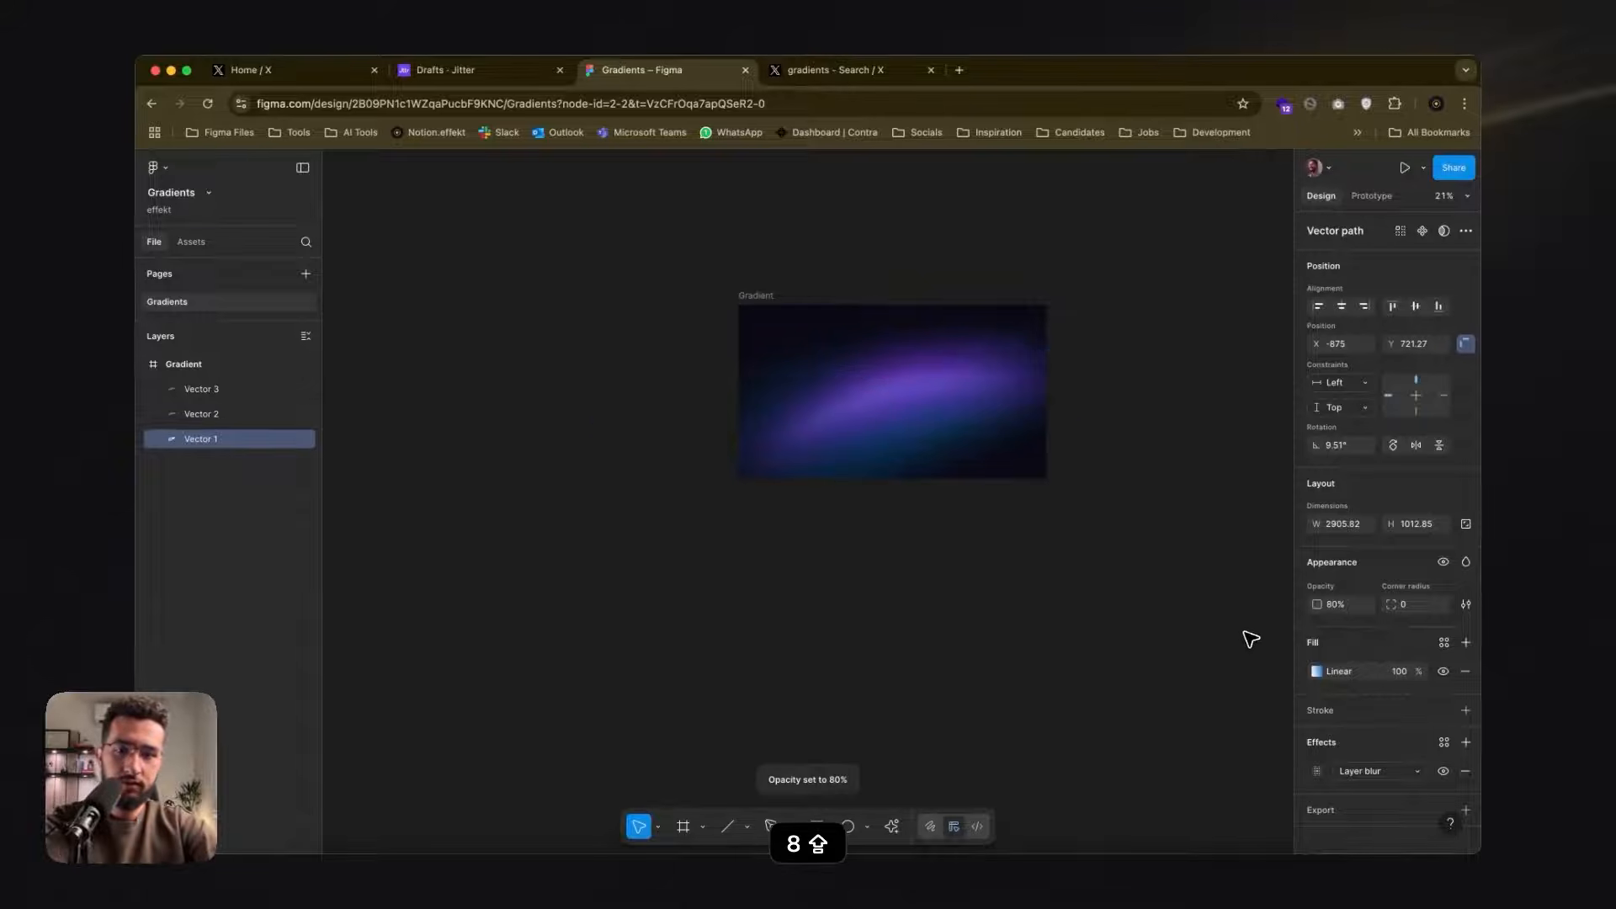
click(1111, 598)
- Try the light blue highlight at 10% opacity, return it to 20%, and set its layer blur to 150
click(886, 406)
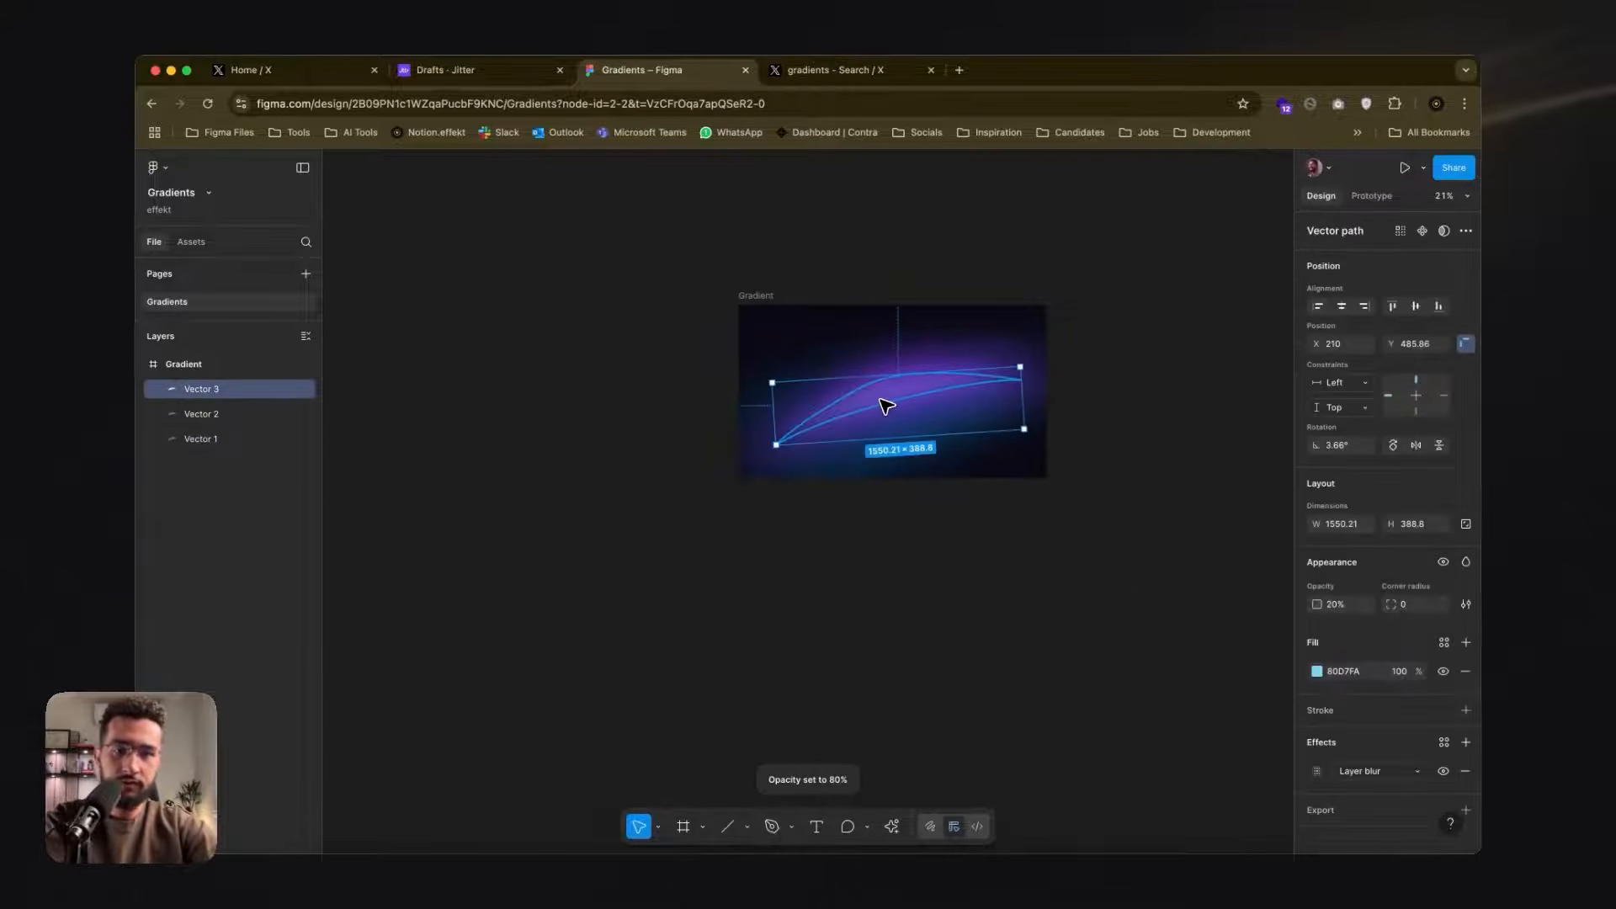
key(1)
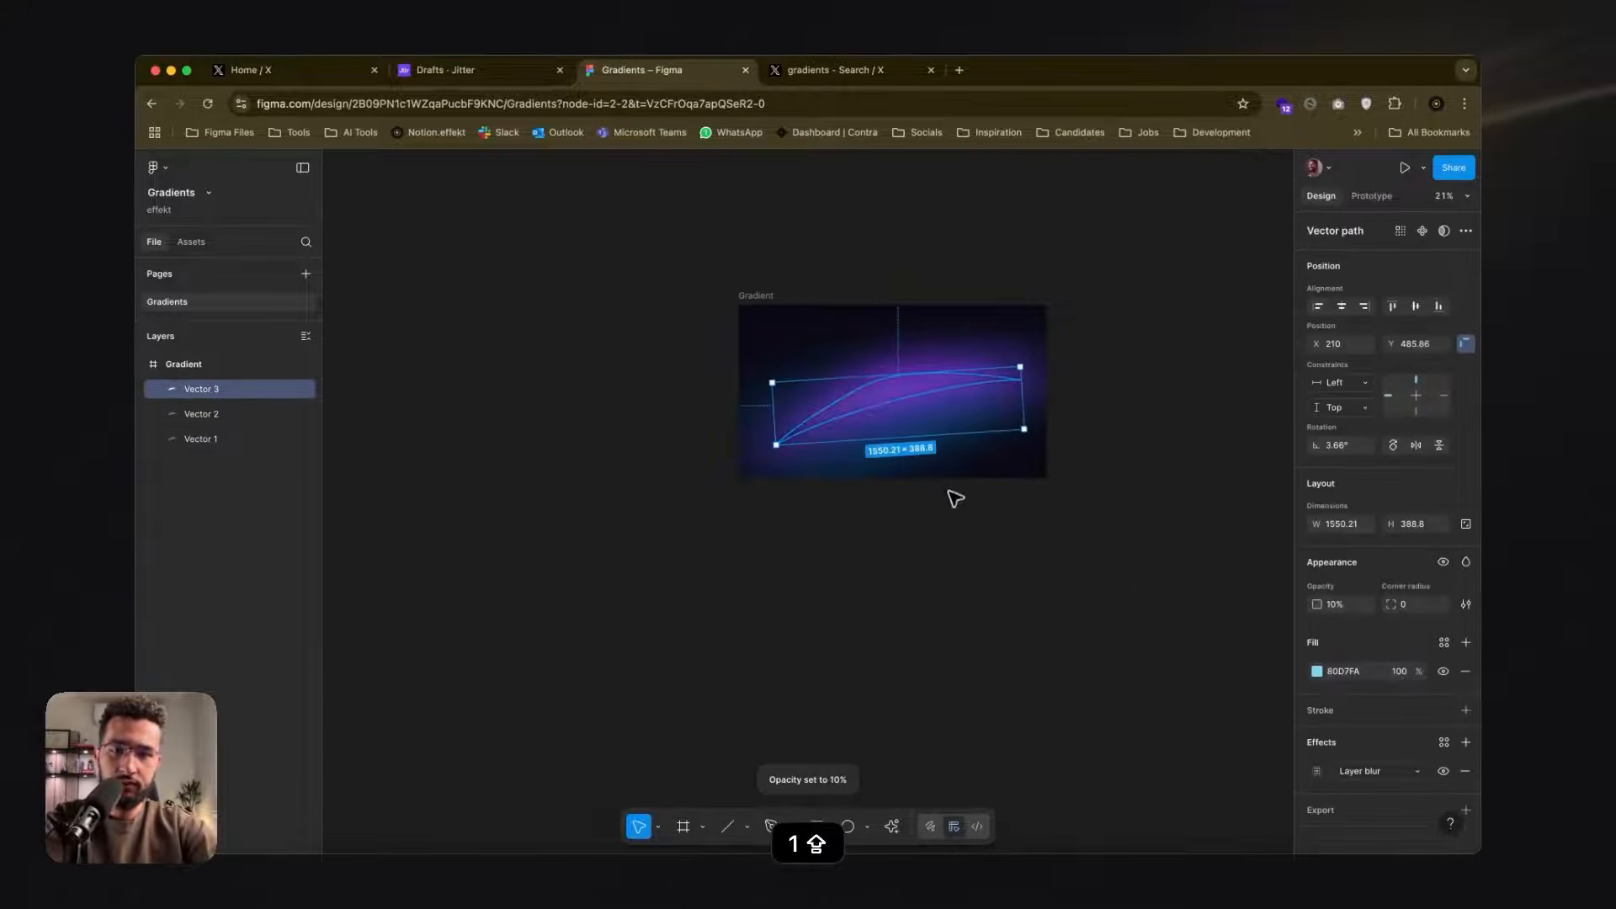
key(2)
click(1318, 771)
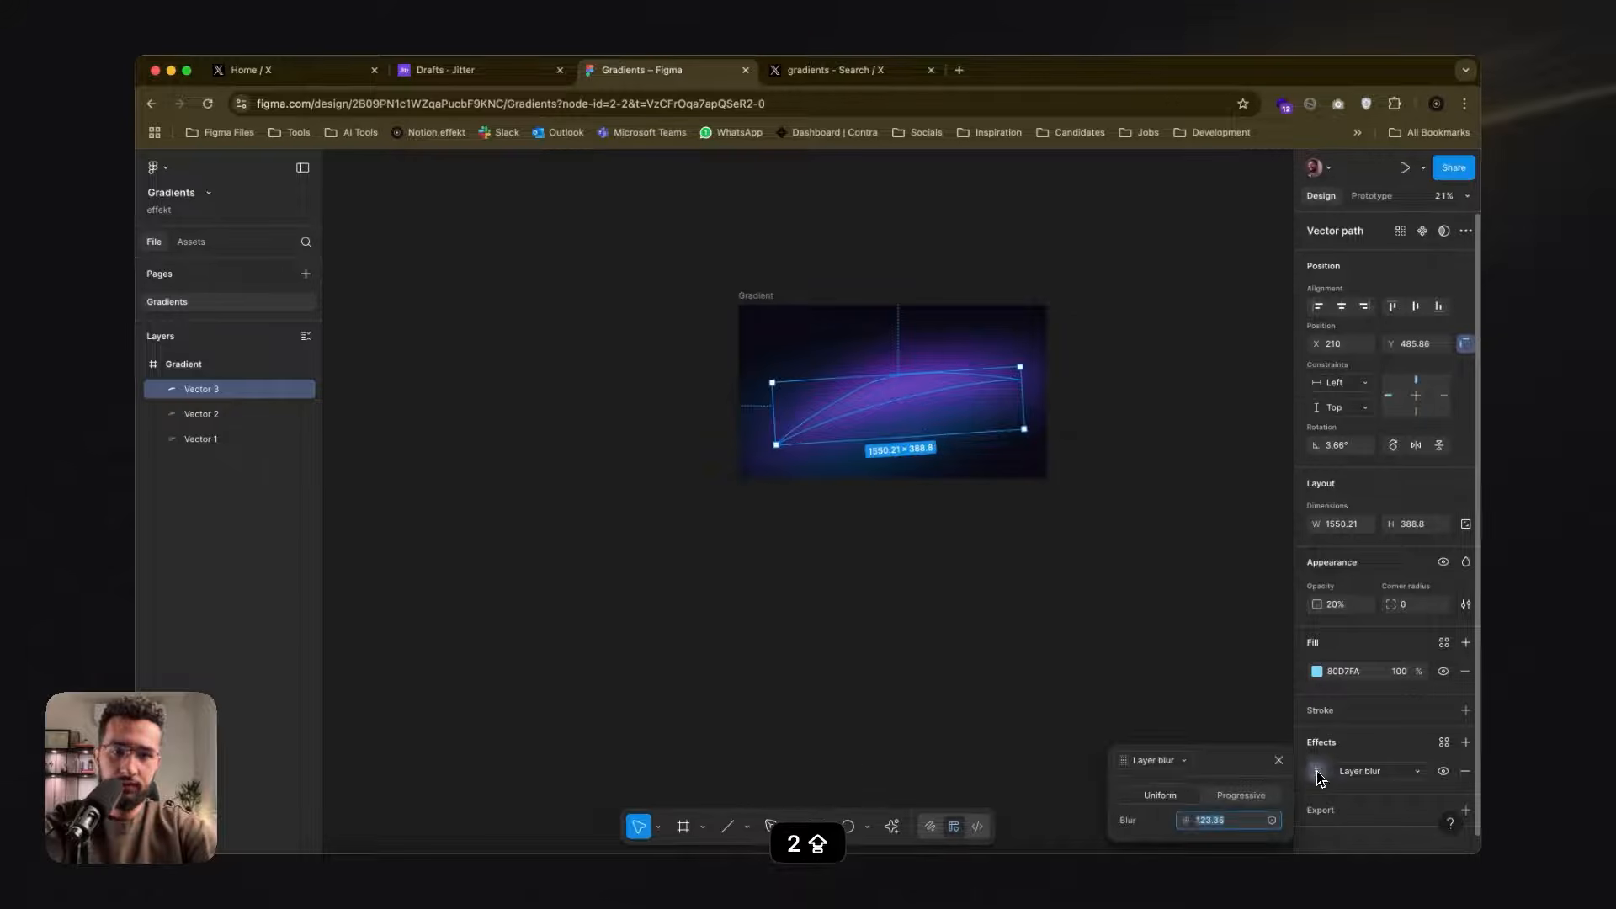
scroll(1234, 752, down, 3)
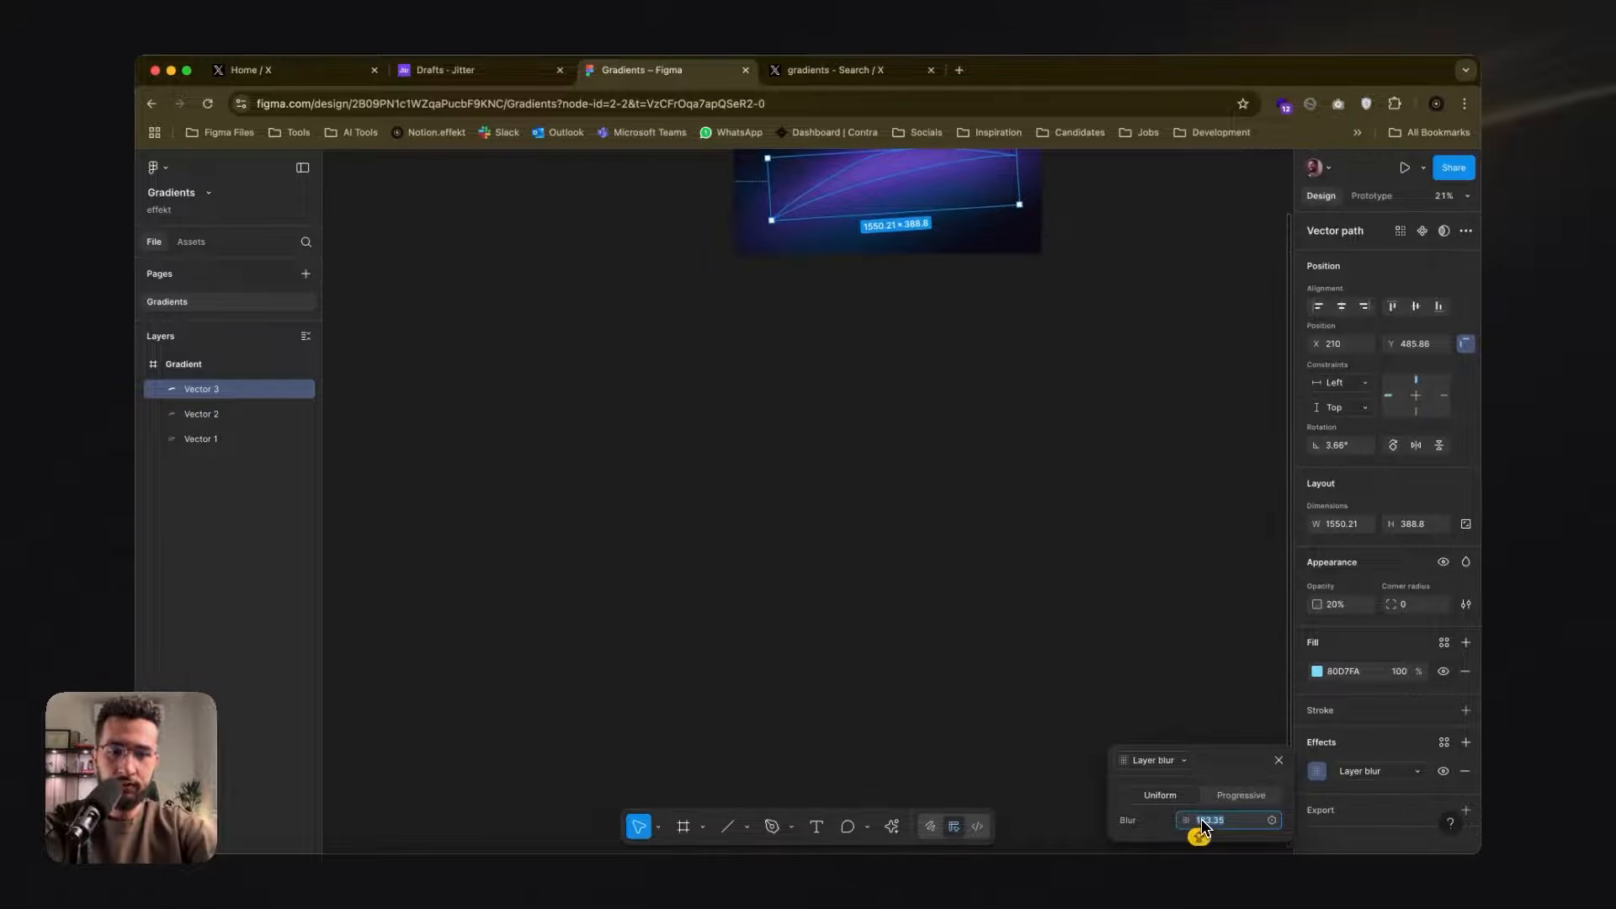
key(super+Tab)
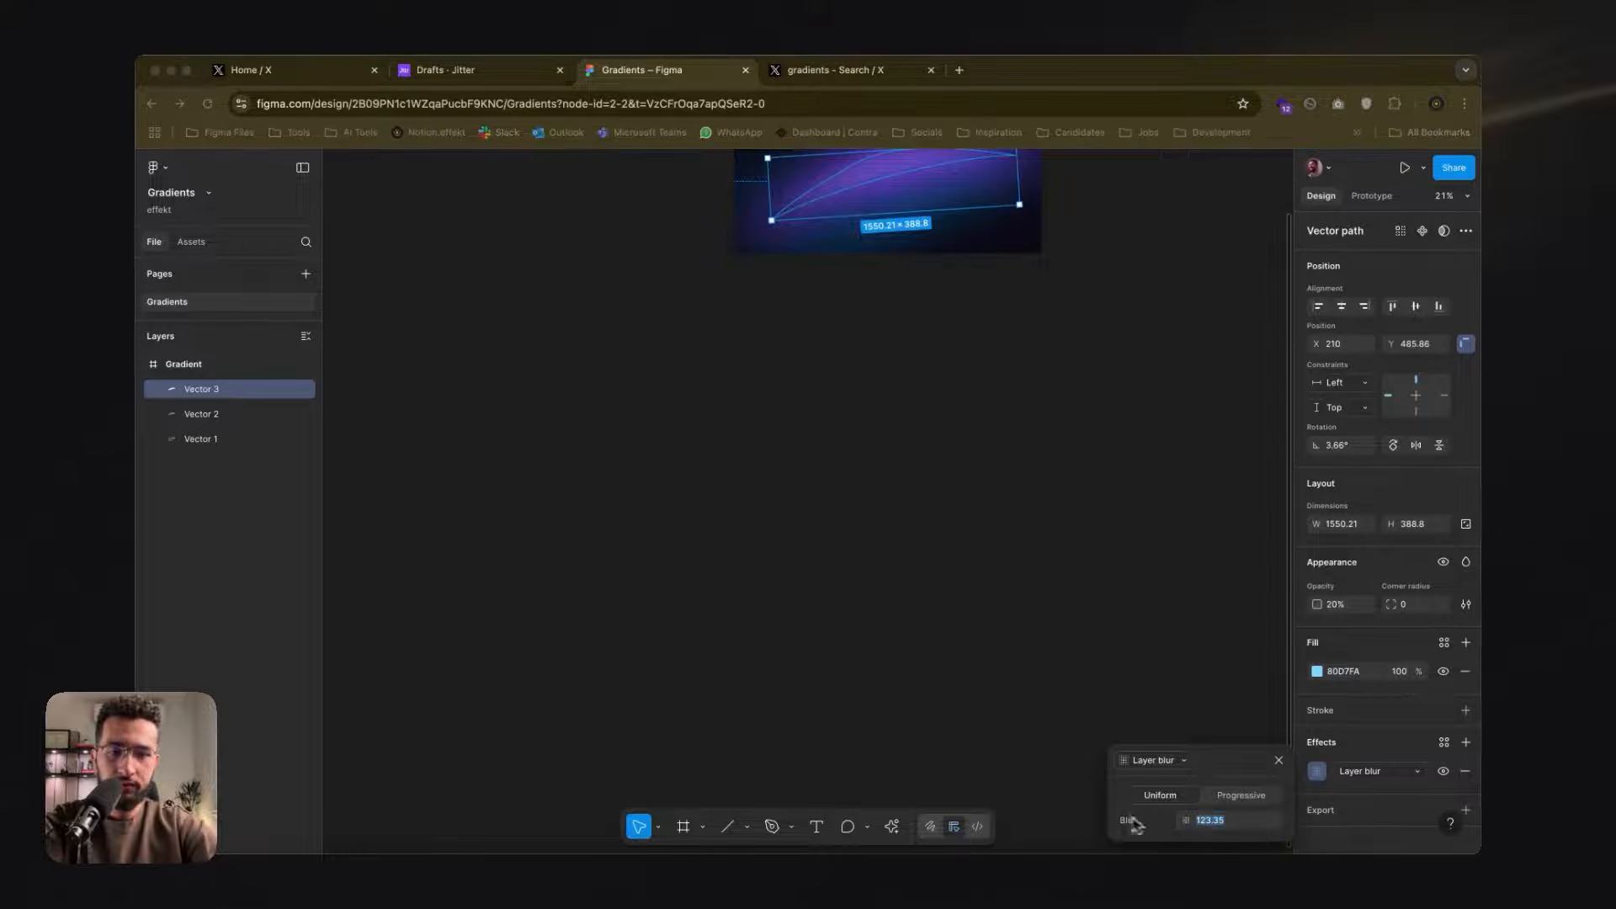
click(1212, 829)
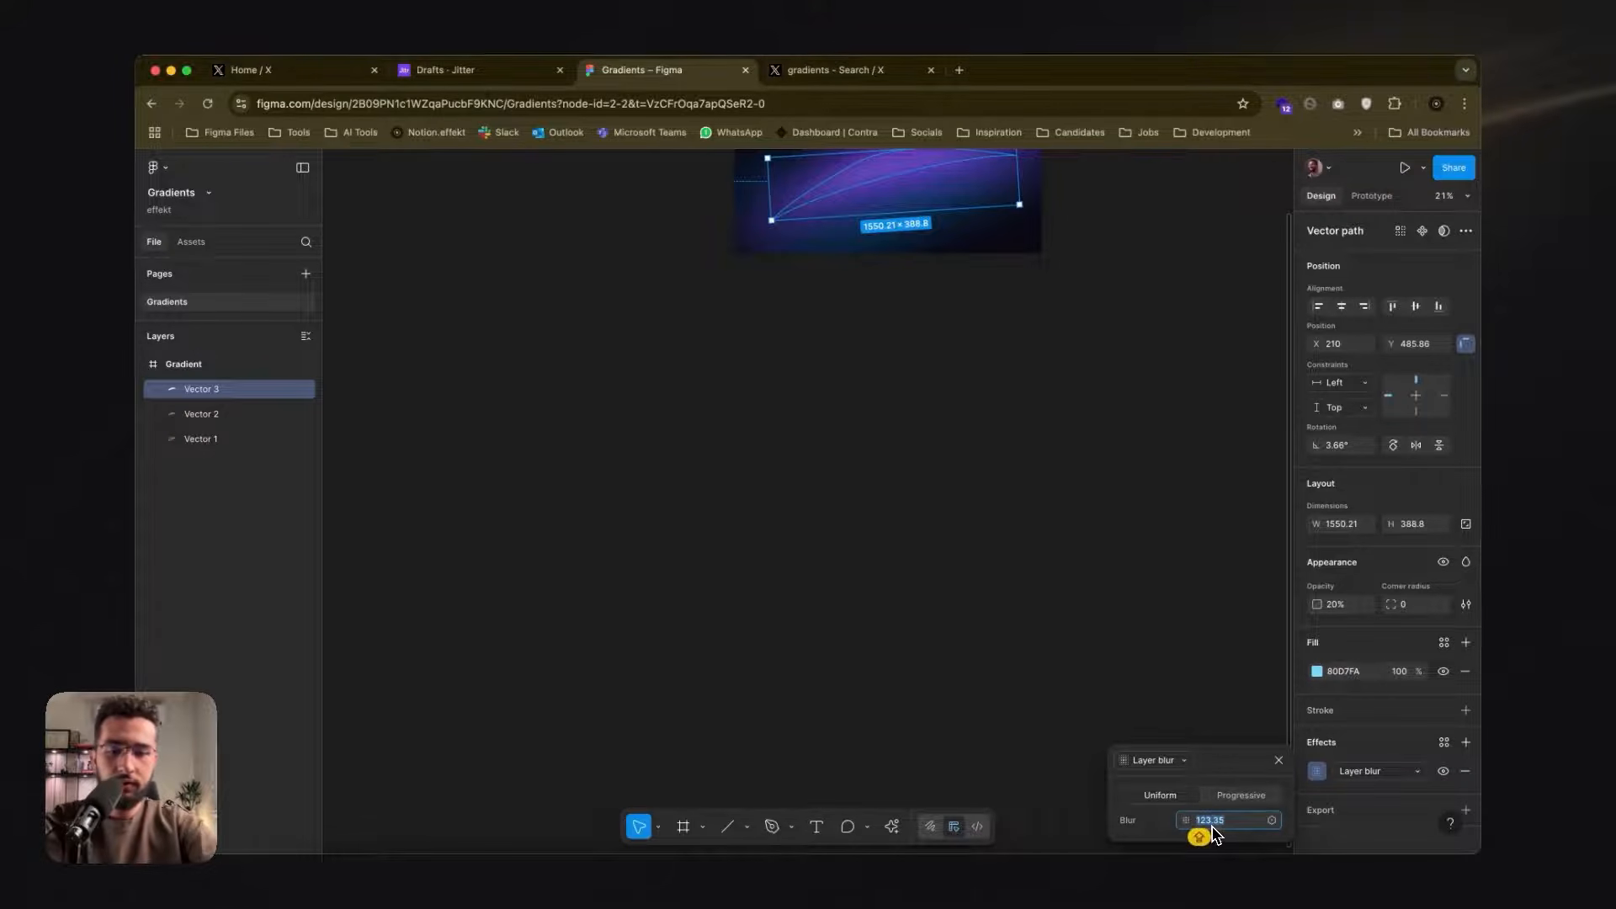
text(150)
key(Return)
click(828, 416)
- Set the purple leaf's opacity to 70% and deselect it
scroll(828, 416, up, 4)
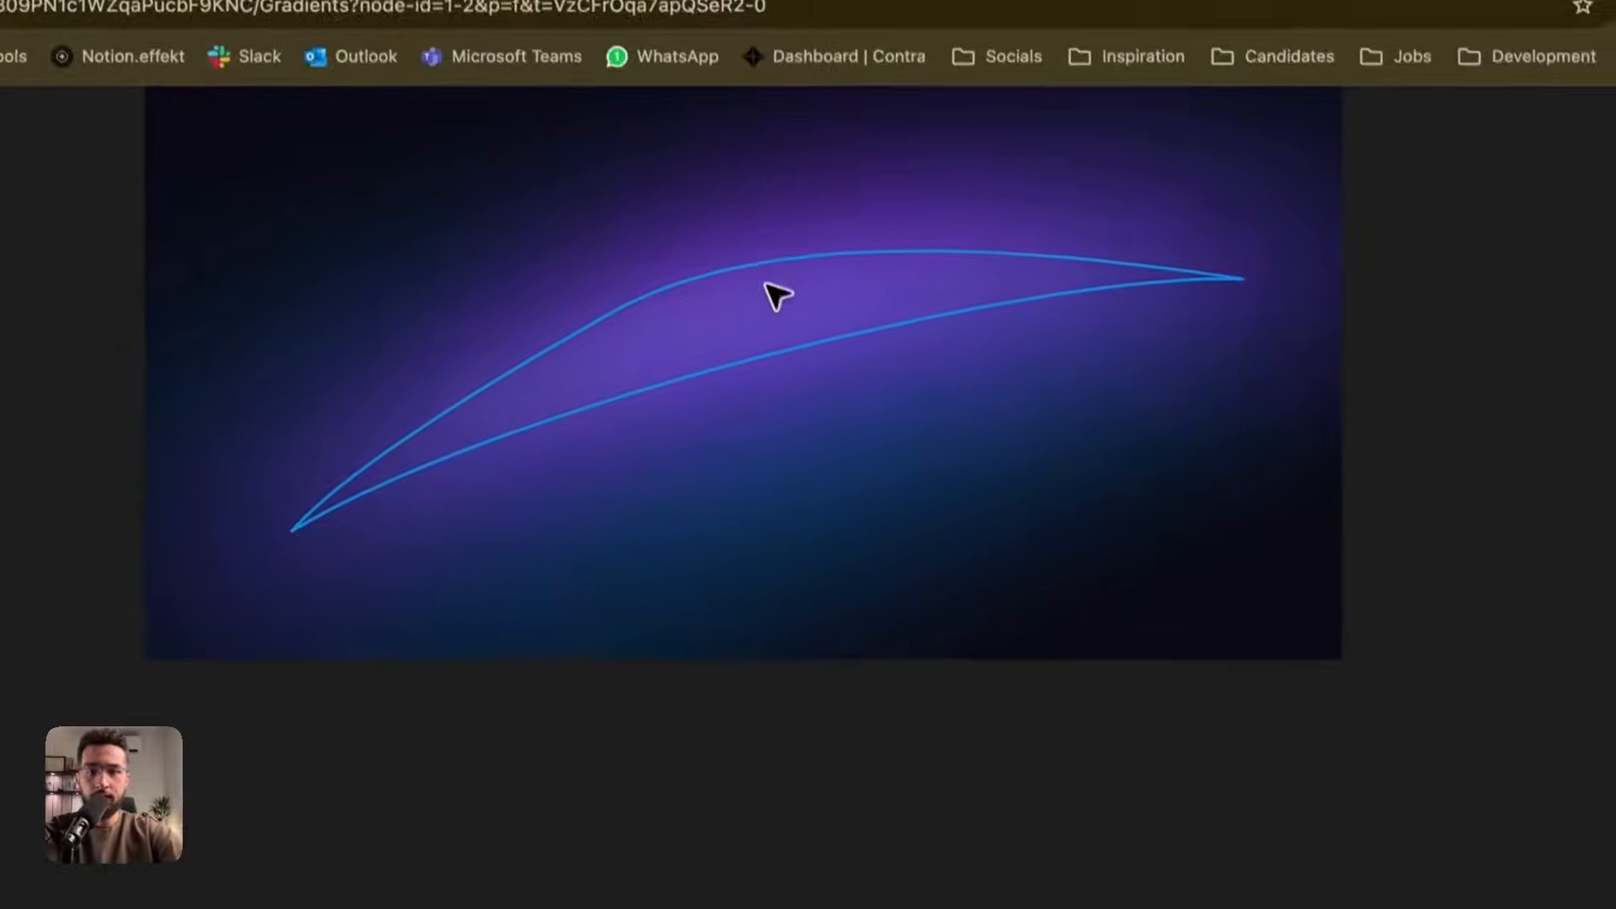
click(786, 316)
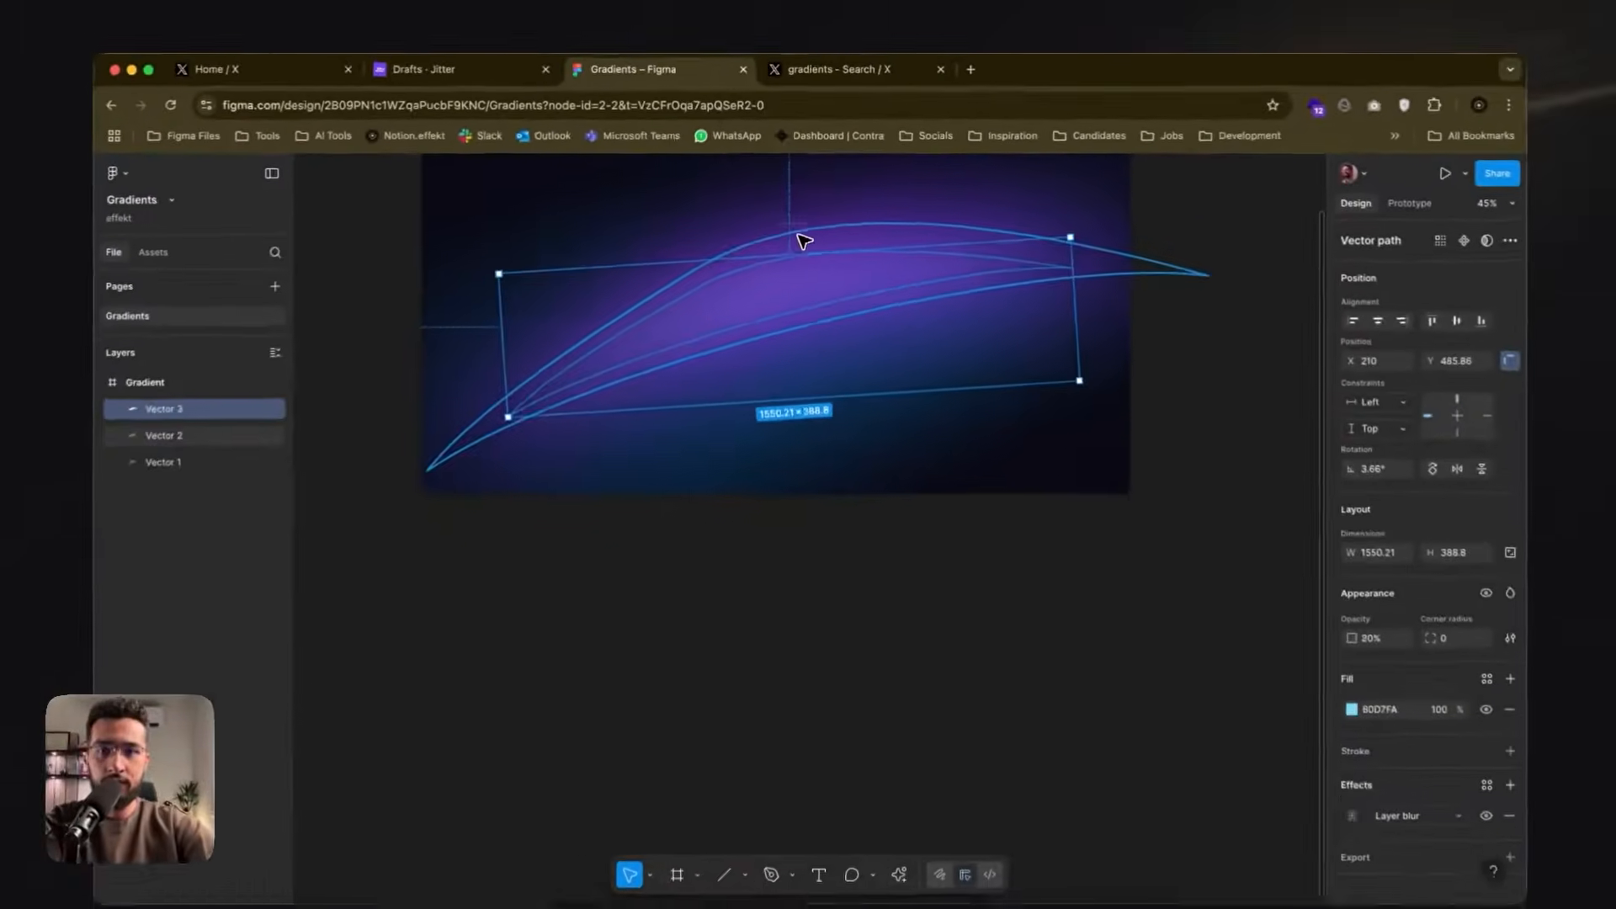
click(798, 238)
key(7)
click(743, 659)
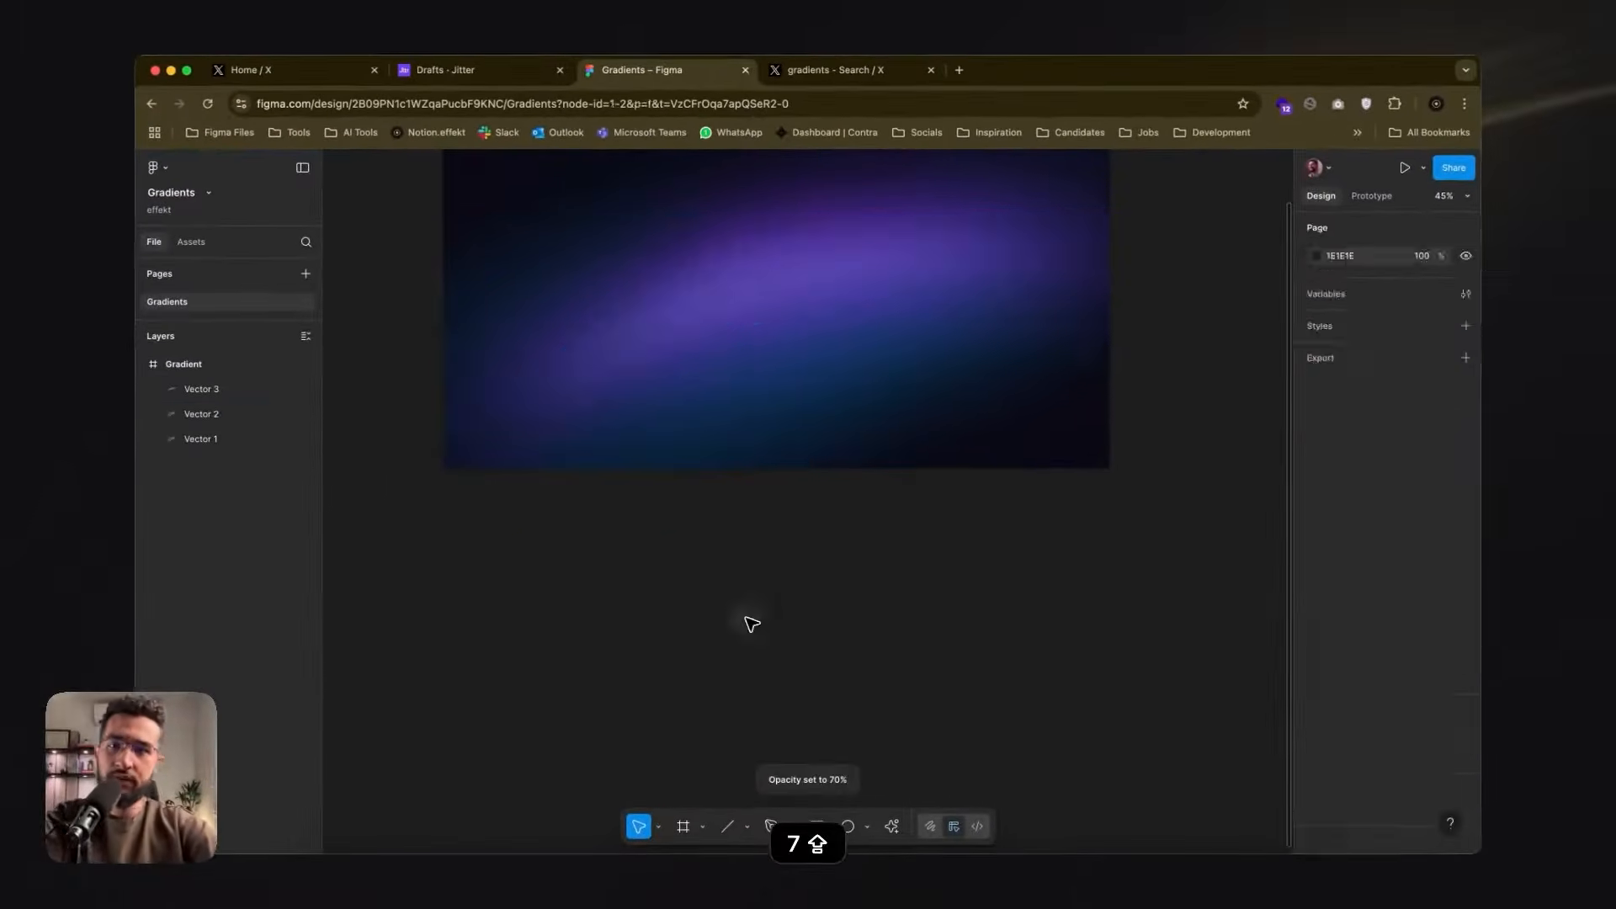
scroll(749, 623, down, 5)
click(664, 422)
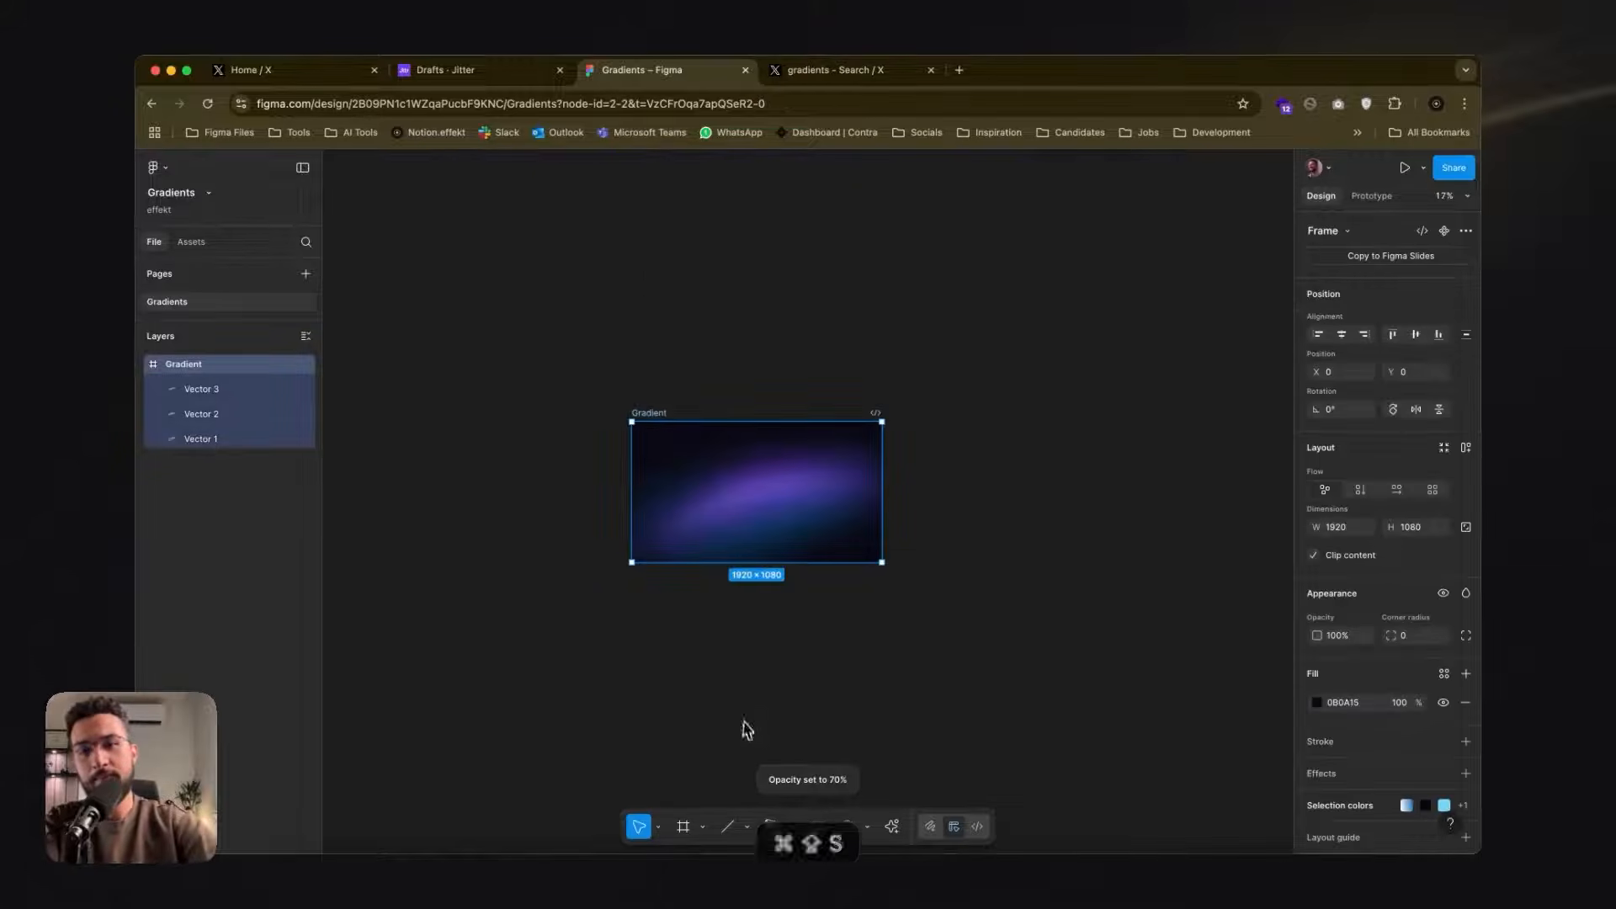
click(771, 332)
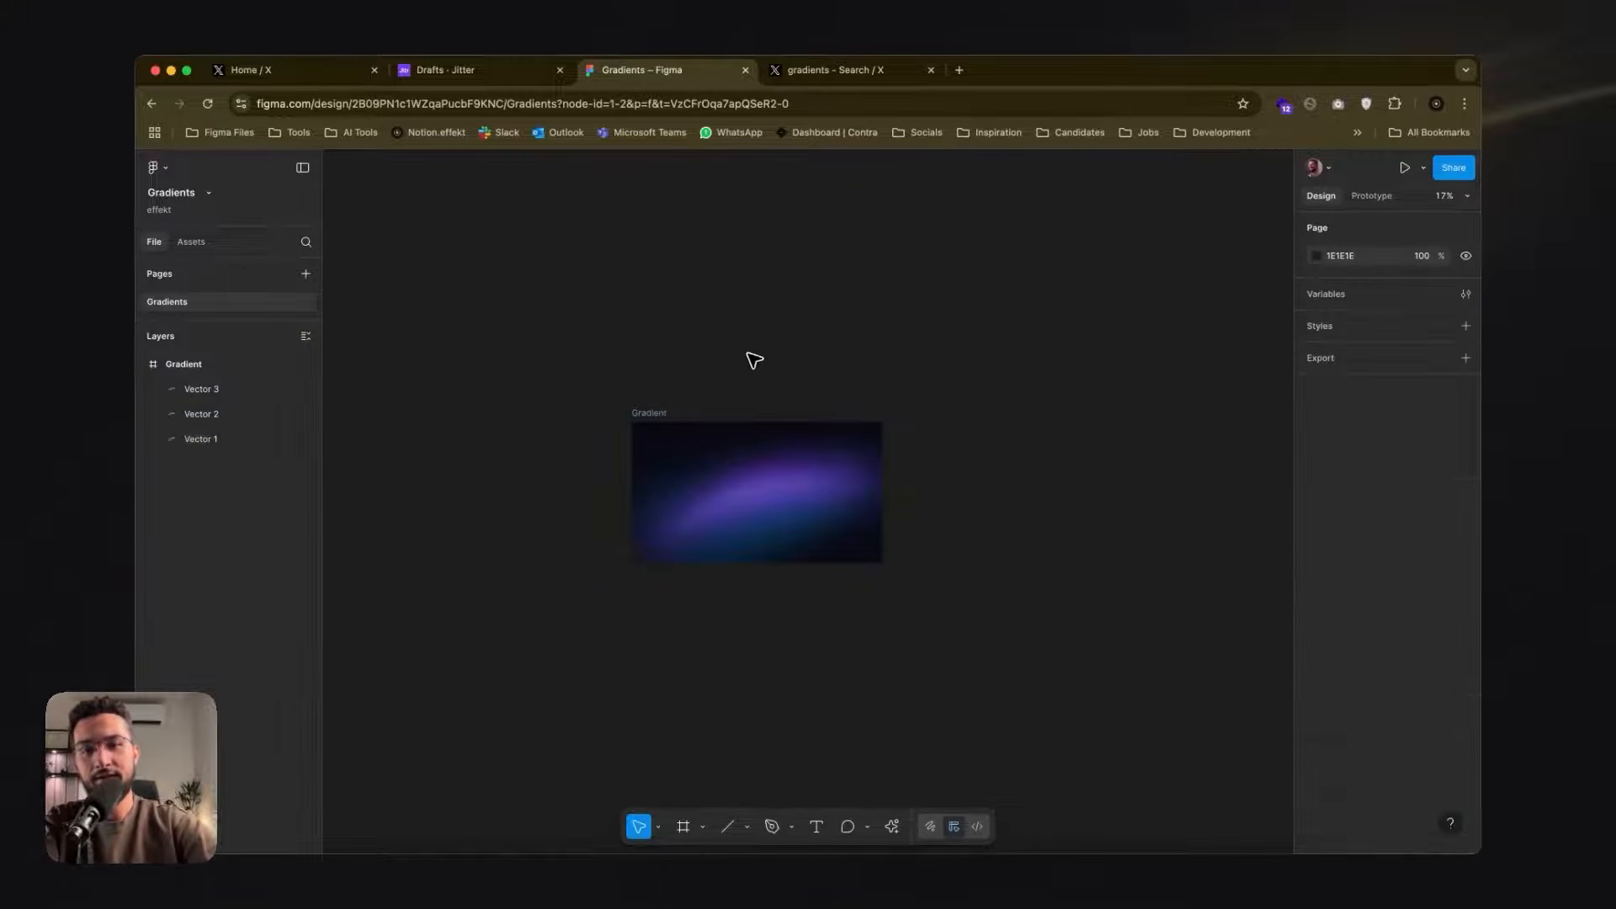
- Select all three blurred vector shapes, move them together lower and slightly left in the frame, deselect them and save the file
scroll(744, 357, up, 5)
scroll(745, 505, down, 3)
click(763, 579)
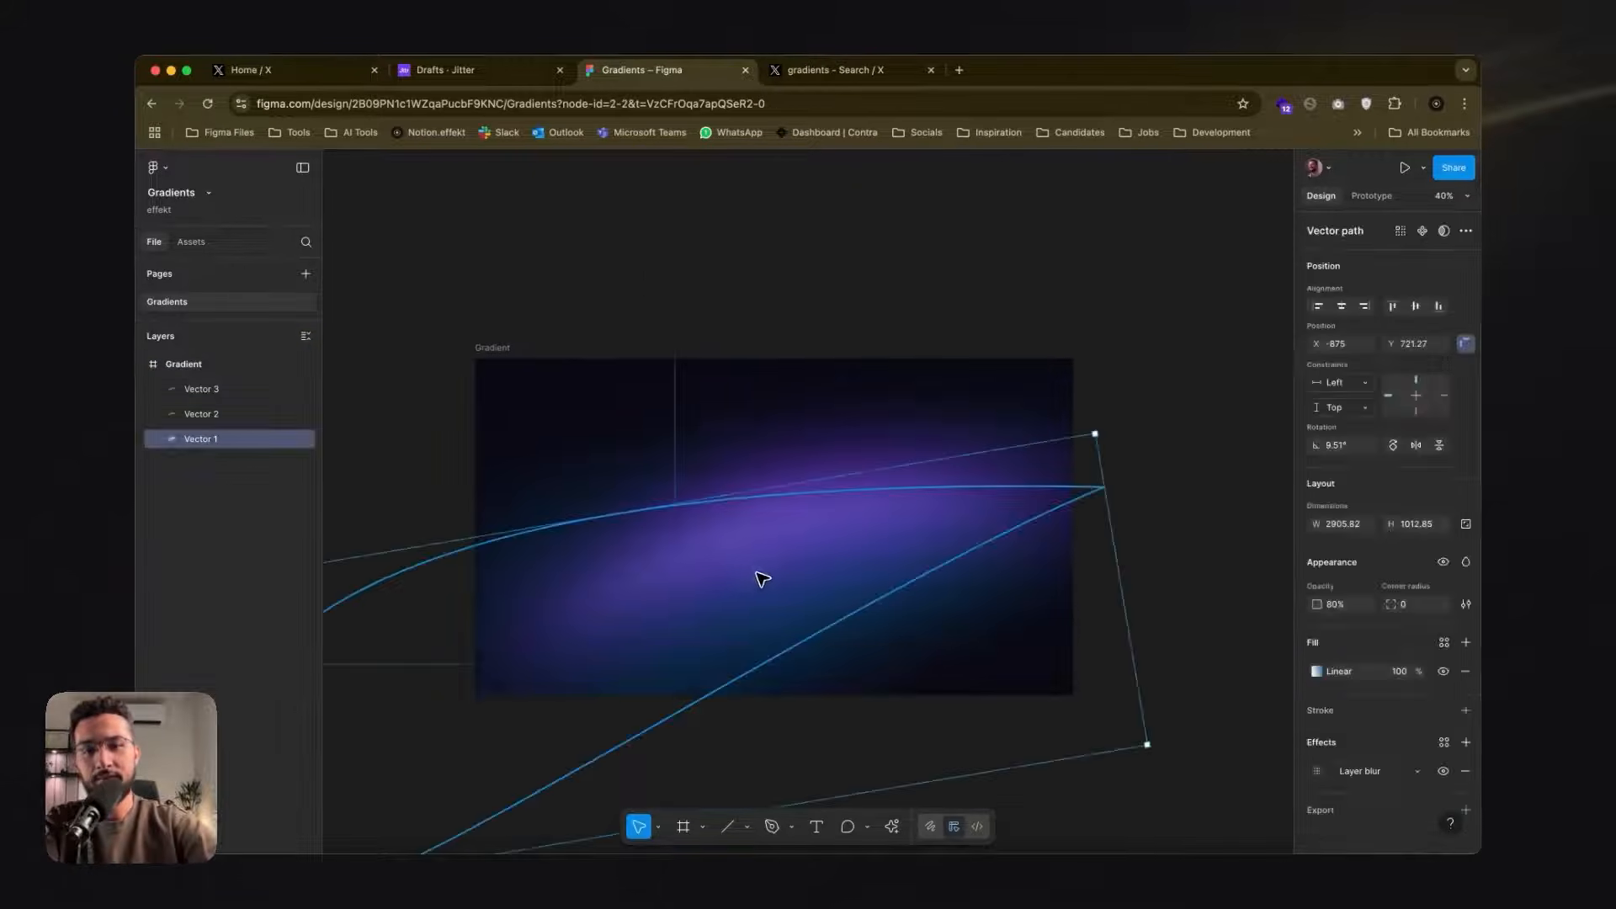
shift+click(746, 495)
shift+click(758, 488)
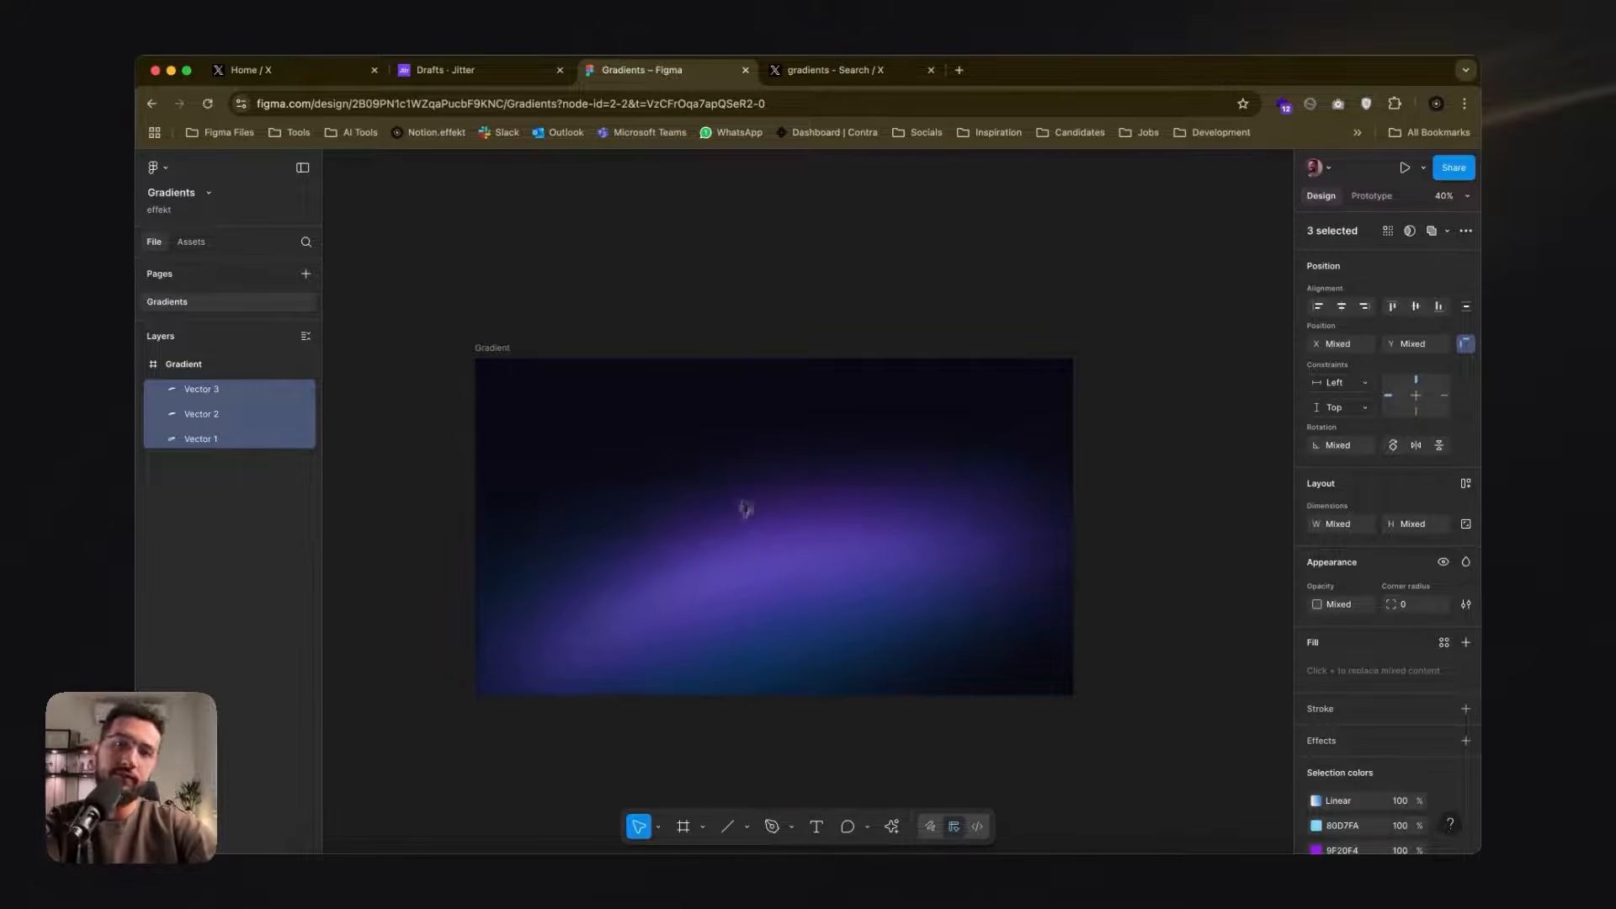
click(789, 253)
scroll(774, 260, down, 3)
key(super+shift+s)
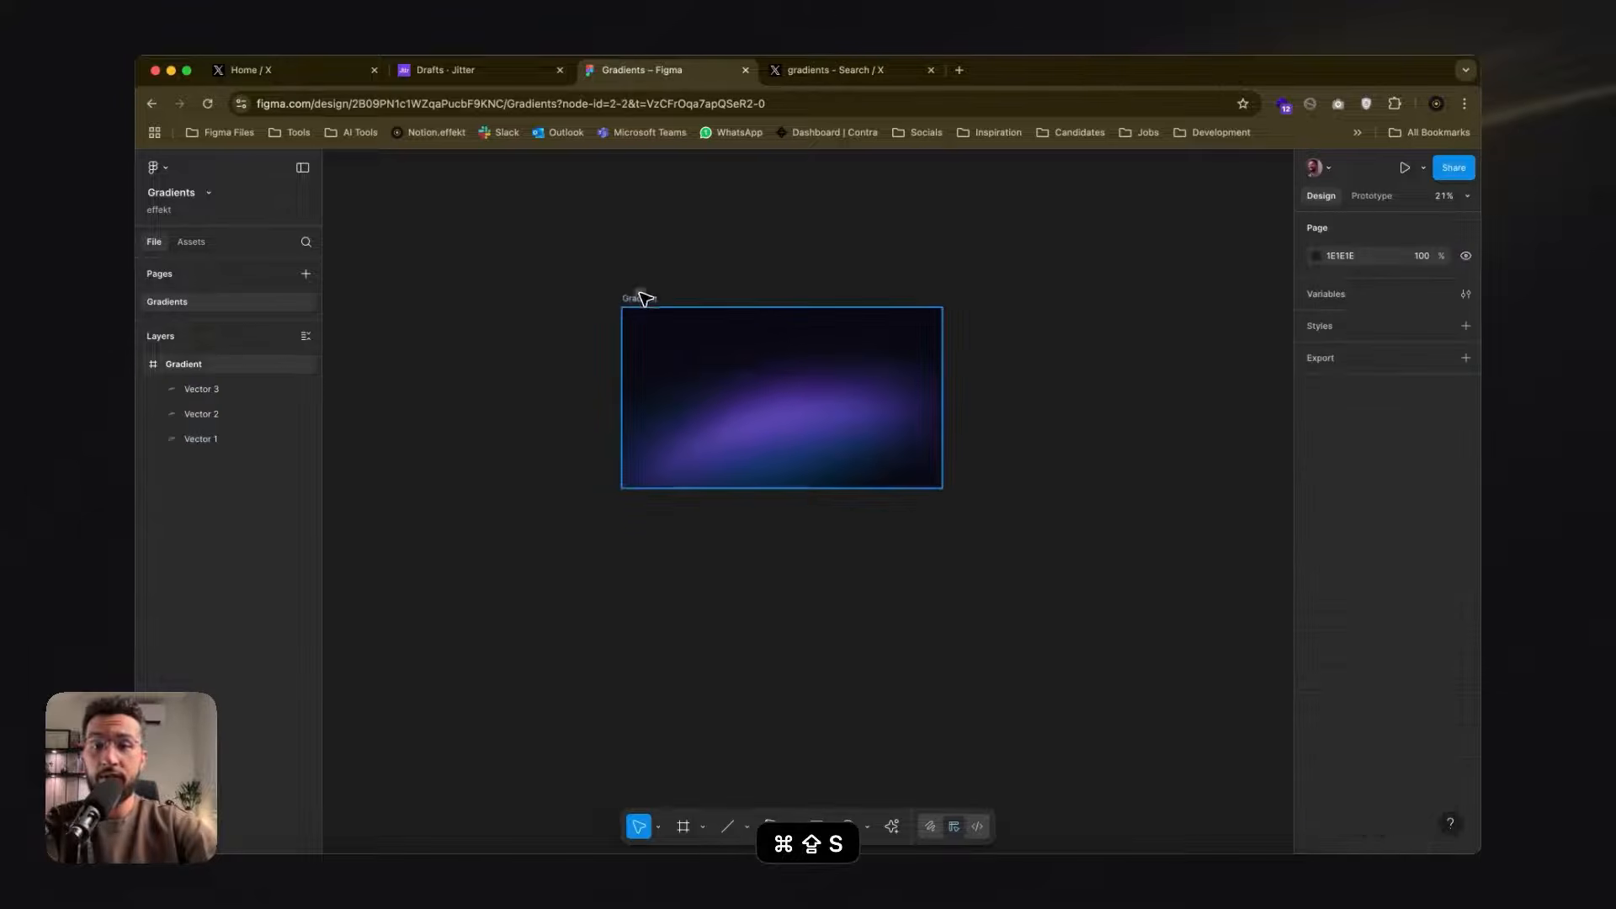
- Add a Noise effect to the Gradient frame and set its mono color to white, FFFFFF
click(638, 297)
scroll(1421, 690, down, 5)
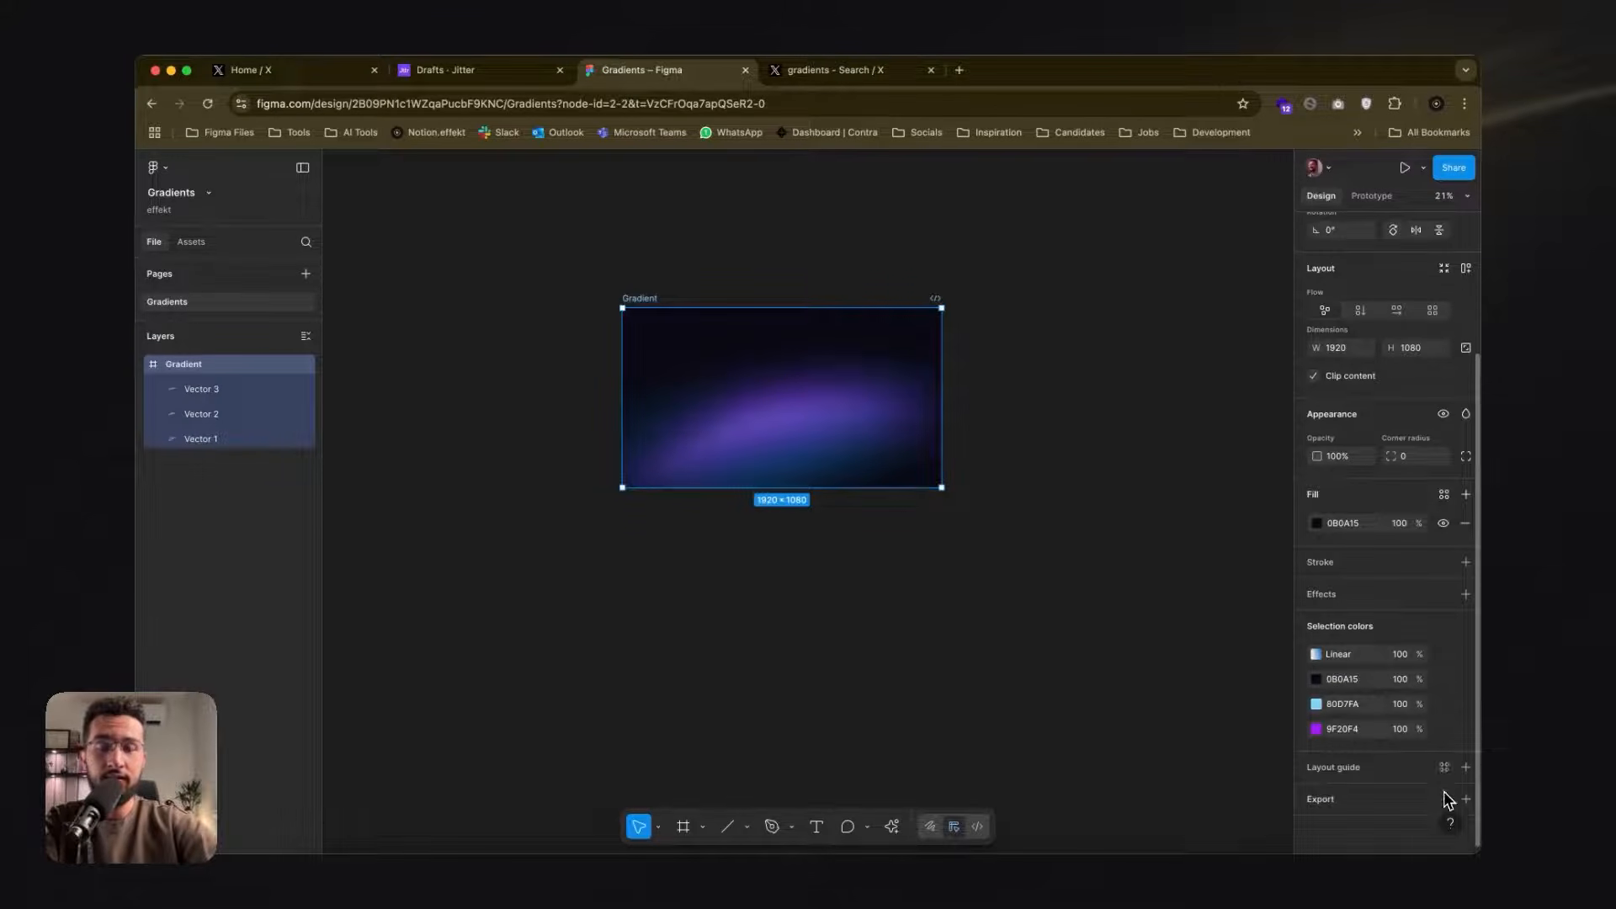
click(1466, 594)
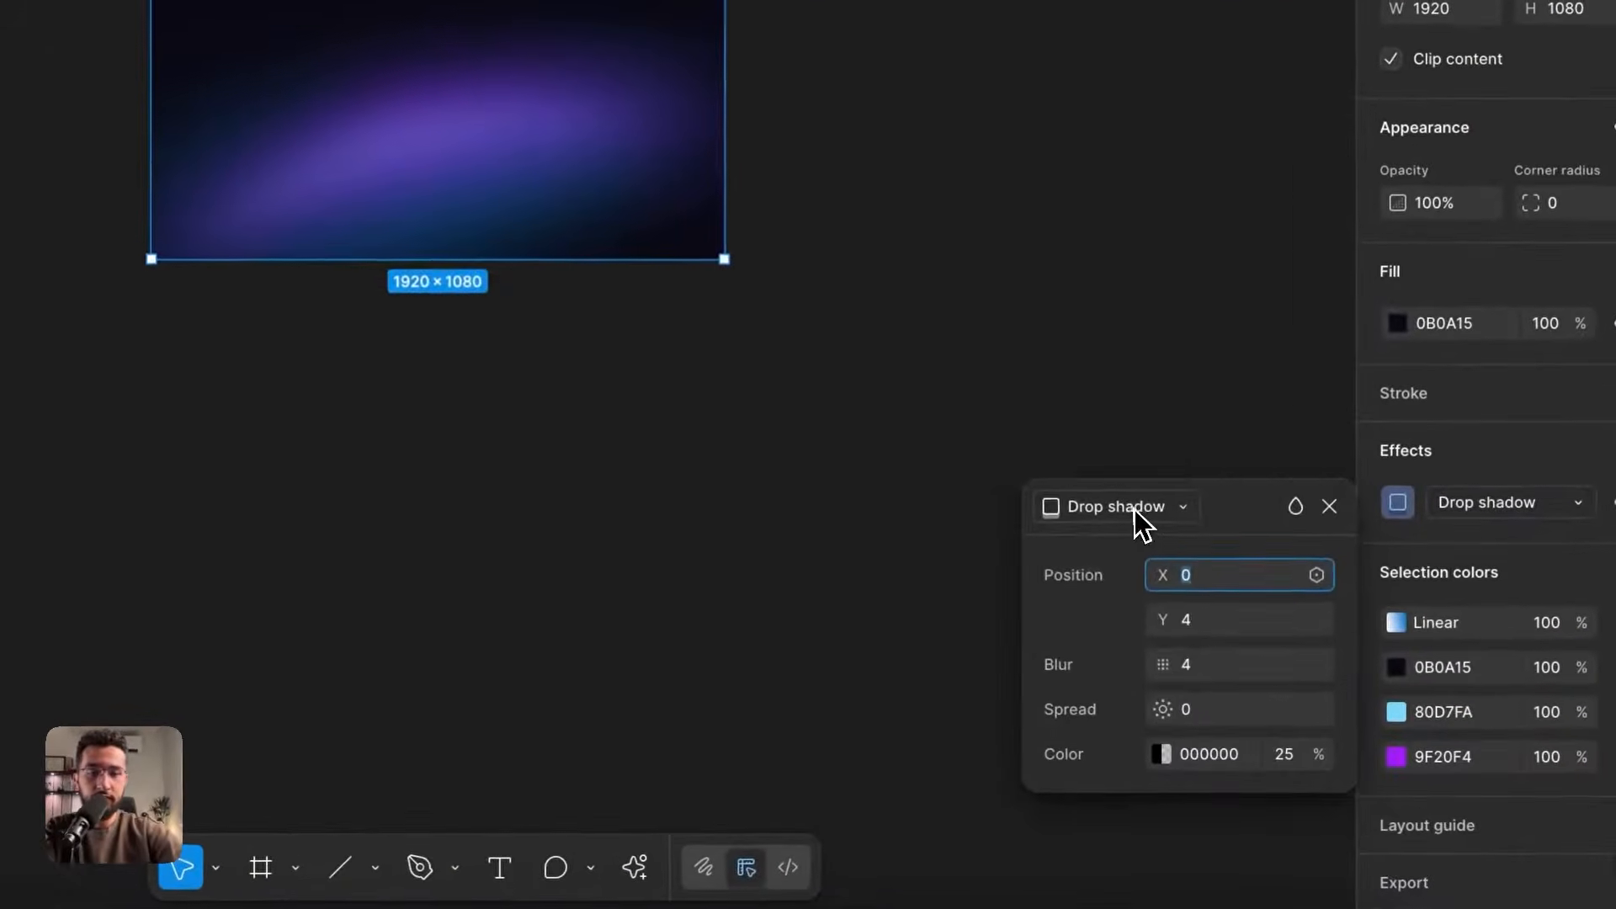
click(1166, 627)
click(1129, 606)
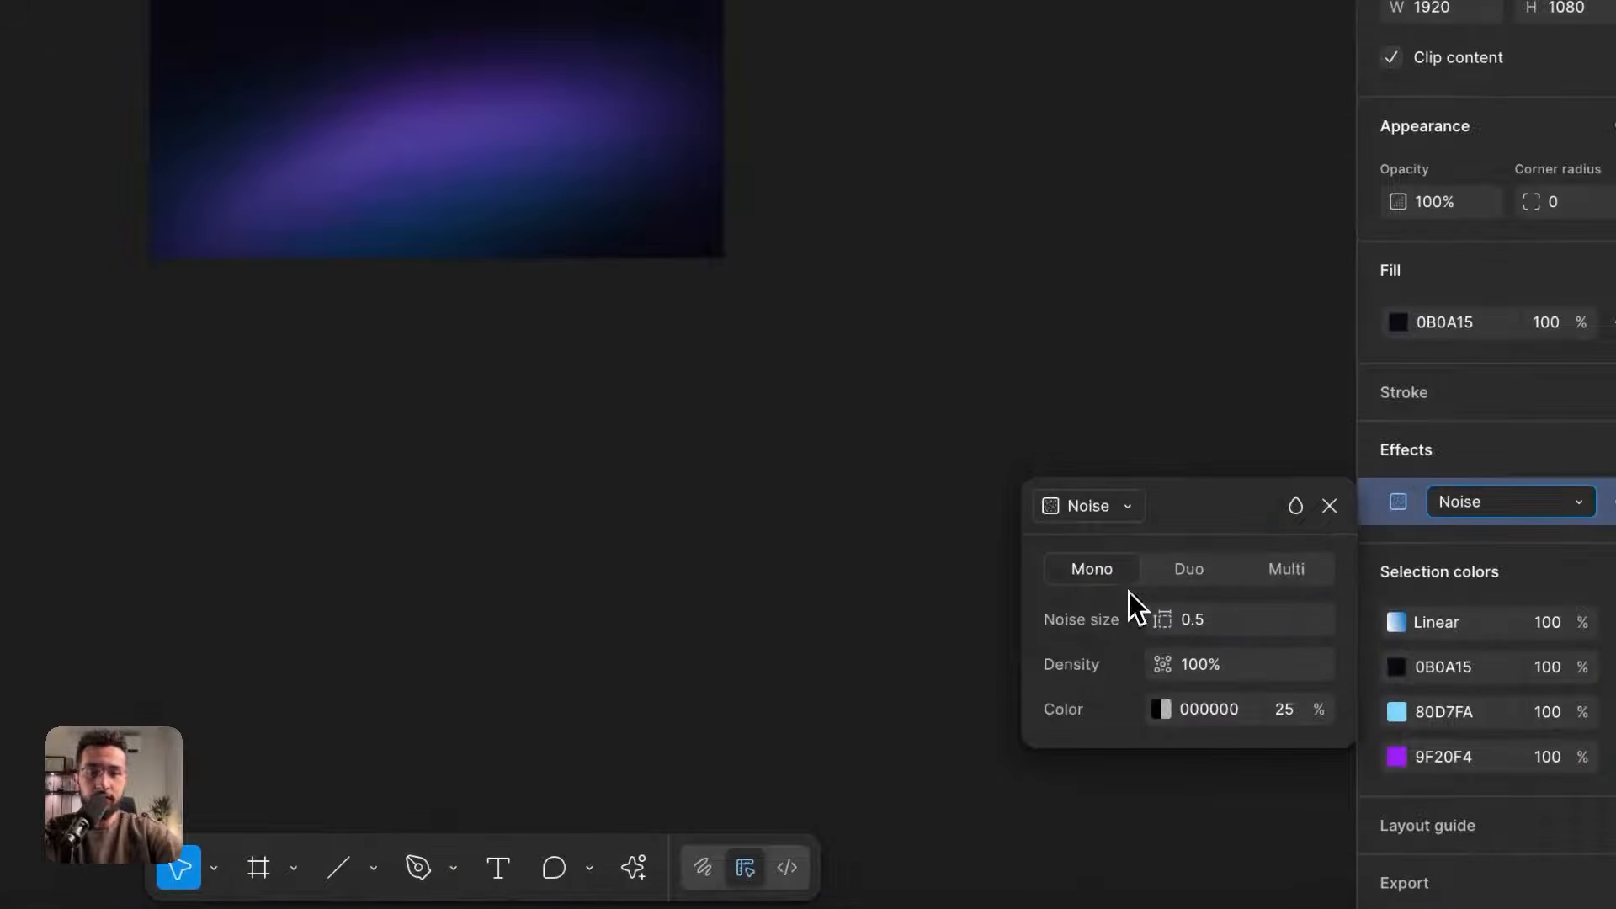
click(1162, 710)
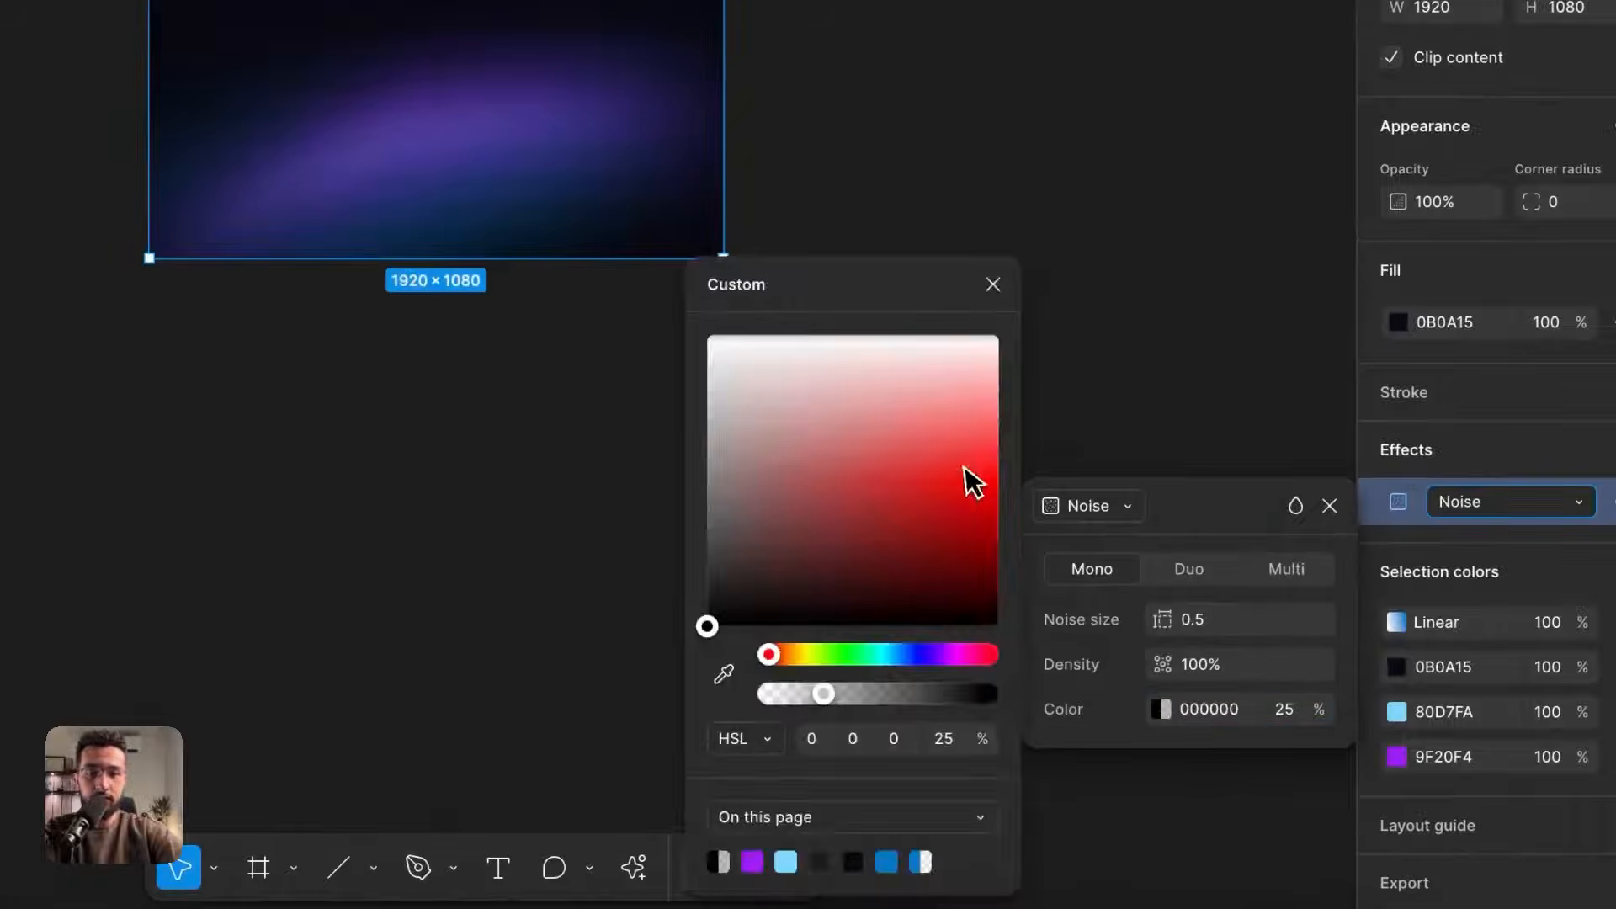
drag(967, 480, 671, 320)
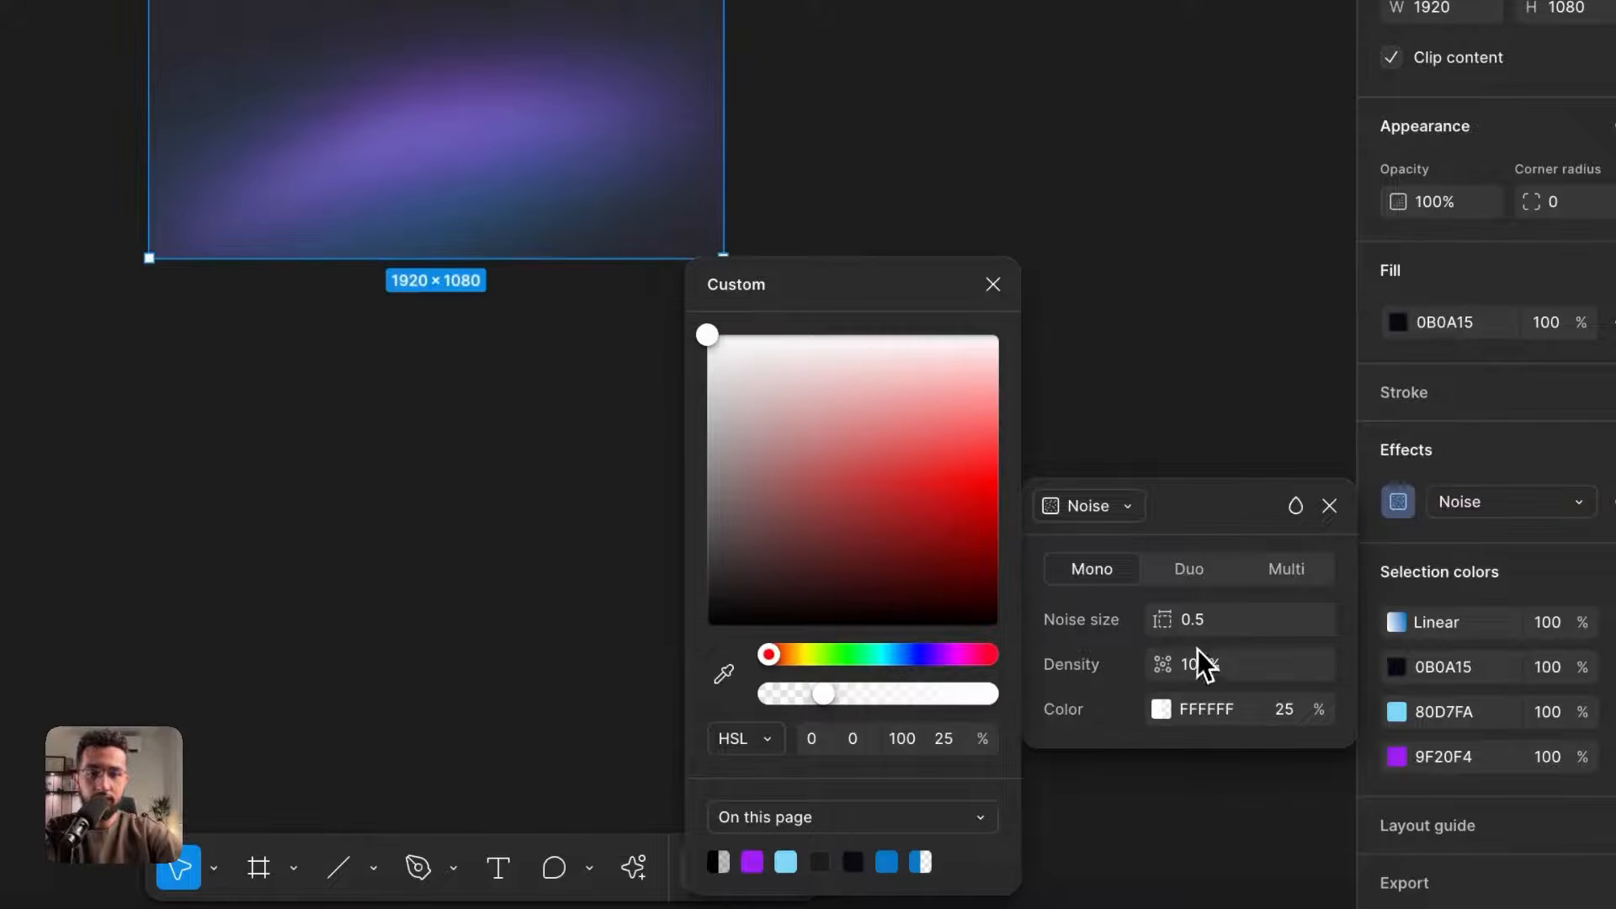
- Try noise sizes of 0 and 0.02 on the Gradient frame and enter 0.01
drag(1174, 630, 1154, 628)
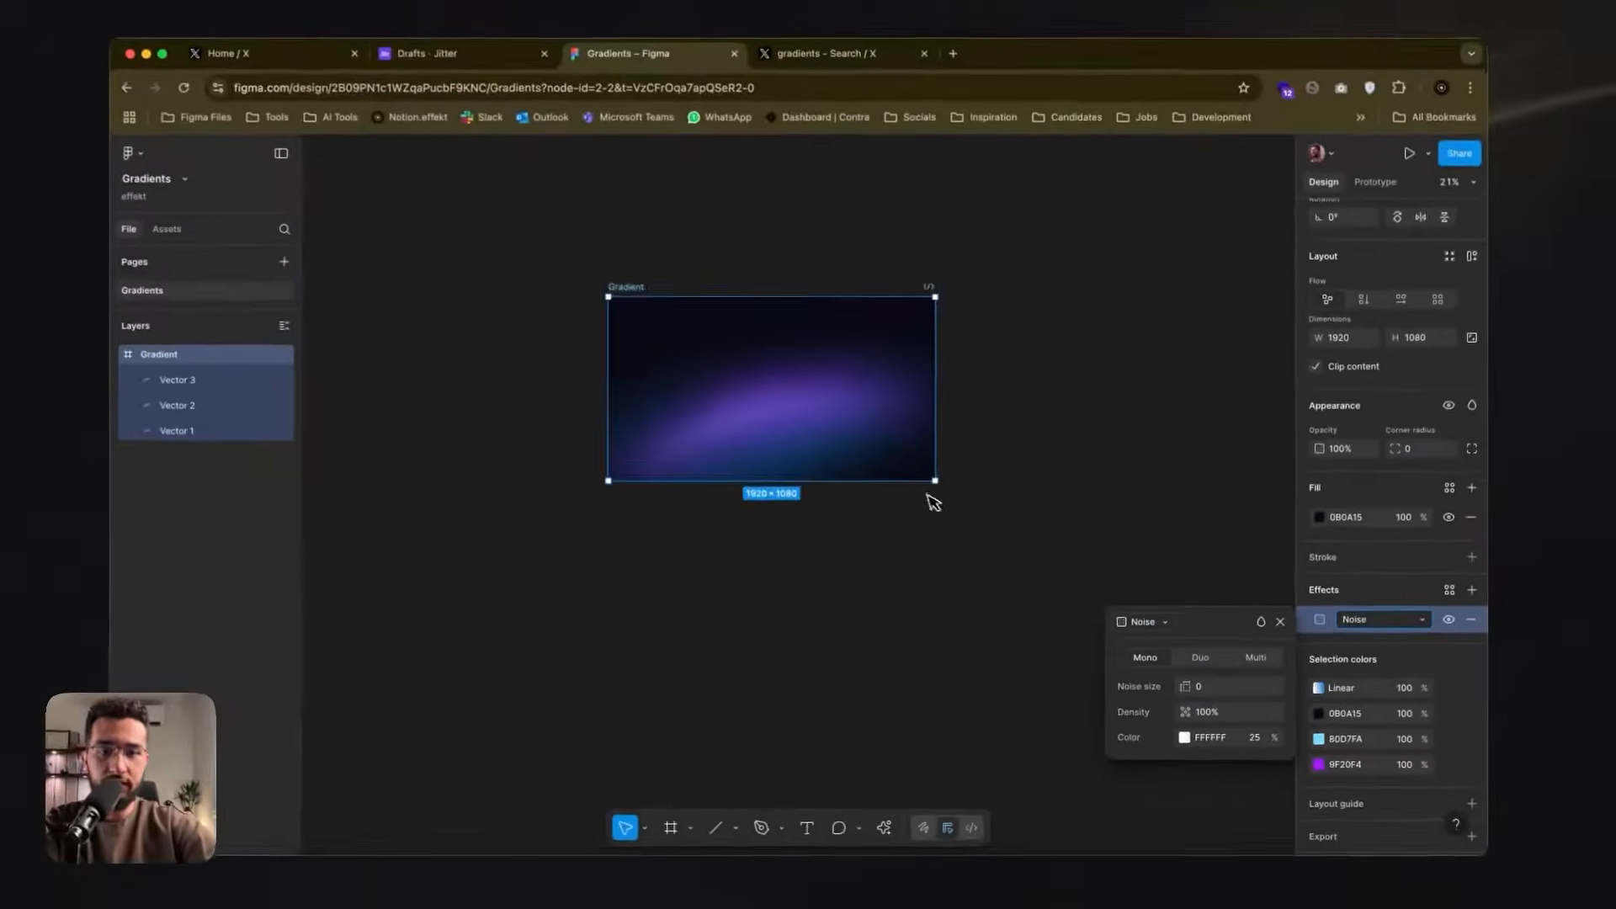
scroll(674, 253, up, 5)
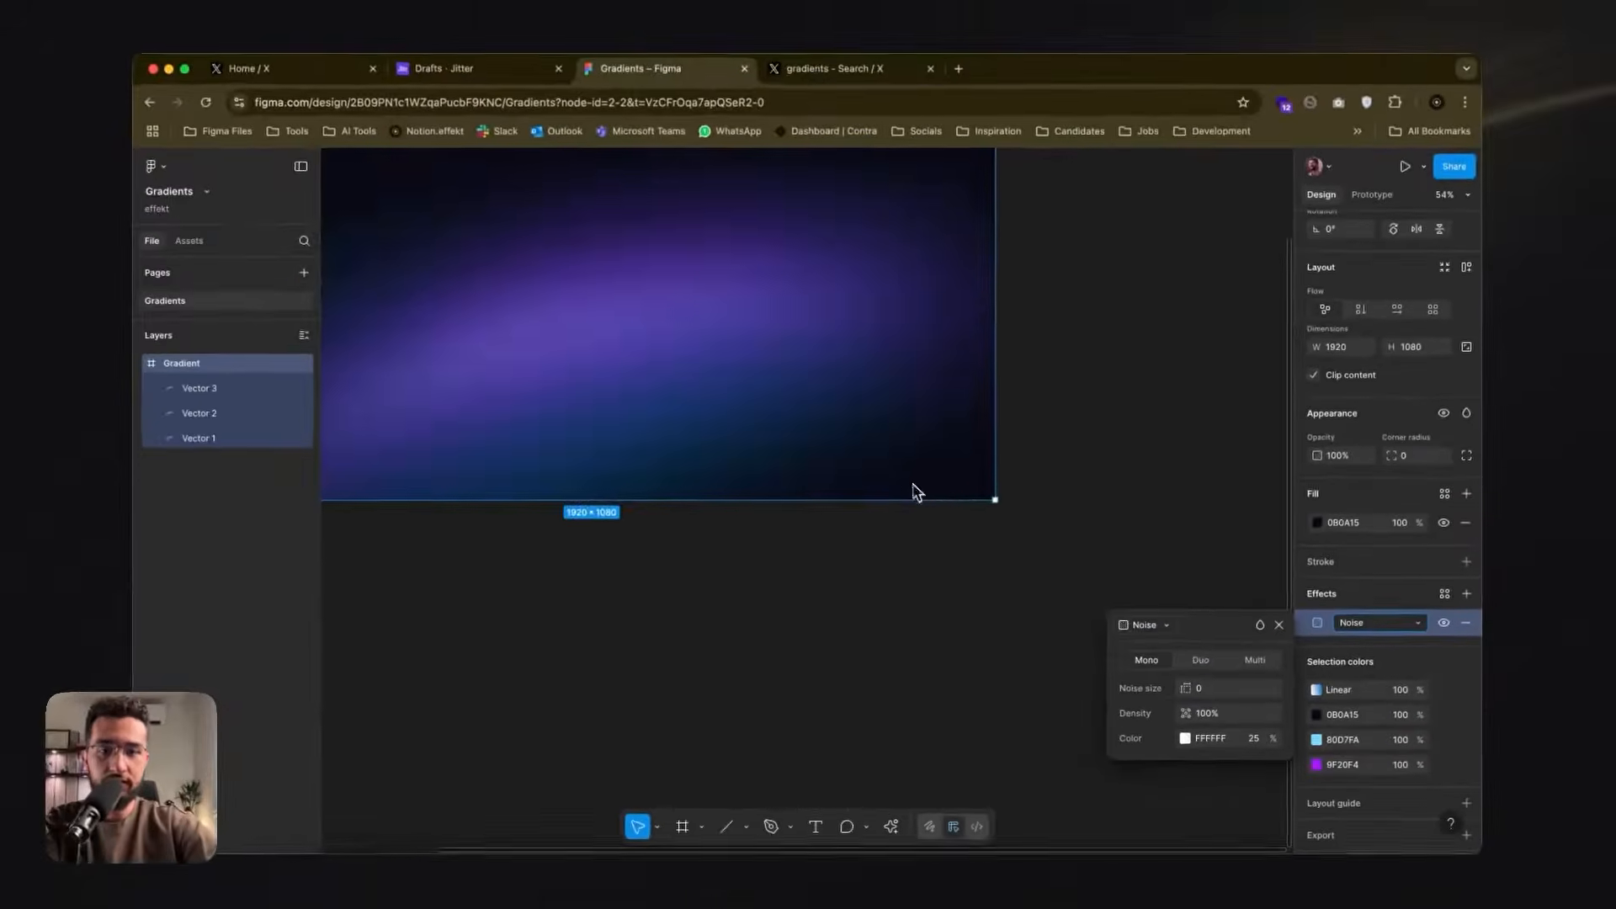
click(1190, 695)
key(super+a)
text(0.02)
key(shift+Return)
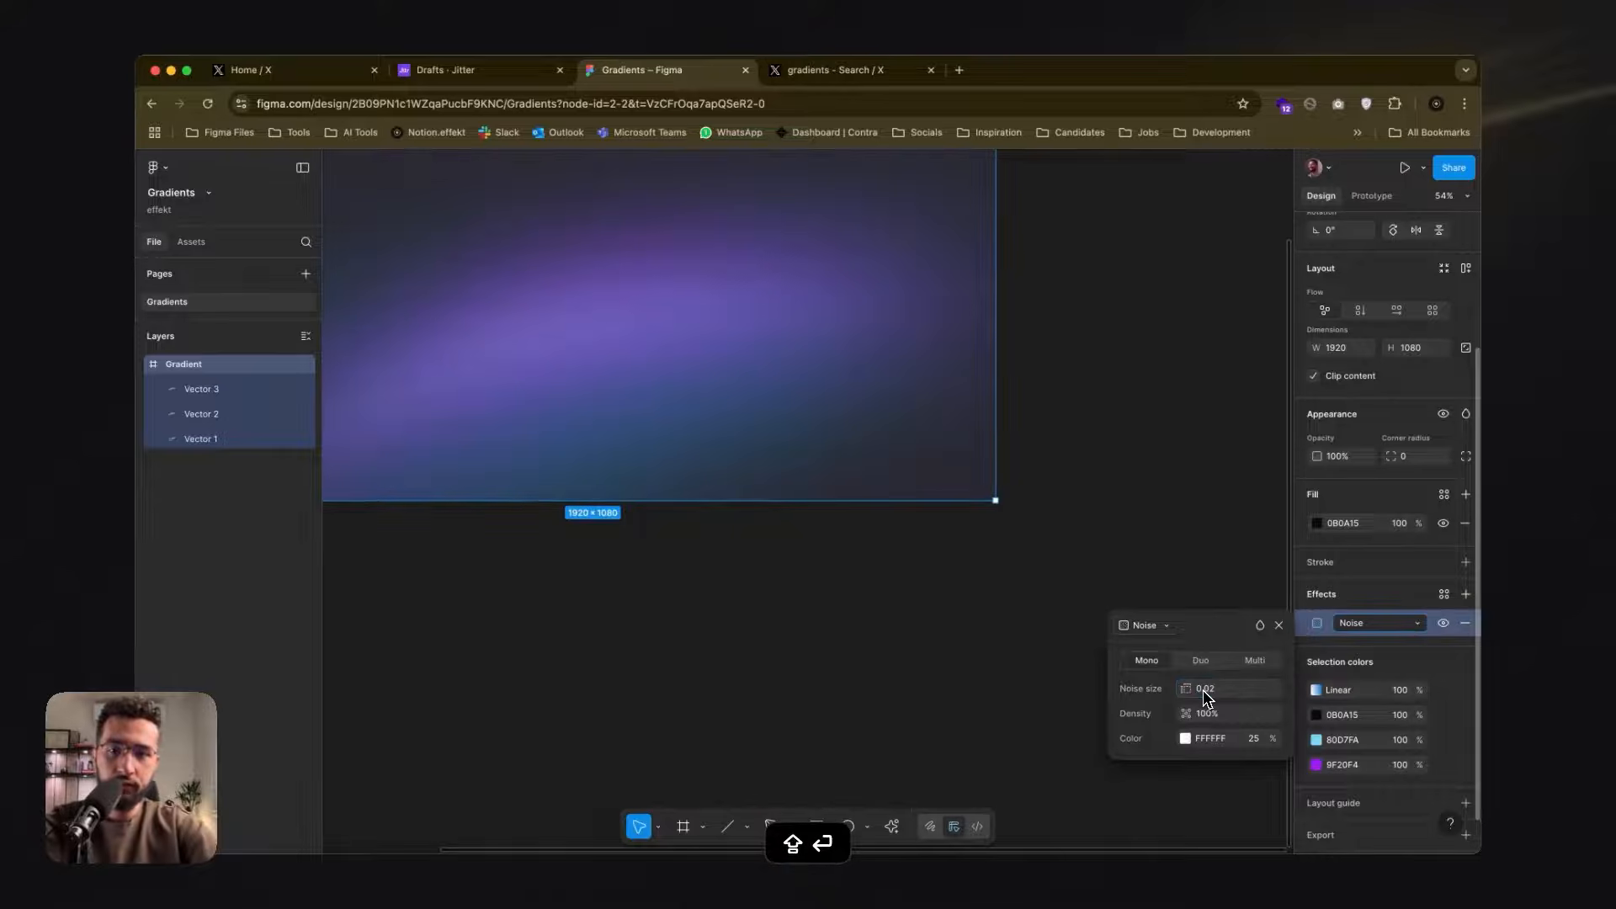
click(1215, 695)
key(super+a)
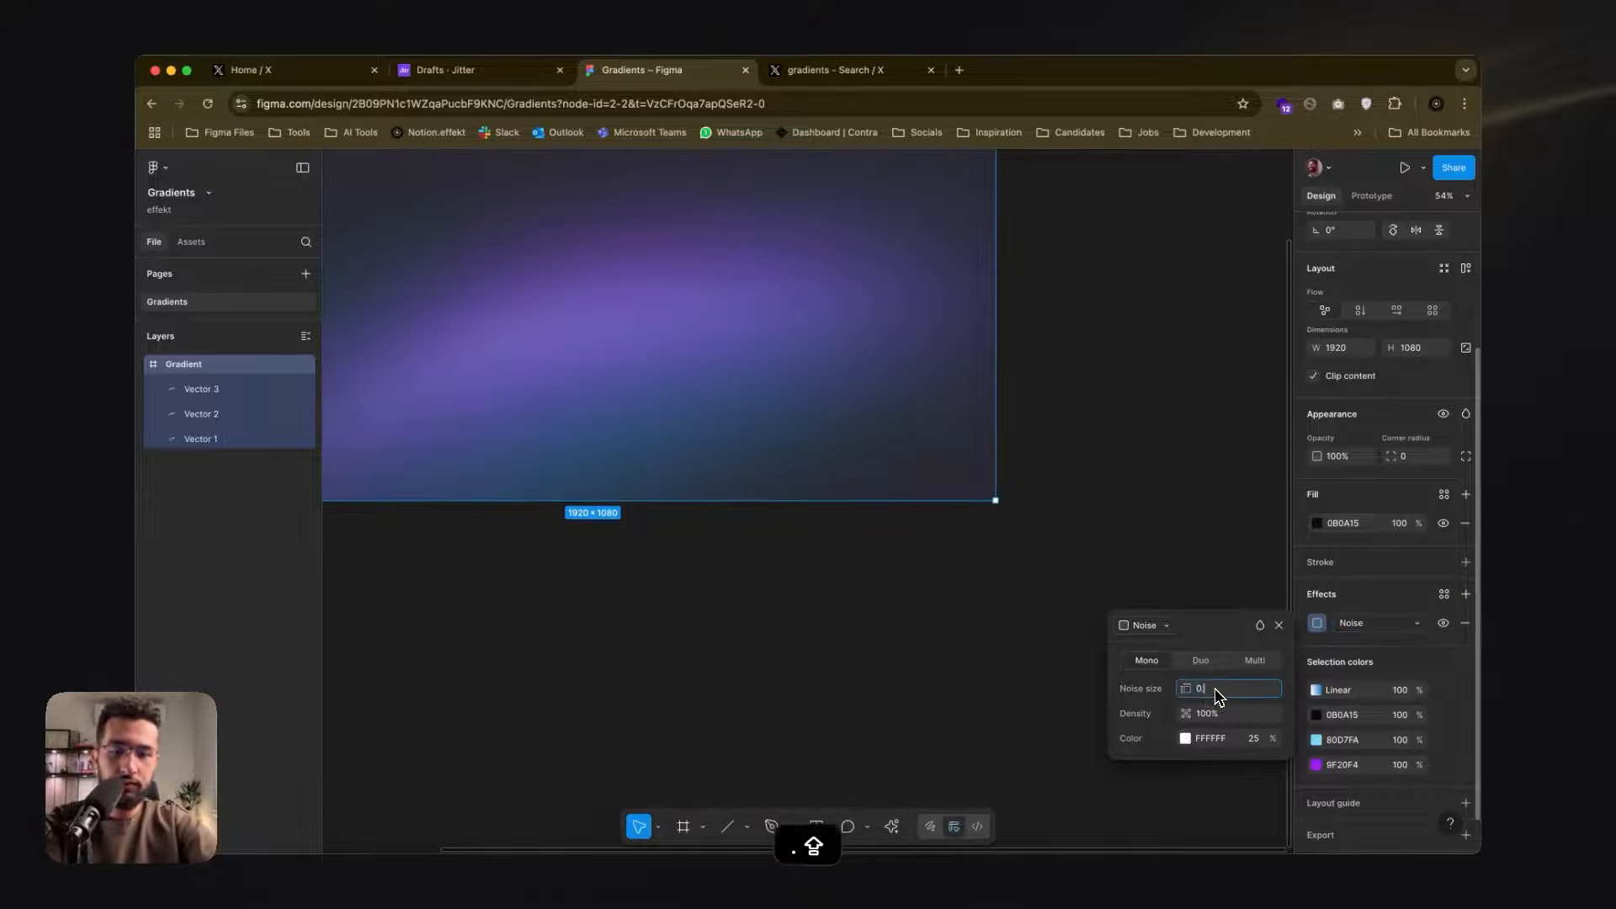
text(0.01)
key(shift+Return)
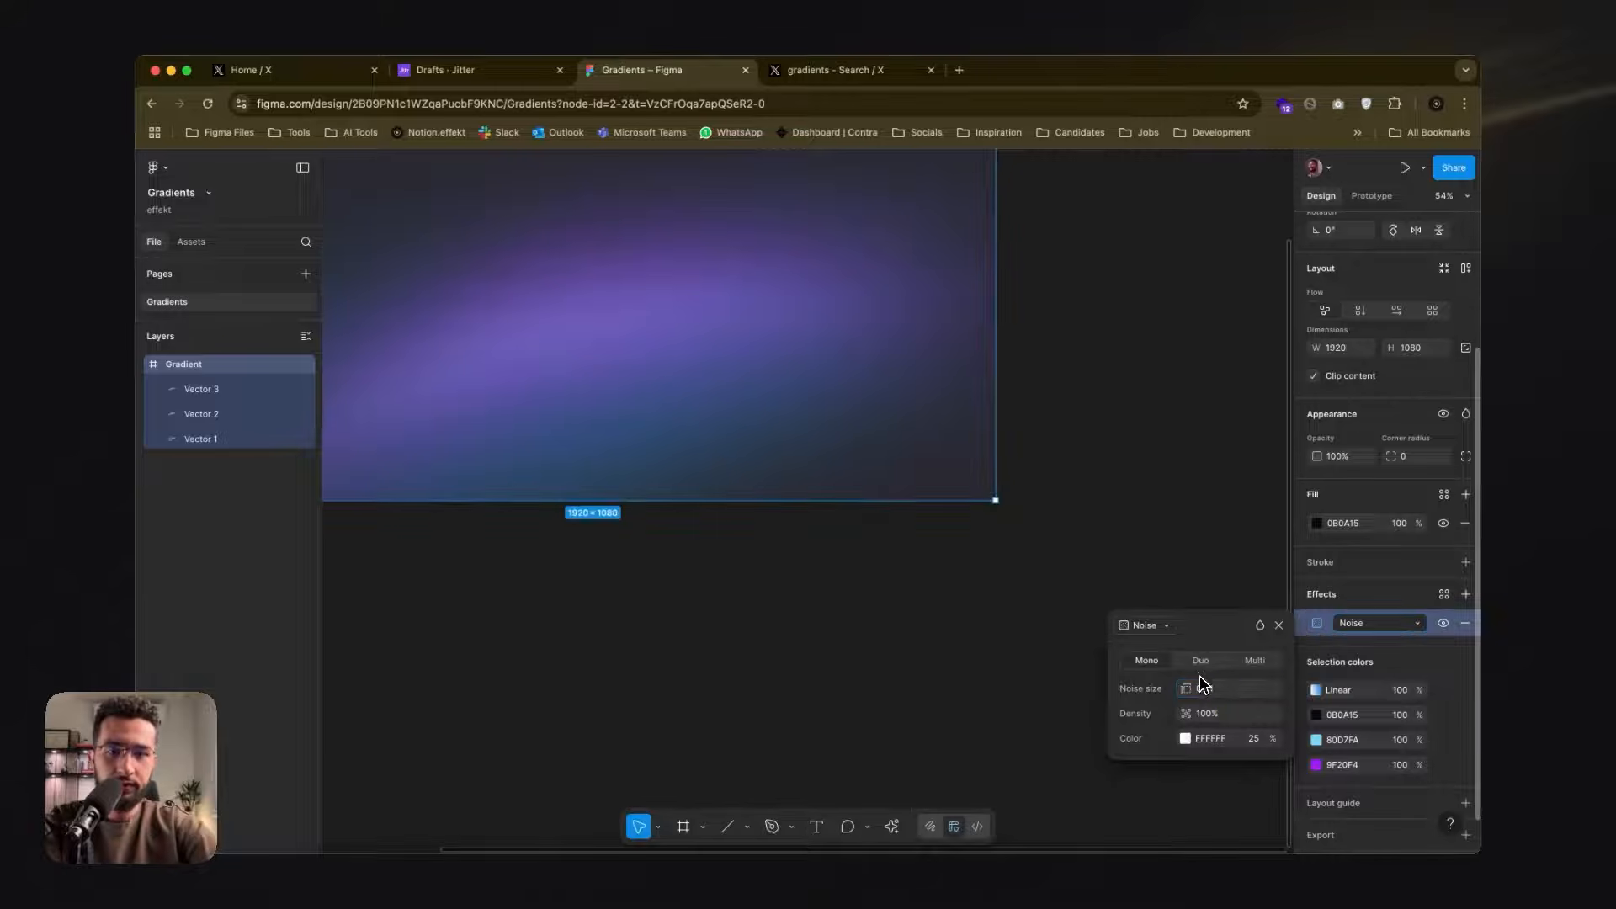
- Switch the frame's noise to the Multi type and set its density to 40%
click(1252, 662)
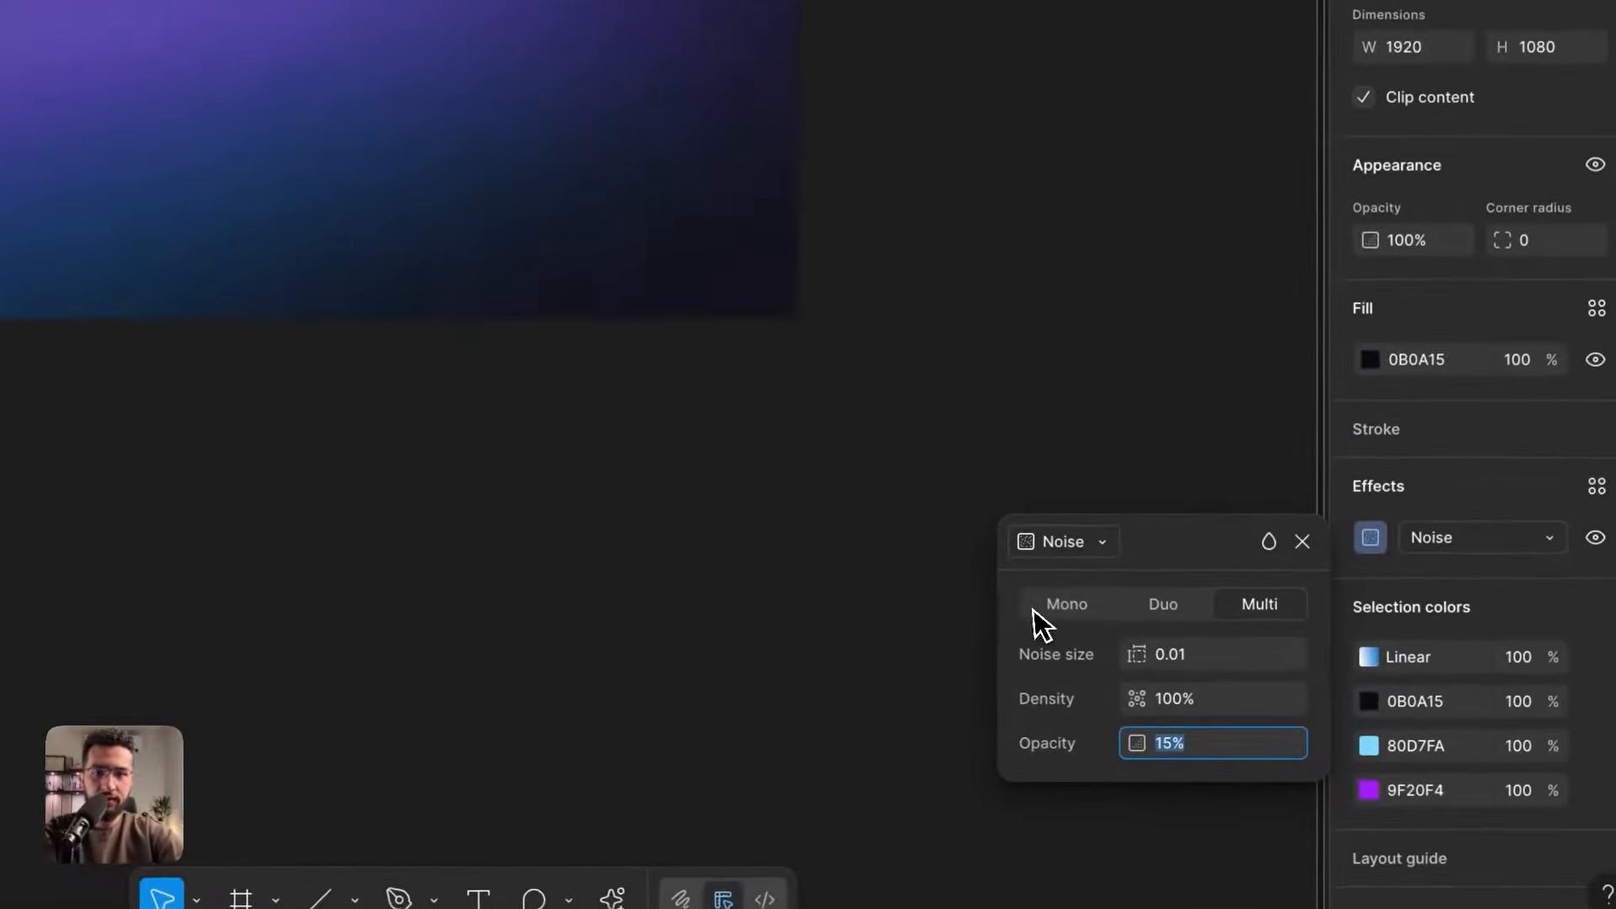
scroll(556, 360, down, 5)
scroll(574, 370, up, 2)
scroll(574, 371, left, 2)
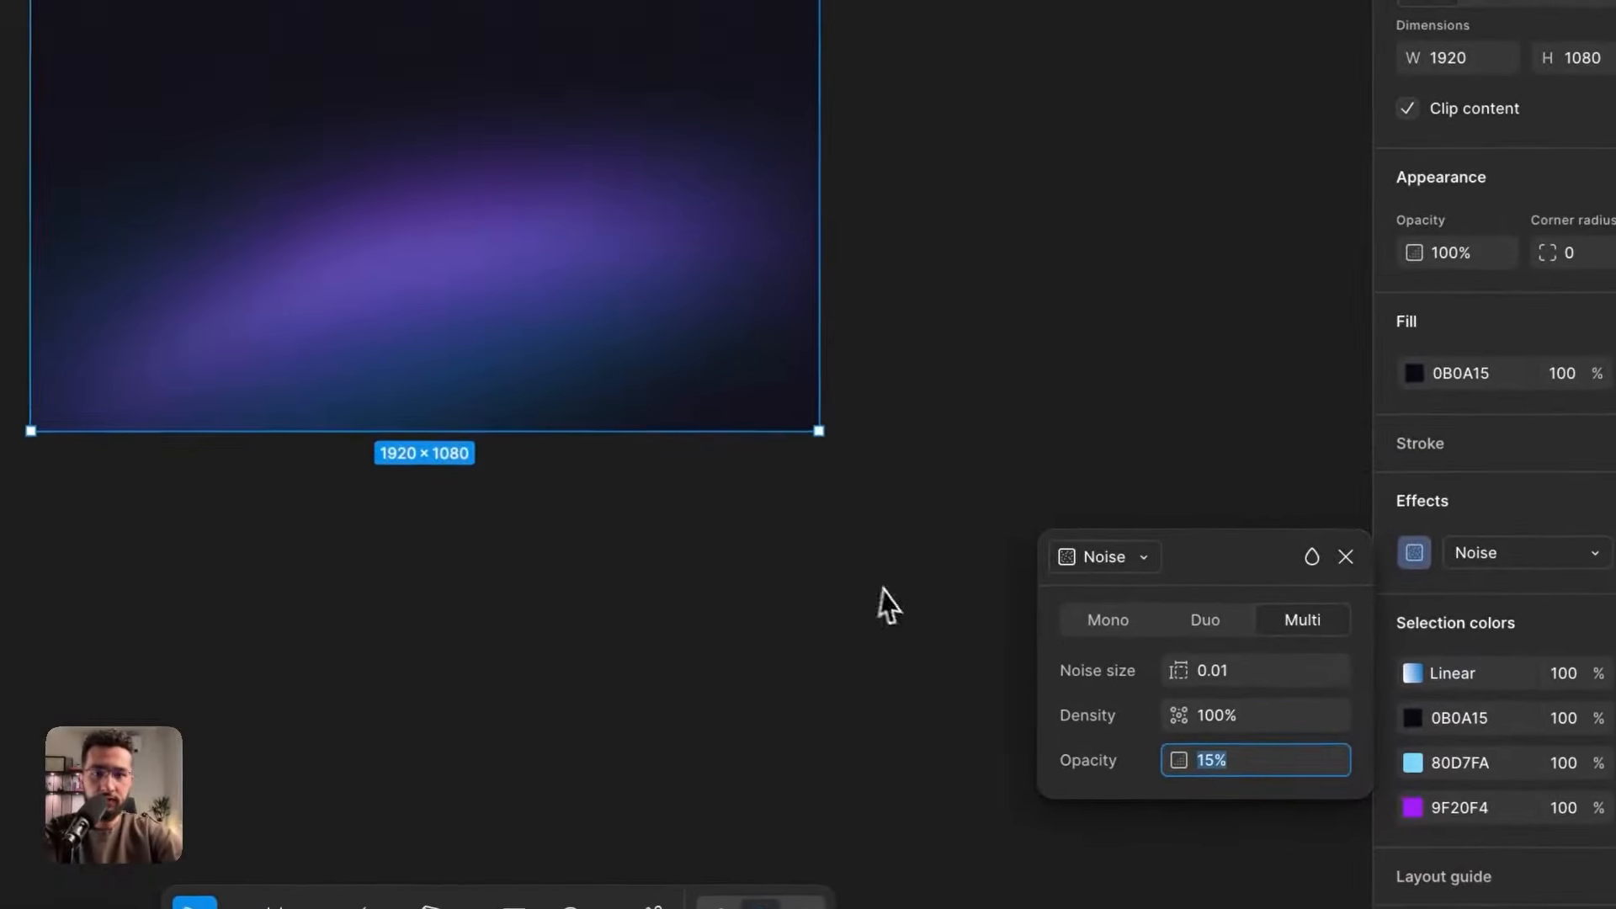
click(1243, 713)
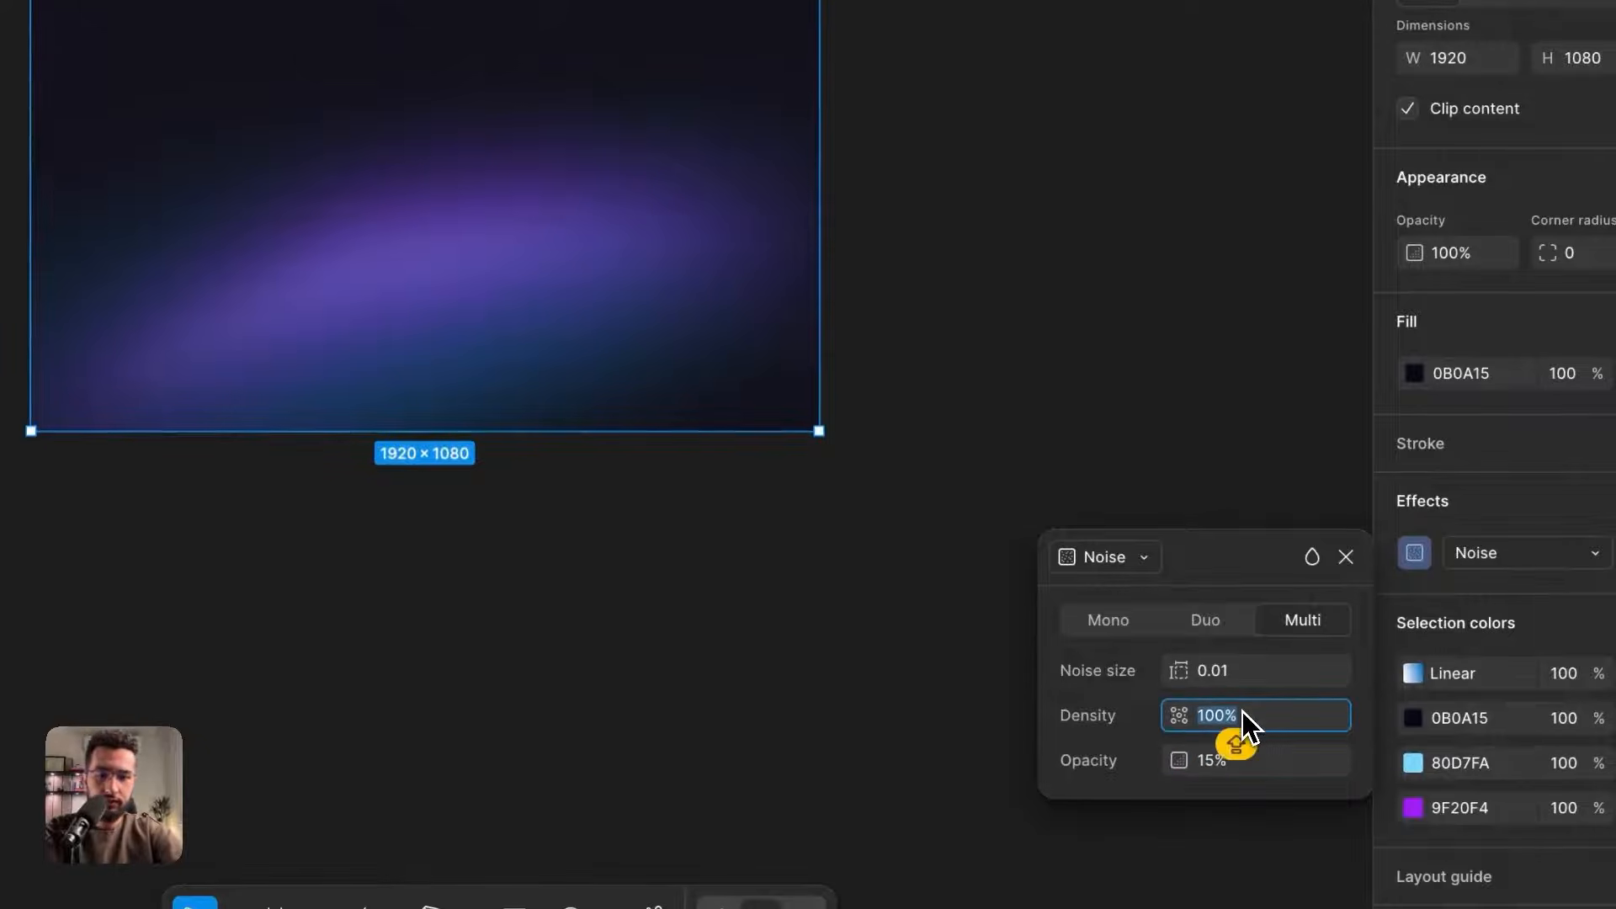
text(40)
key(shift+Return)
- Examine the grain across the frame at close range and set the noise size to 0.03
scroll(634, 256, up, 5)
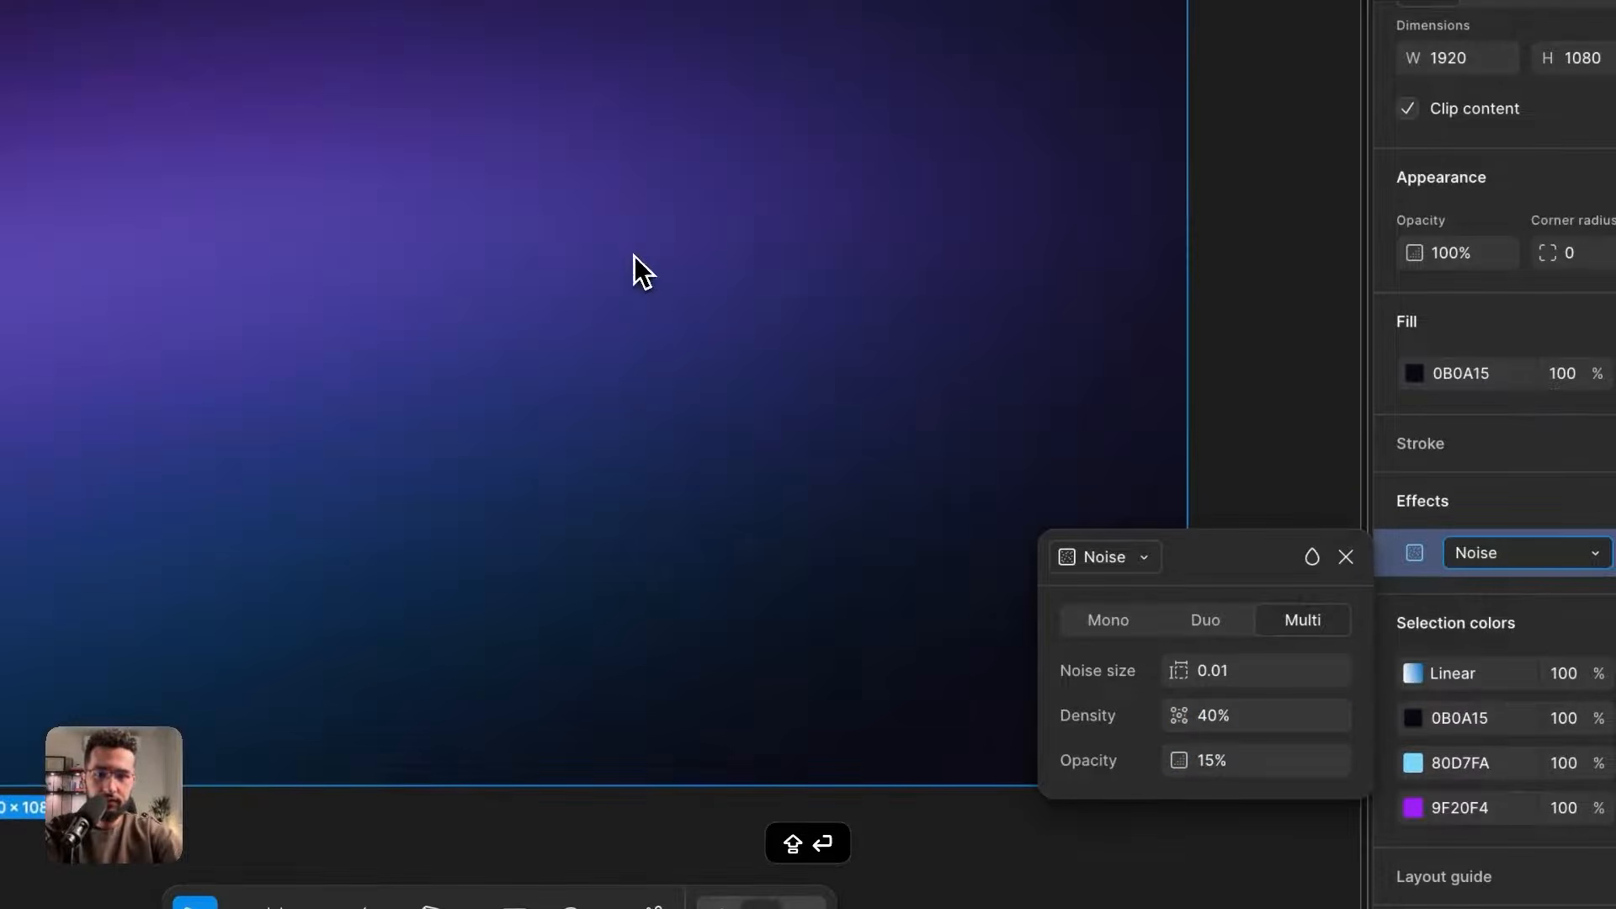
scroll(634, 256, up, 3)
scroll(623, 250, up, 5)
scroll(283, 313, up, 4)
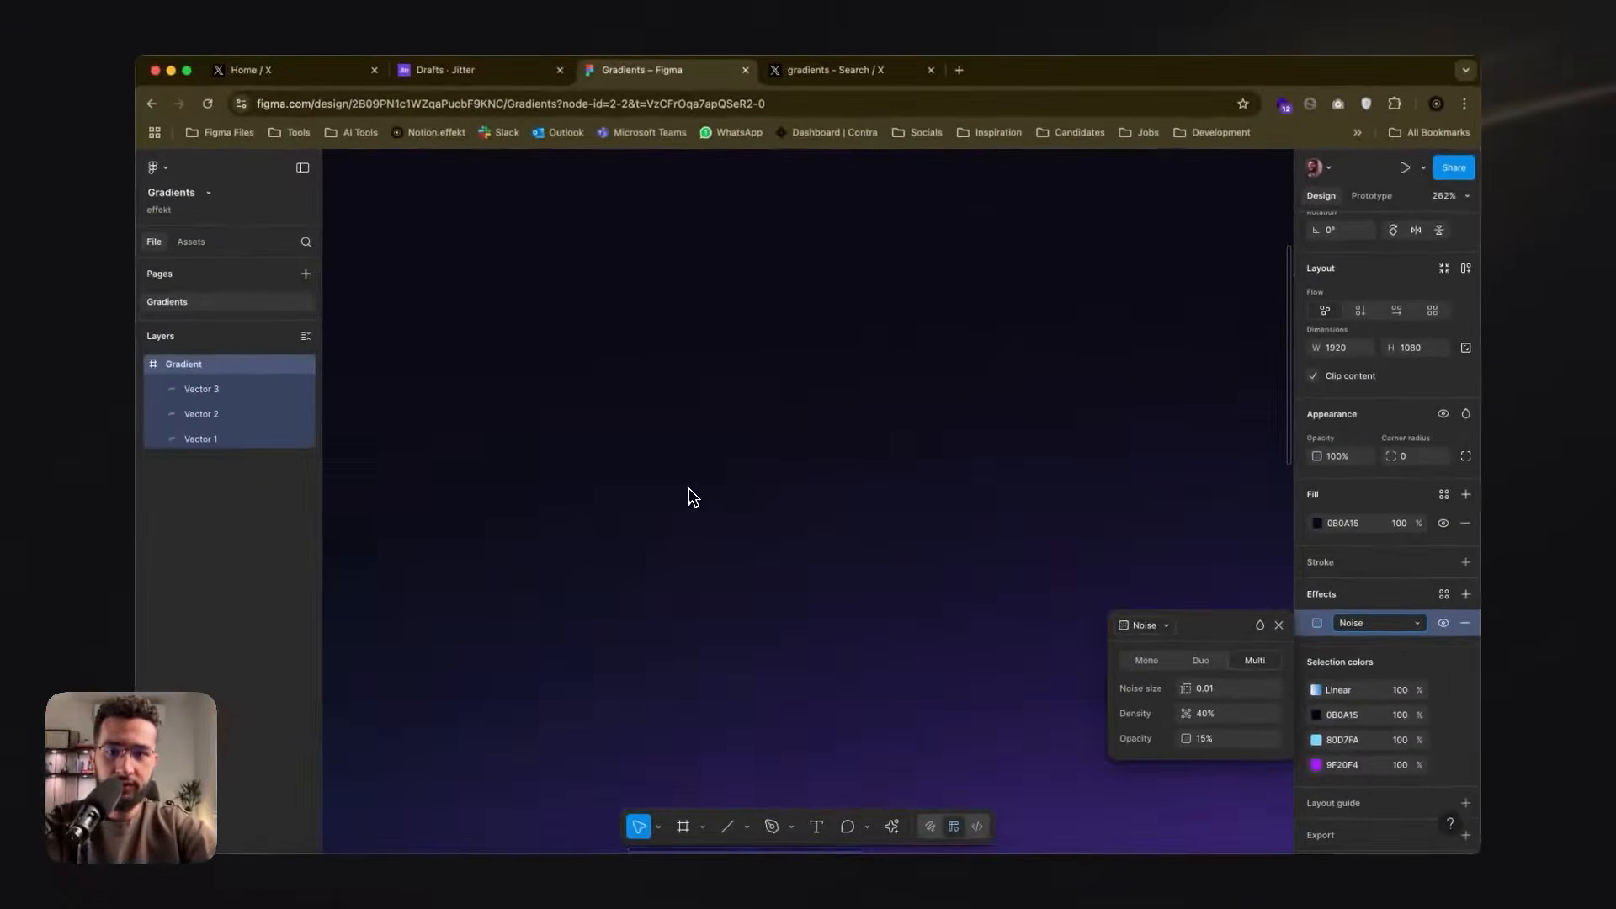
scroll(690, 497, down, 10)
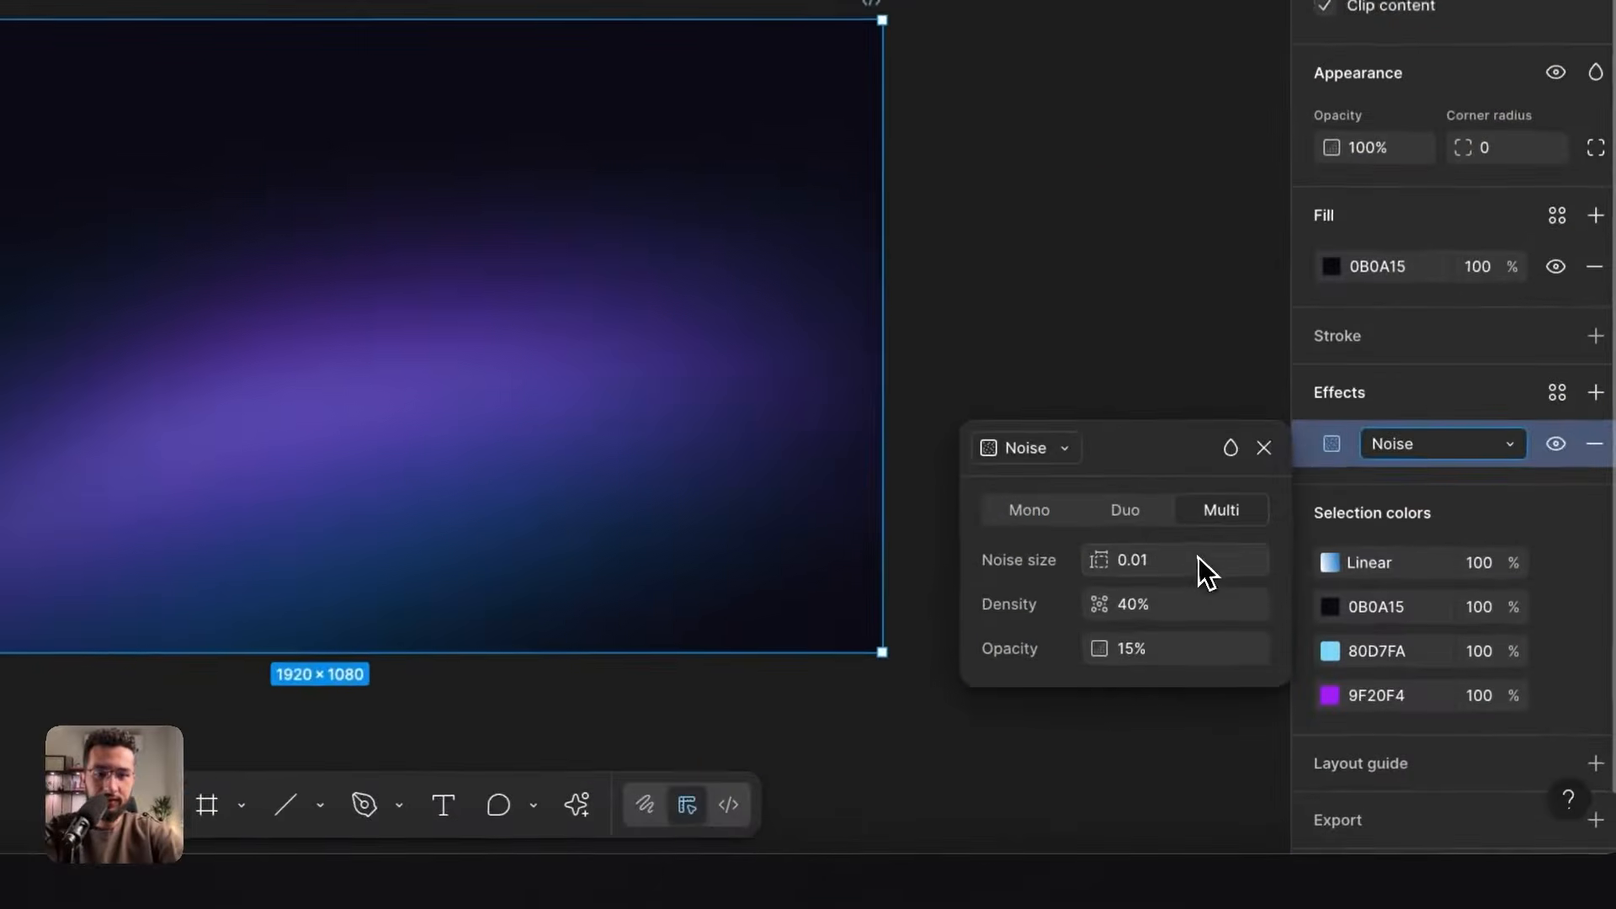
click(1241, 689)
text(0.03)
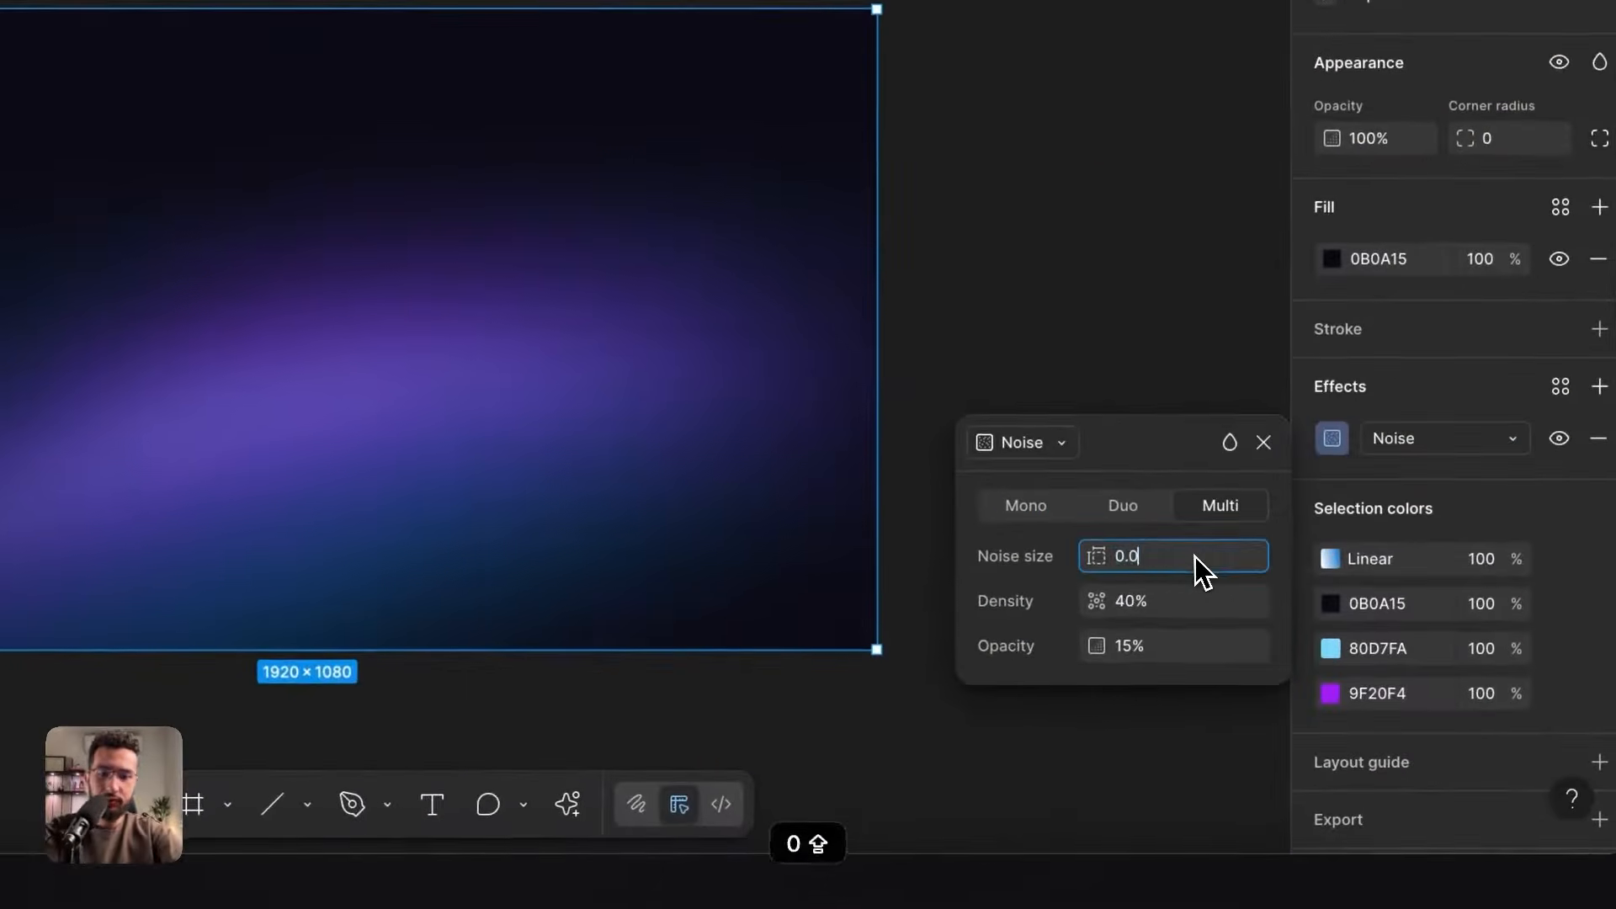
key(shift+Return)
scroll(354, 321, up, 5)
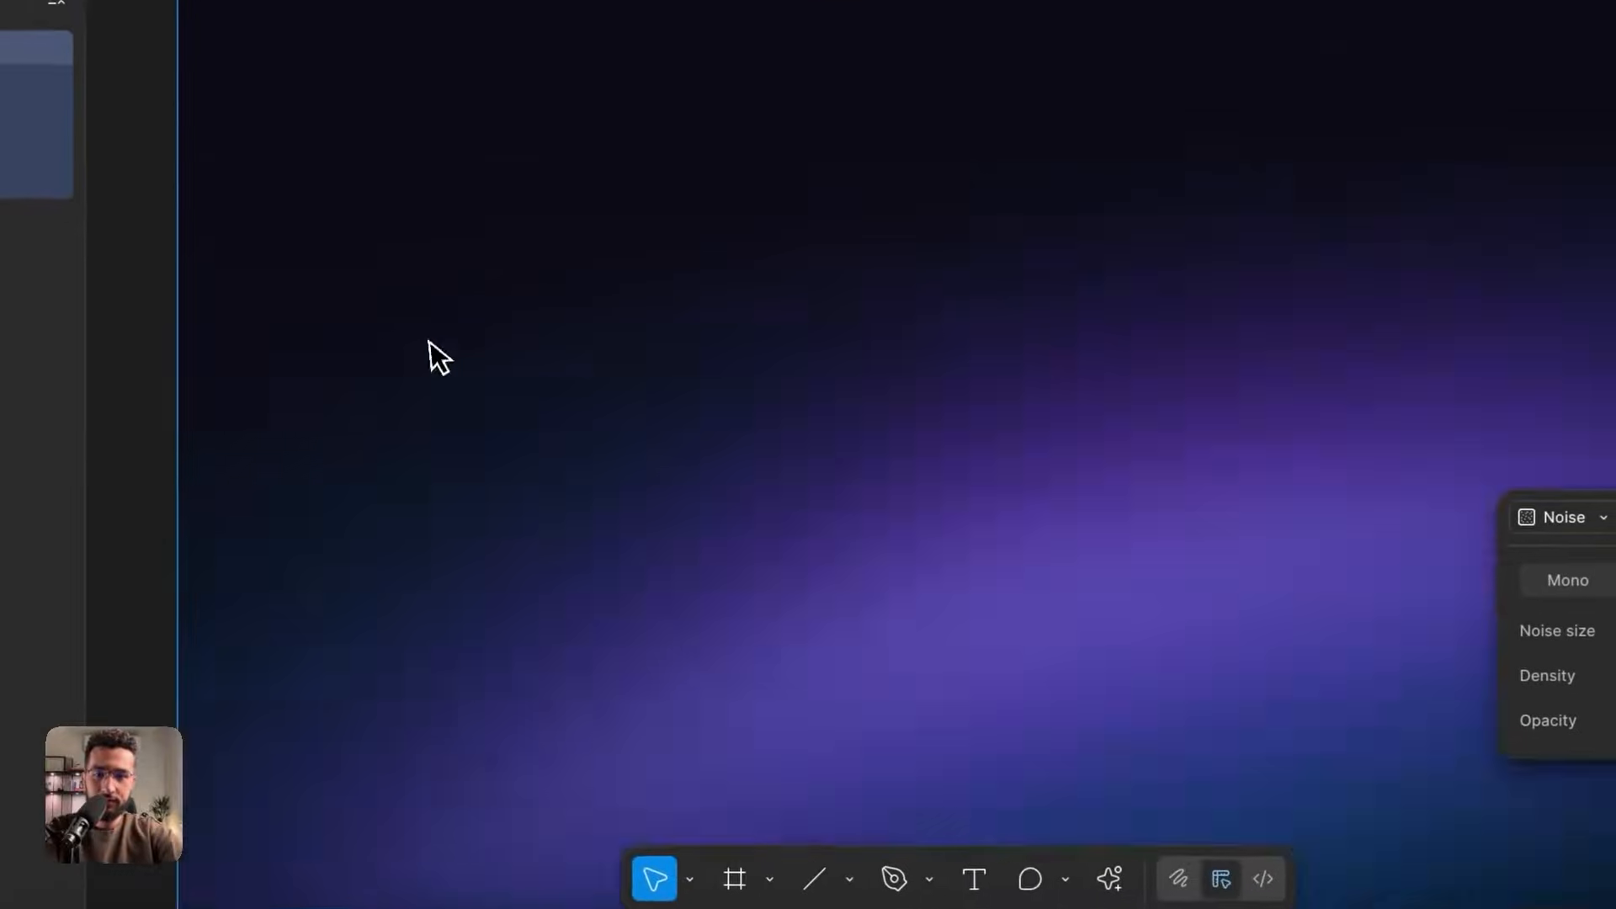
- Try a noise density of 60% and a noise size of 0.1, and undo both changes
scroll(355, 321, down, 2)
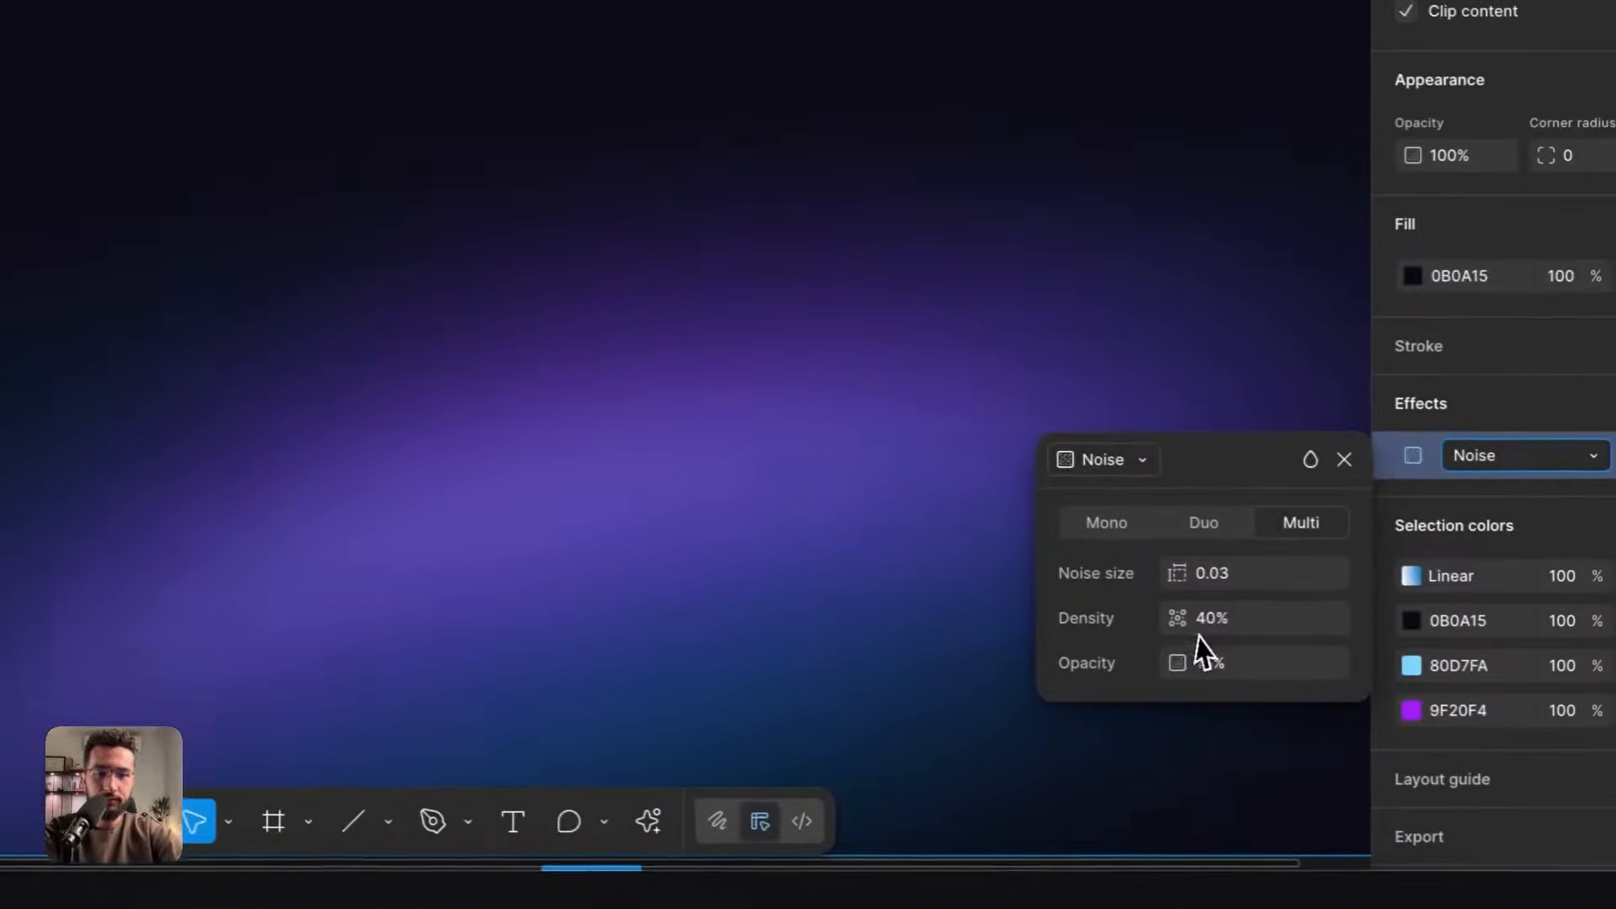
click(1185, 617)
text(60)
key(shift+Return)
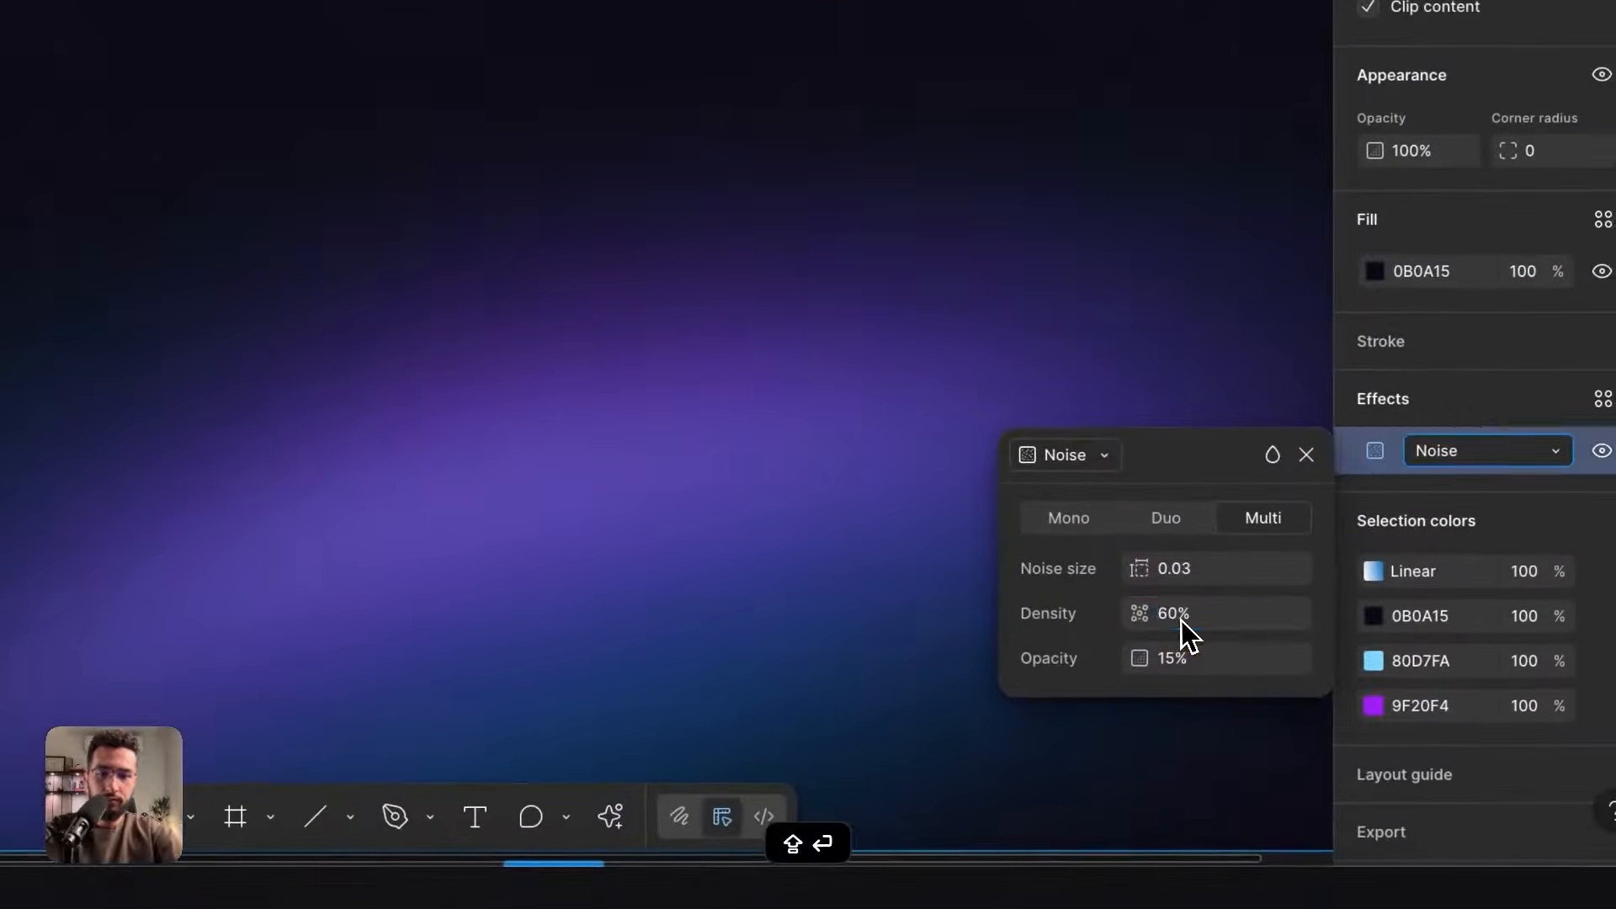
shift+click(1209, 572)
text(0)
key(shift+Return)
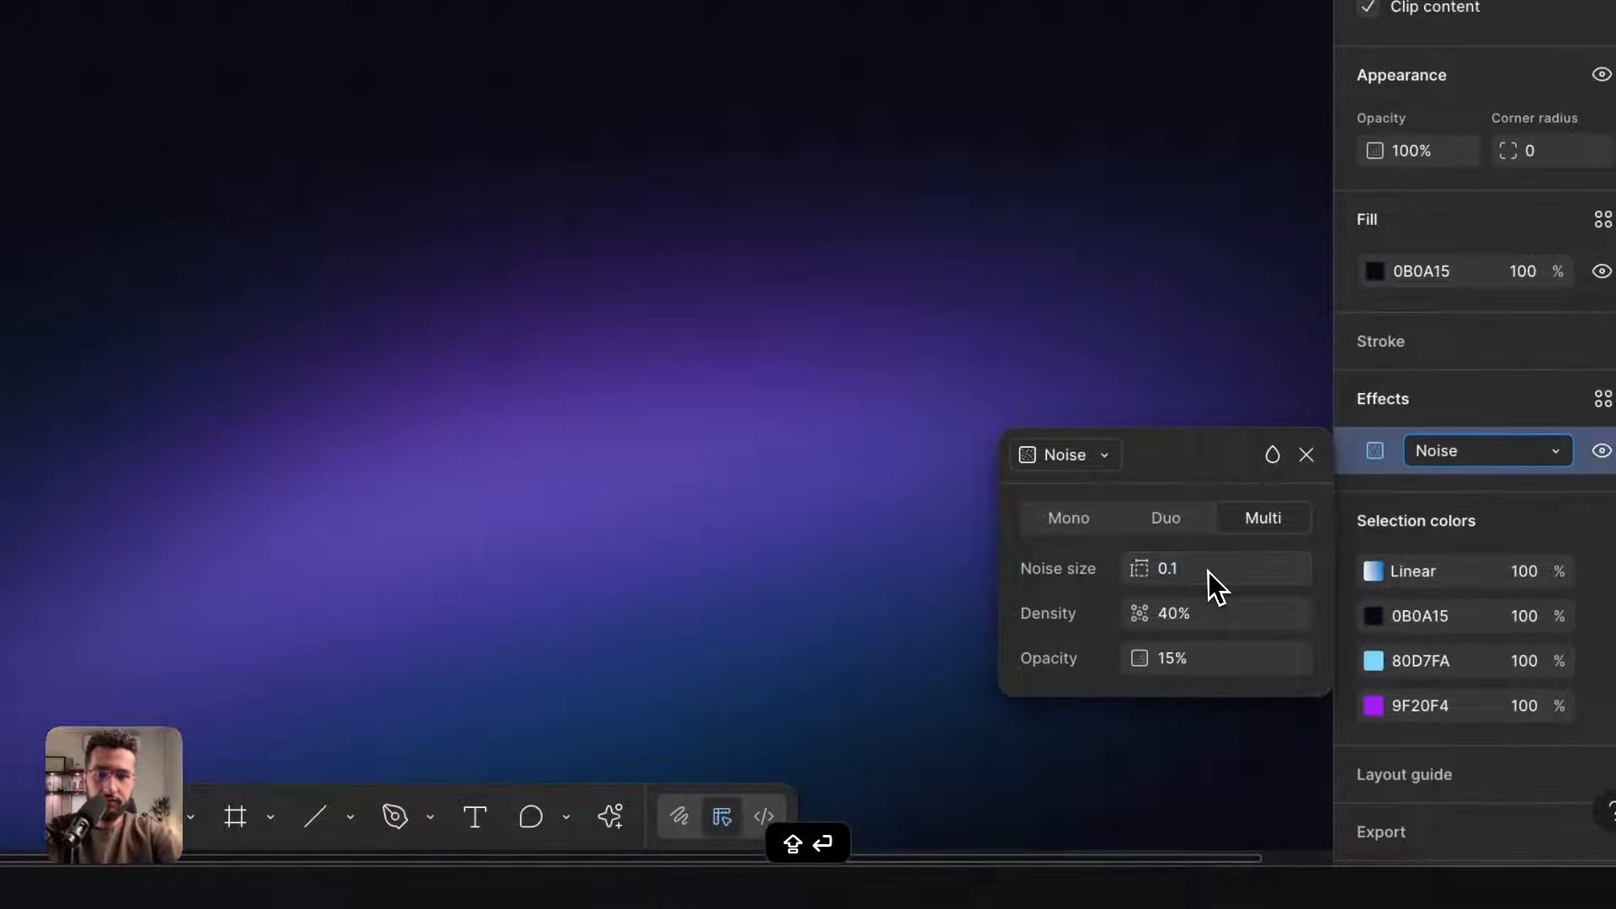
key(super+shift+z)
- Set the noise size to 0.07 and the noise opacity to 20%, deselect the frame and save the file
click(1226, 571)
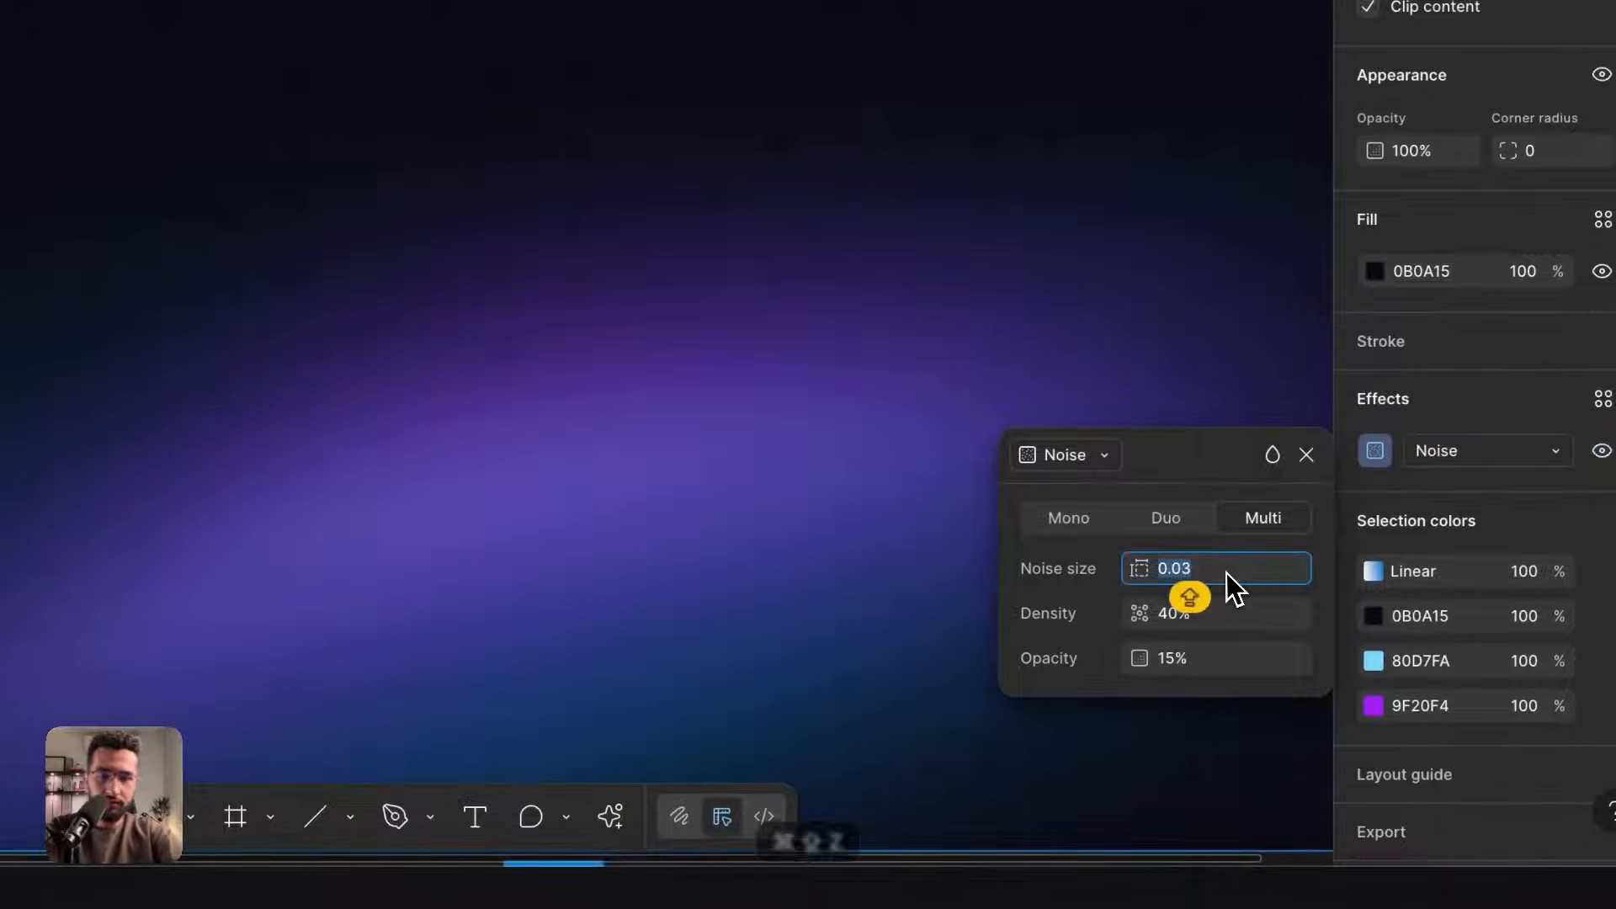
text(0.07)
key(shift+Return)
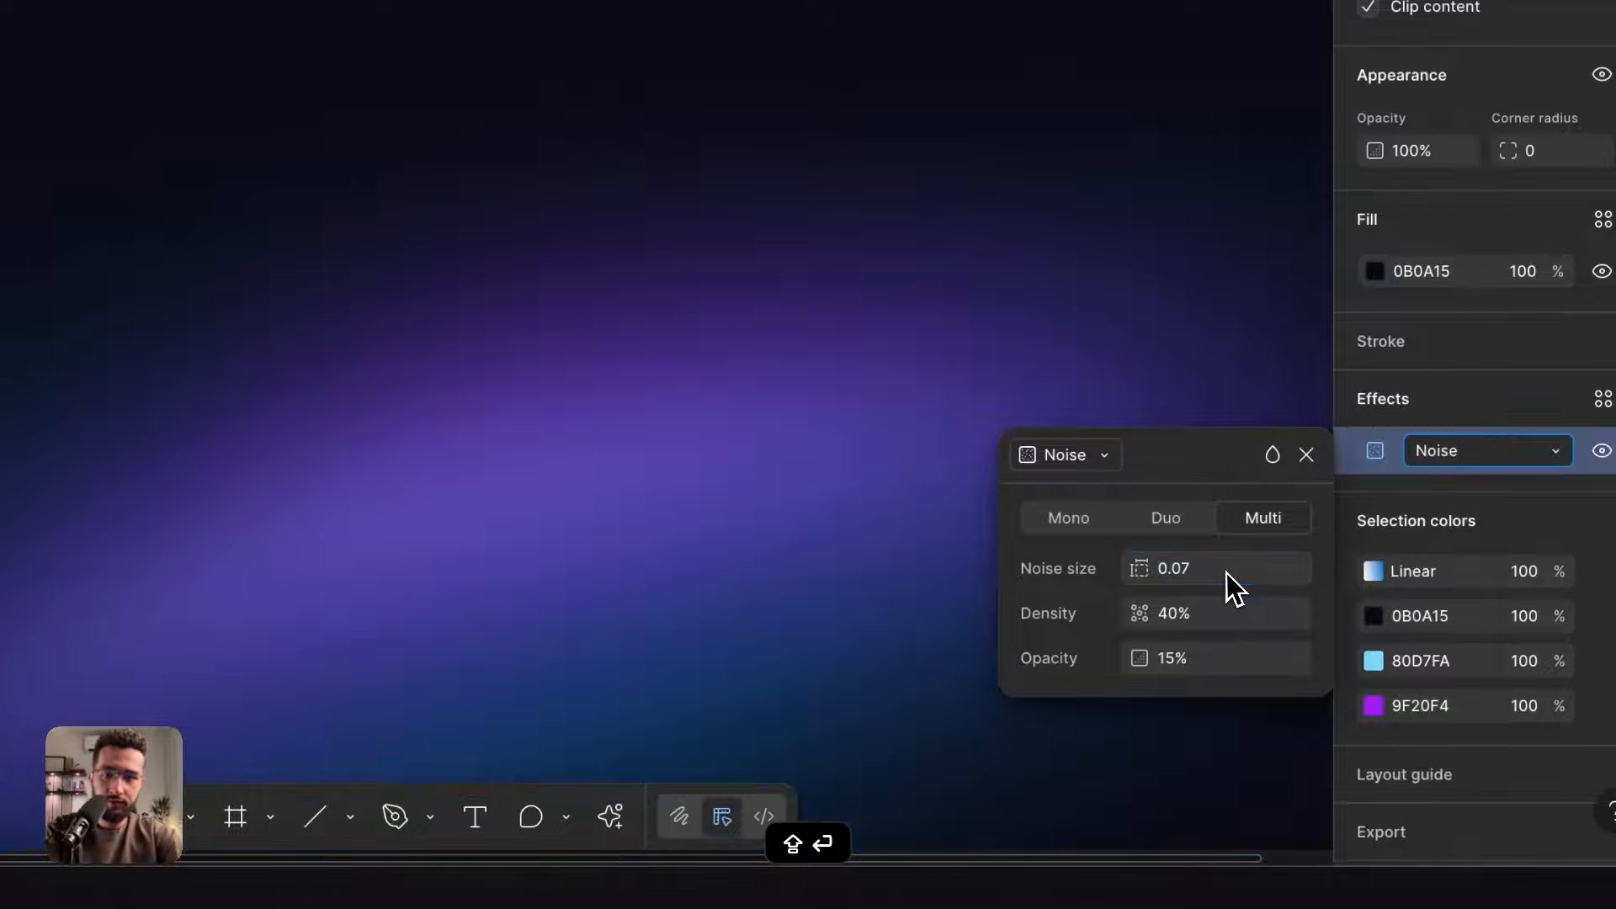
click(1243, 724)
text(20)
key(Return)
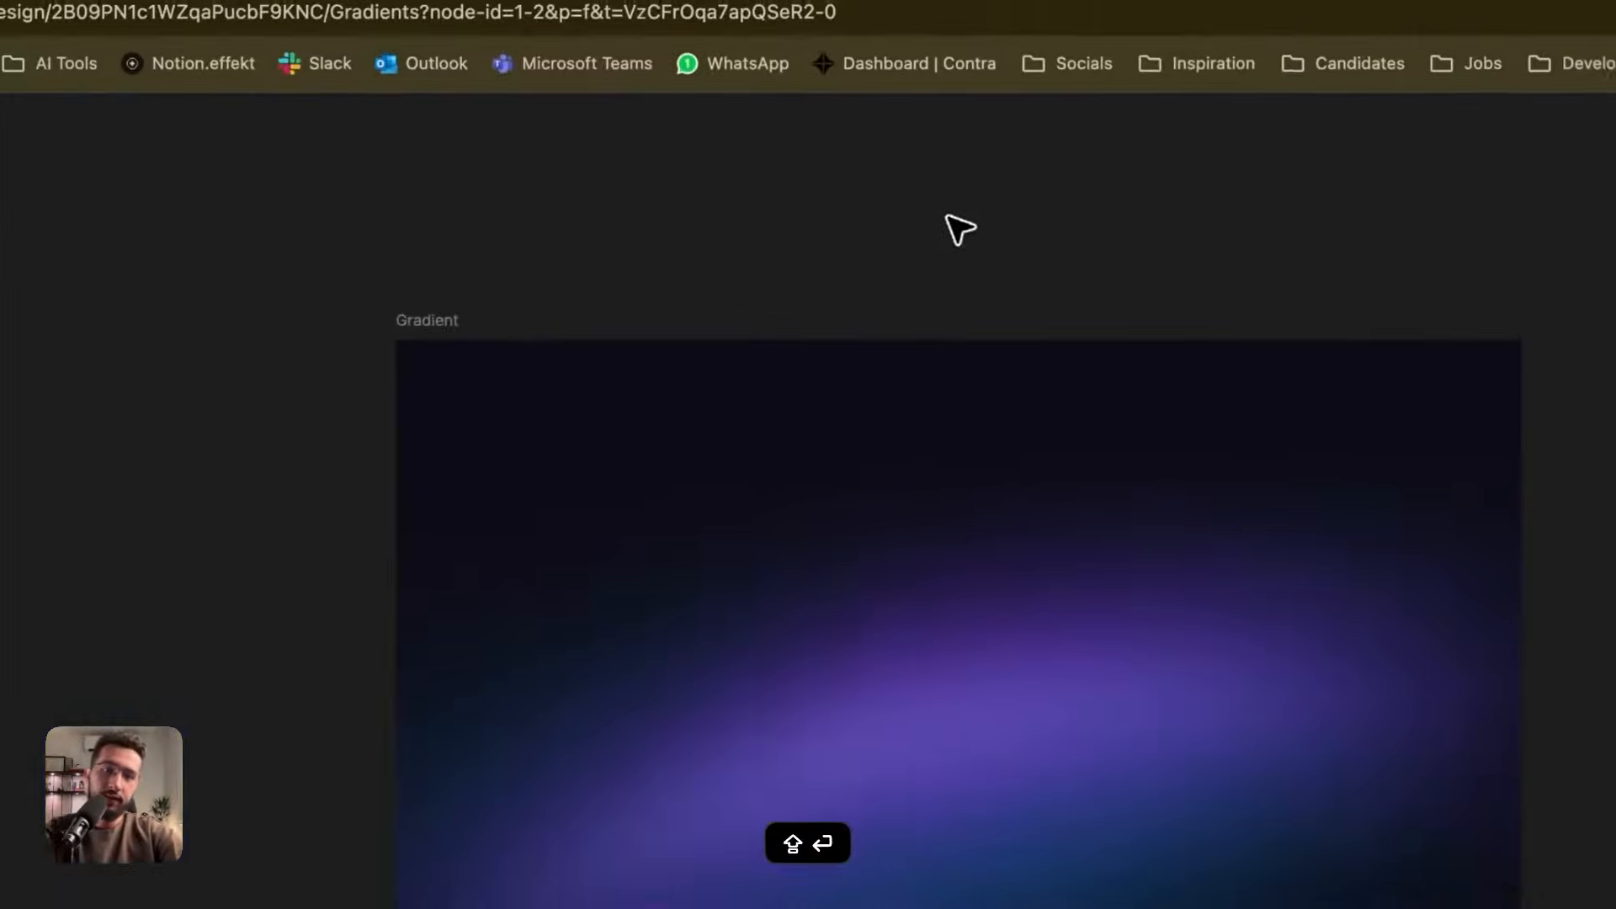
key(super+shift+s)
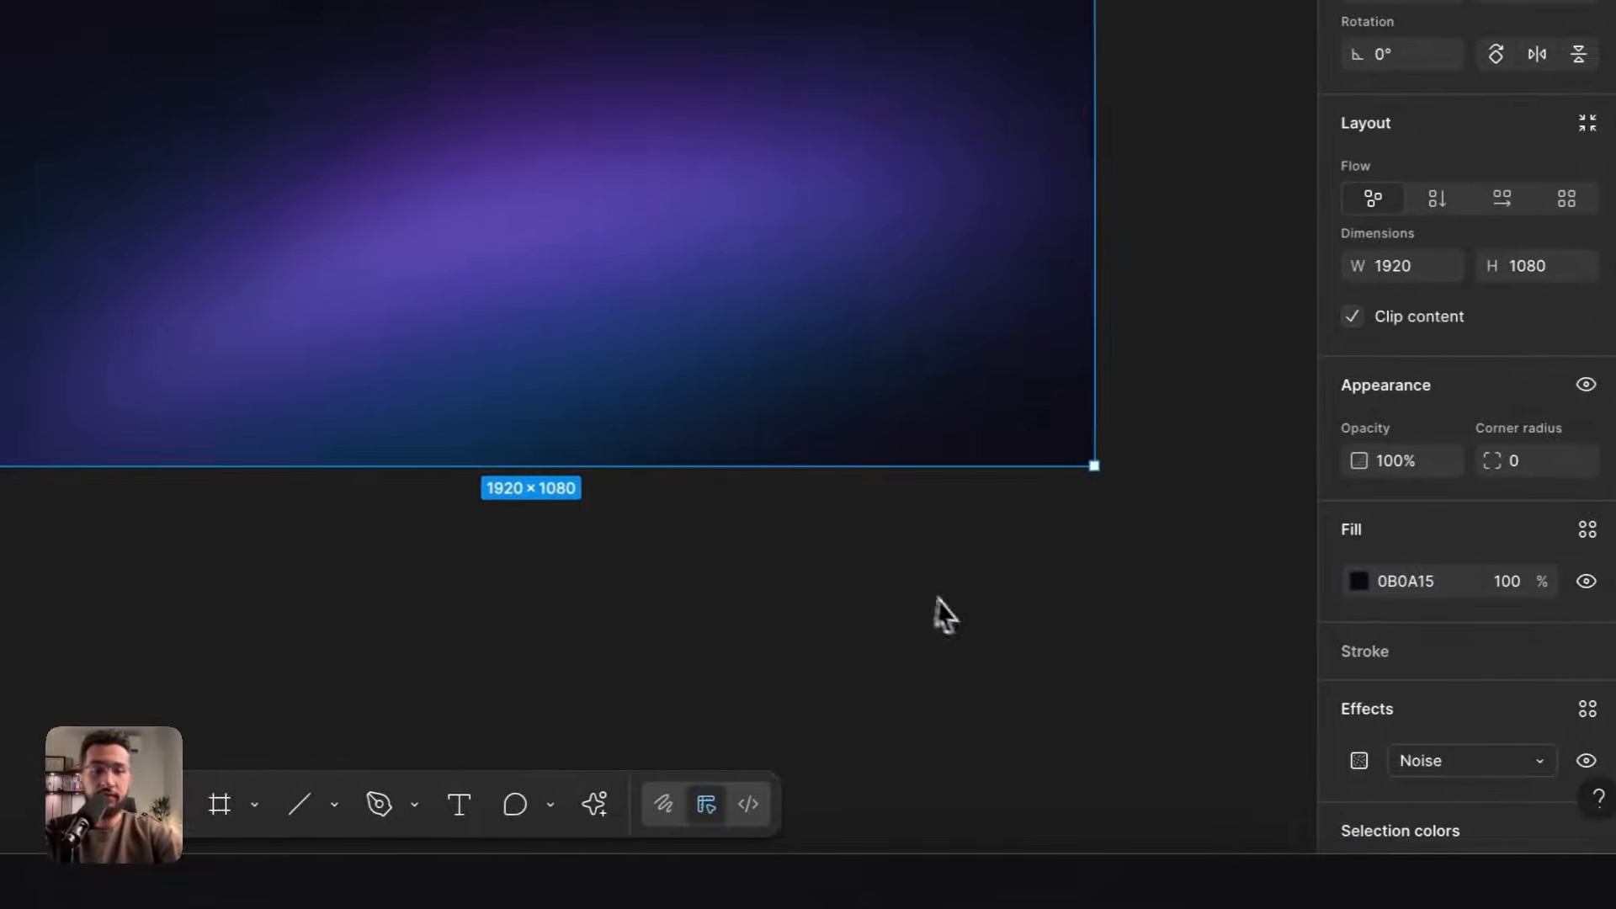
- Cut the Noise effect from the Gradient frame, paste it onto the Vector 1 blue shape, inspect the grain and deselect the shape
click(1244, 757)
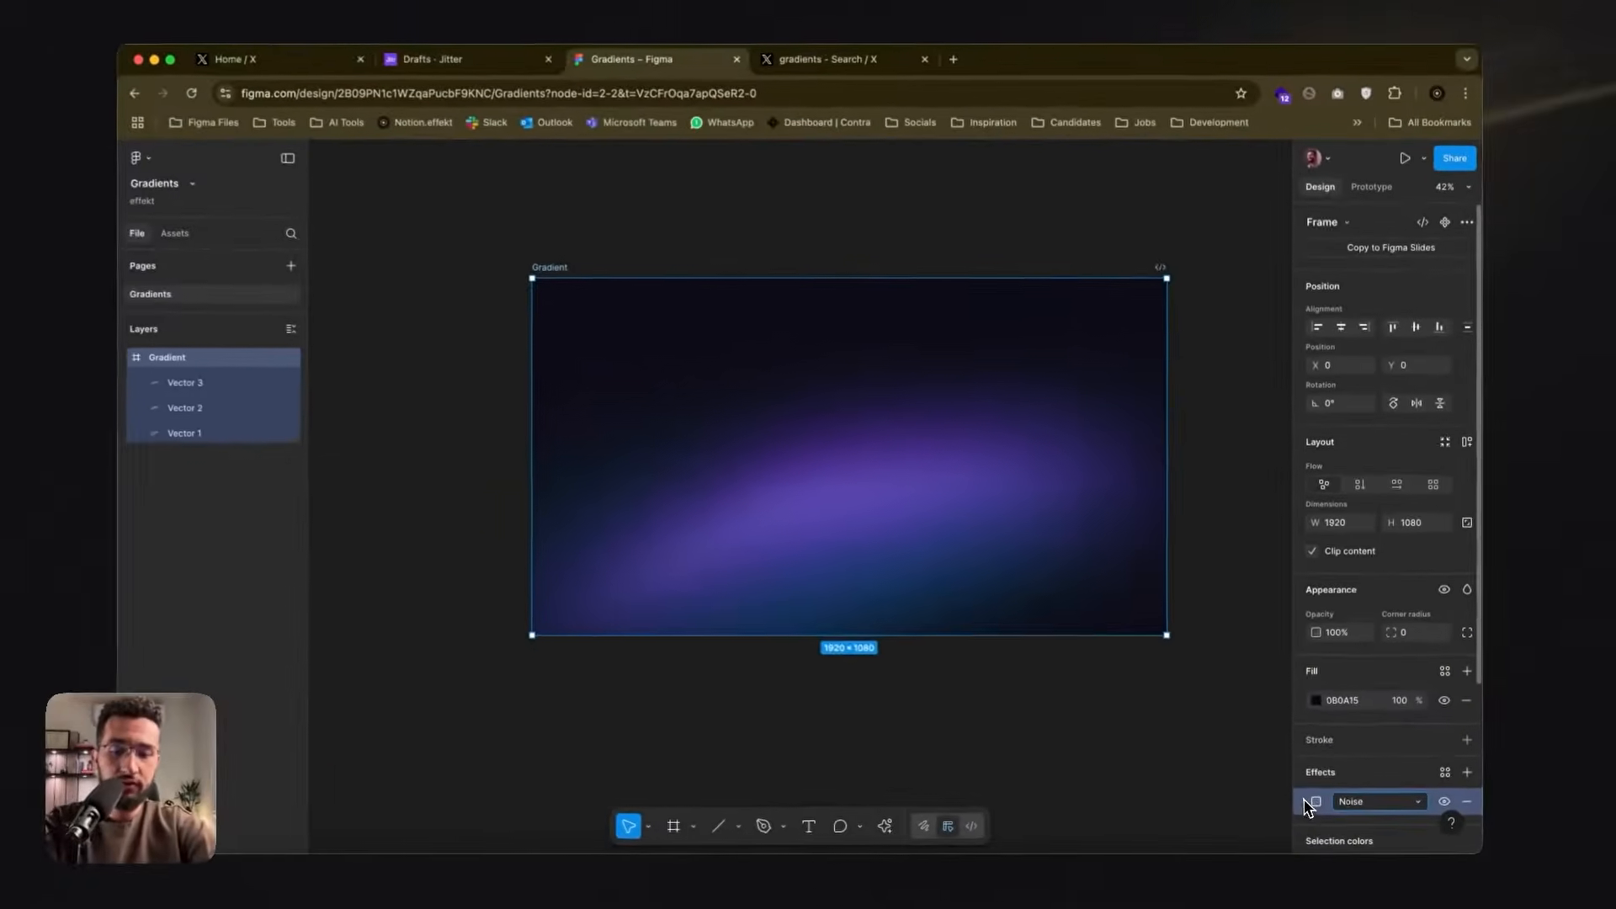
key(super+shift+x)
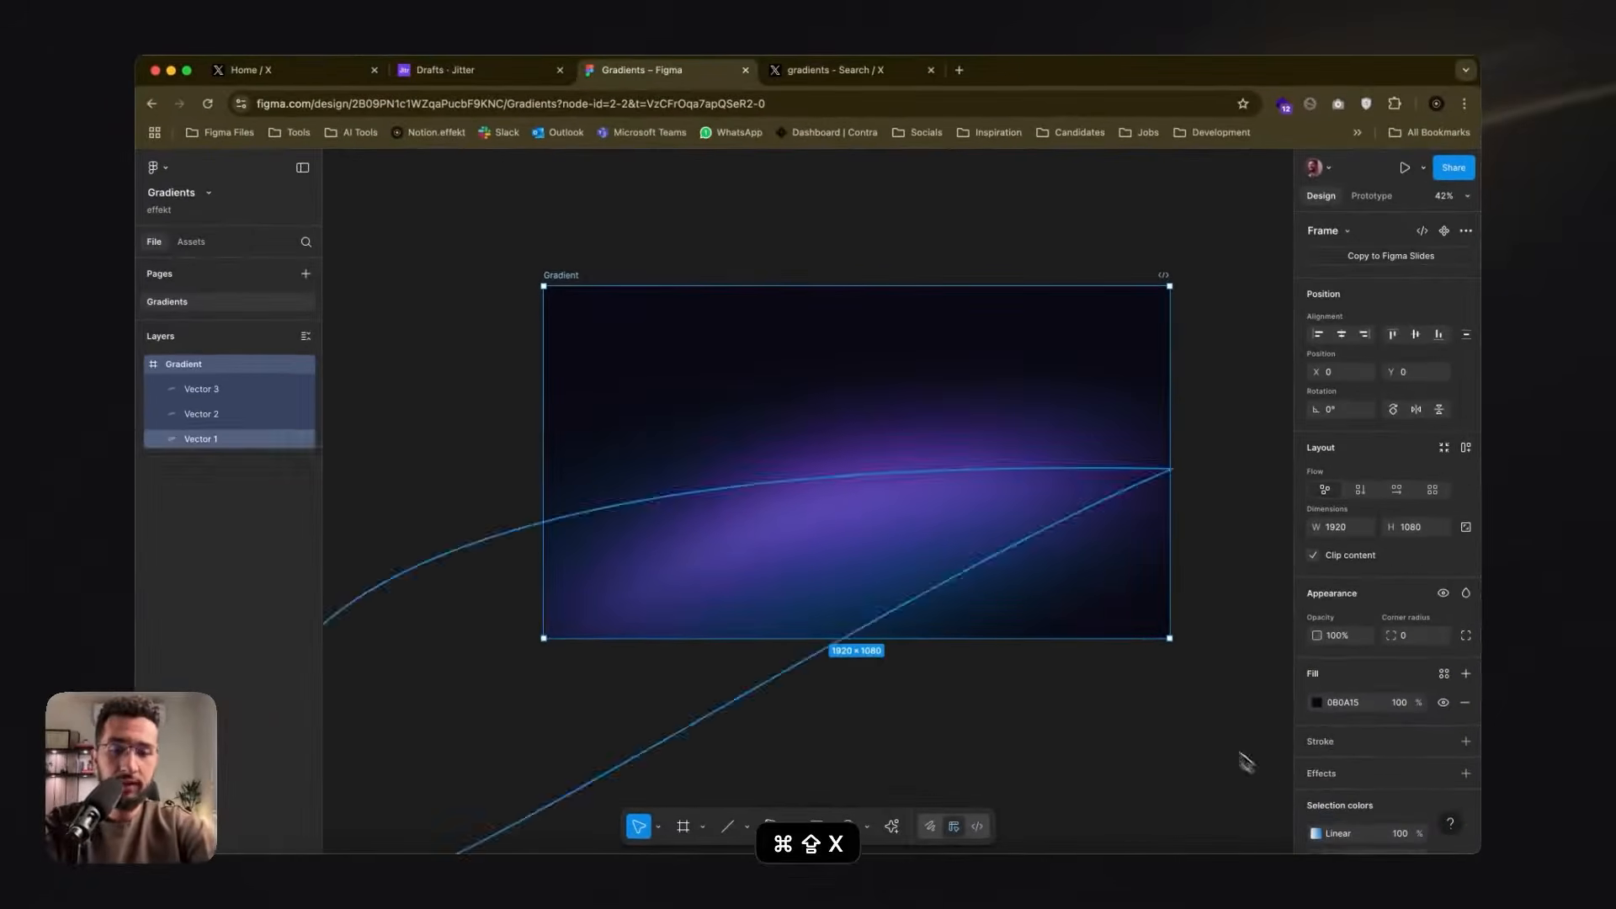
click(221, 446)
key(super+shift+v)
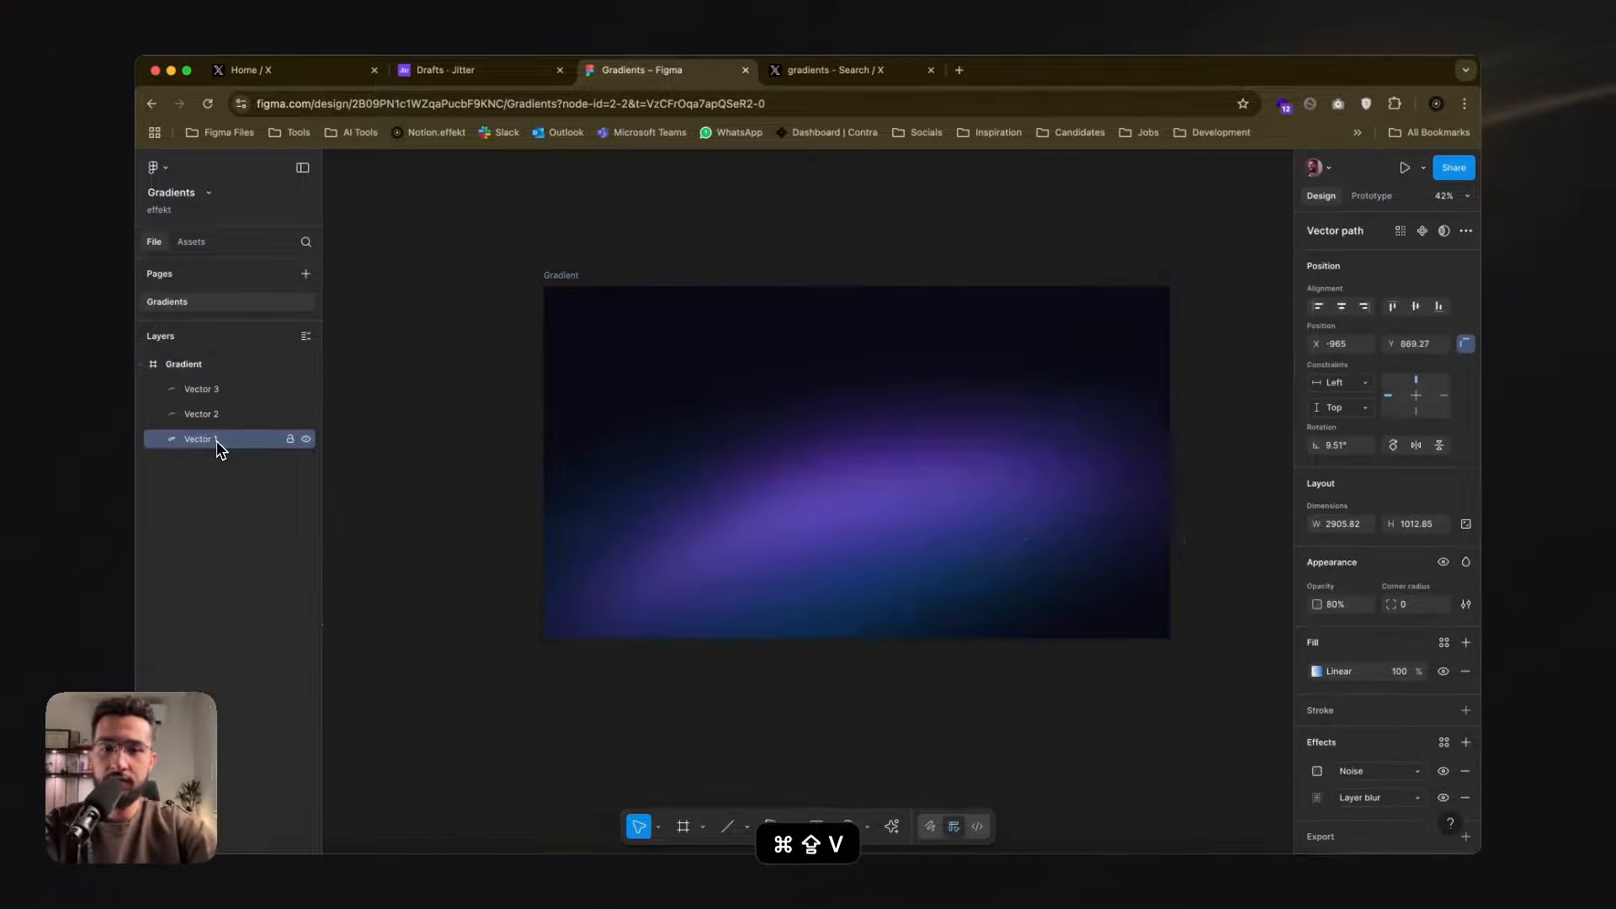
scroll(874, 571, up, 3)
scroll(876, 570, up, 5)
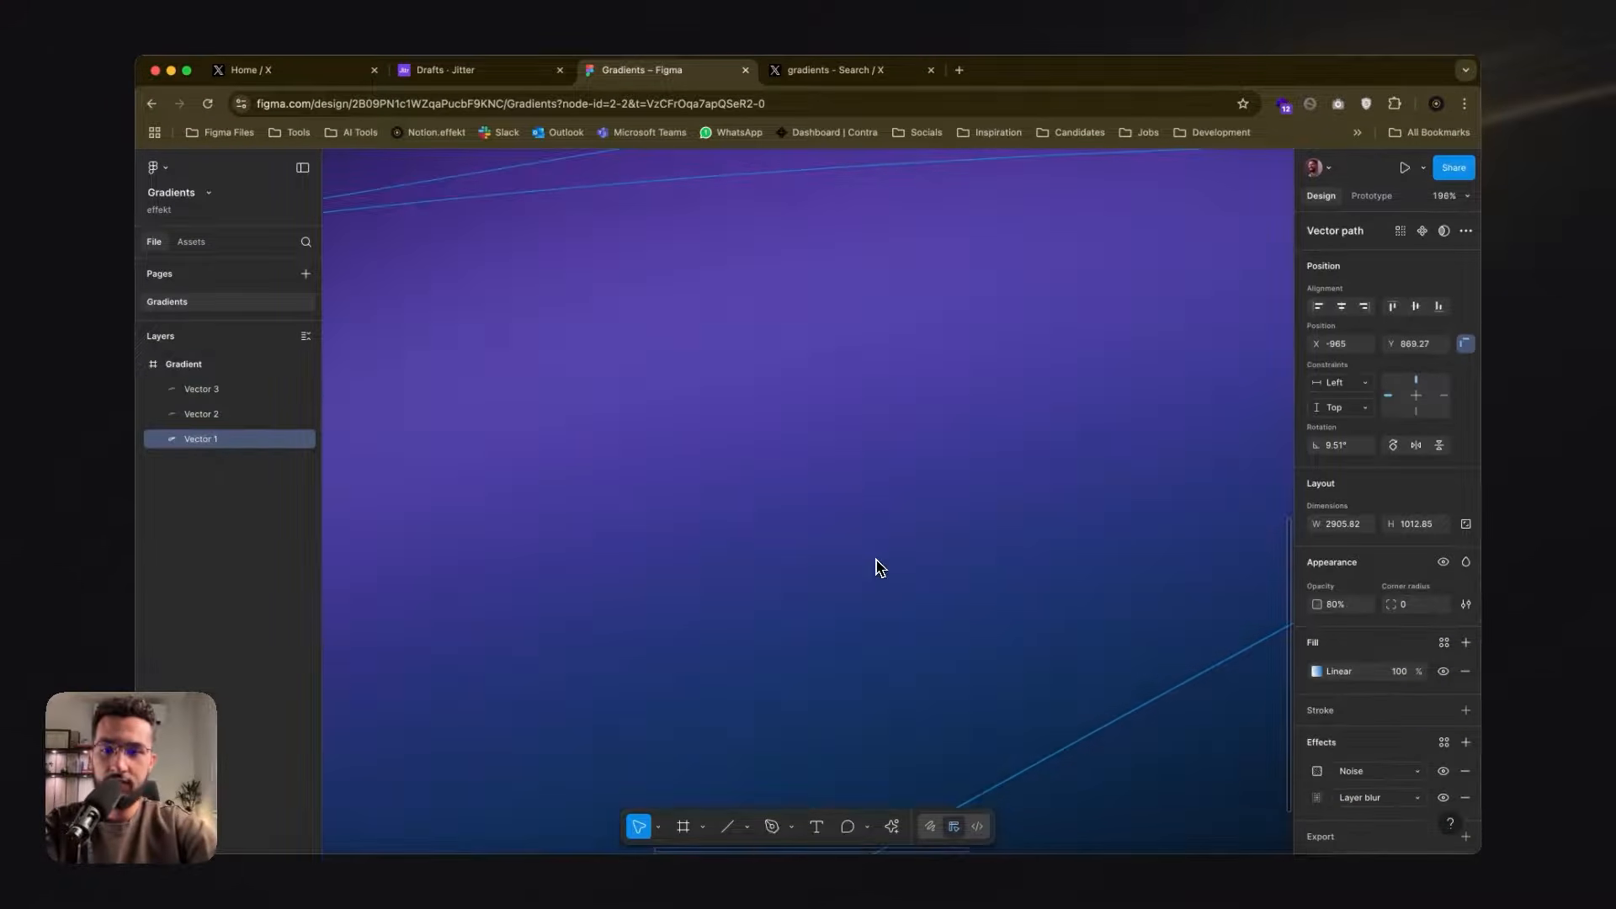
scroll(743, 441, down, 5)
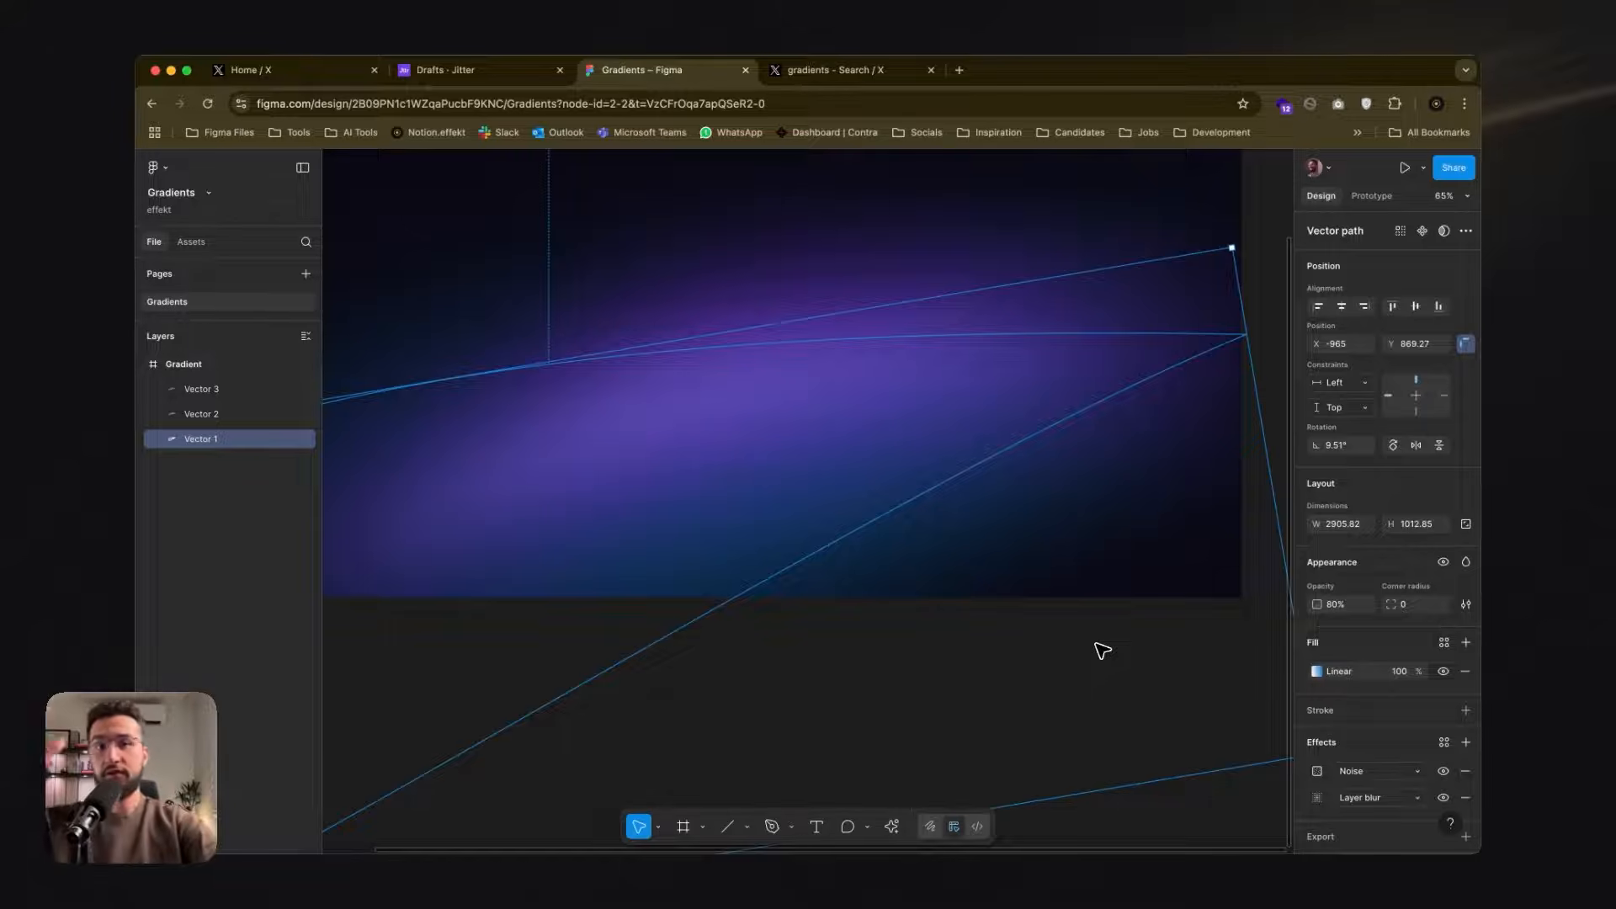
click(937, 646)
scroll(937, 646, down, 3)
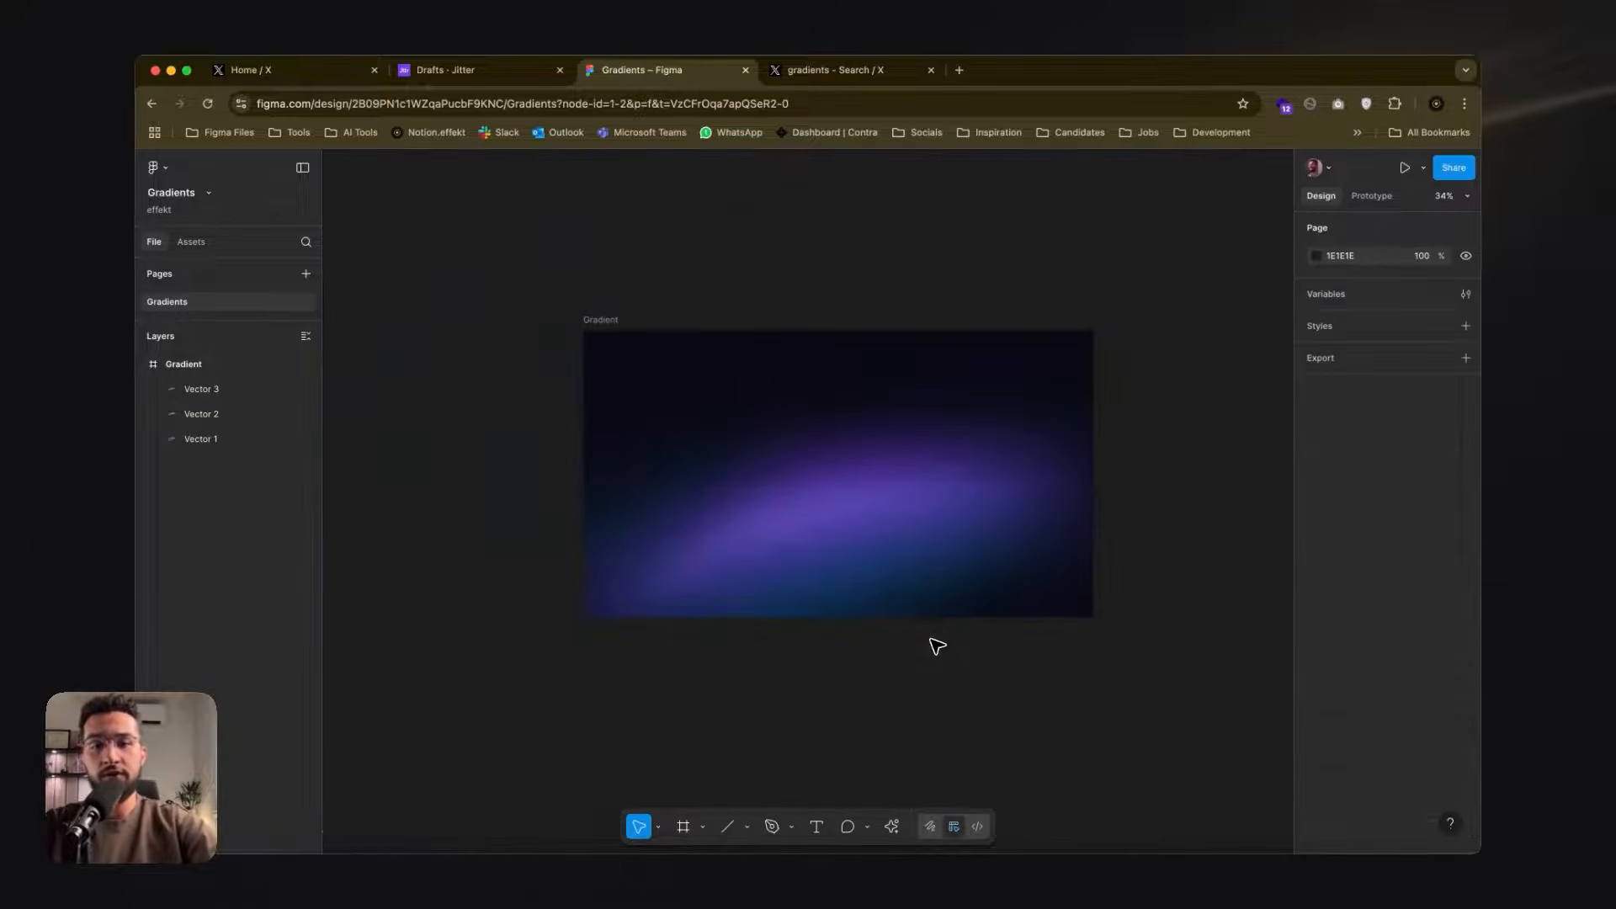
scroll(647, 251, down, 3)
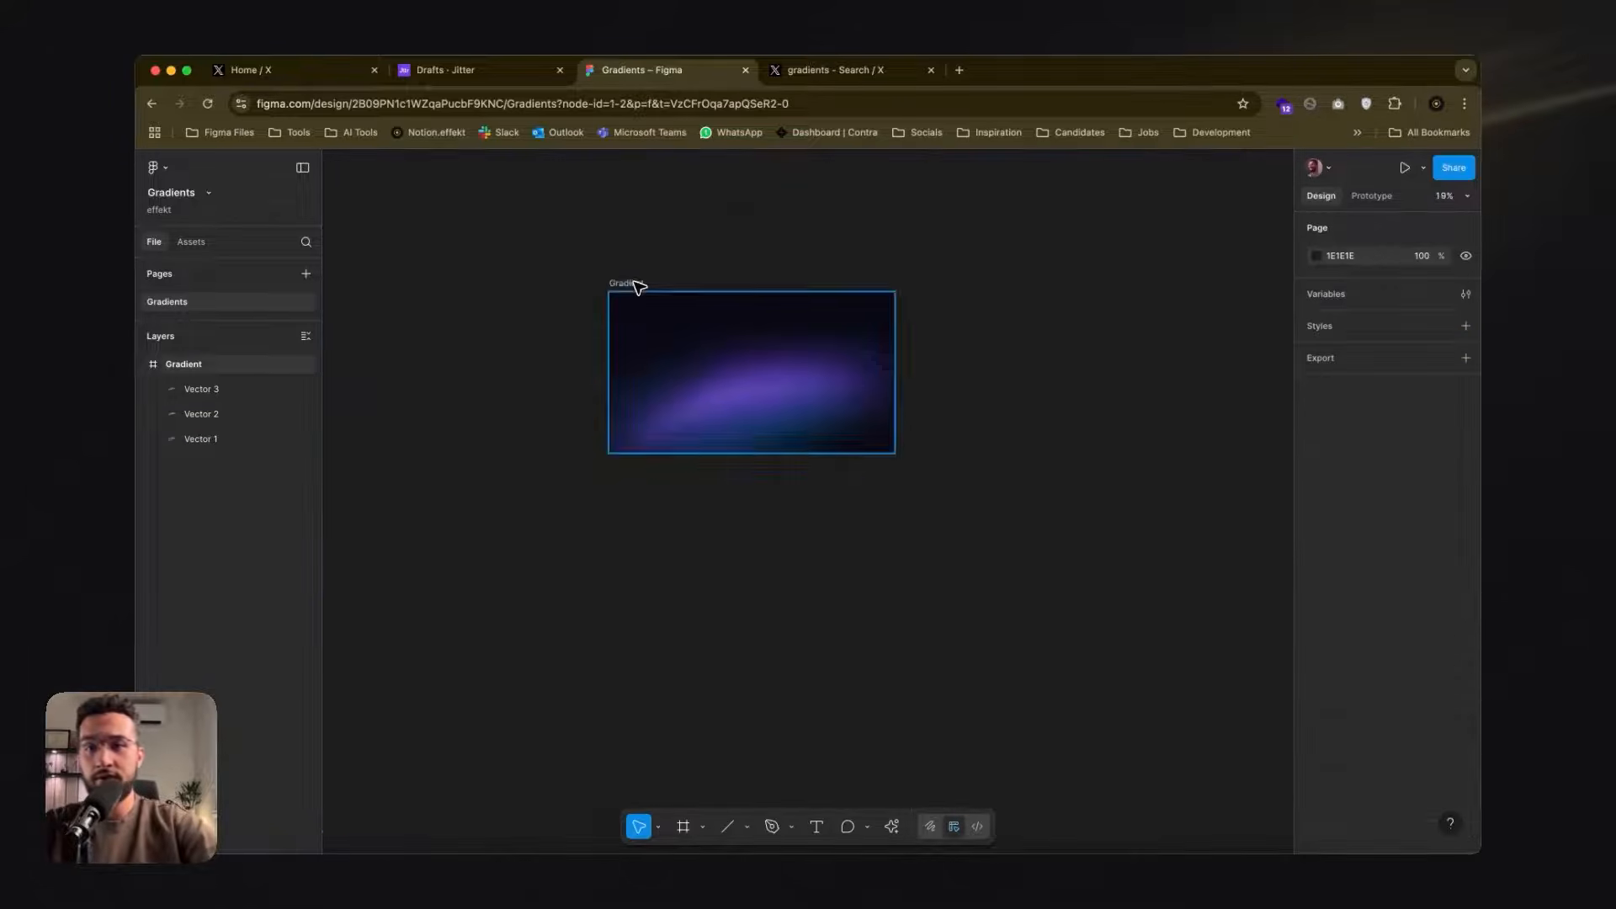
- Copy the Gradient frame with the Jitter plugin and open it as a new file in Jitter
click(633, 283)
right_click(643, 283)
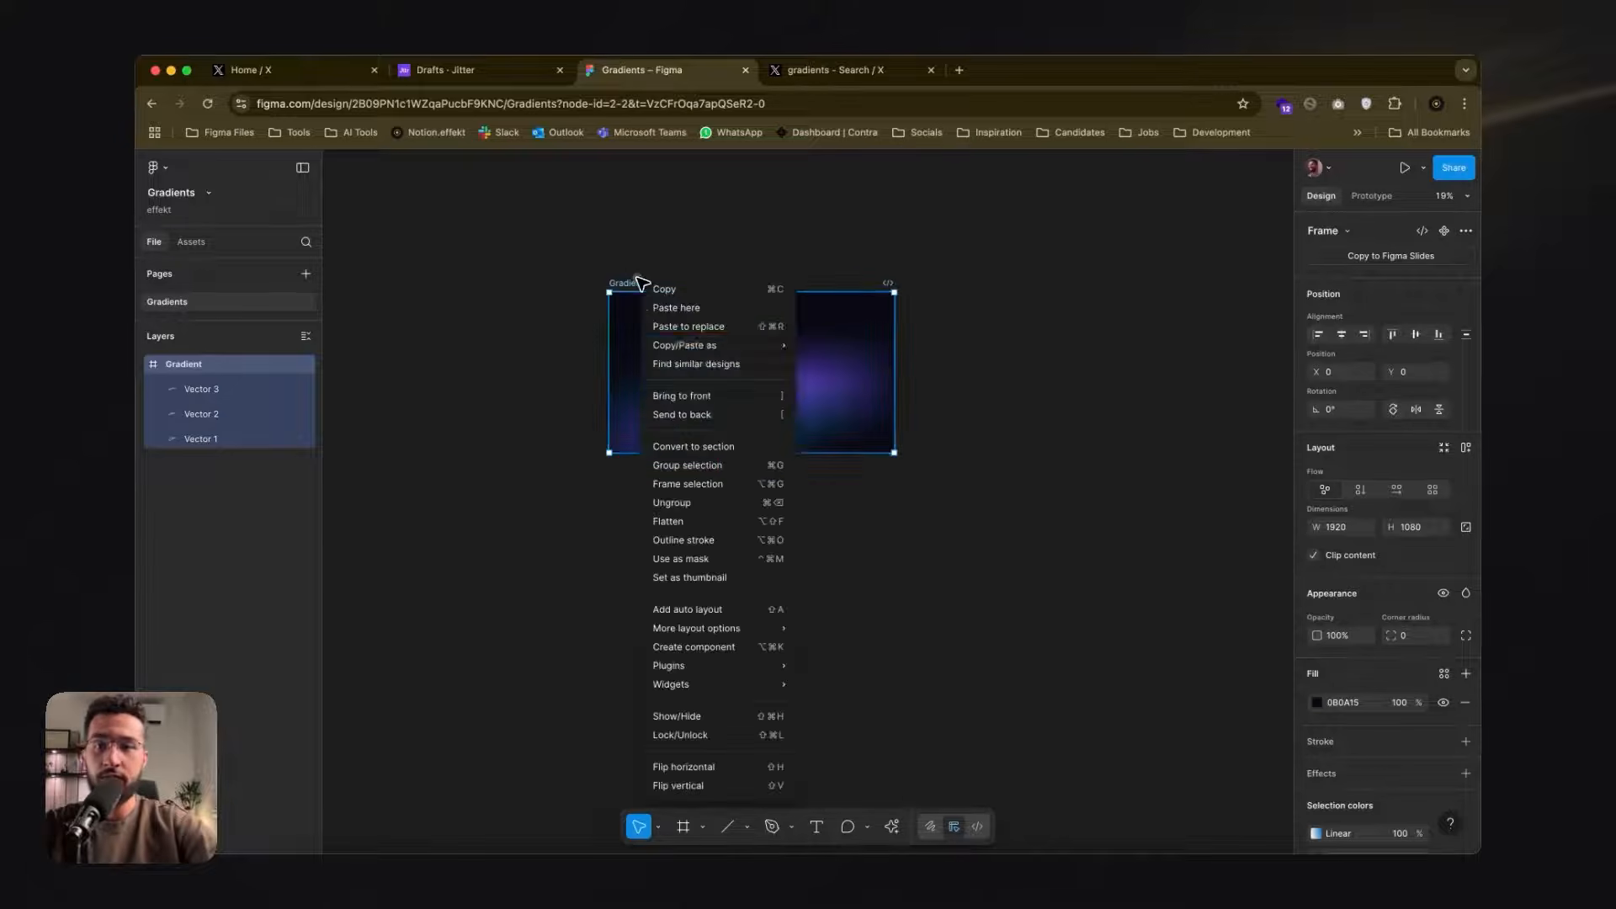
mouse_move(682, 671)
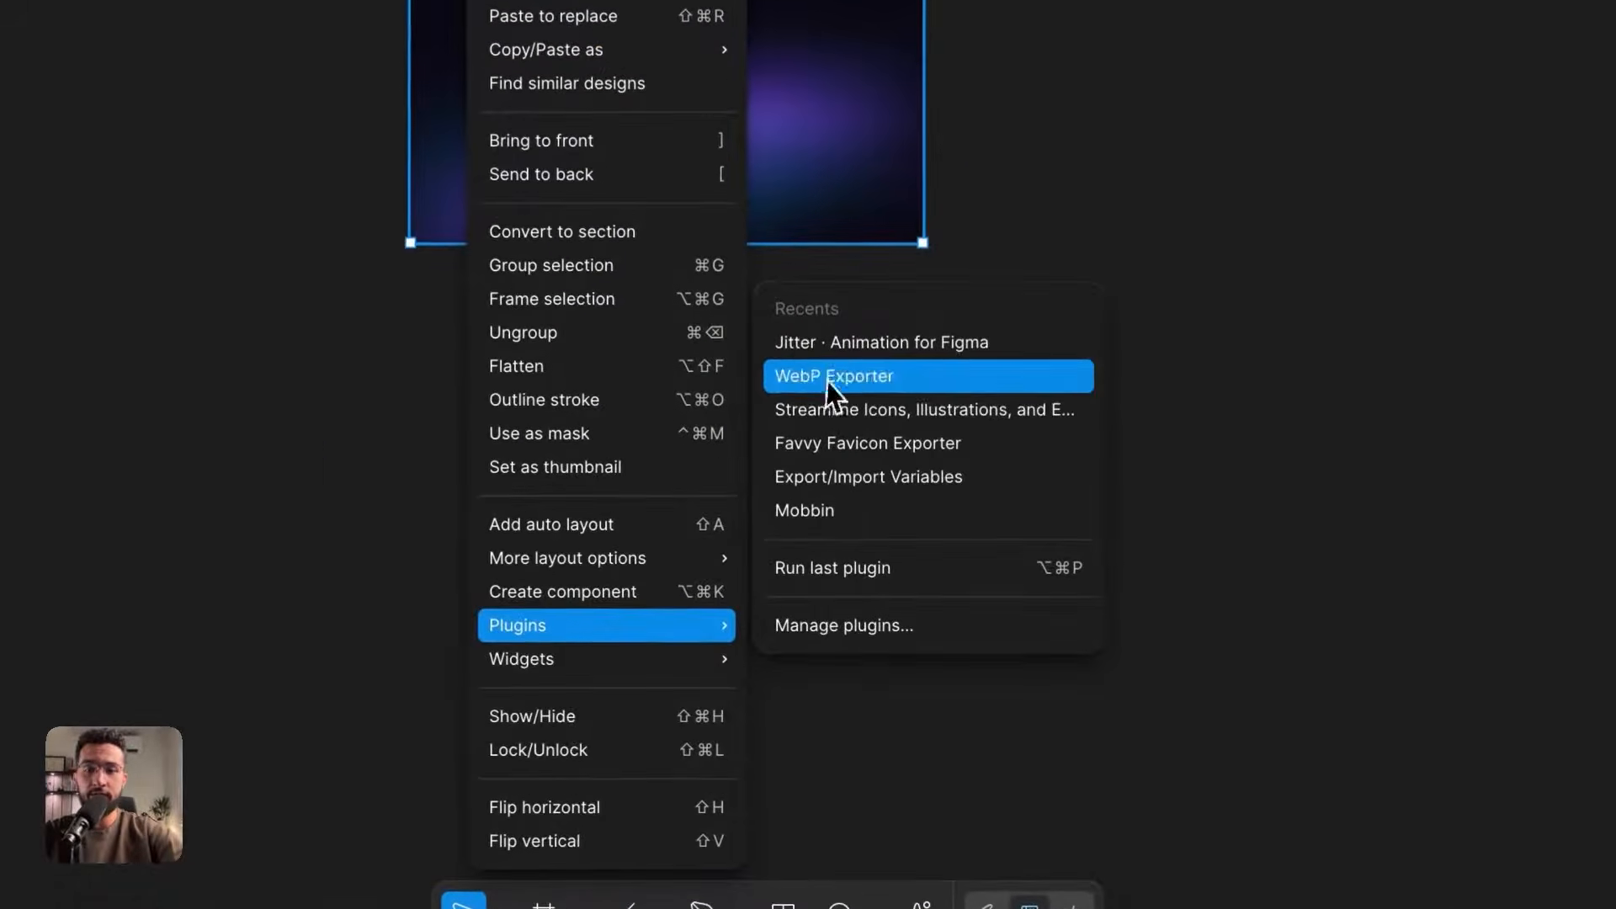
click(845, 348)
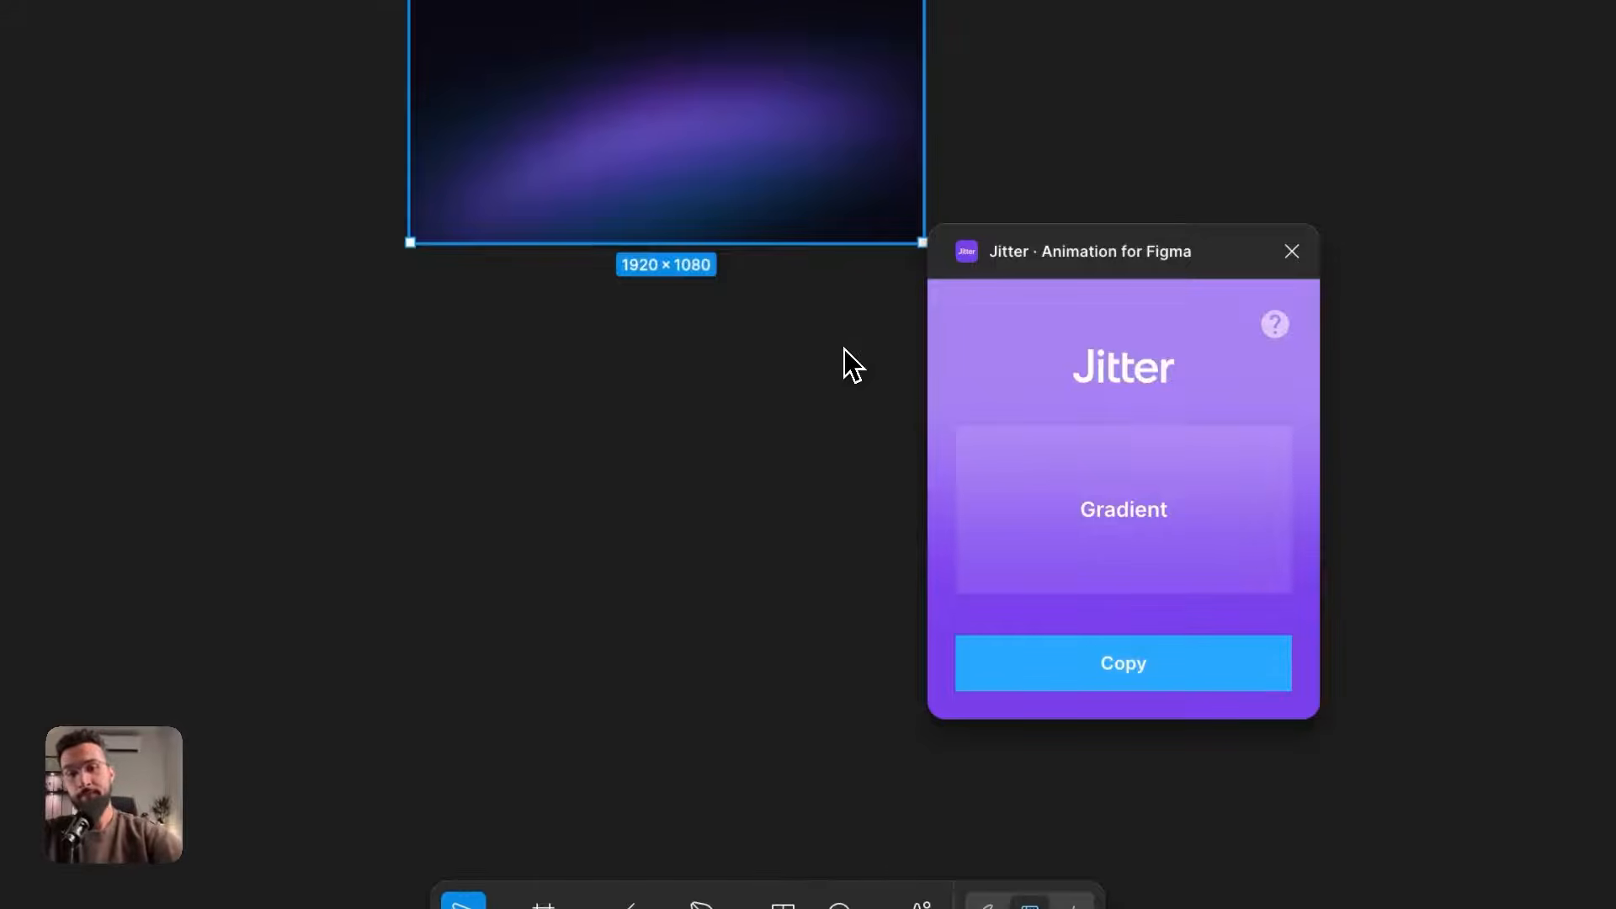
click(1094, 656)
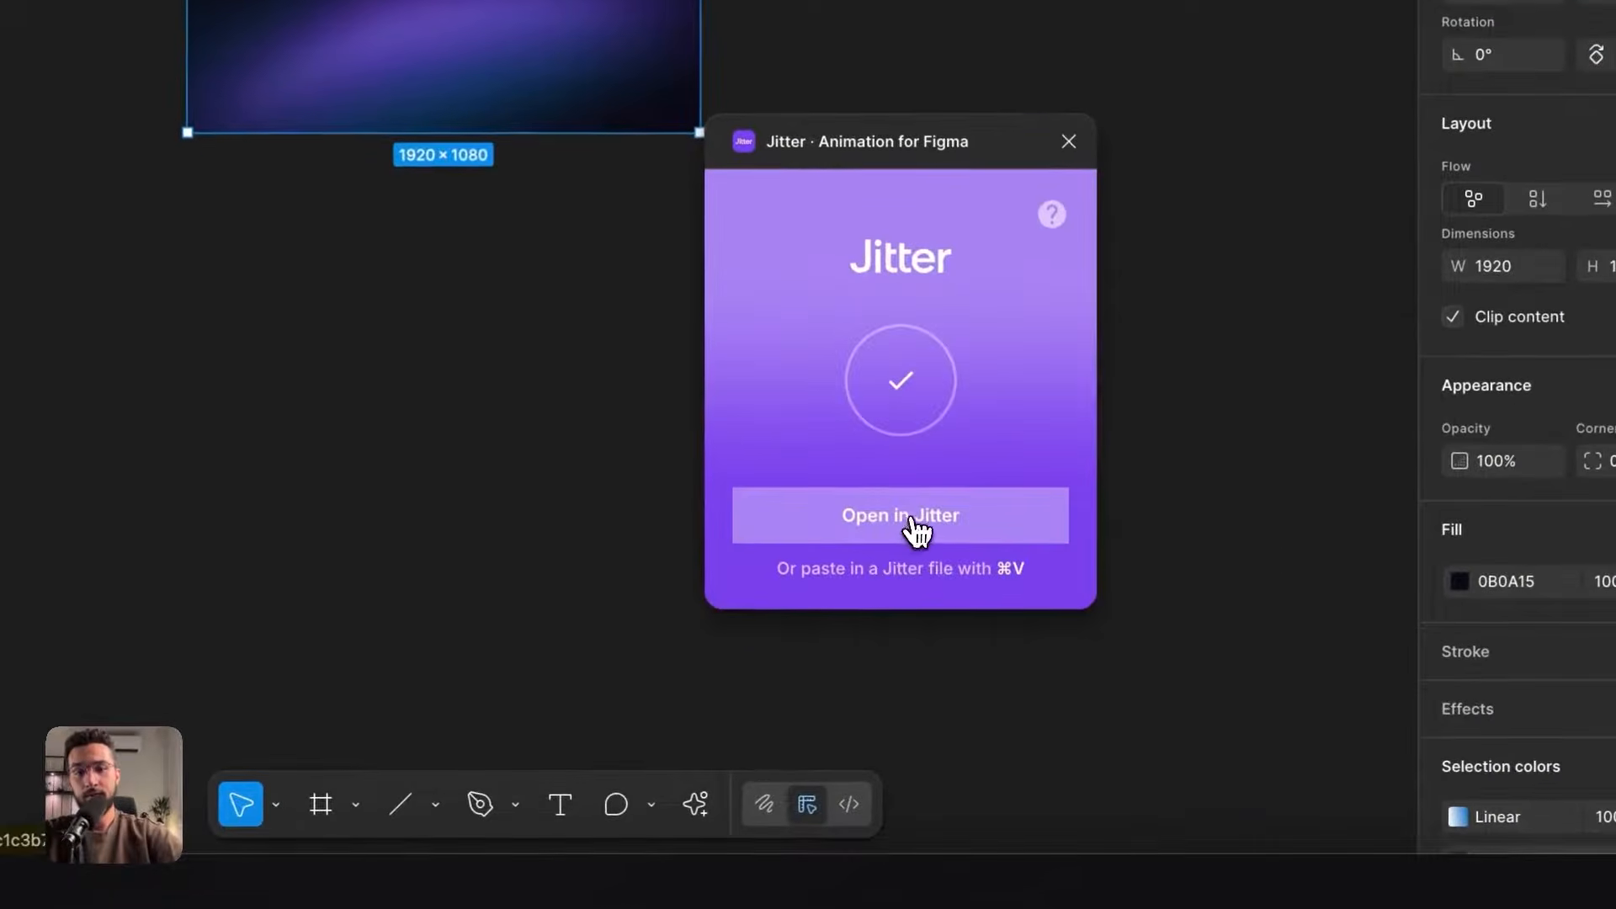
click(913, 529)
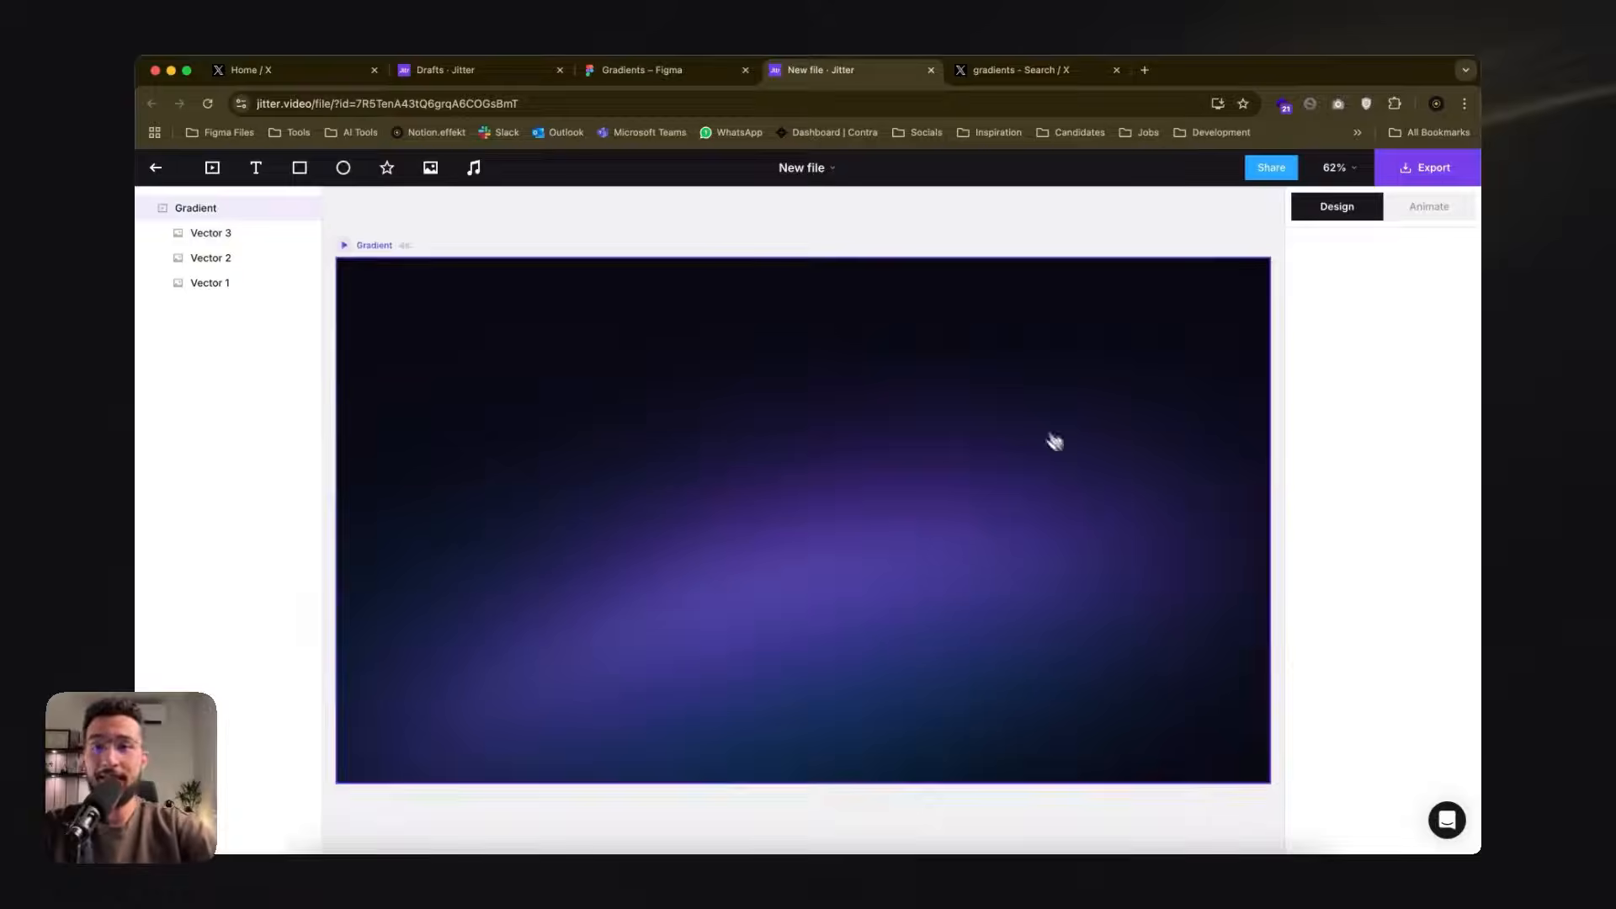
- In Figma, try moving the light blue Vector 3 shape higher in the frame, undo the move and return to the Jitter file
click(695, 74)
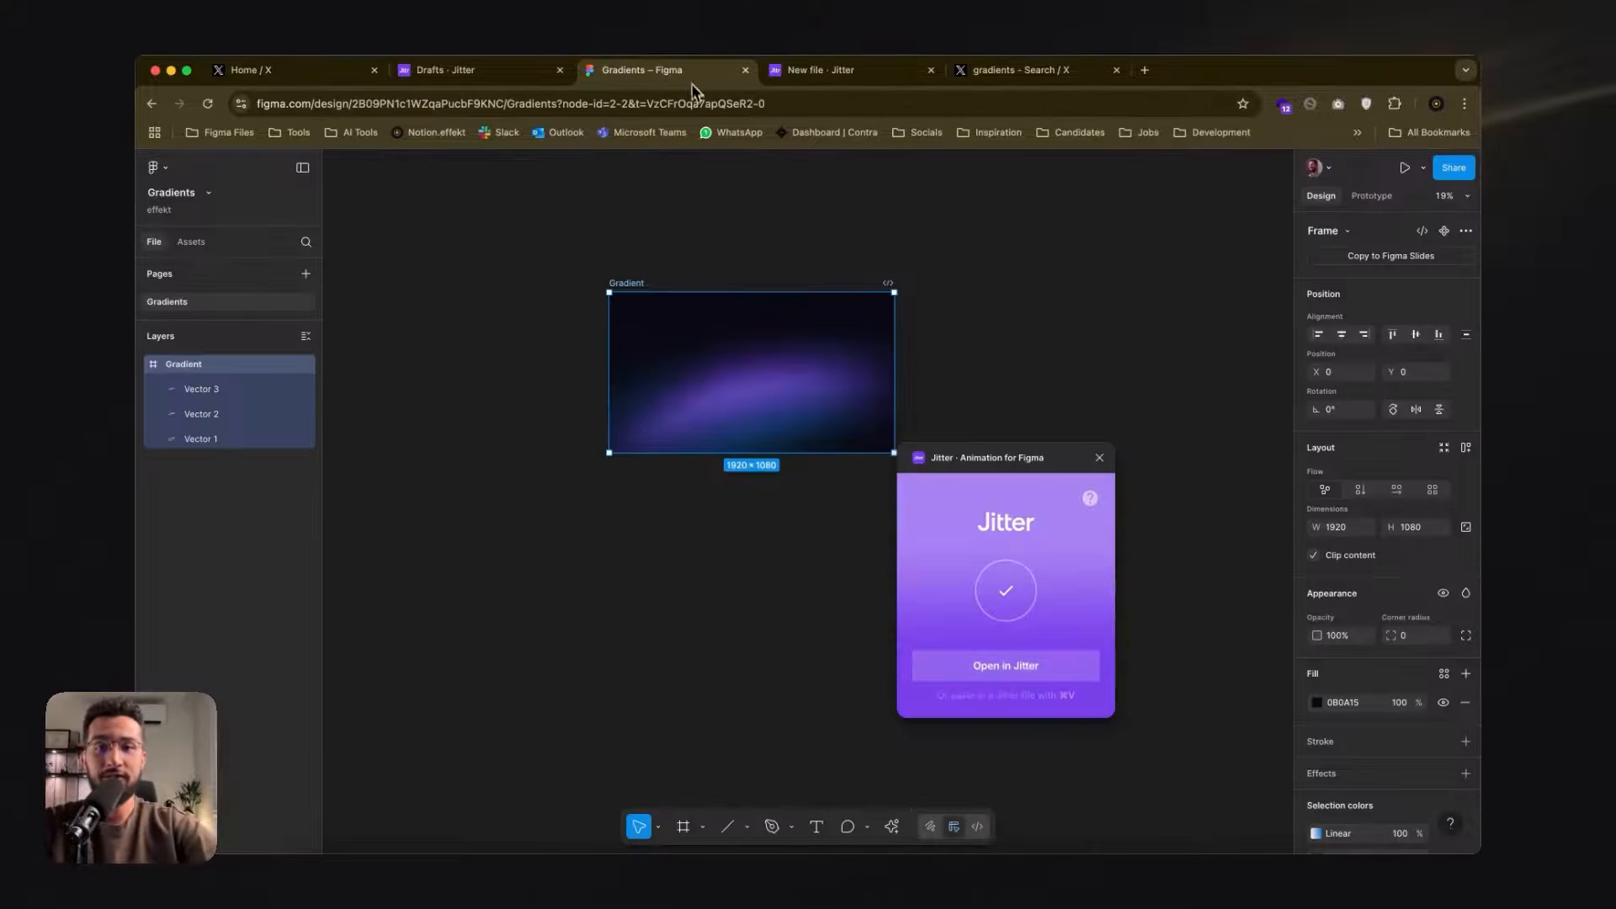
click(753, 394)
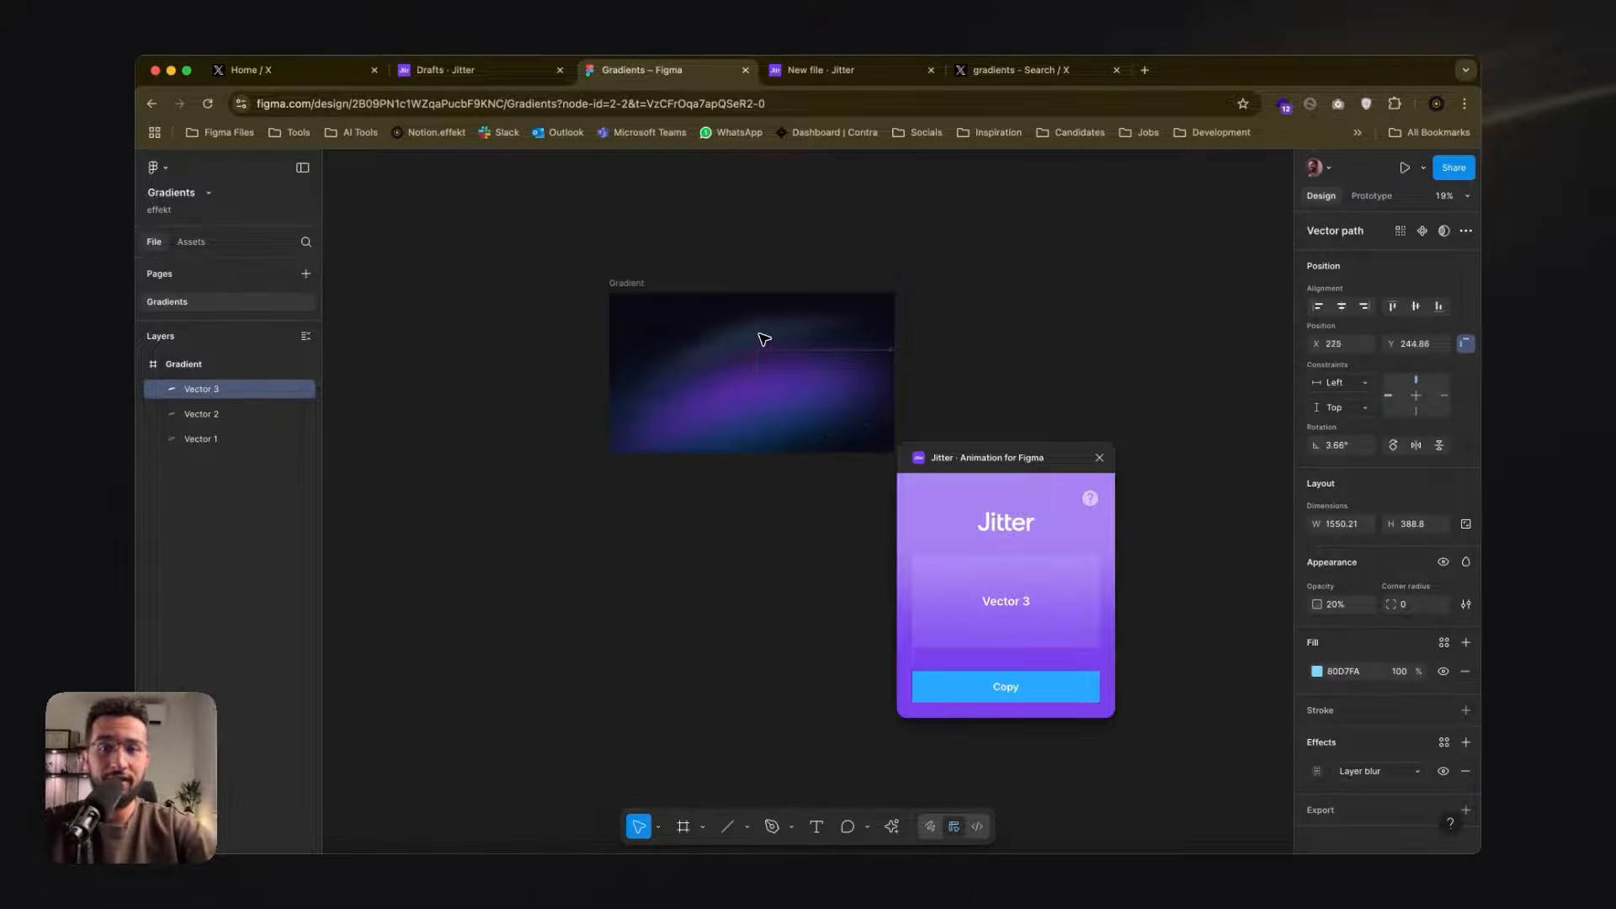
click(826, 543)
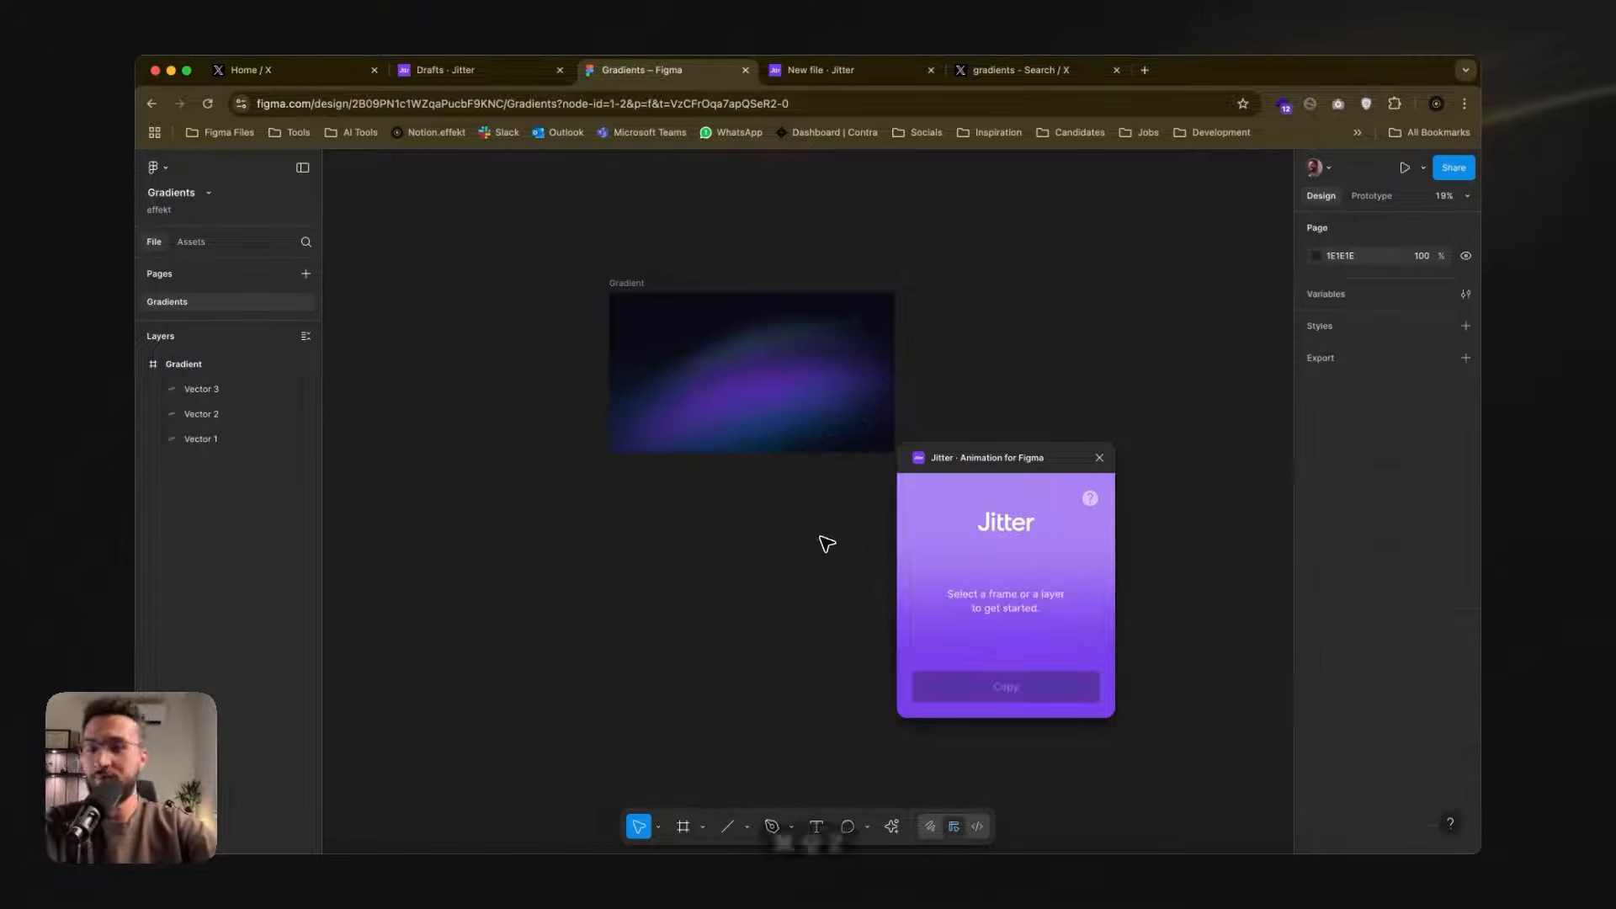
key(ctrl+shift+z)
click(919, 229)
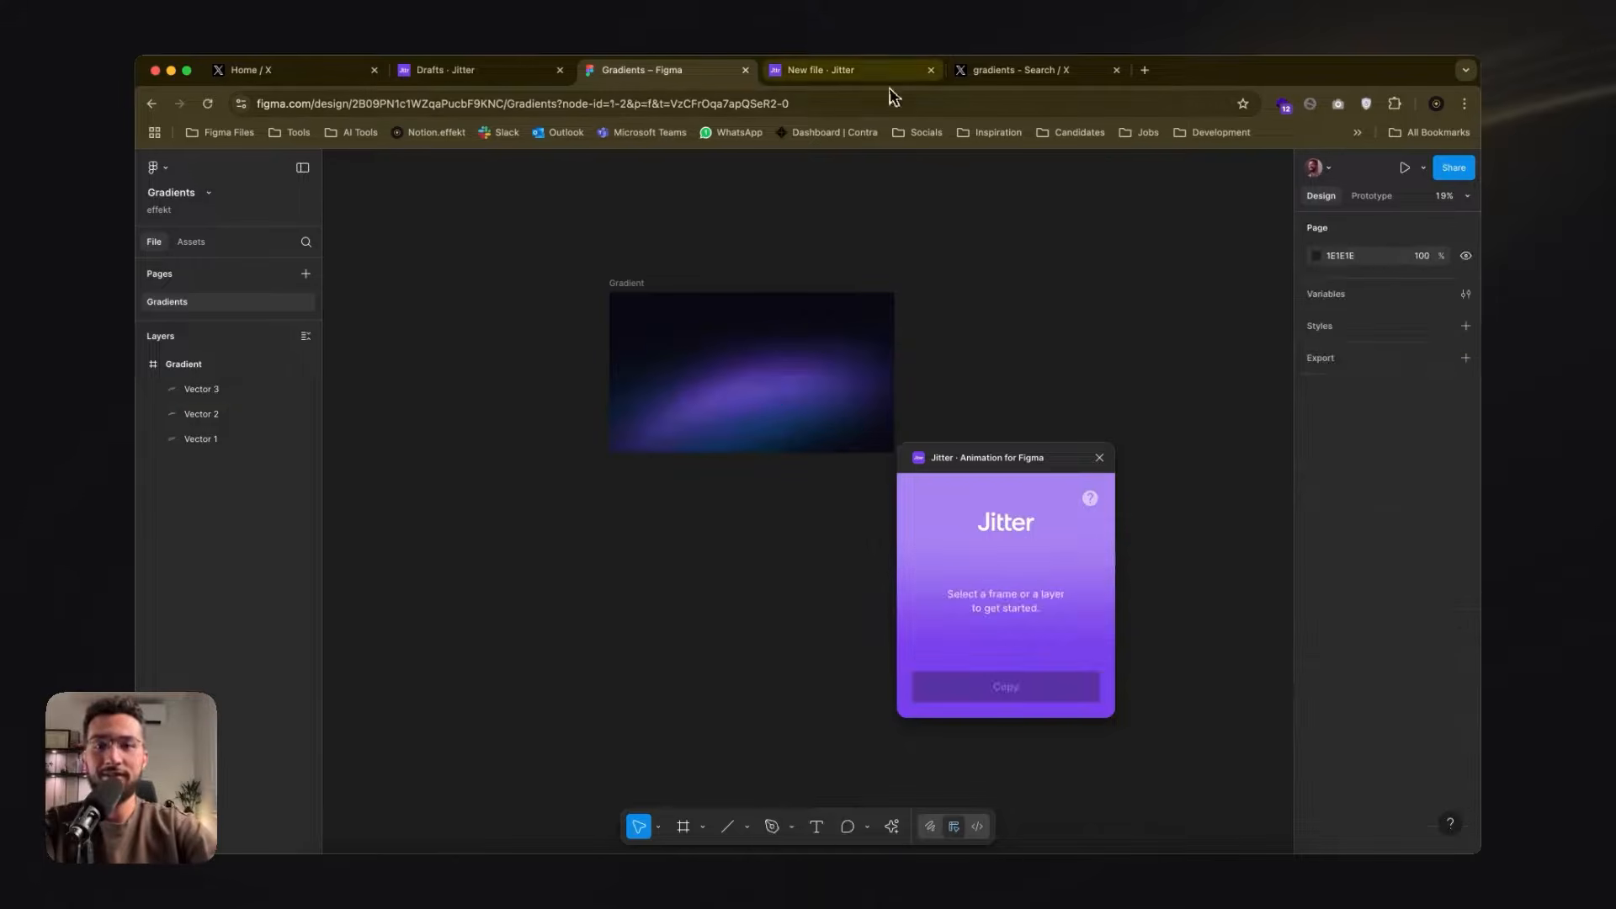
click(825, 71)
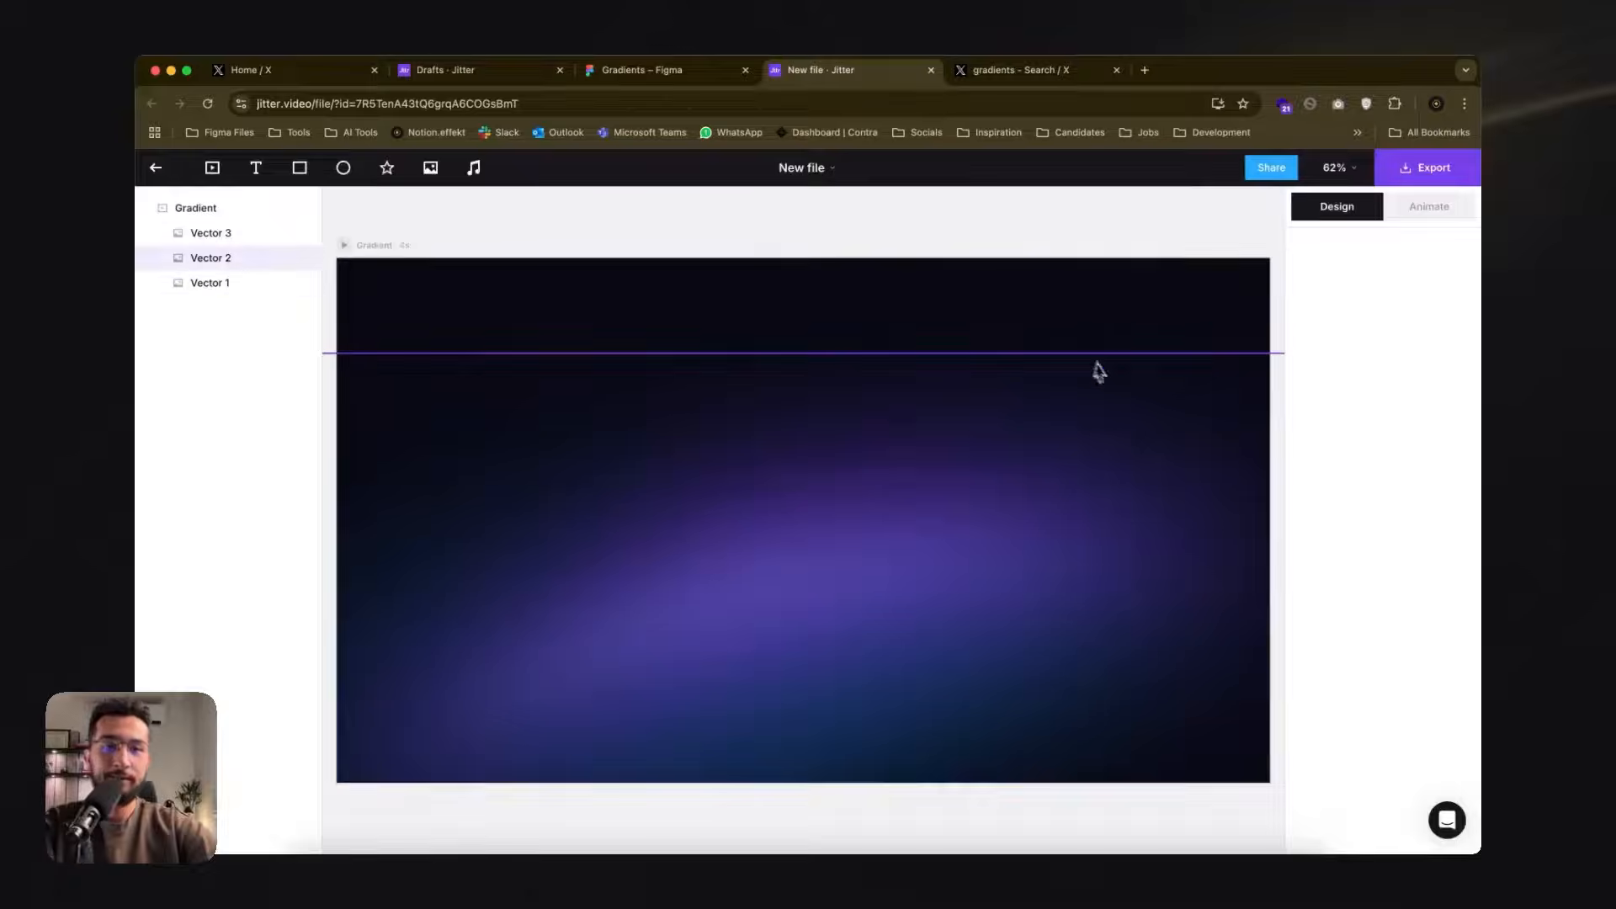
- Open the animation timeline and set the Gradient artboard's duration to 10 seconds
scroll(870, 438, down, 5)
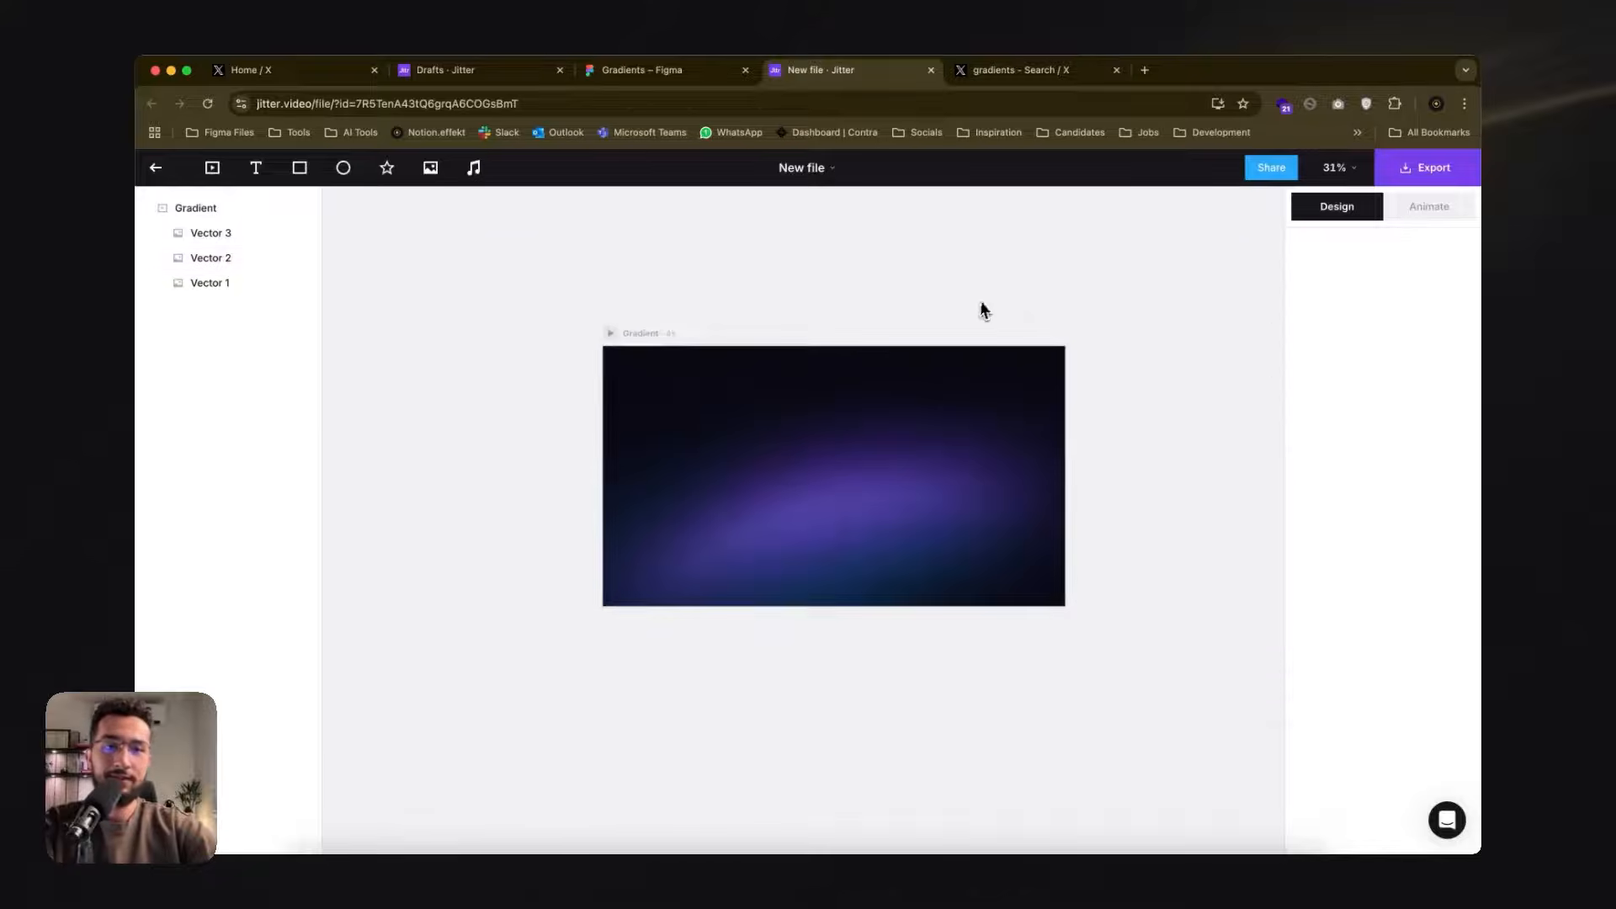
click(1428, 208)
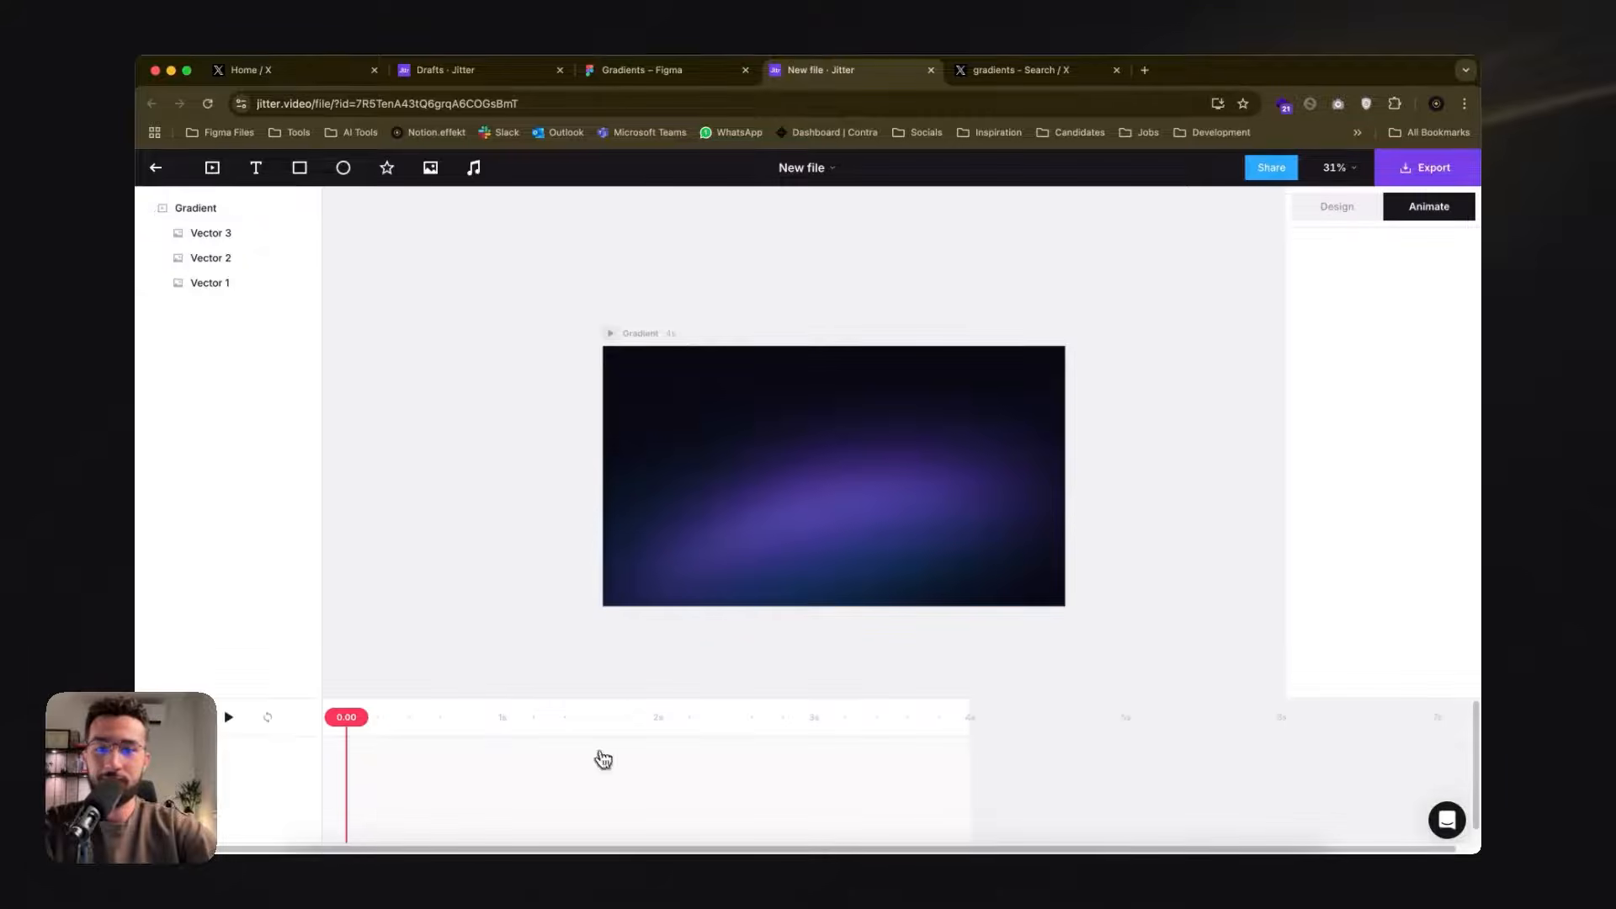
drag(972, 720, 1113, 725)
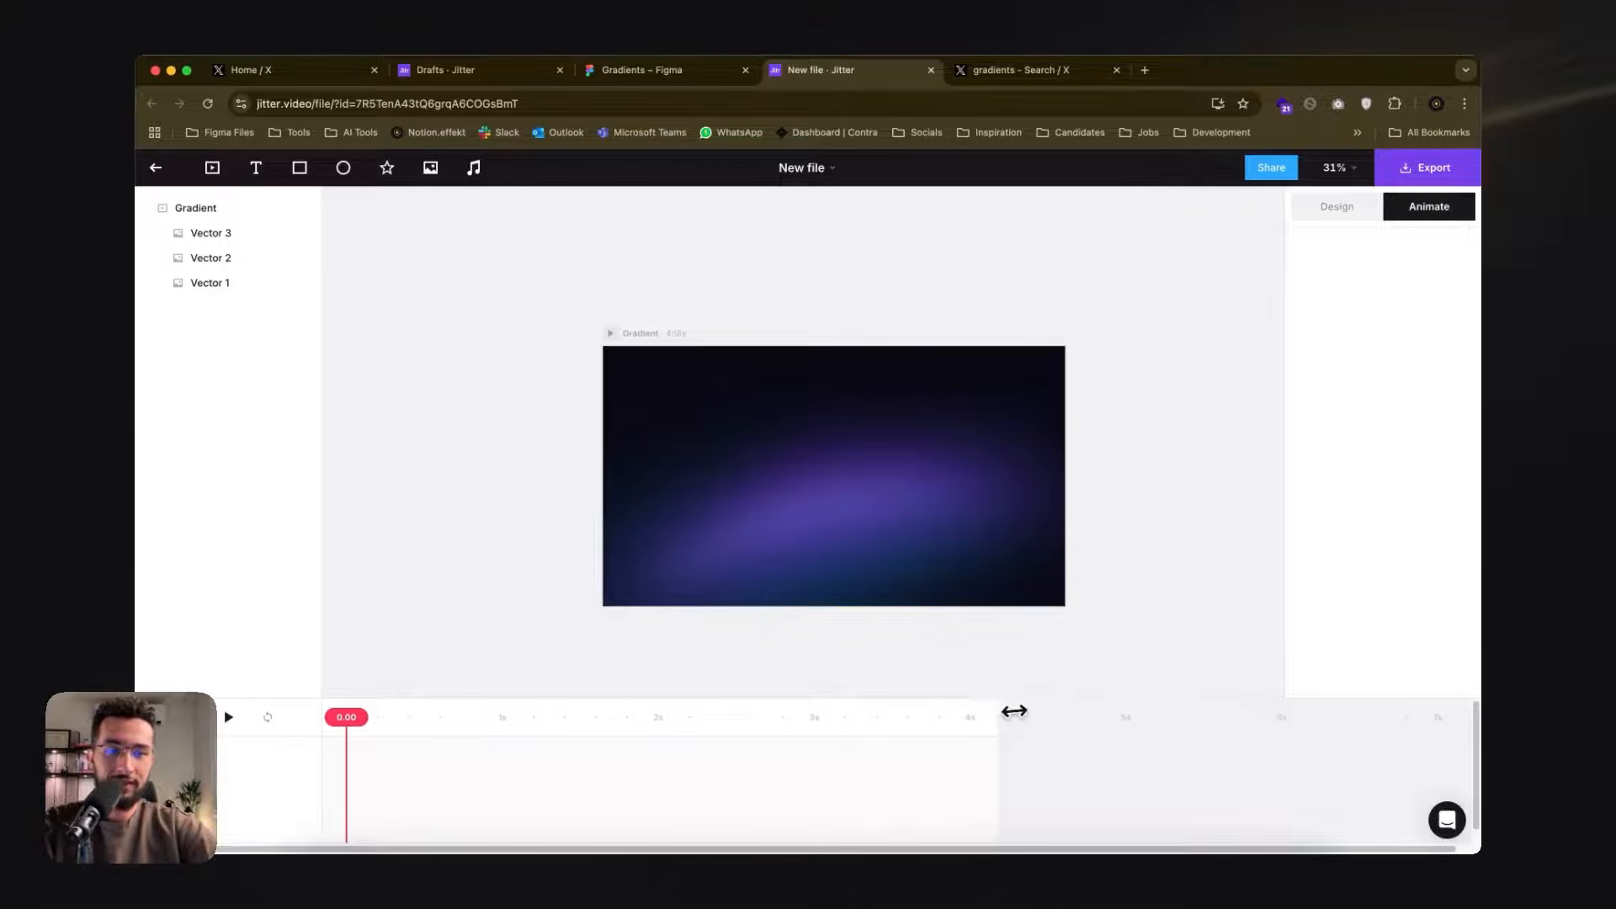
click(218, 217)
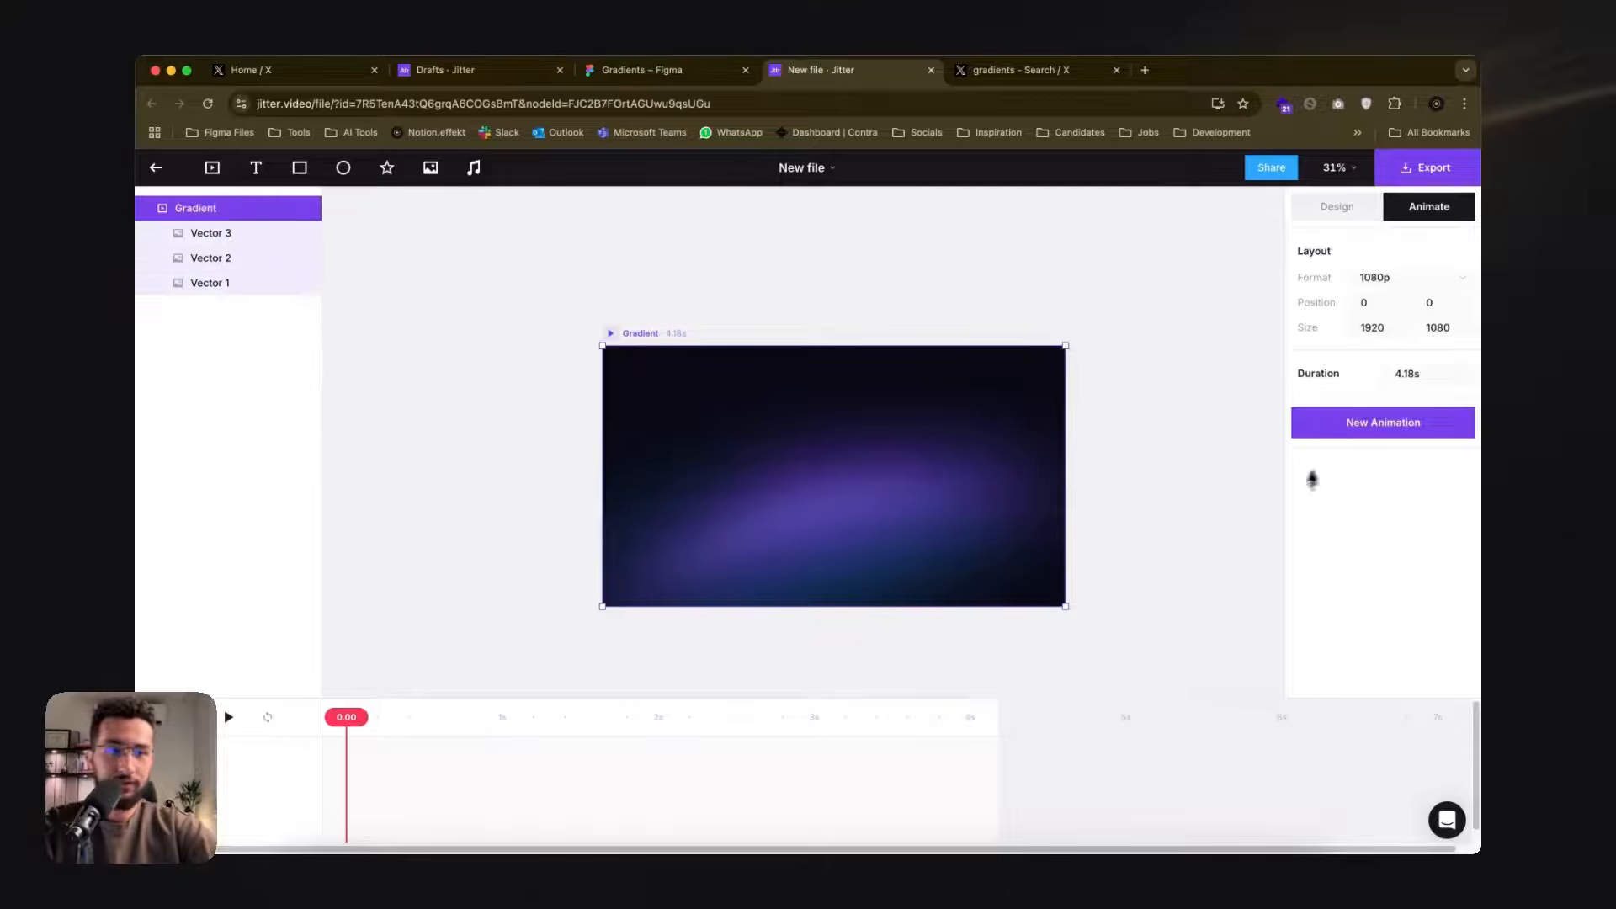
double_click(1431, 371)
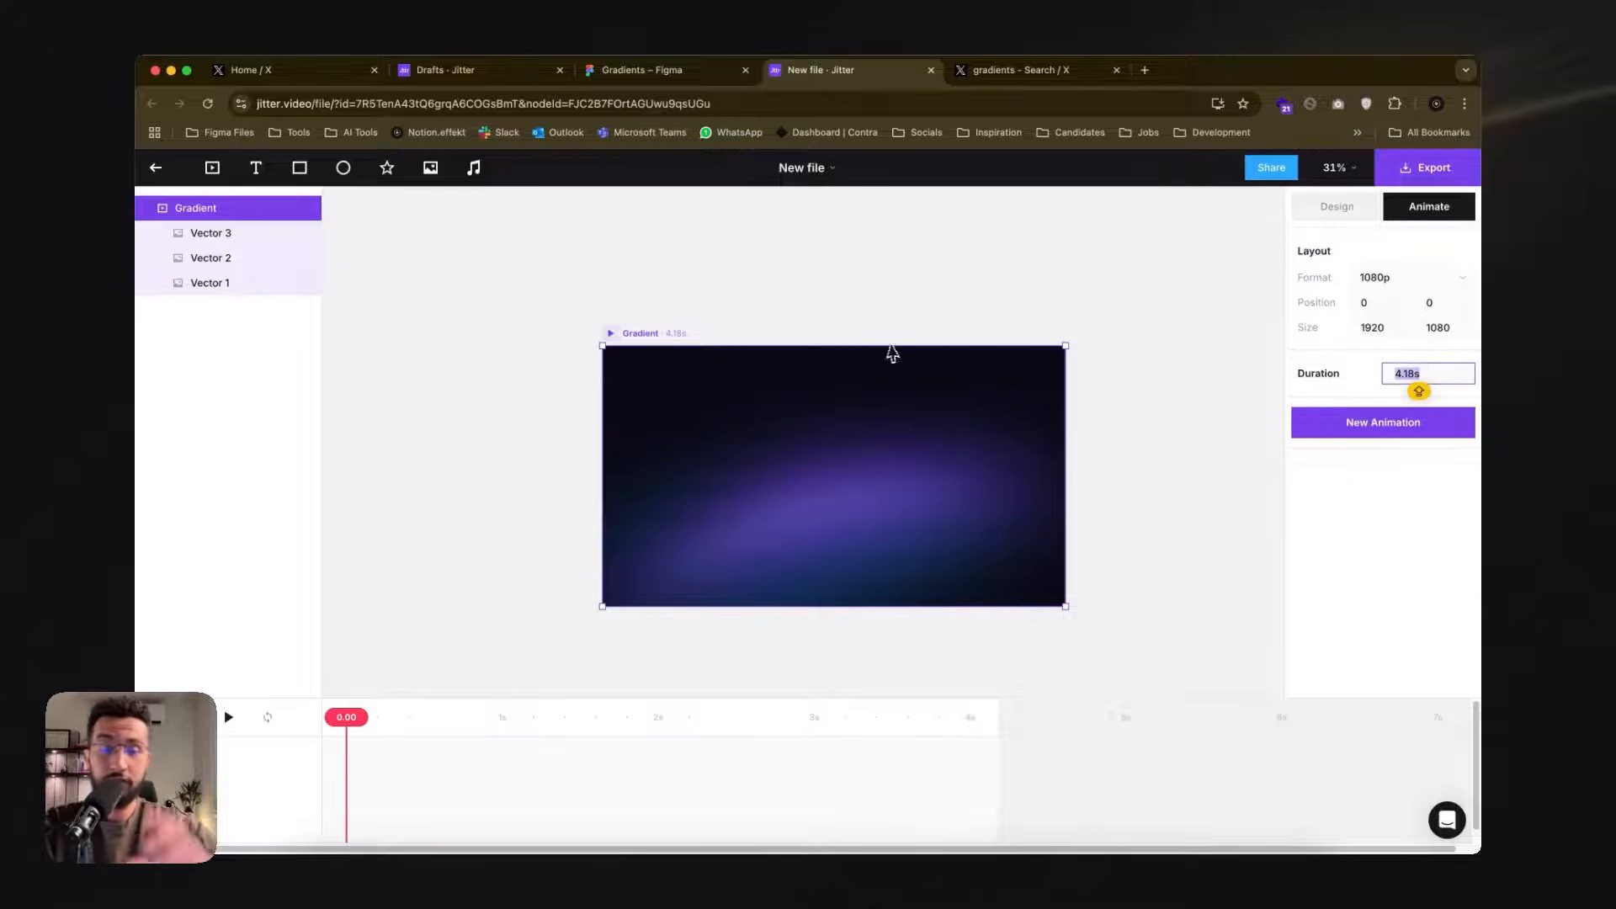
text(10)
key(Return)
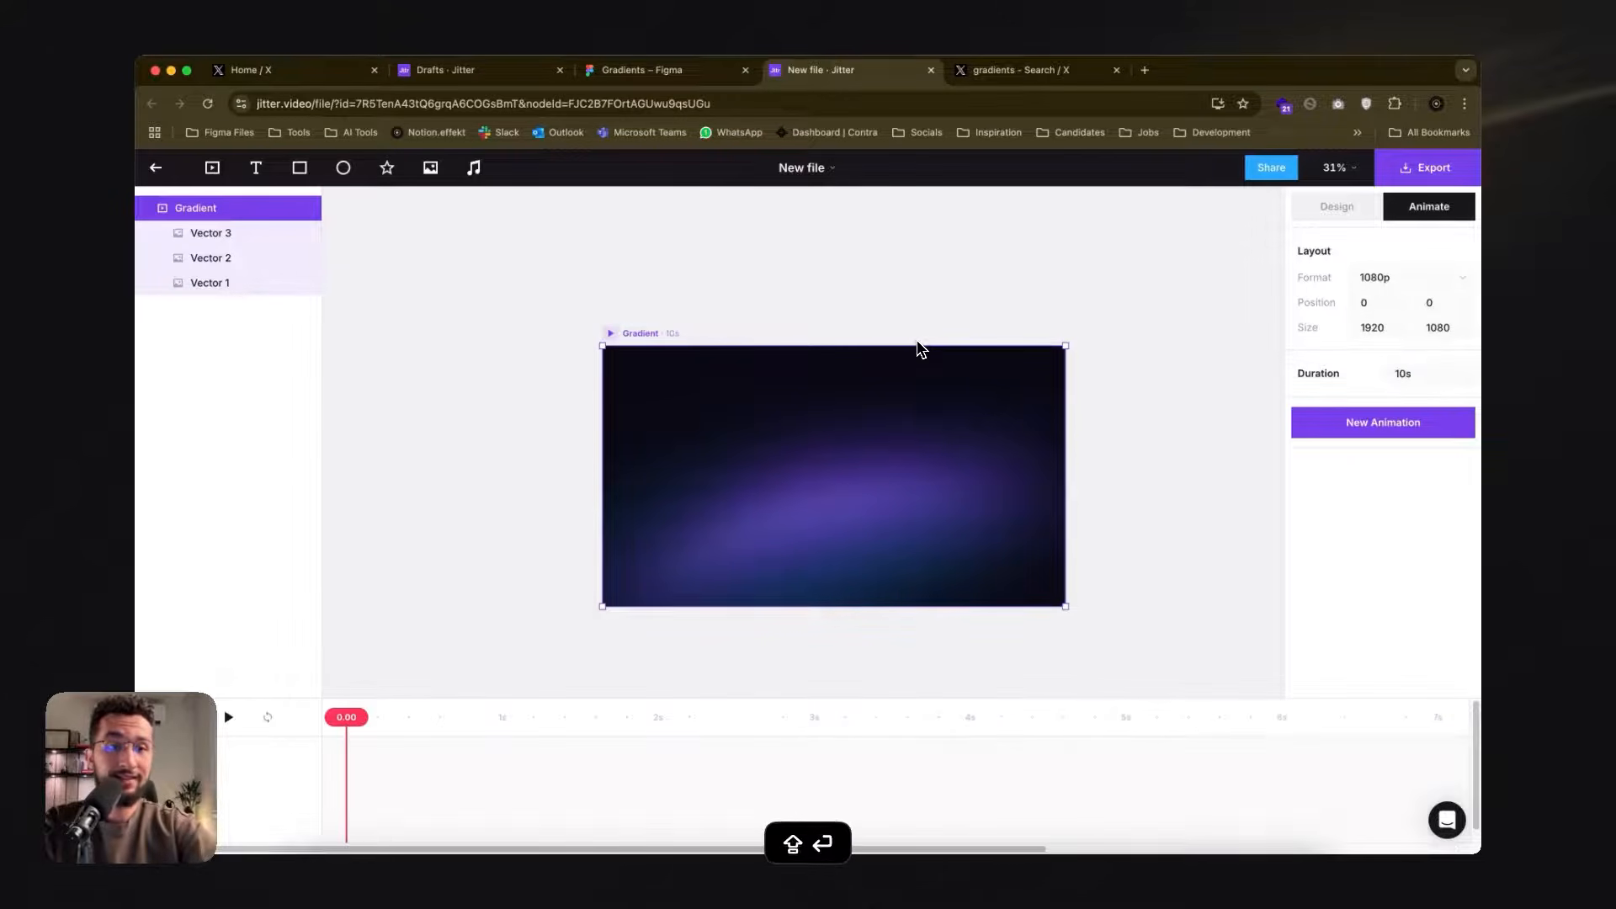
- Shorten the Gradient artboard's duration to 7 seconds
scroll(624, 623, down, 3)
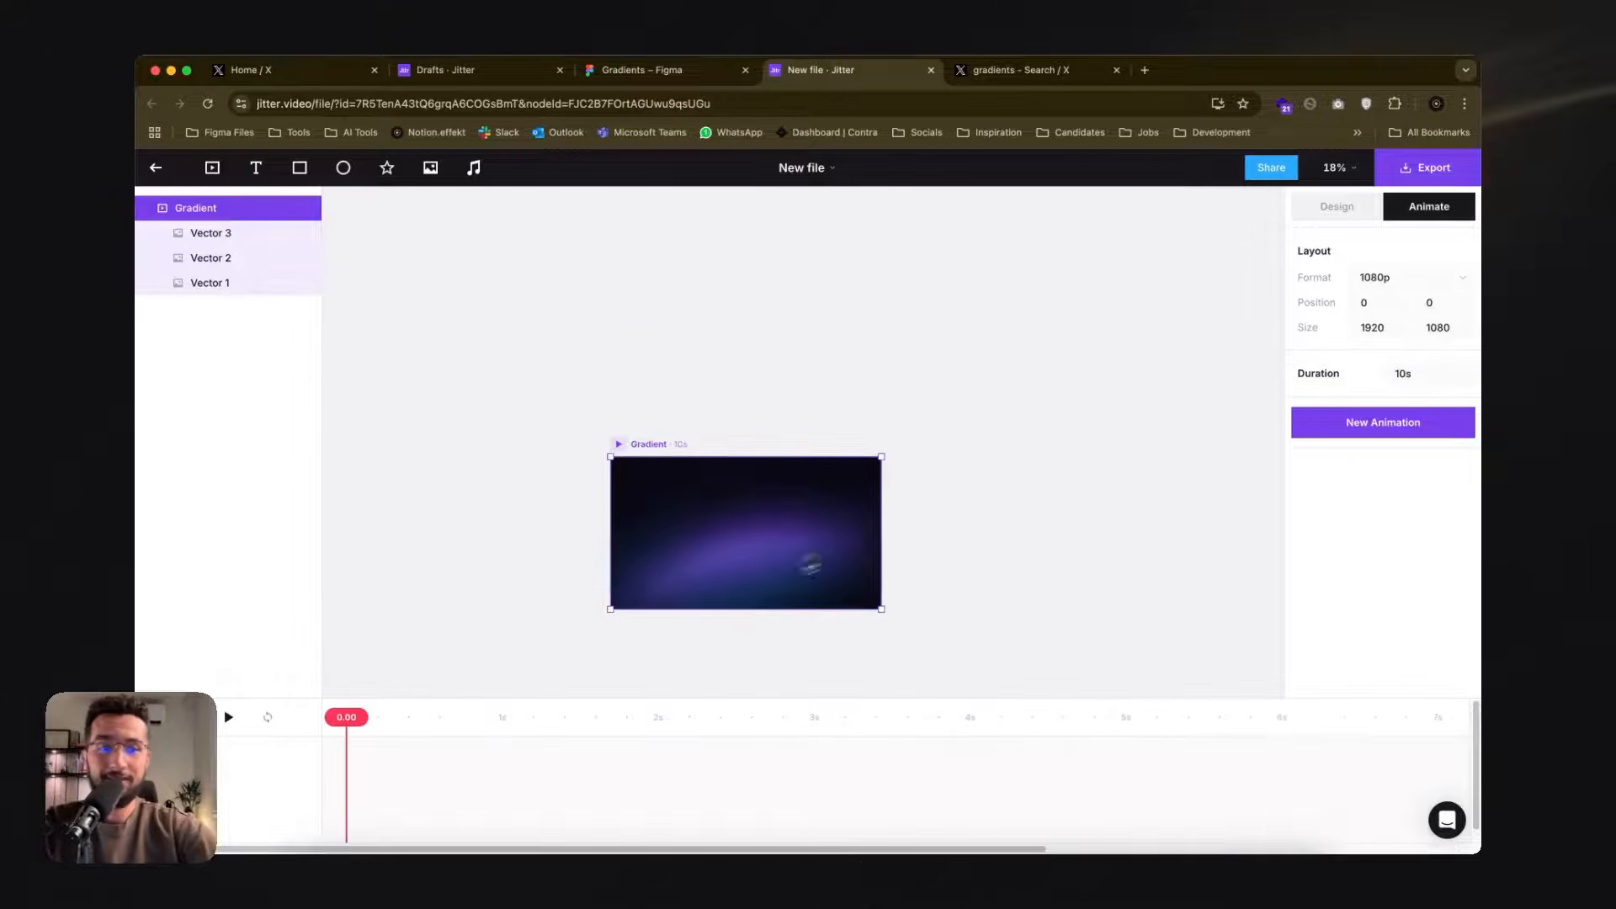
double_click(1415, 377)
text(7)
key(shift+Return)
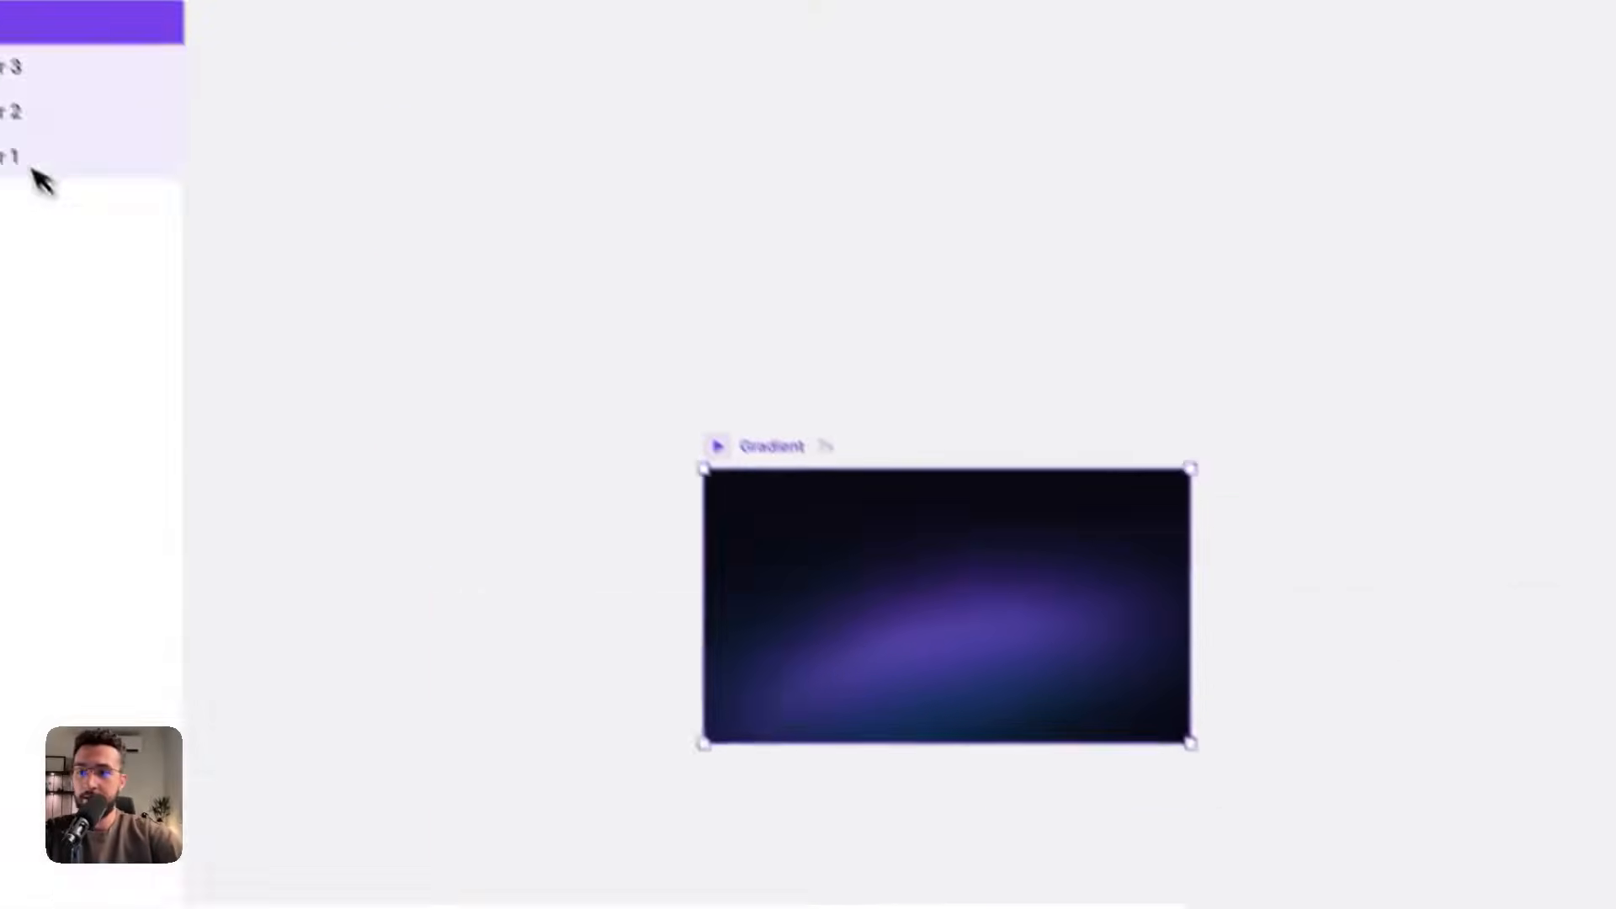
- Rename the Vector 1 layer to BACKGROUNDBLUE and shorten that name to BG_Blue
click(192, 291)
key(Return)
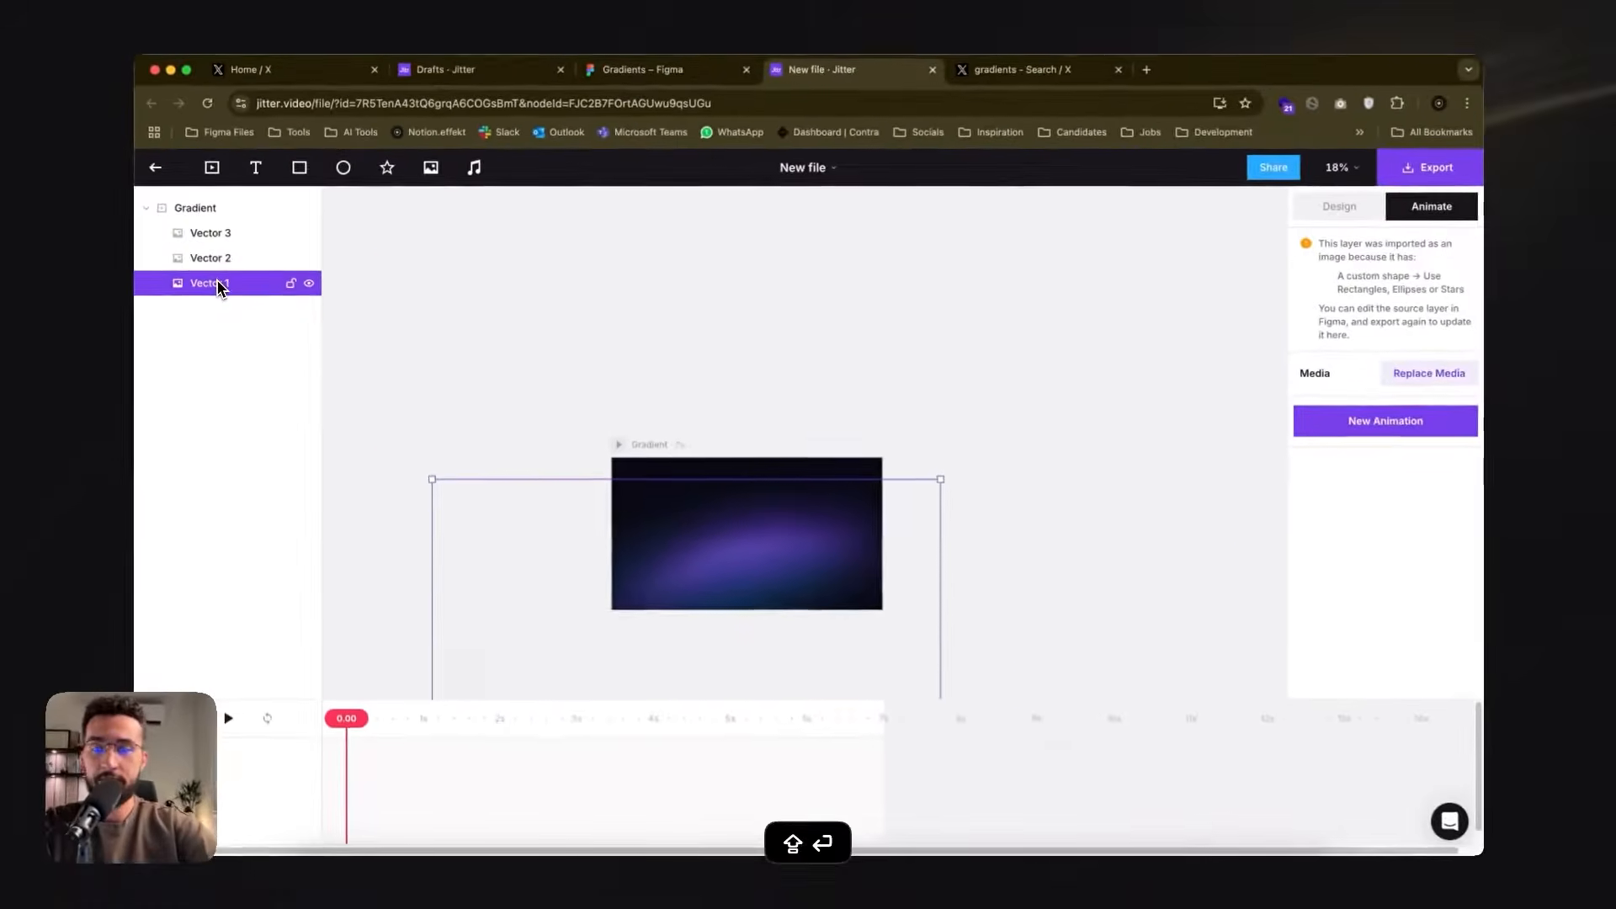
key(super+shift+r)
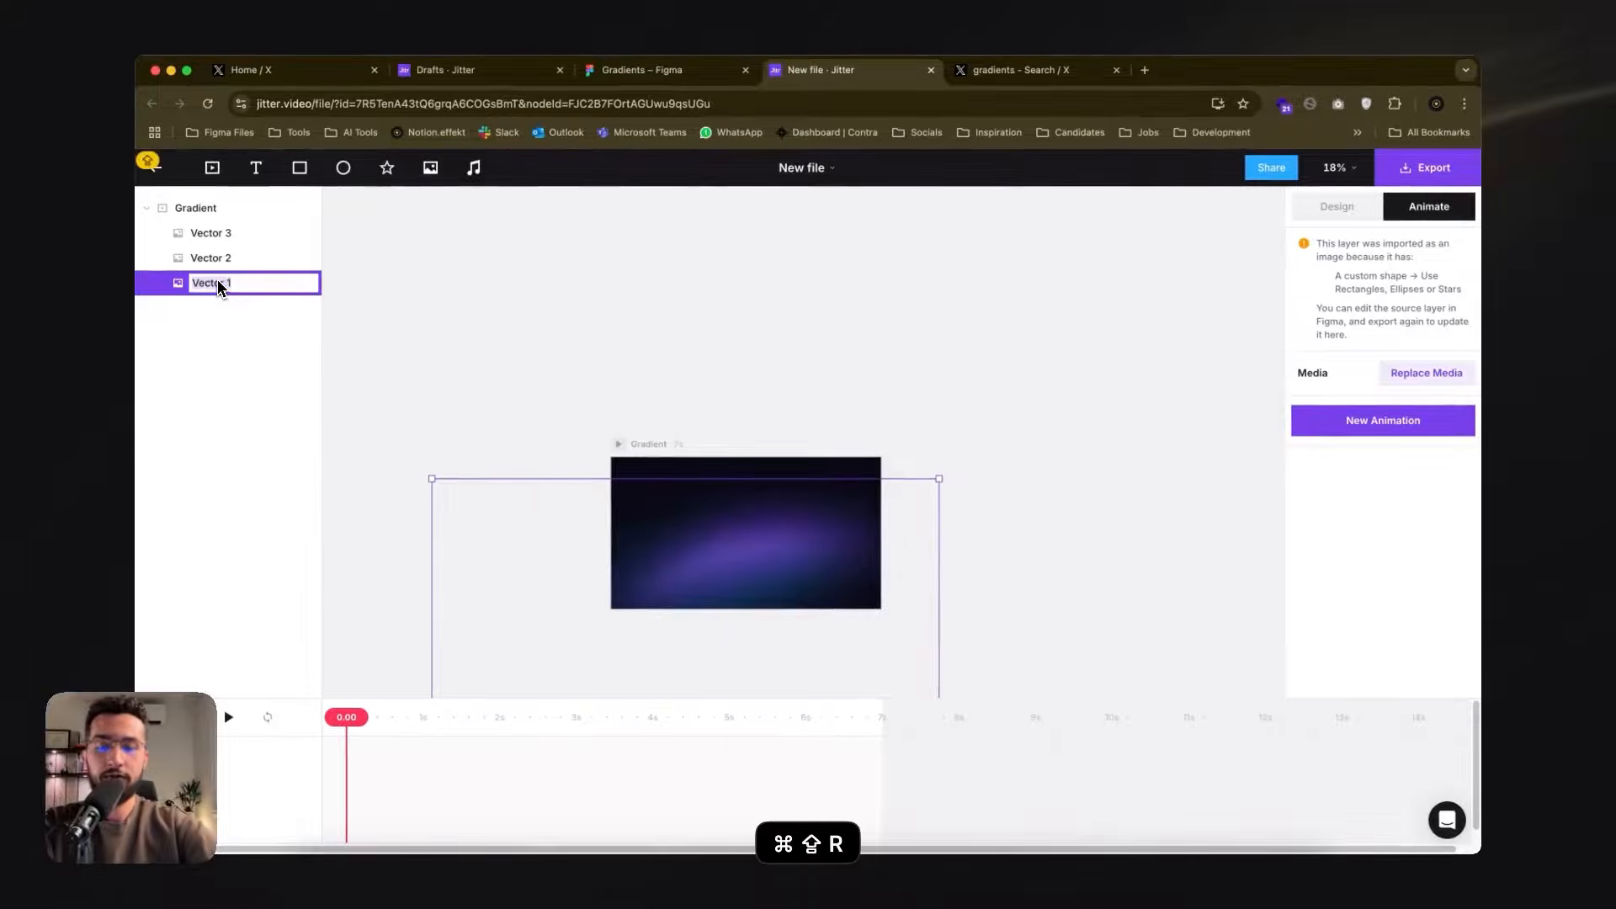
text(BACKGROUNDBL)
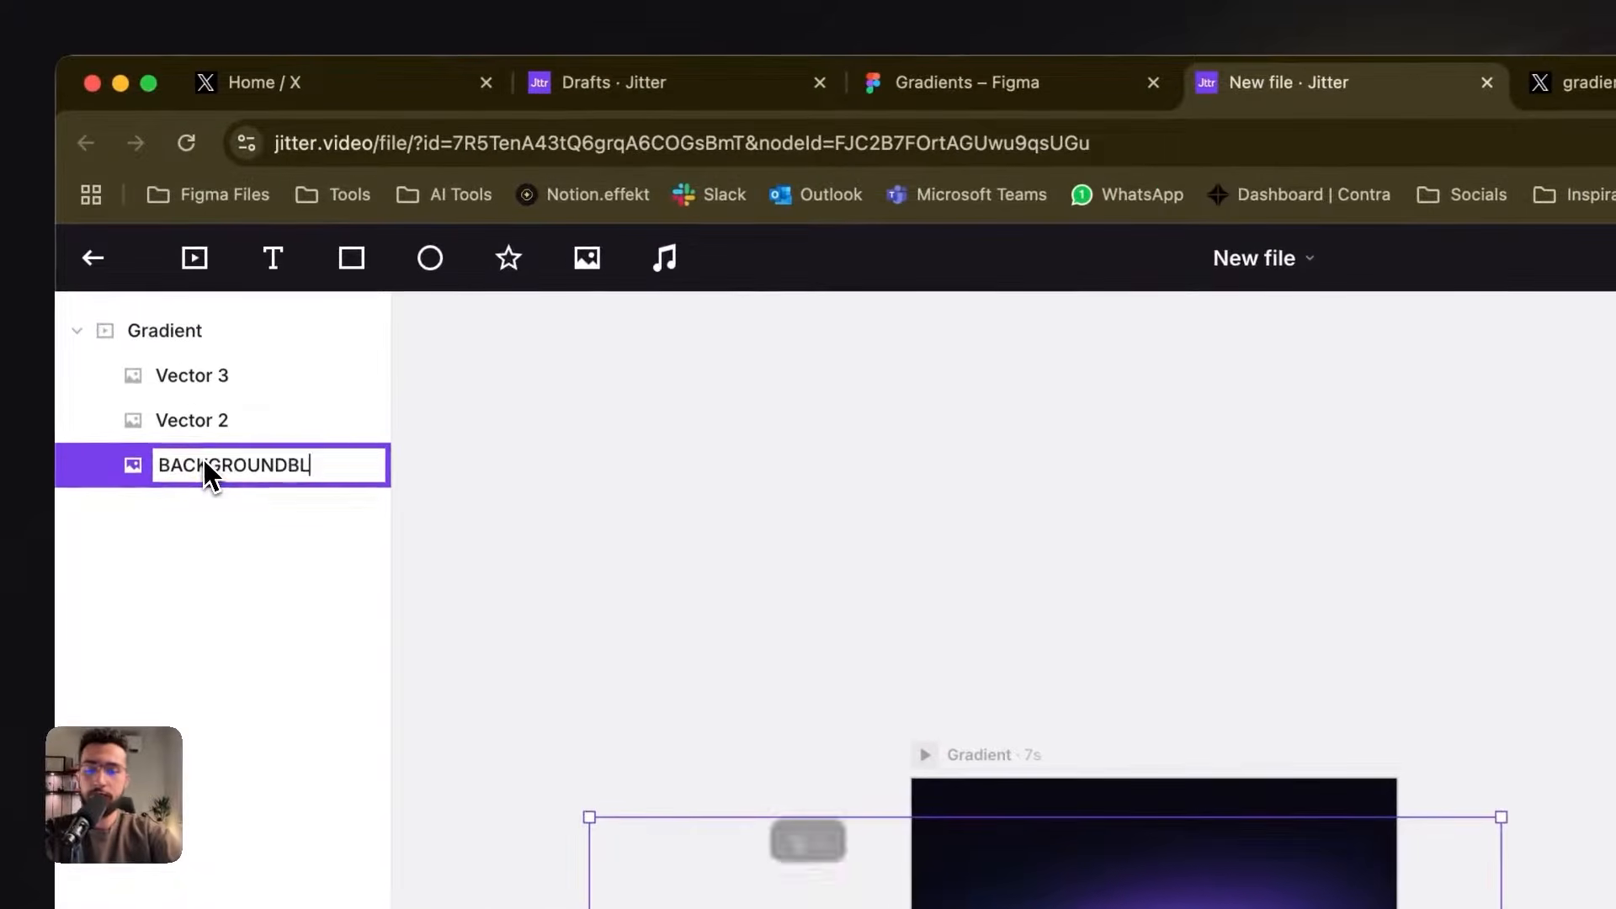
text(UE)
key(shift+Return)
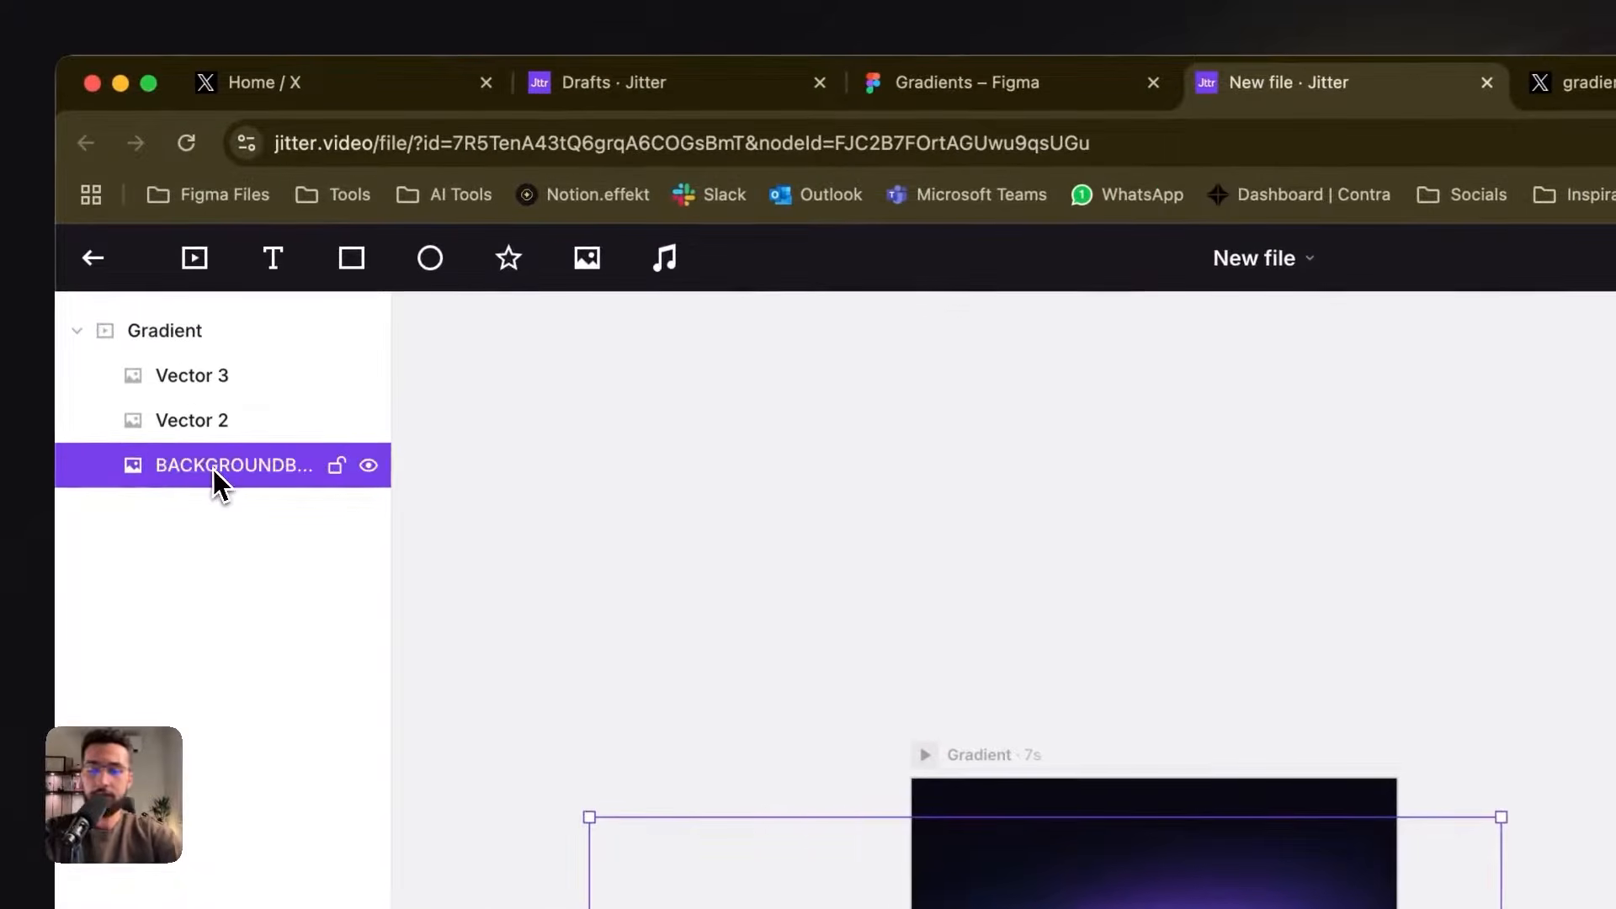
key(super+shift+r)
text(BG_Blue)
key(Return)
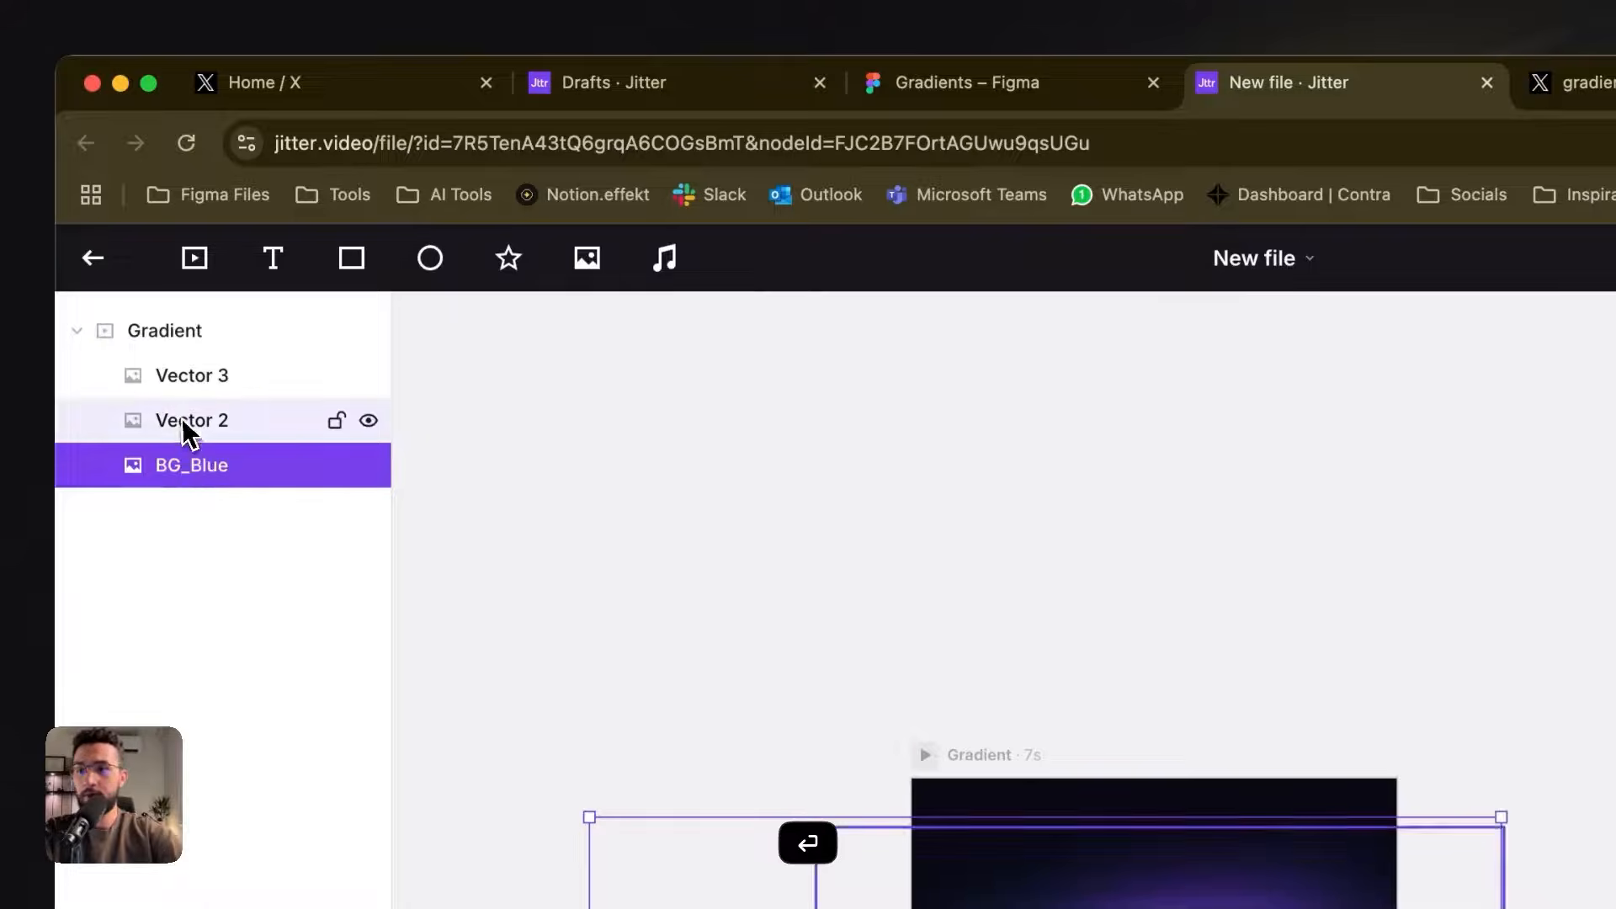
- Rename the Vector 2 layer to Purple and the Vector 3 layer to White
click(249, 423)
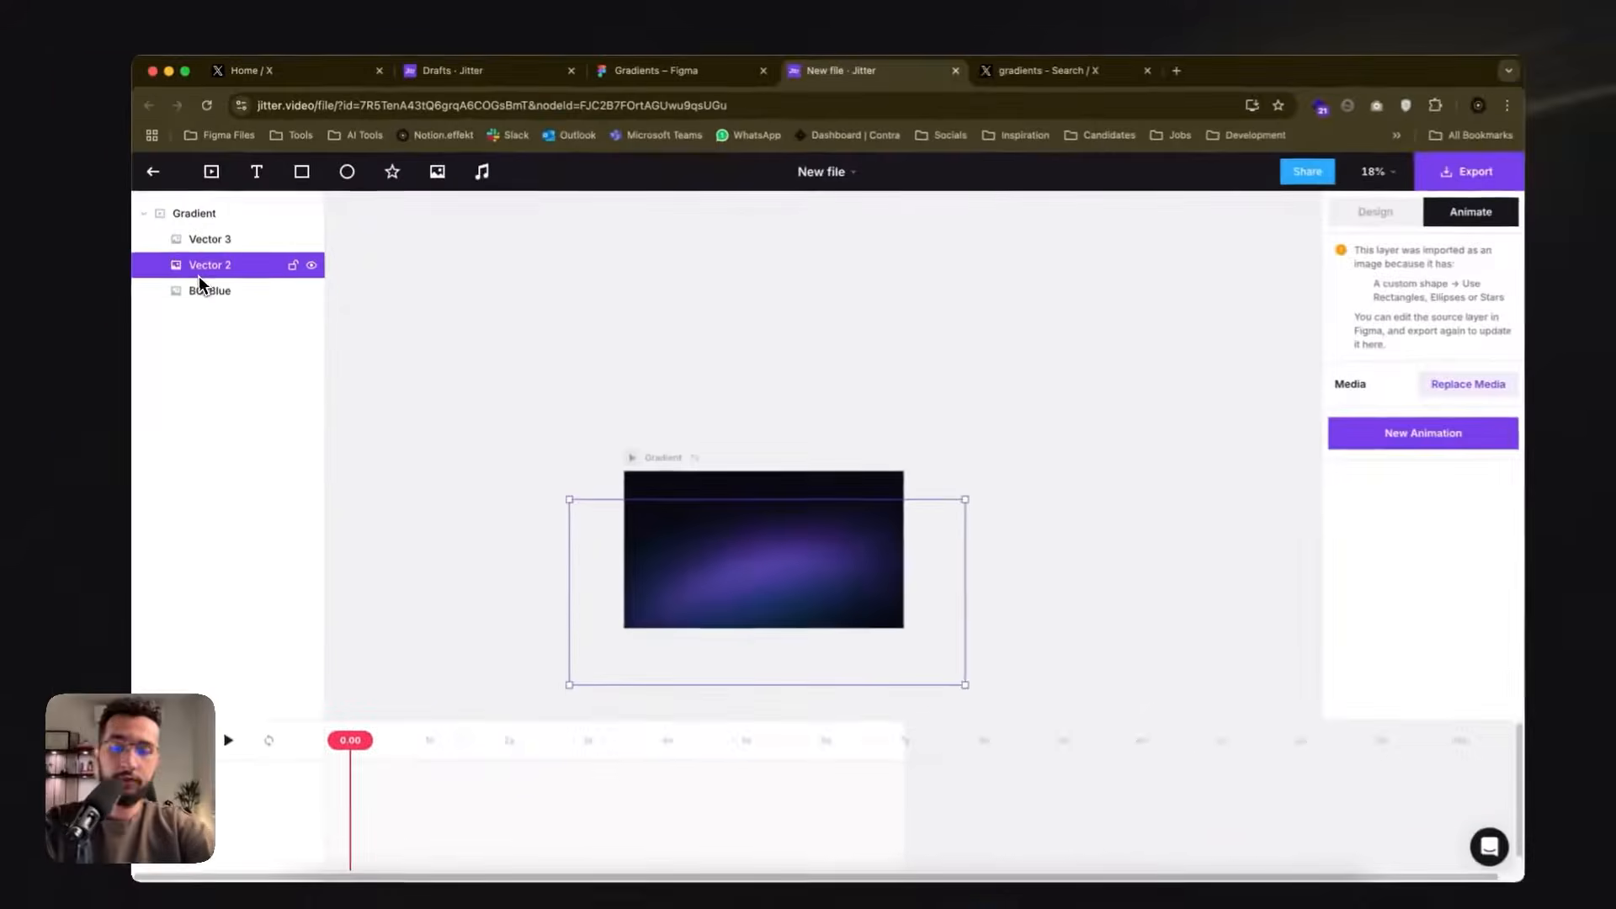
key(super+r)
text(Purple)
key(Return)
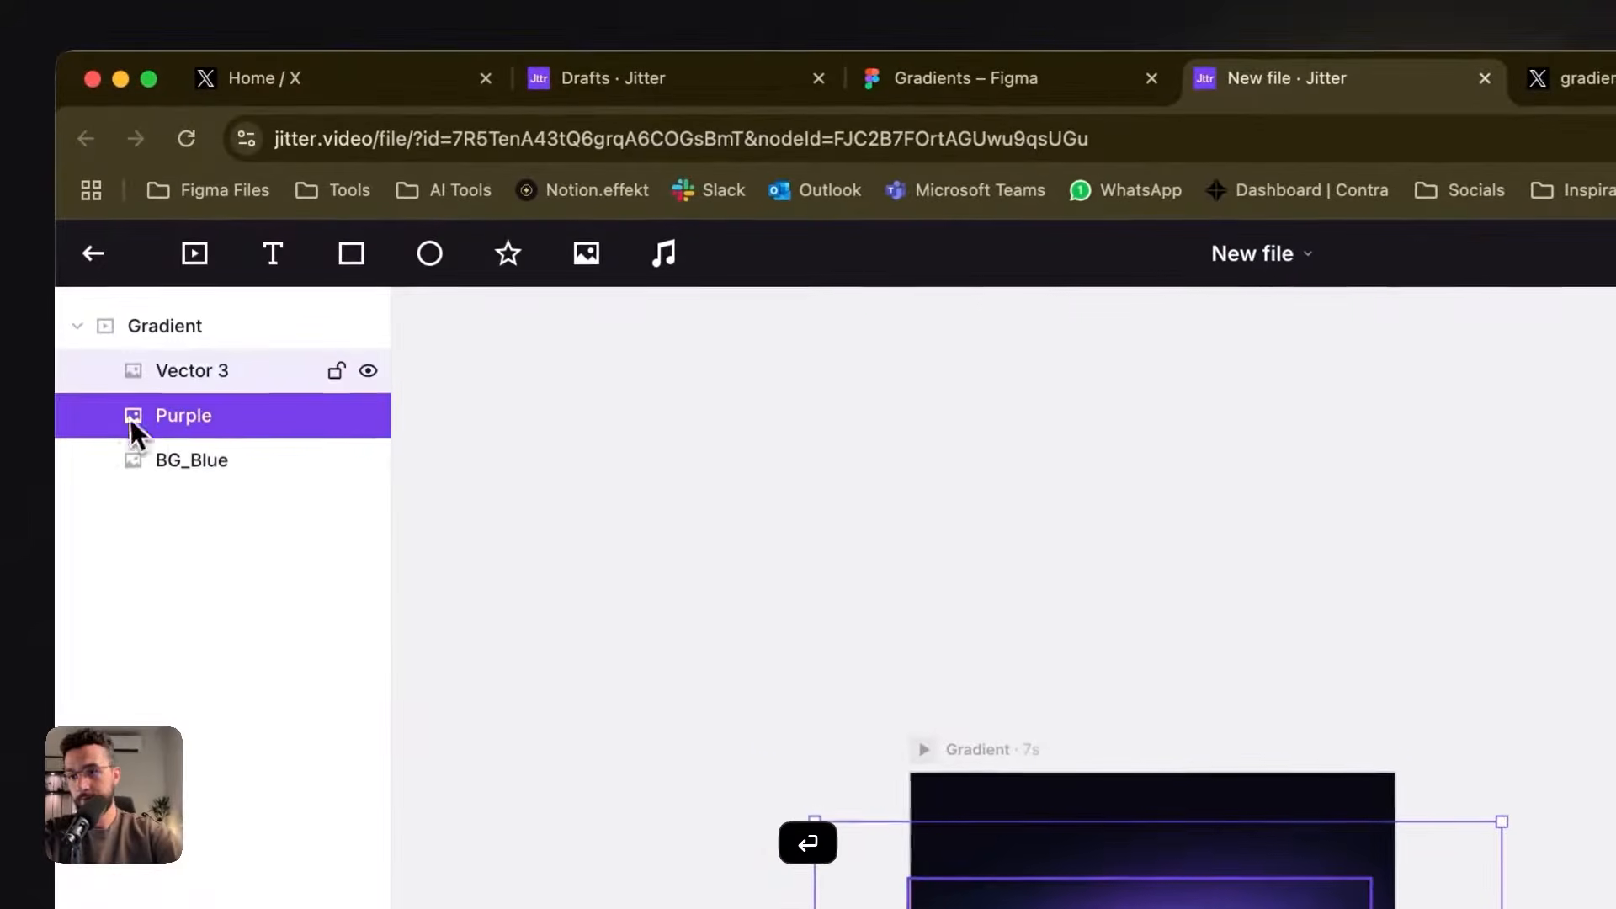
click(200, 234)
key(super+r)
text(White)
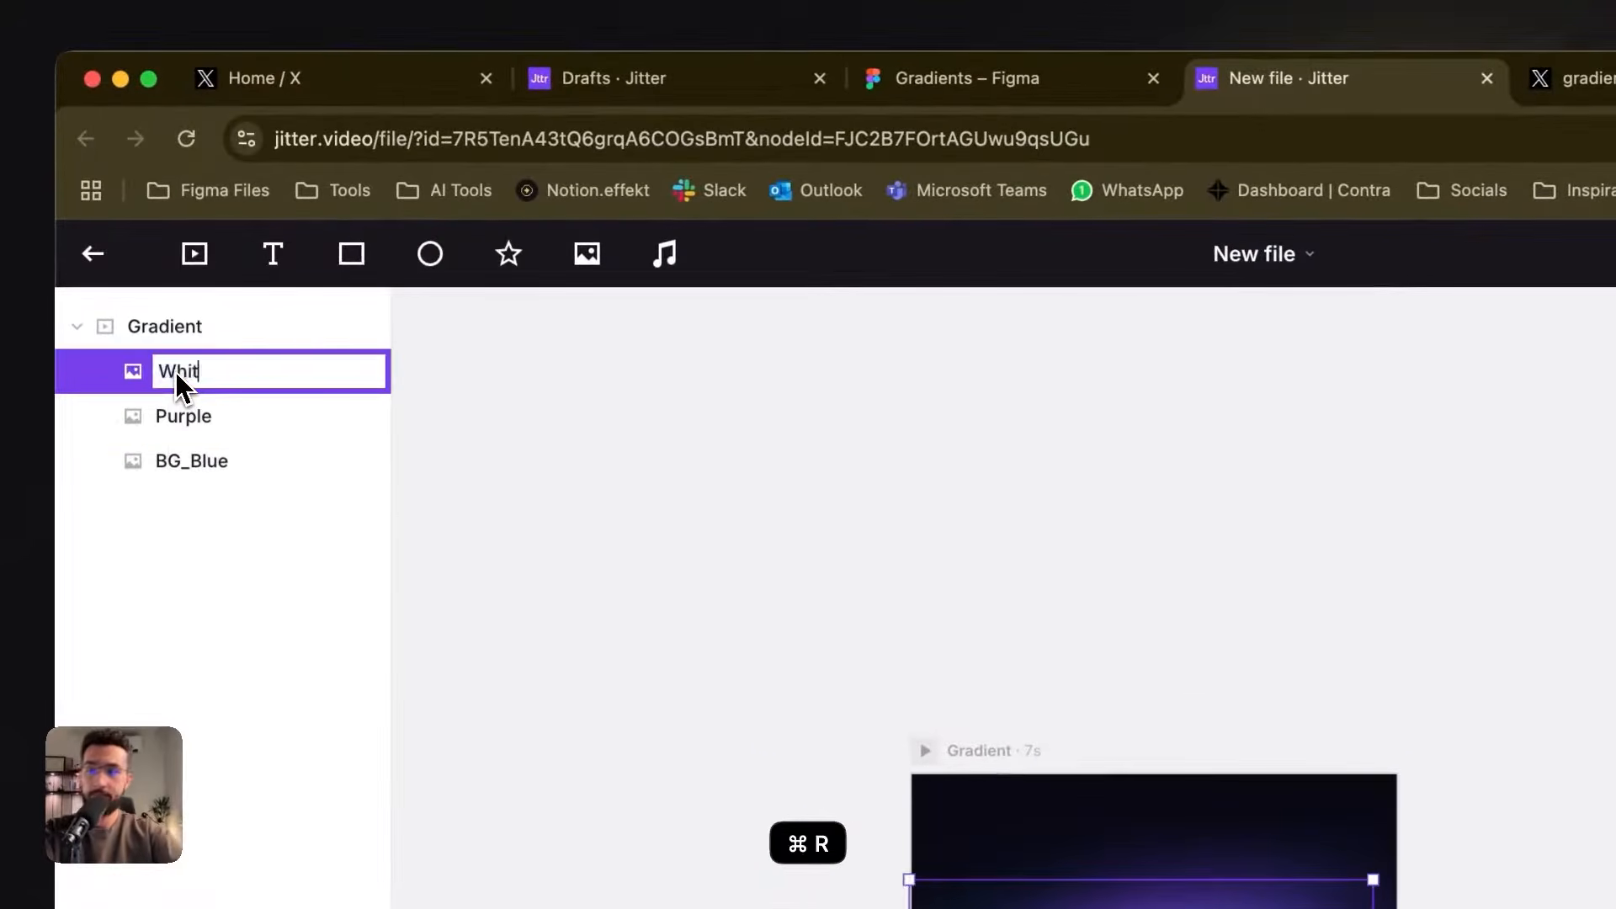
key(Return)
- Hide the White and Purple layers and select the BG_Blue layer
click(369, 372)
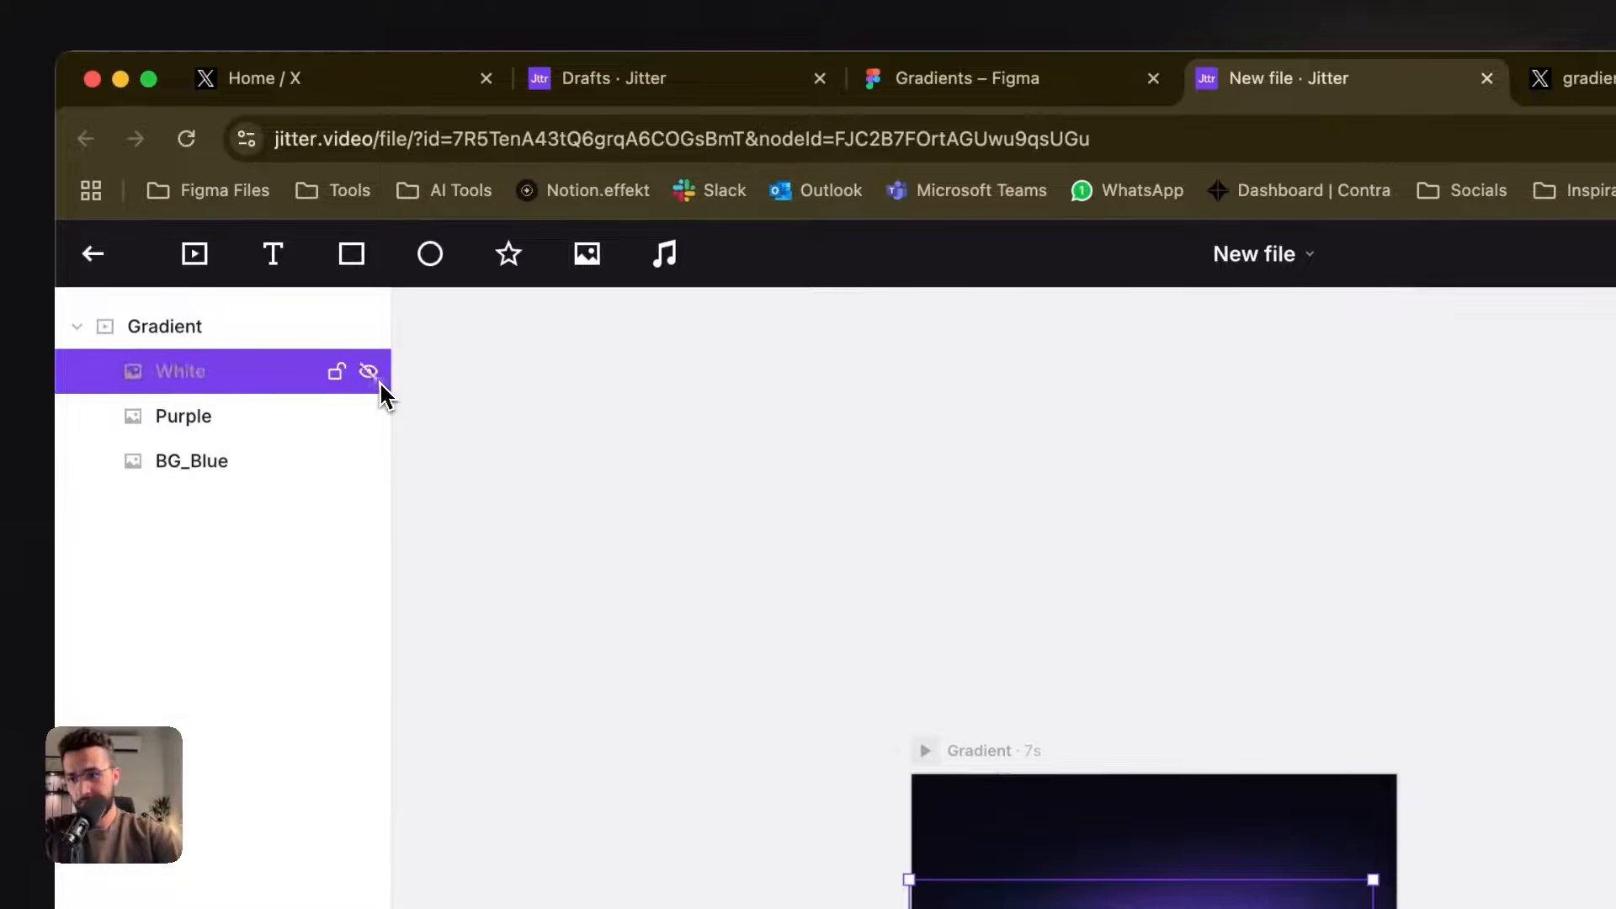
click(369, 416)
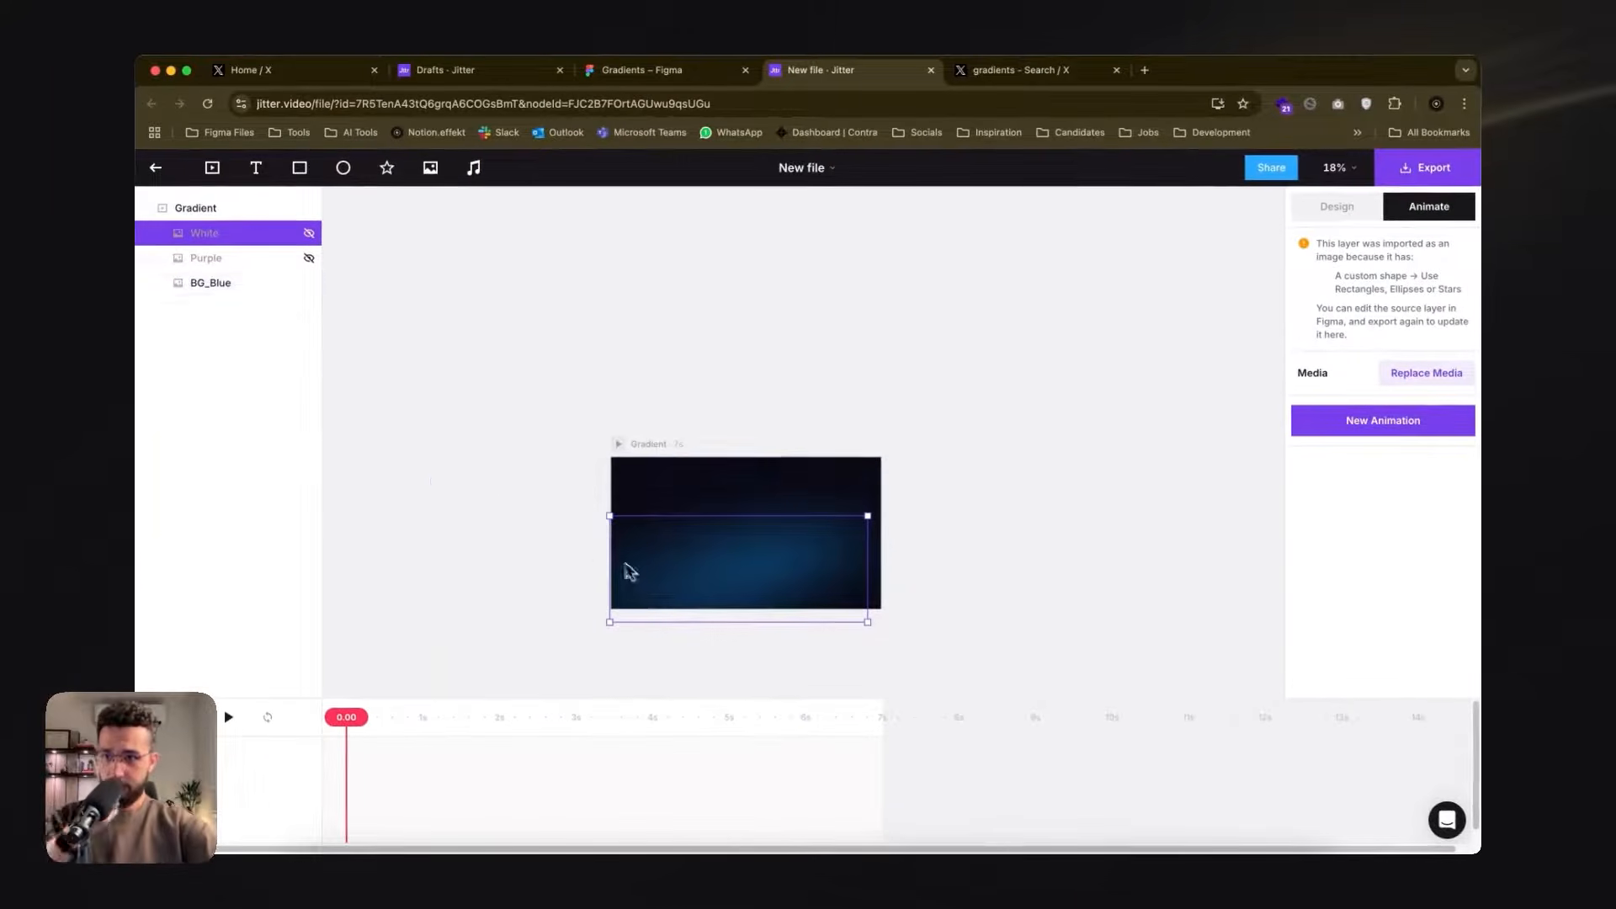
click(236, 285)
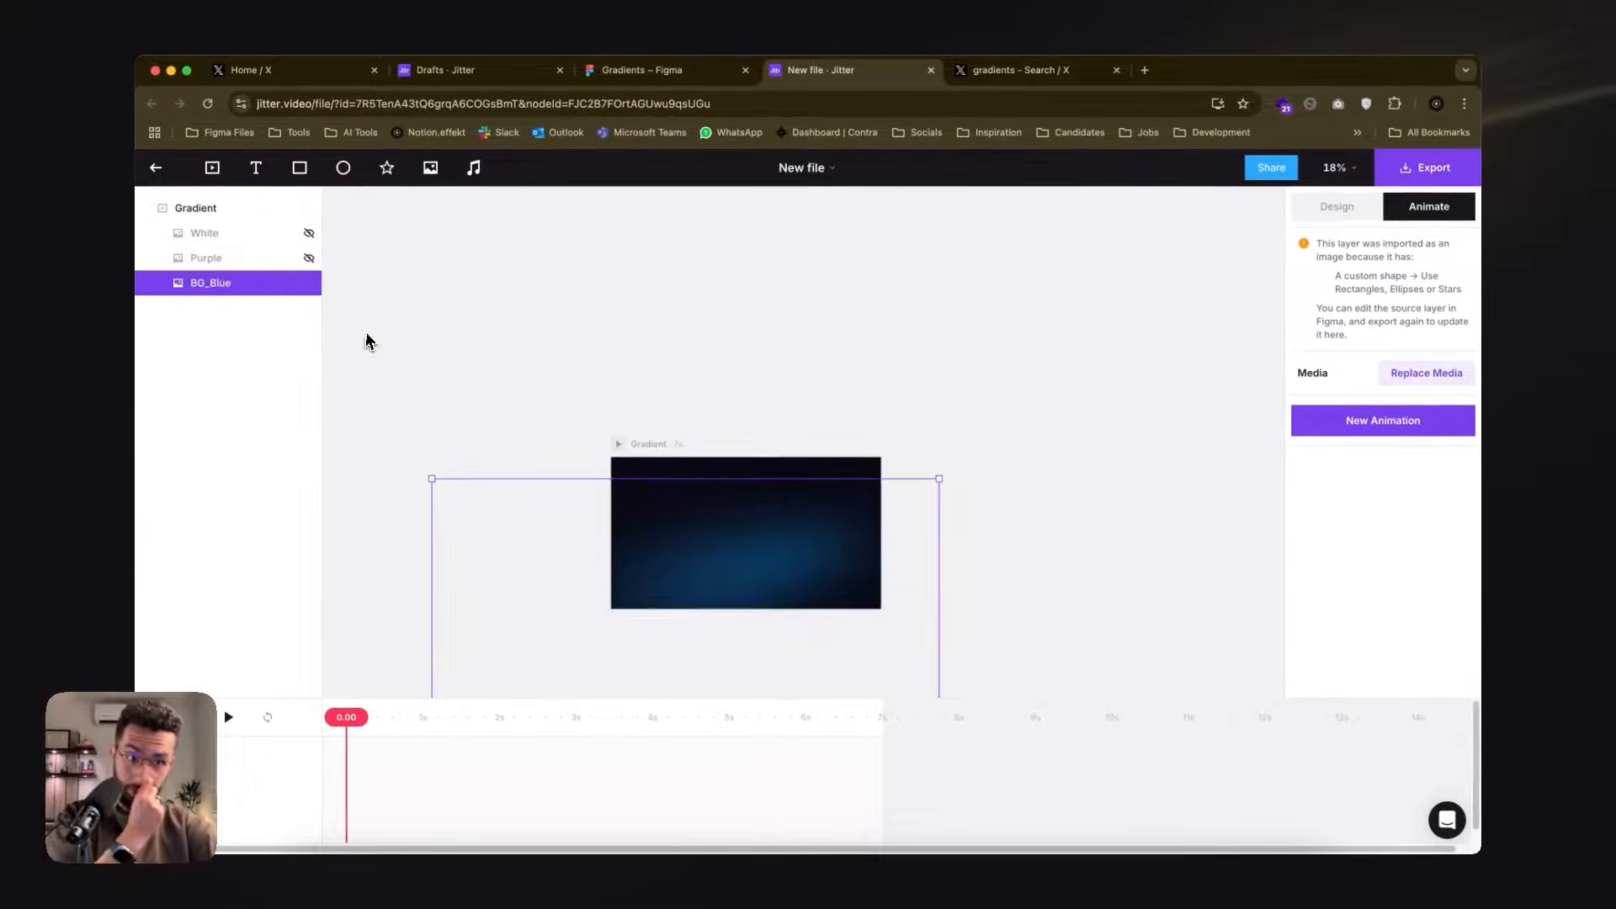
- Add a custom Move animation to BG_Blue and shift the end point of its path up and to the right over the artboard
click(1388, 424)
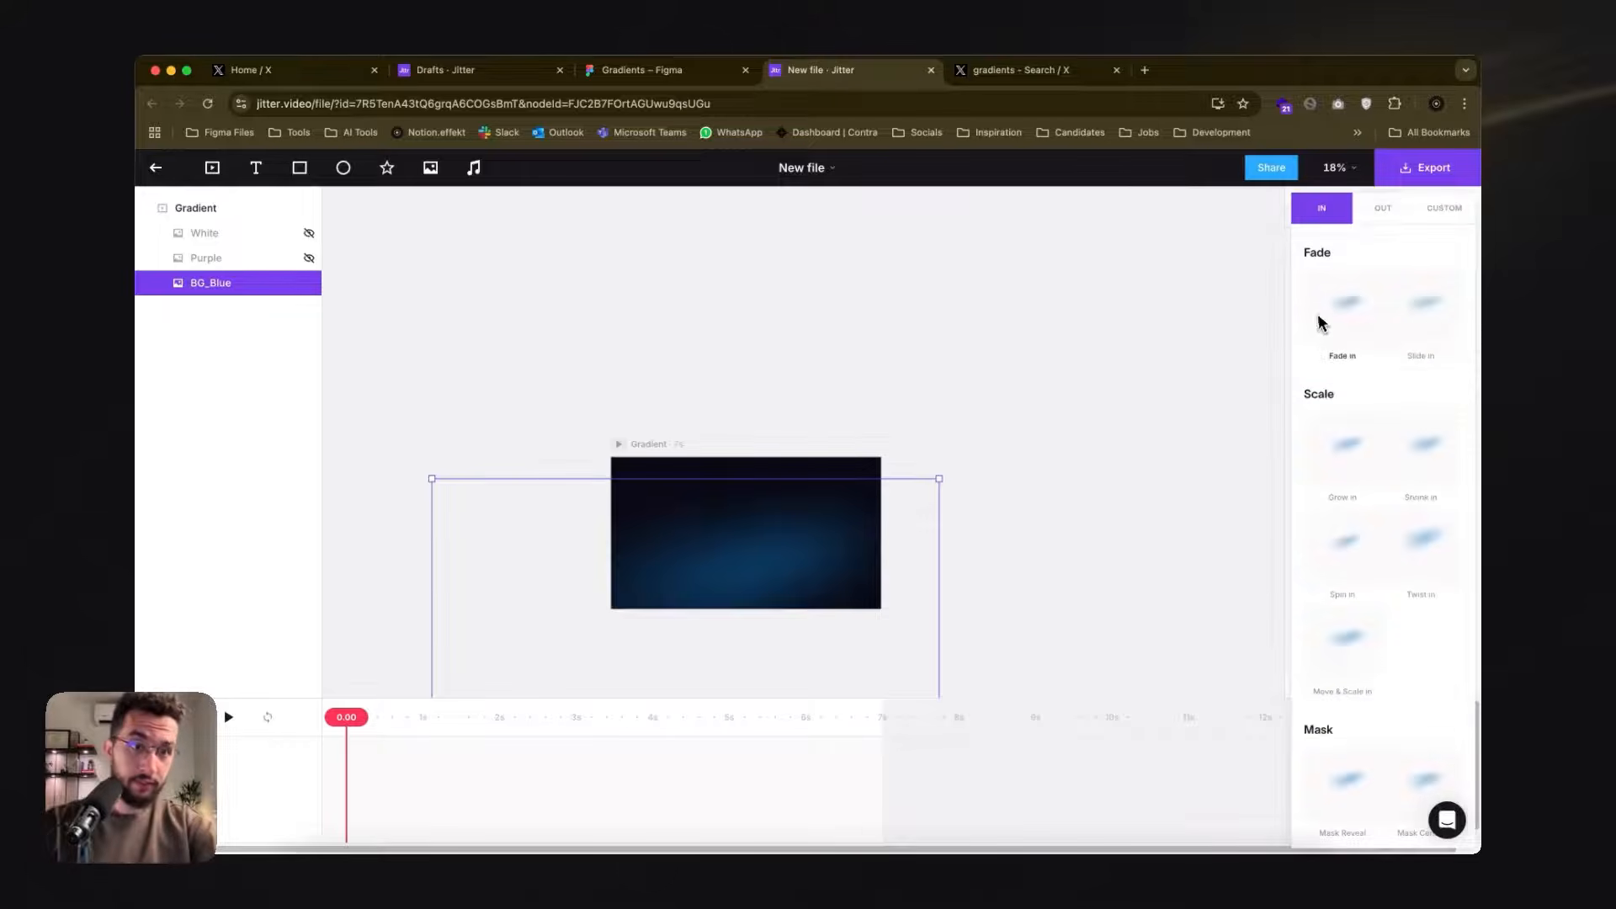
click(1440, 210)
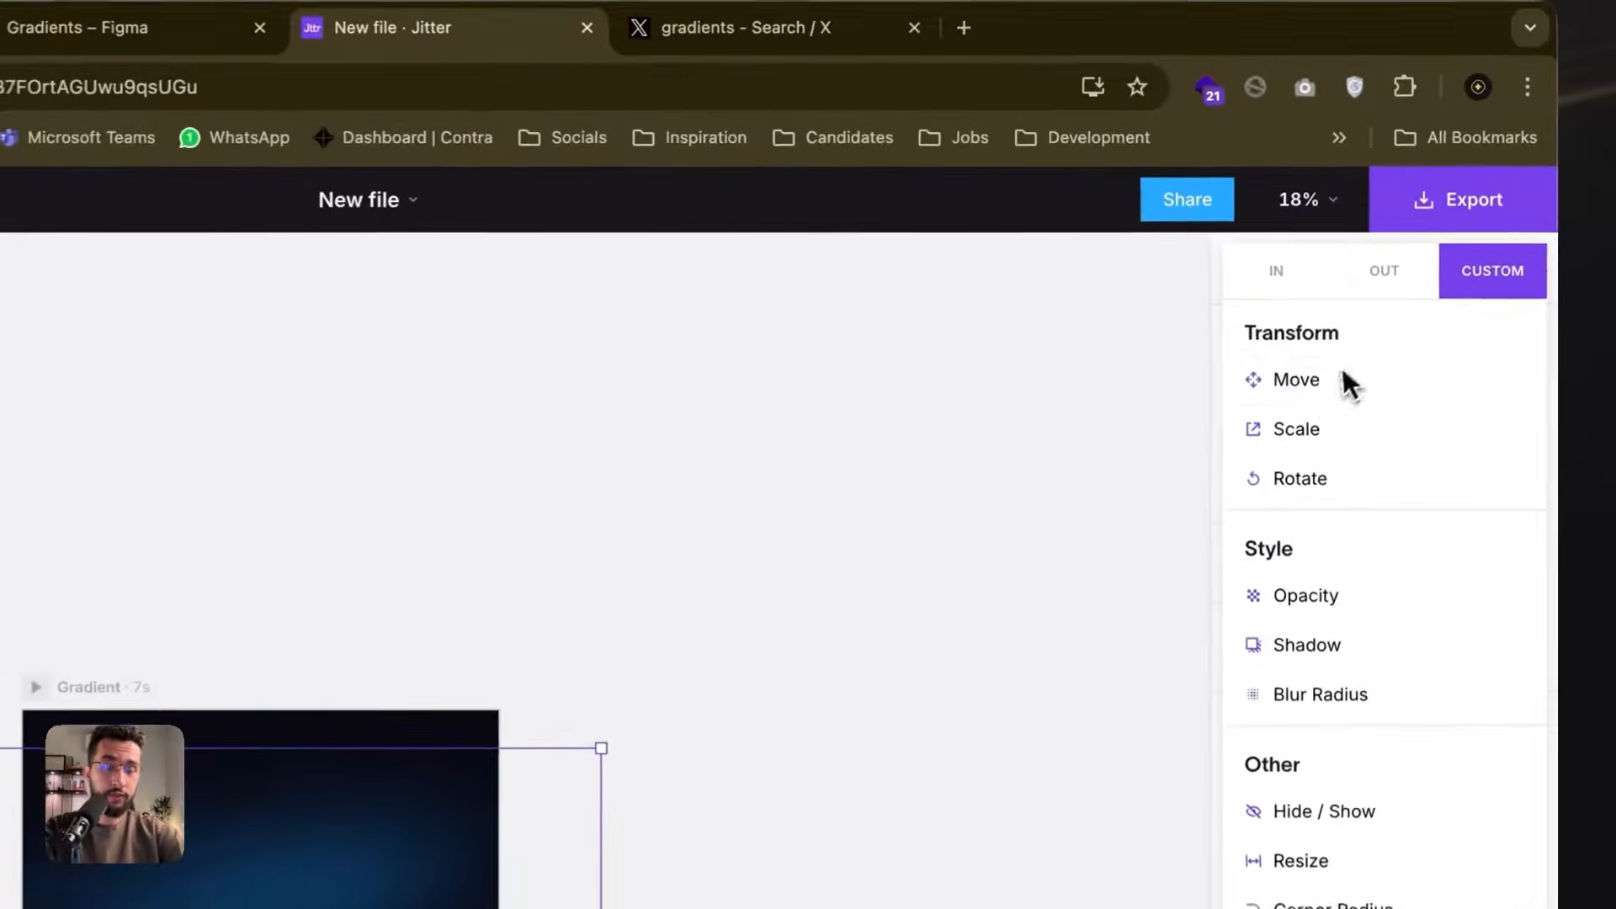
click(1347, 383)
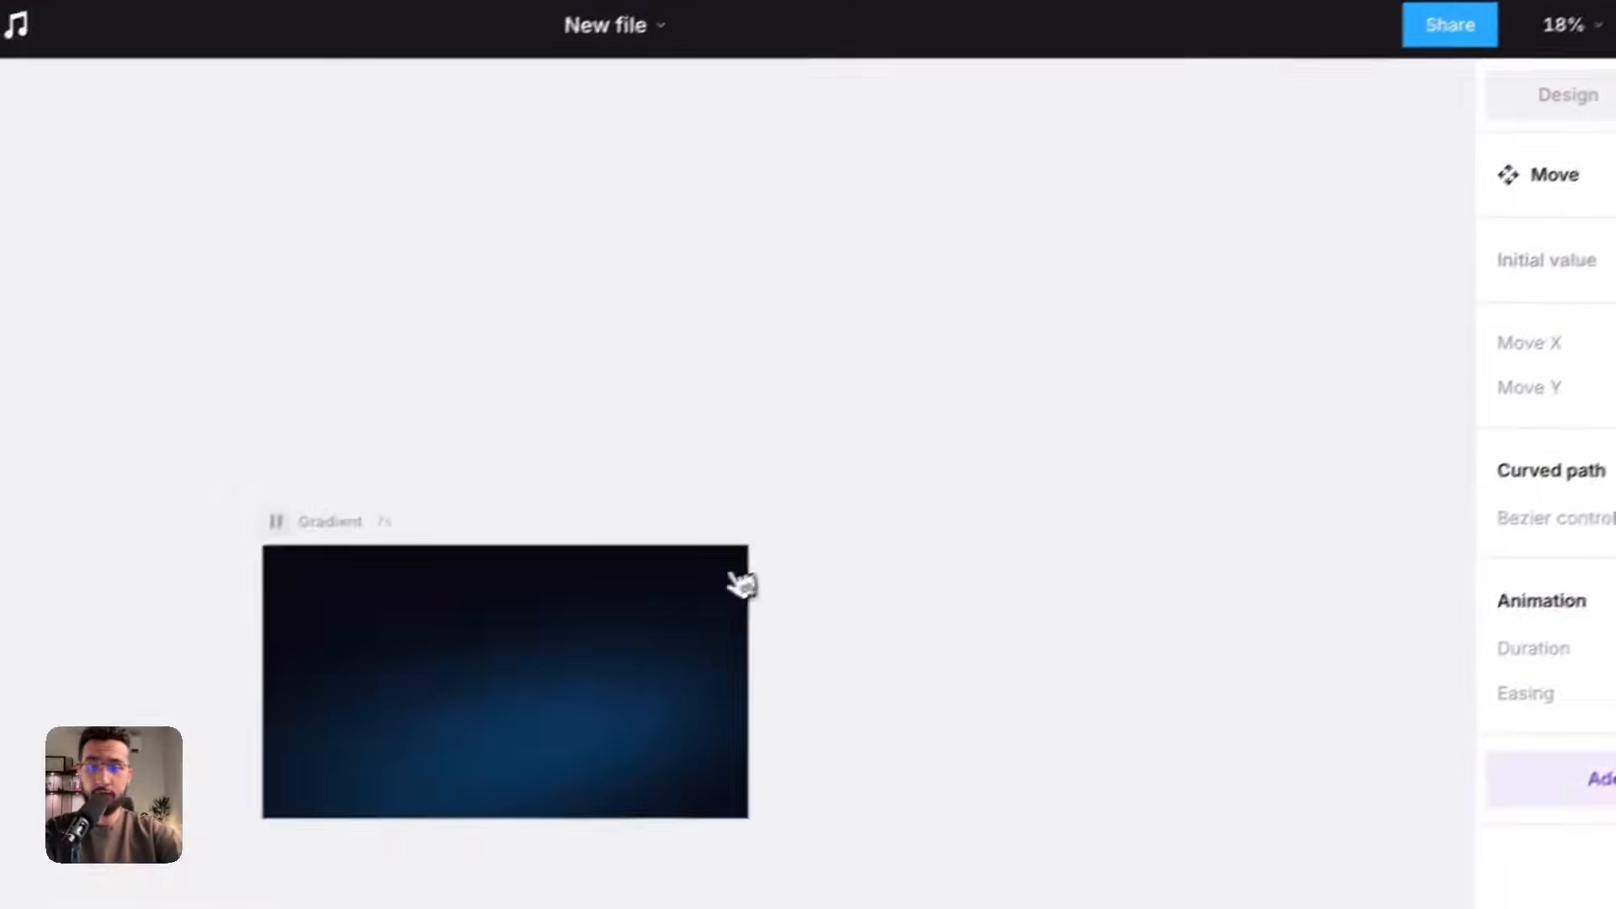
scroll(734, 255, down, 3)
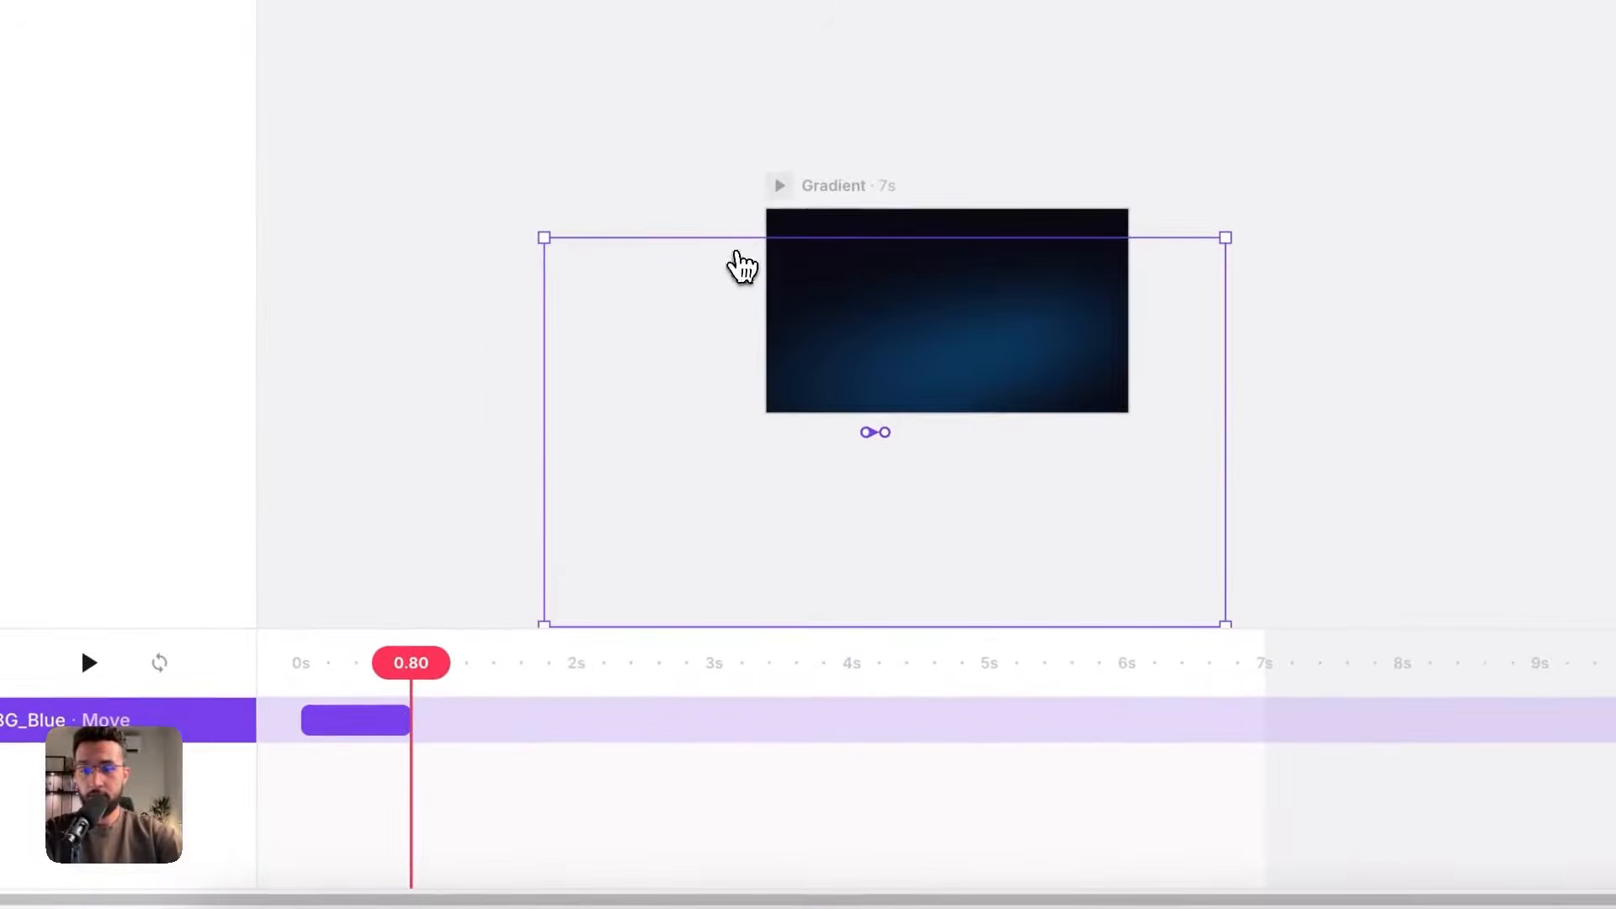
drag(867, 434, 972, 355)
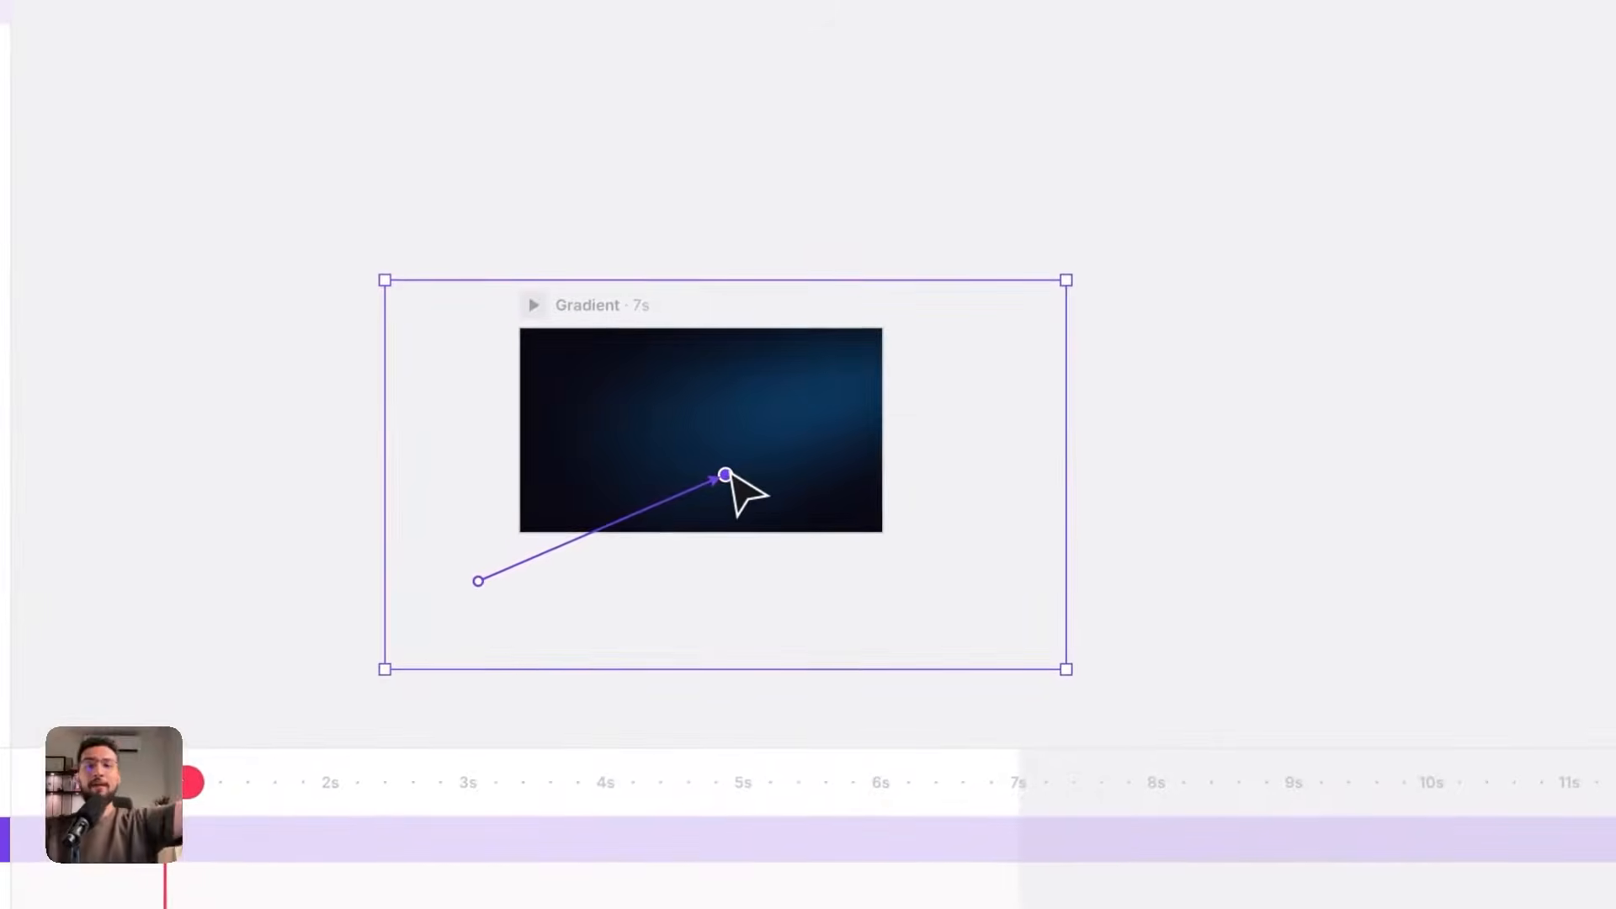
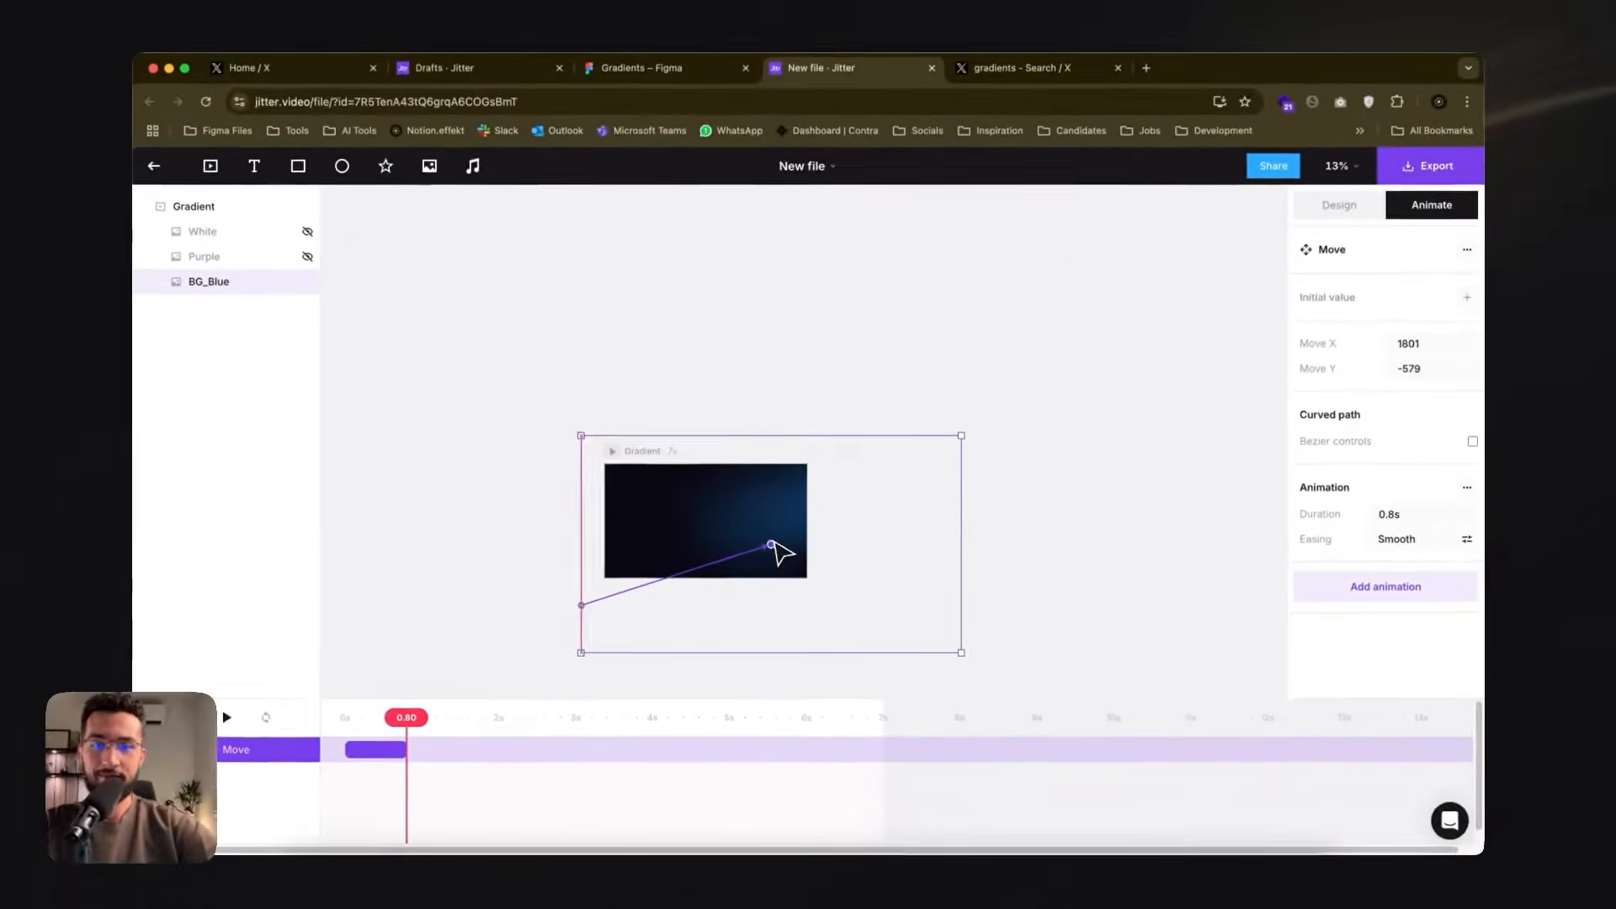
- Nudge the end point of BG_Blue's motion path to the right, extend its Move animation to 7 s and preview it
drag(773, 544, 784, 545)
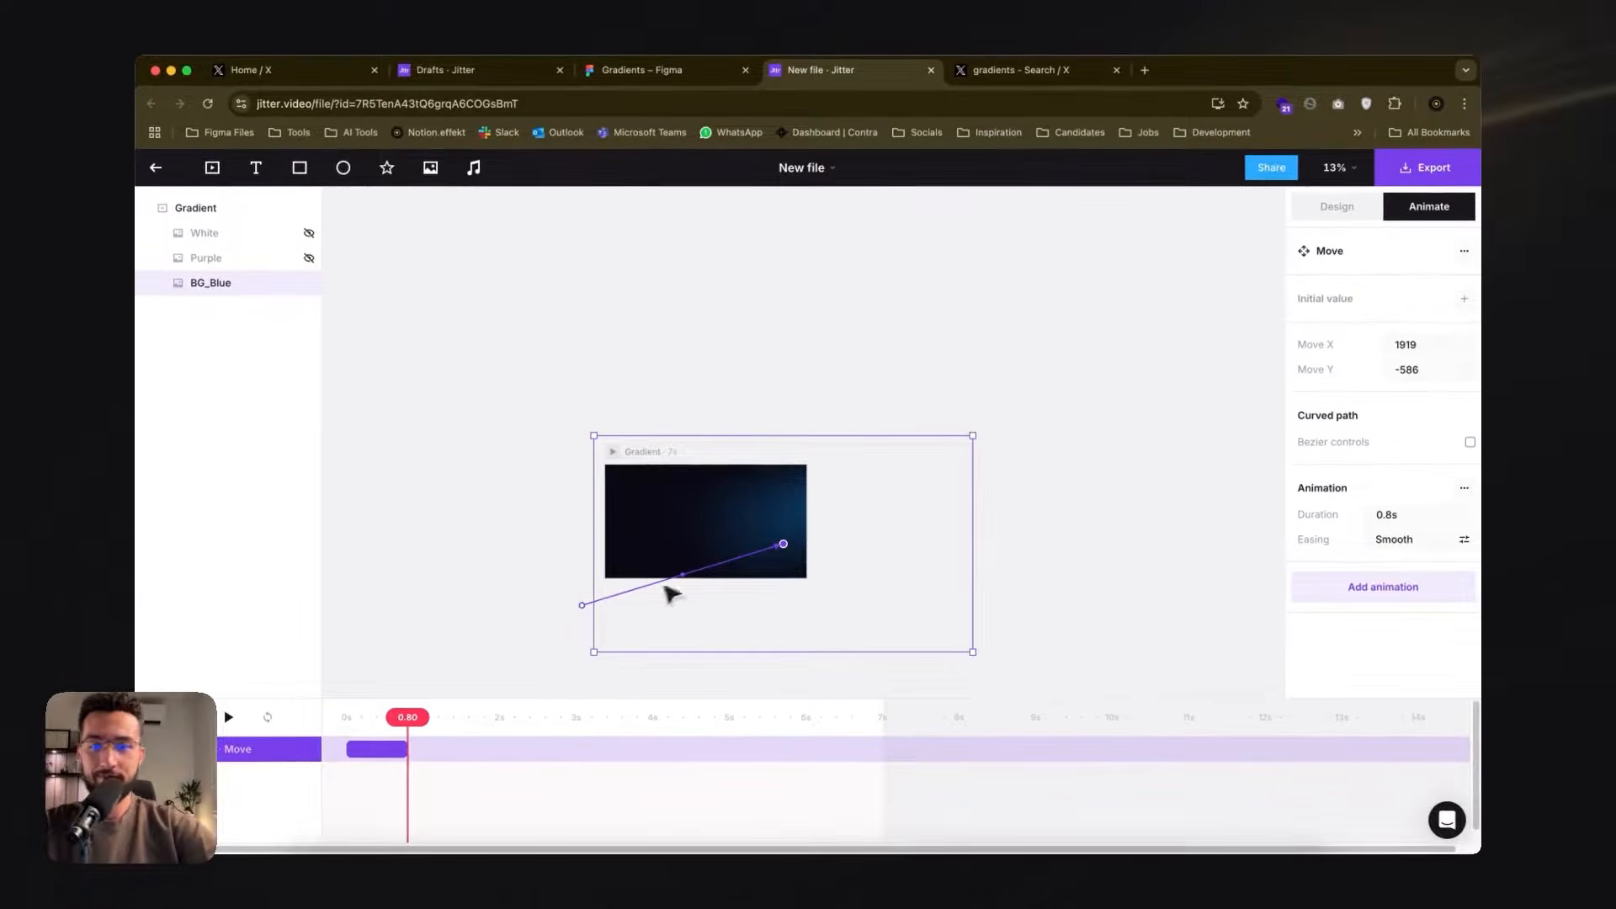
drag(406, 746, 883, 746)
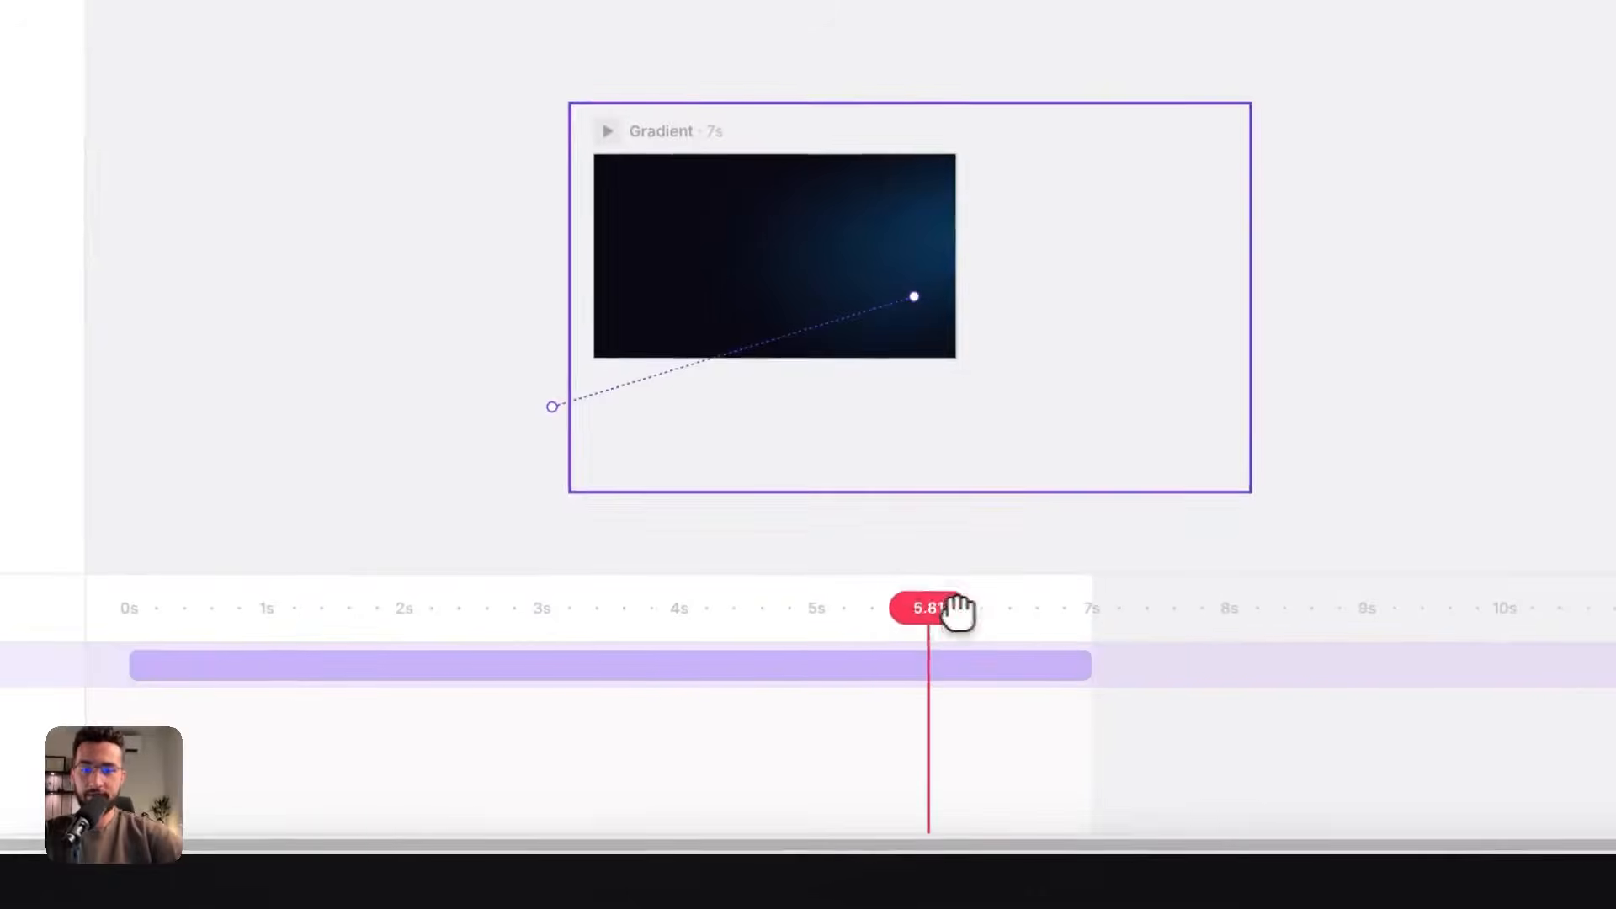
key(space)
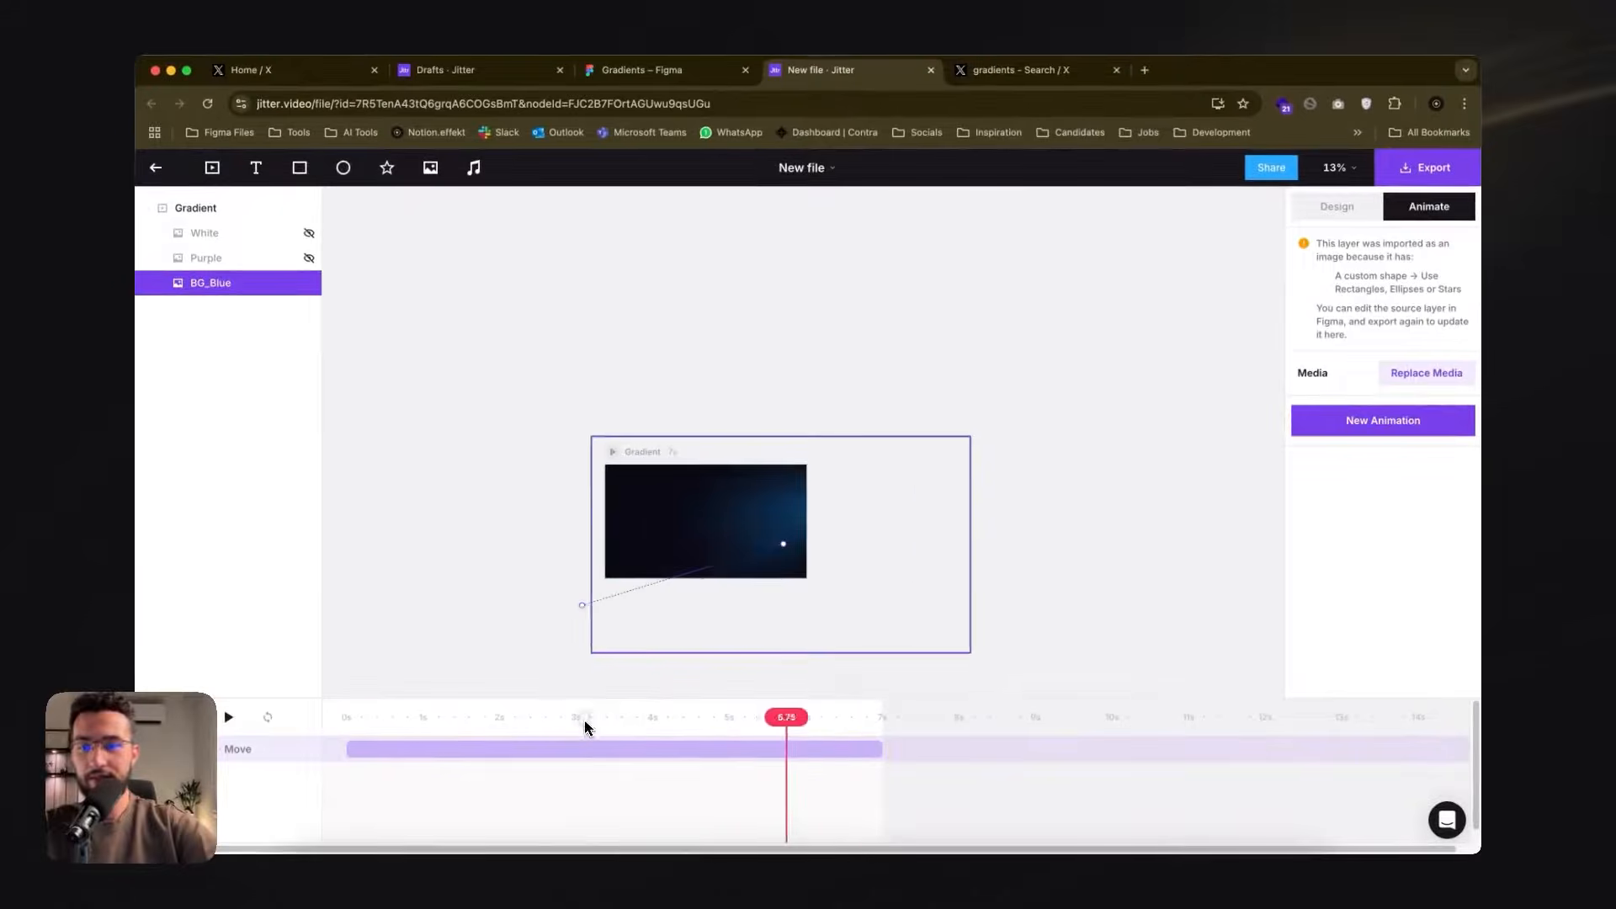
click(368, 712)
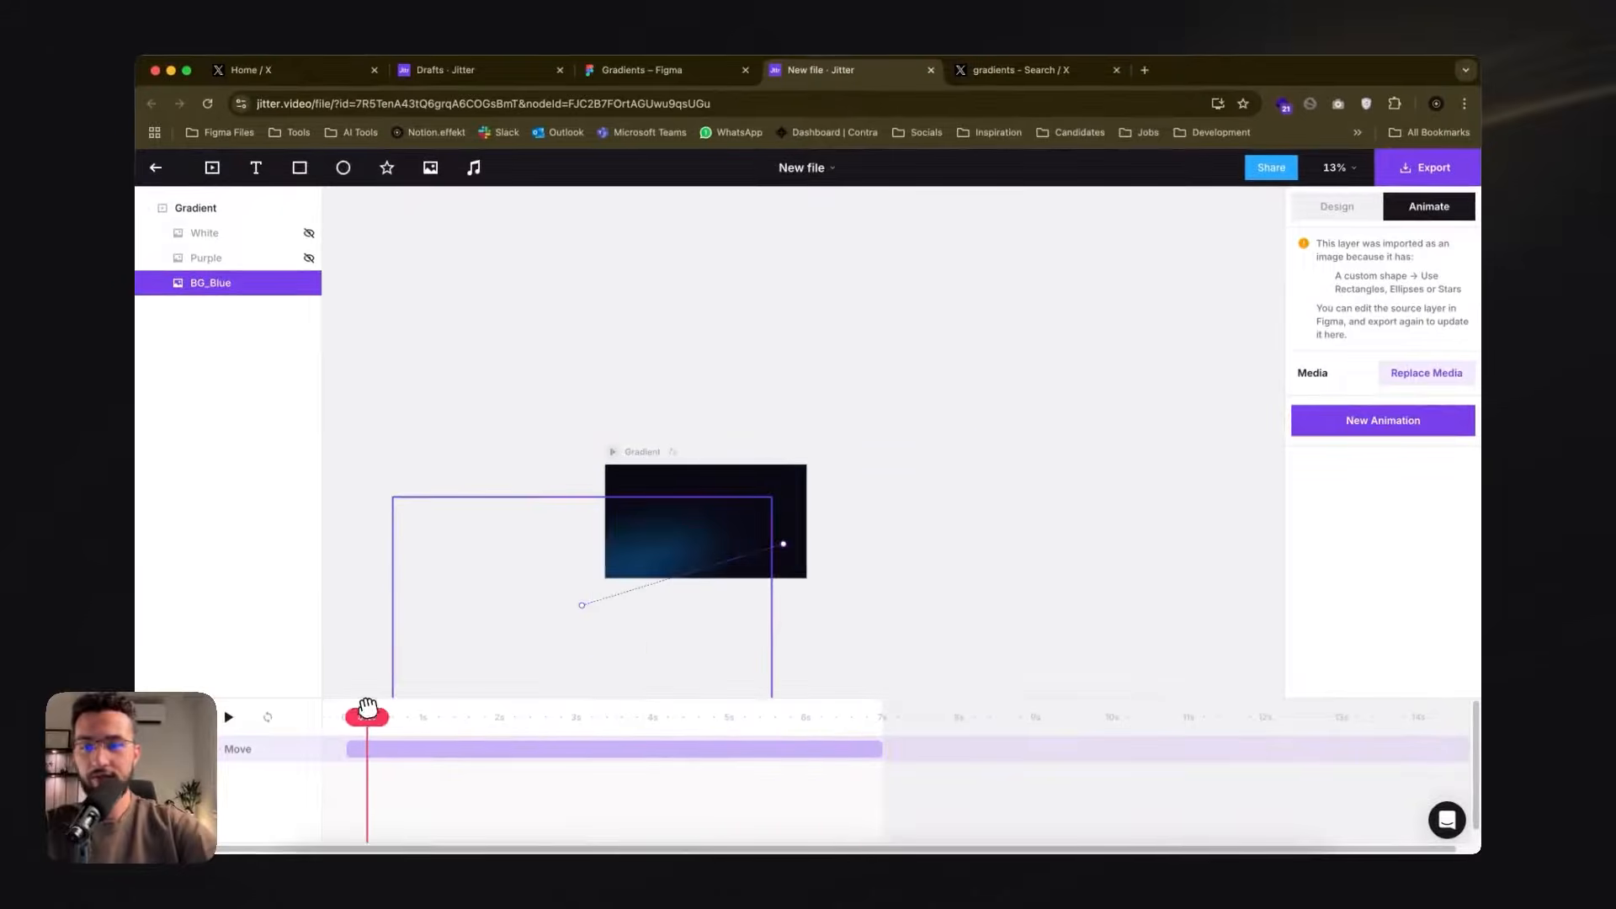
- Set the easing of BG_Blue's Move animation to None and preview the motion
click(755, 745)
click(1412, 542)
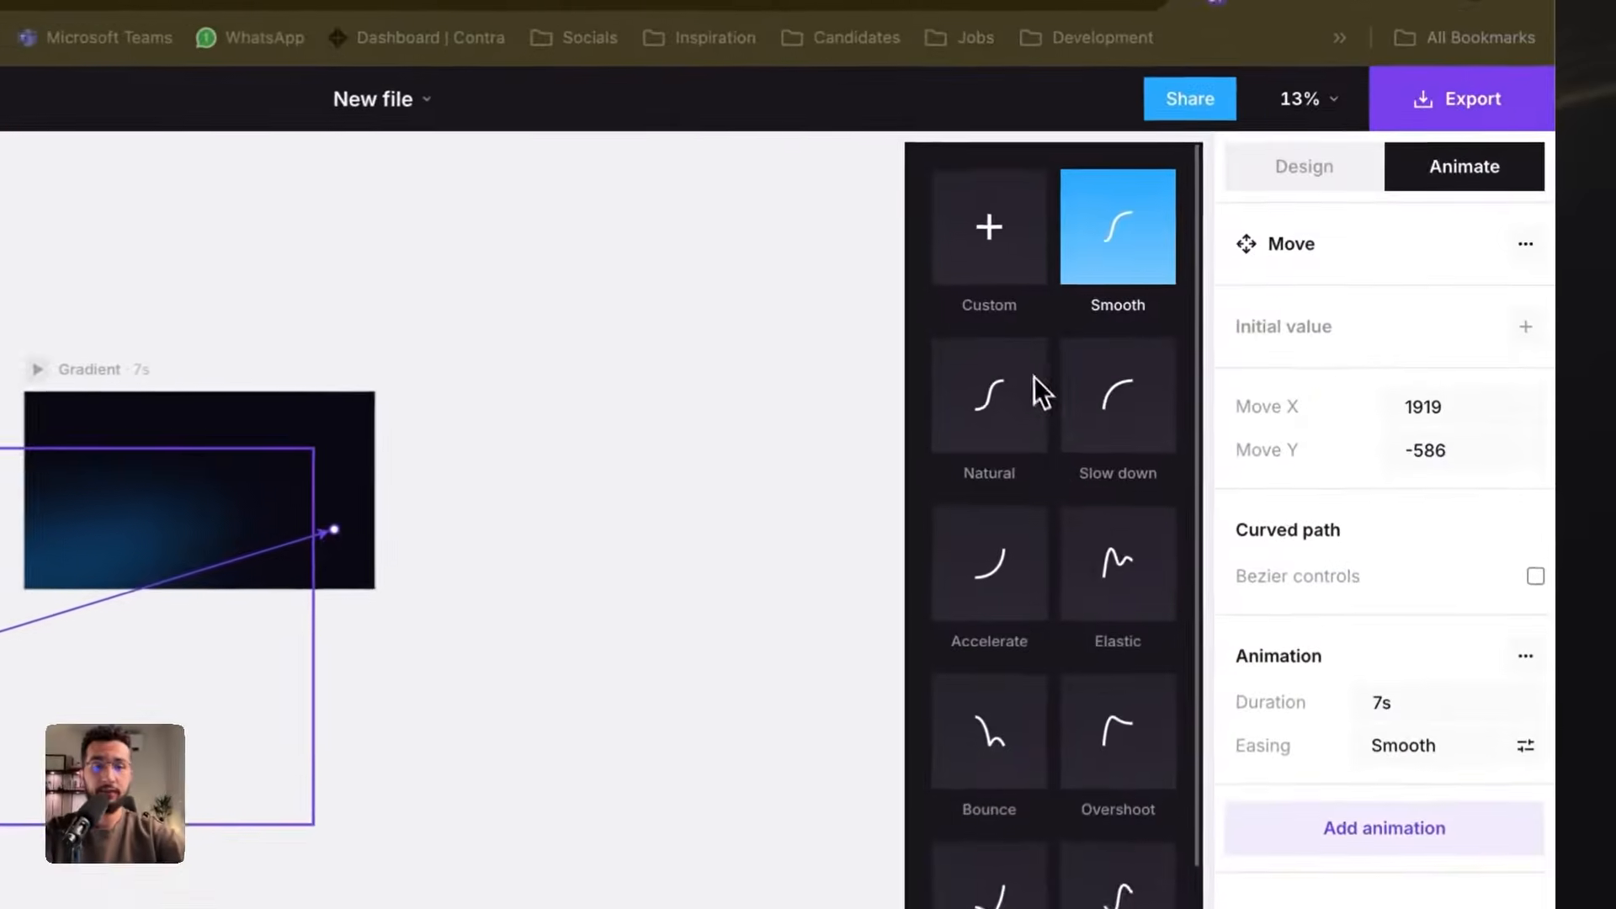
scroll(1204, 476, down, 2)
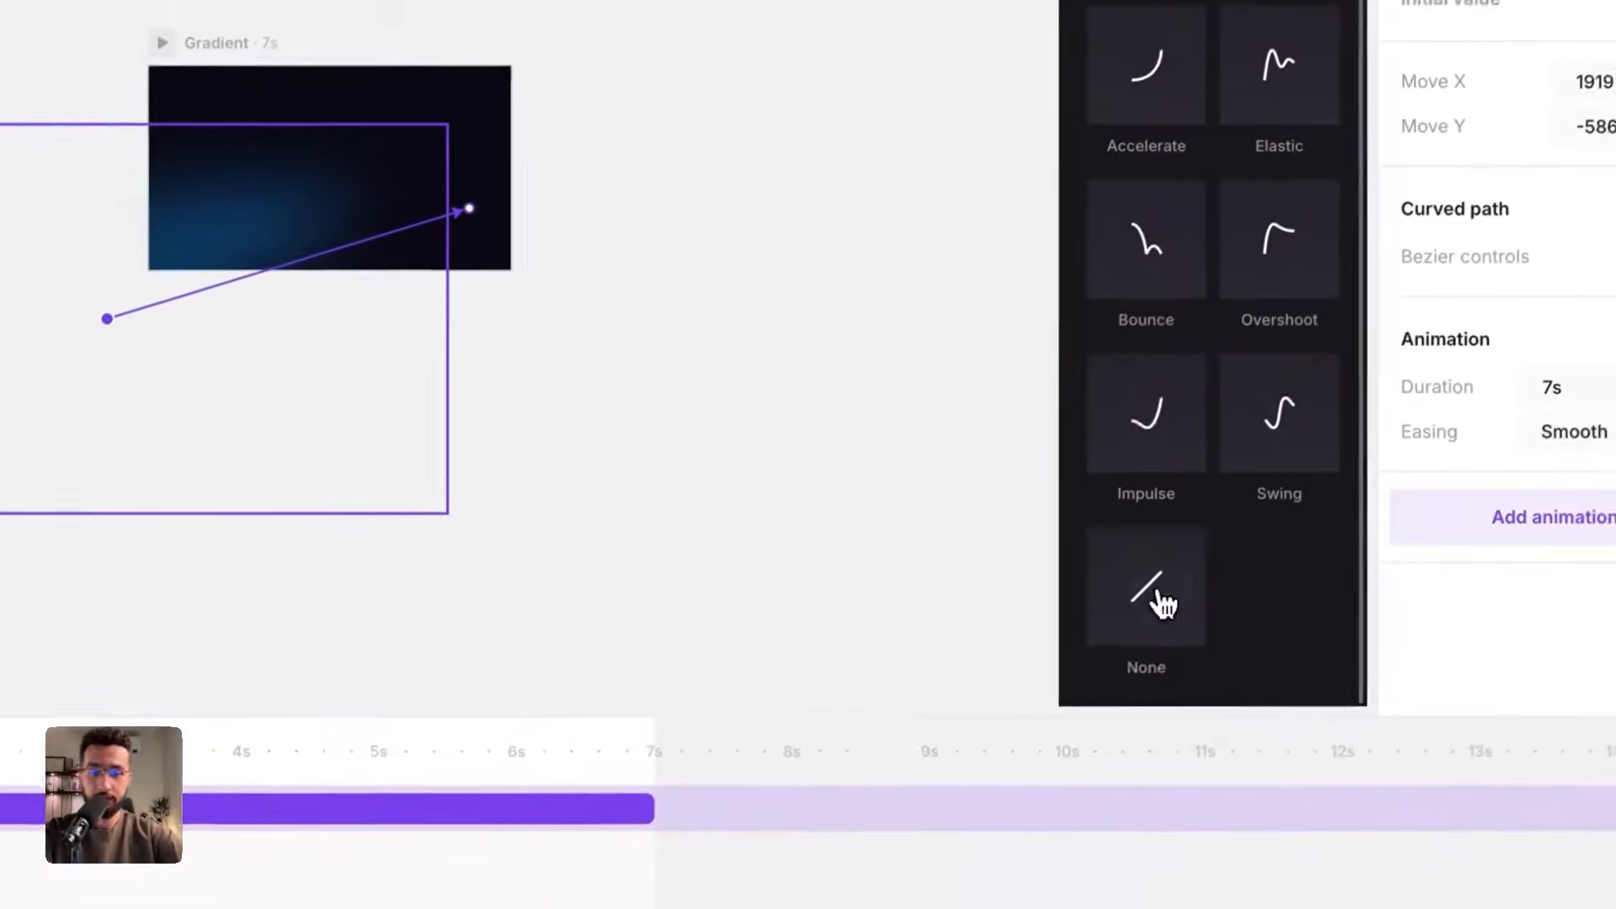
click(1052, 779)
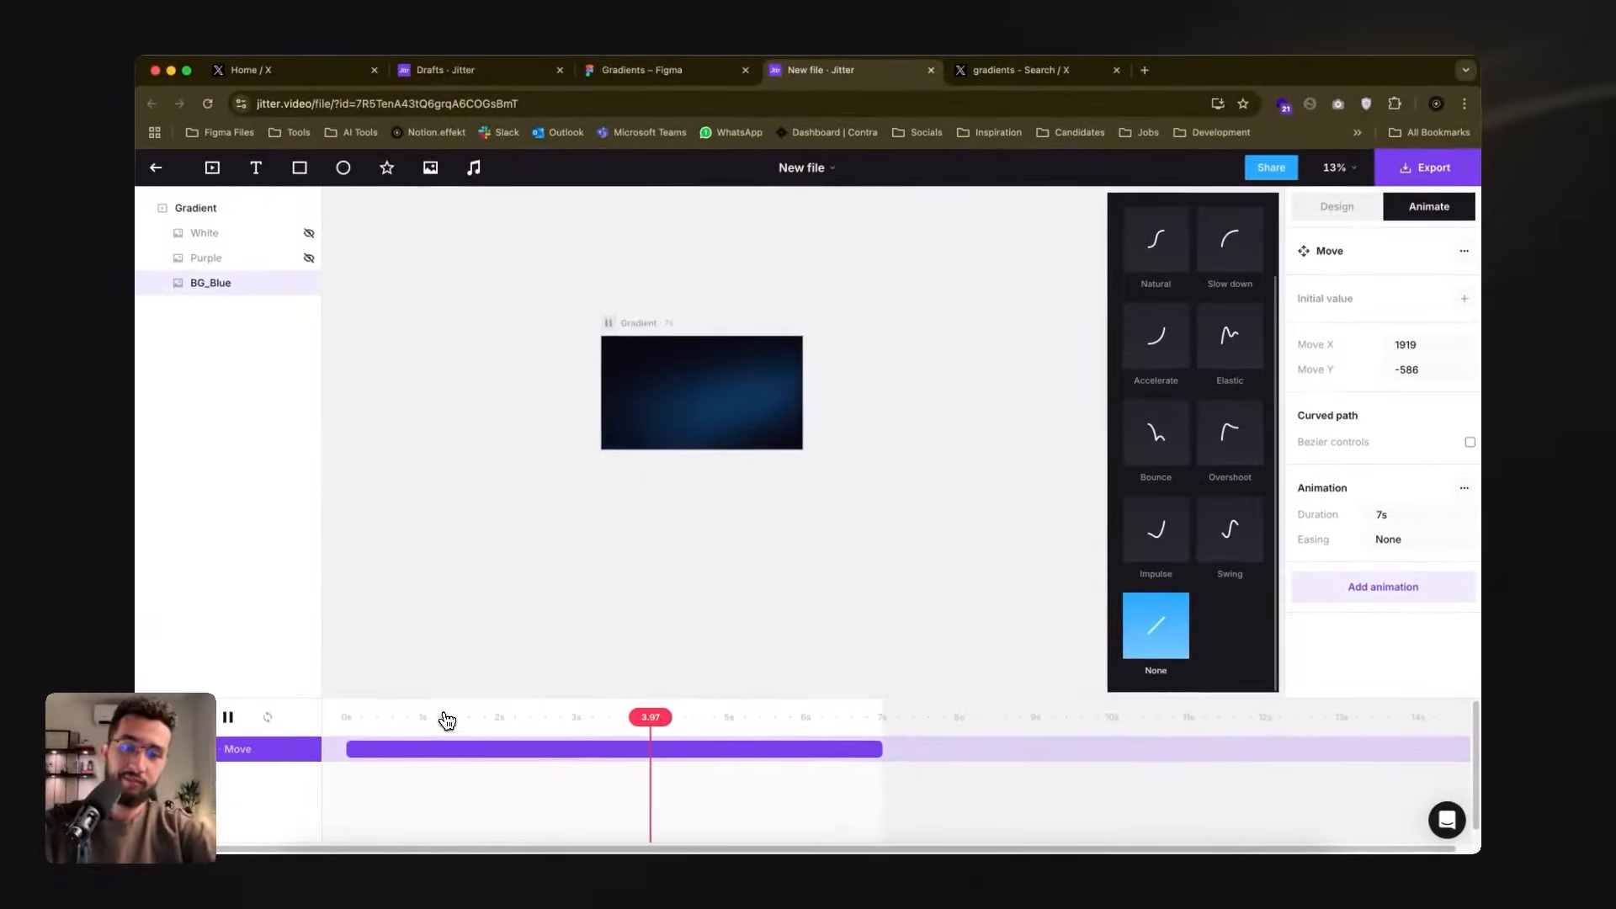
key(space)
- Shorten the Gradient artboard's timeline to 5.56 s and fit BG_Blue's Move animation to that full length
drag(884, 752, 682, 749)
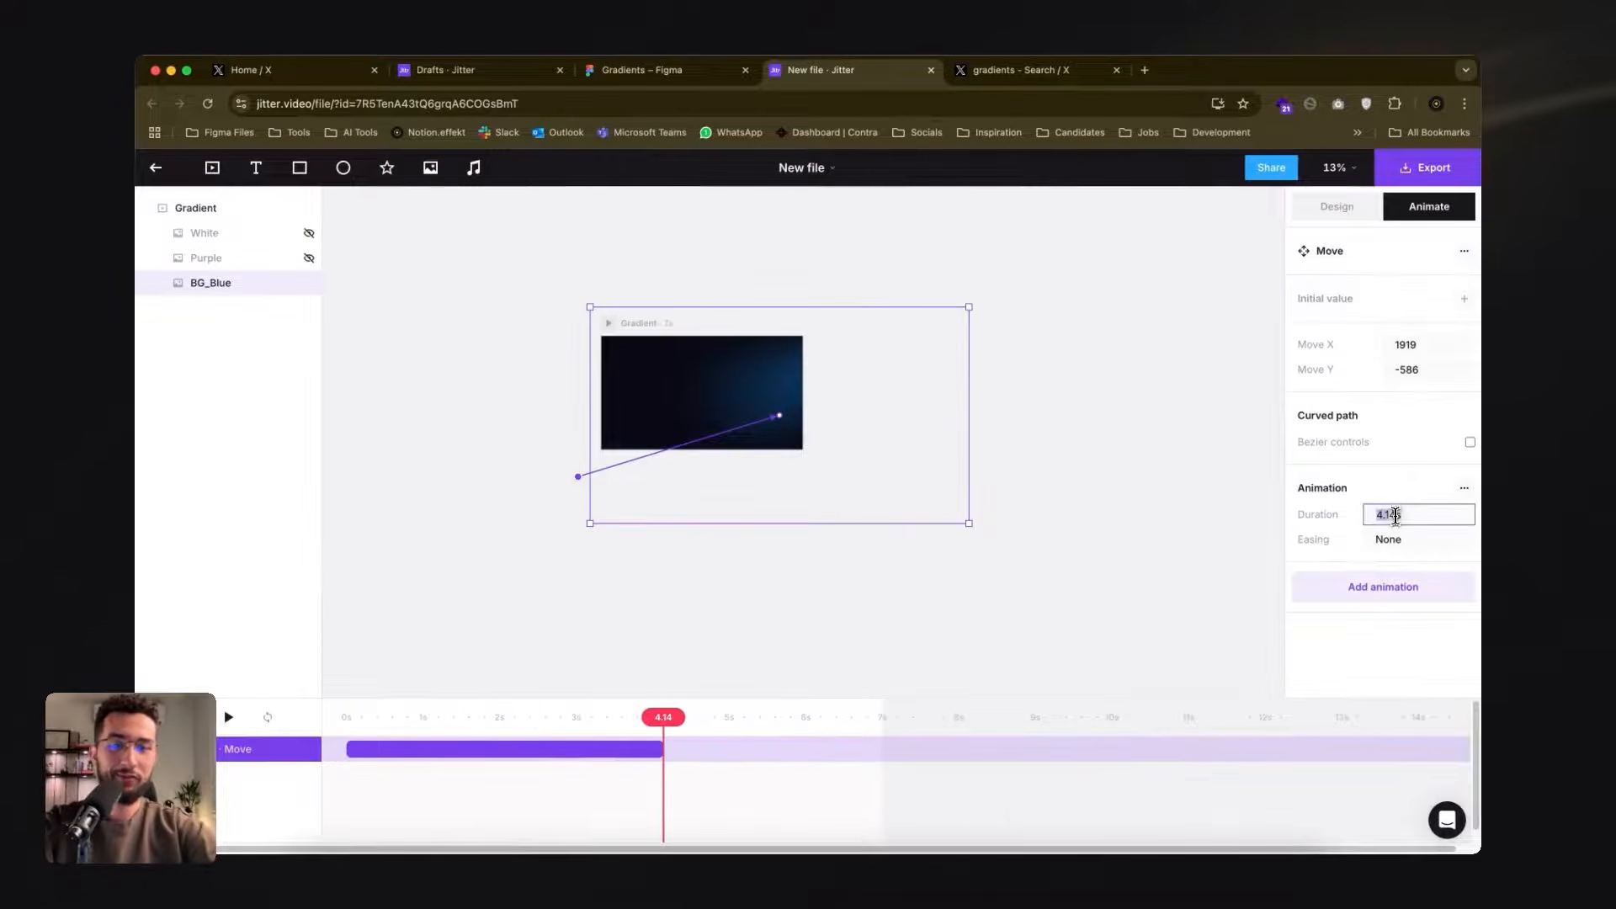
text(4)
key(Return)
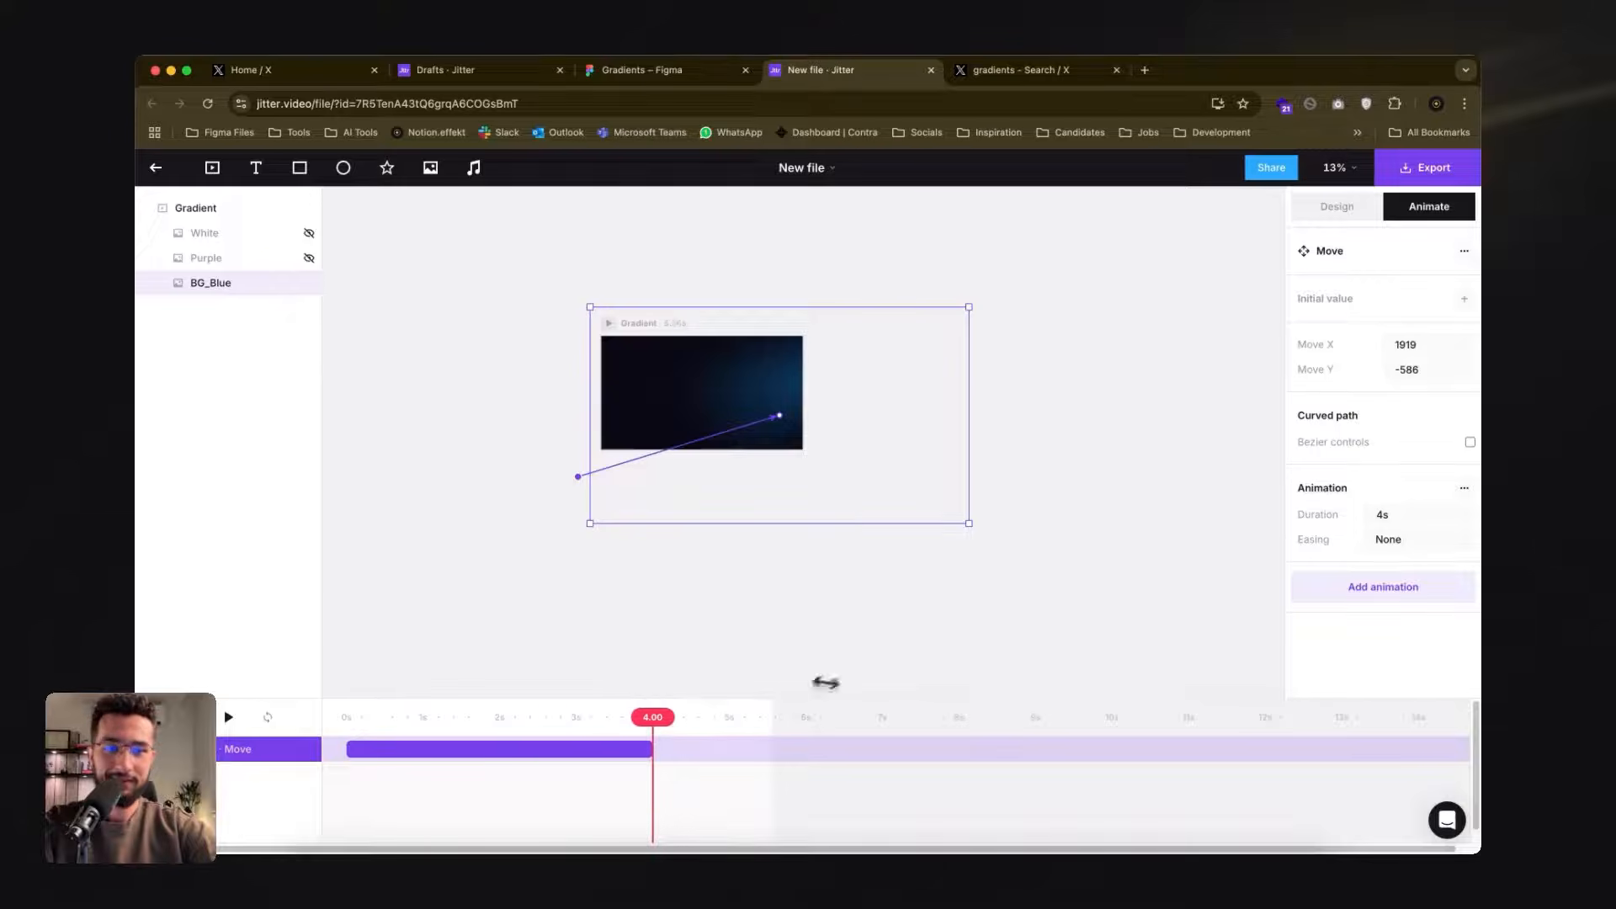
key(Return)
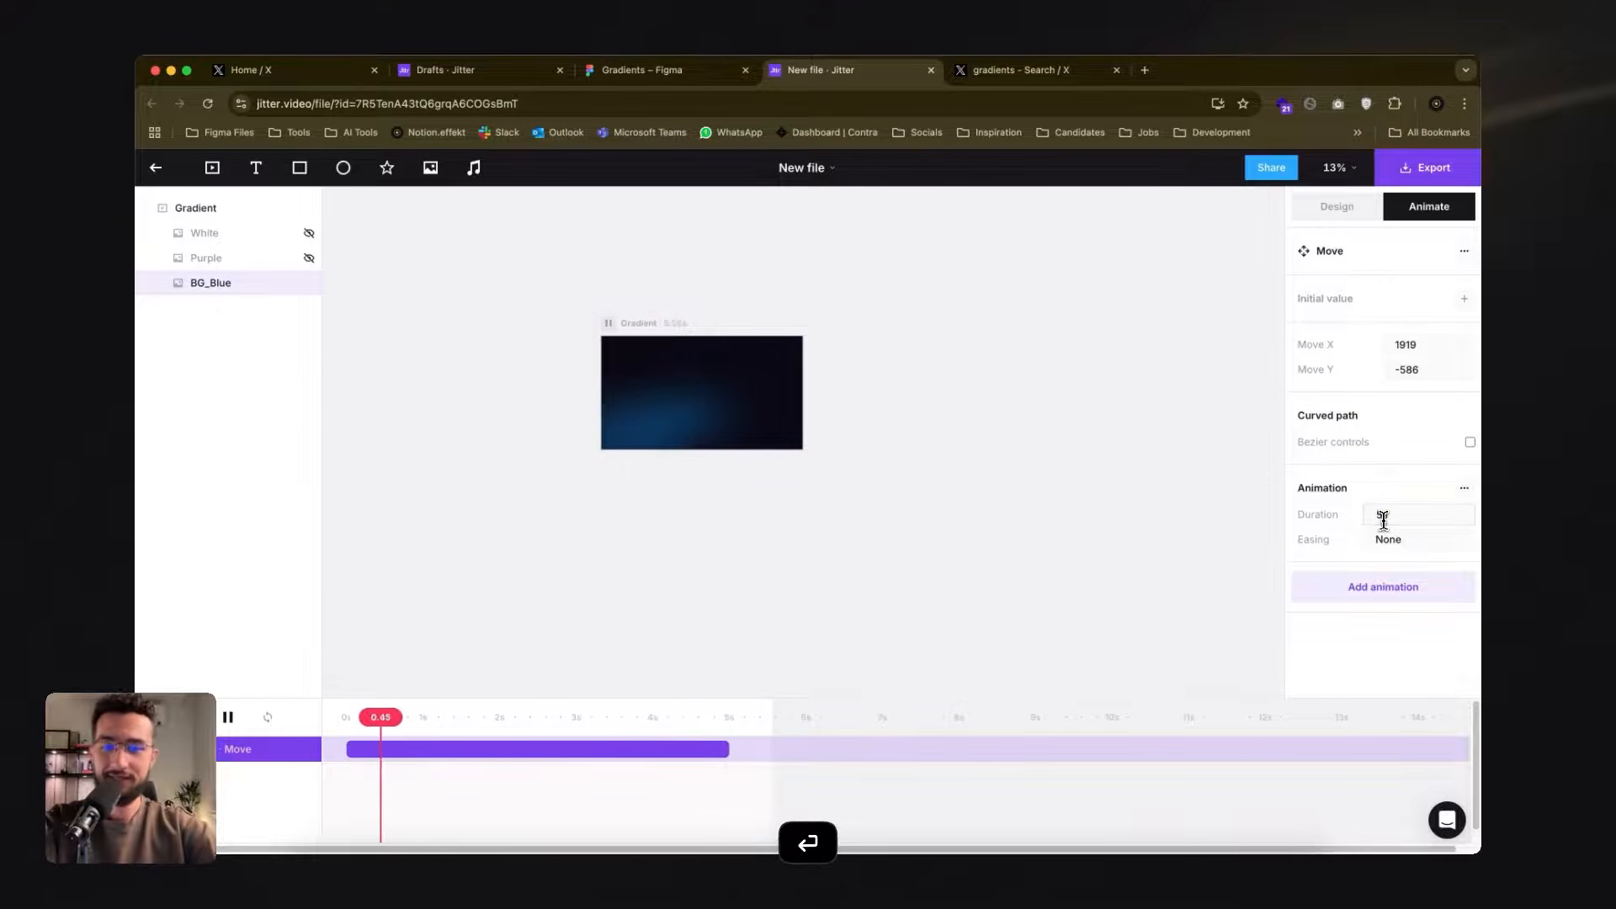
drag(732, 748, 269, 715)
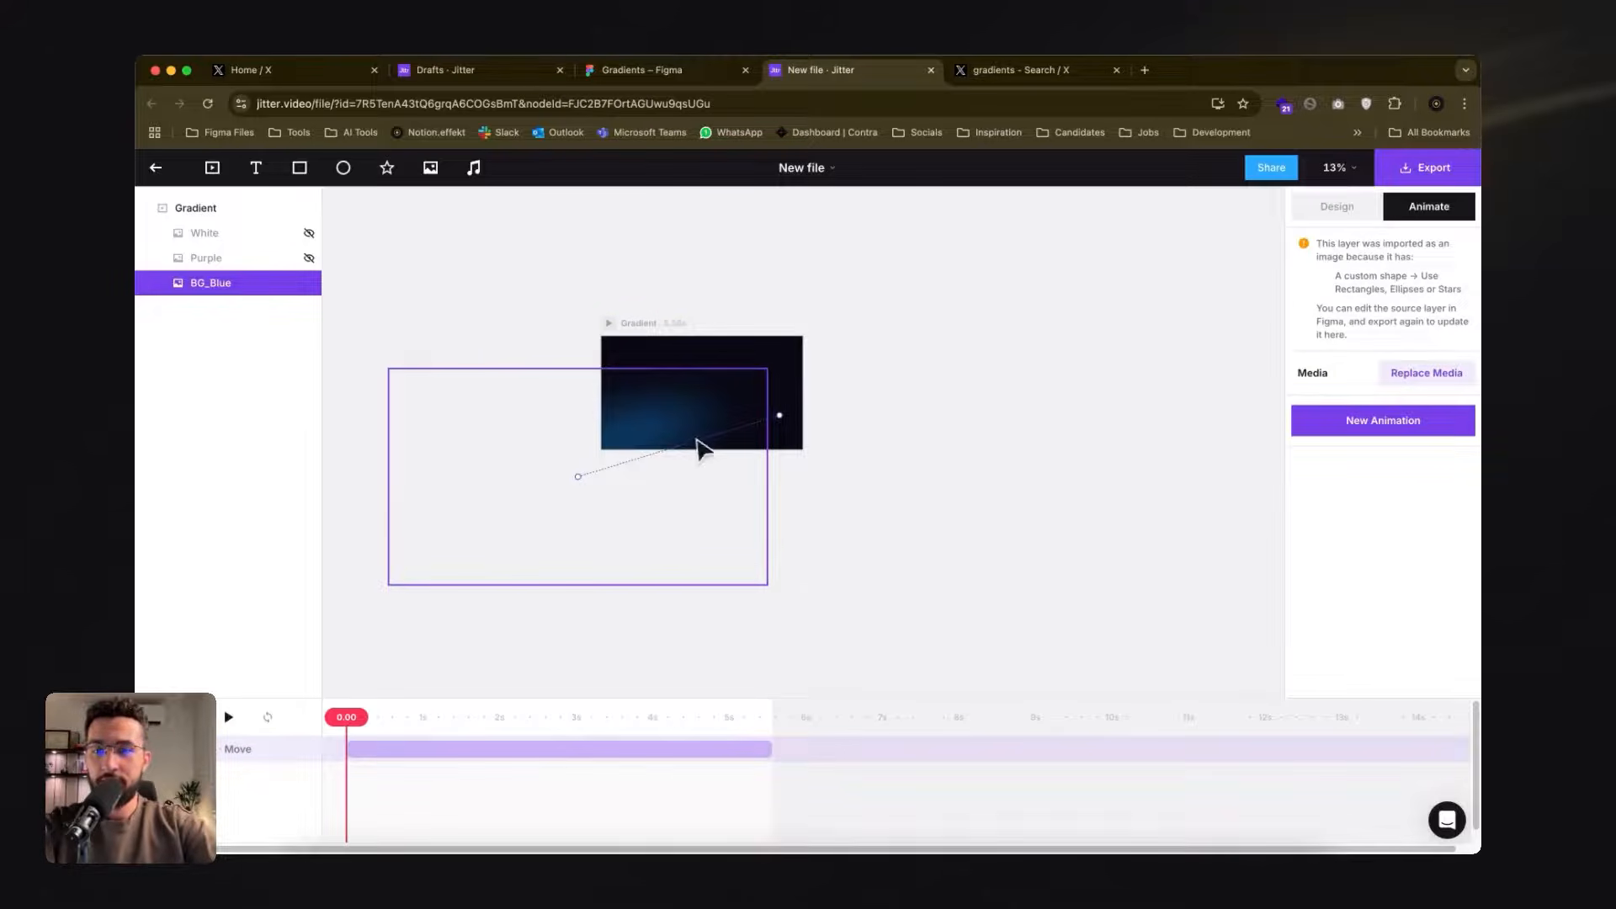
- Try shifting the start point of BG_Blue's motion path far down and left of the artboard, preview it and undo the change
drag(577, 476, 430, 539)
key(space)
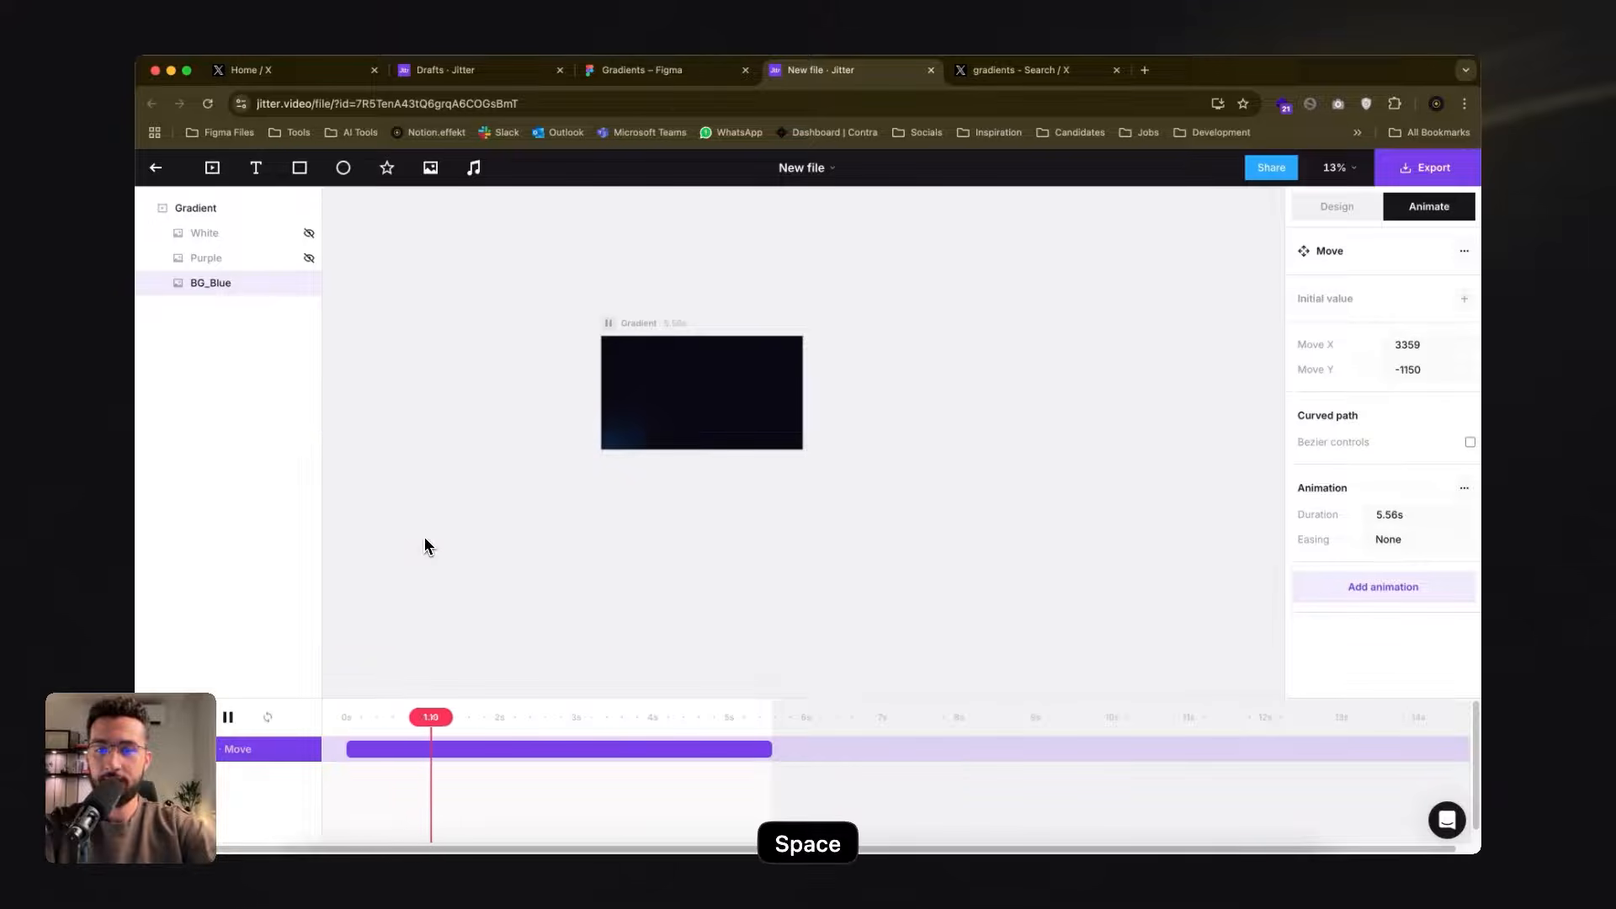
key(space)
key(super+z)
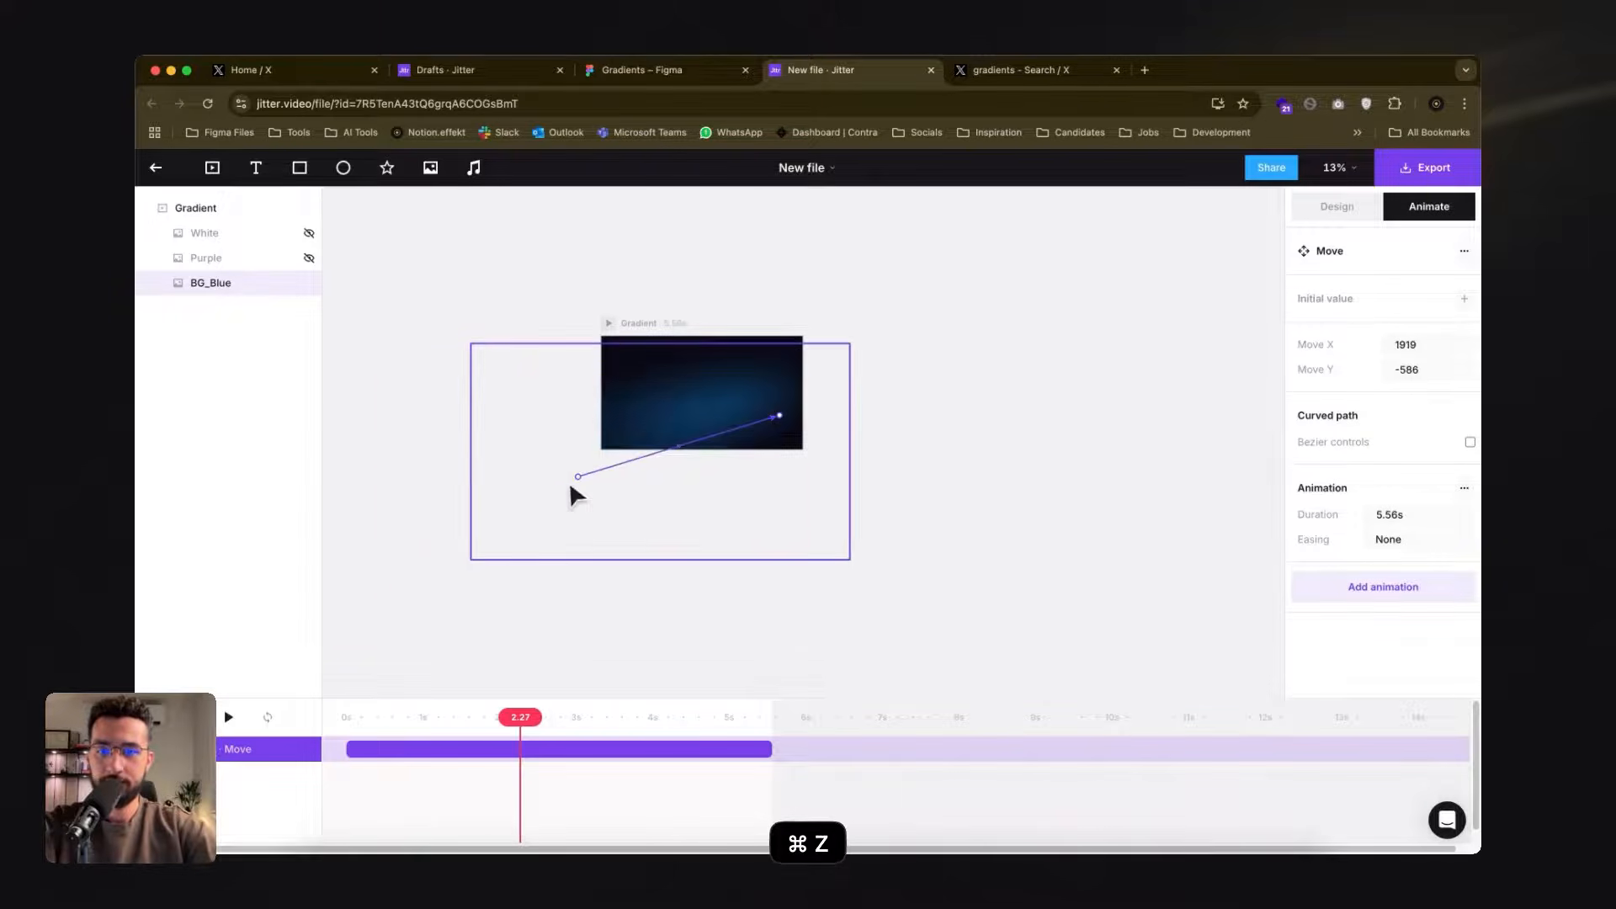
- Place BG_Blue's path start at the artboard's lower-left corner, pull its end point down and left inside the artboard, and preview the motion
drag(579, 477, 607, 453)
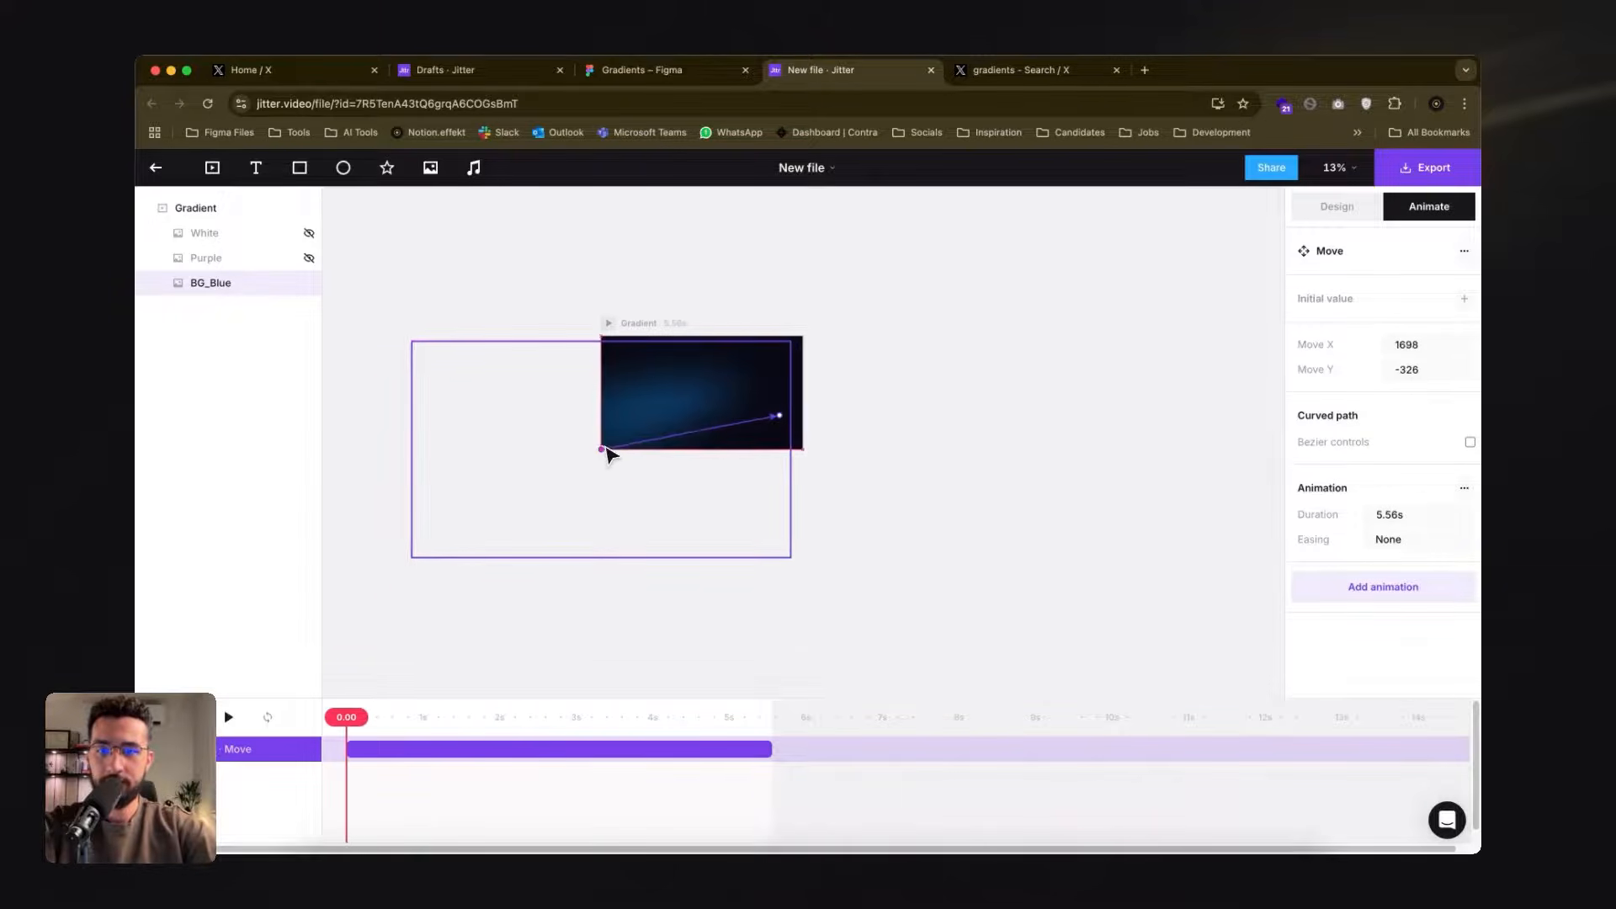
drag(768, 412, 730, 435)
drag(597, 725, 386, 719)
key(space)
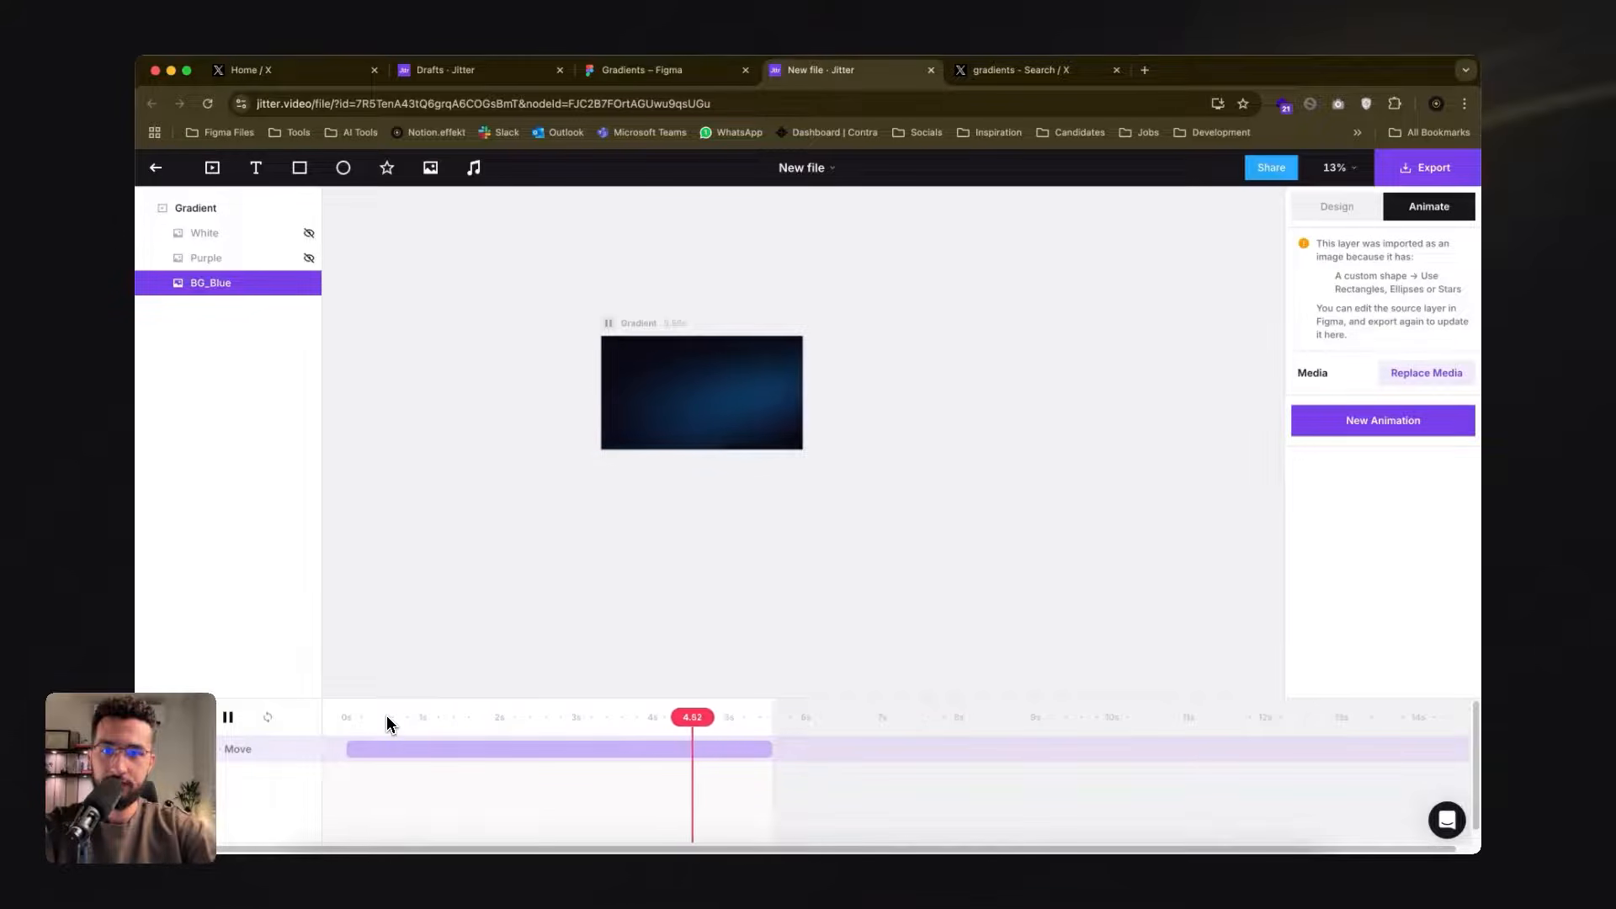
drag(393, 699, 289, 714)
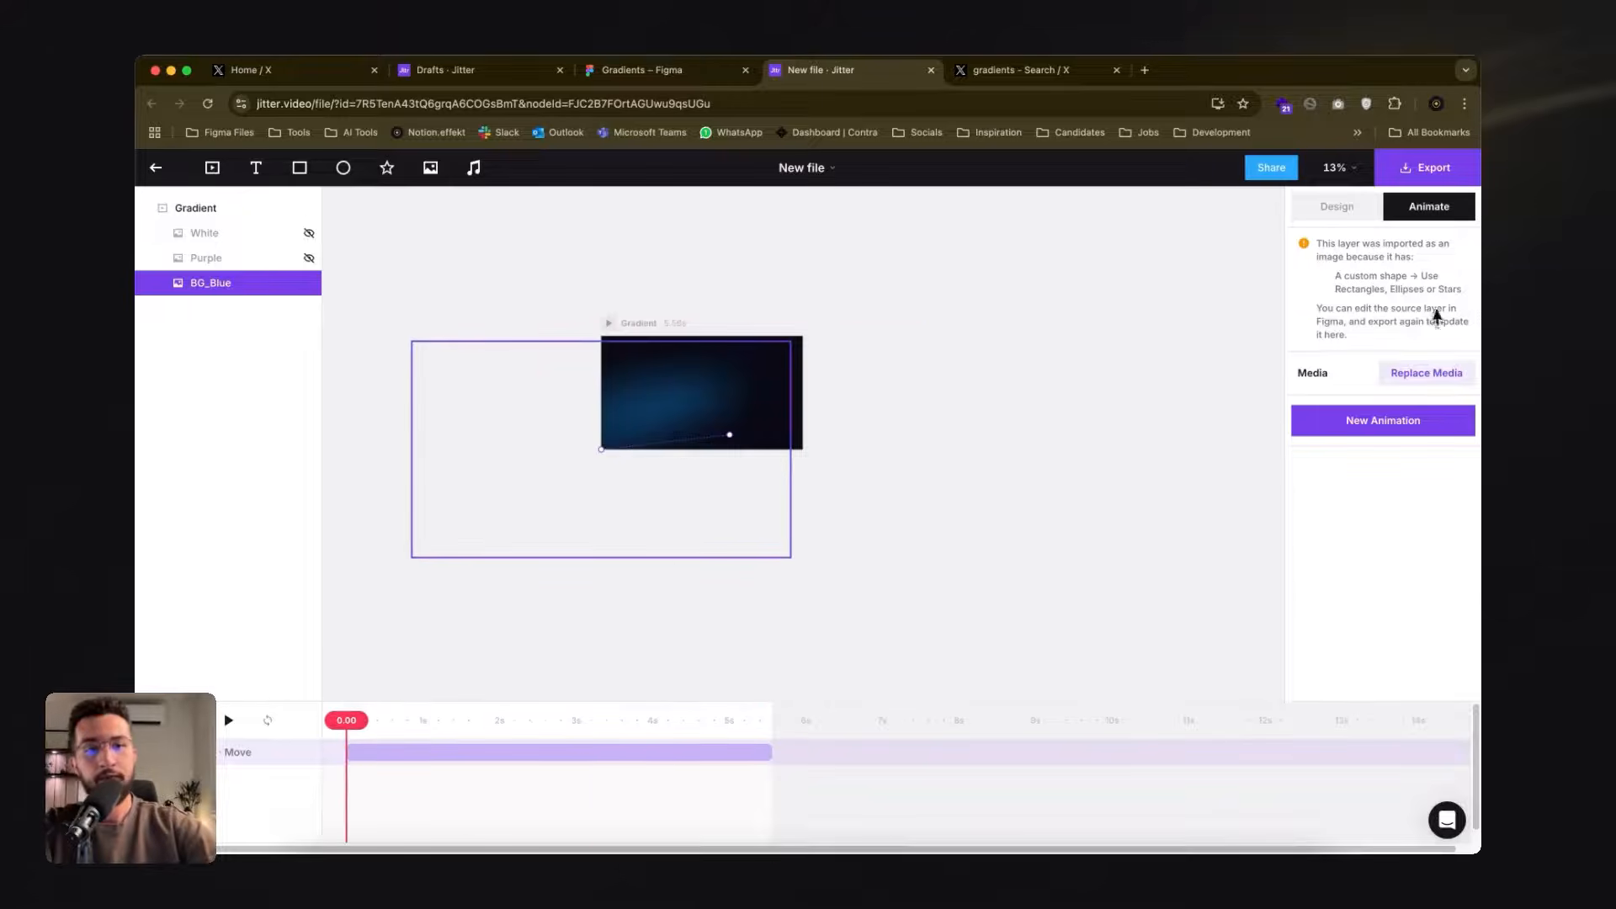
drag(405, 737, 688, 741)
click(229, 722)
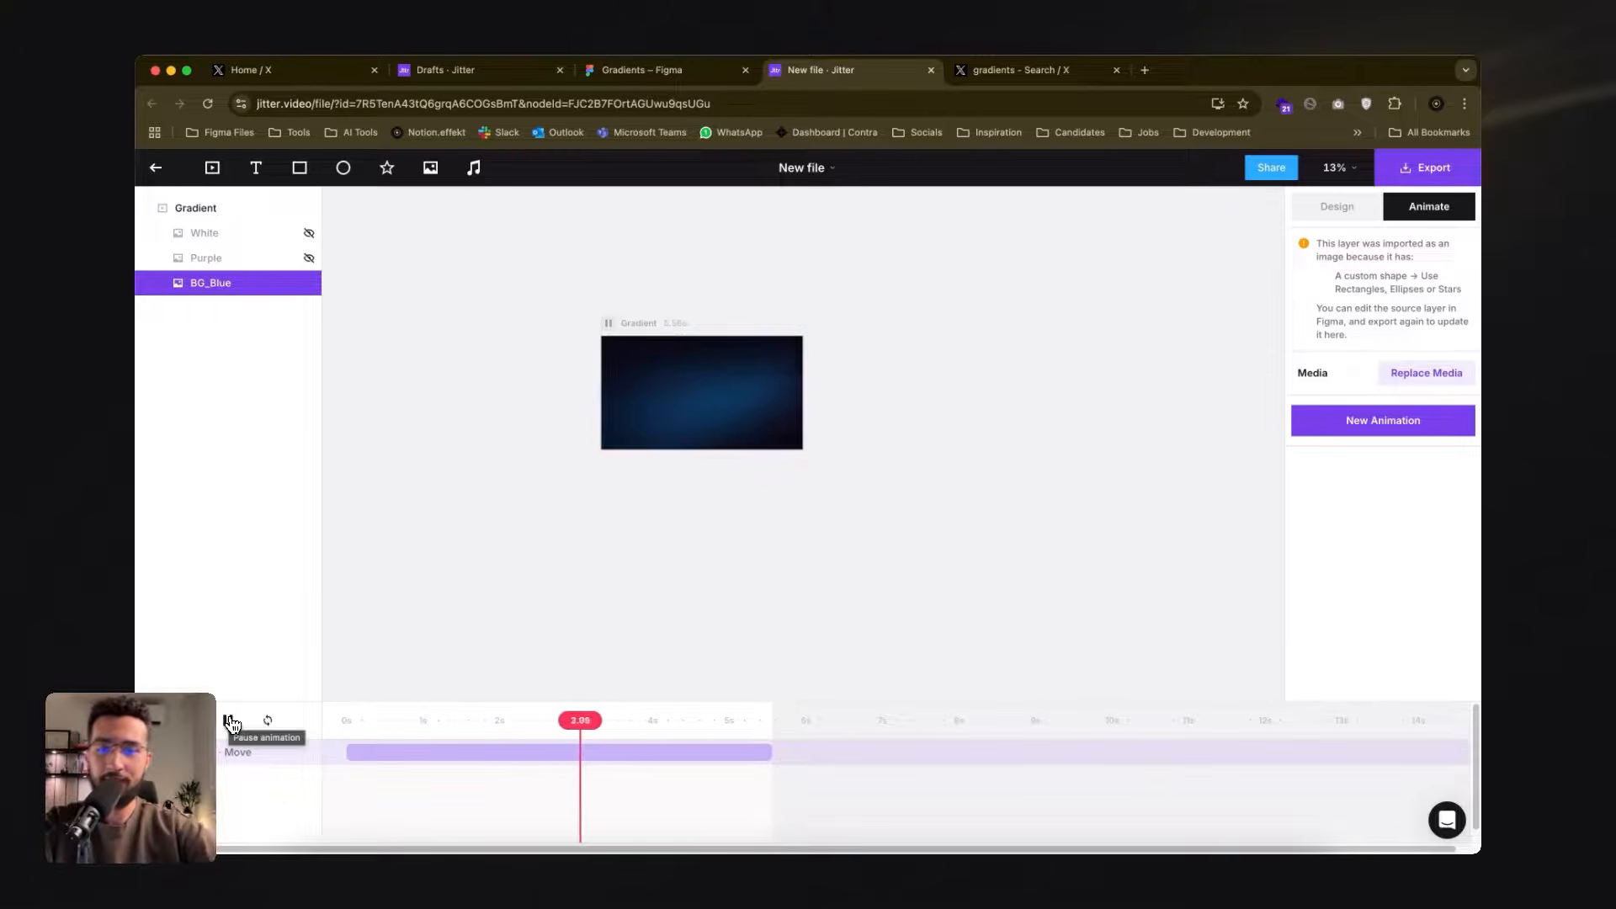
key(space)
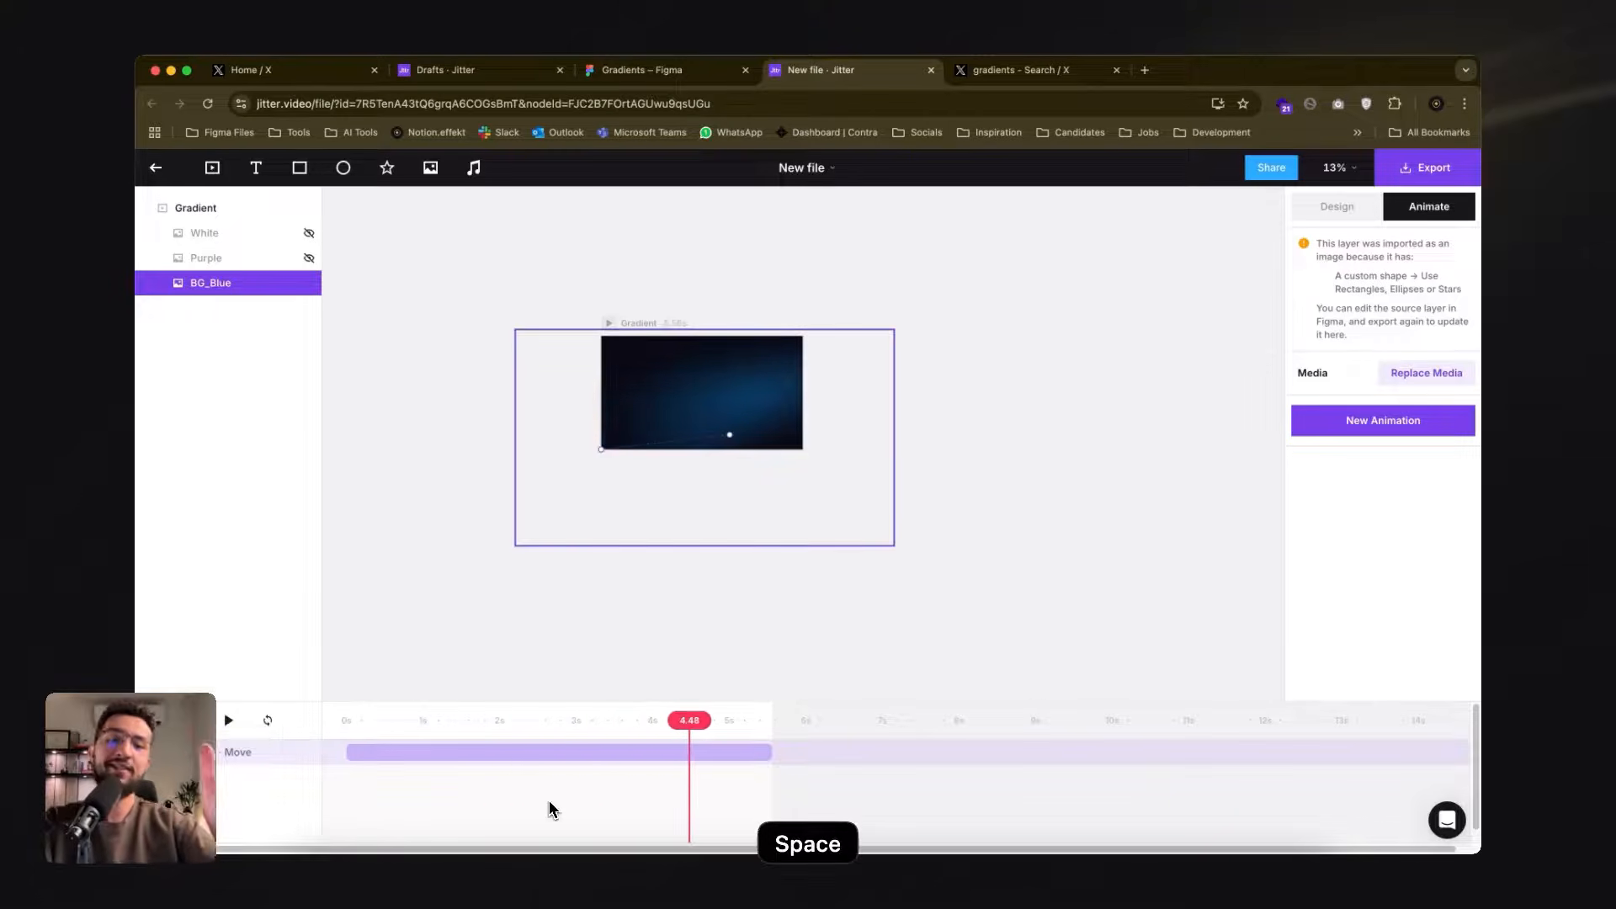
drag(695, 722, 314, 711)
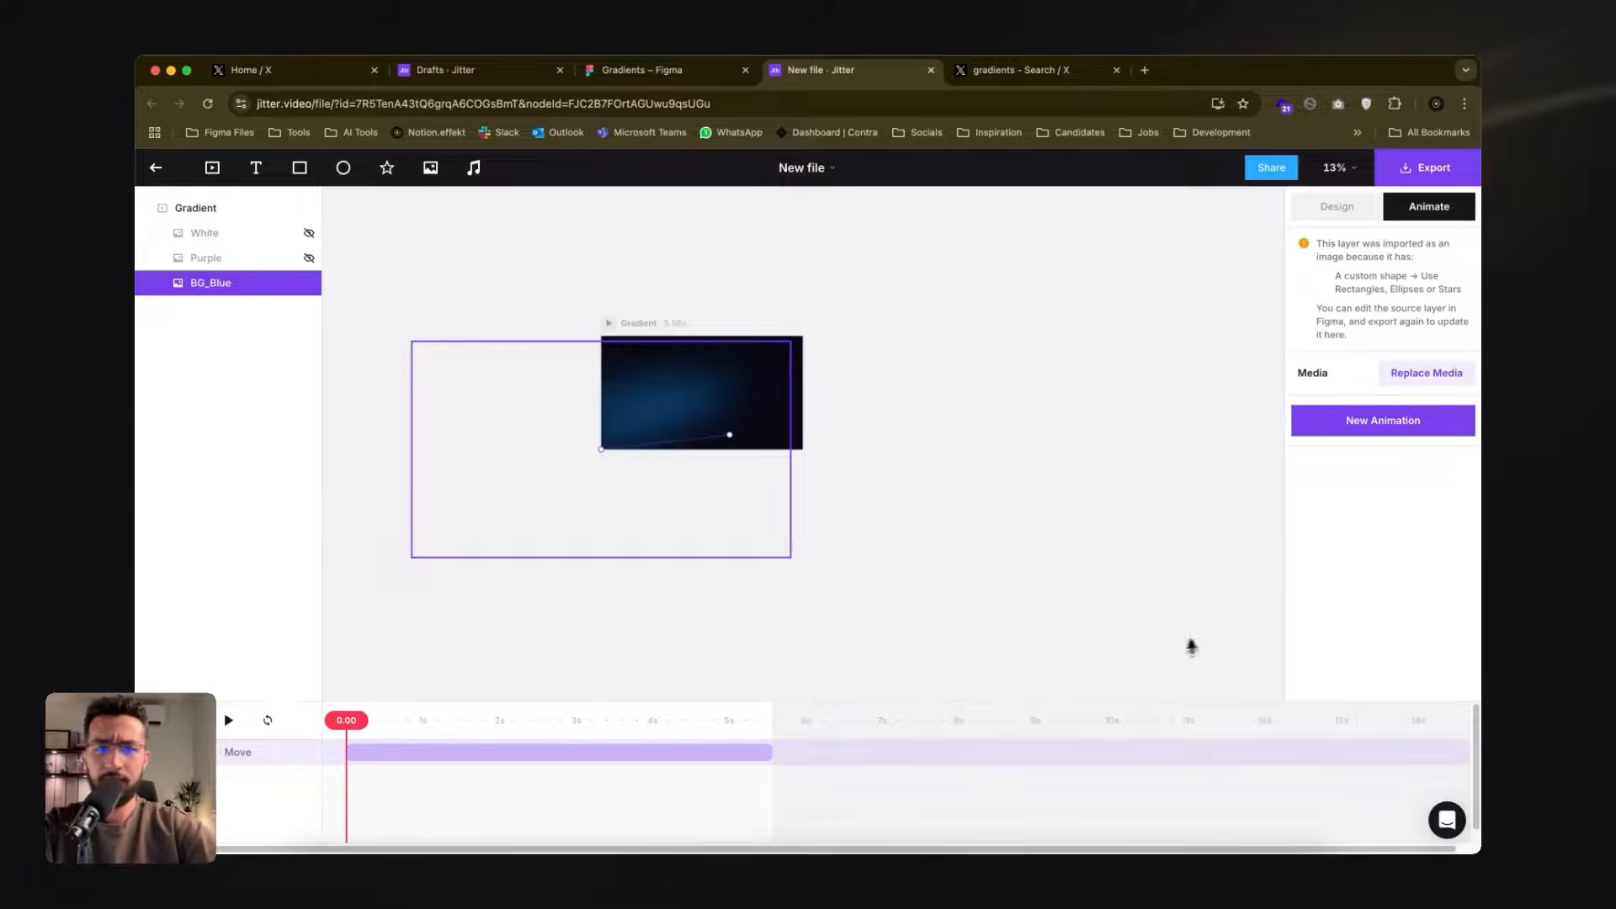
- Add a custom Opacity animation to BG_Blue with a target of 0% and align it with the end of the Move animation
click(1397, 425)
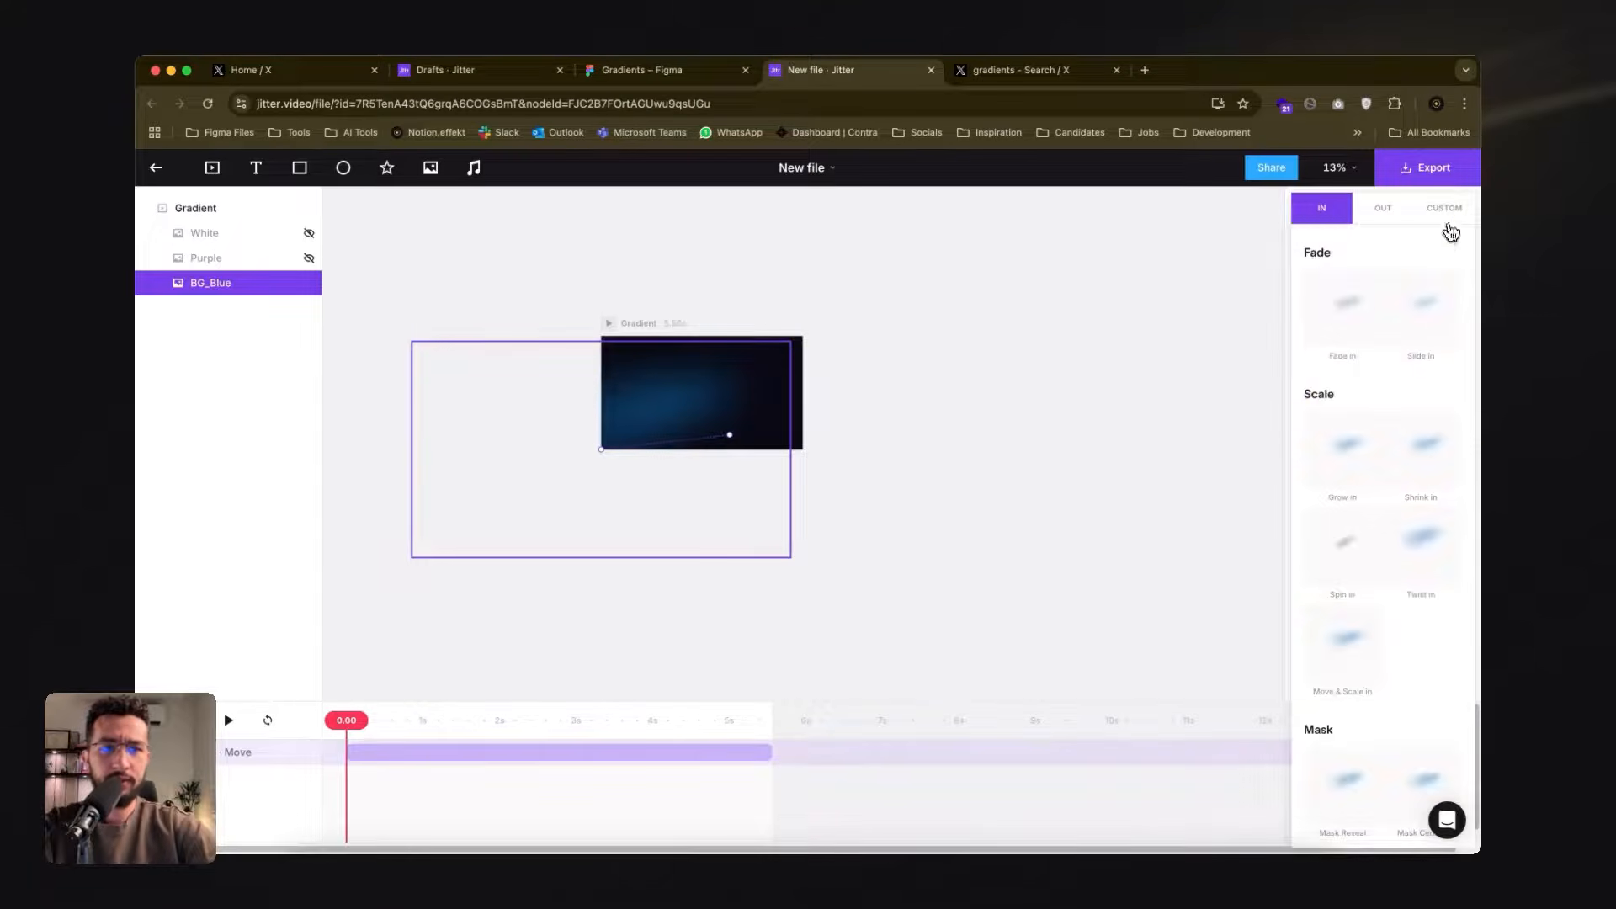
click(1443, 216)
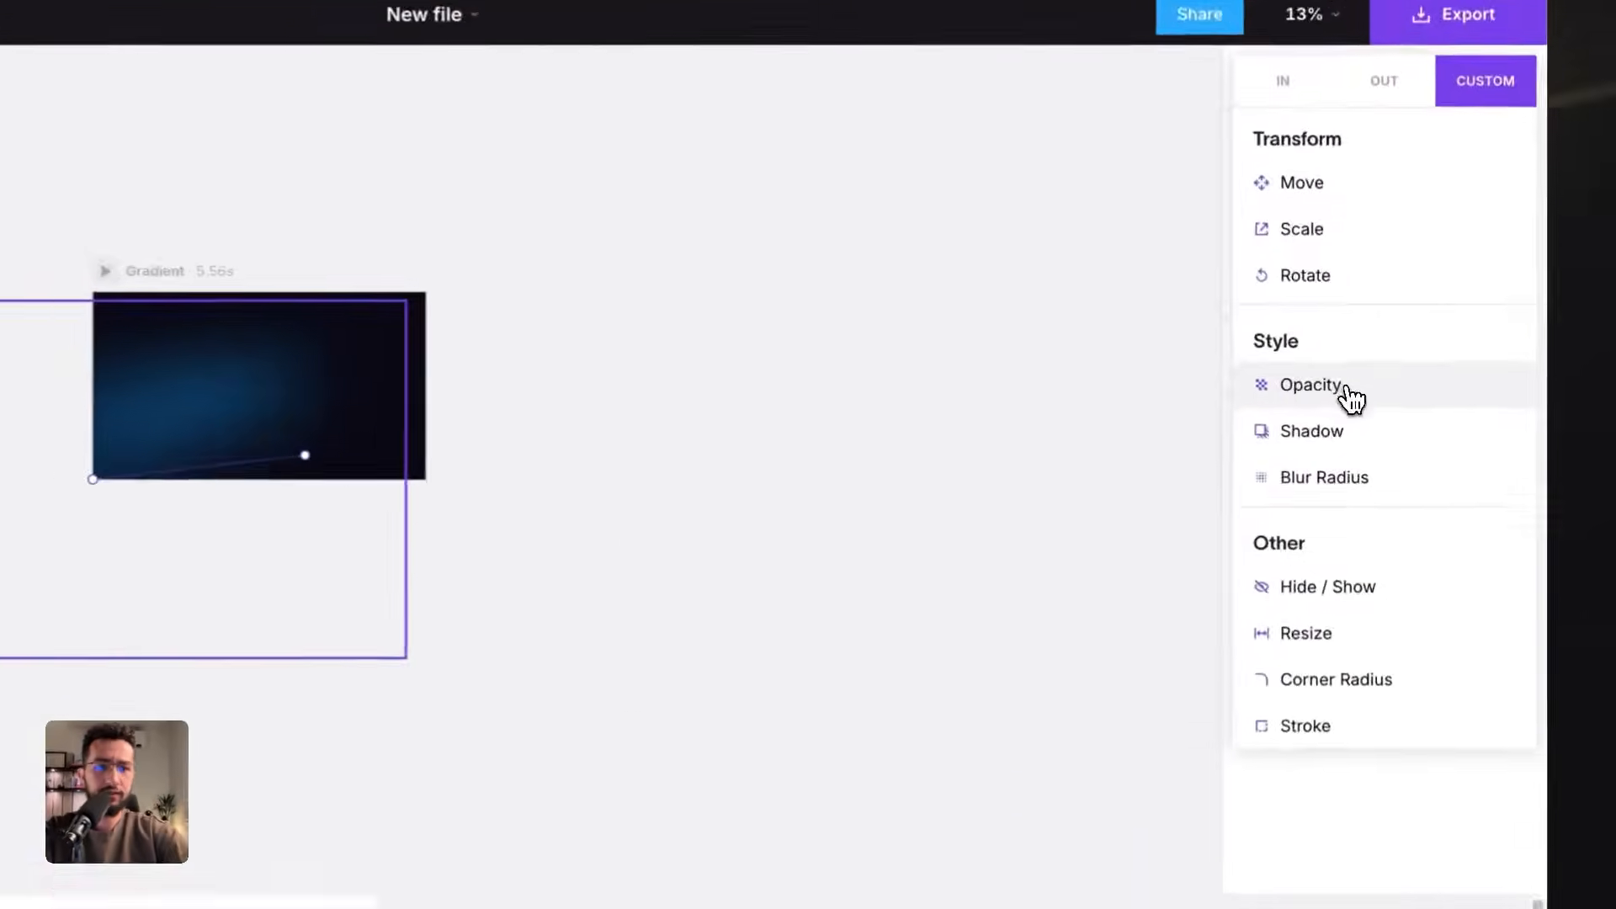
click(1338, 393)
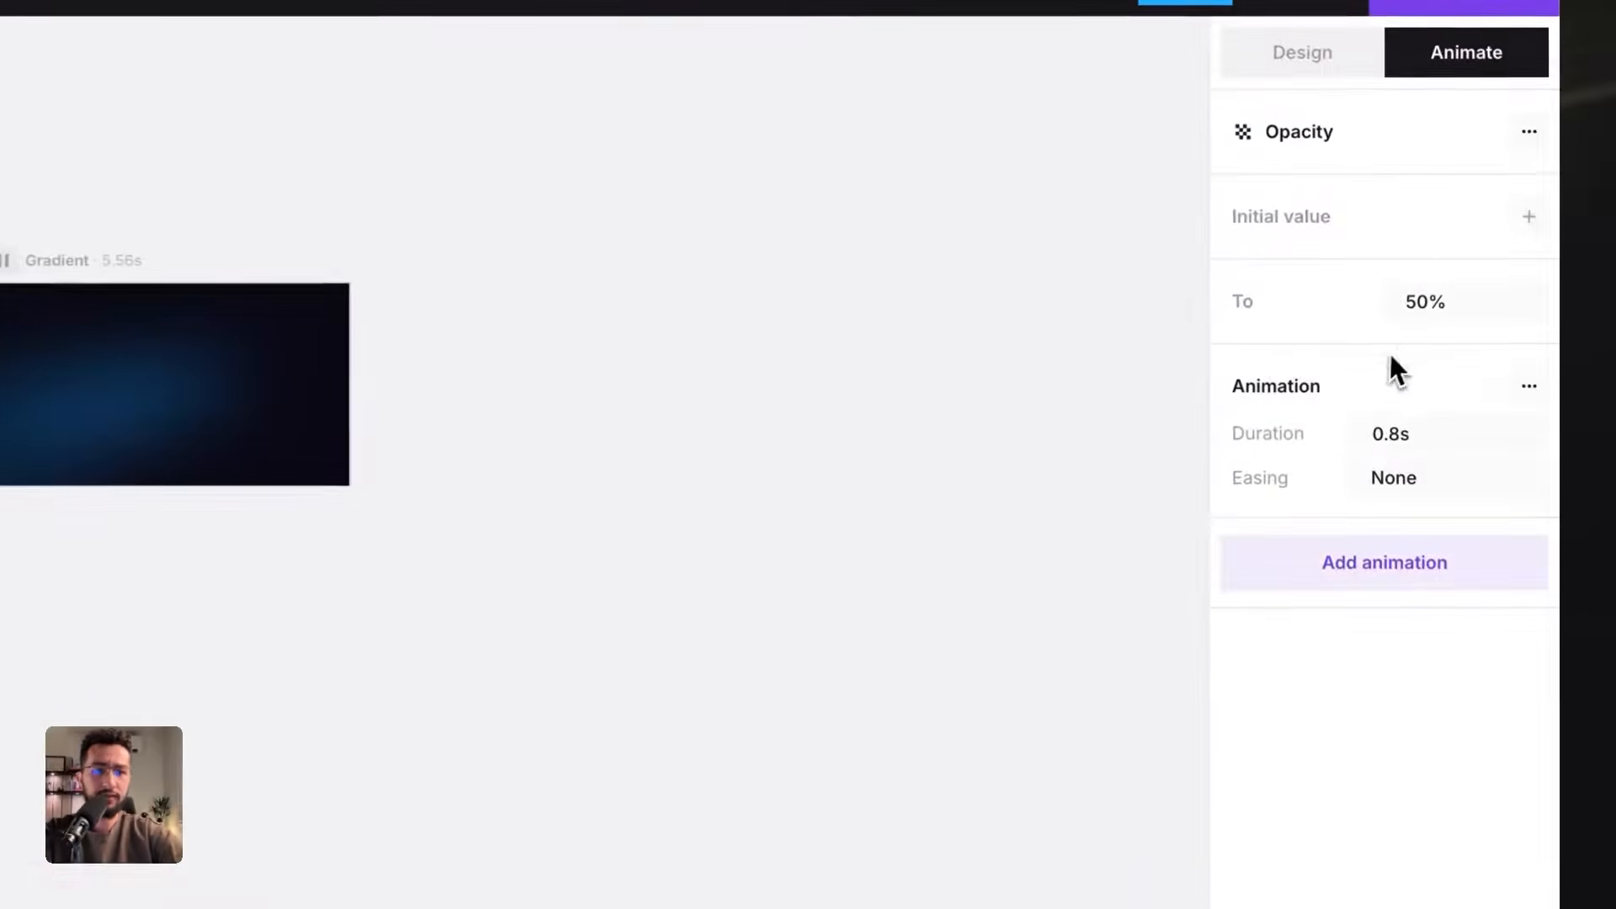
click(1435, 300)
text(0)
key(Return)
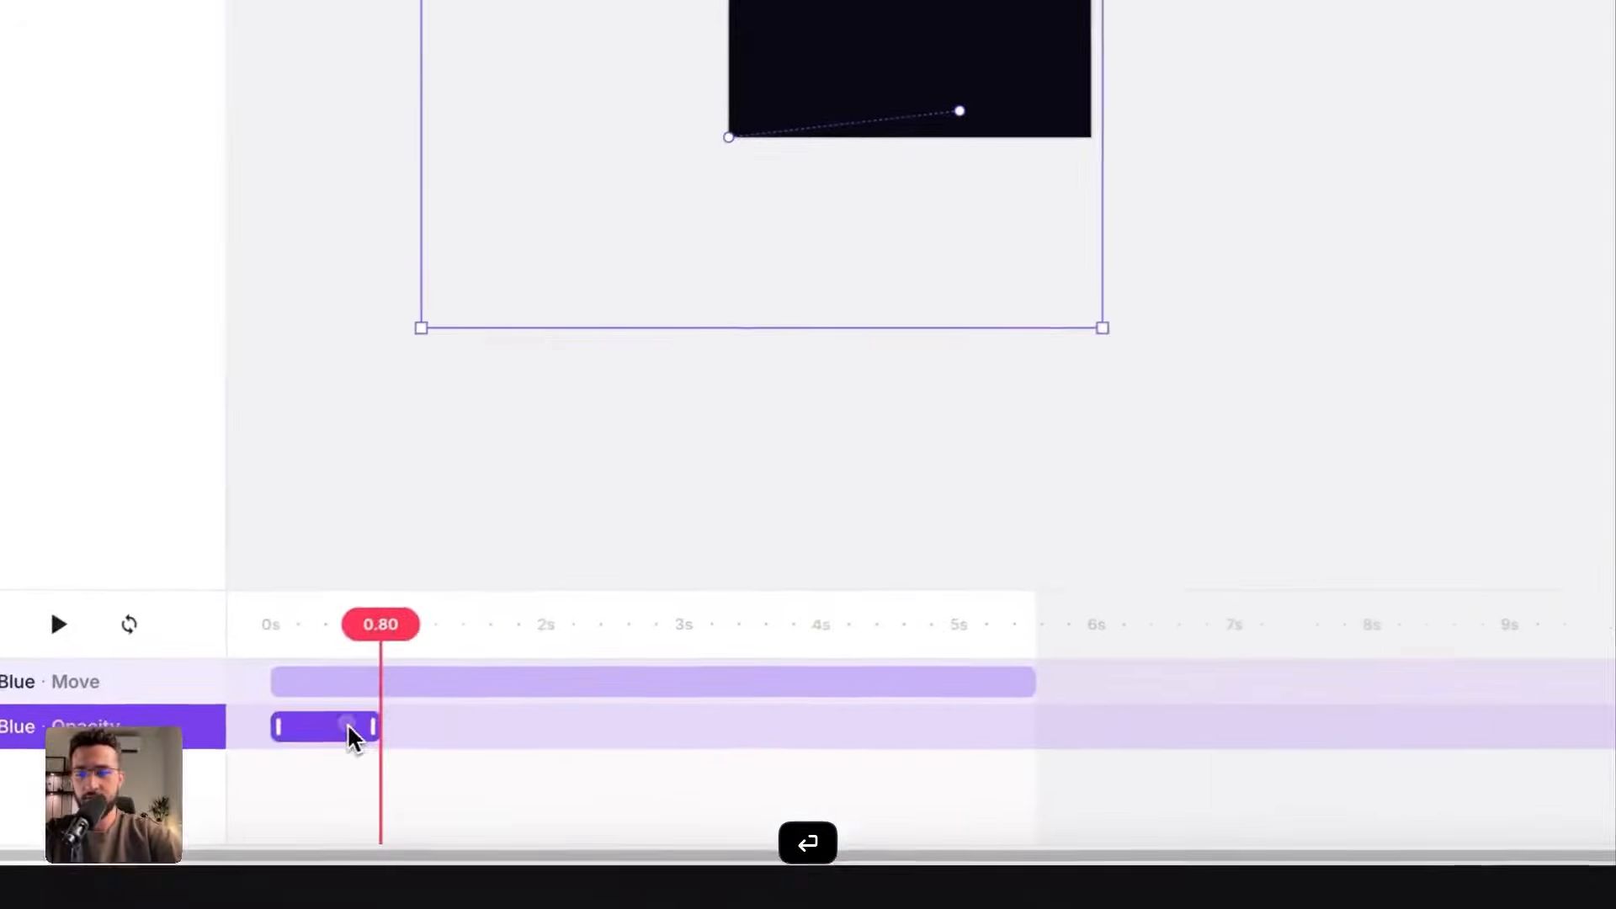
drag(349, 731, 1012, 729)
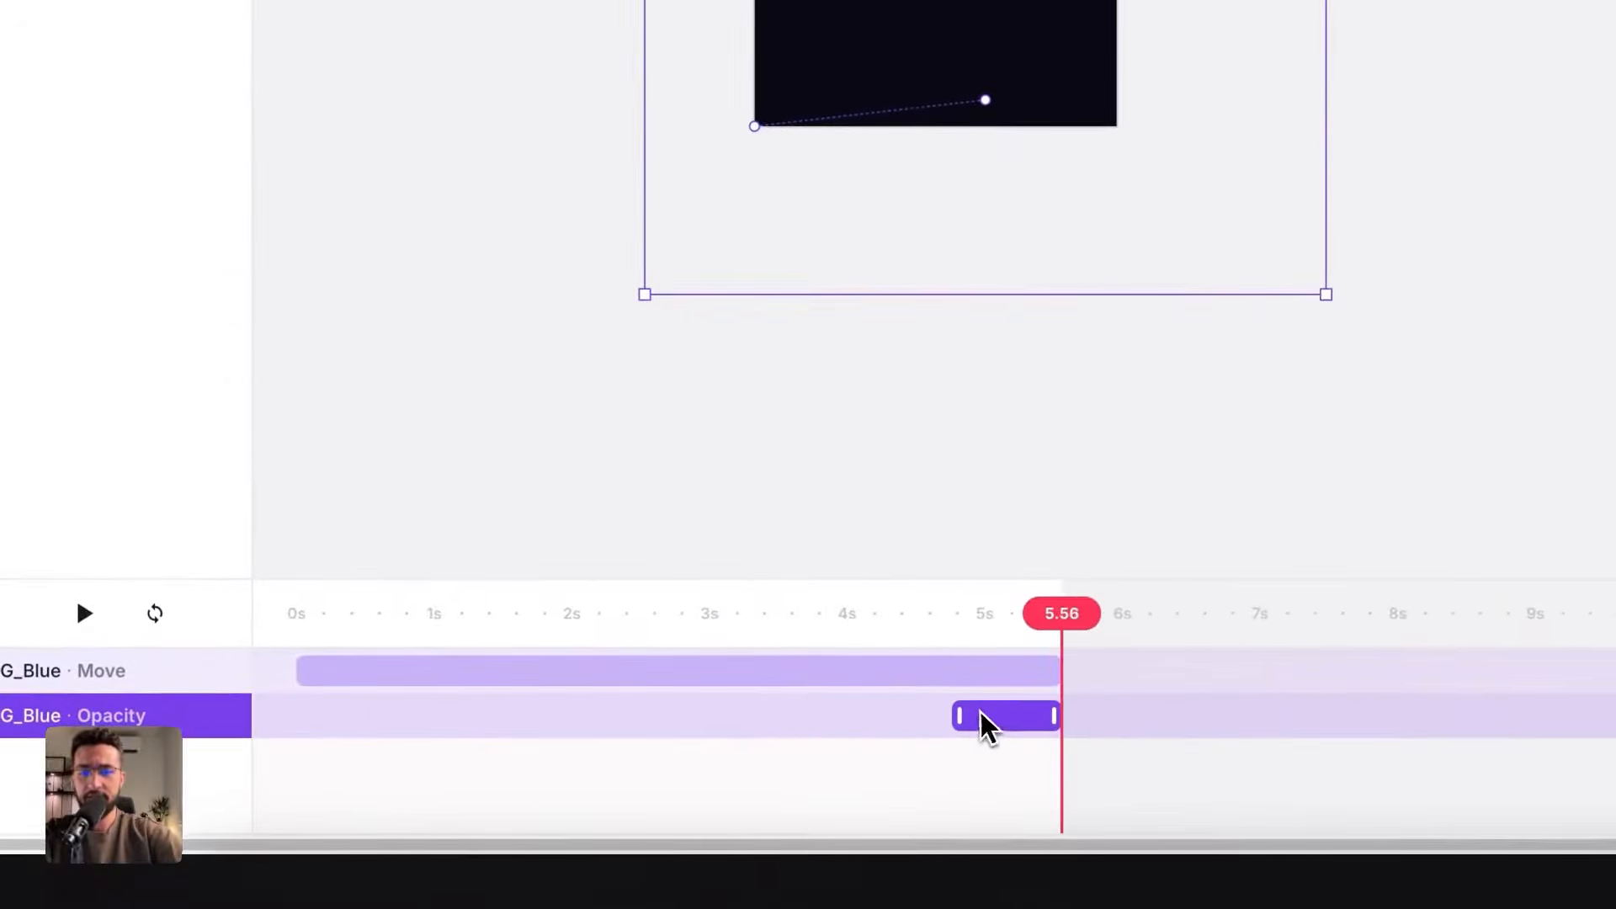
- Duplicate the Opacity animation, place the copy at the start of the timeline and set its target to 100%
key(super+d)
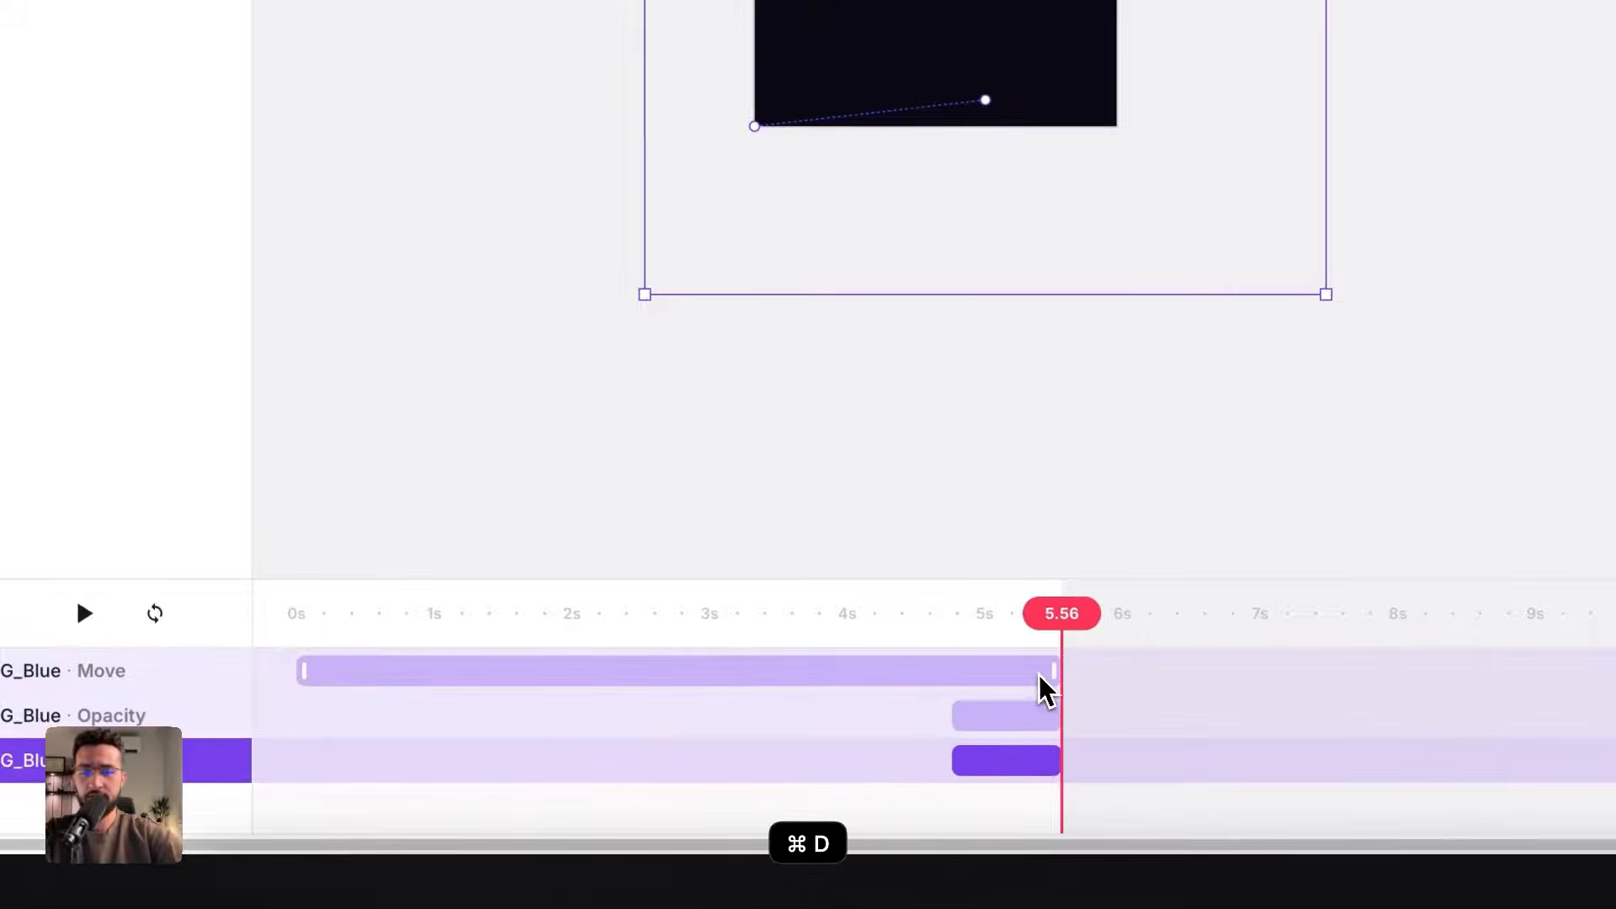
drag(1023, 760, 343, 719)
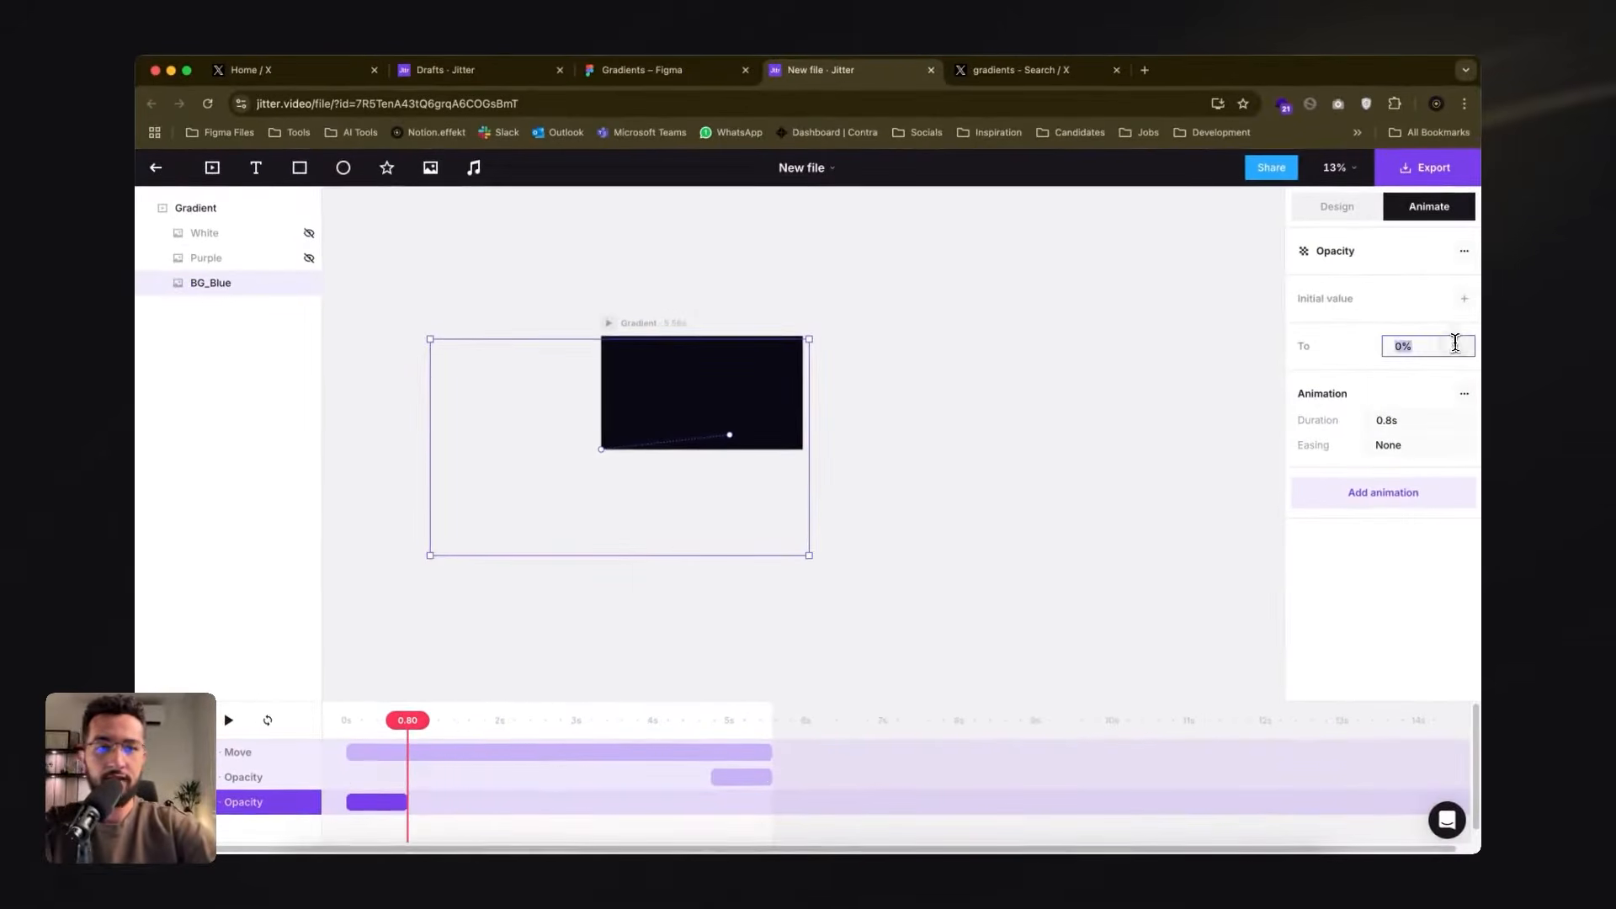
text(100)
key(Return)
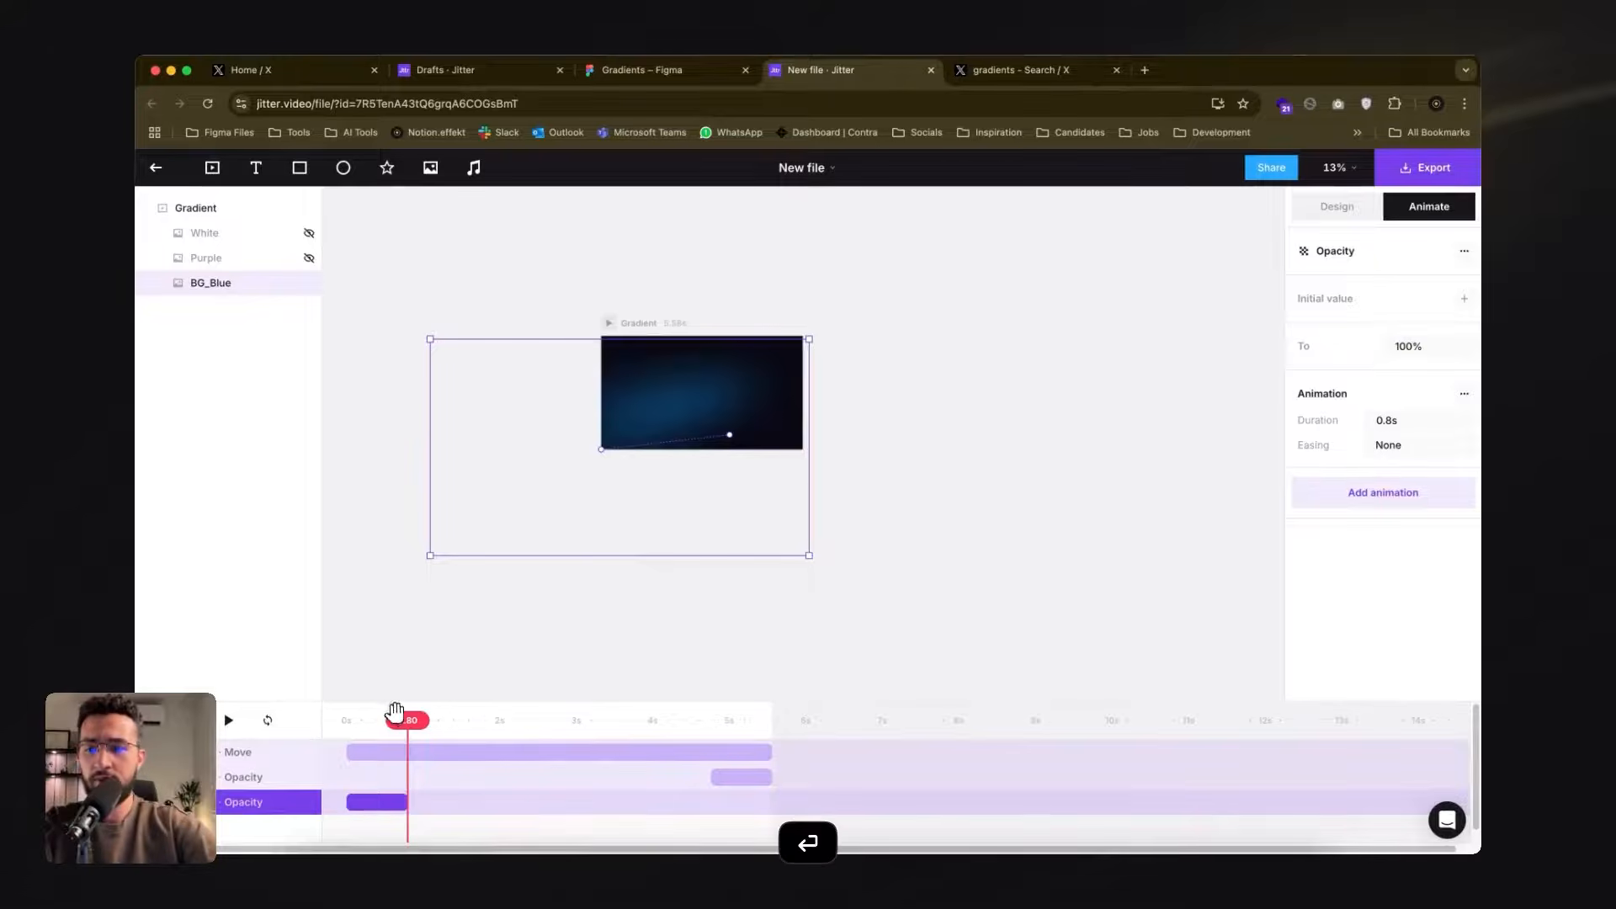
key(space)
key(space)
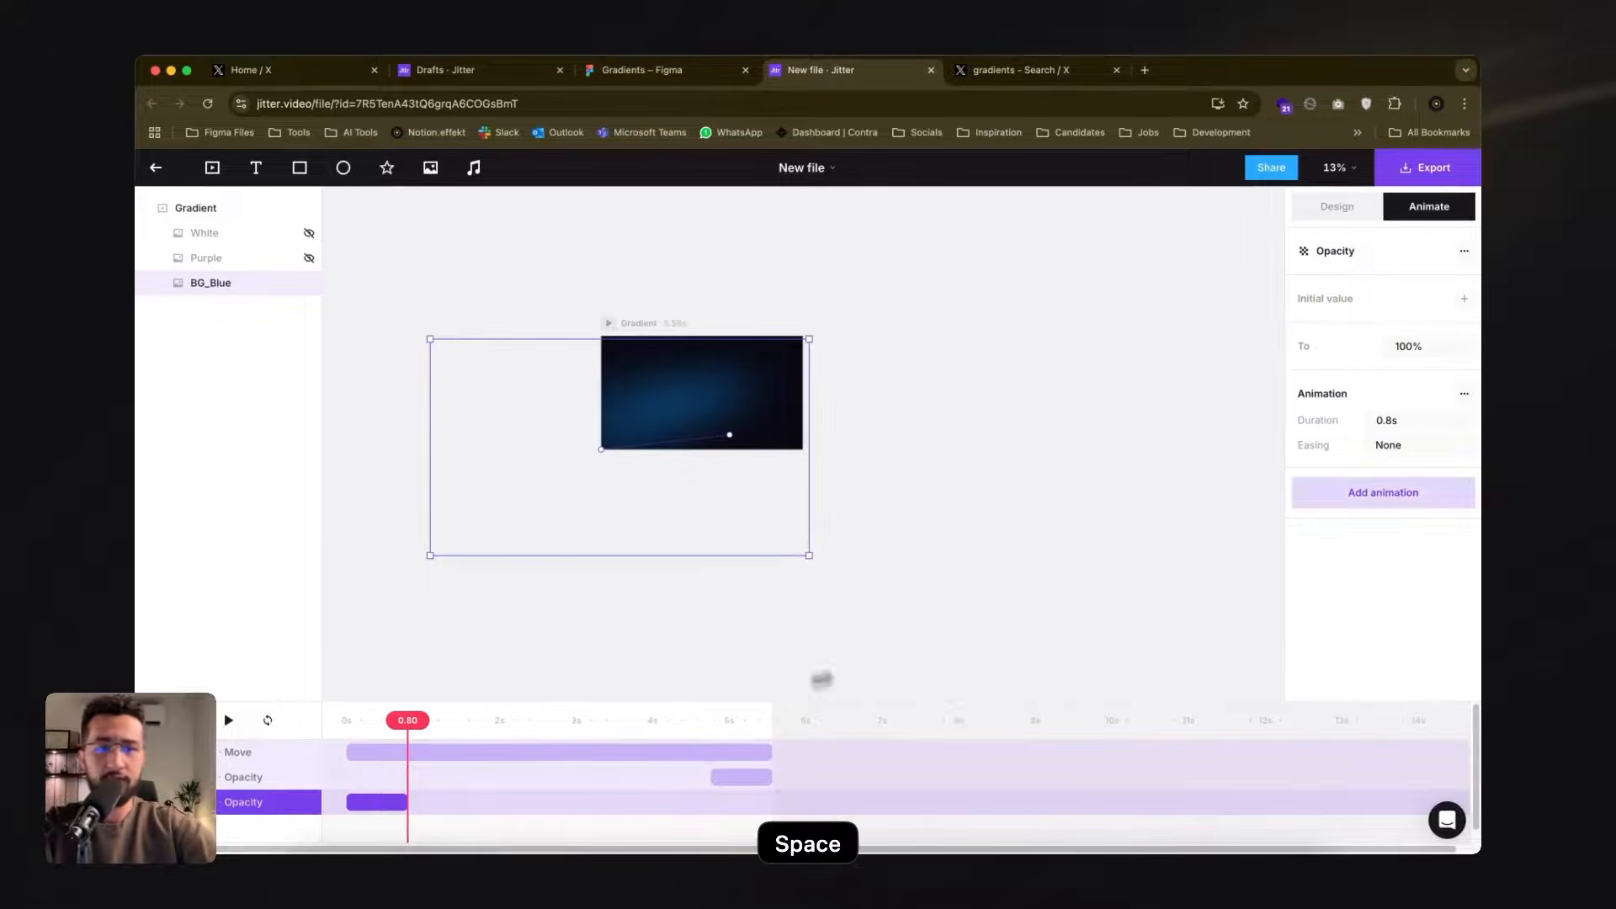
- Give the opening Opacity animation an initial value of 0% and preview the fade-in
click(1465, 298)
click(1411, 327)
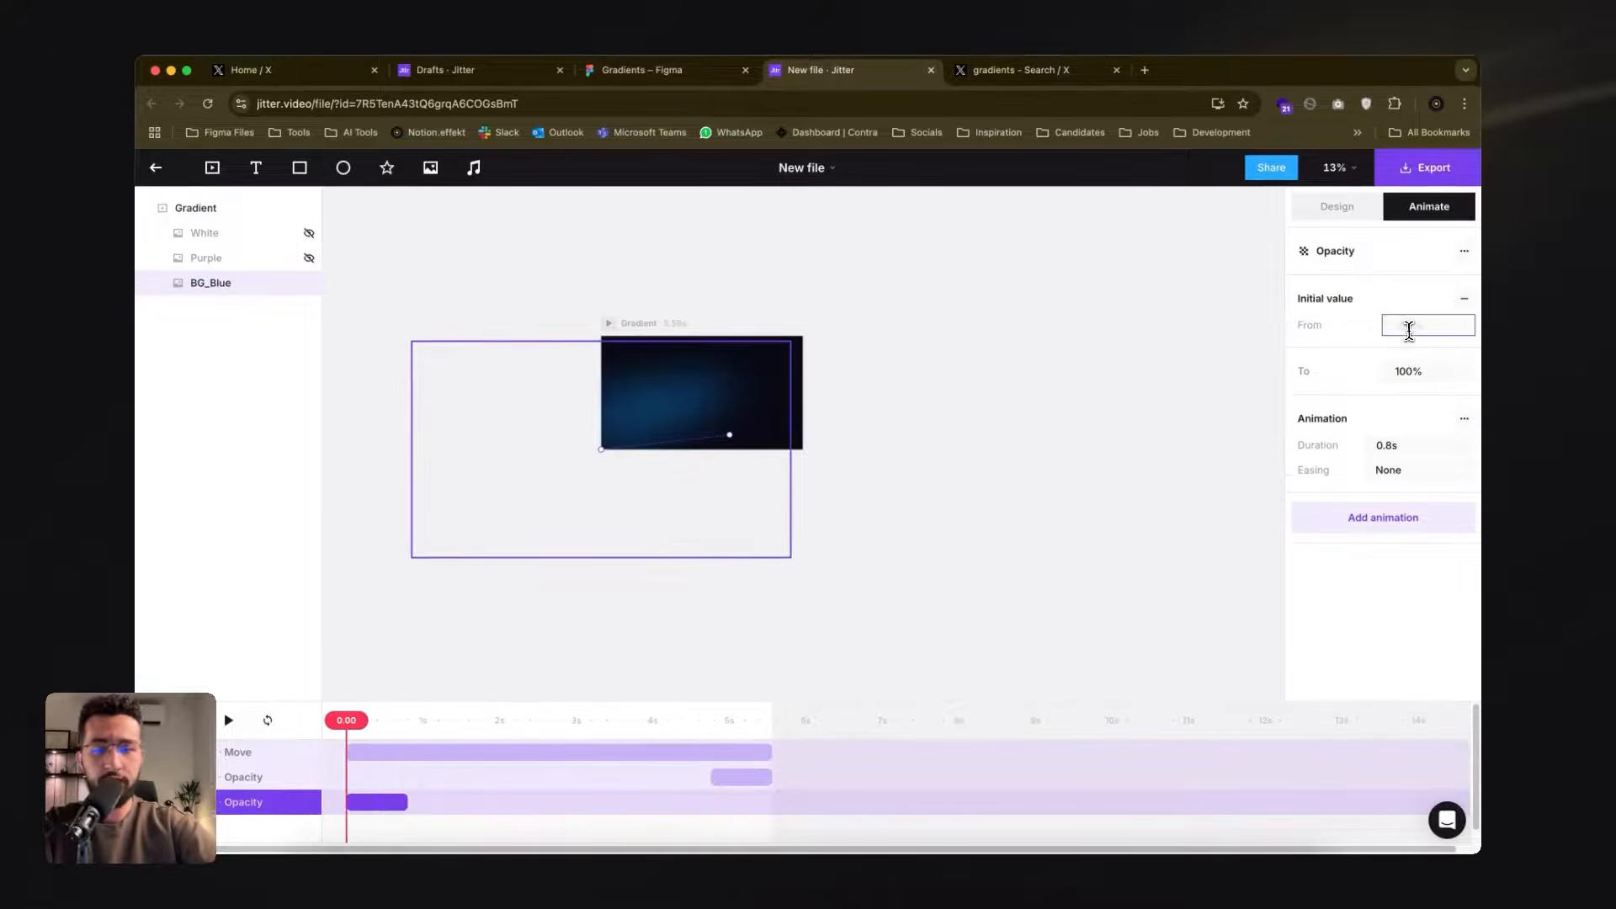
text(0)
key(Return)
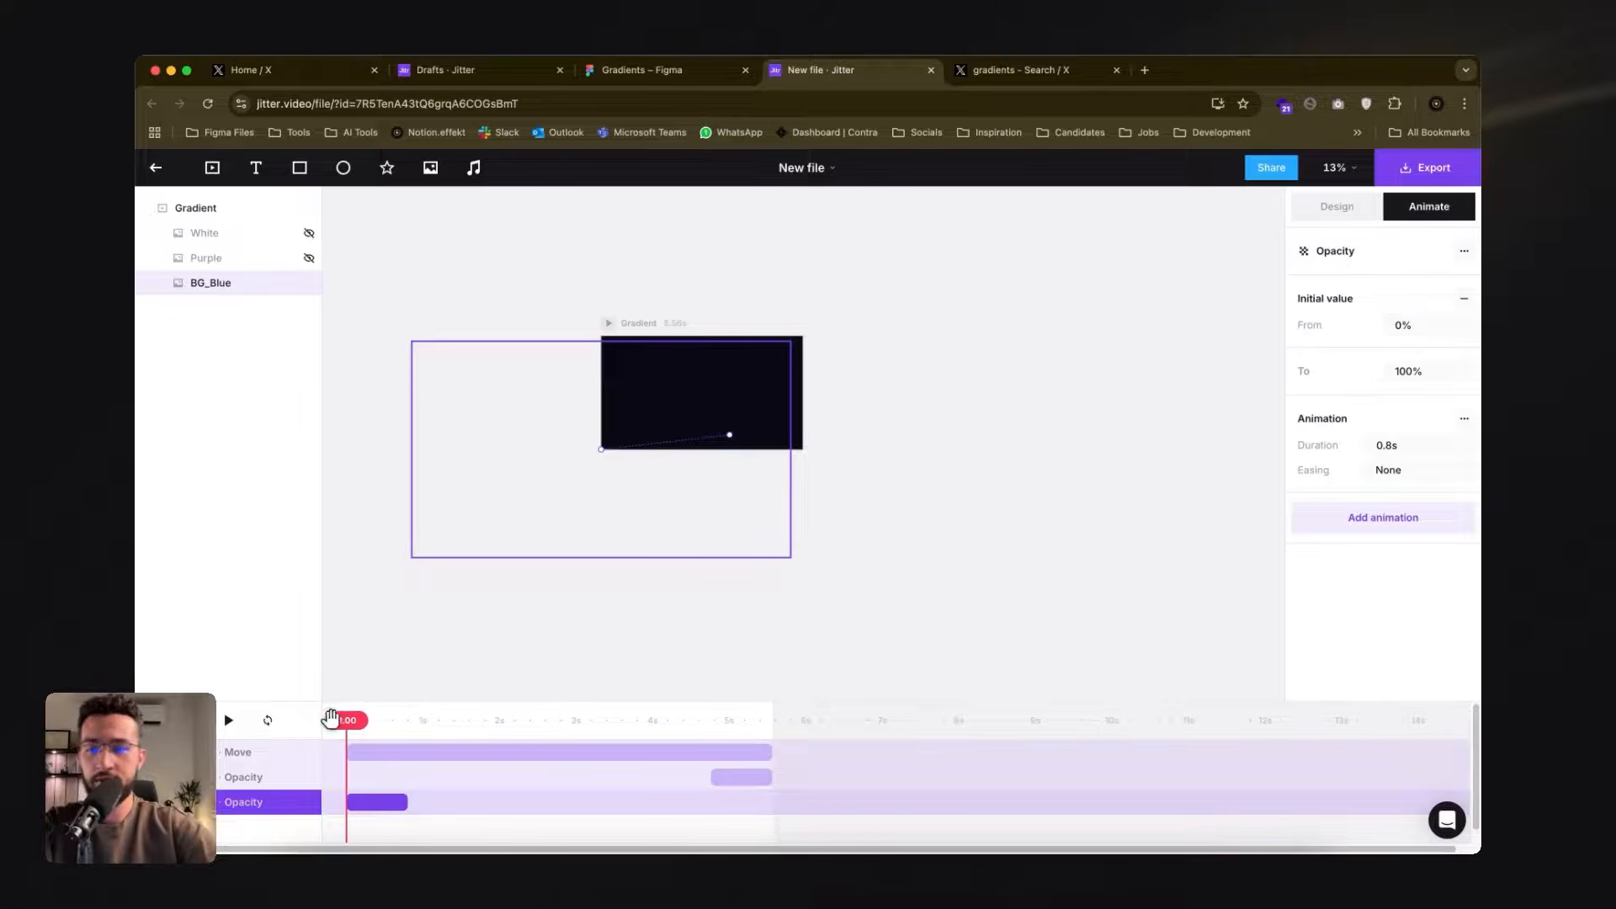
key(space)
click(323, 731)
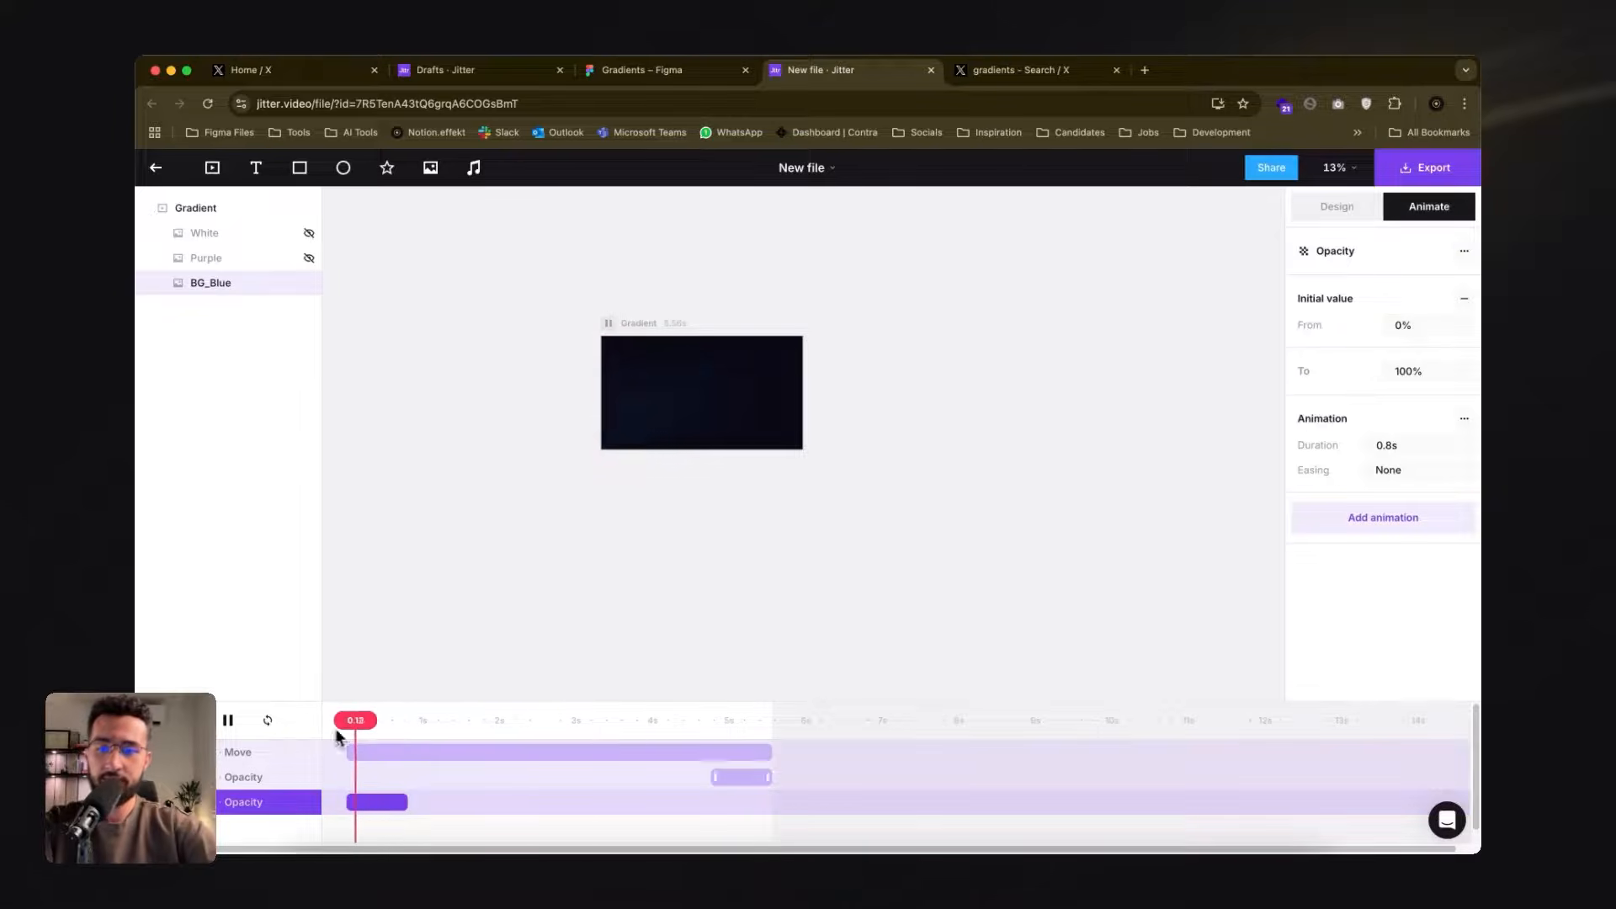
click(505, 787)
key(space)
click(377, 731)
click(348, 729)
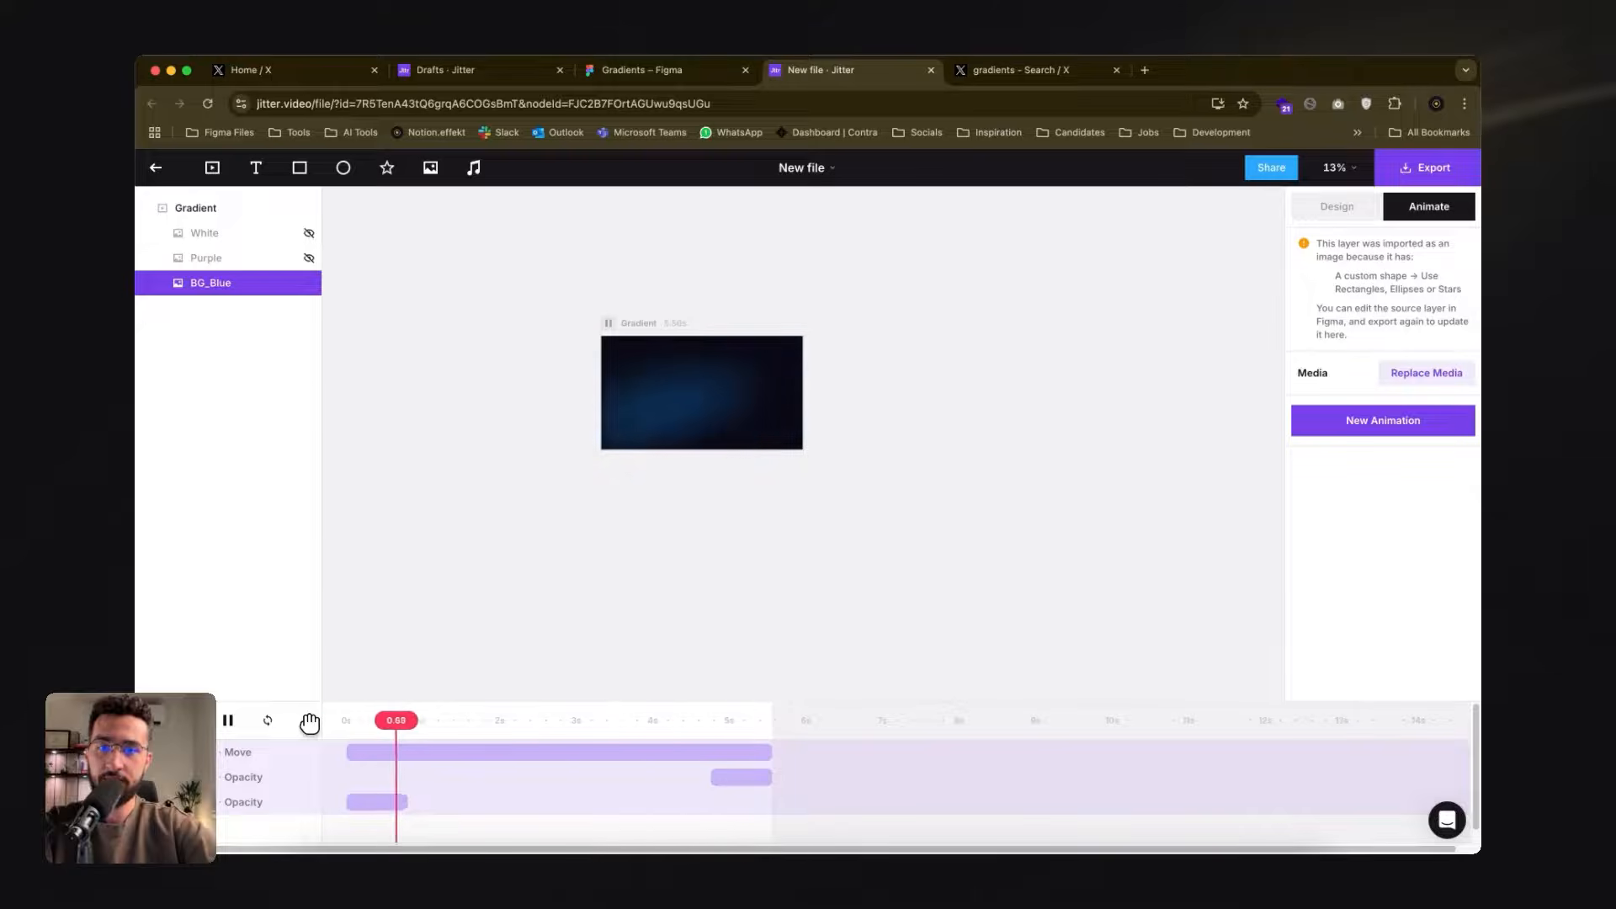
key(space)
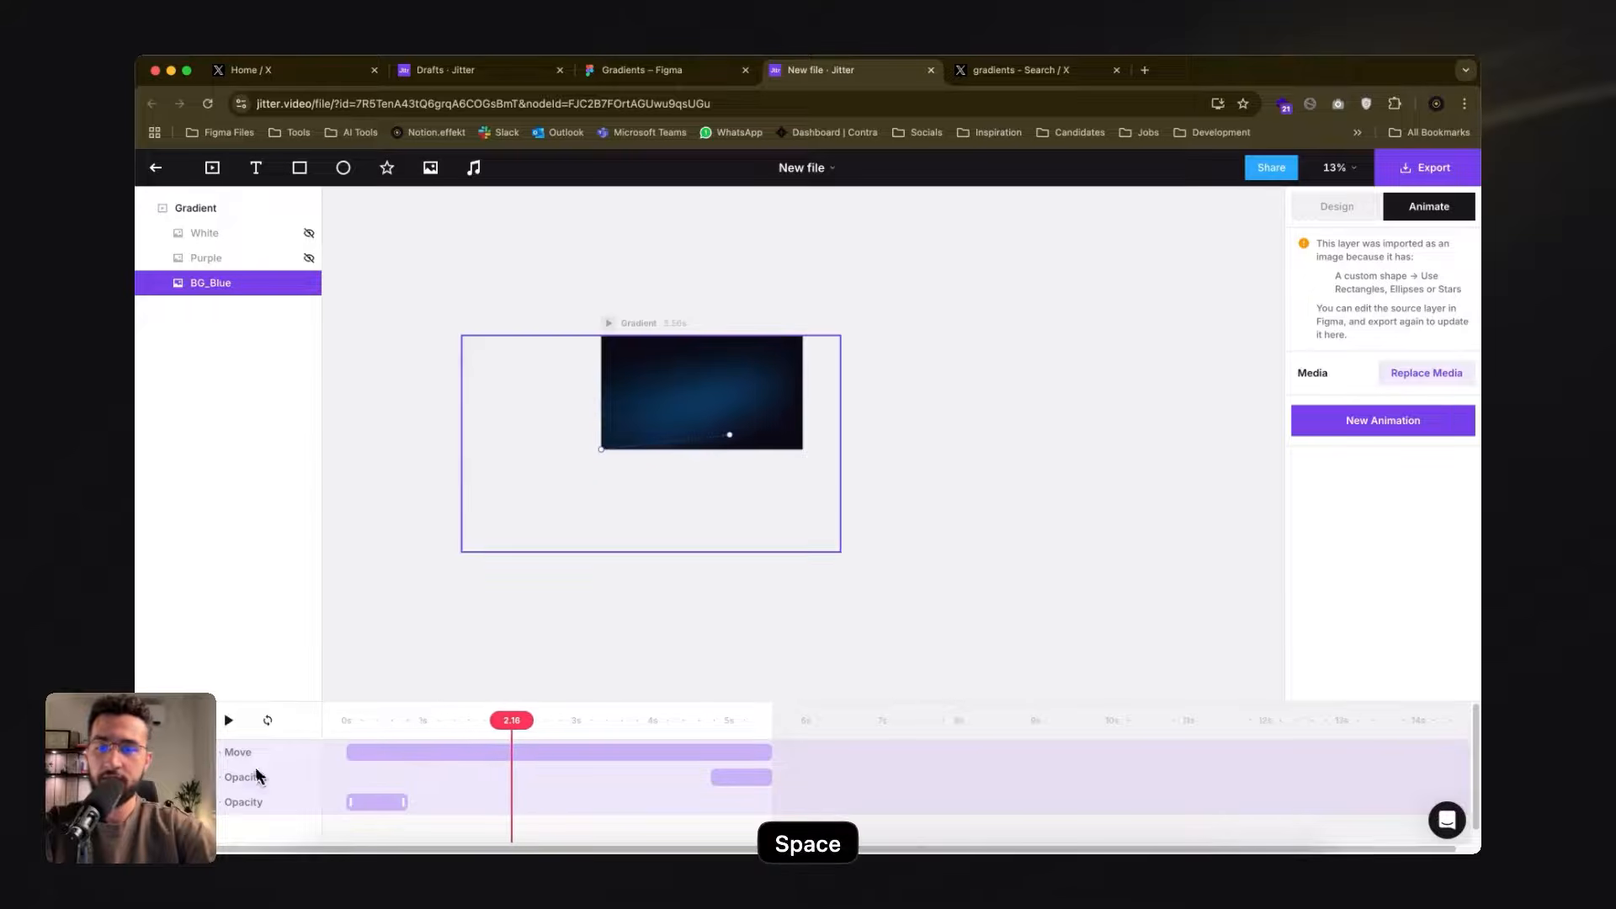
- Lengthen the opening Opacity animation of BG_Blue to 1.46 s and play it from the start
drag(399, 808, 453, 800)
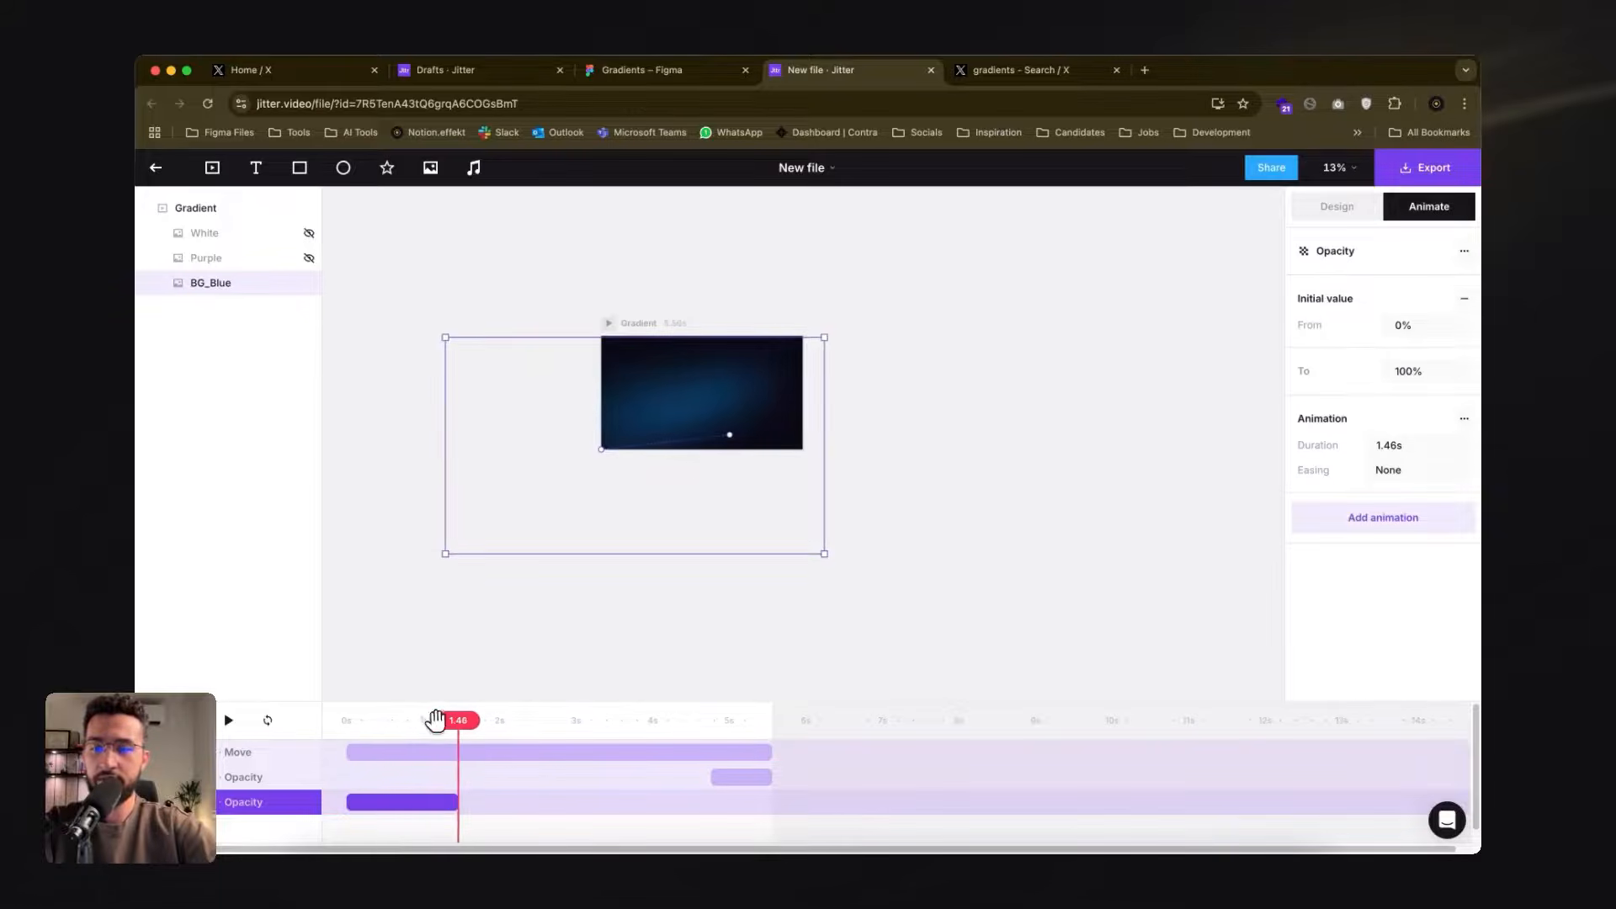
drag(435, 720, 344, 721)
key(space)
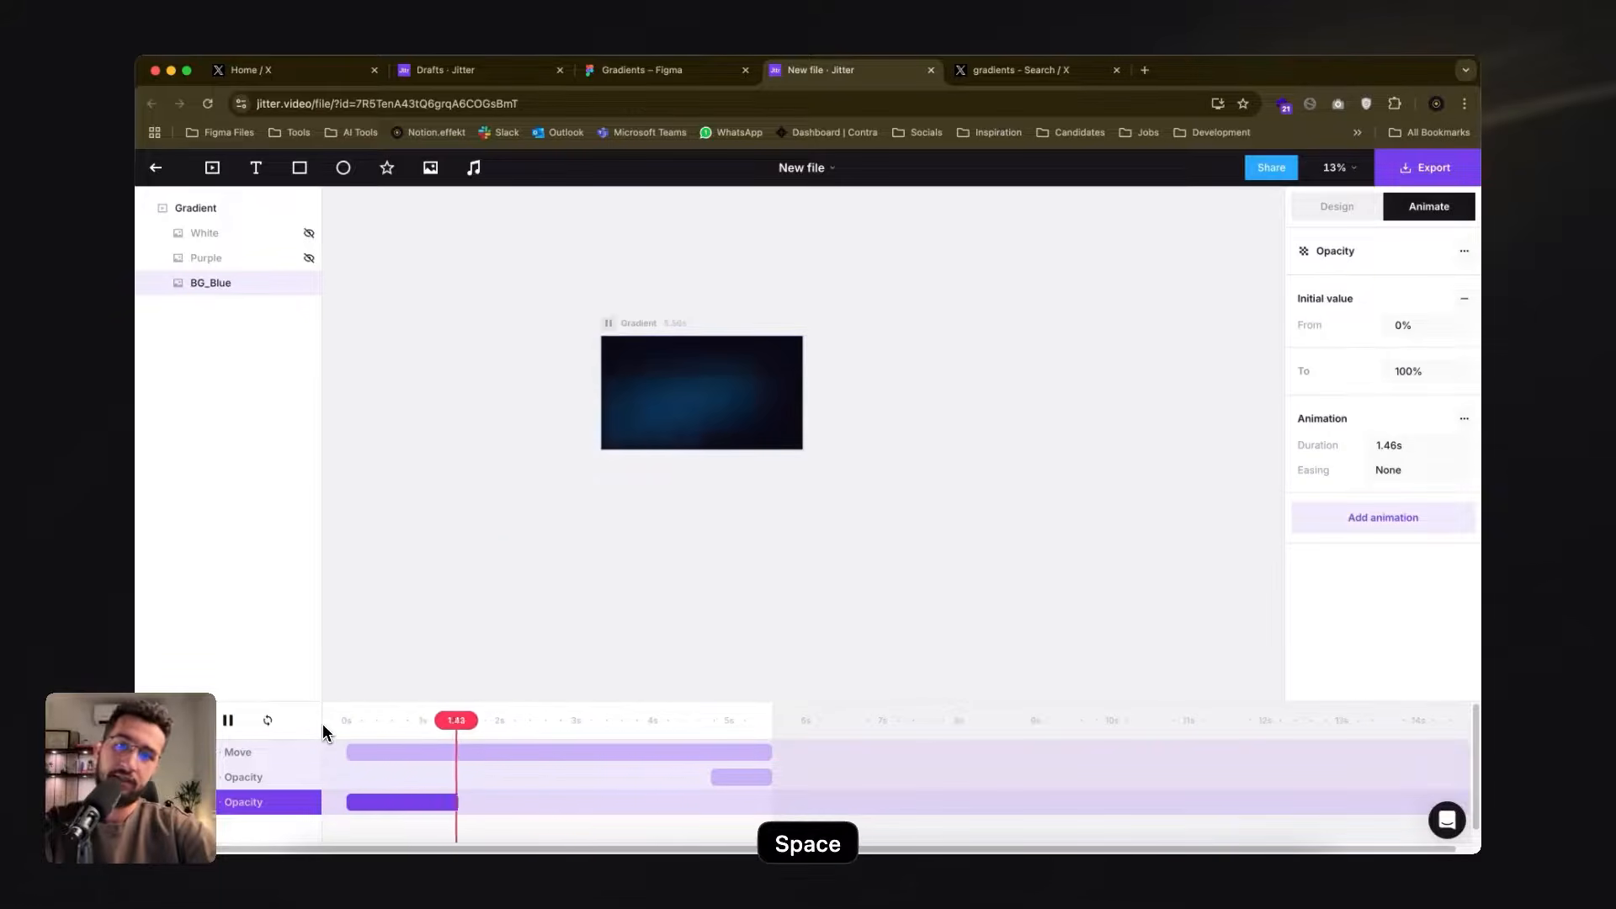
- Play back the BG_Blue fade animation and return the playhead to the start of the timeline
click(467, 772)
key(space)
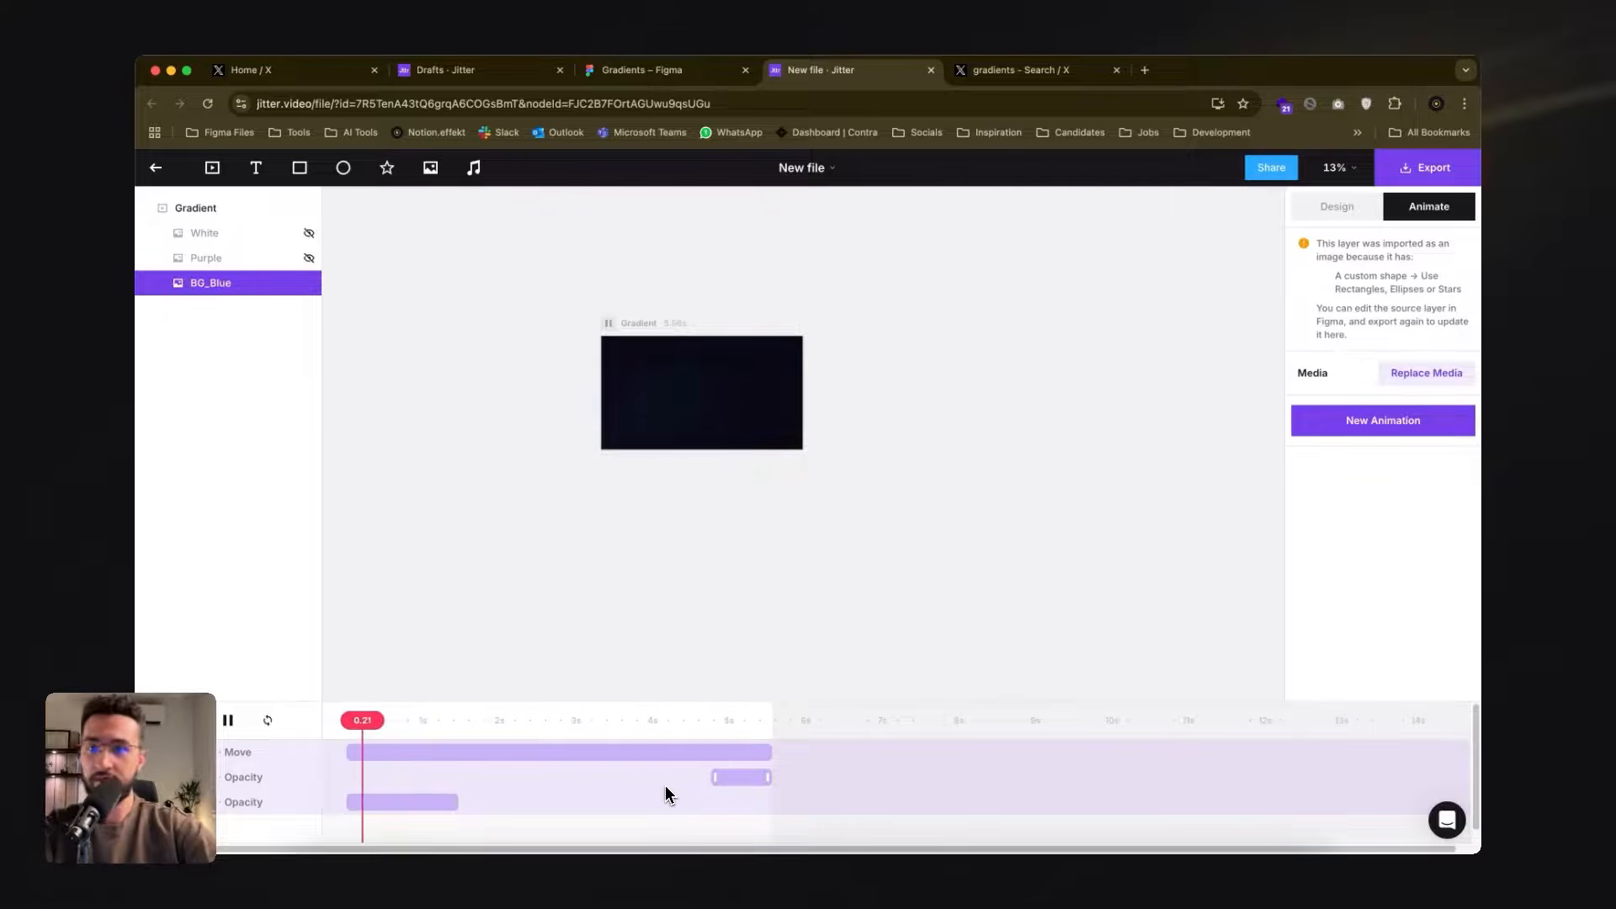
key(space)
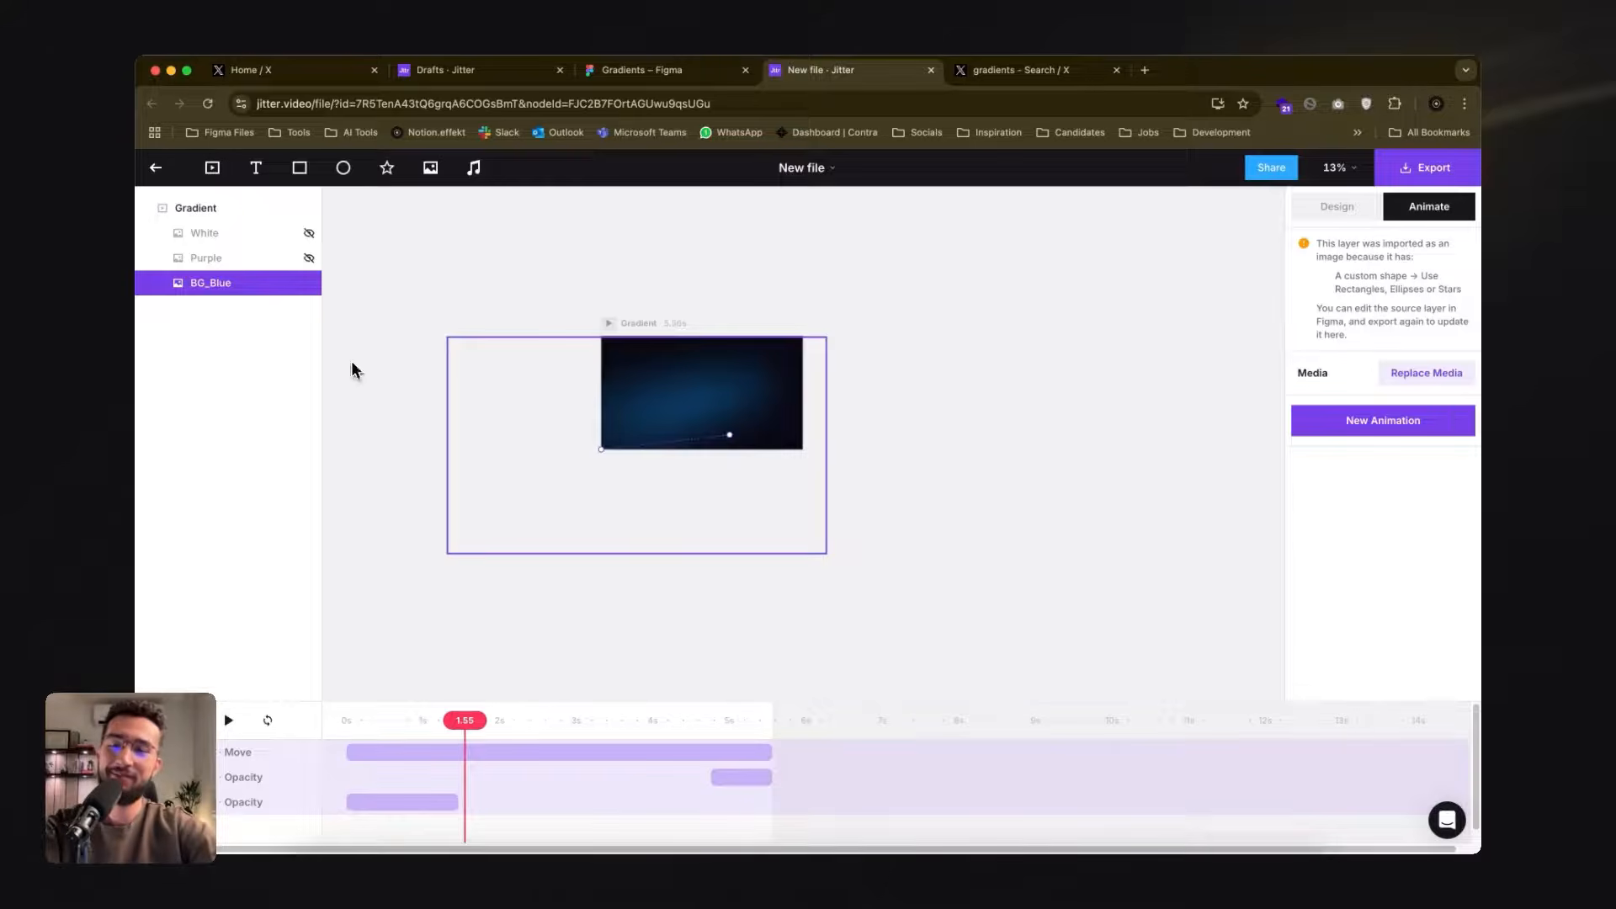
click(264, 718)
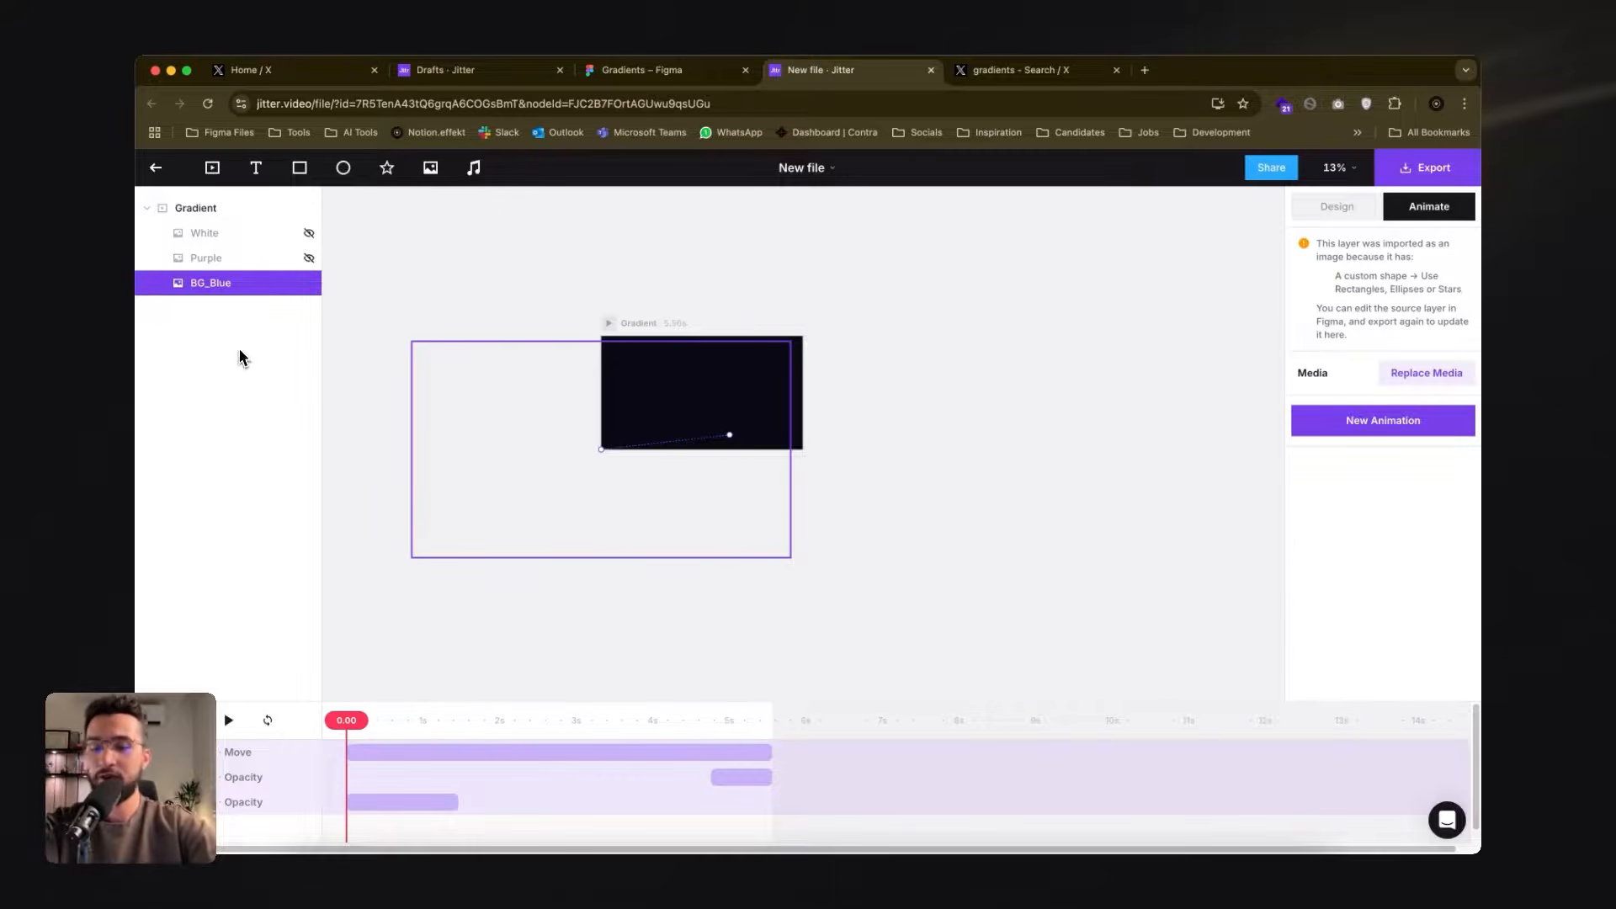
- Duplicate the BG_Blue layer and rename the copy DuplicatedBlue
key(super+d)
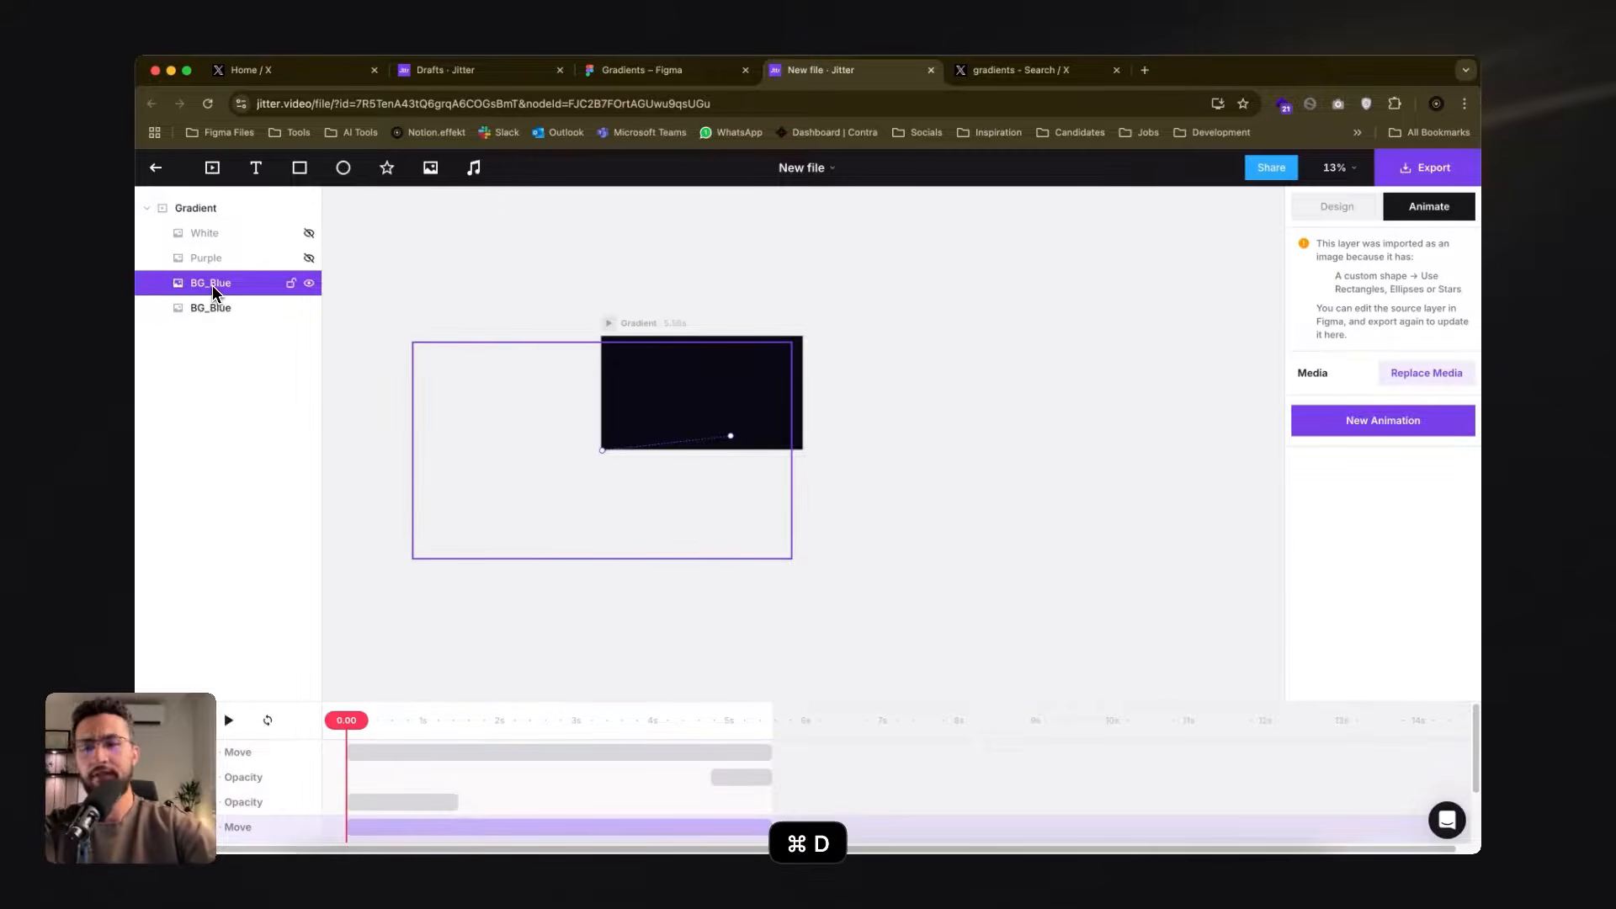
key(super+r)
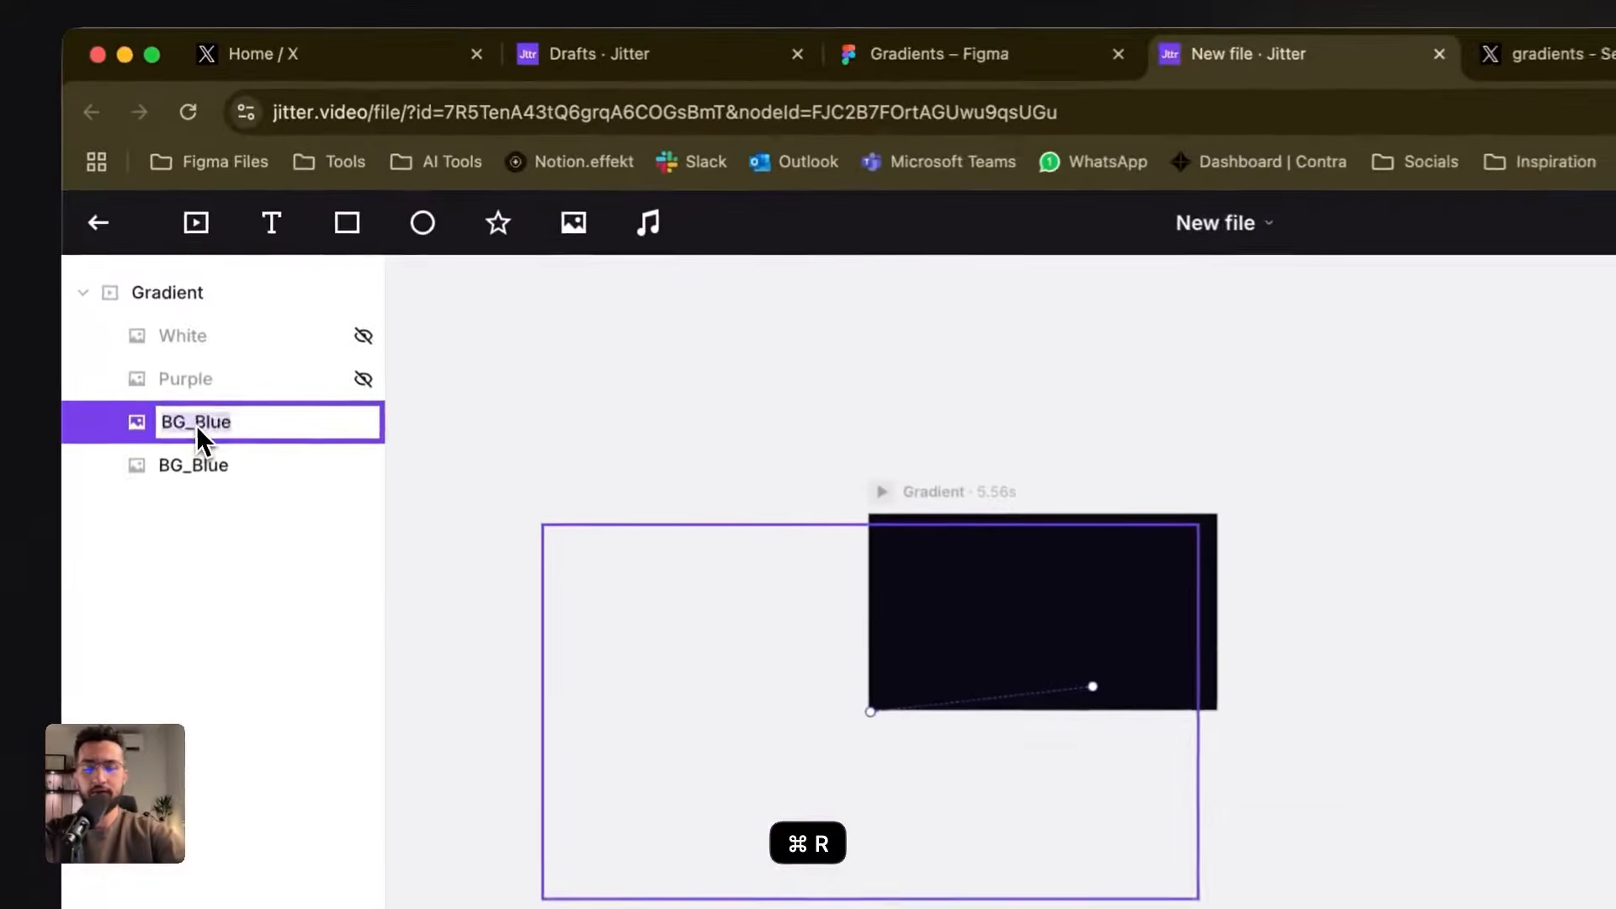
text(DuplicatedBl)
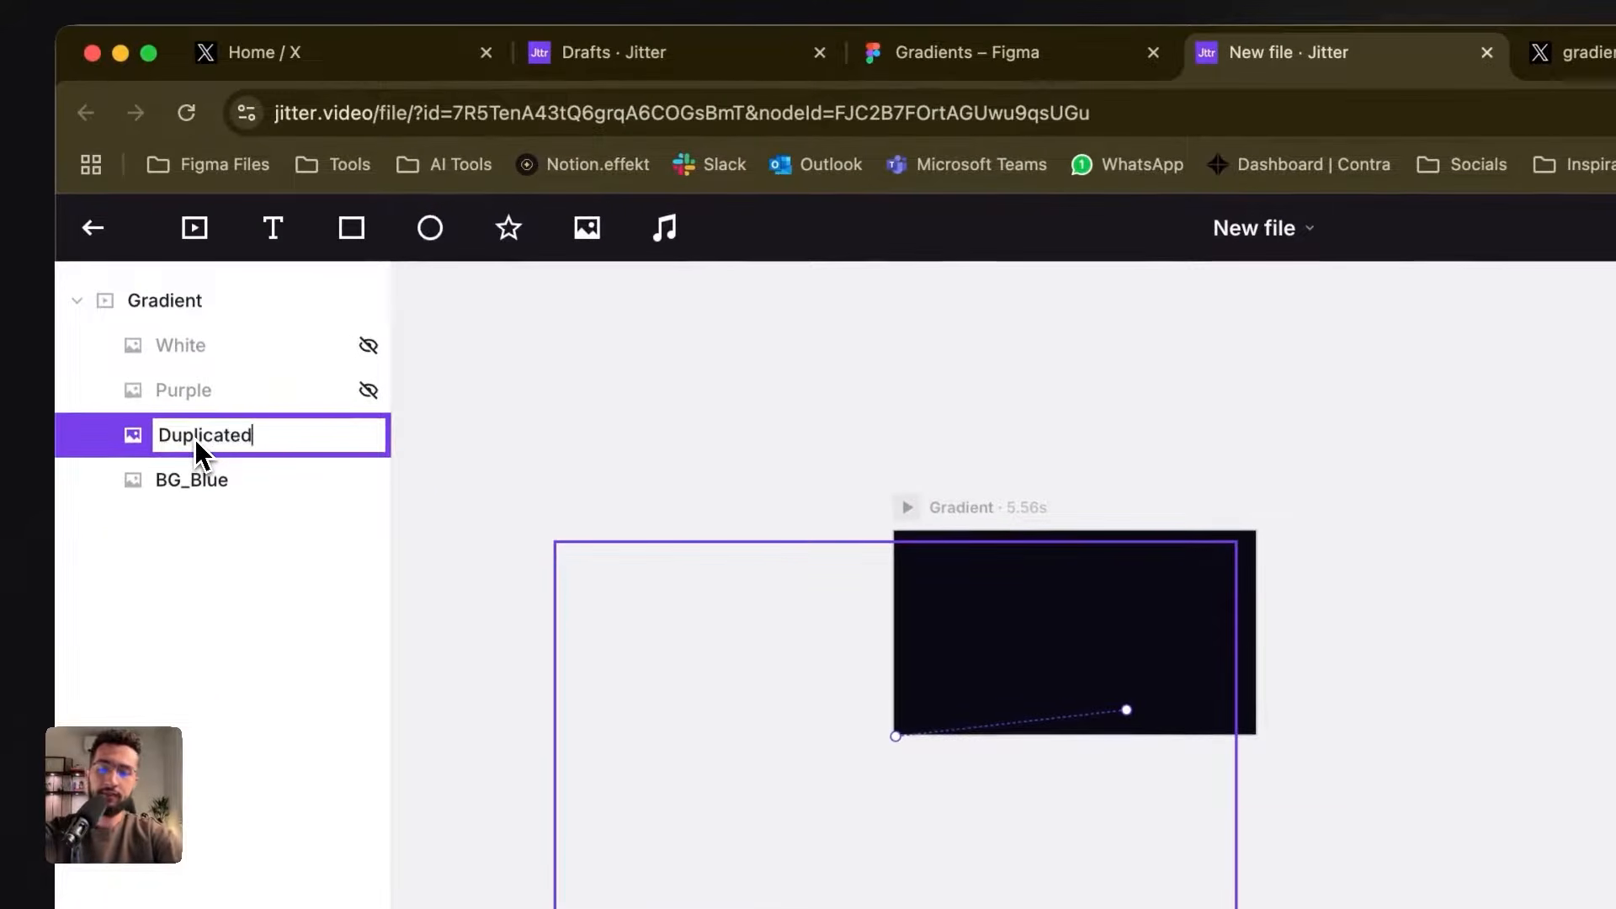
text(ue)
key(Return)
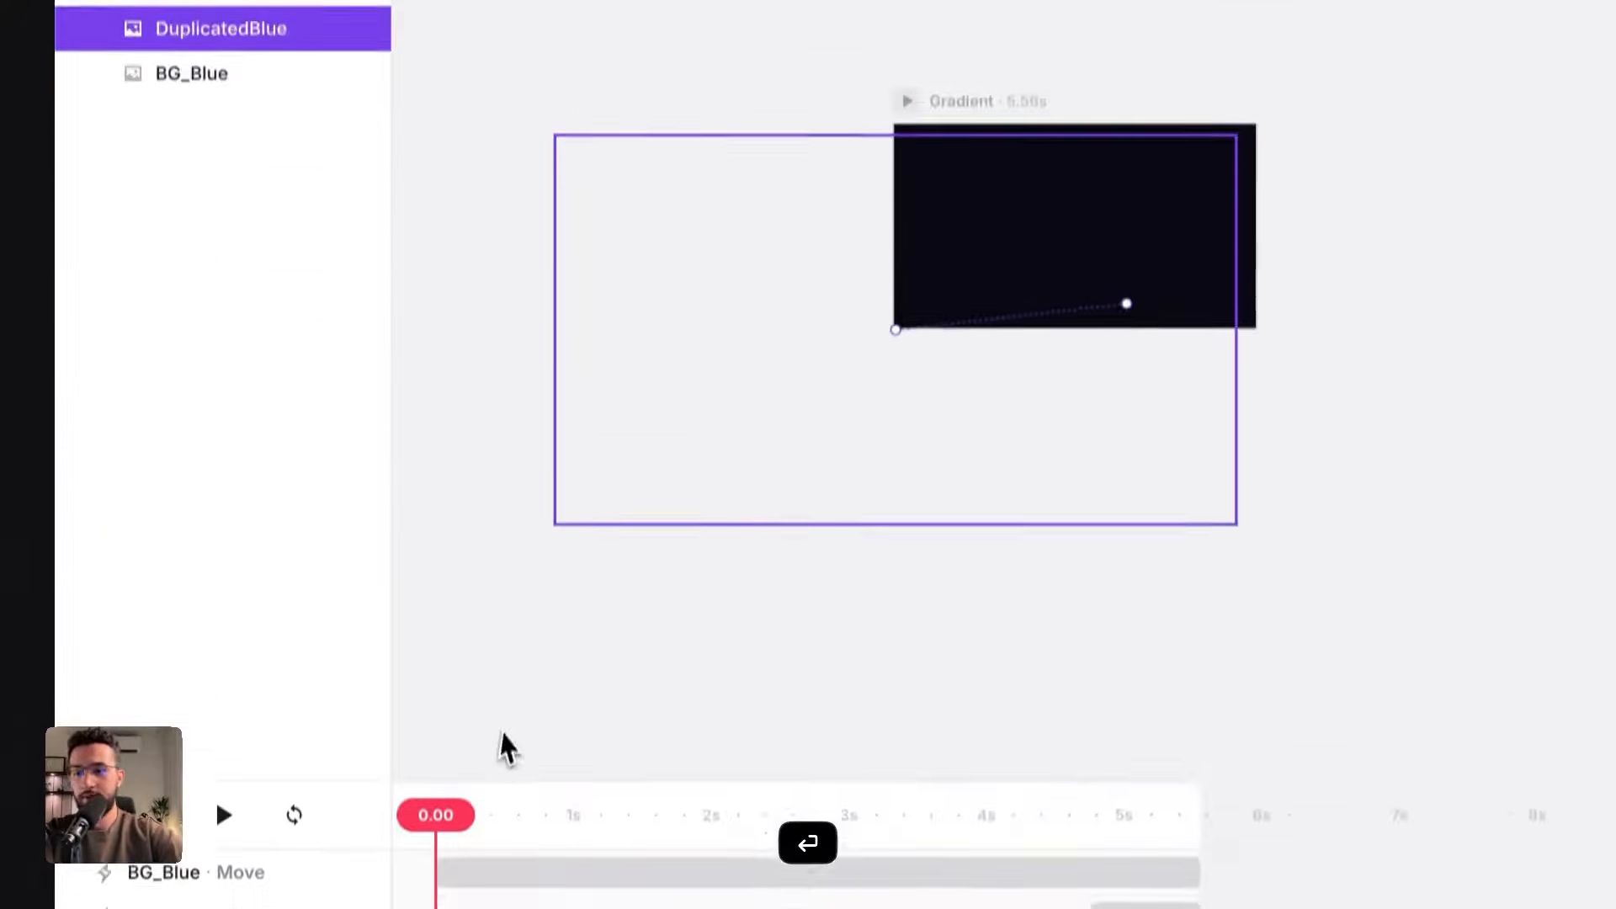
- Delete the Move animation and both Opacity animations of the DuplicatedBlue layer
click(552, 896)
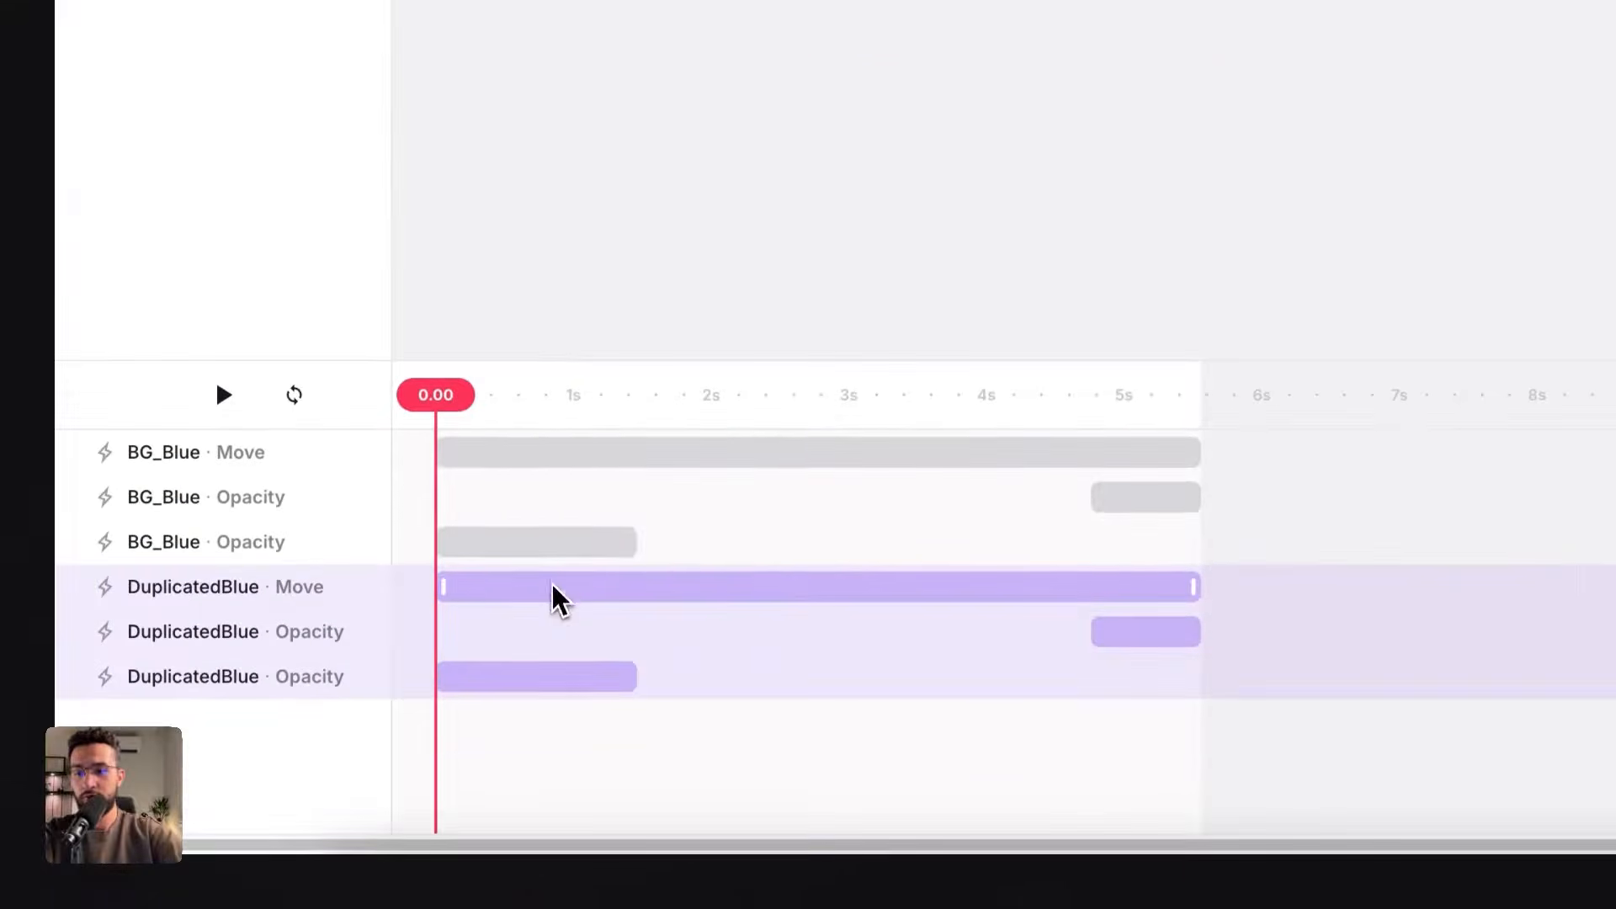
shift+click(521, 677)
key(BackSpace)
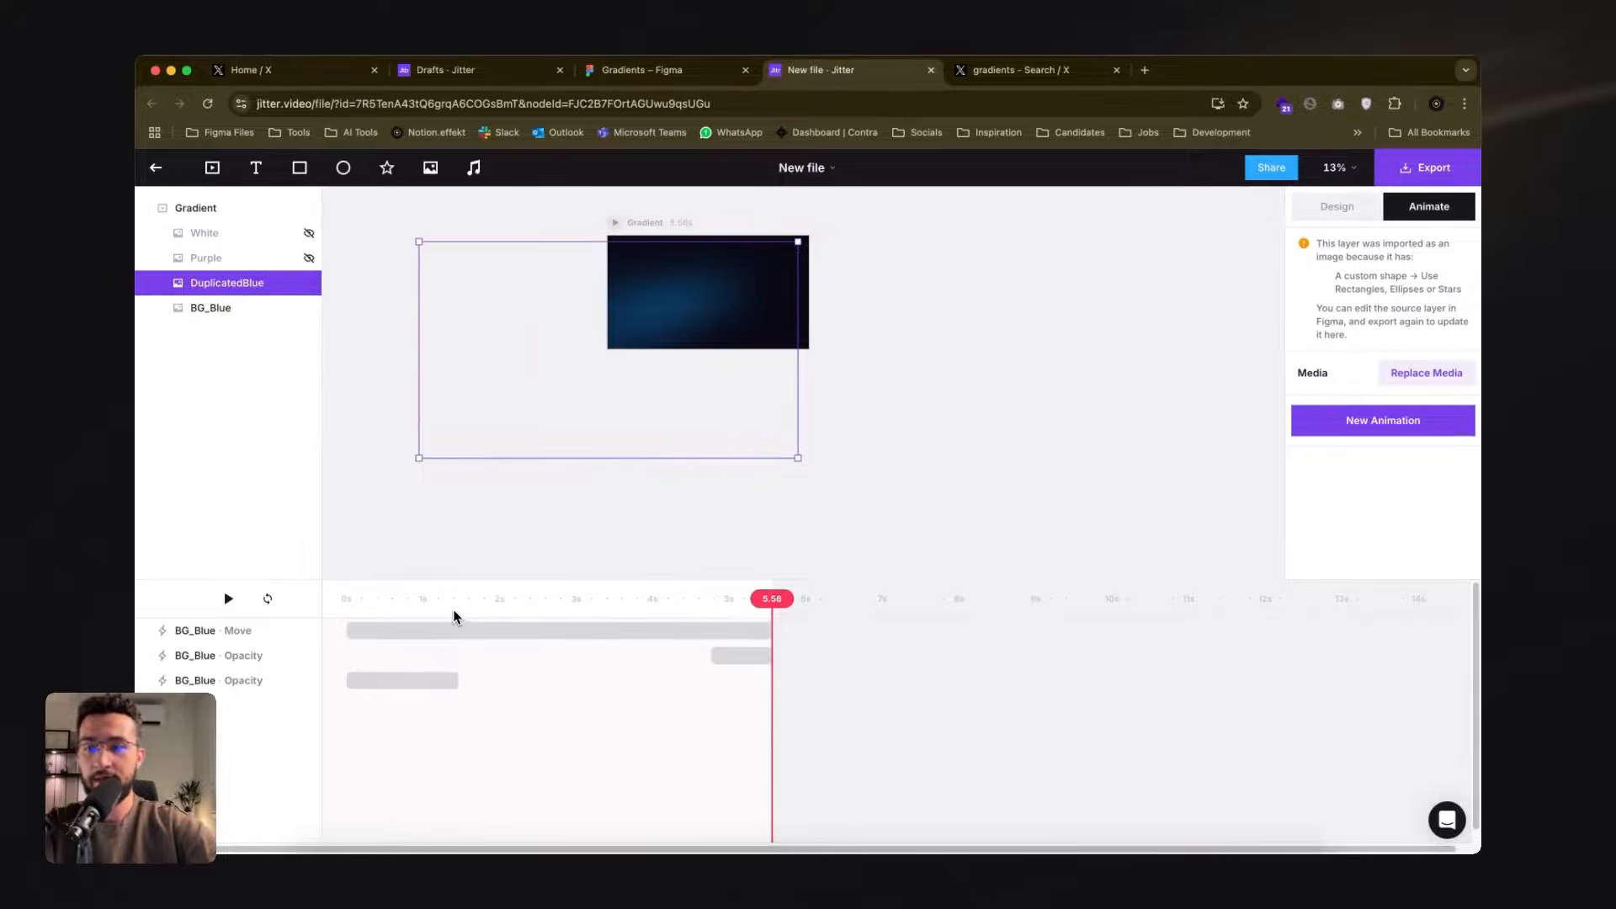
- Preview the composition from the start with the static DuplicatedBlue layer and rewind the playhead to 0 s
drag(412, 603, 288, 603)
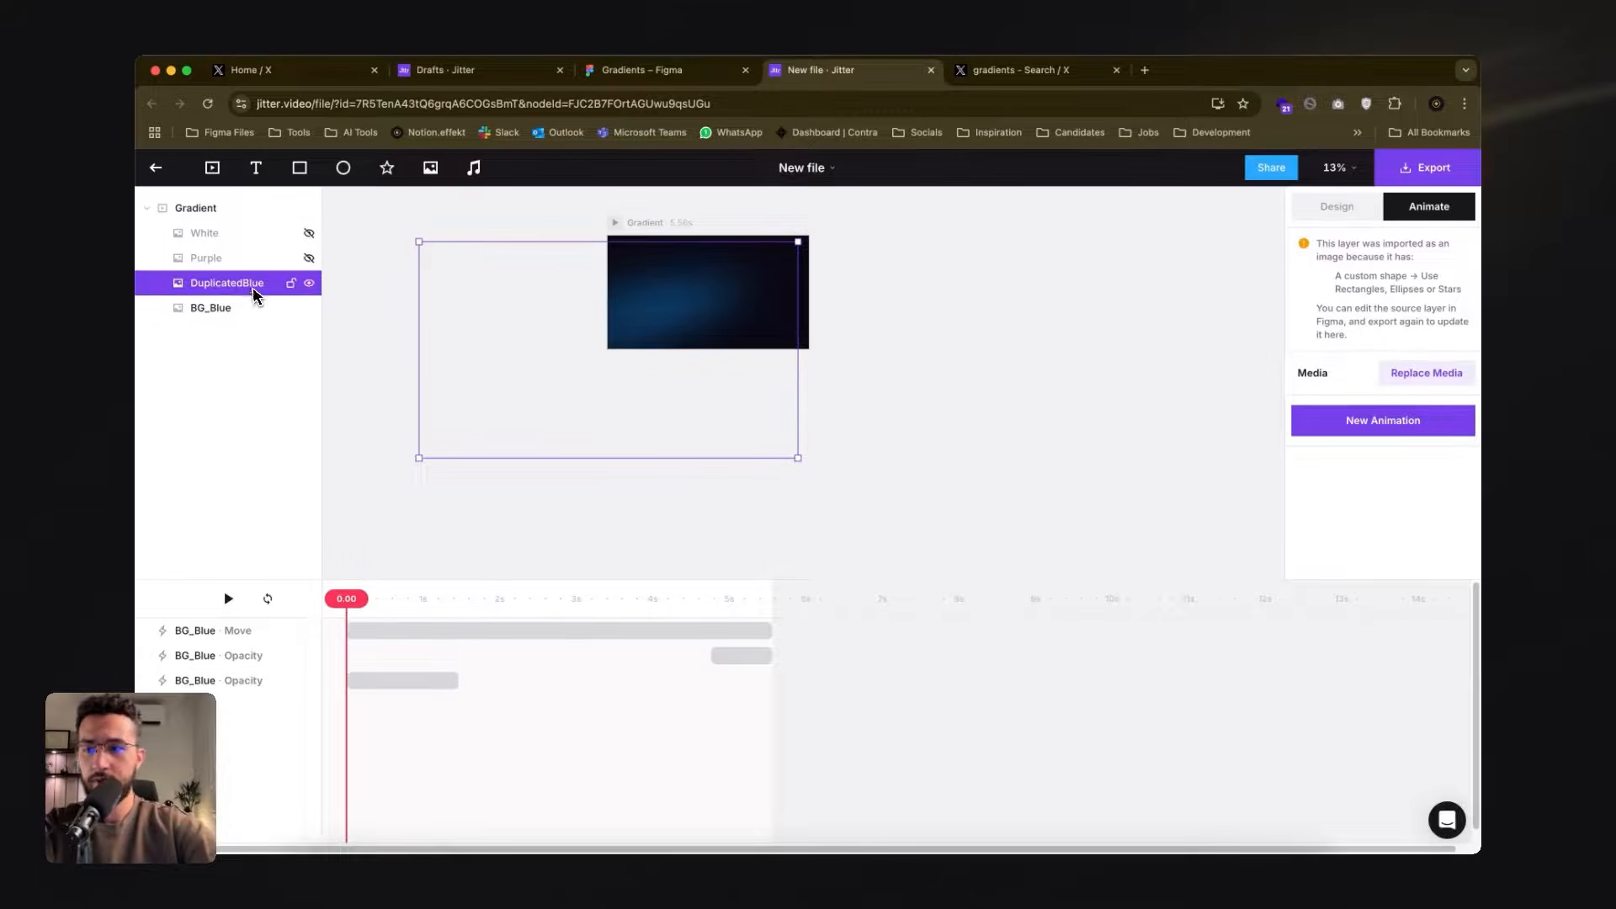
drag(447, 621, 342, 577)
key(space)
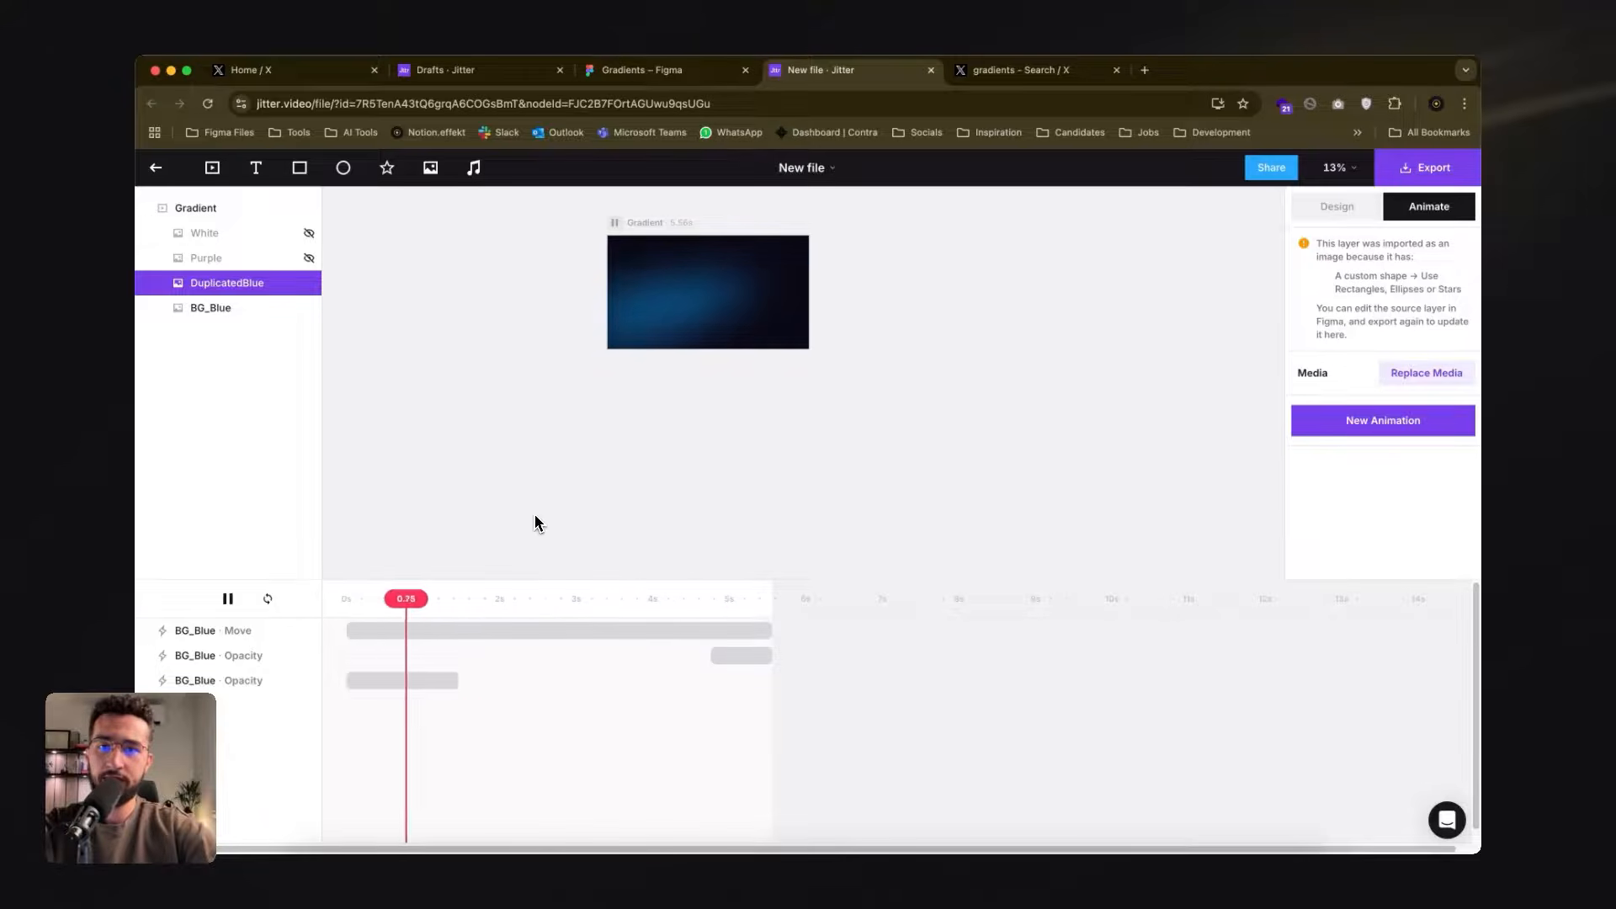
key(space)
drag(474, 597, 330, 596)
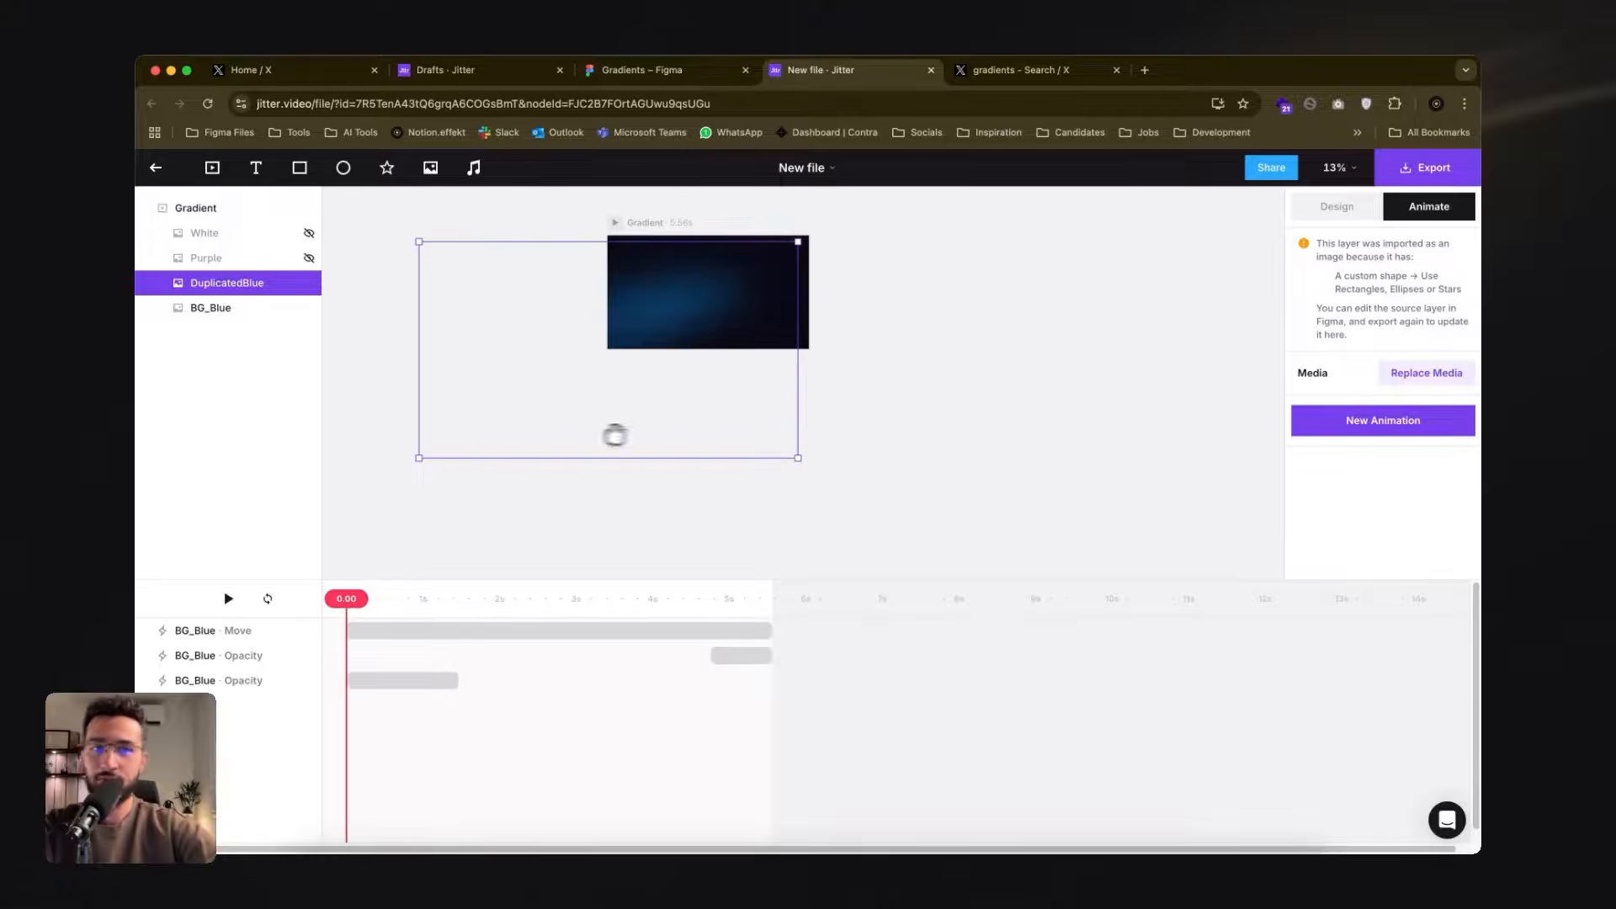
- Add a custom Opacity animation with a target of 100% to the DuplicatedBlue layer
click(1321, 422)
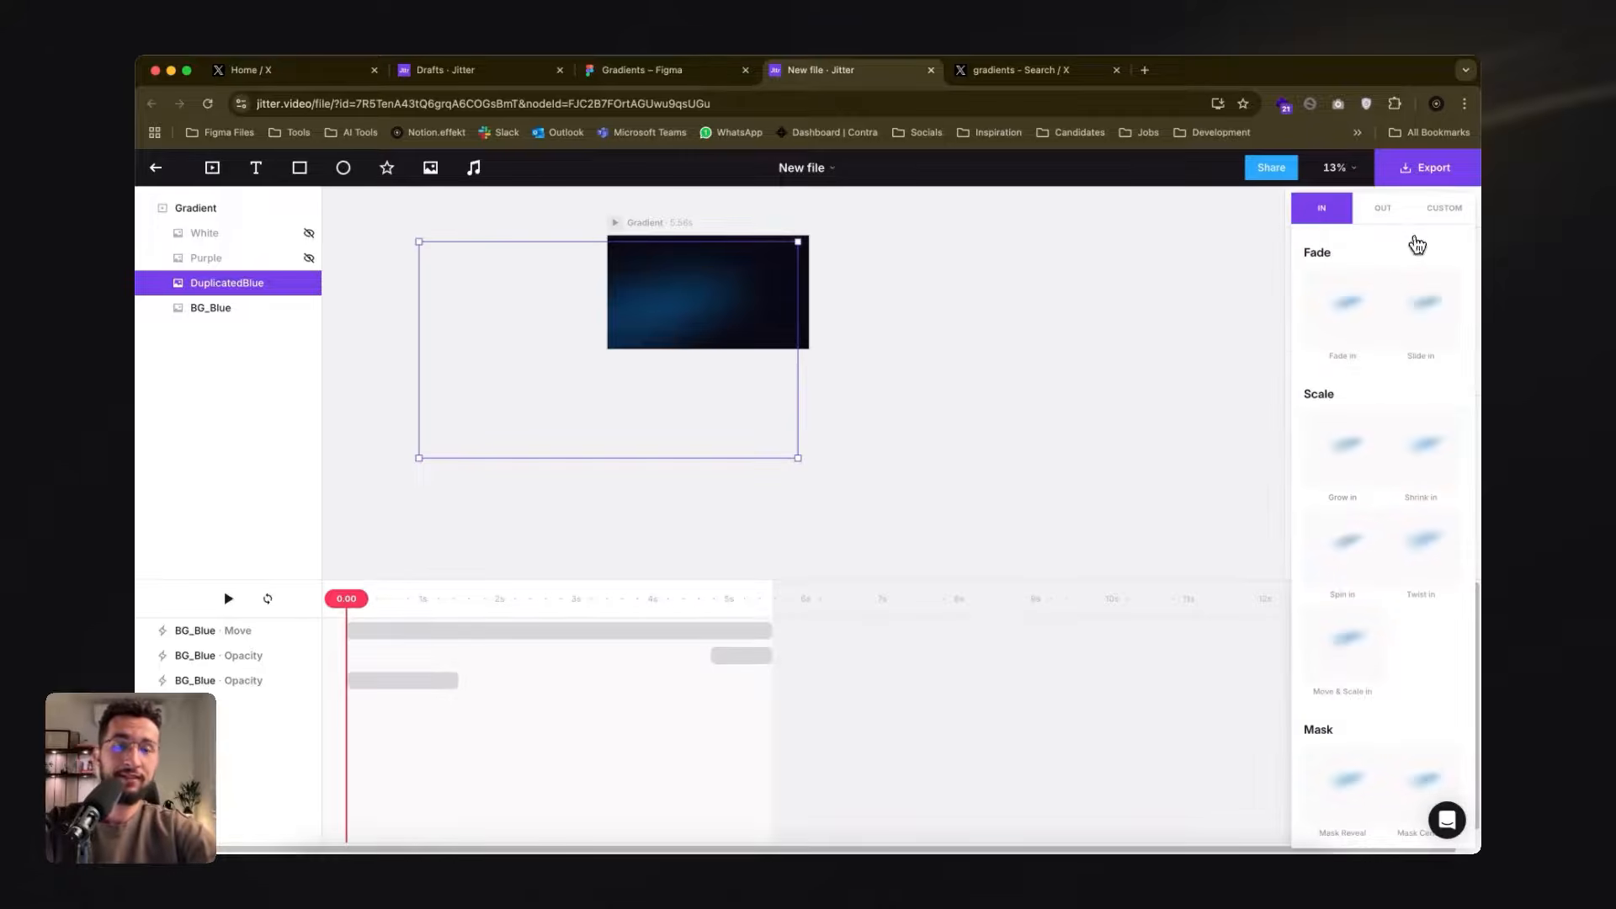
click(1434, 218)
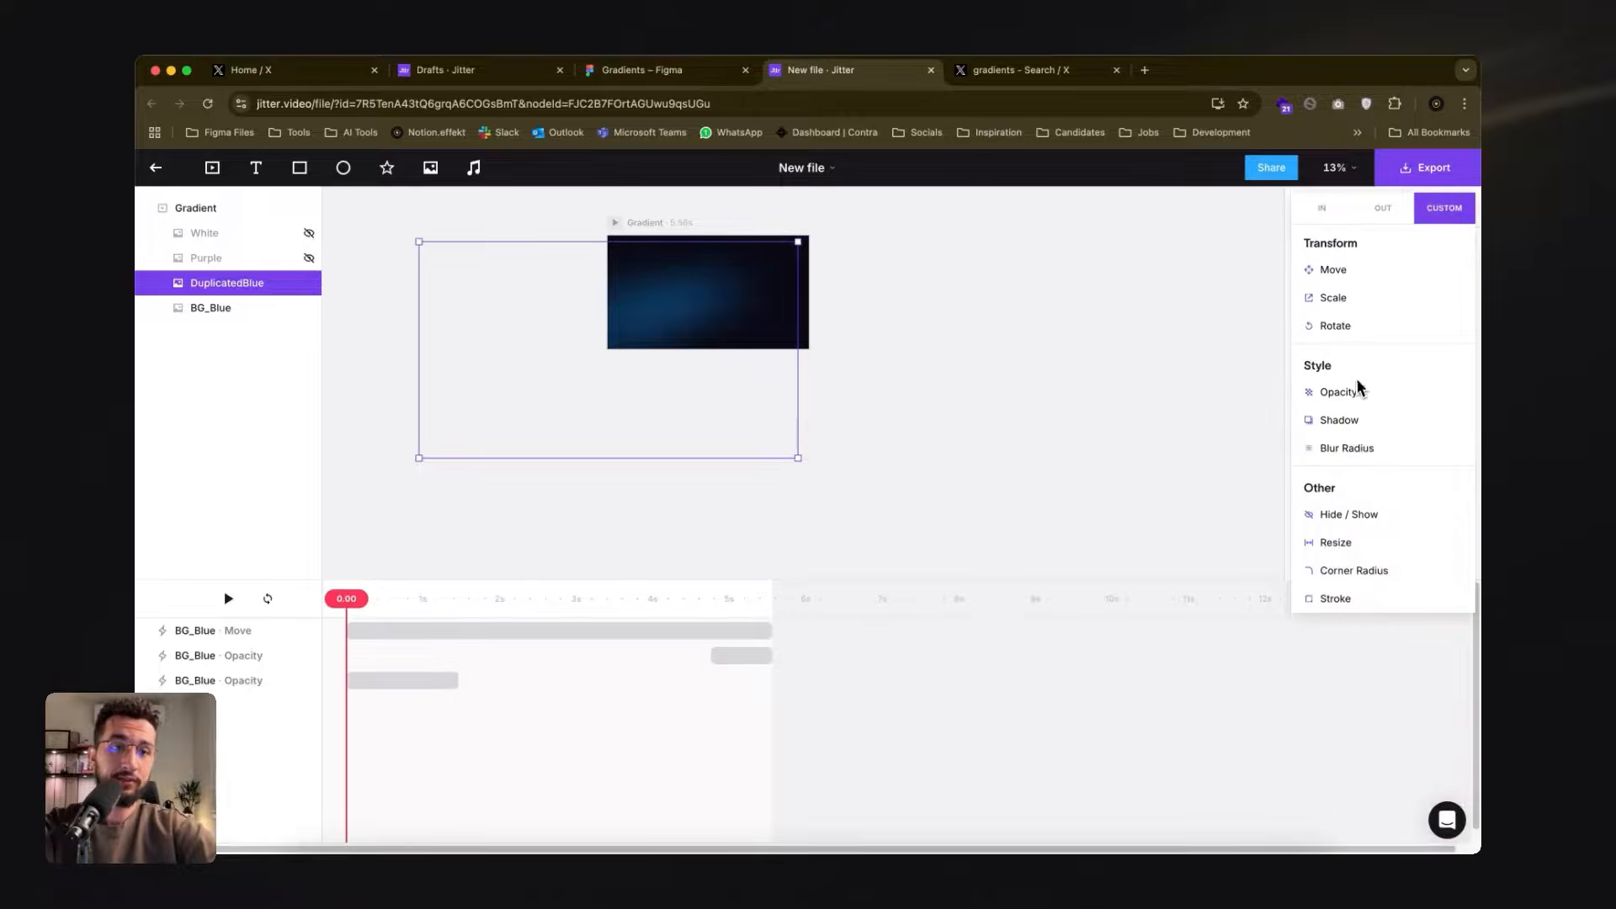
click(1356, 385)
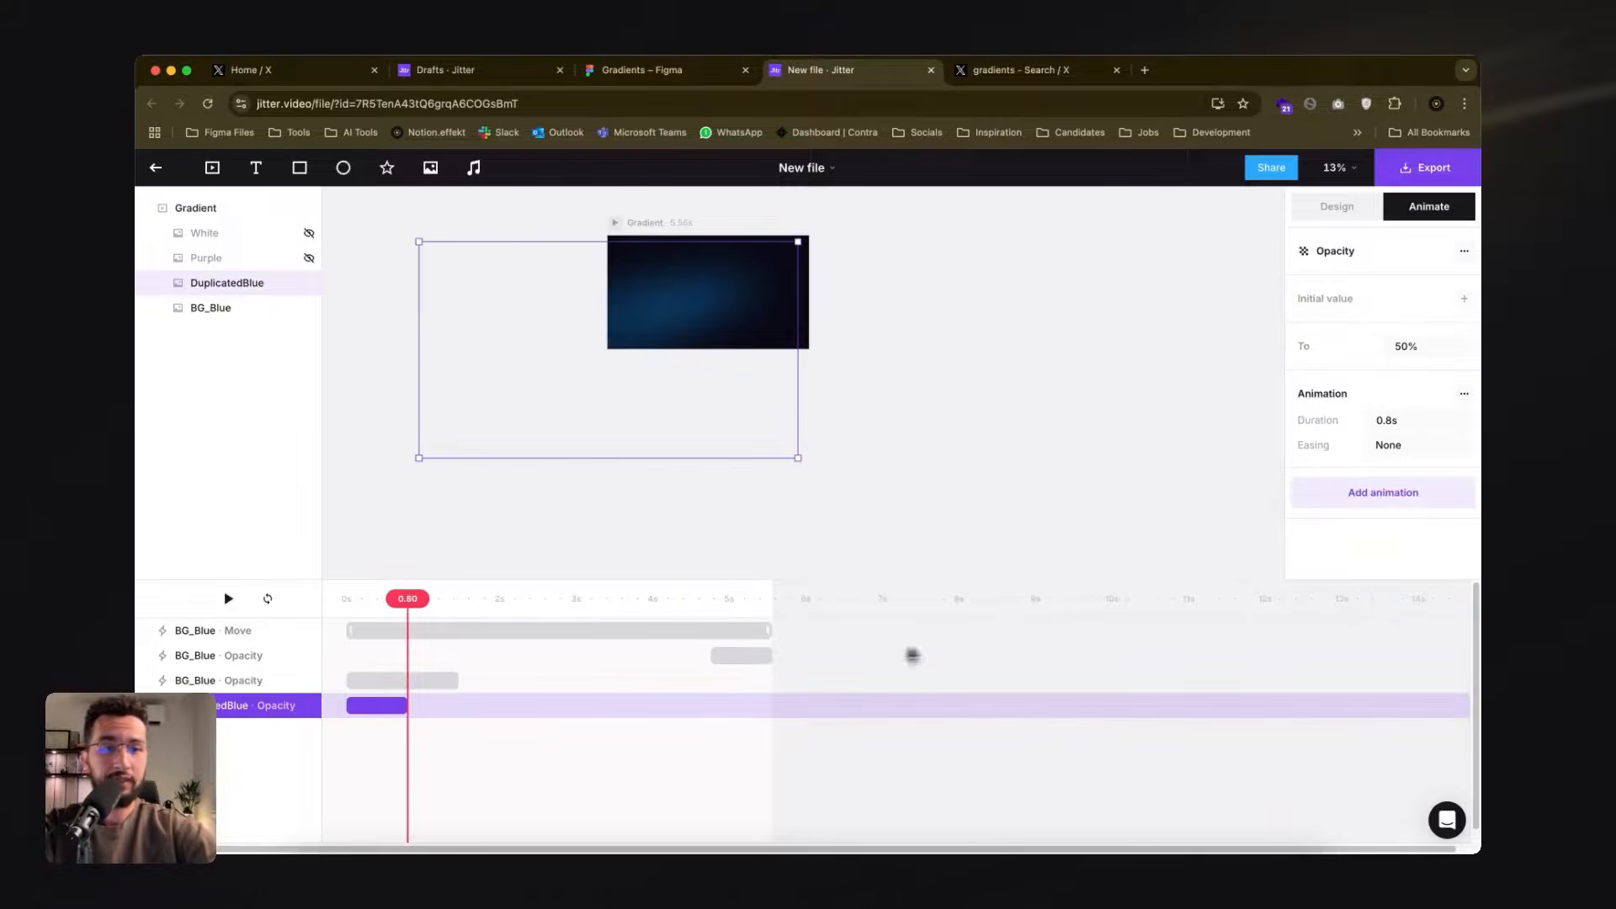
click(1416, 341)
text(100)
key(Return)
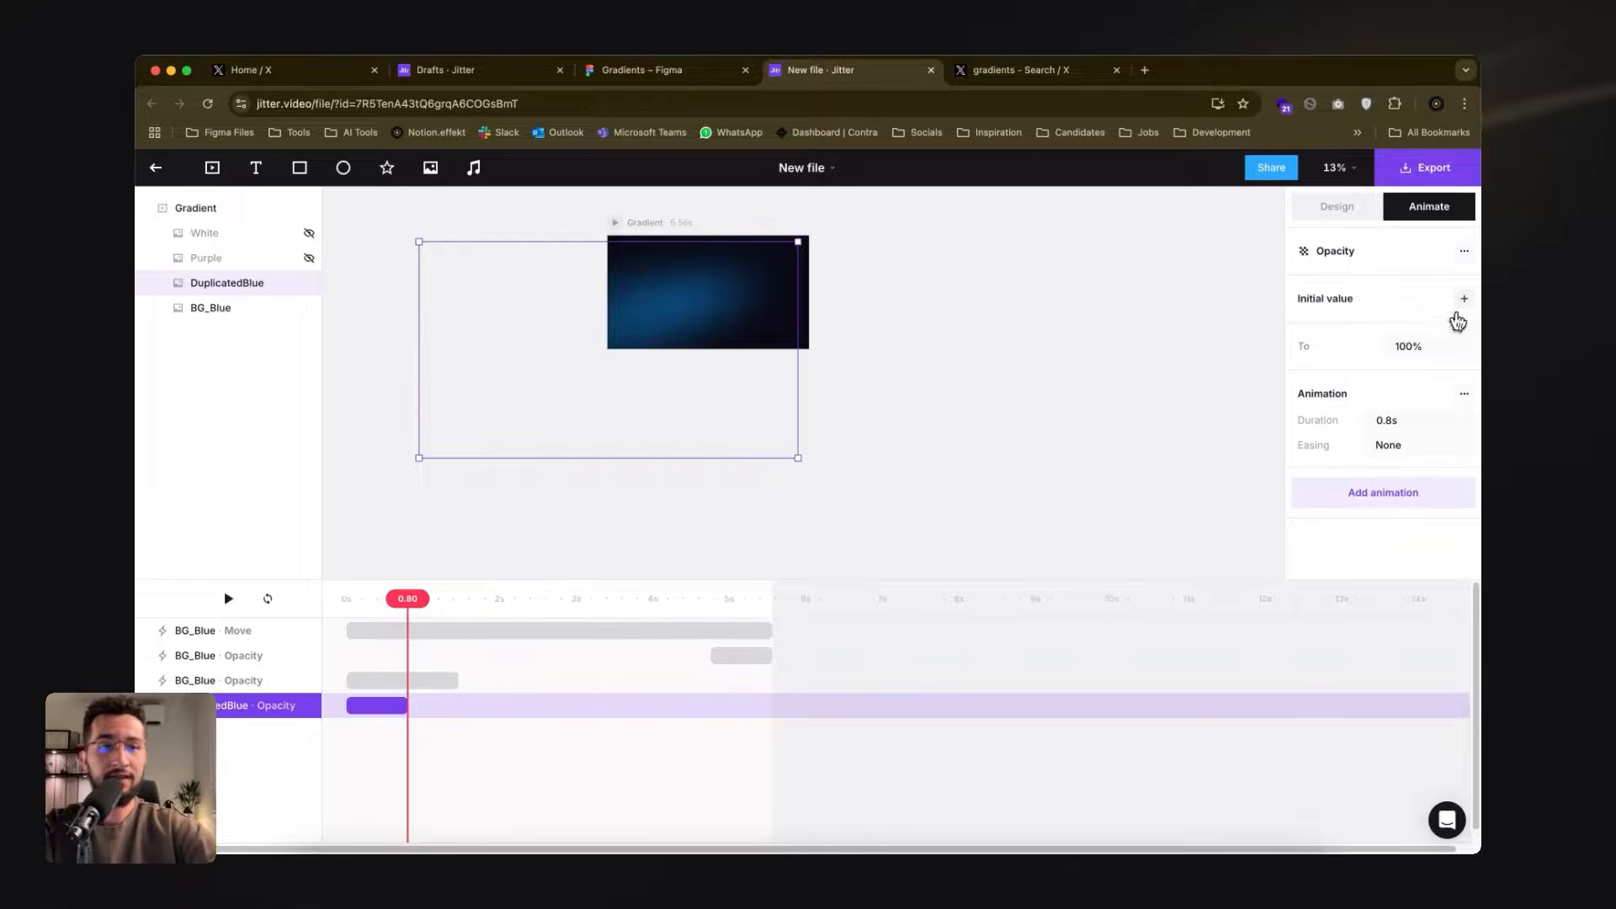
- Make the DuplicatedBlue Opacity animation run from an initial value of 100% to 0% and lengthen it to 2.01 s
click(1464, 298)
click(1402, 325)
text(100)
key(Return)
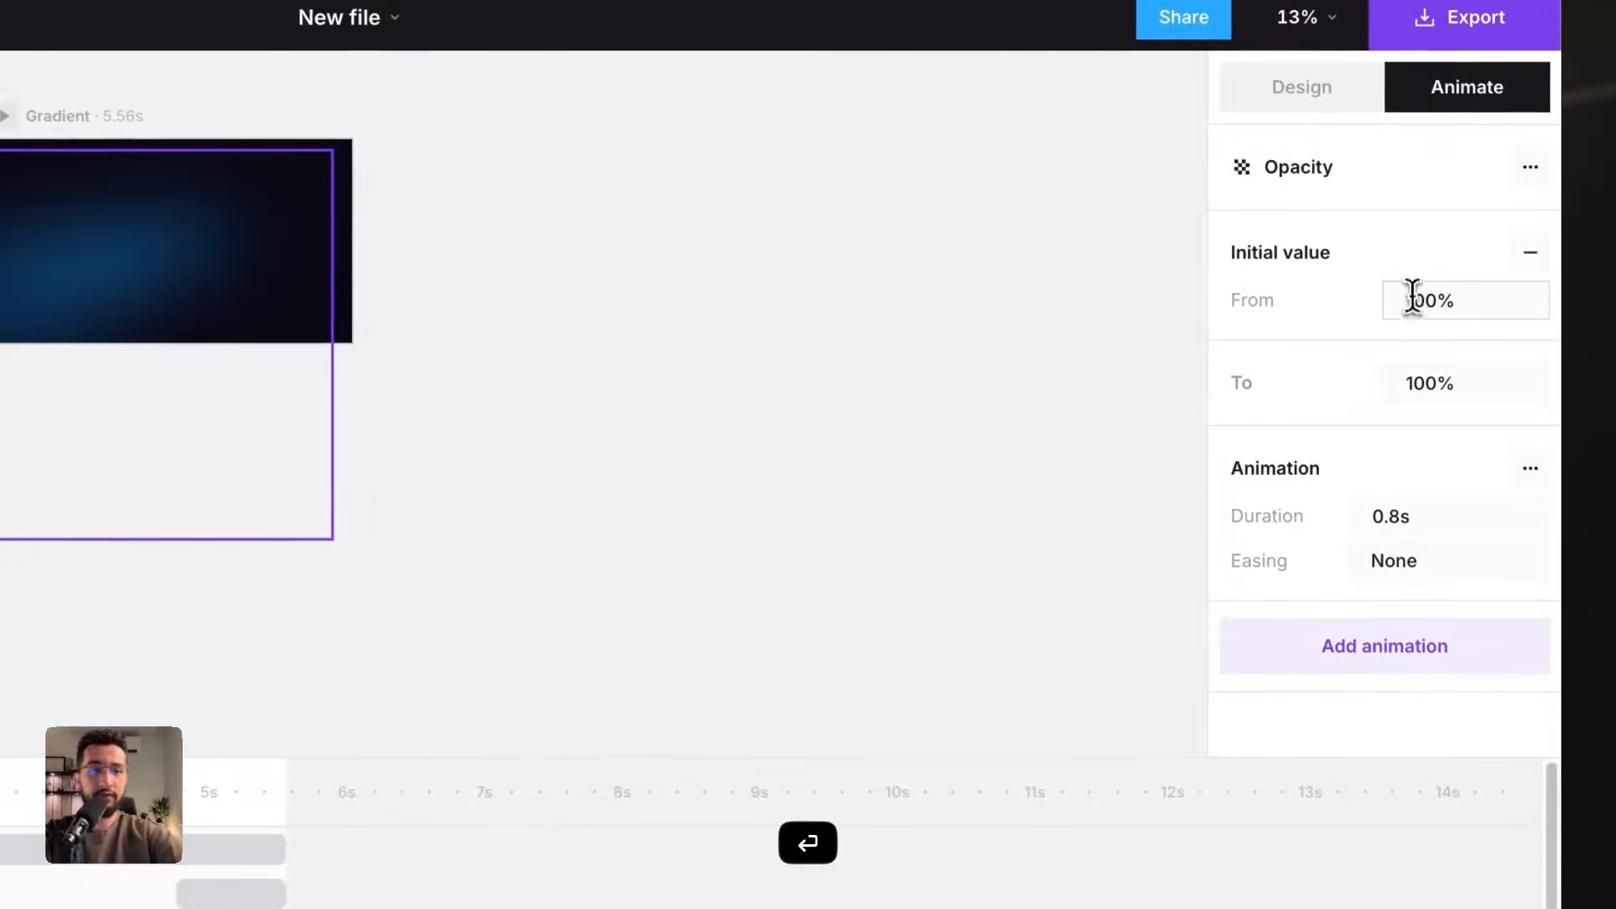
click(1440, 382)
double_click(1439, 383)
text(0)
key(Return)
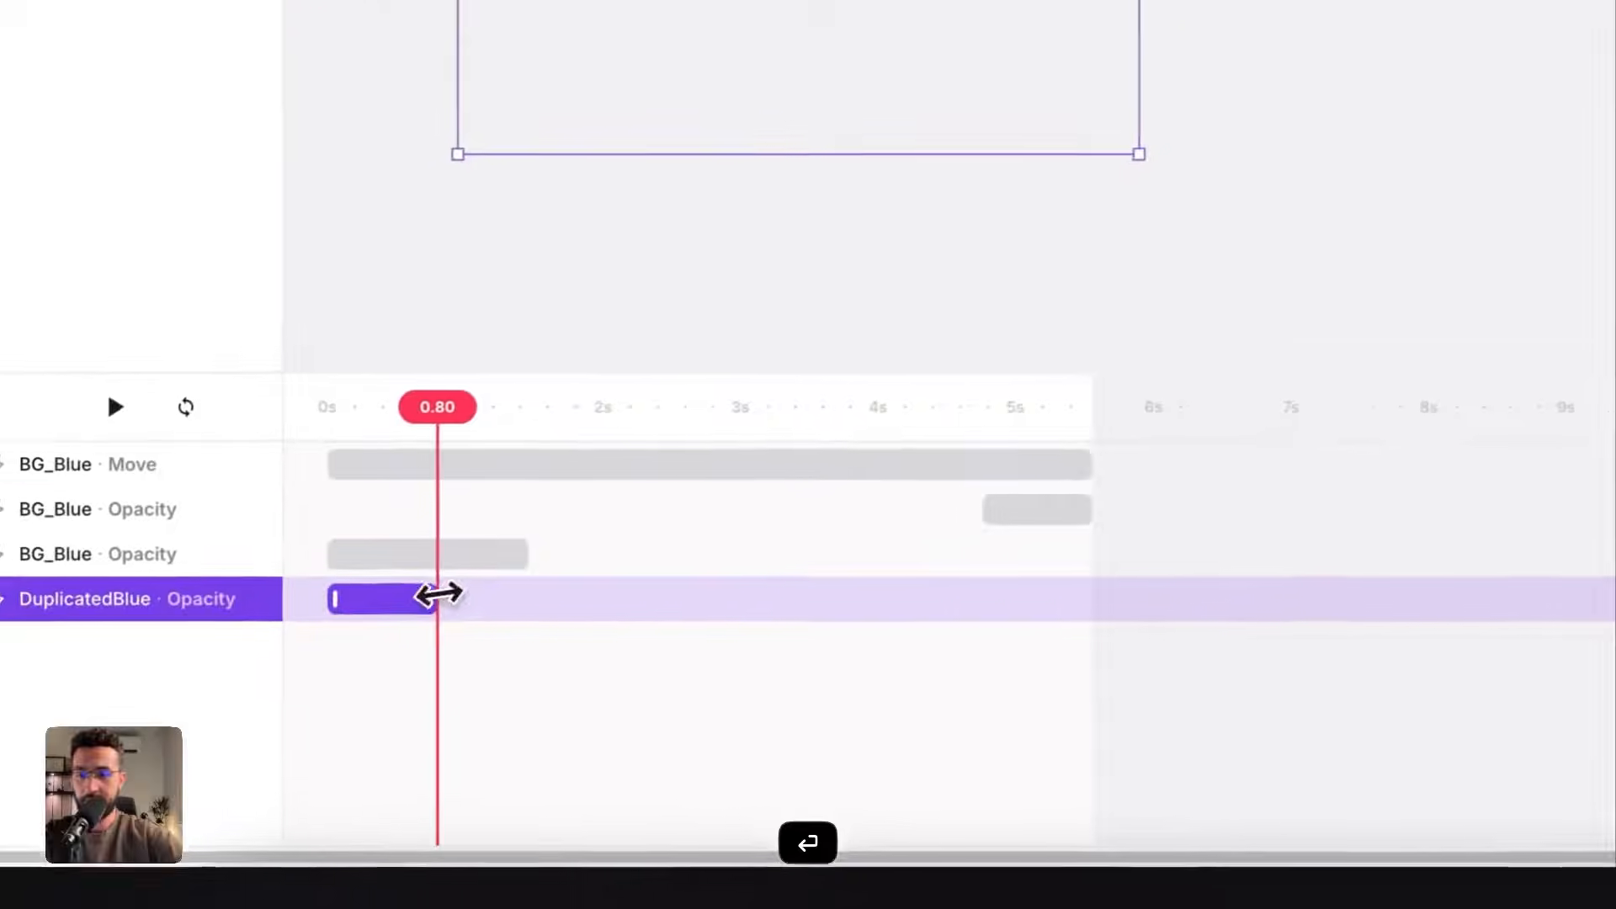
drag(143, 703, 308, 703)
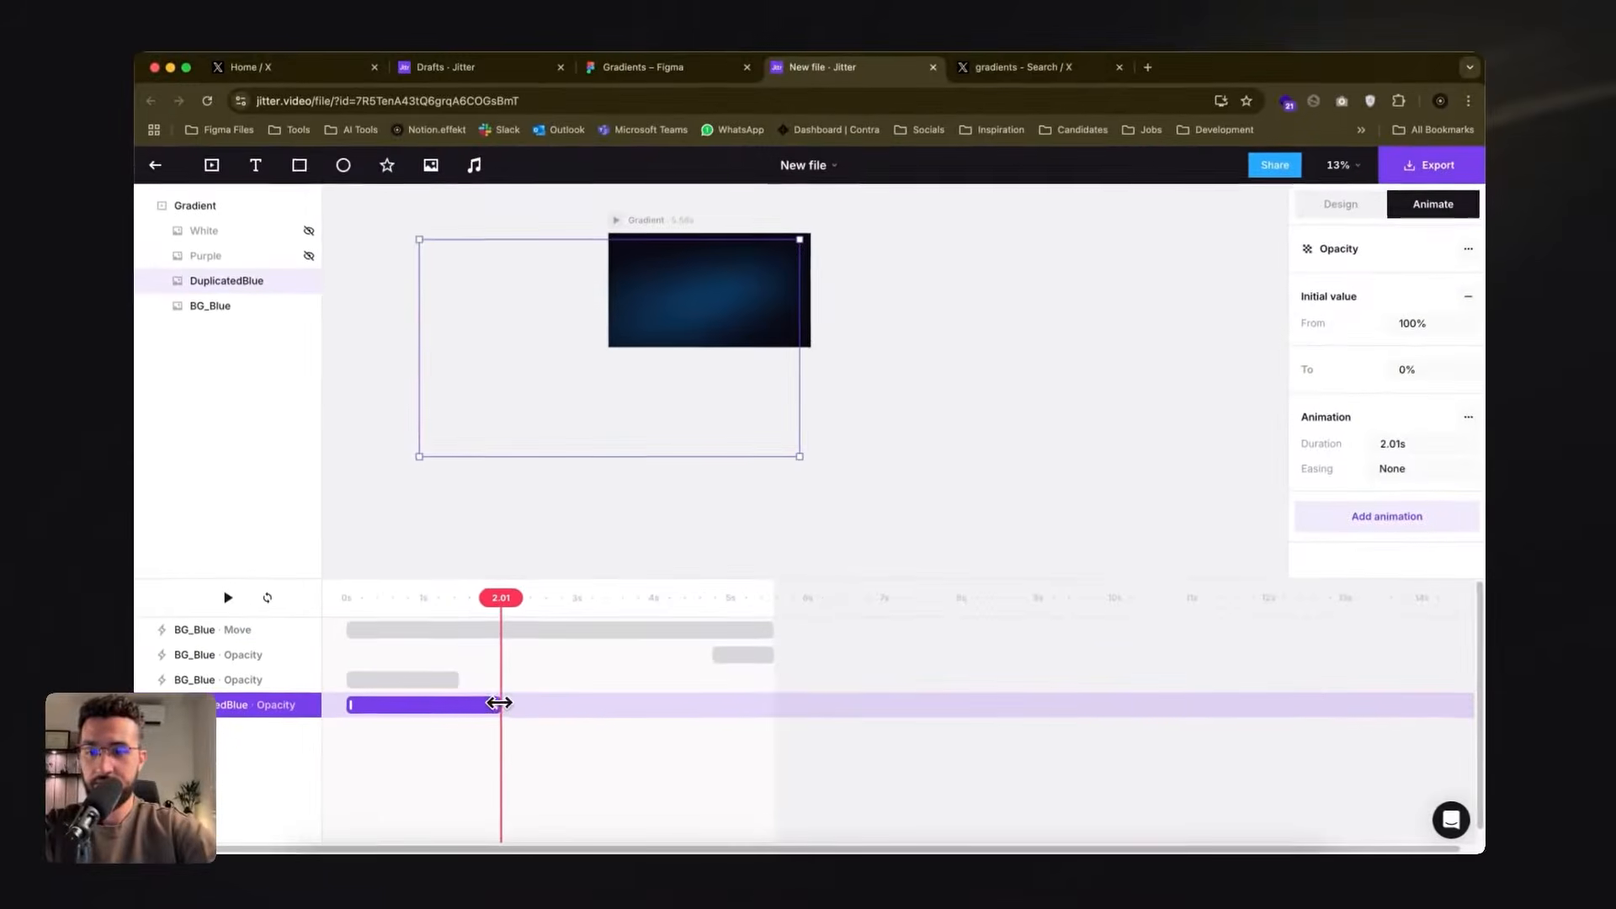
- Duplicate the DuplicatedBlue Opacity animation, align the copy with the end of the BG_Blue Move animation and make it run from 0% to 100%
key(super+d)
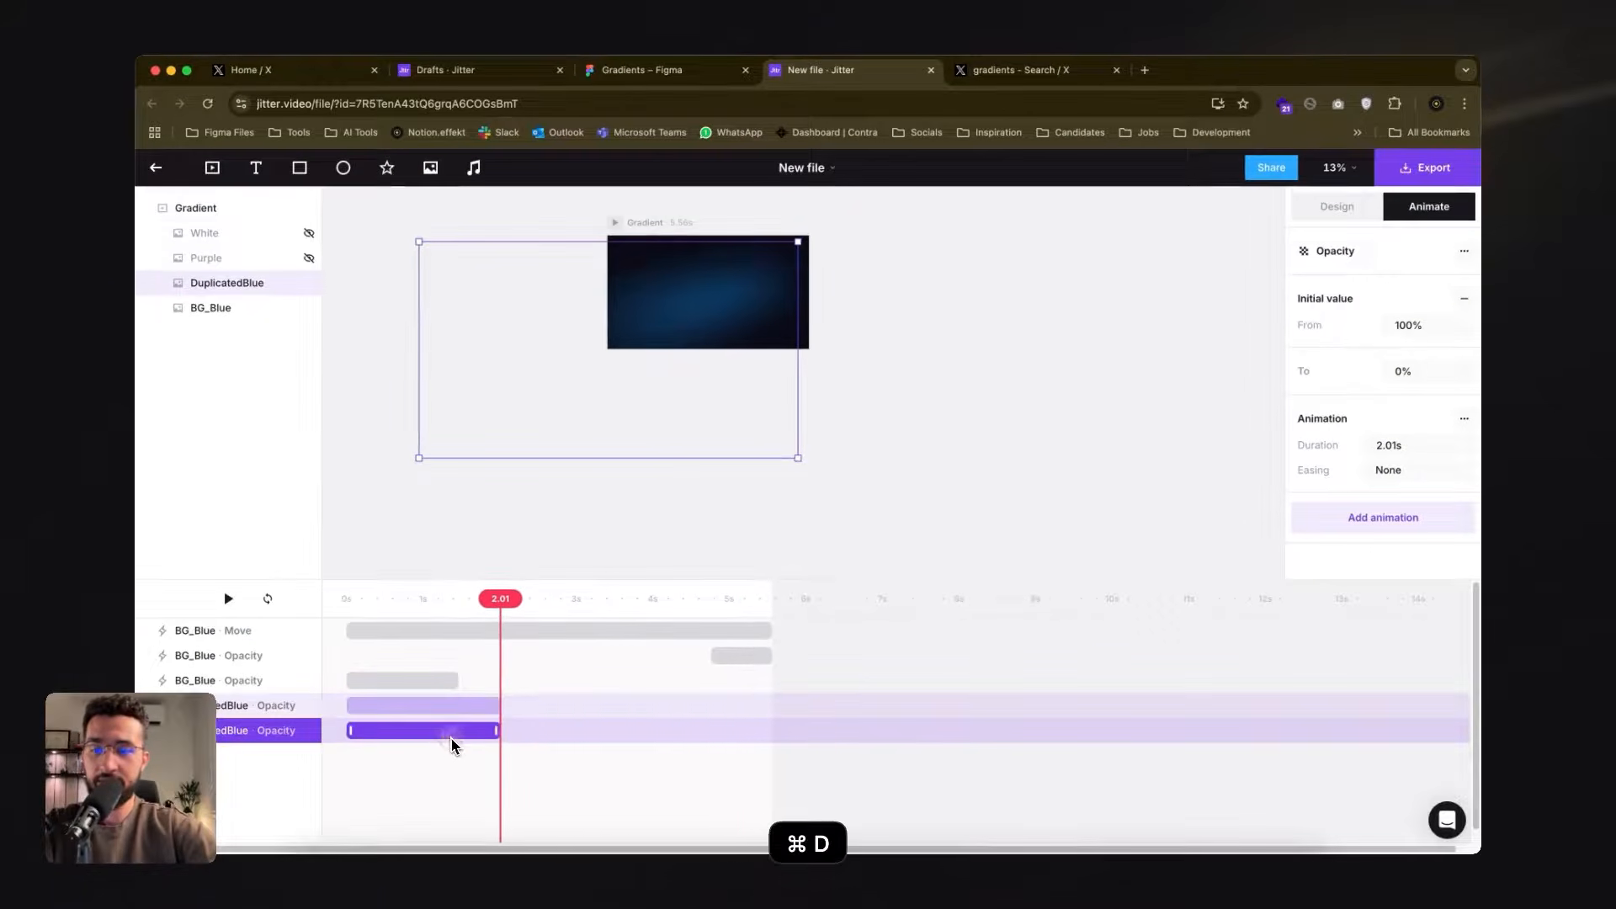
drag(452, 739, 728, 741)
click(1437, 320)
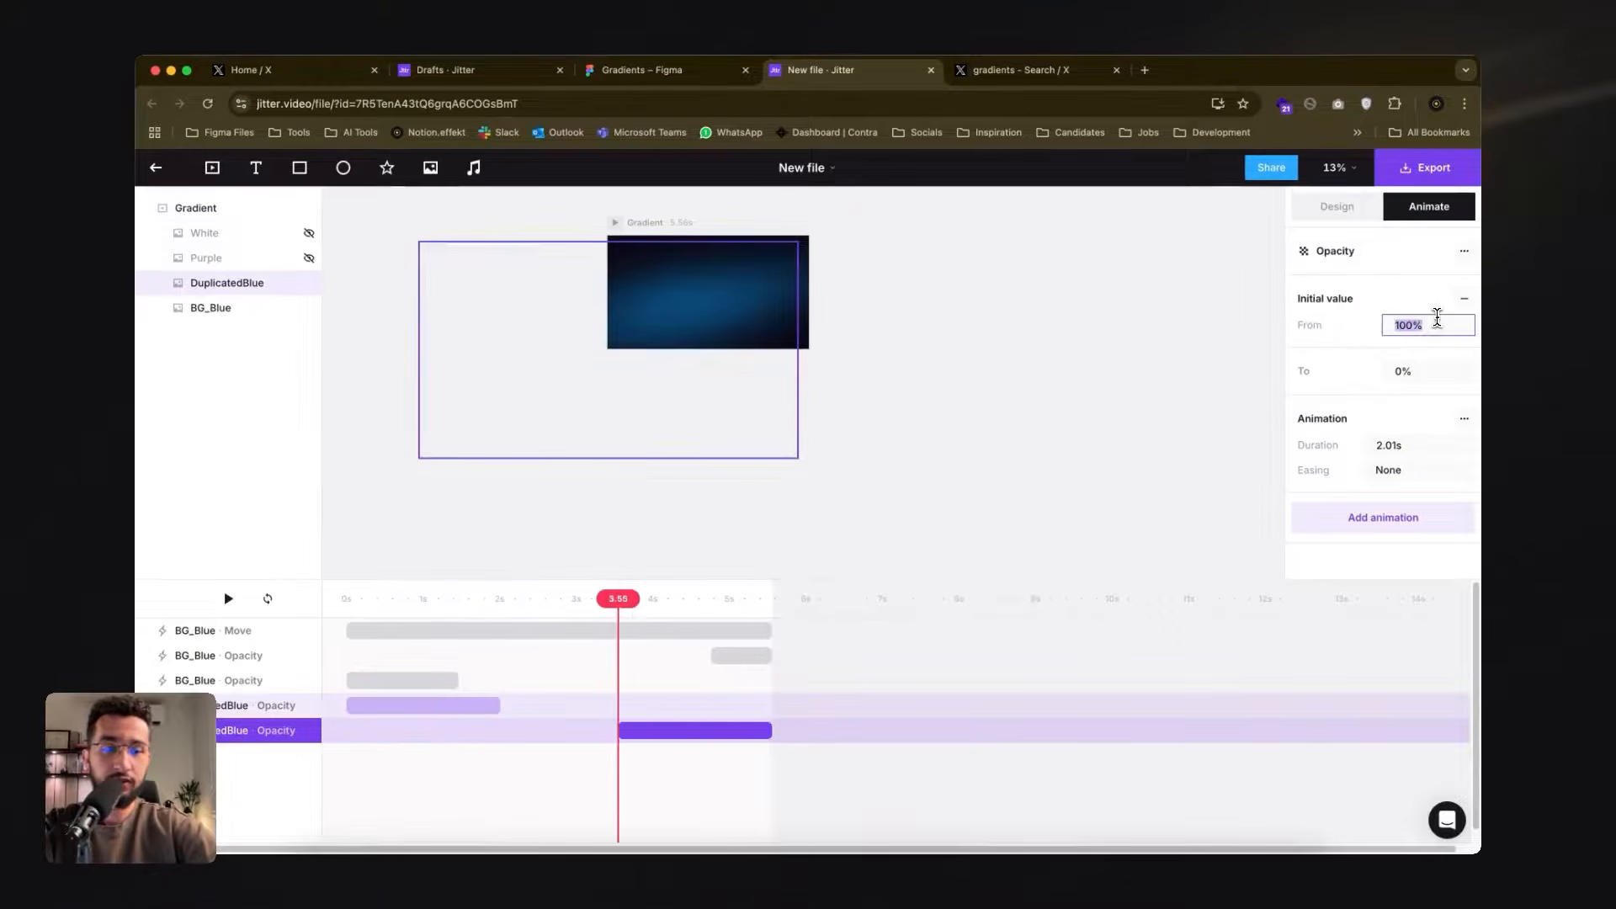
text(0)
key(Return)
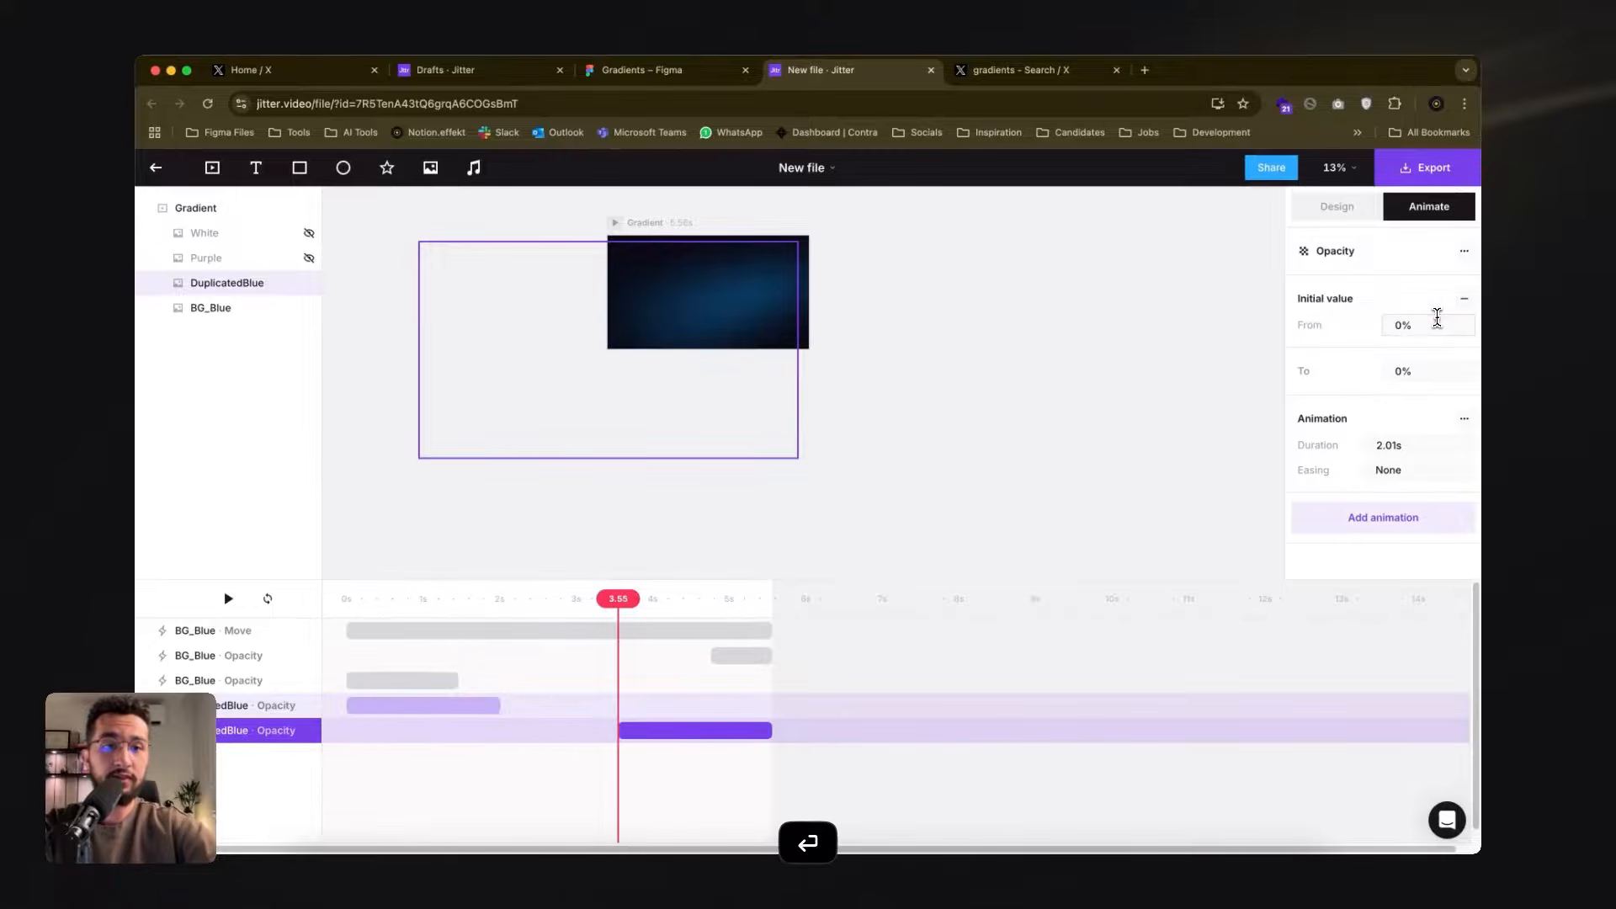
click(1405, 376)
text(100)
key(Return)
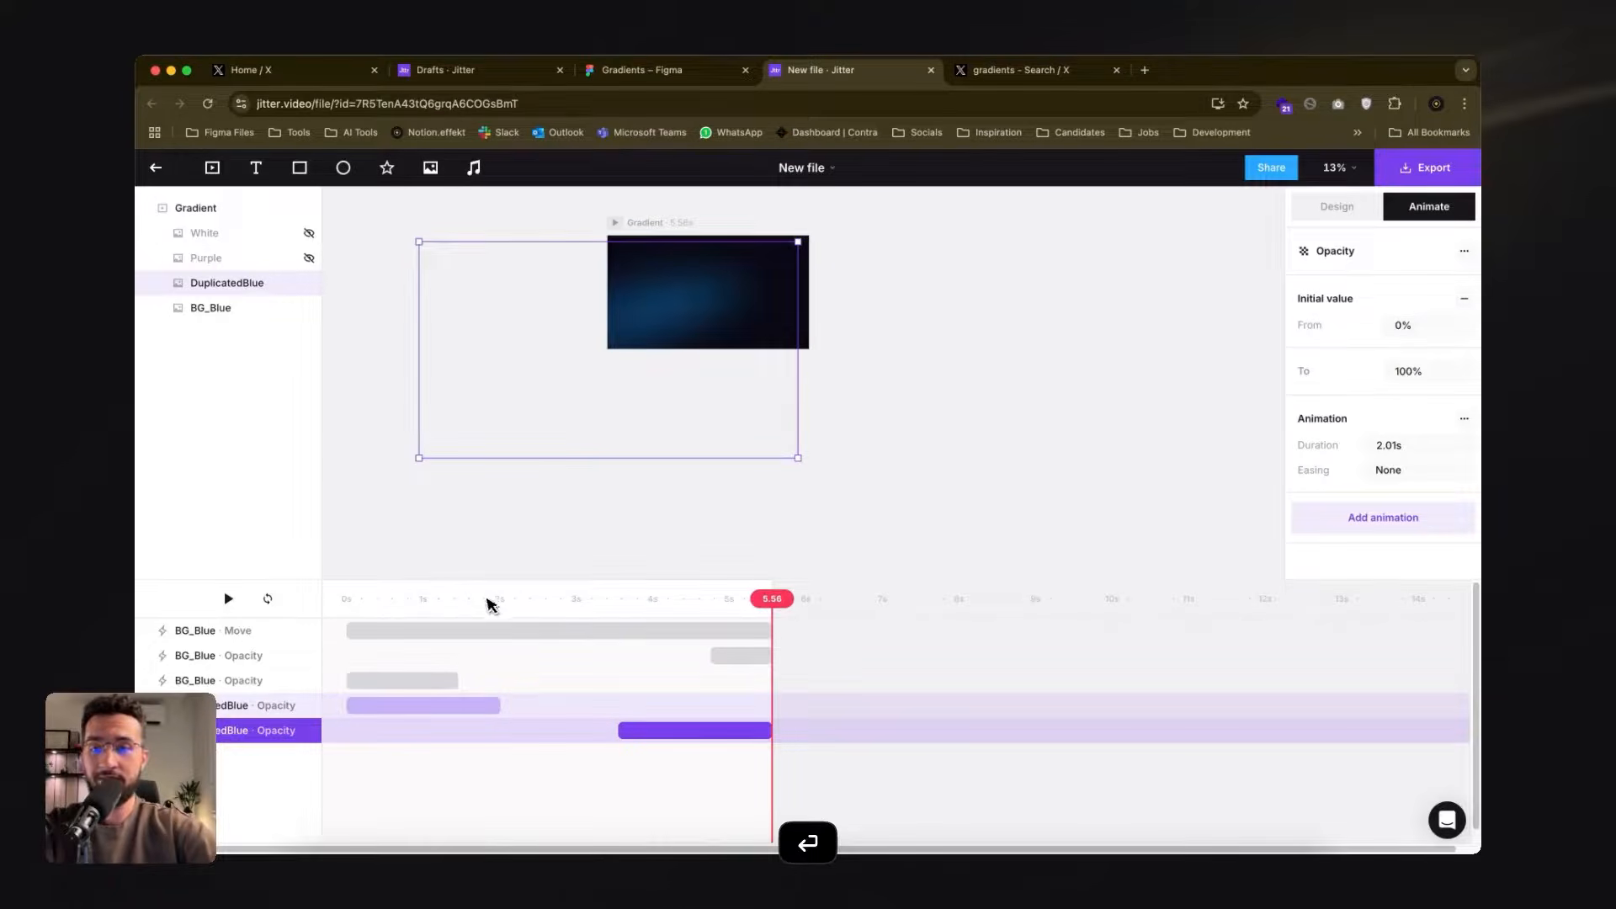
- Preview the loop, check DuplicatedBlue's fades alone with BG_Blue temporarily hidden, and show BG_Blue again
key(space)
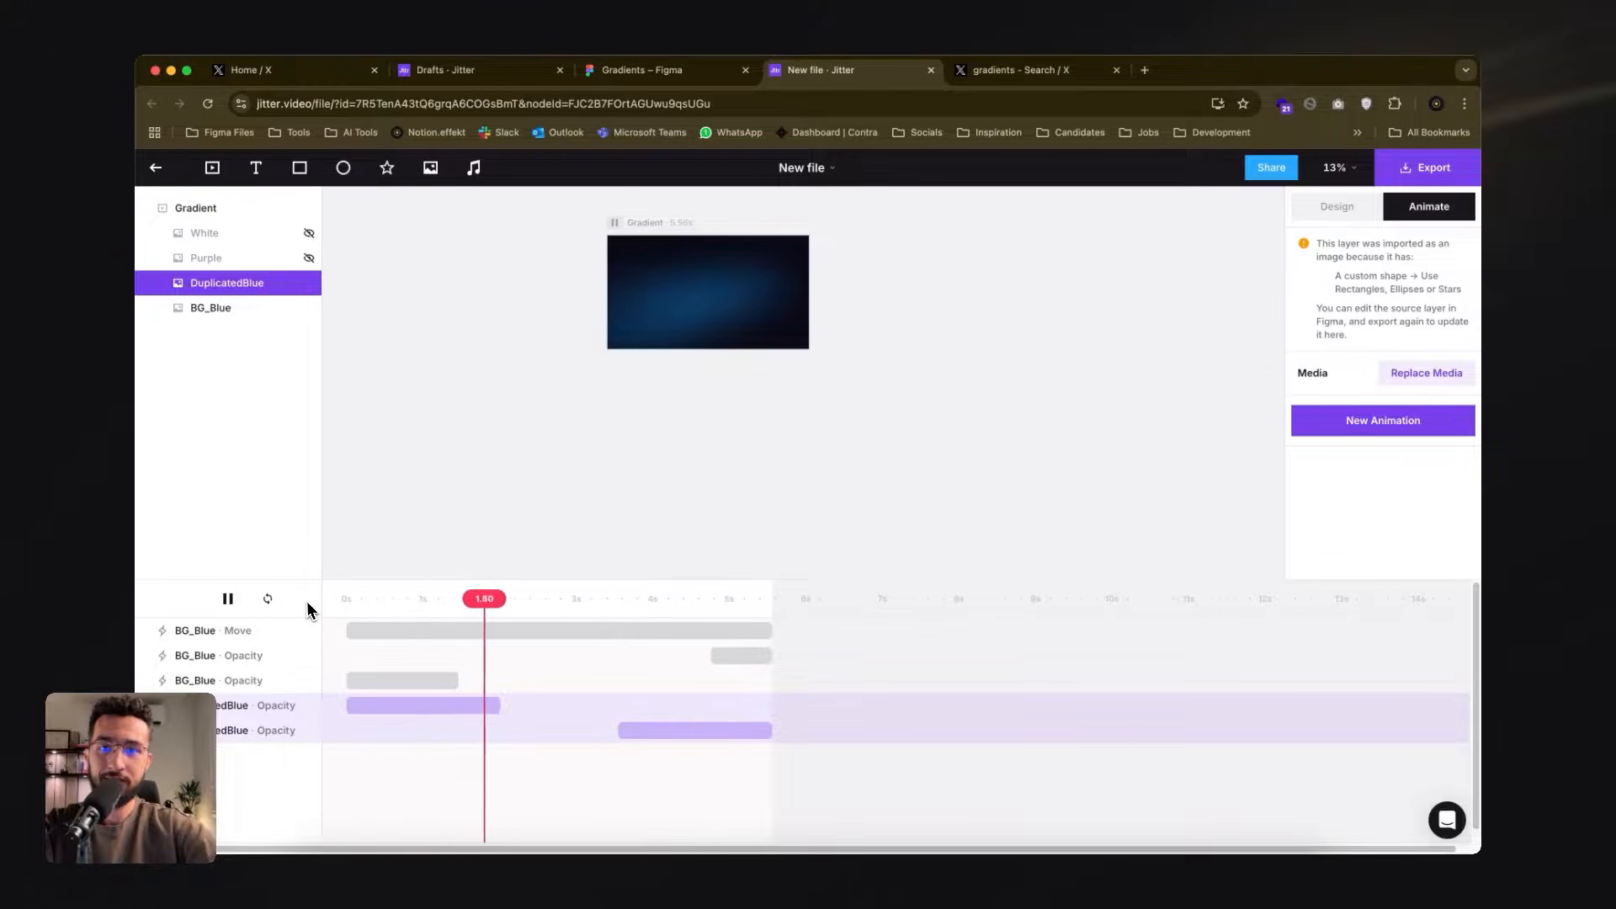
key(space)
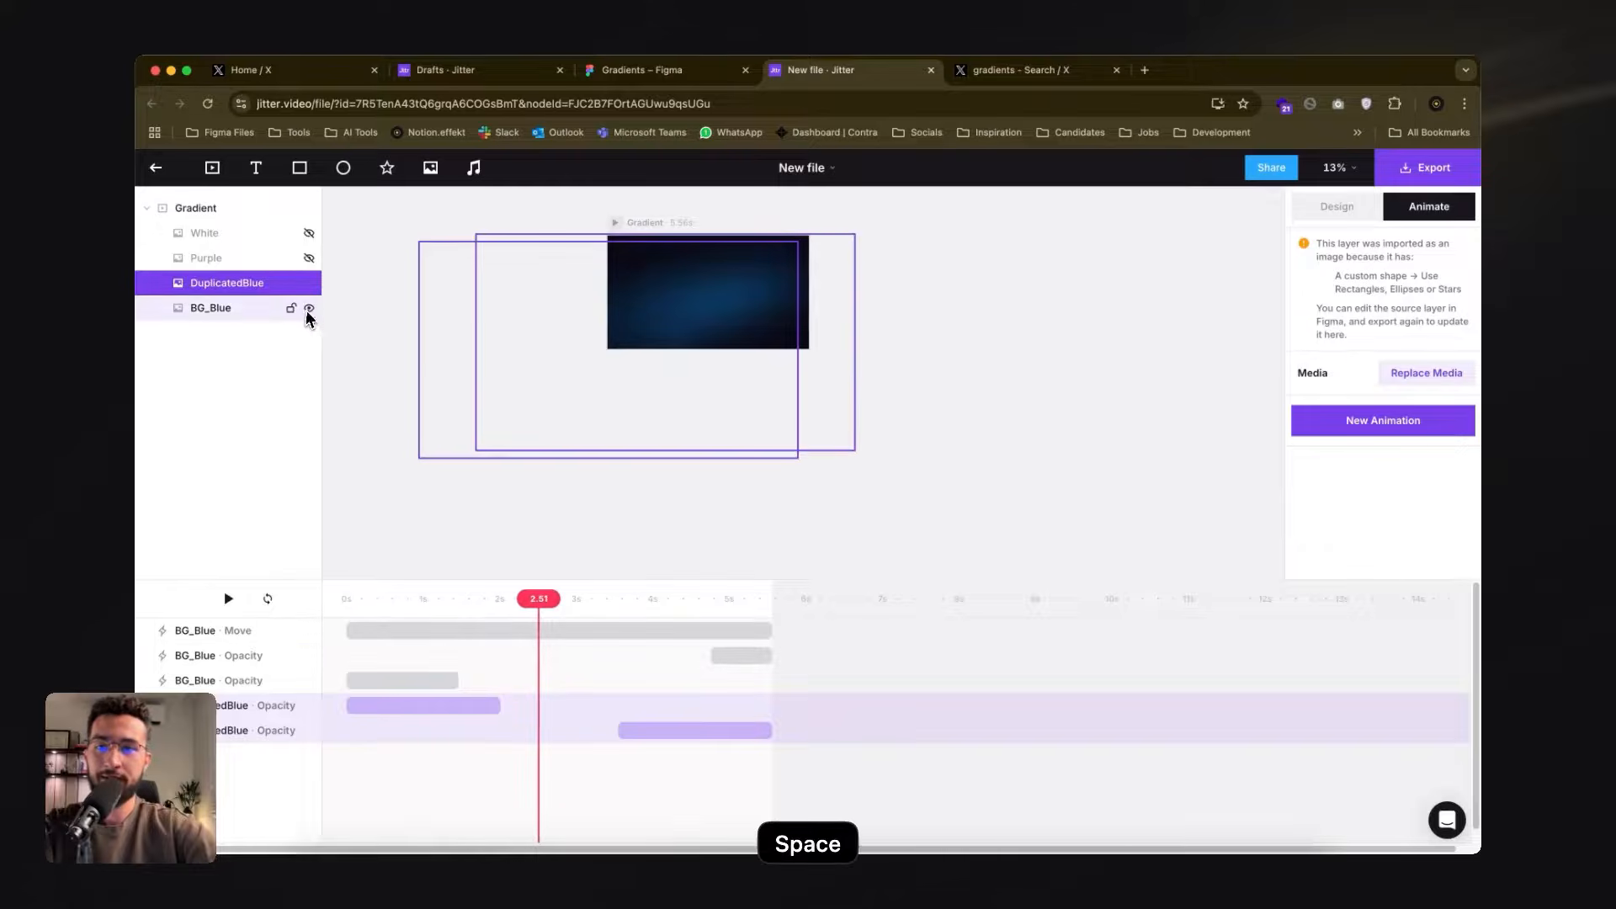
click(309, 308)
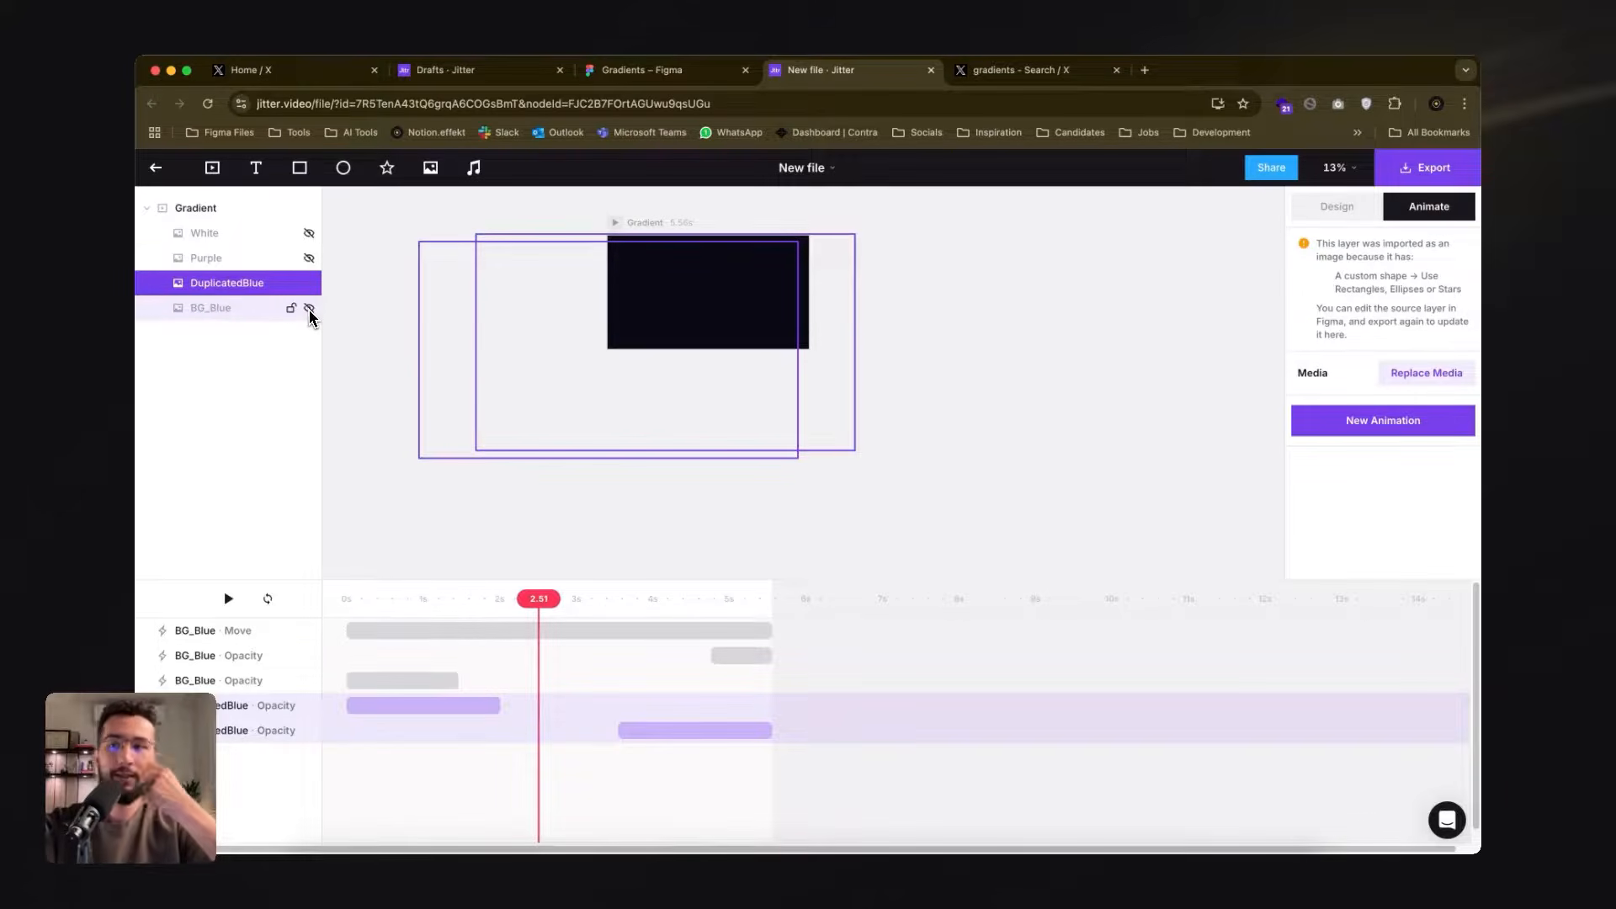
drag(556, 593, 718, 598)
key(space)
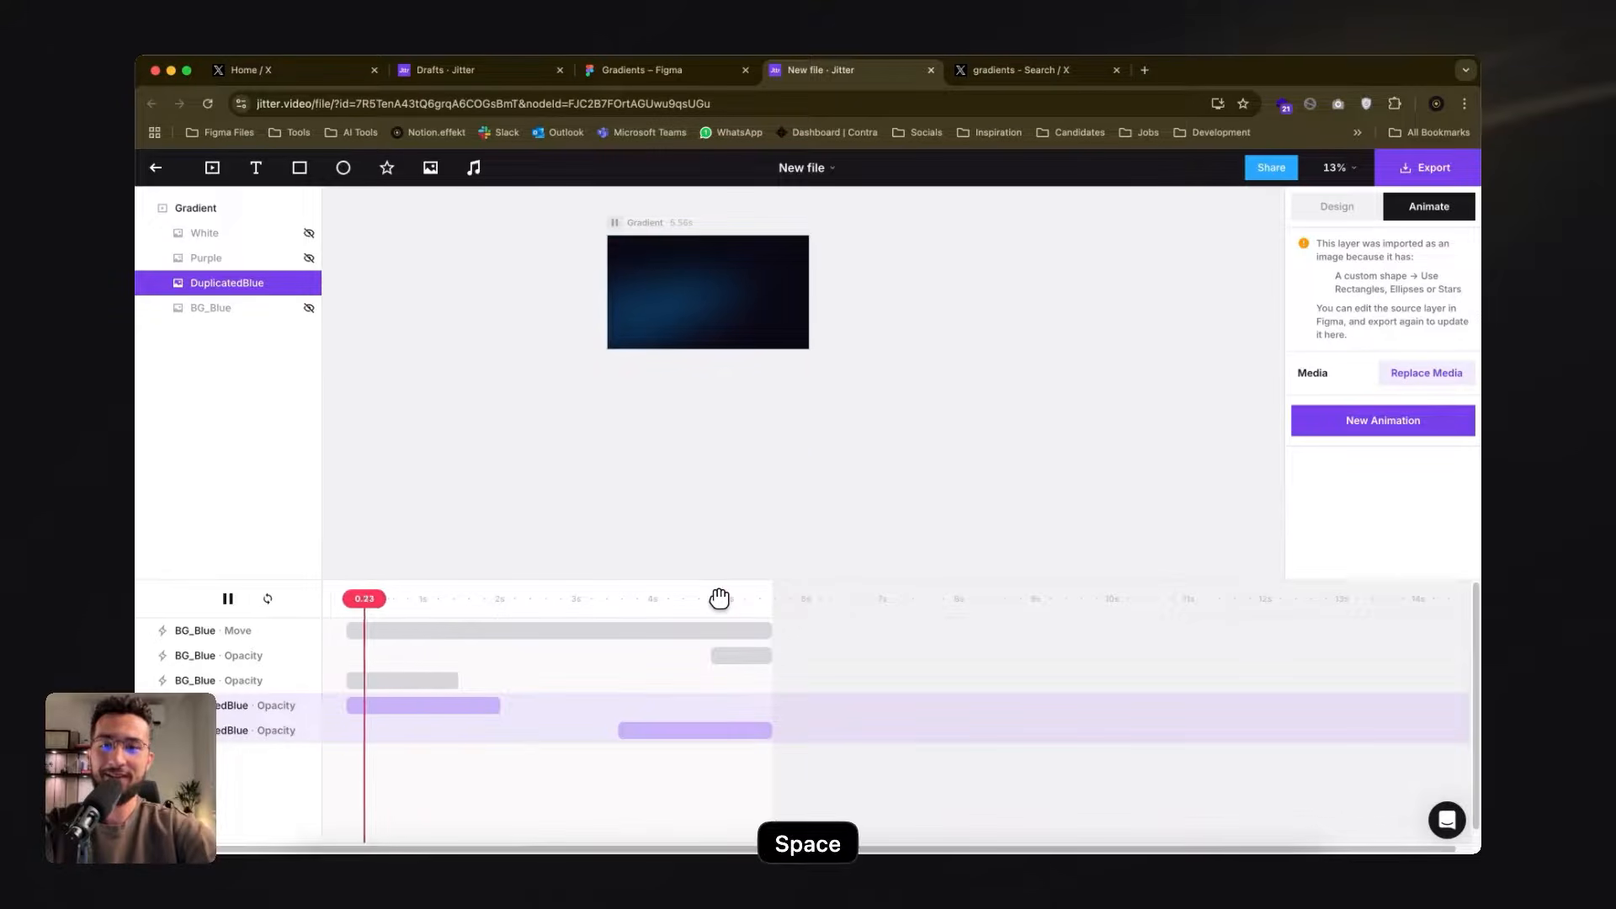
key(space)
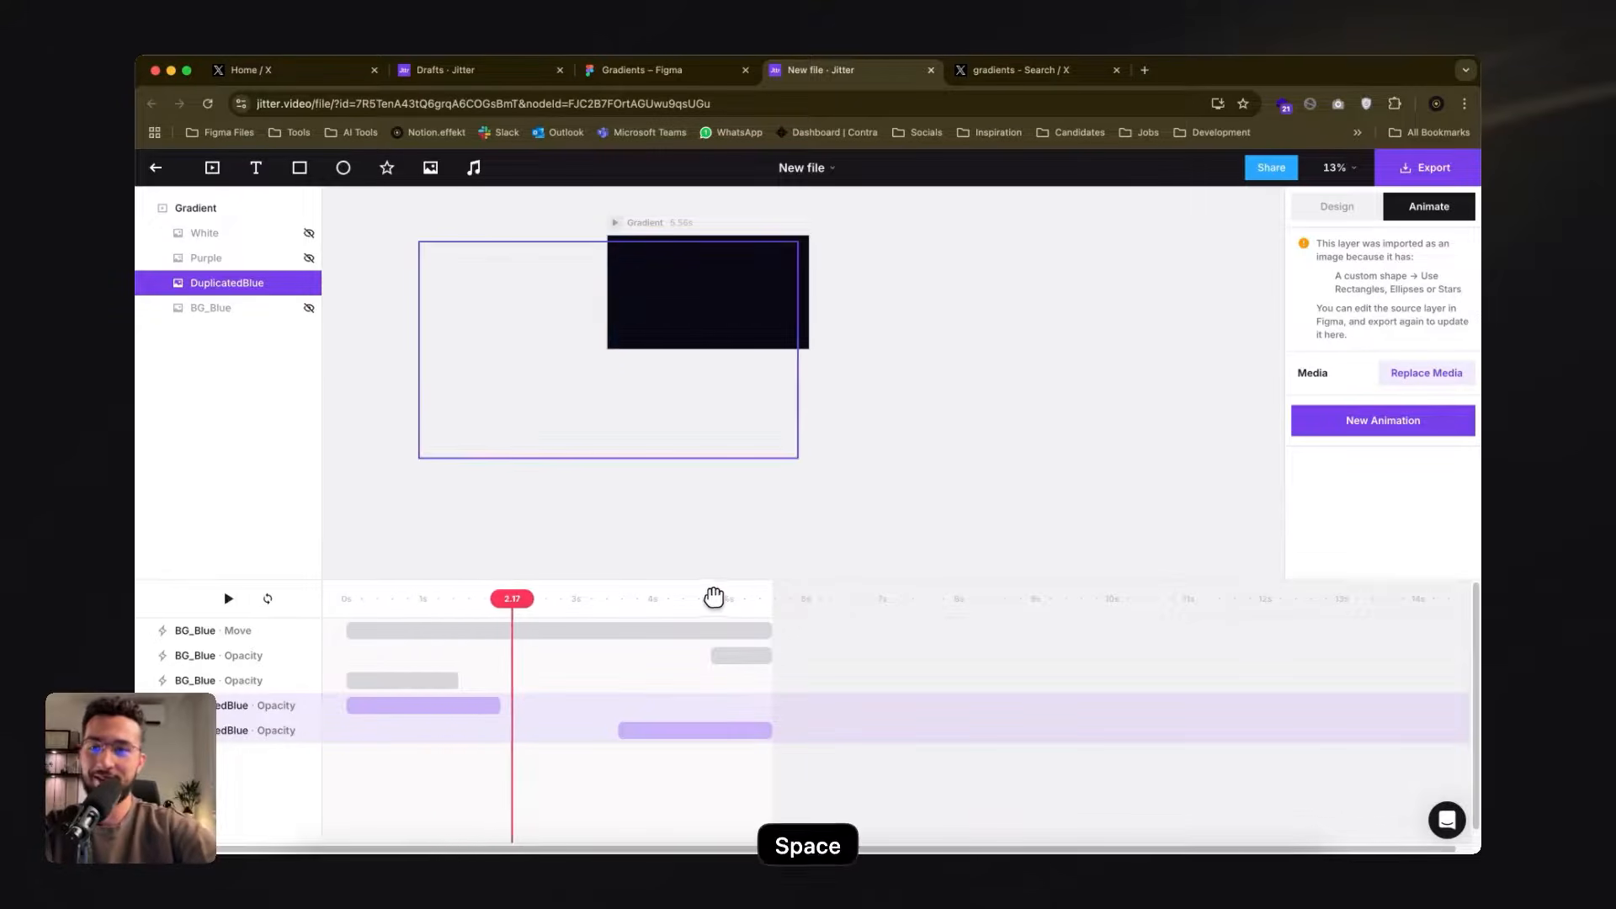
click(308, 309)
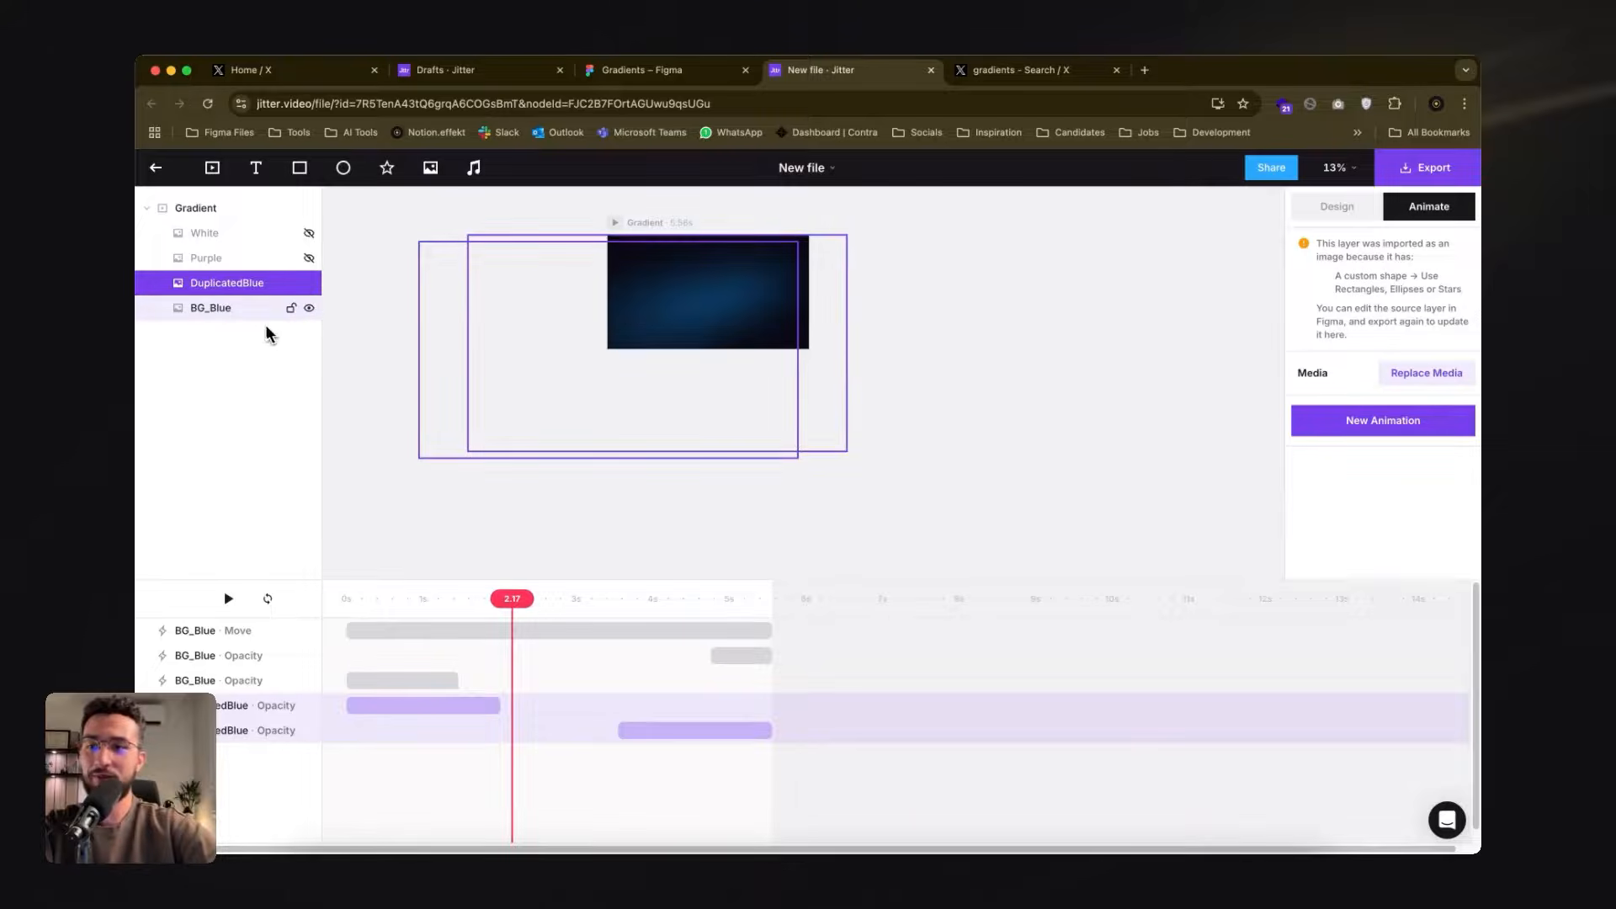
- Move the BG_Blue layer above DuplicatedBlue in the layer order and preview the loop from the start
click(233, 311)
drag(211, 315, 210, 270)
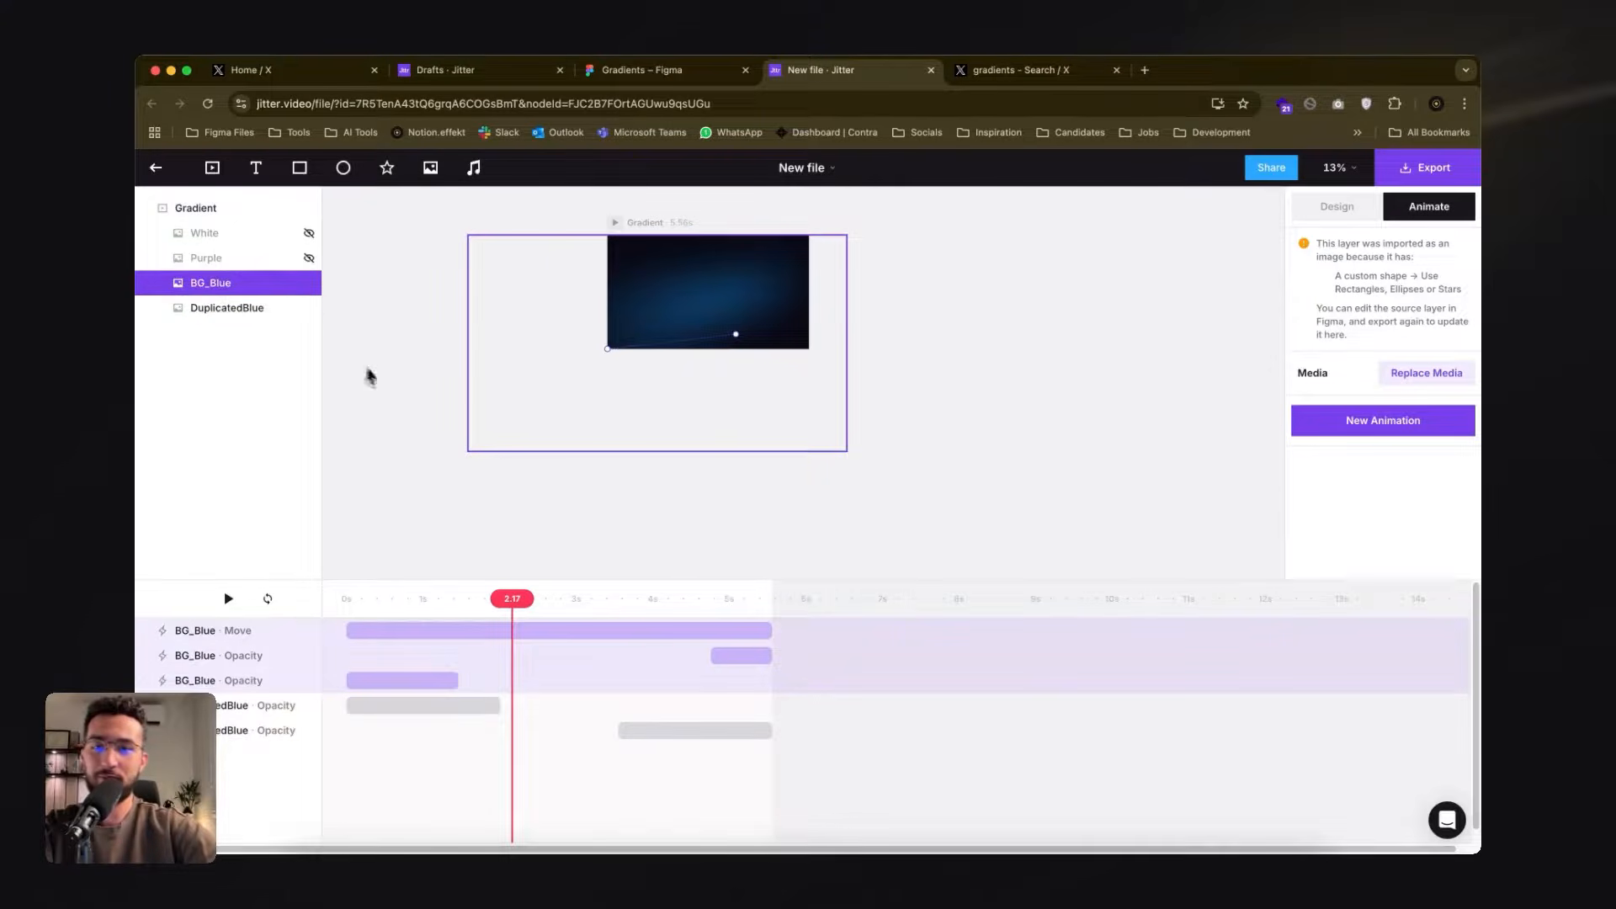
drag(507, 599, 314, 599)
key(space)
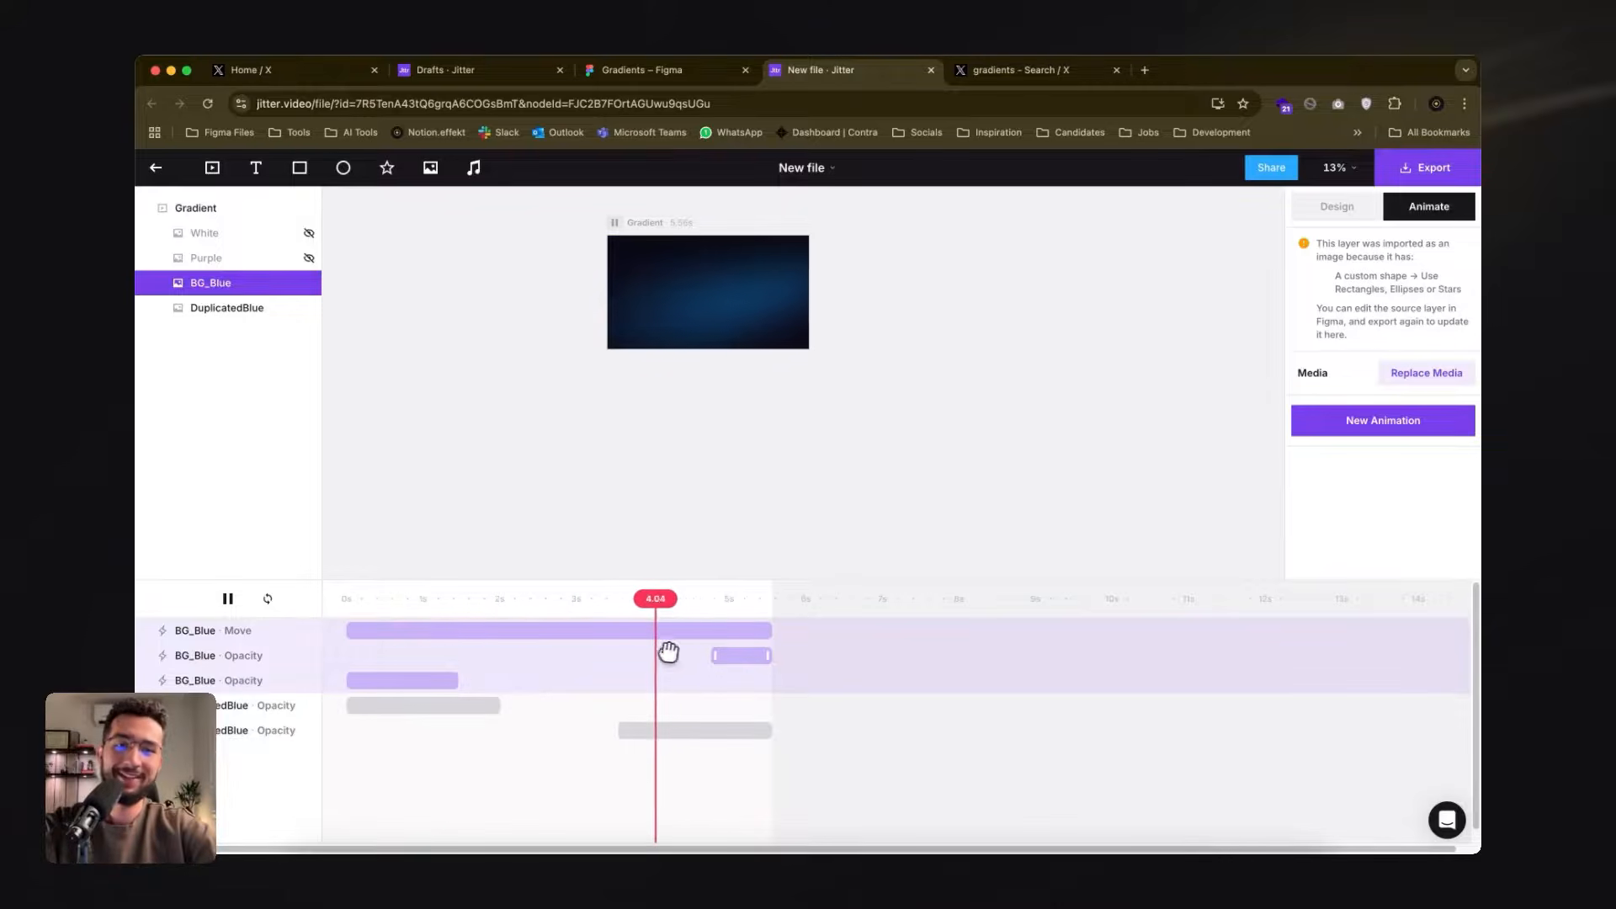
key(space)
key(space)
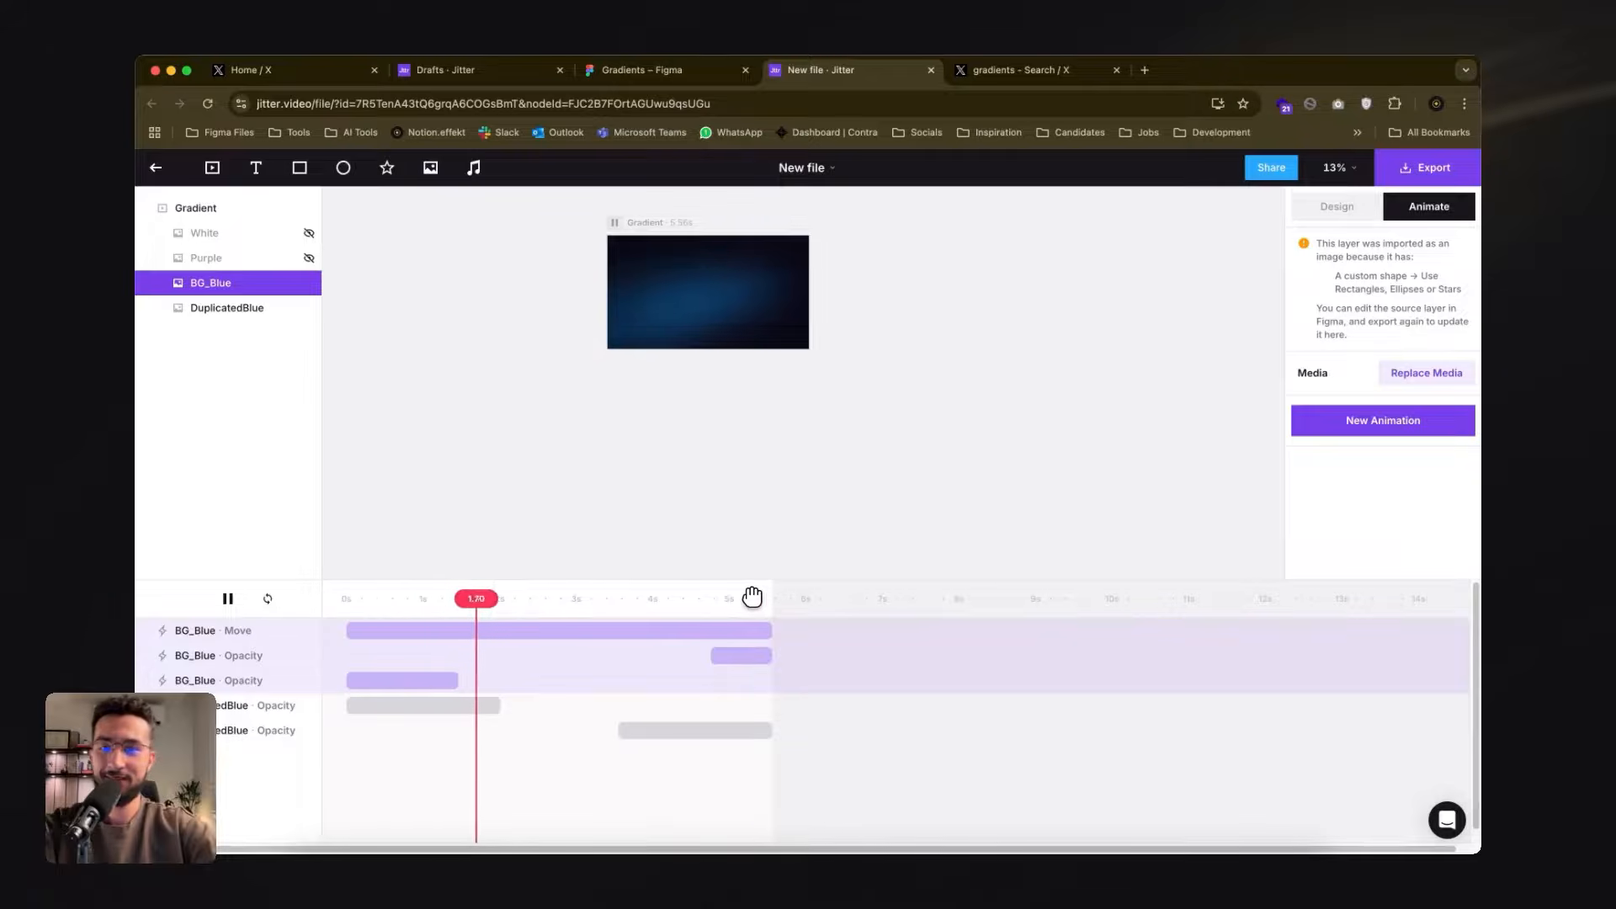
key(space)
- Show the Purple layer and preview it over the animated blue layers from the start
click(309, 257)
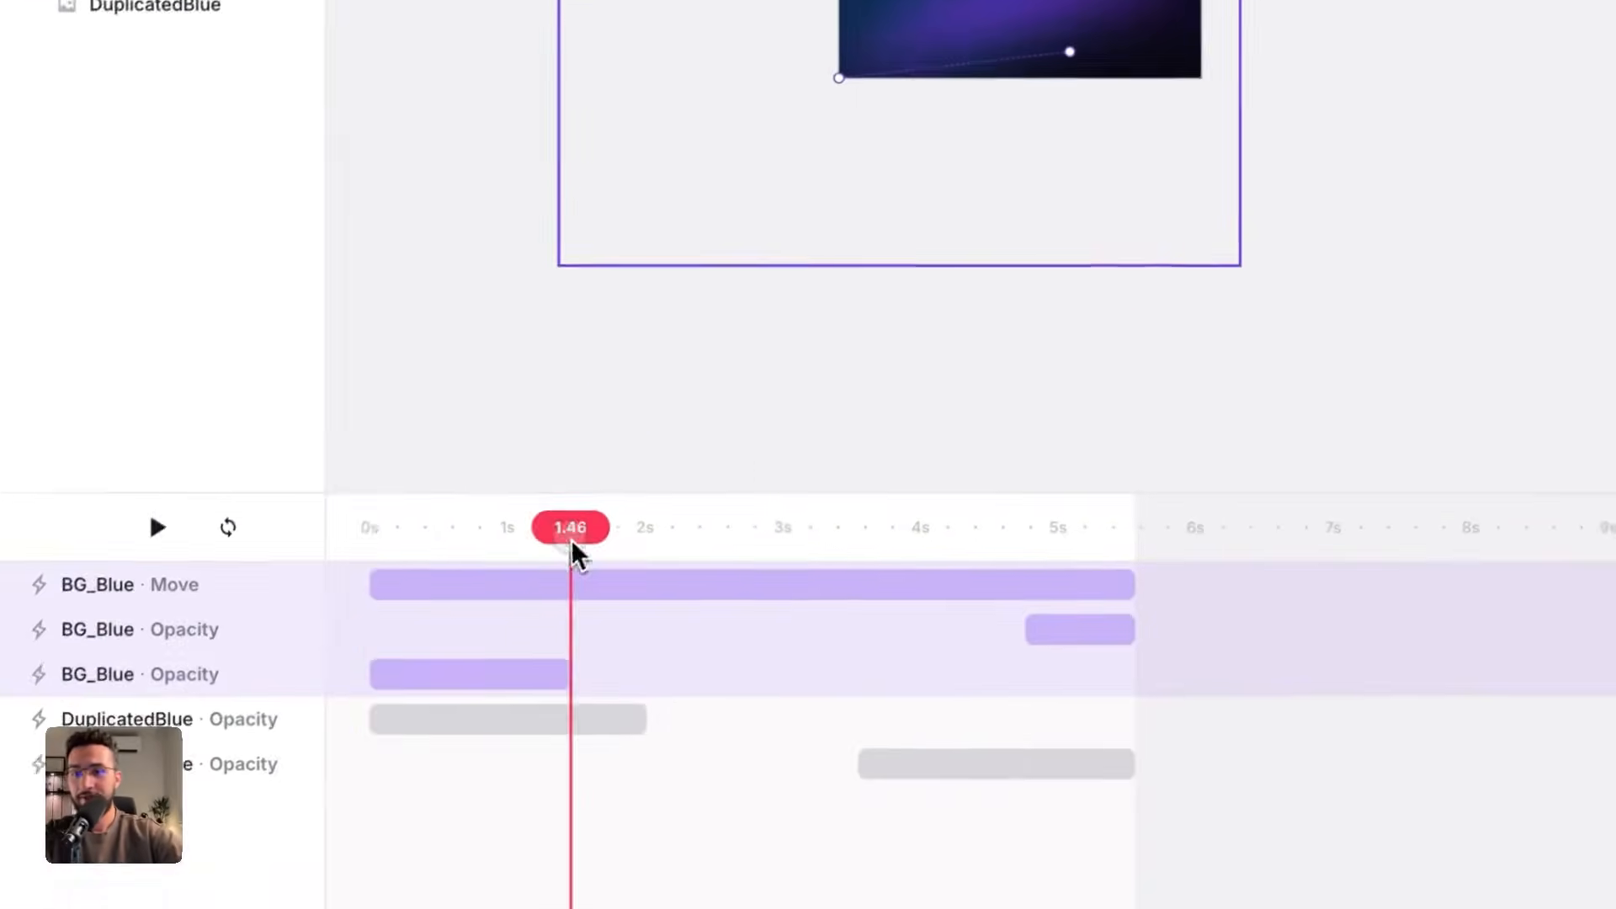
drag(457, 767, 168, 773)
key(space)
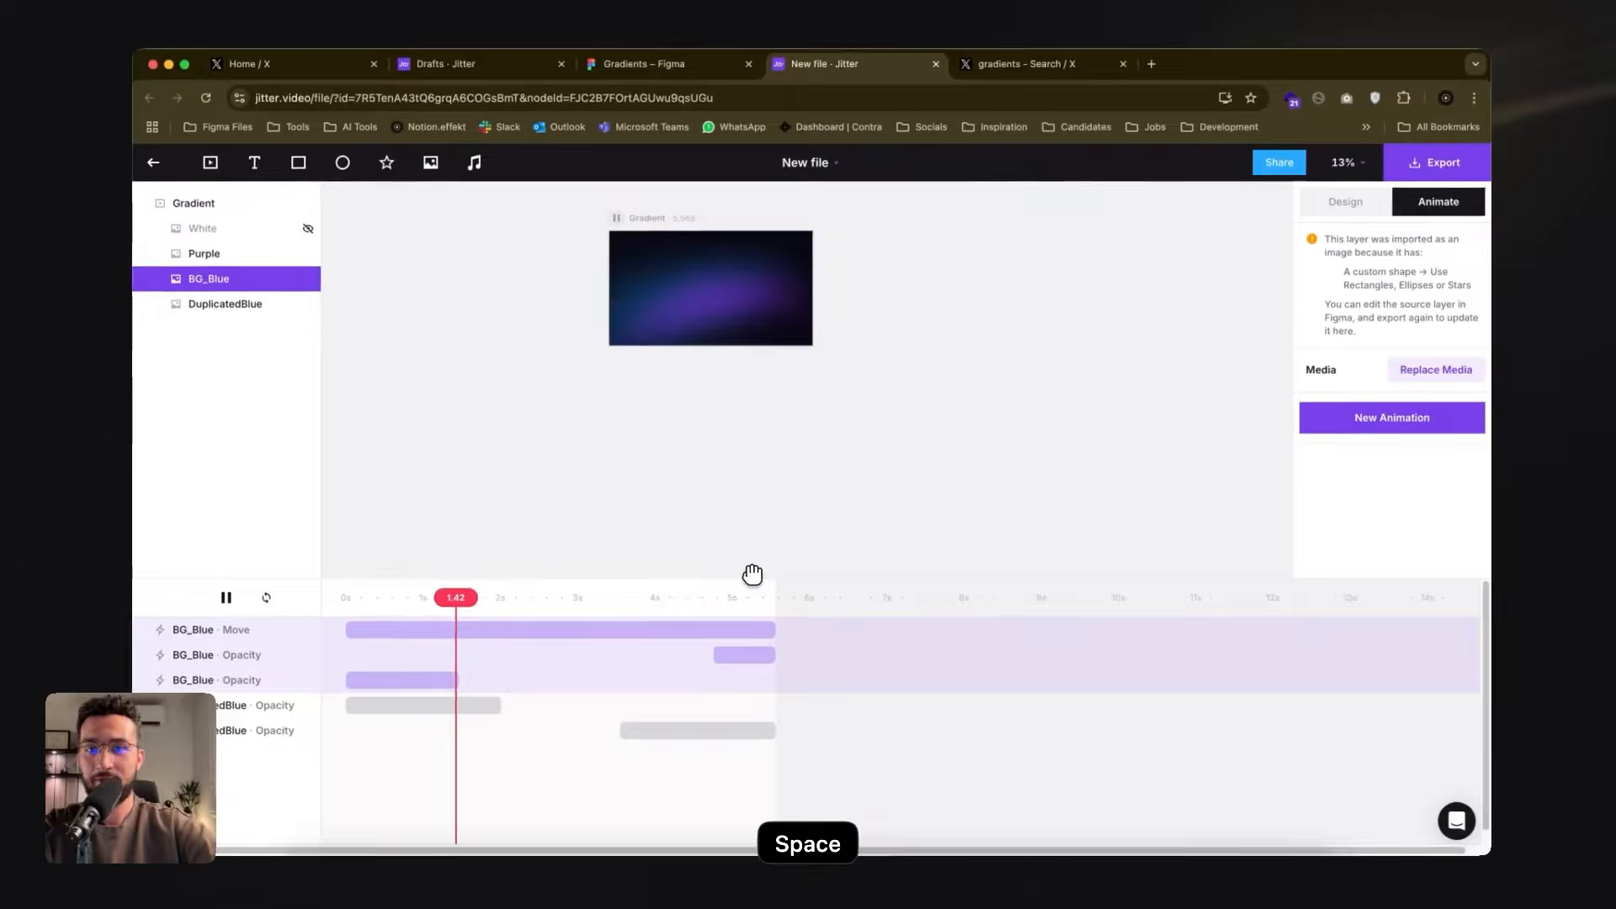
key(space)
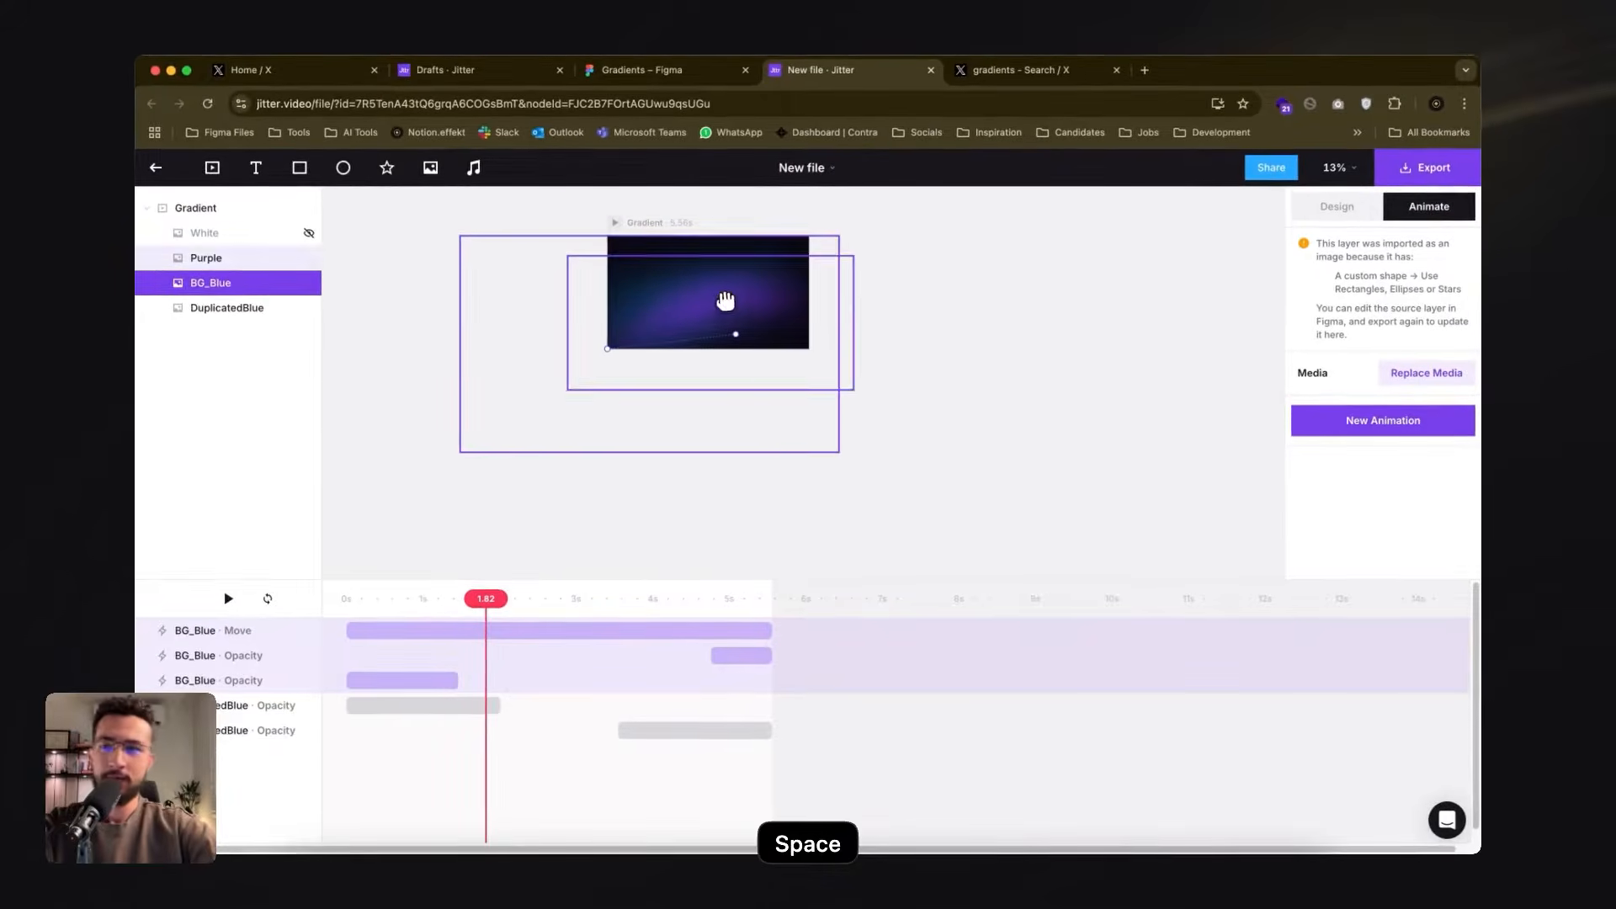
- Add a Move animation to the Purple layer and make it span the full 5.56 s timeline
click(783, 320)
click(1364, 421)
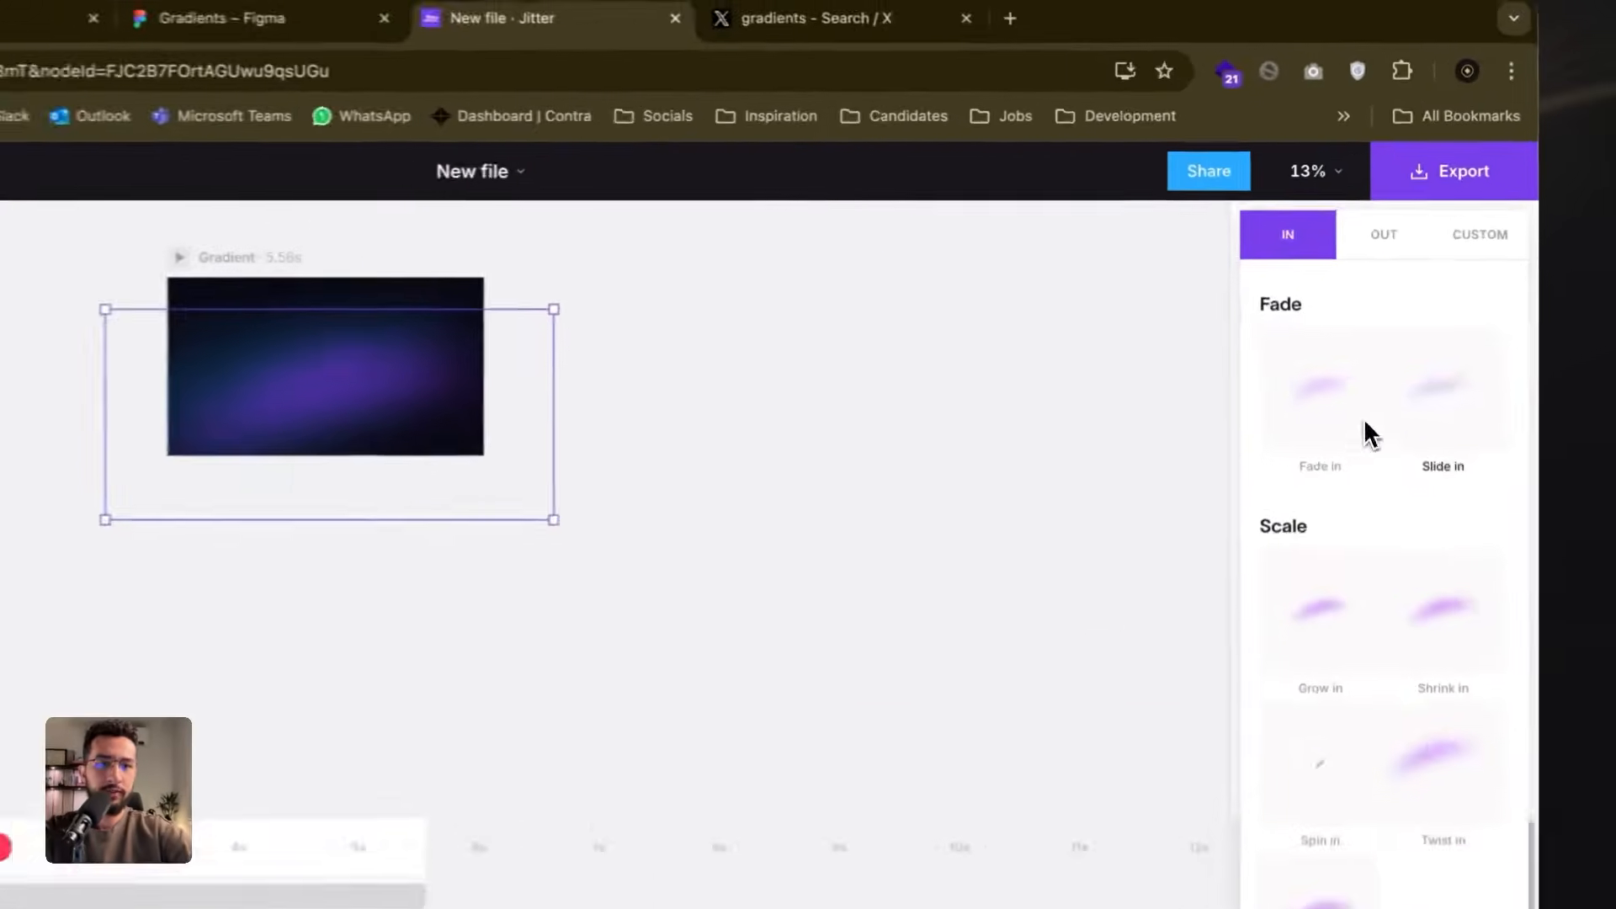
click(1469, 240)
click(1339, 362)
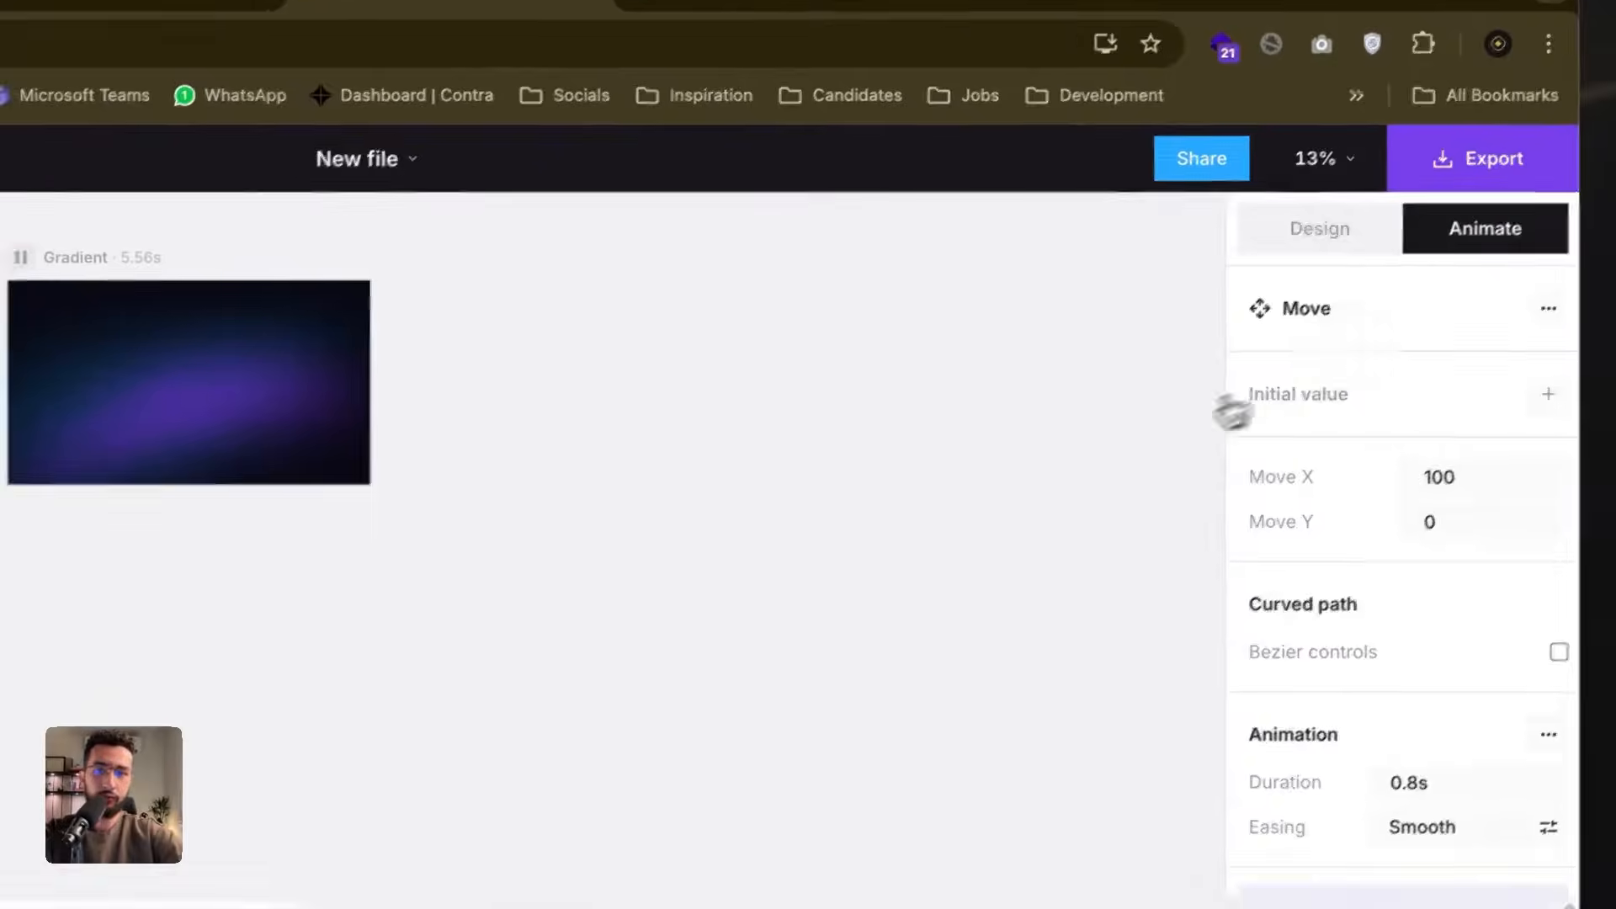
drag(568, 680, 325, 712)
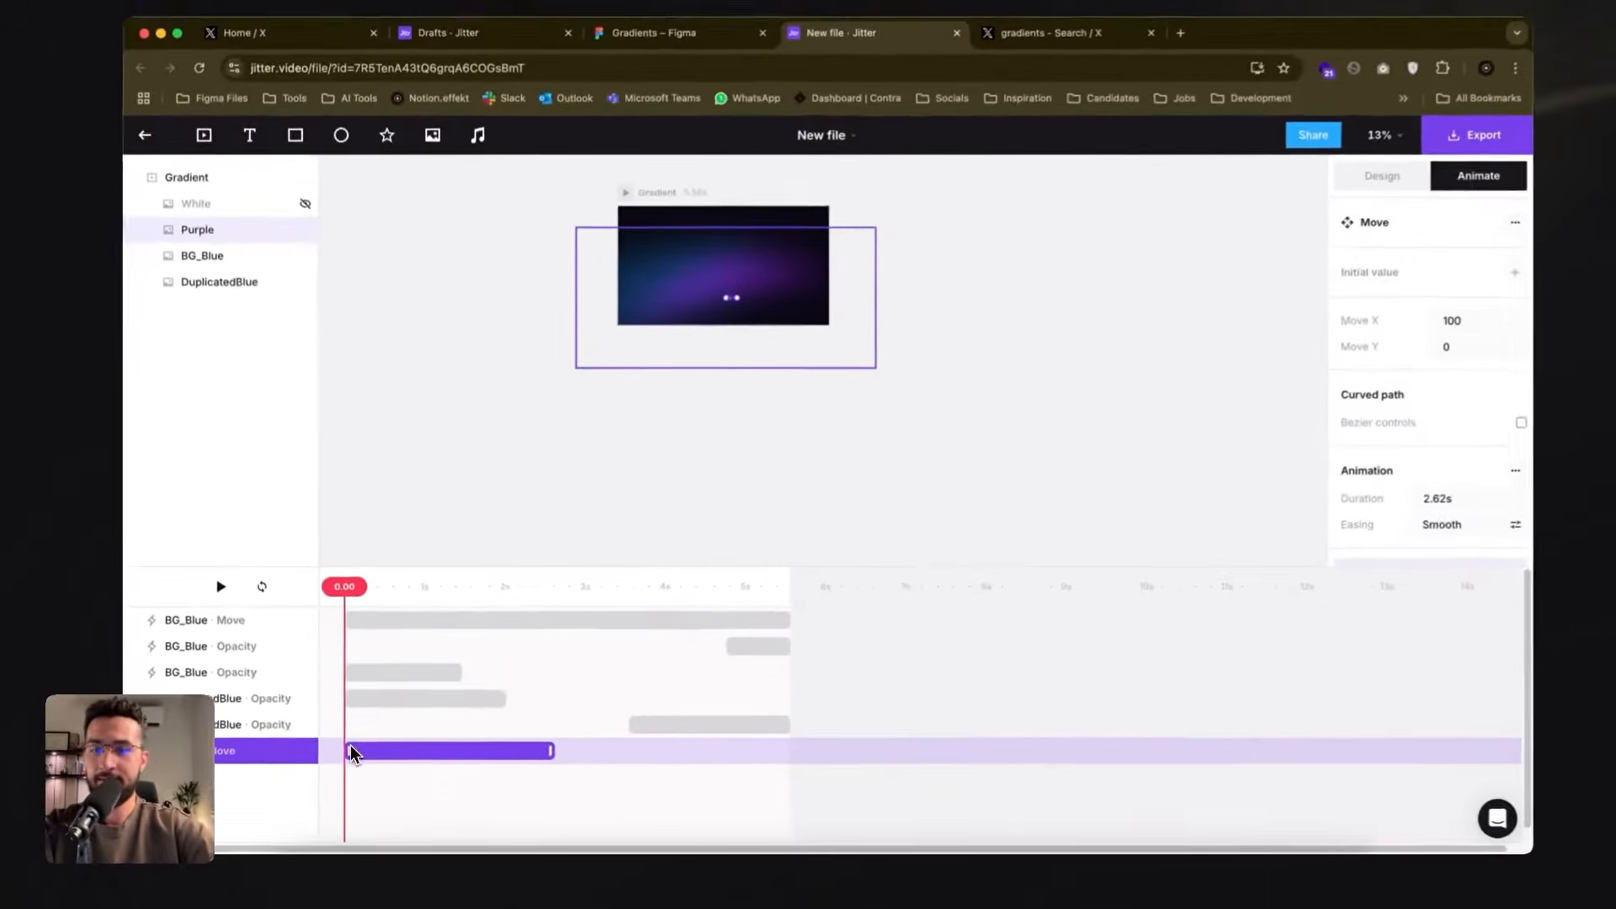
drag(551, 751, 791, 779)
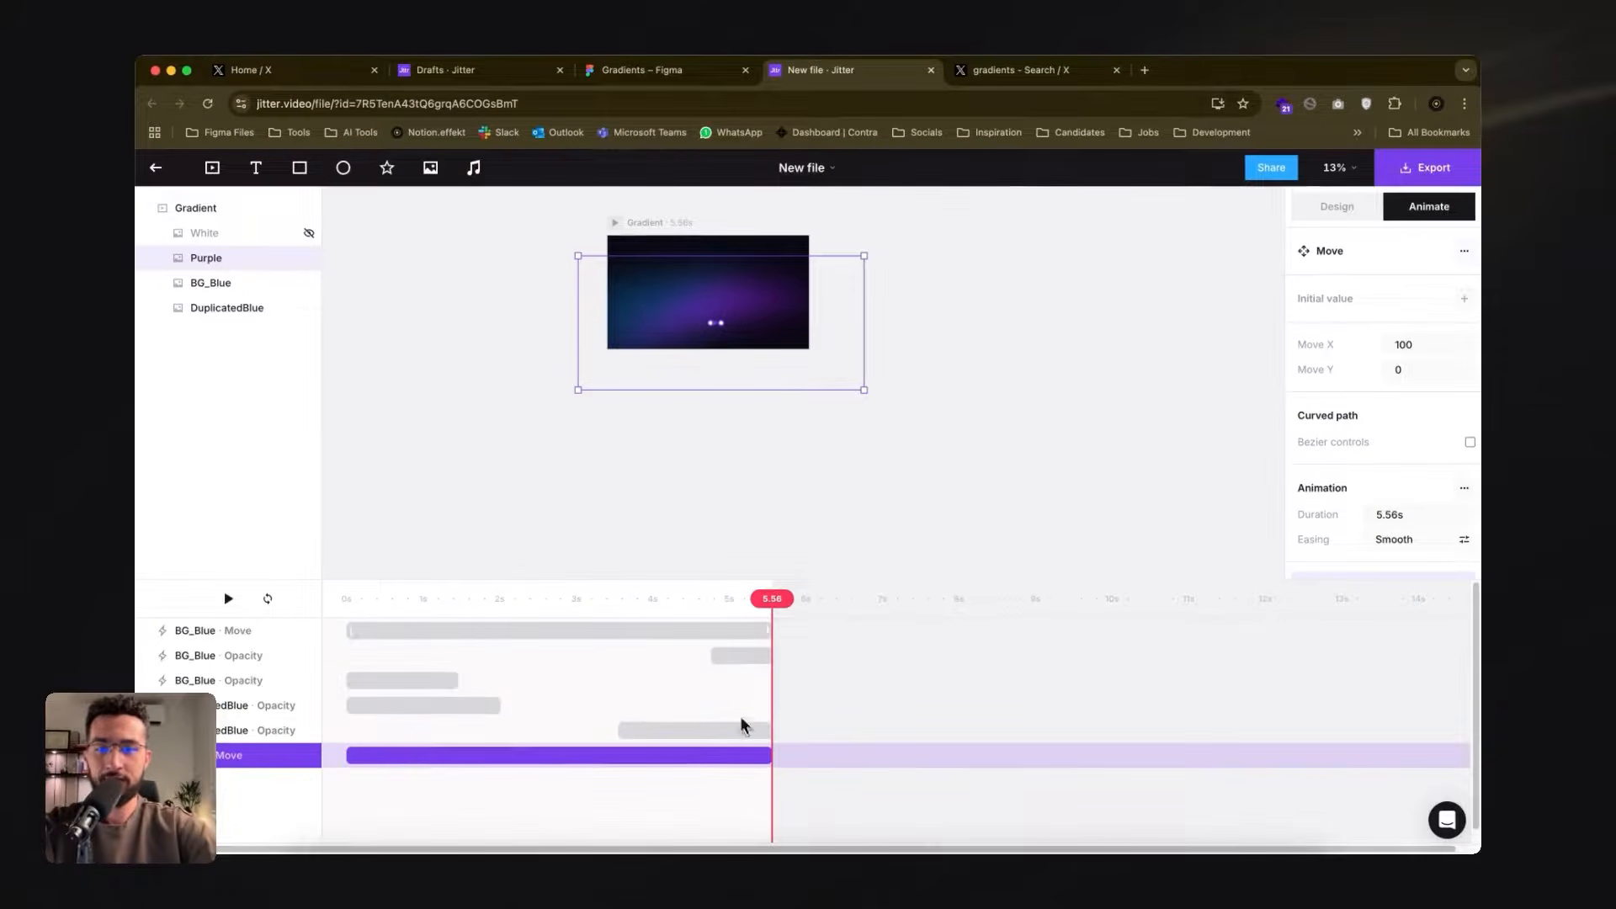
- Try a Purple Move path from beyond the frame's lower-left side to beyond its upper-right side, with Move X 4636 and Move Y -1217
drag(707, 323, 464, 387)
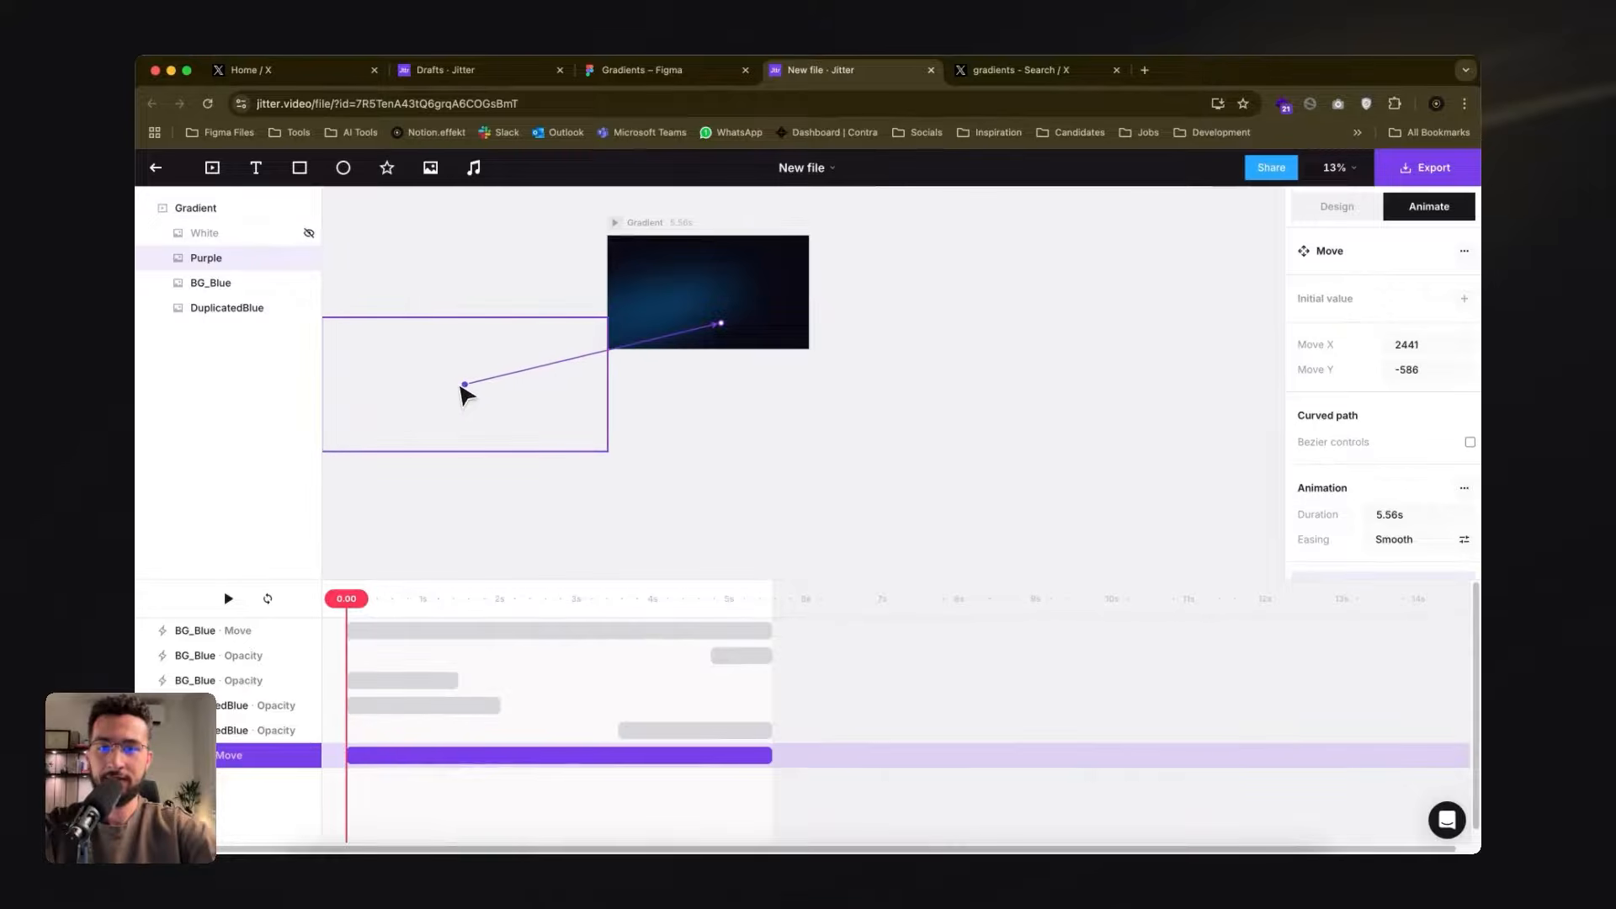
drag(722, 328, 921, 258)
drag(951, 252, 951, 256)
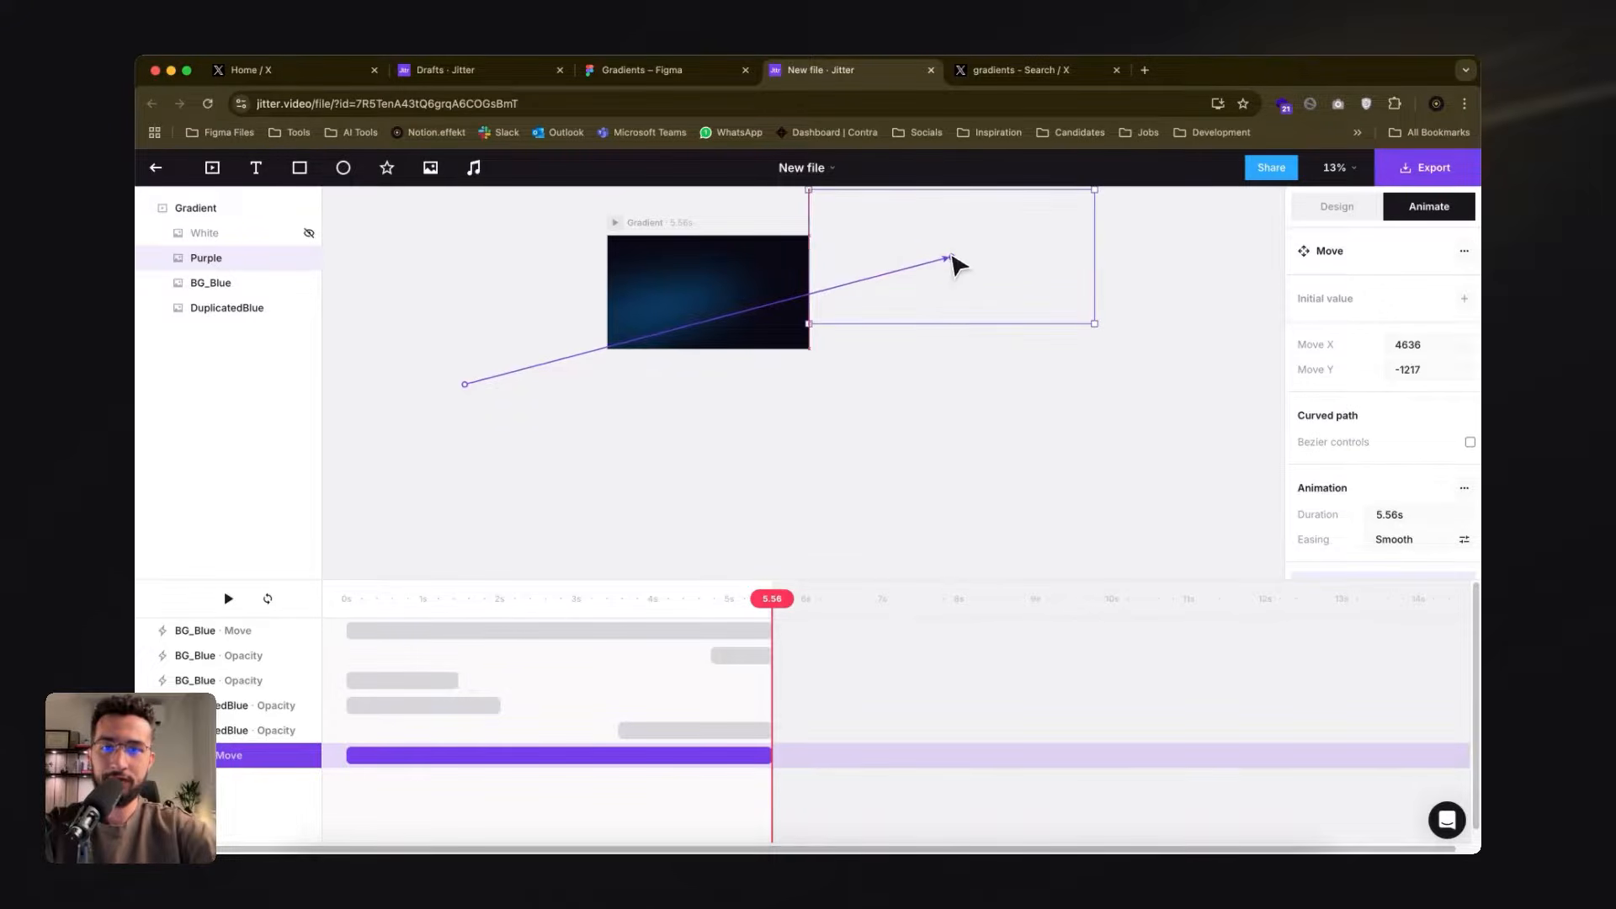
- Preview the Purple layer's movement across the frame from the start of the timeline
click(338, 600)
key(space)
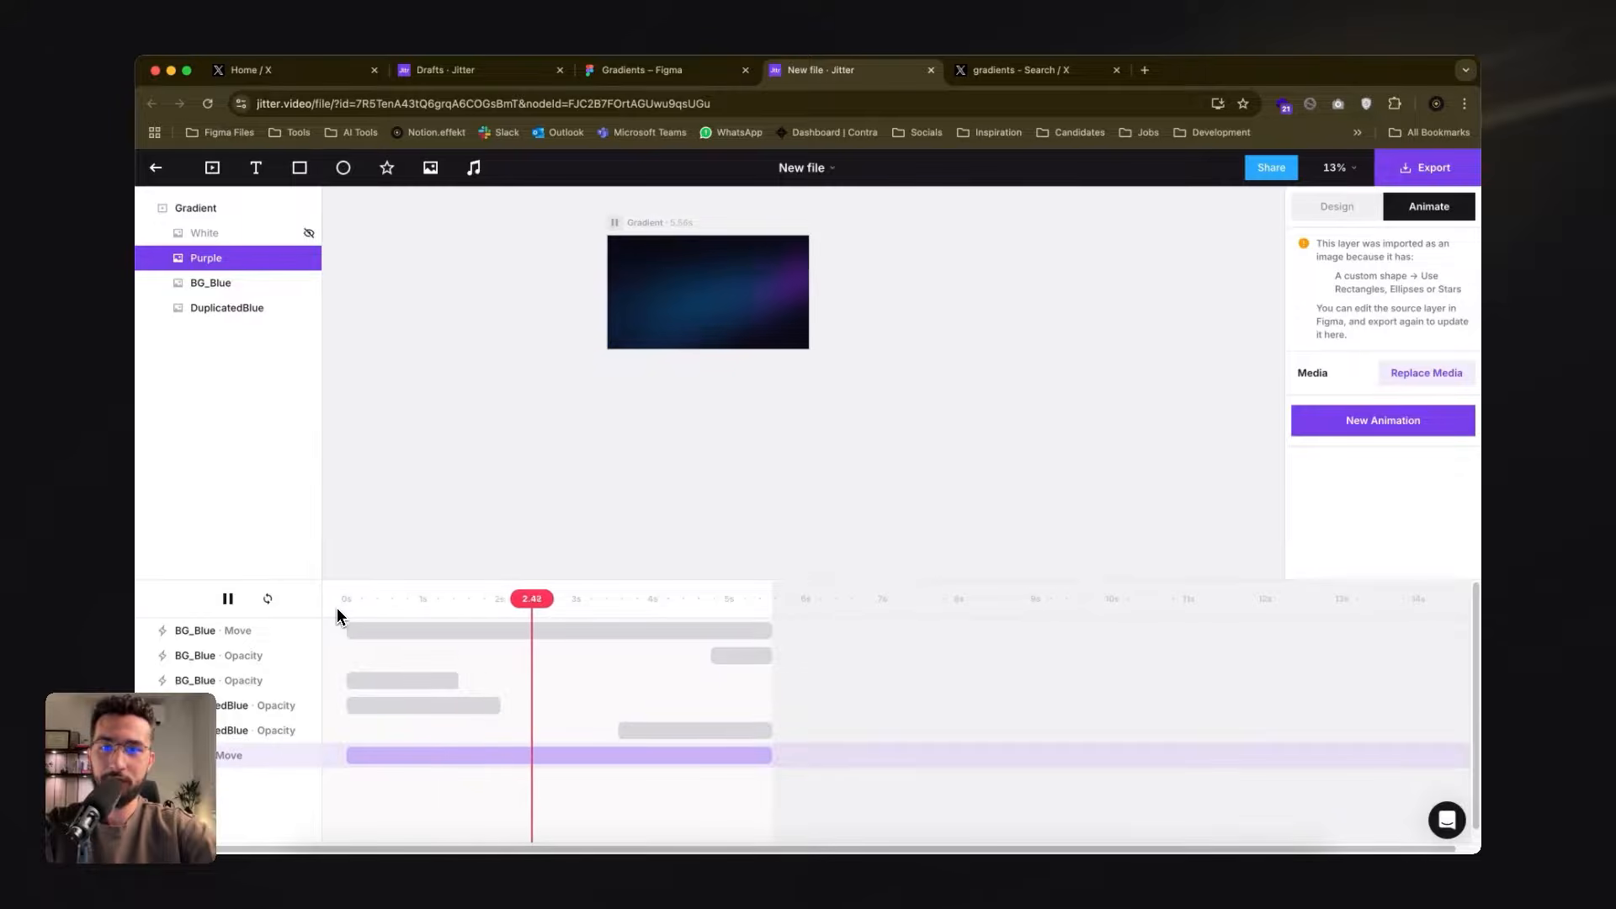
key(space)
key(space)
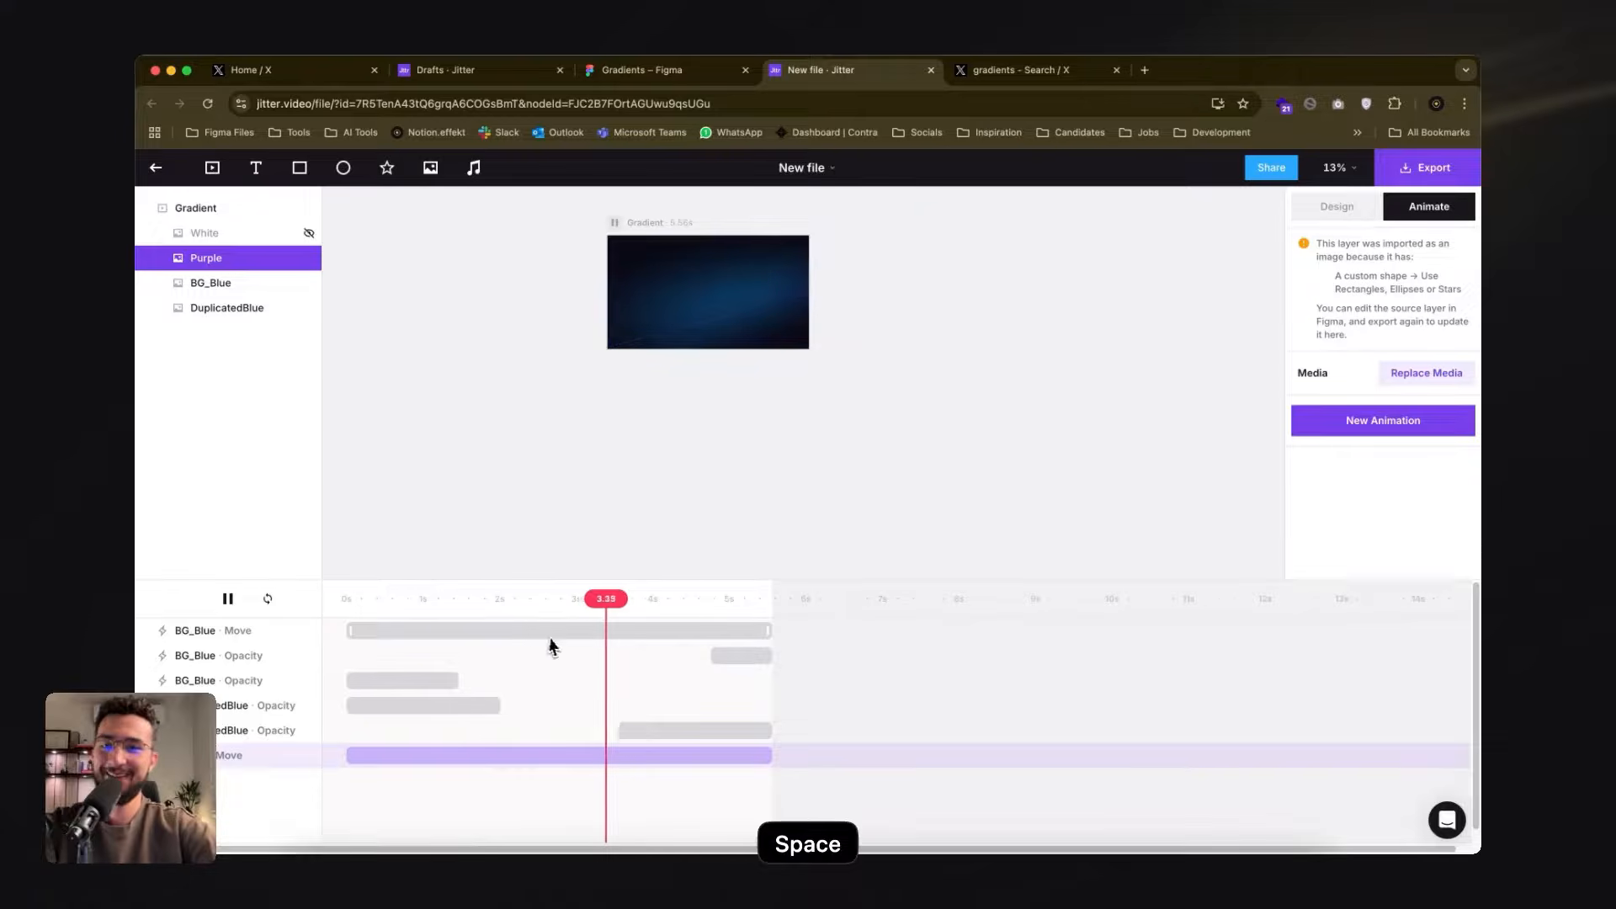
drag(644, 600, 339, 606)
key(space)
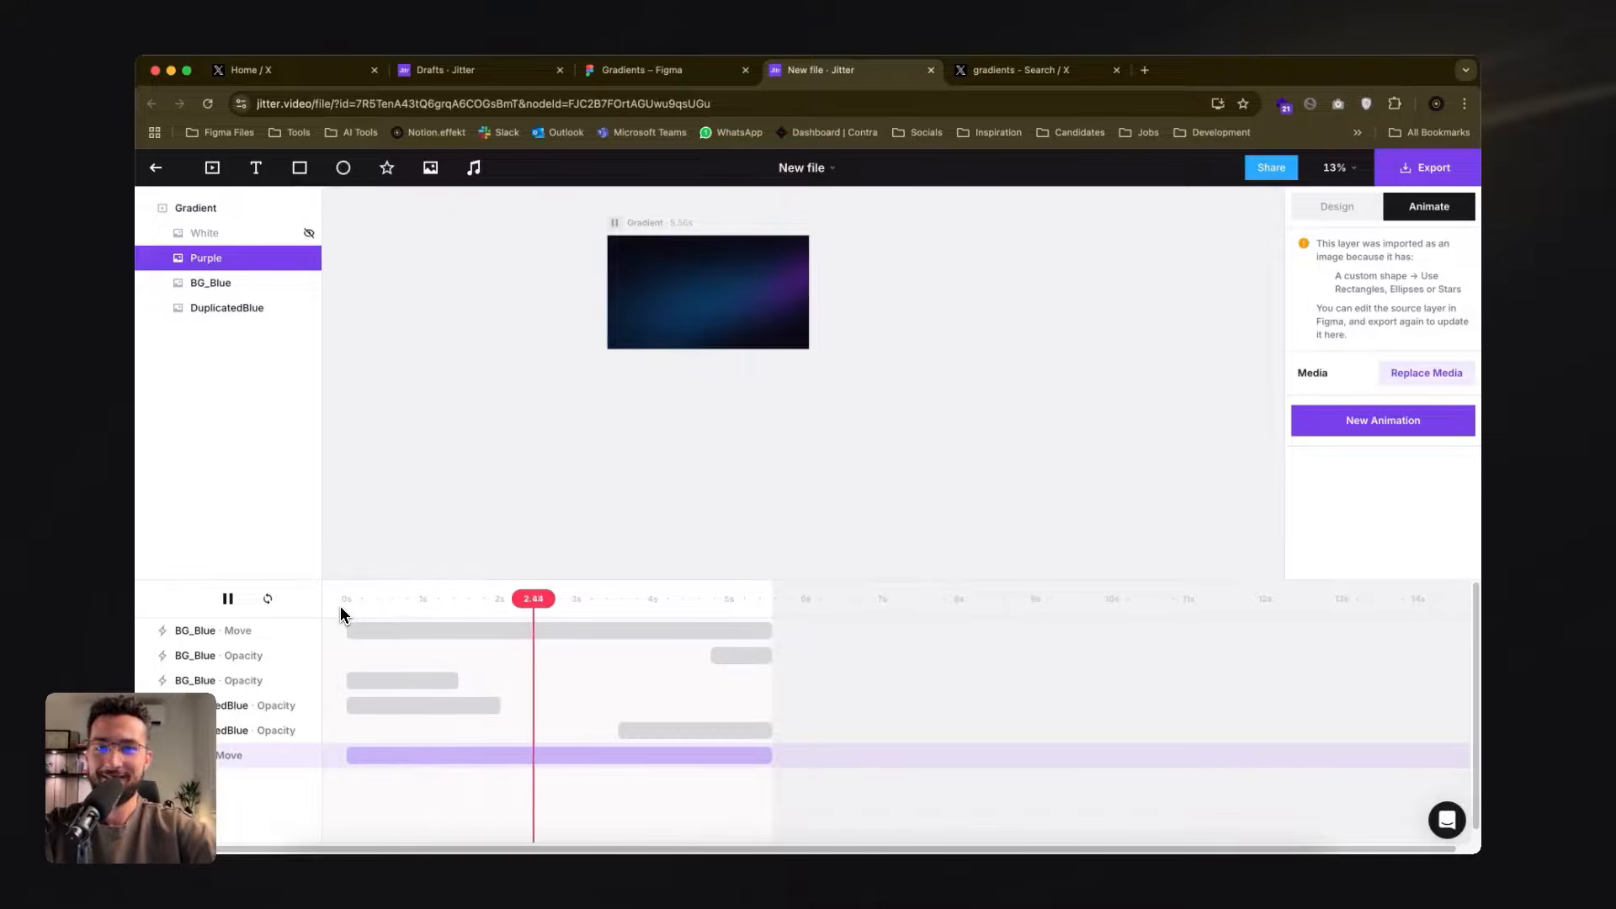
key(space)
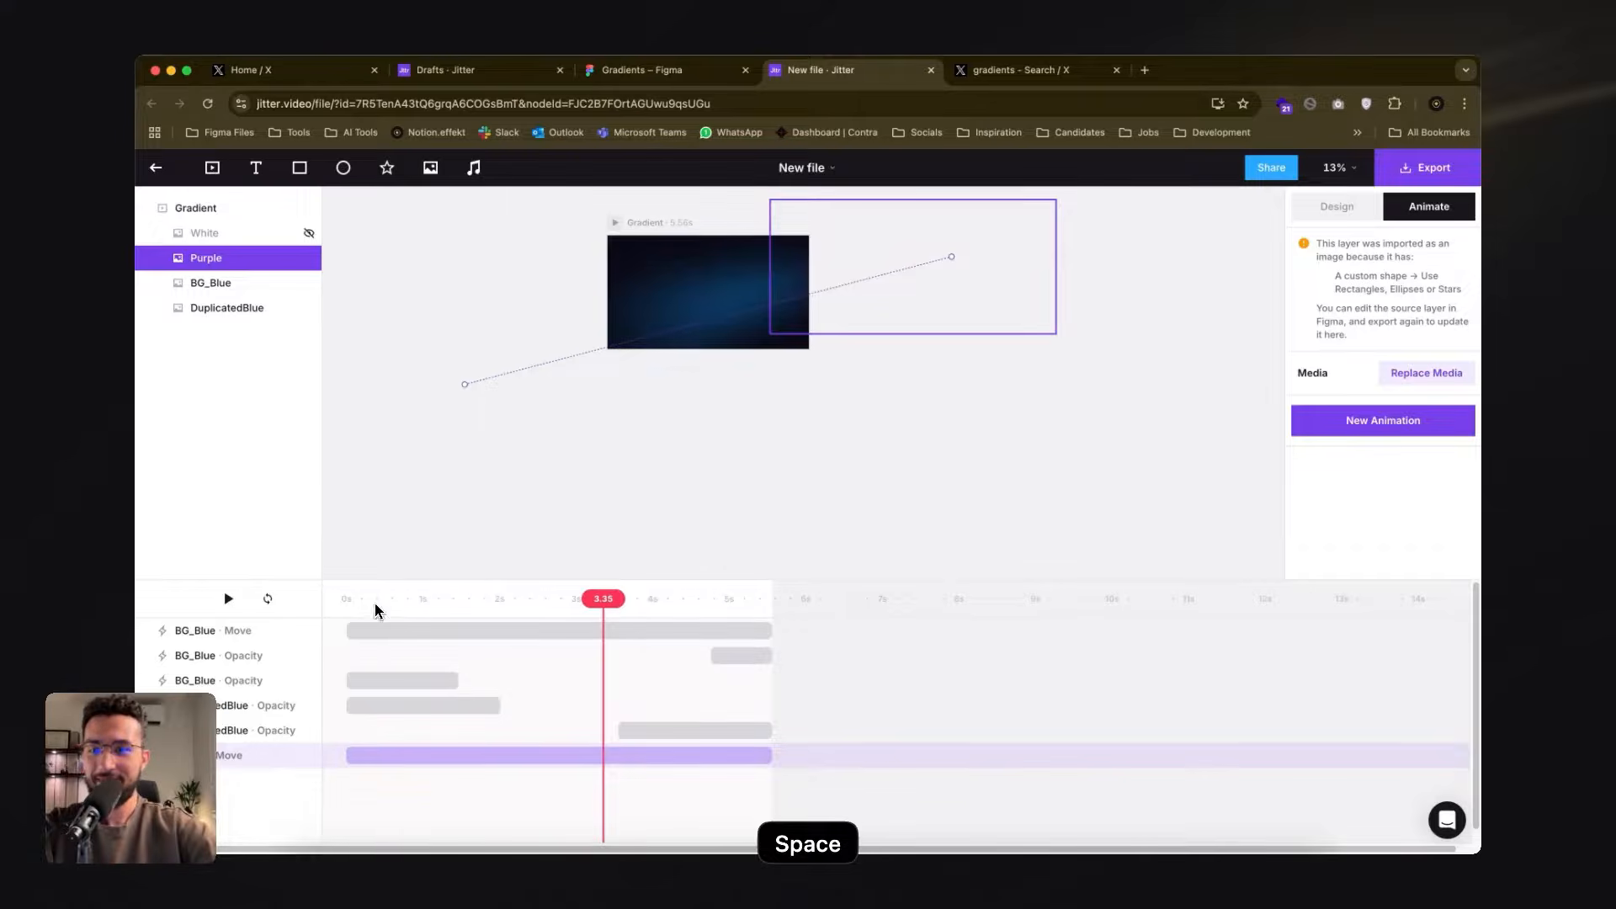
- Try a shorter Purple Move path from the frame's lower-left edge to just past its right edge, and preview it
drag(376, 609, 276, 600)
drag(467, 386, 604, 340)
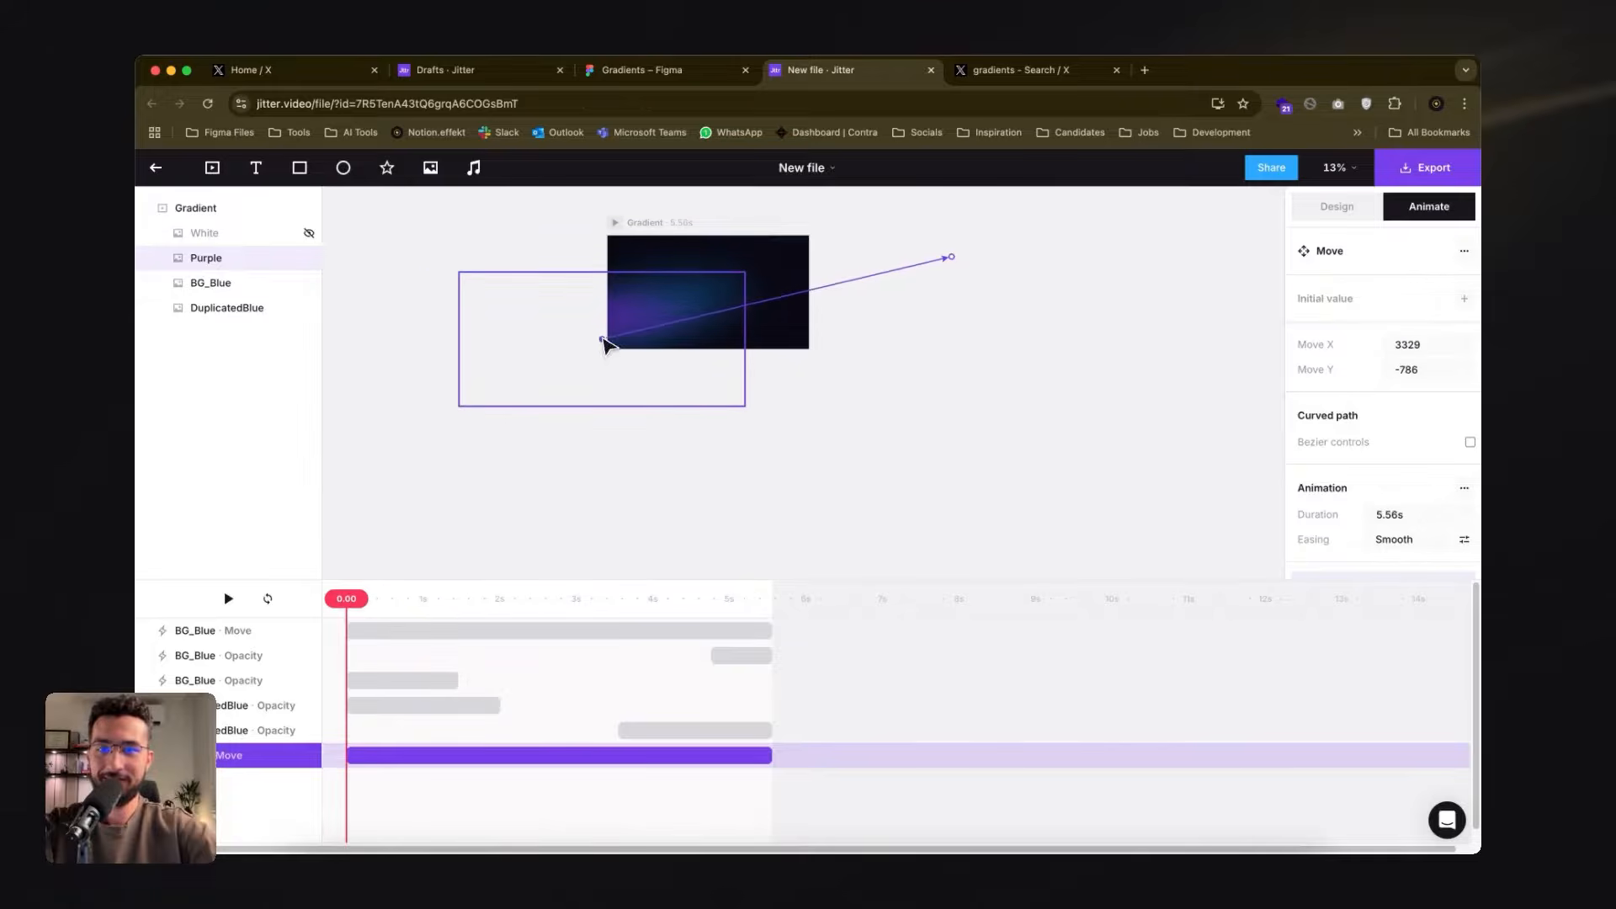
drag(493, 599, 804, 599)
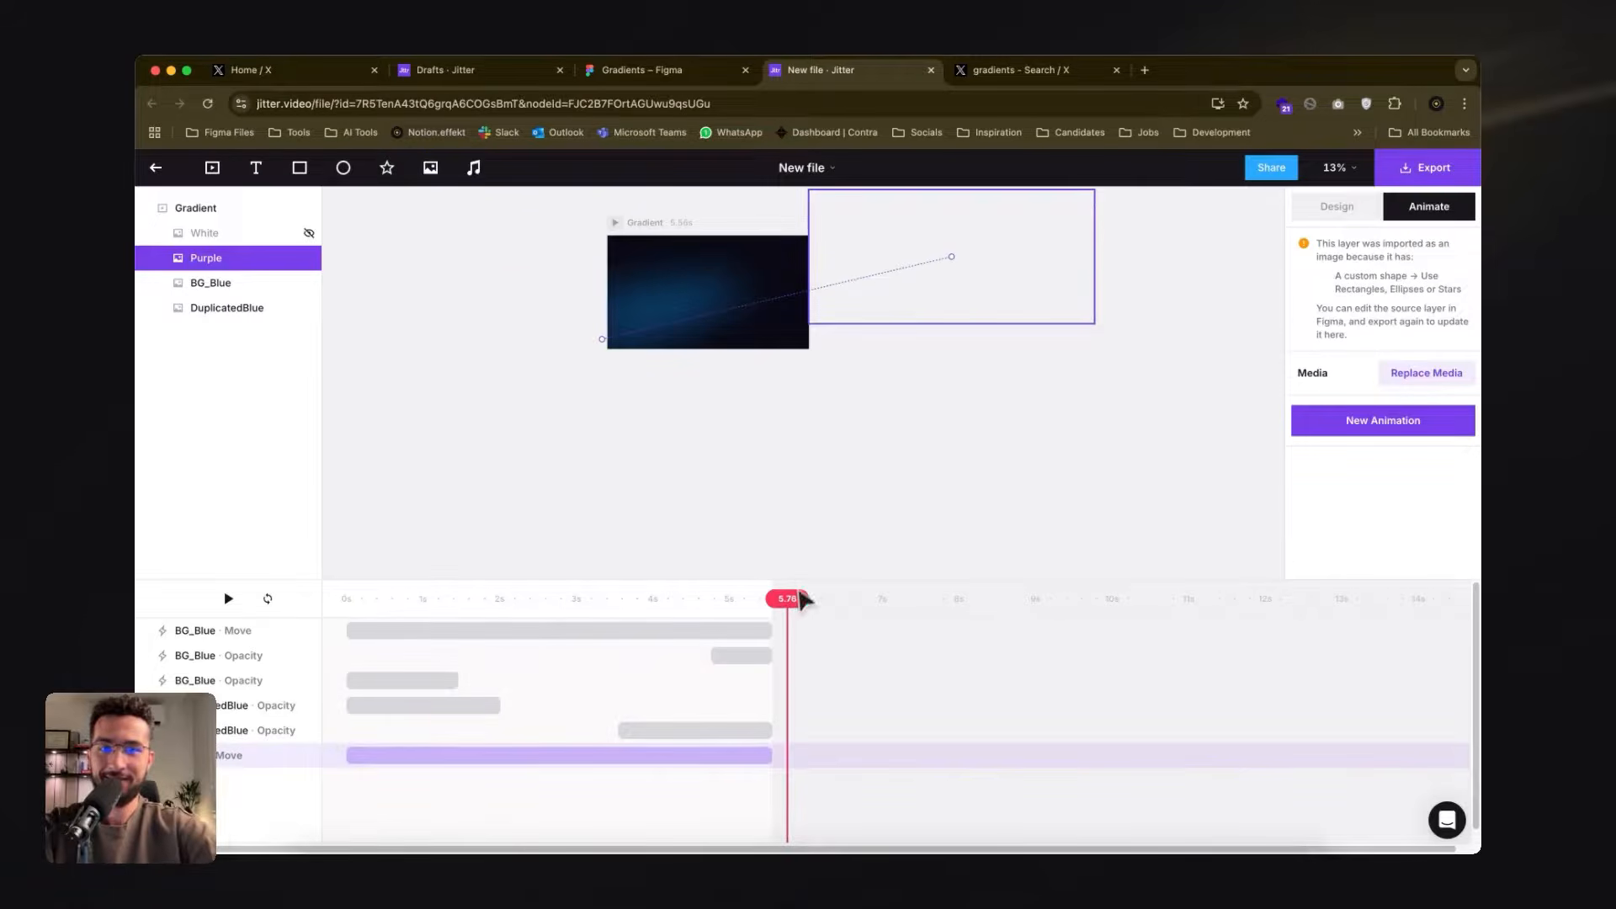
drag(955, 258, 823, 289)
drag(638, 600, 371, 602)
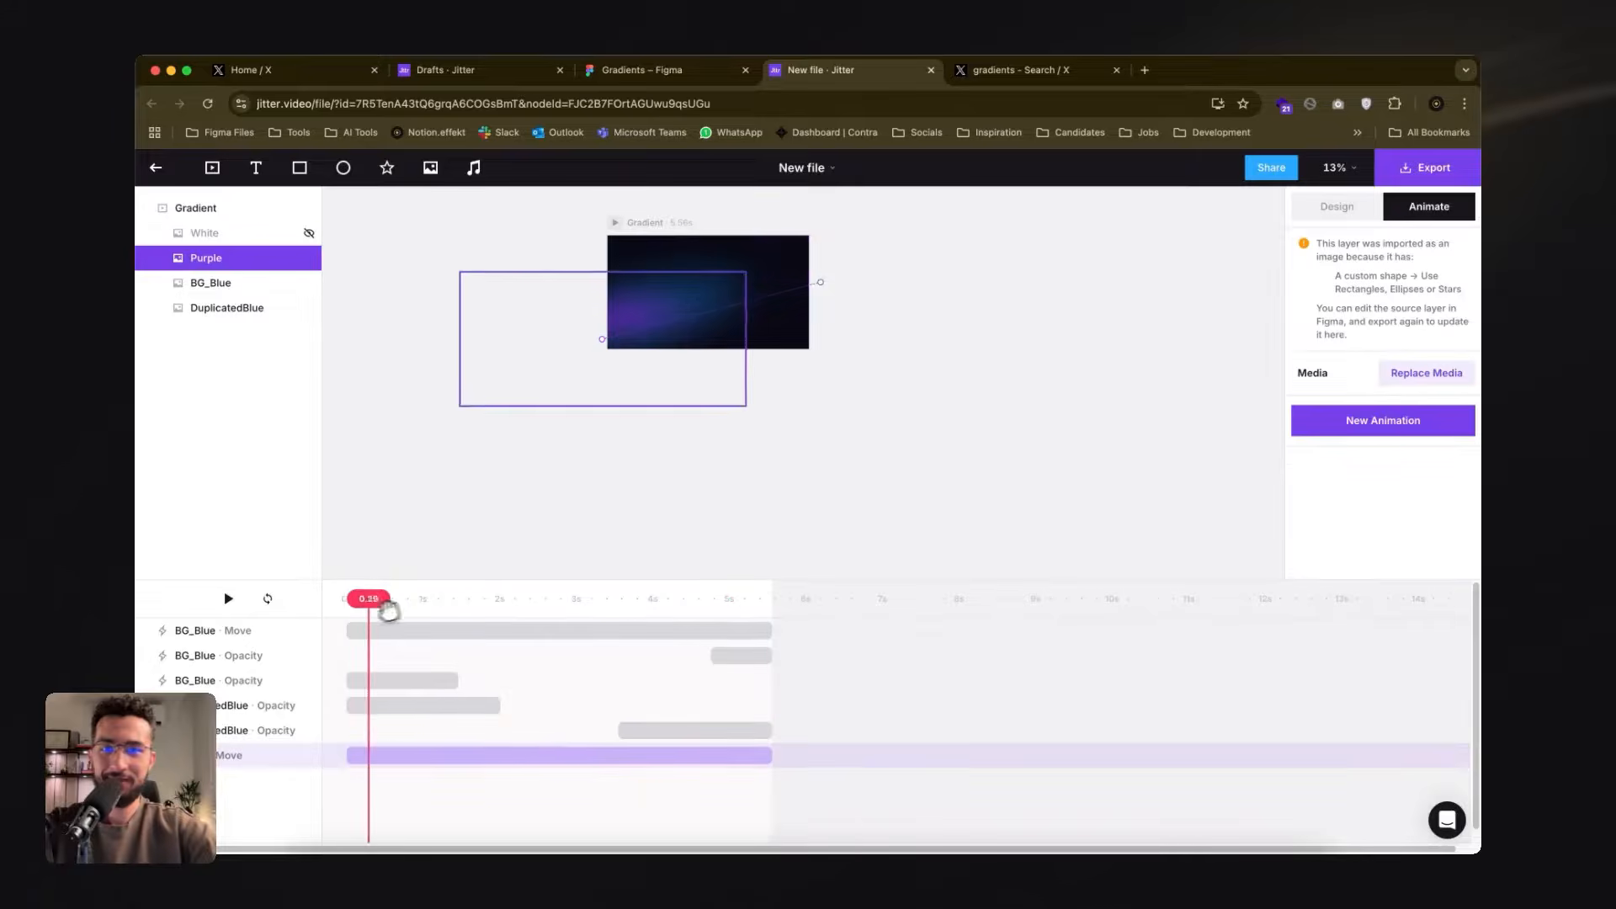
key(space)
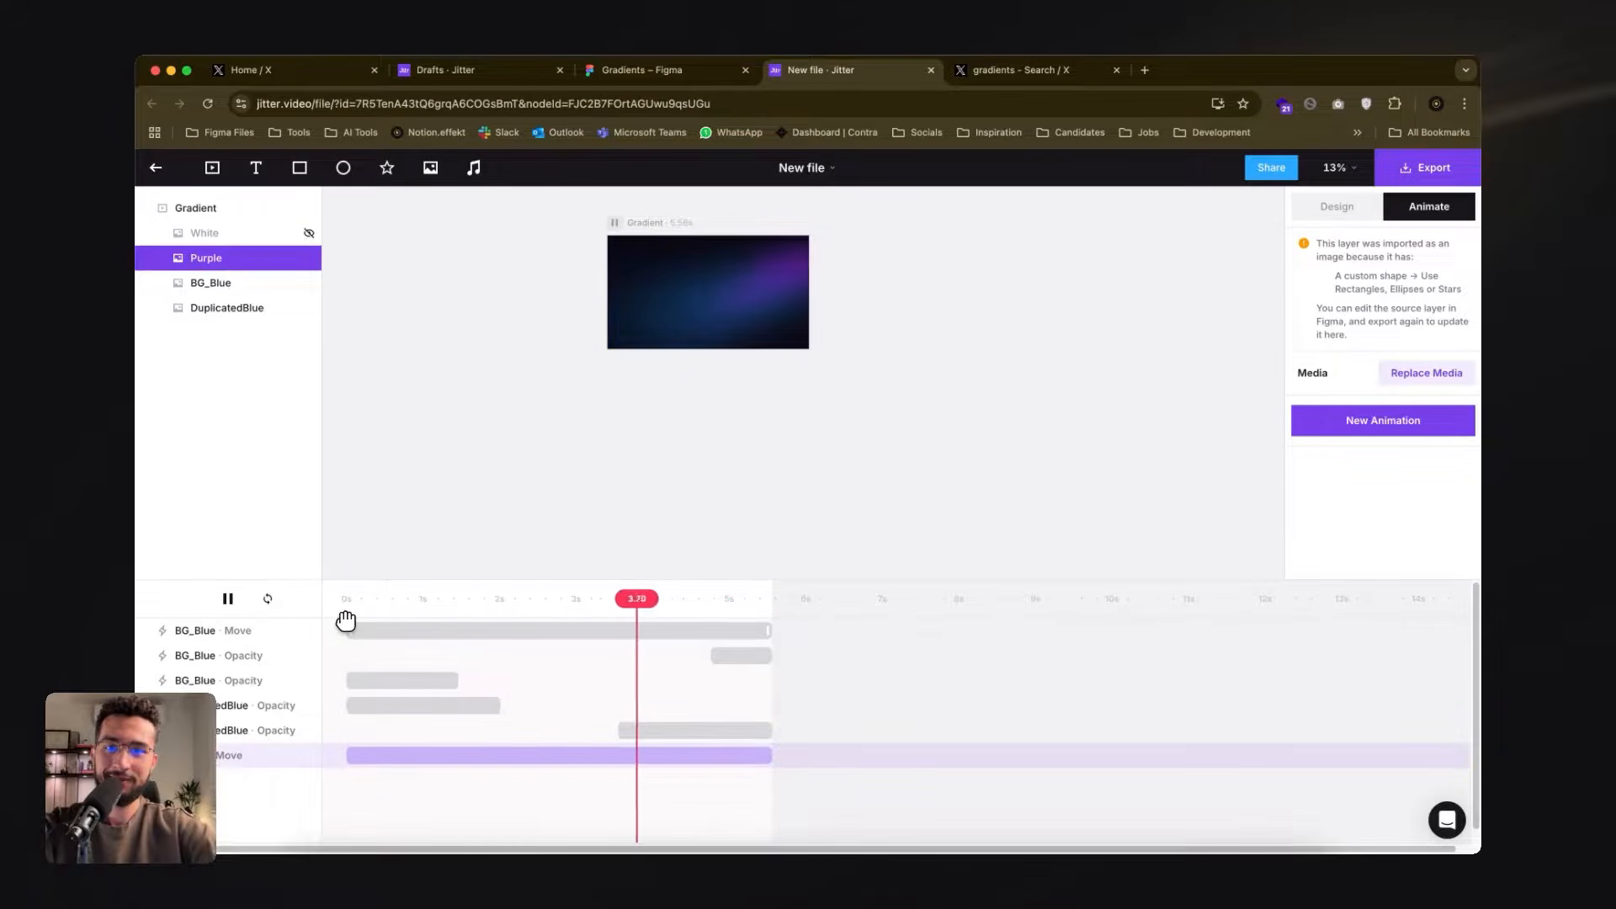
key(space)
- Try ending the Purple Move path inside the frame, with Move X 1206 and Move Y -352, and preview the loop
drag(820, 283, 732, 304)
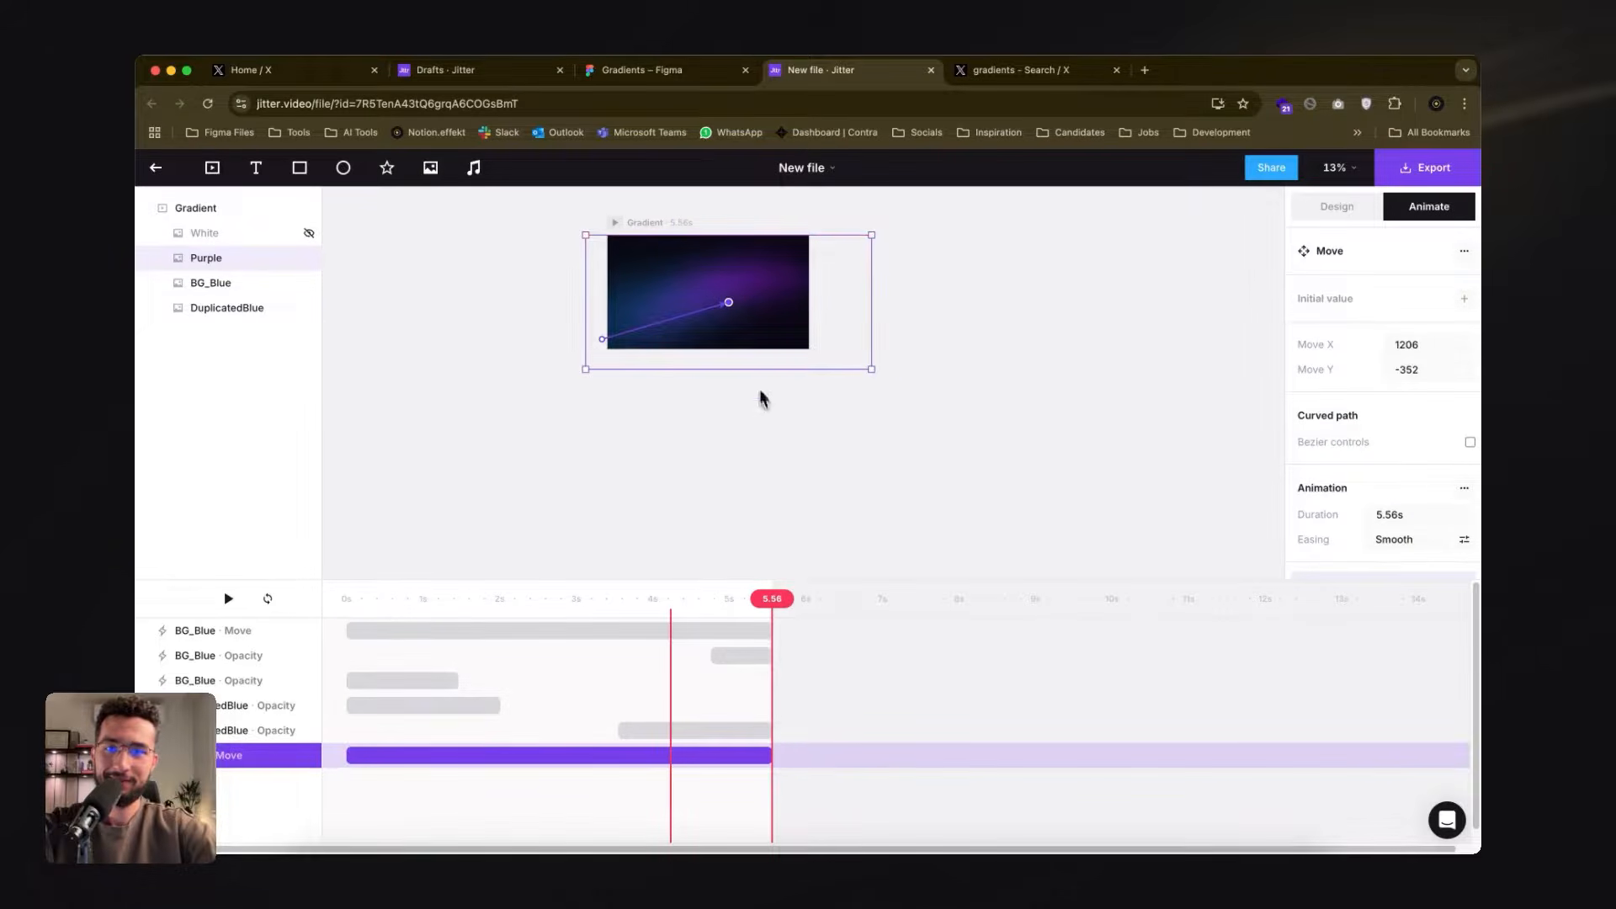
drag(779, 596, 387, 613)
key(space)
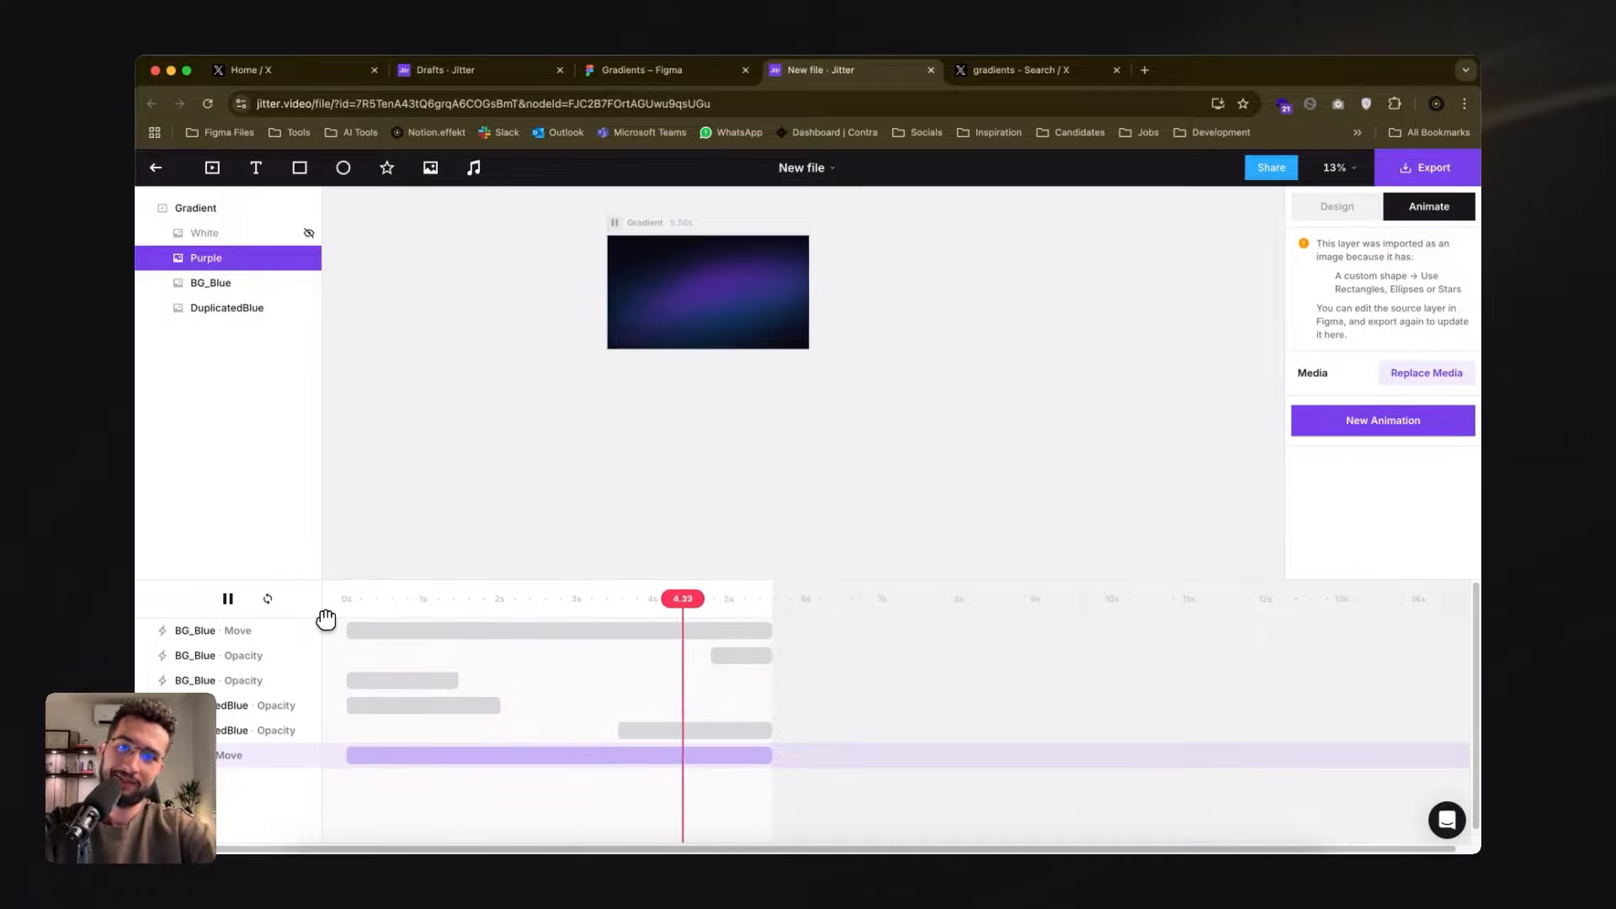
key(space)
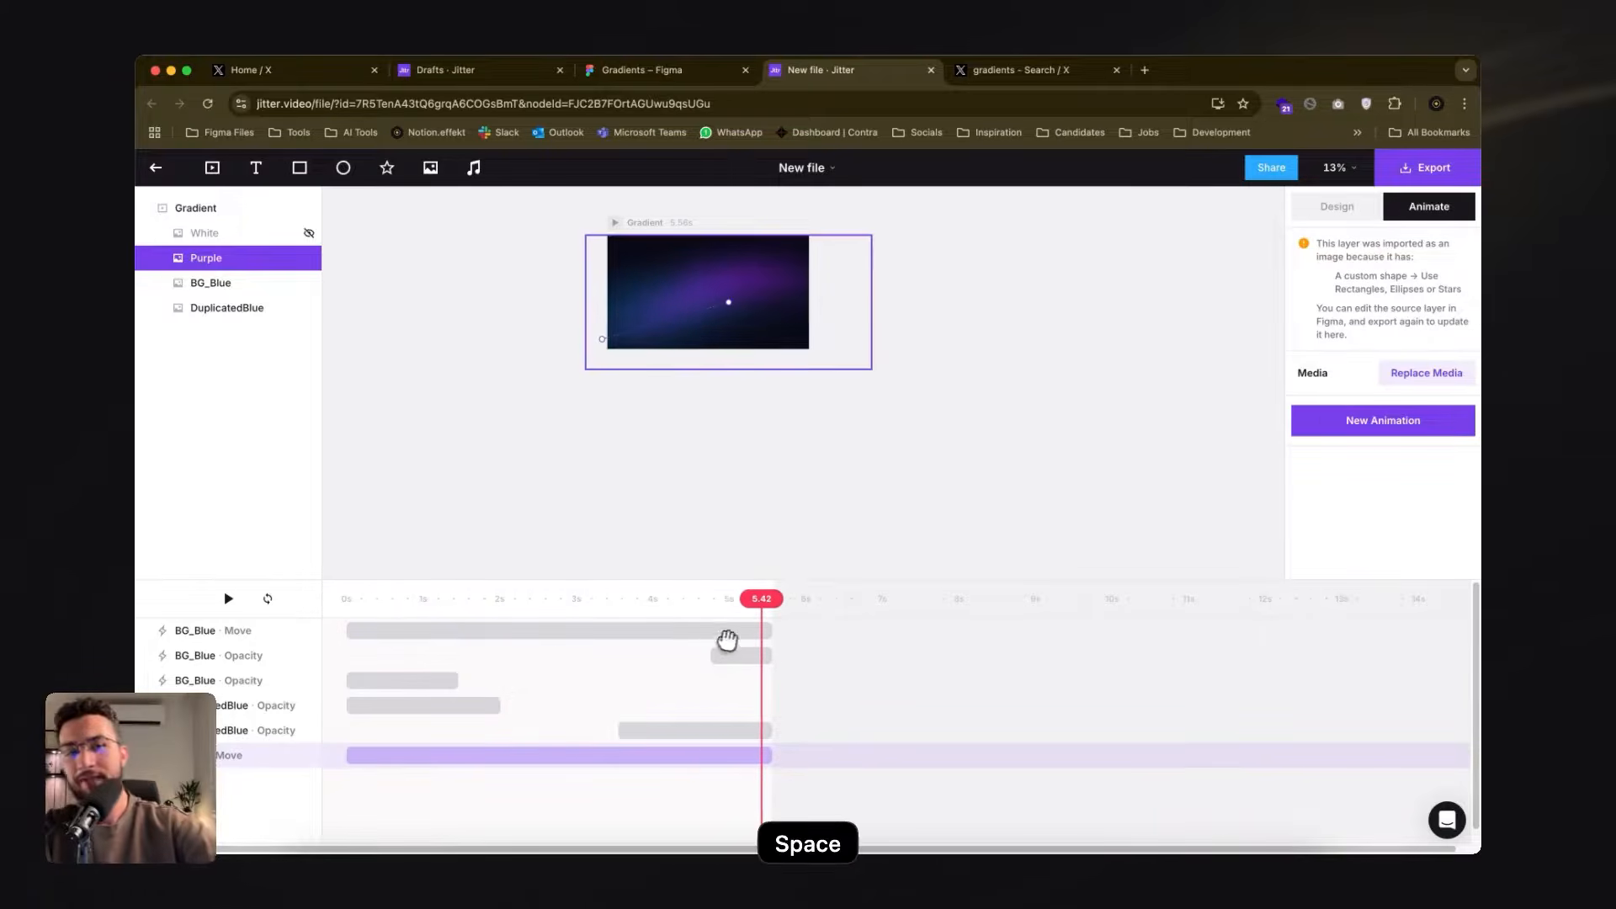
- Add a 0.8 s Opacity animation from 100% to 0% to the Purple layer, aligned with the end of its Move animation
click(1397, 426)
click(1461, 217)
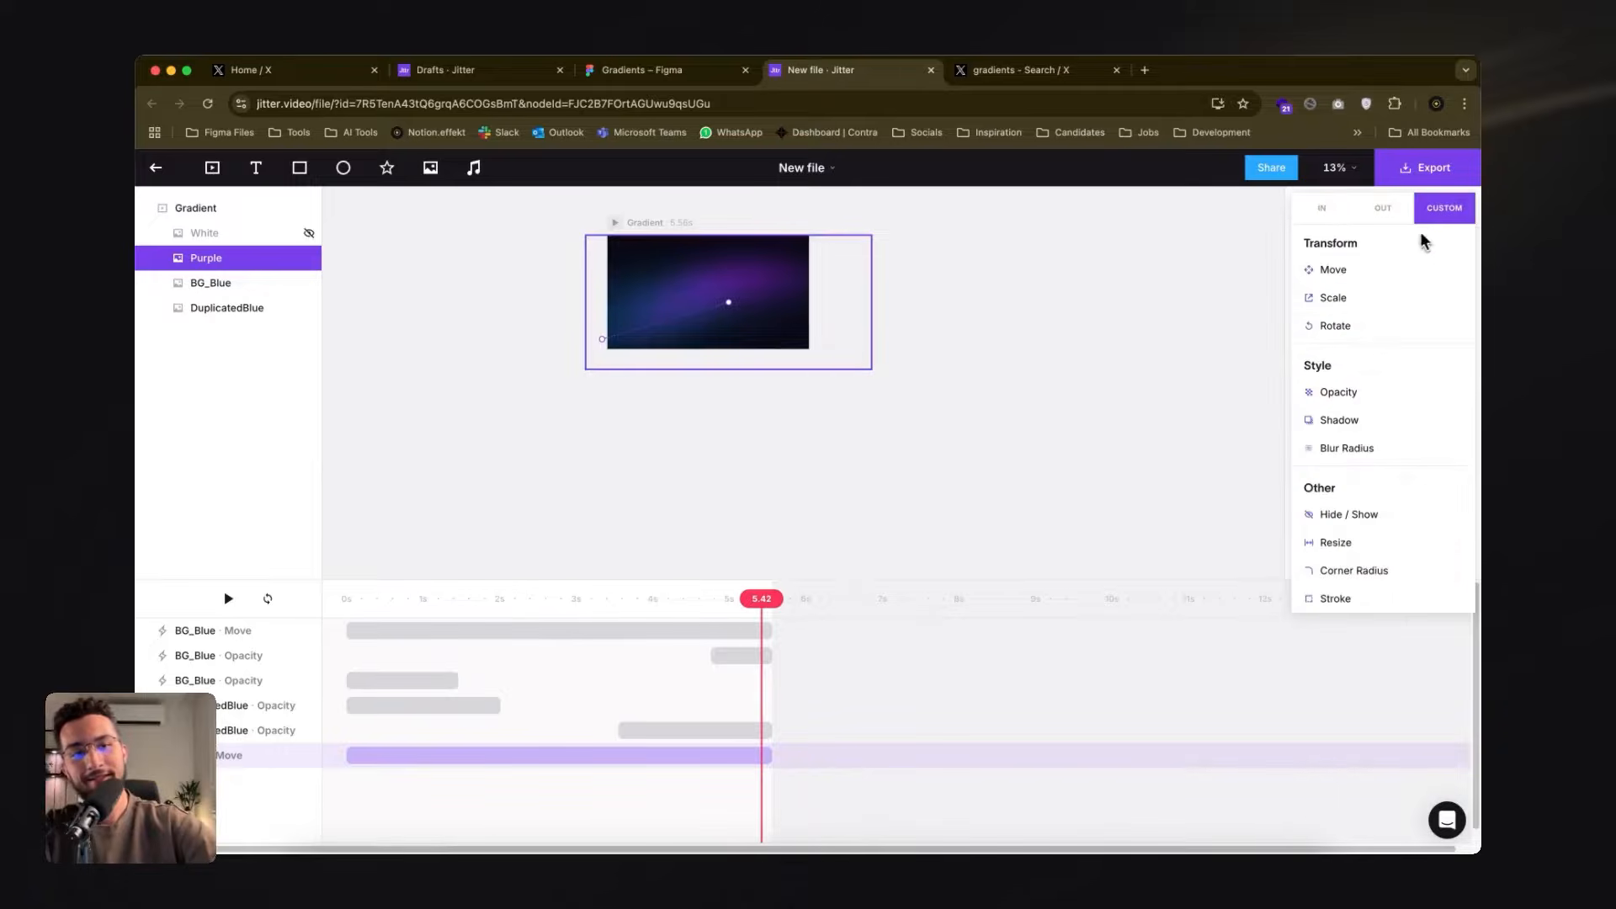
click(1364, 393)
click(1423, 354)
text(0)
key(Return)
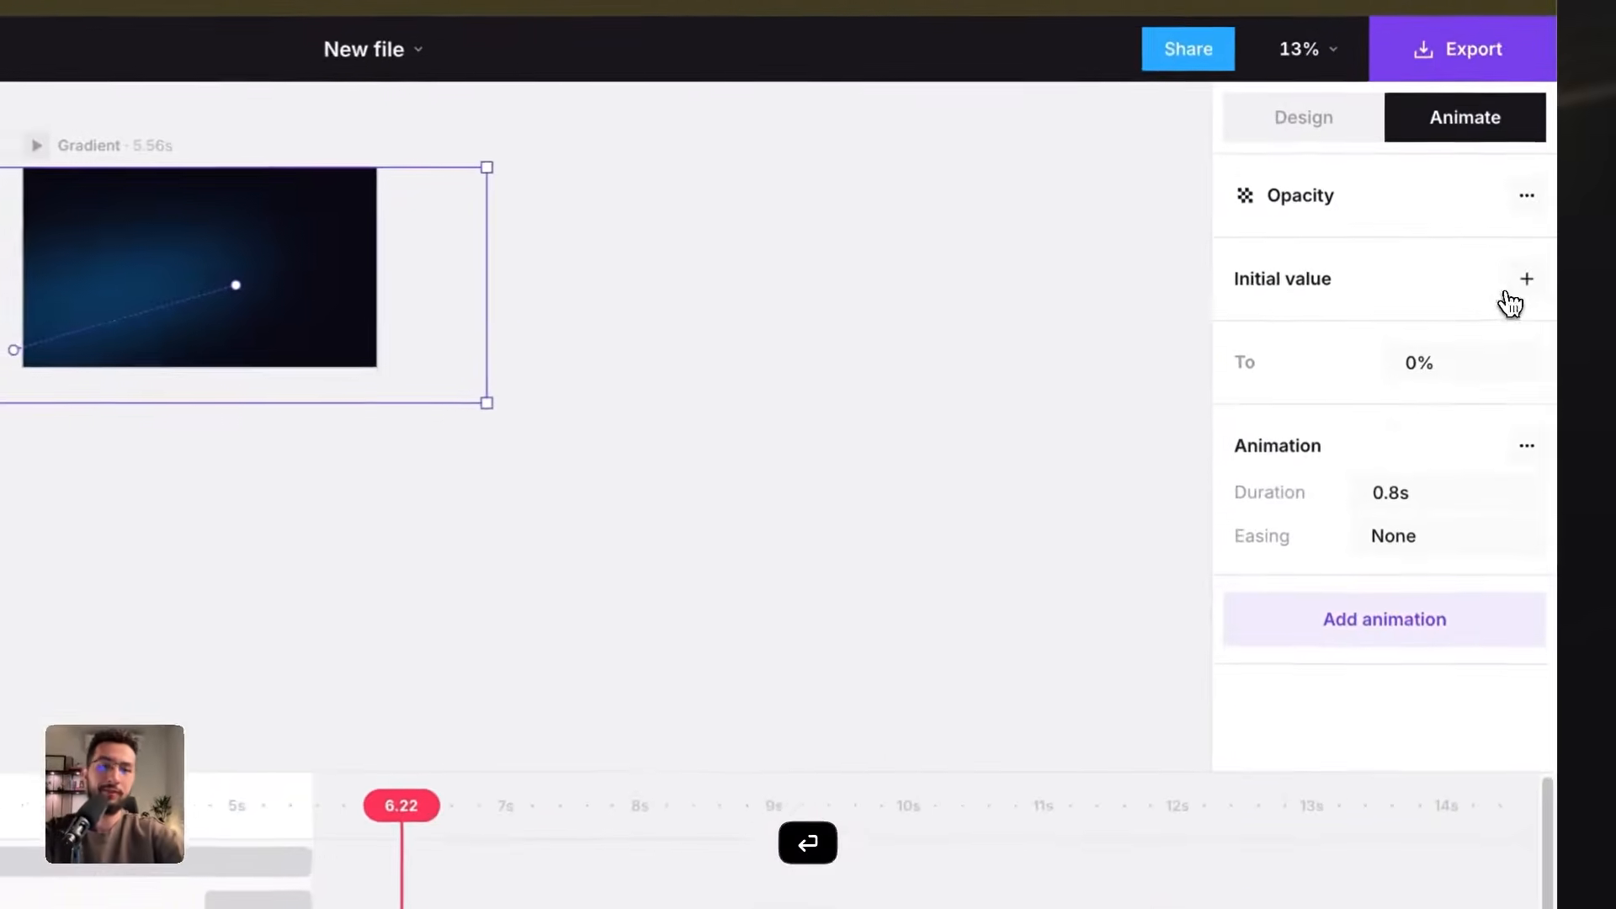
click(1511, 296)
click(1465, 320)
text(100)
key(Return)
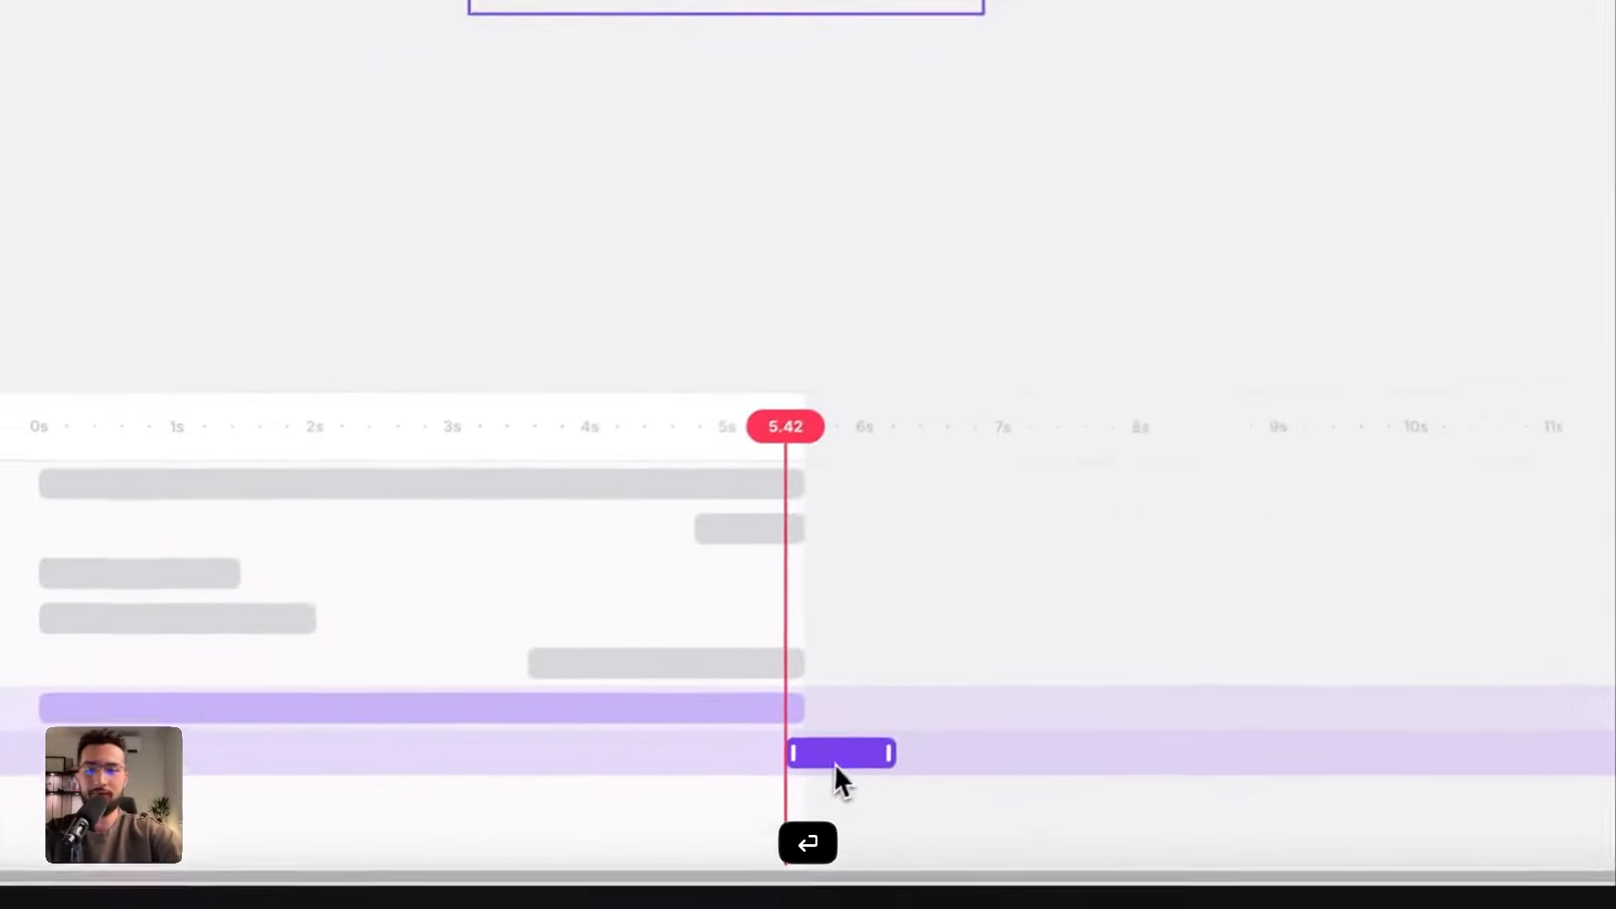
drag(835, 766, 802, 721)
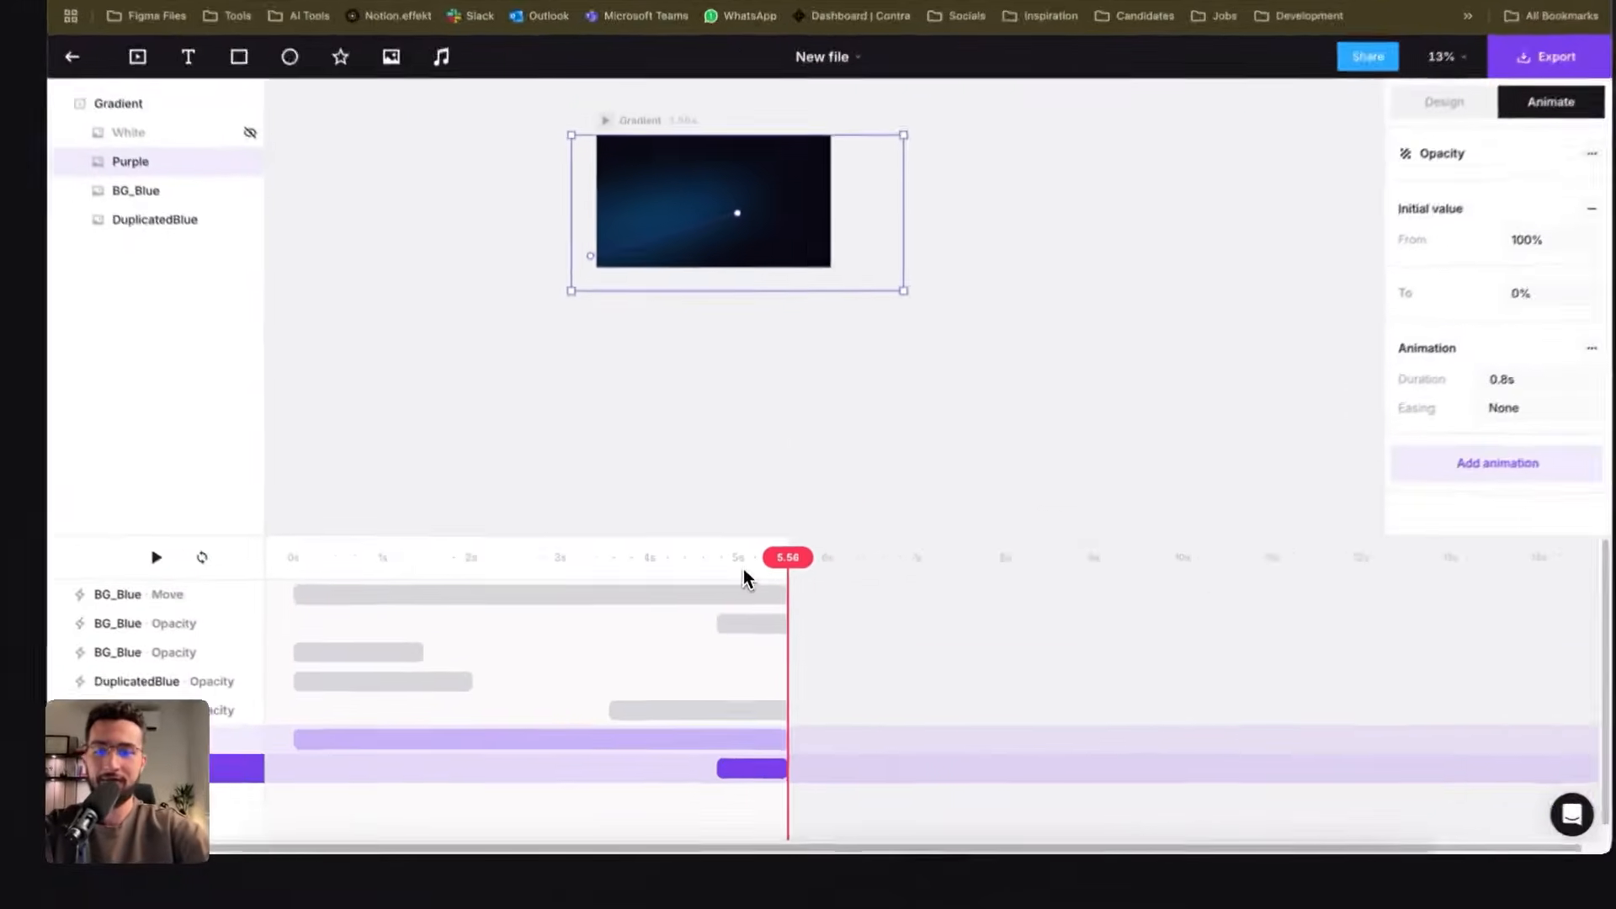
- Duplicate Purple's Opacity animation, place the copy at the start of the timeline and make it run from 0% to 100%
key(super+d)
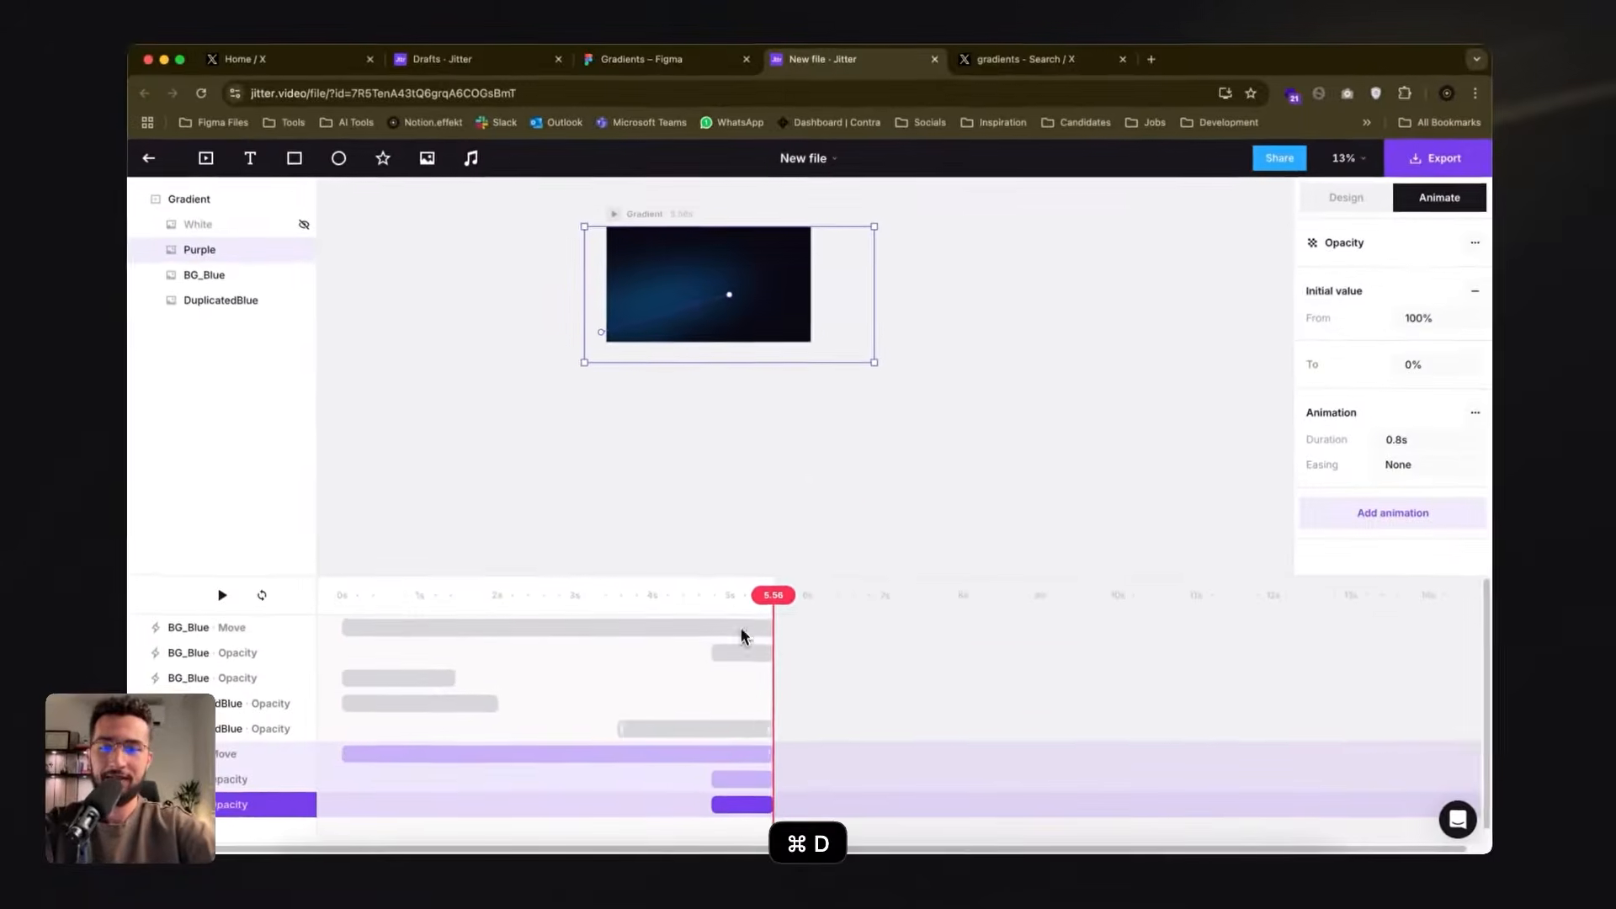
drag(755, 800, 362, 799)
click(1432, 325)
text(0)
click(1431, 369)
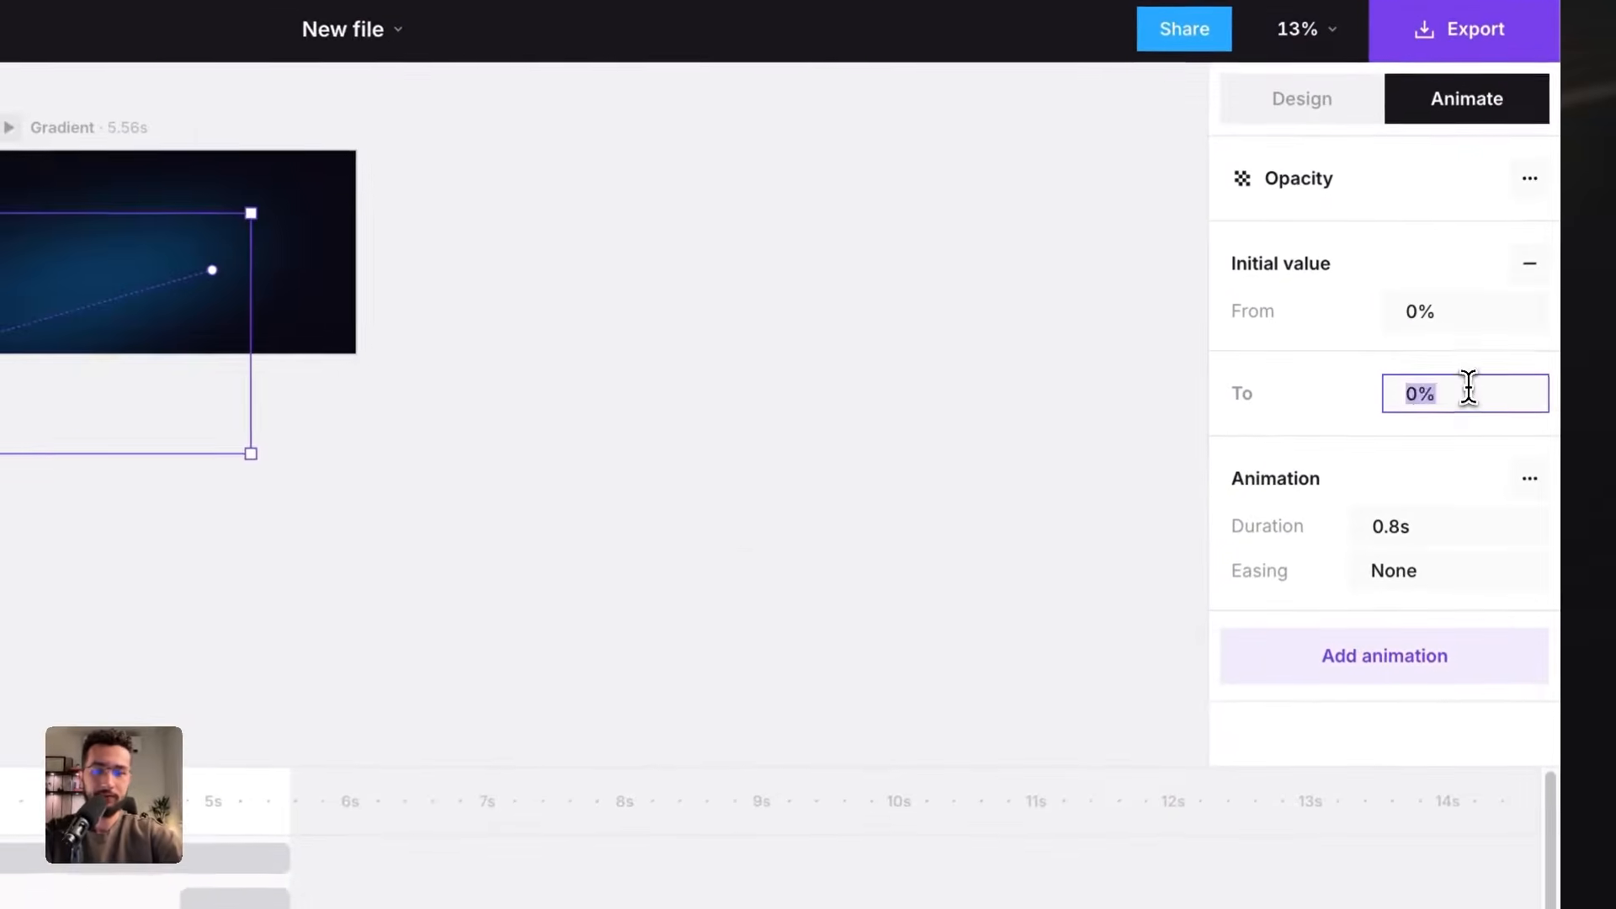
text(100)
key(Return)
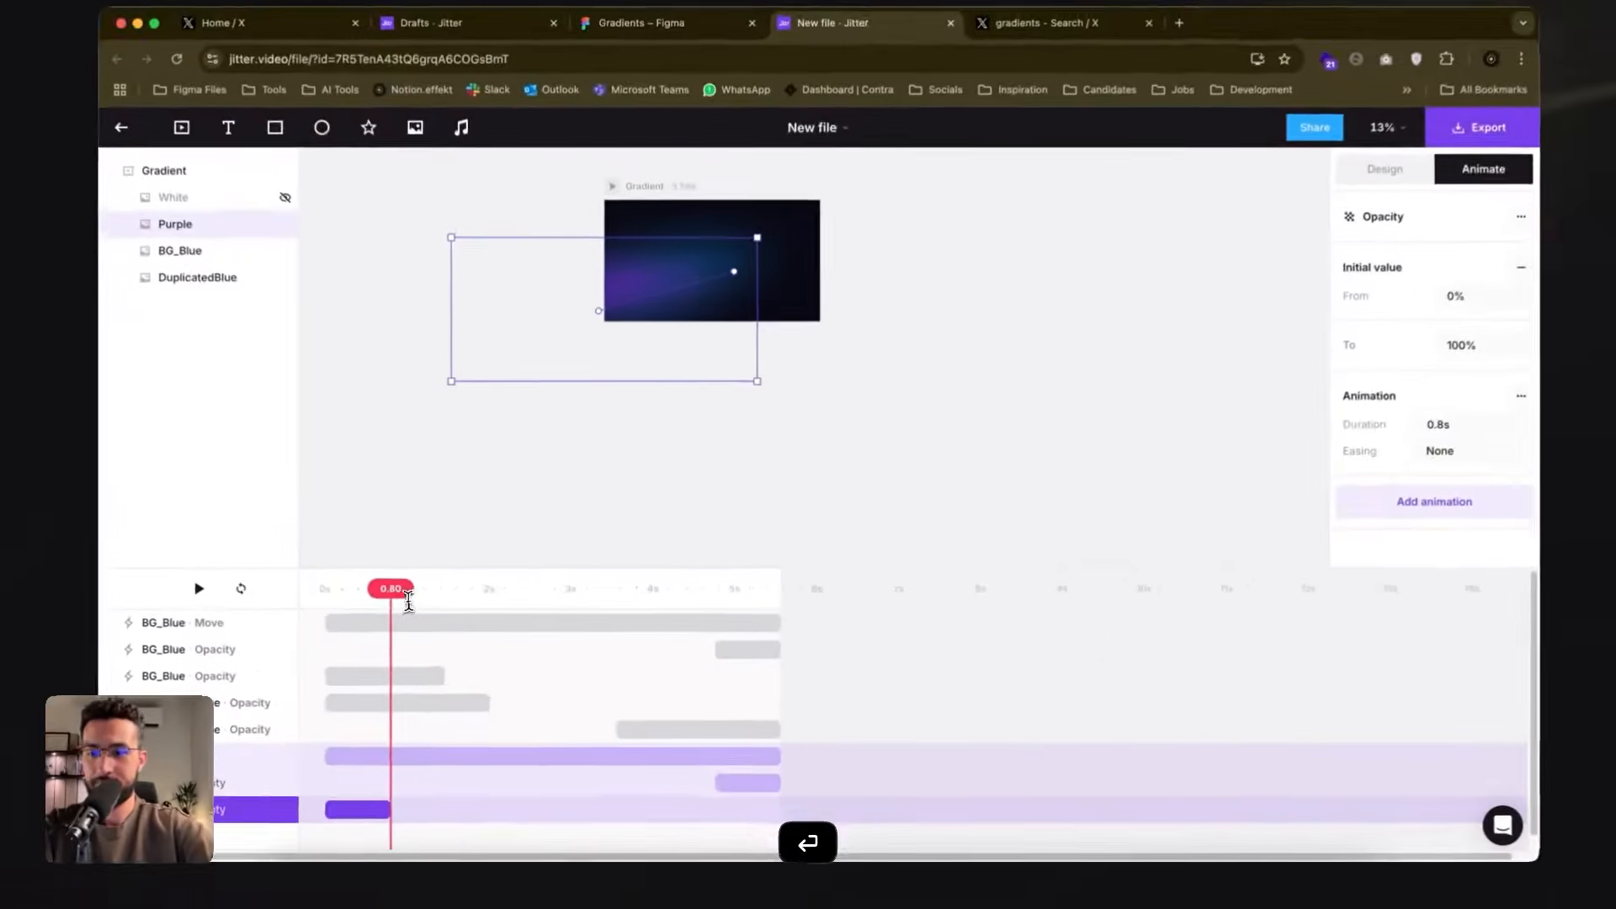
- Lengthen Purple's fade-in to about 1.5 s and preview the loop from the start
drag(391, 809, 453, 807)
drag(453, 591, 369, 596)
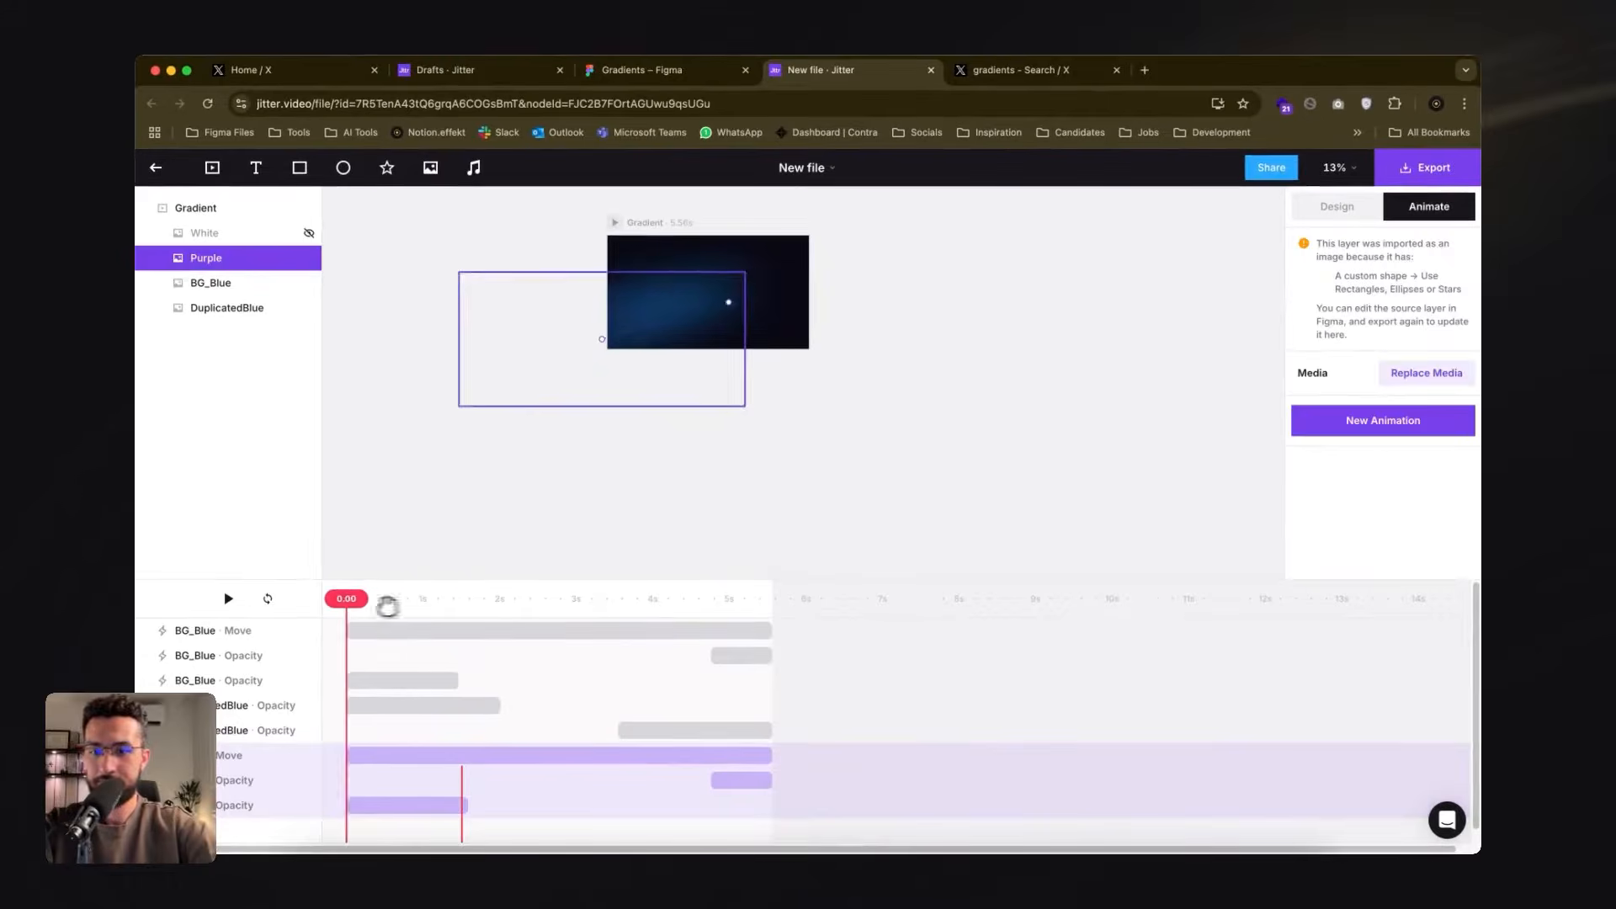
key(space)
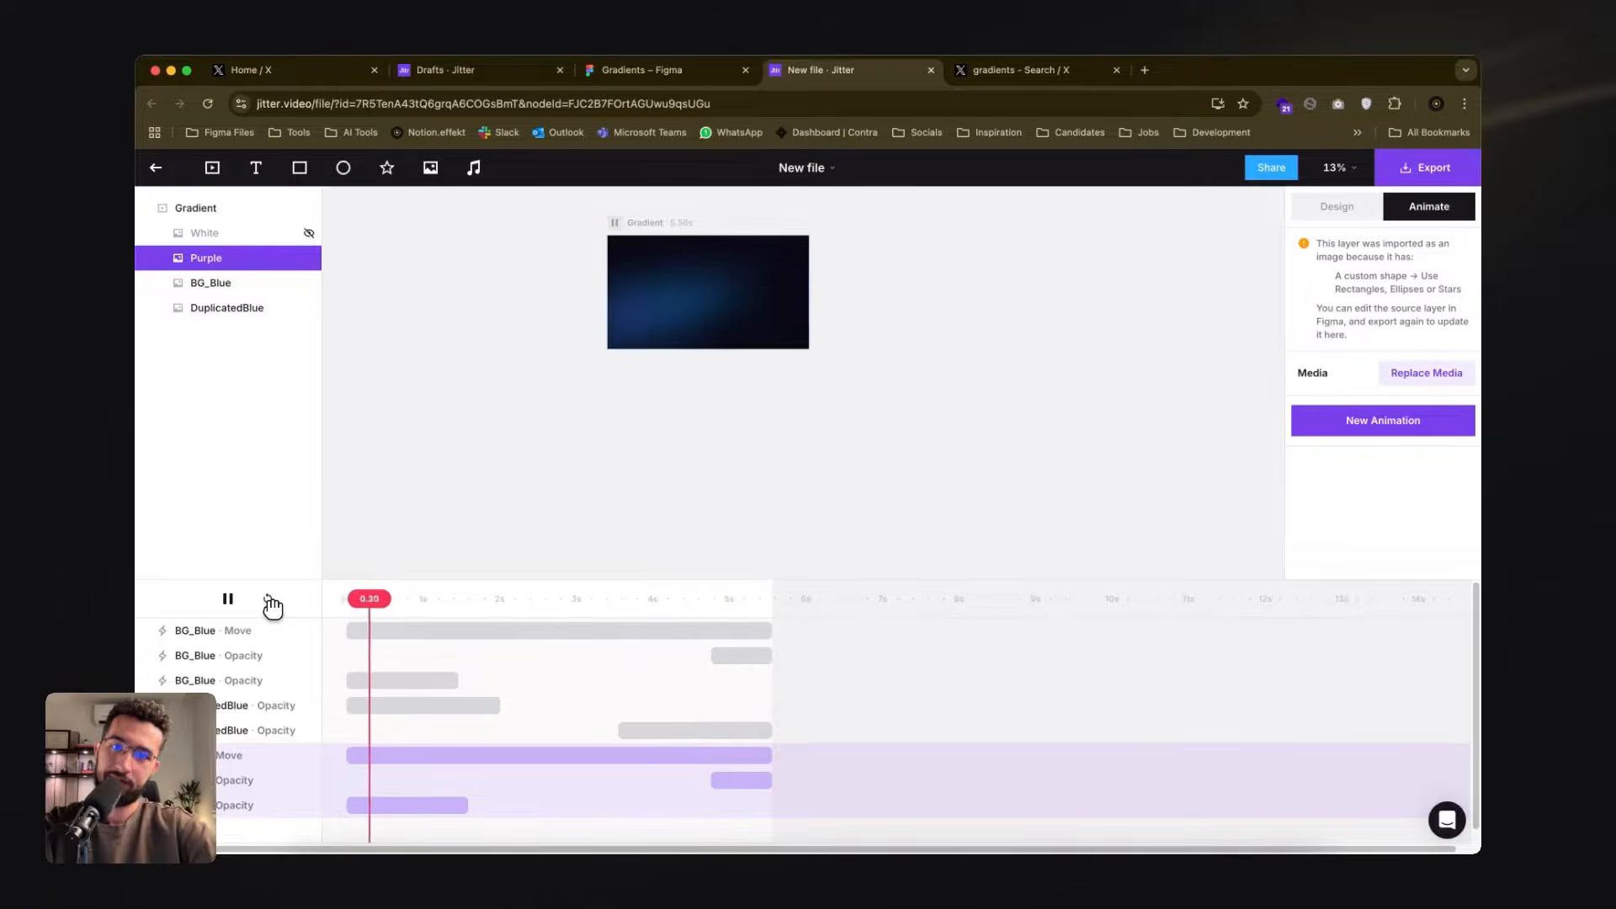
key(space)
- Try a 2.29 s Purple fade-out with a Move path of X 1919 and Y -543 ending near the frame's right edge, and preview it
drag(715, 778, 597, 778)
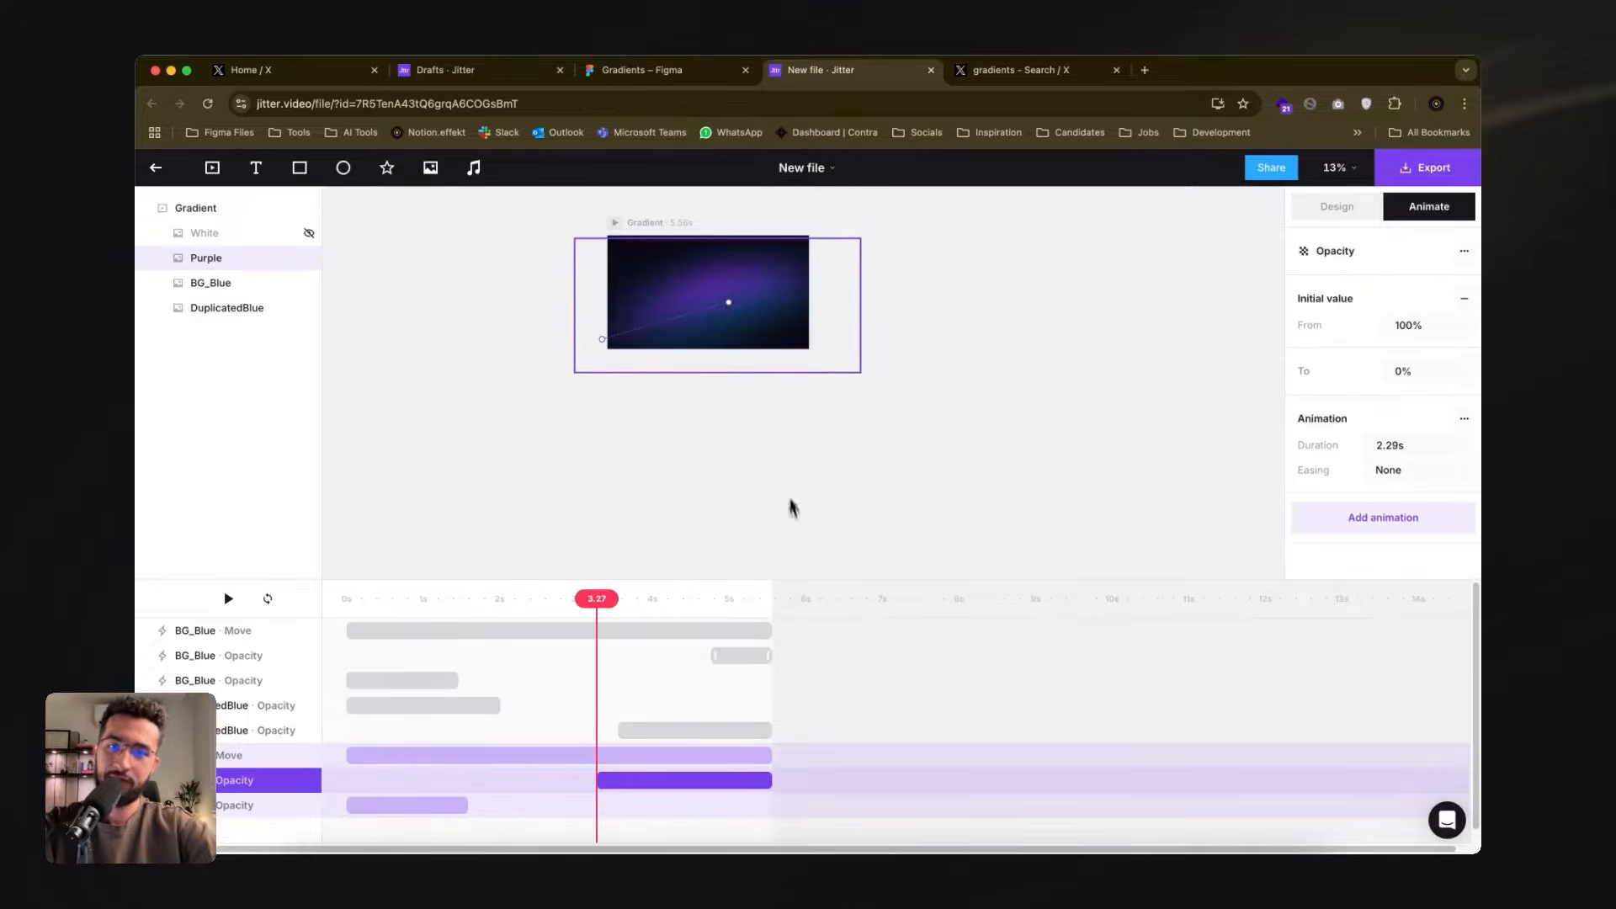
click(694, 754)
drag(728, 302, 809, 291)
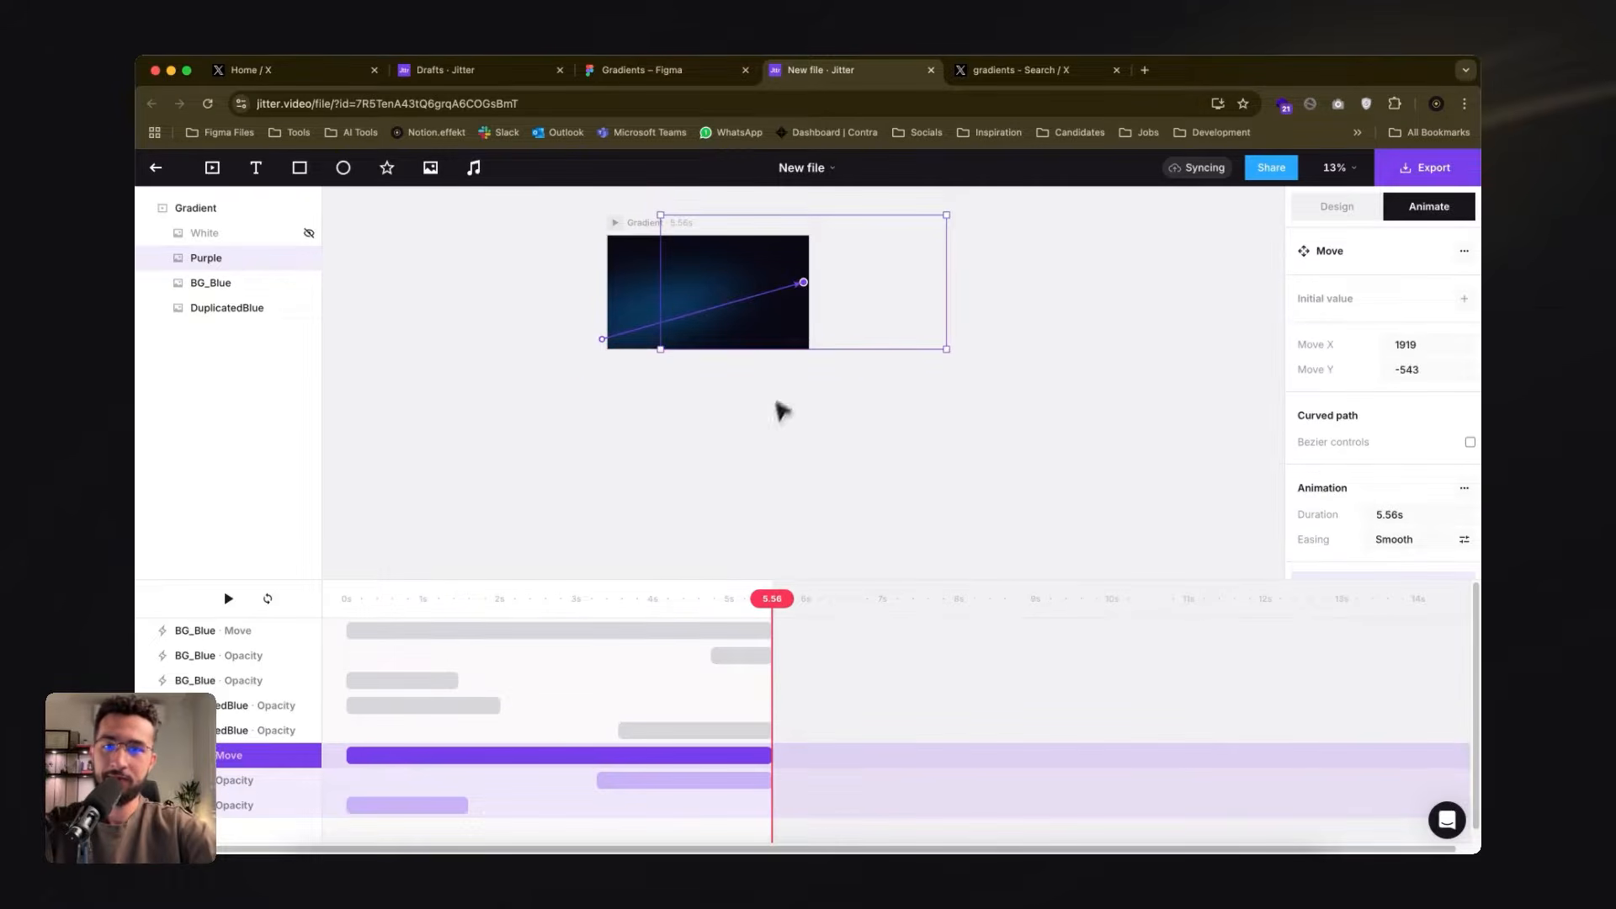
key(space)
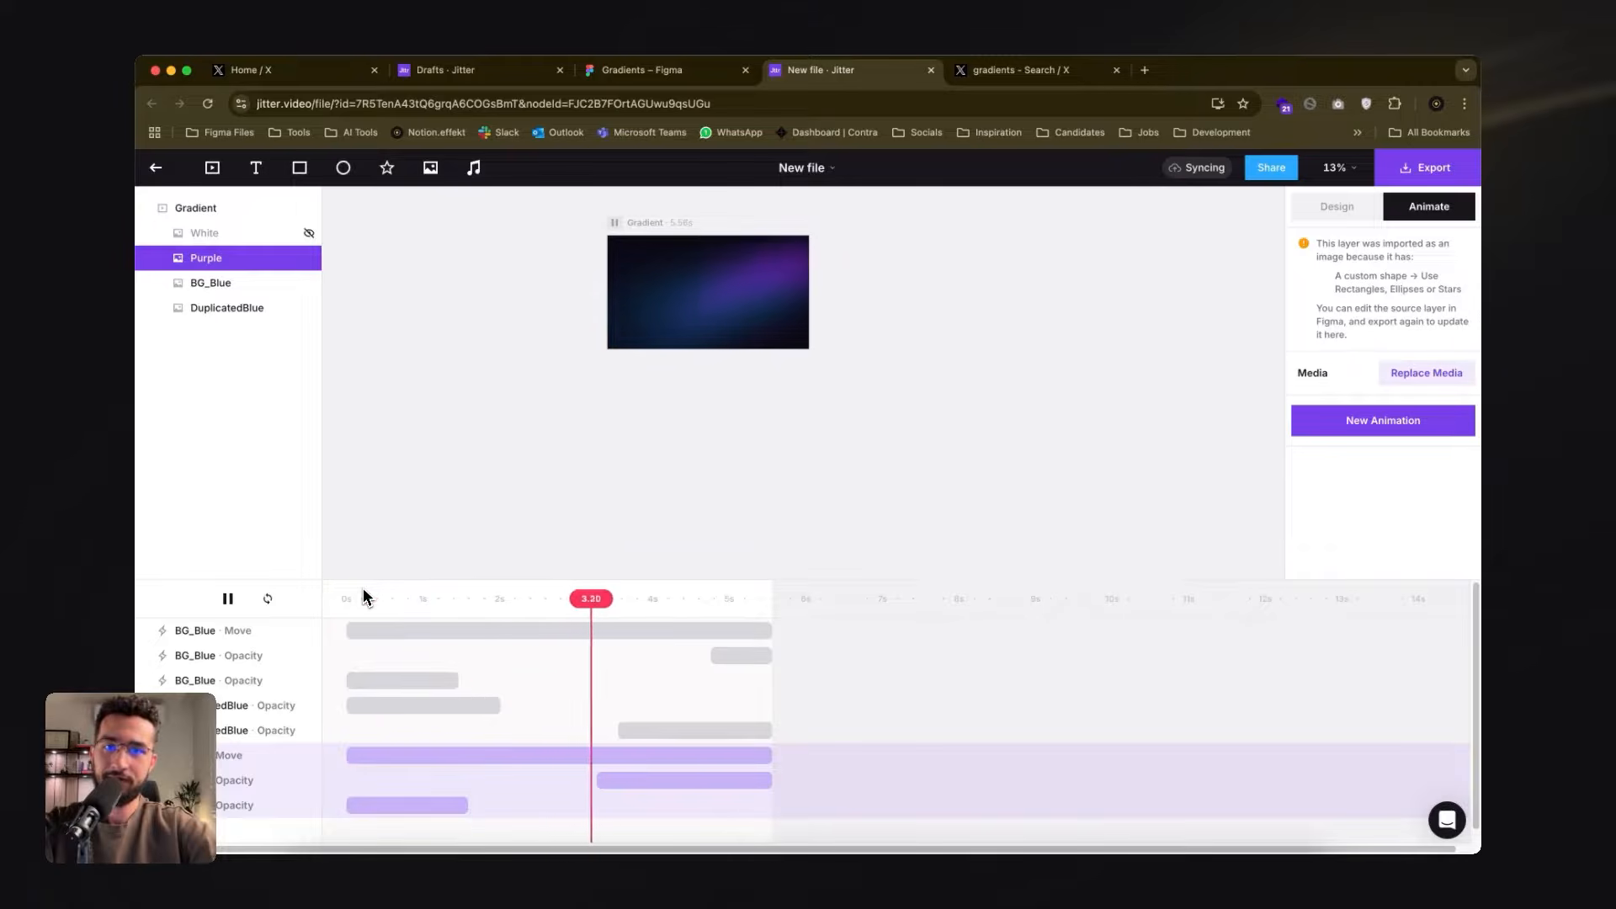
key(space)
- Set the easing of Purple's Move animation to None and preview the loop
click(548, 755)
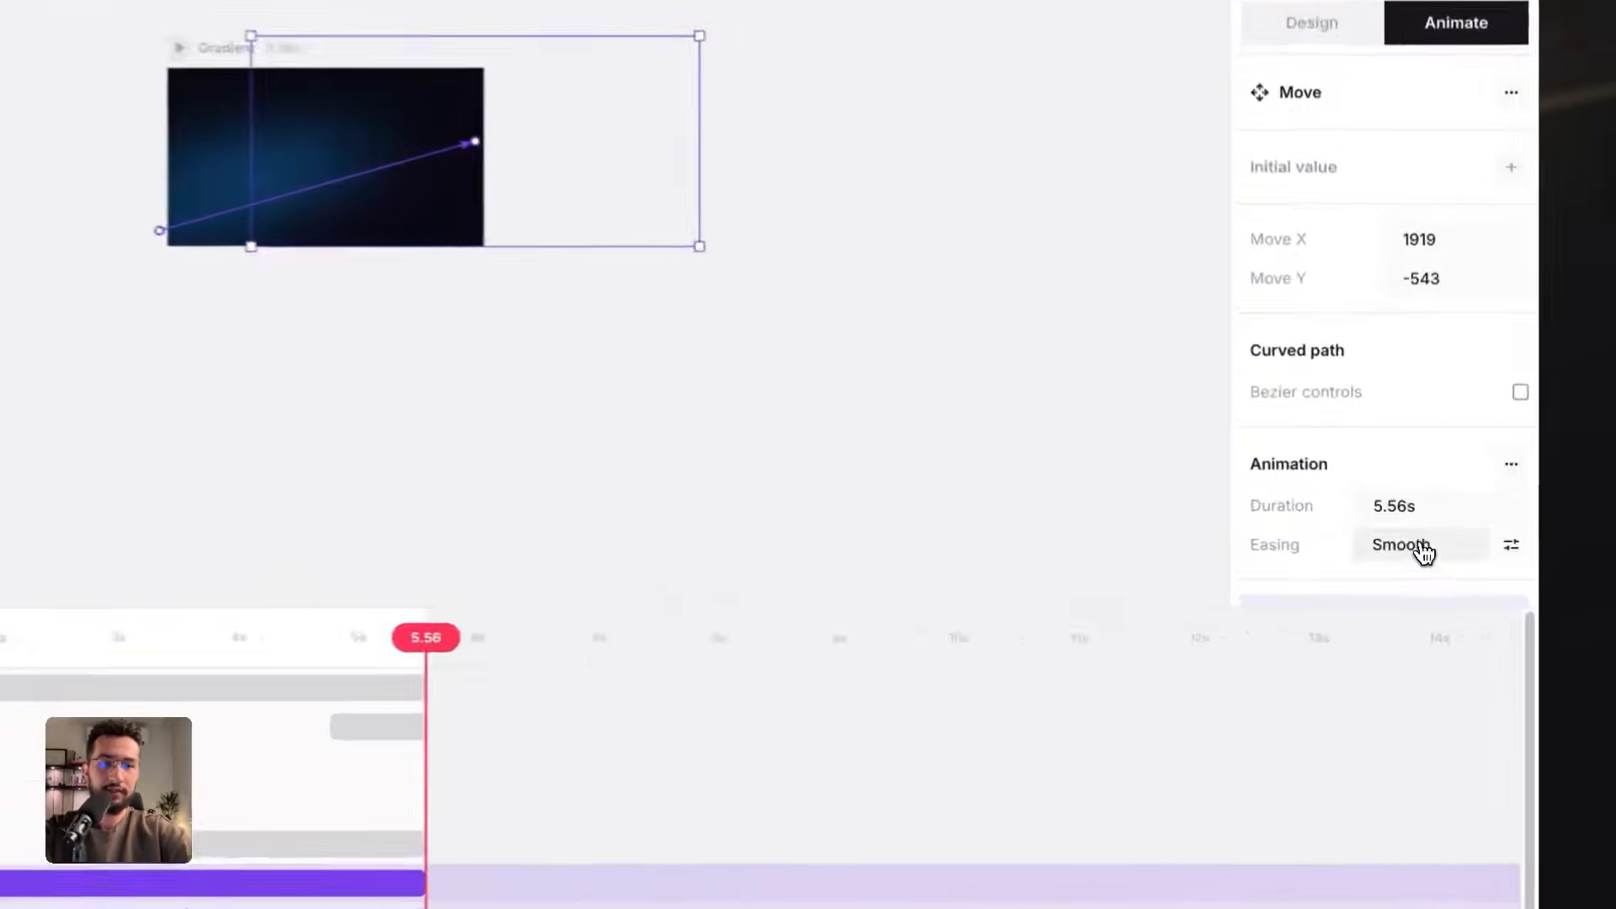
click(1423, 552)
scroll(1149, 385, down, 5)
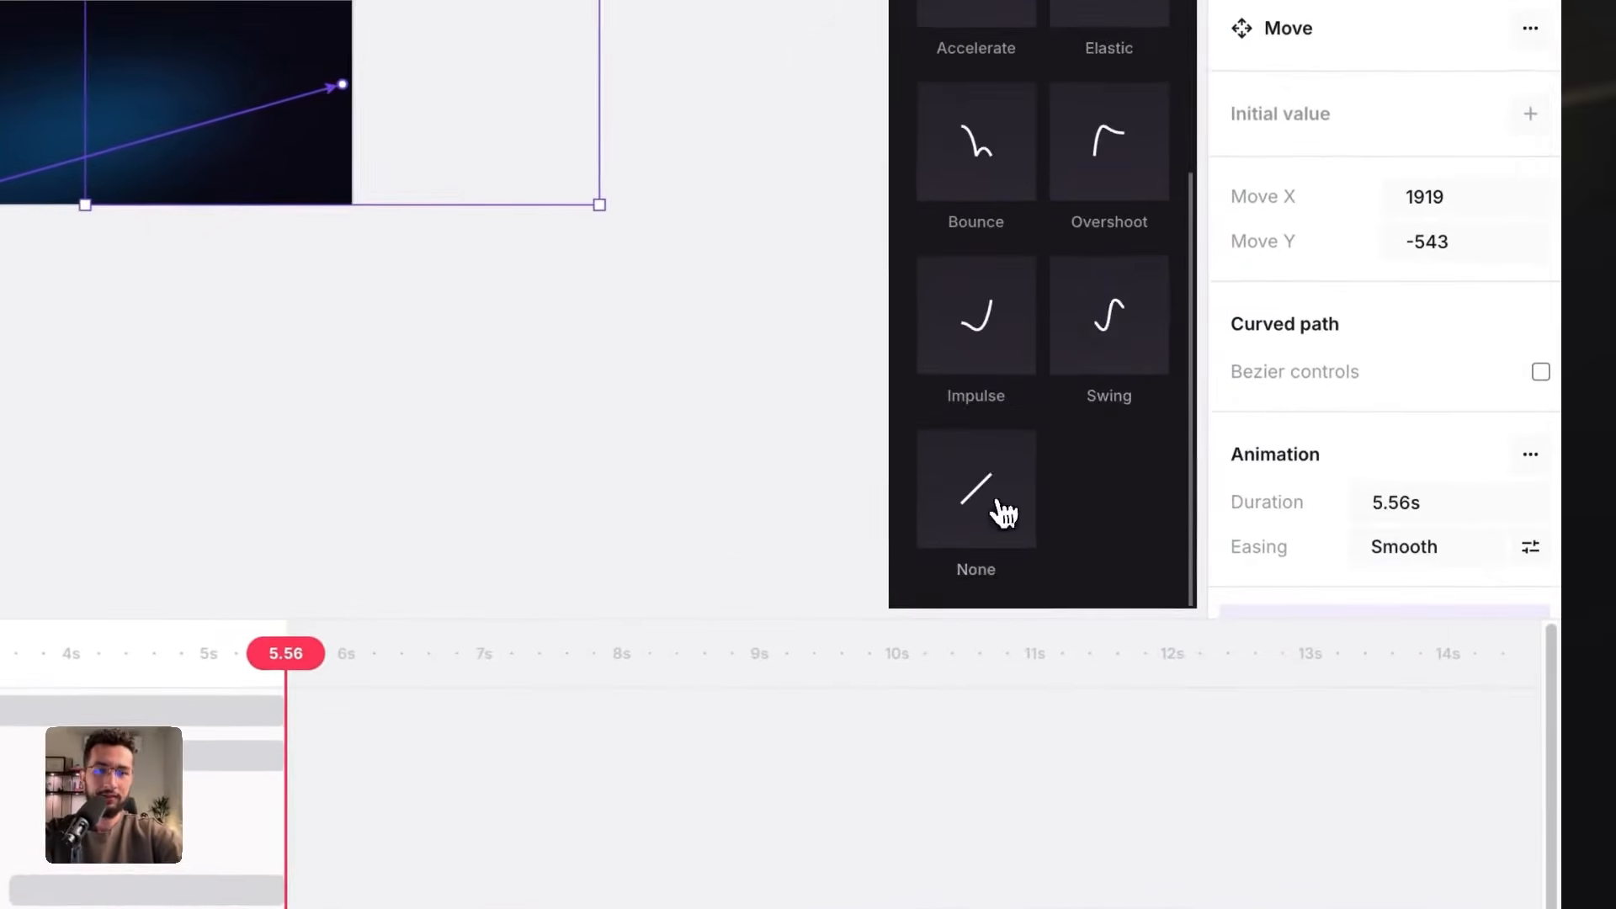
click(1044, 522)
key(space)
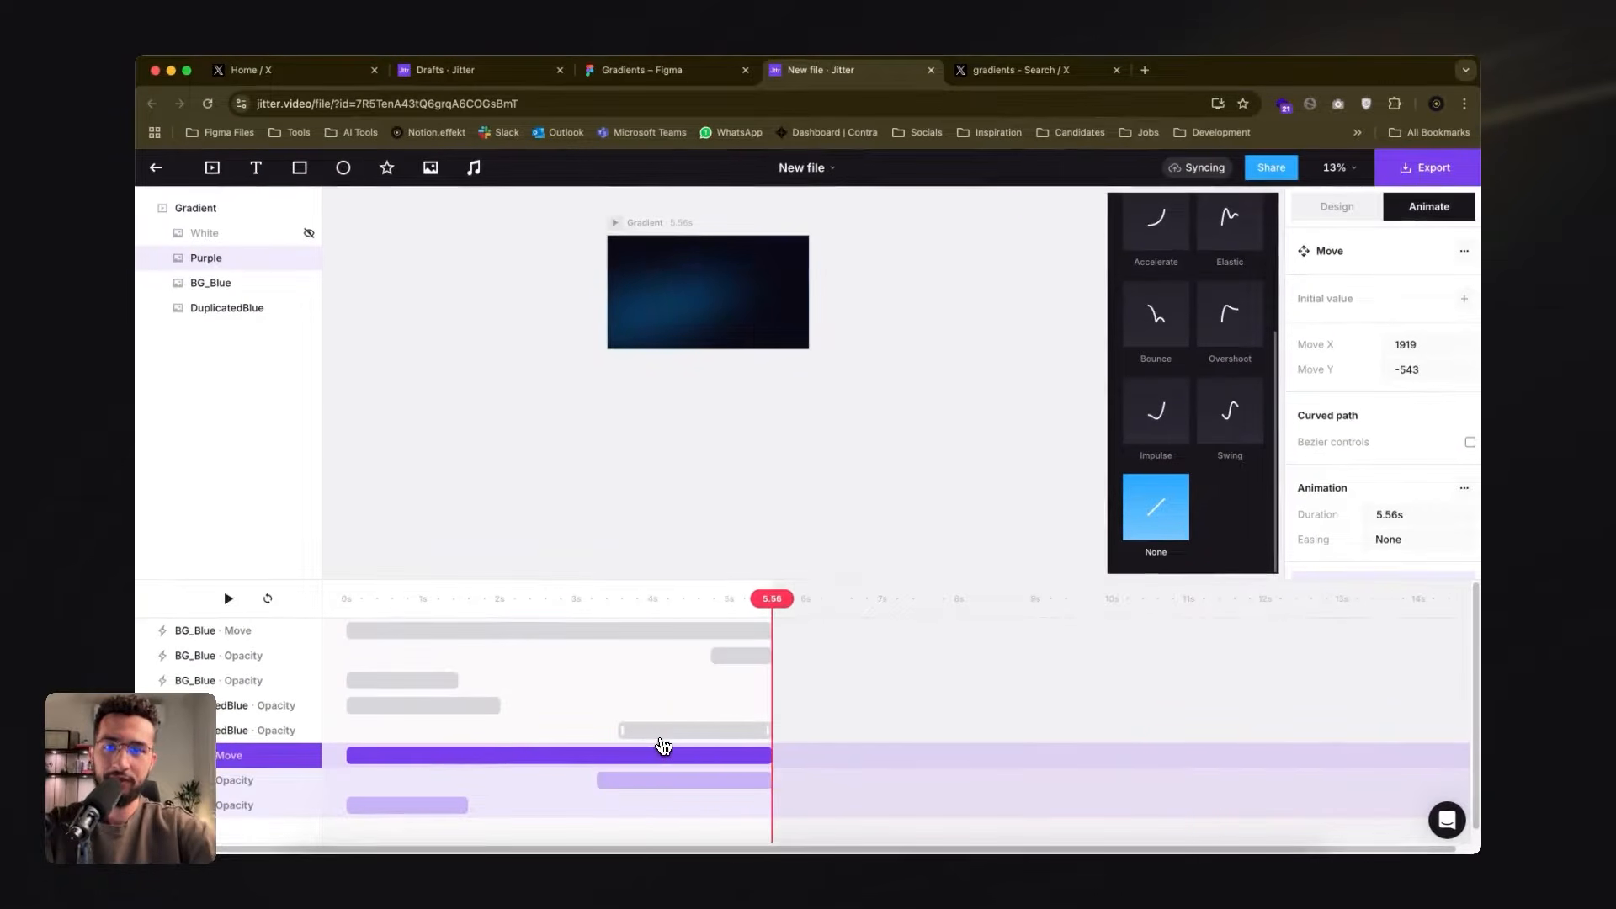
- Shorten Purple's fade-out to 1.64 s, keeping its end aligned with the timeline's end, and preview it
drag(599, 778, 644, 778)
key(space)
key(space)
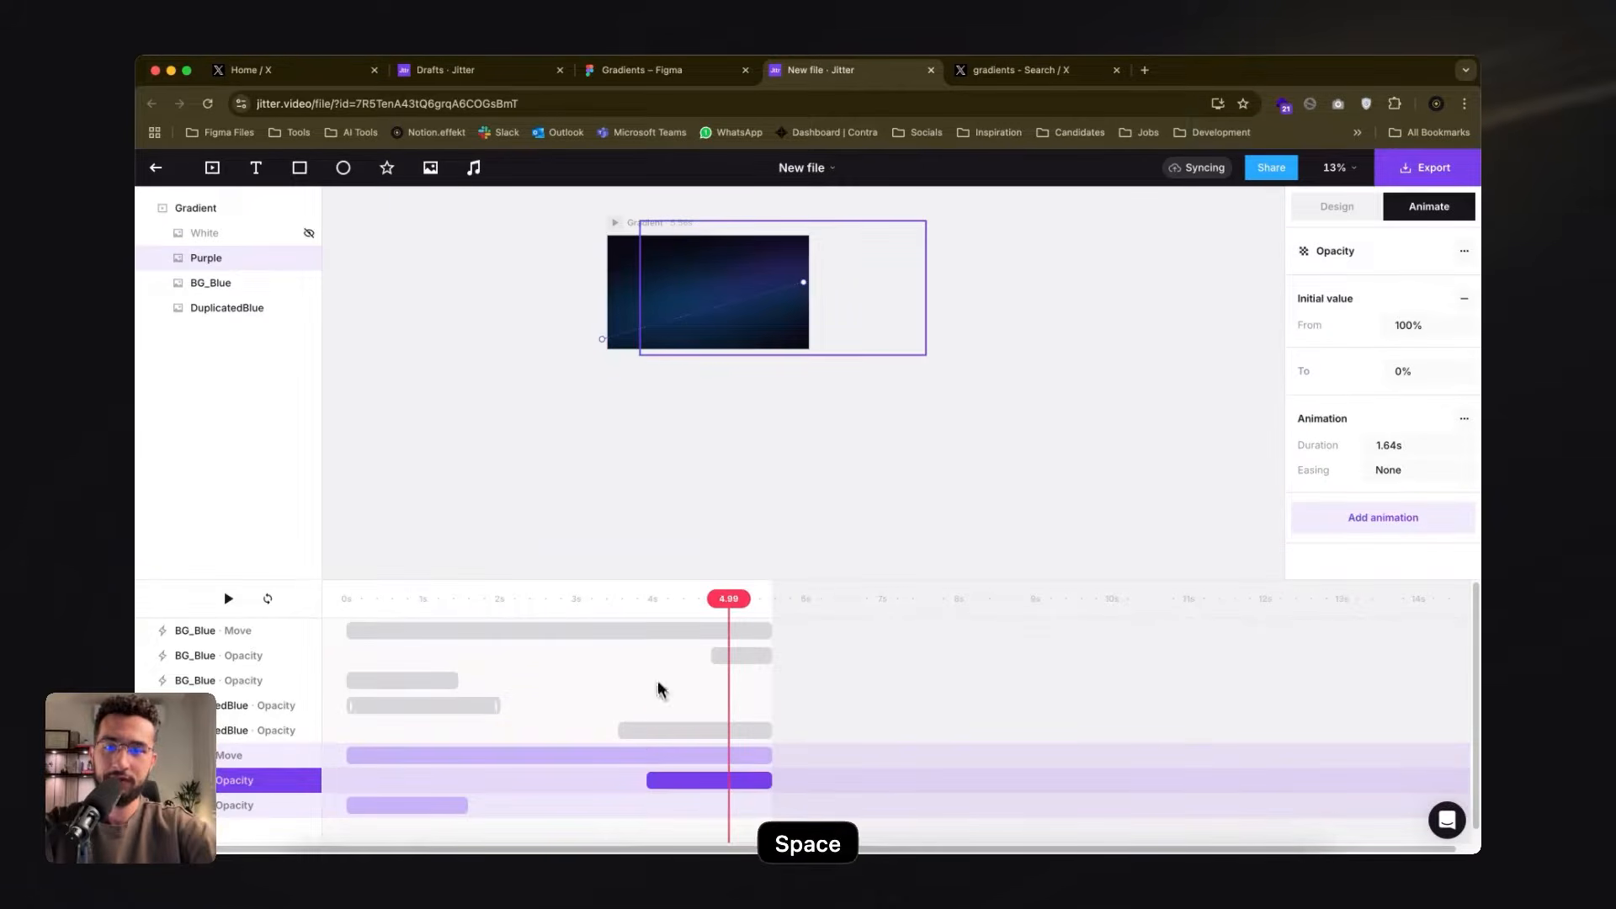
- Extend Purple's Move path beyond both sides of the frame, to Move X 2879 and Move Y -931, and preview the loop
click(659, 758)
drag(806, 282, 864, 261)
key(space)
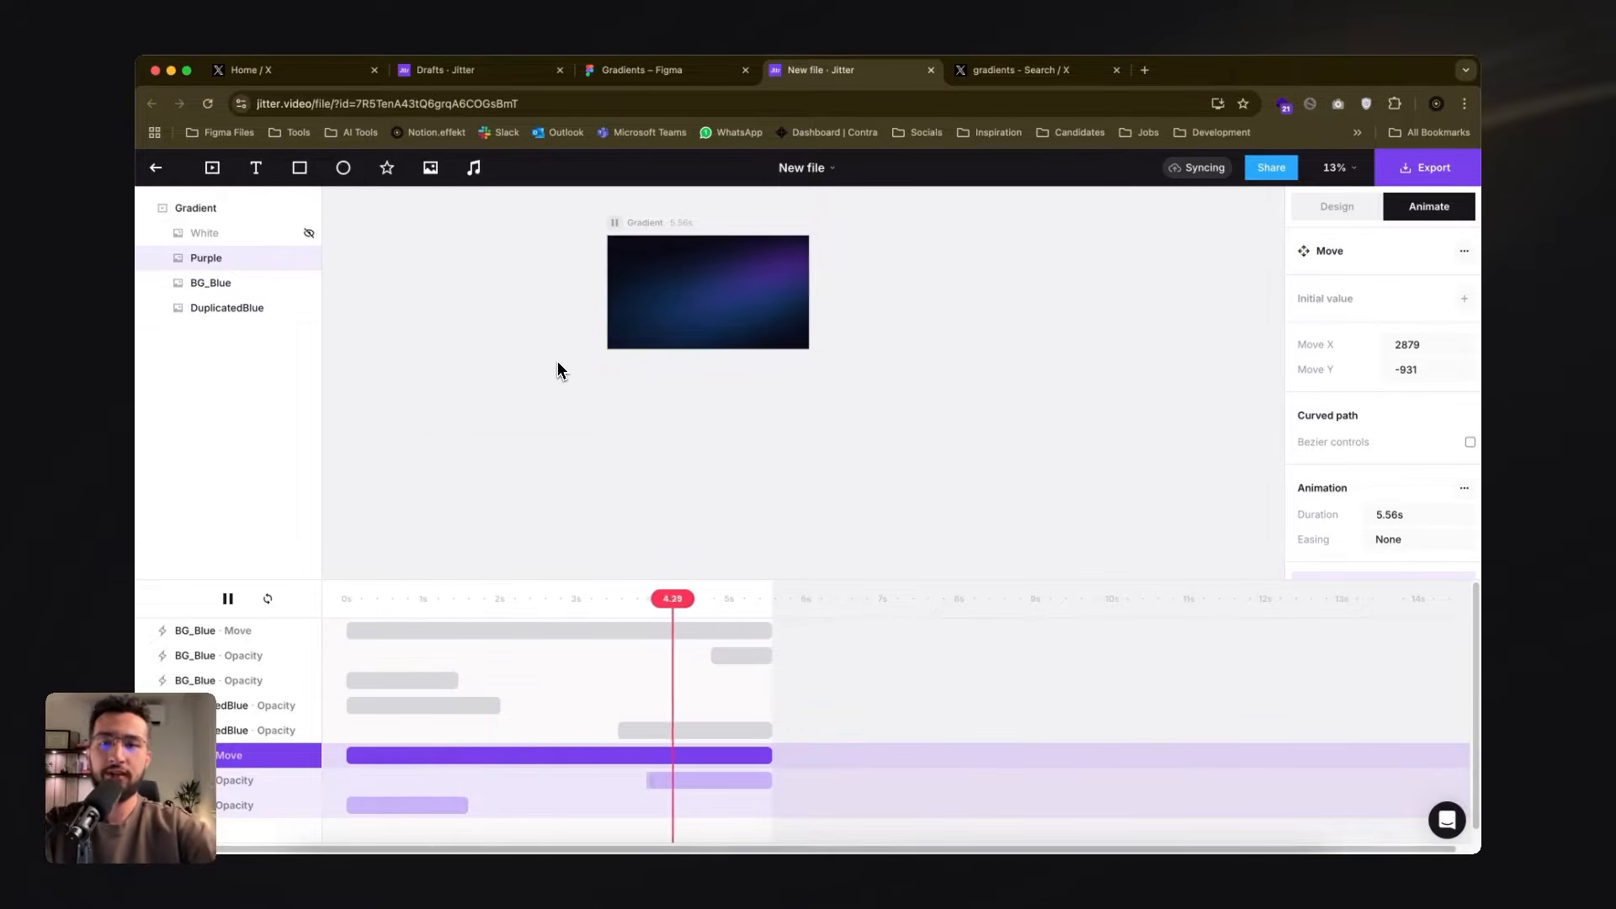
key(space)
click(365, 593)
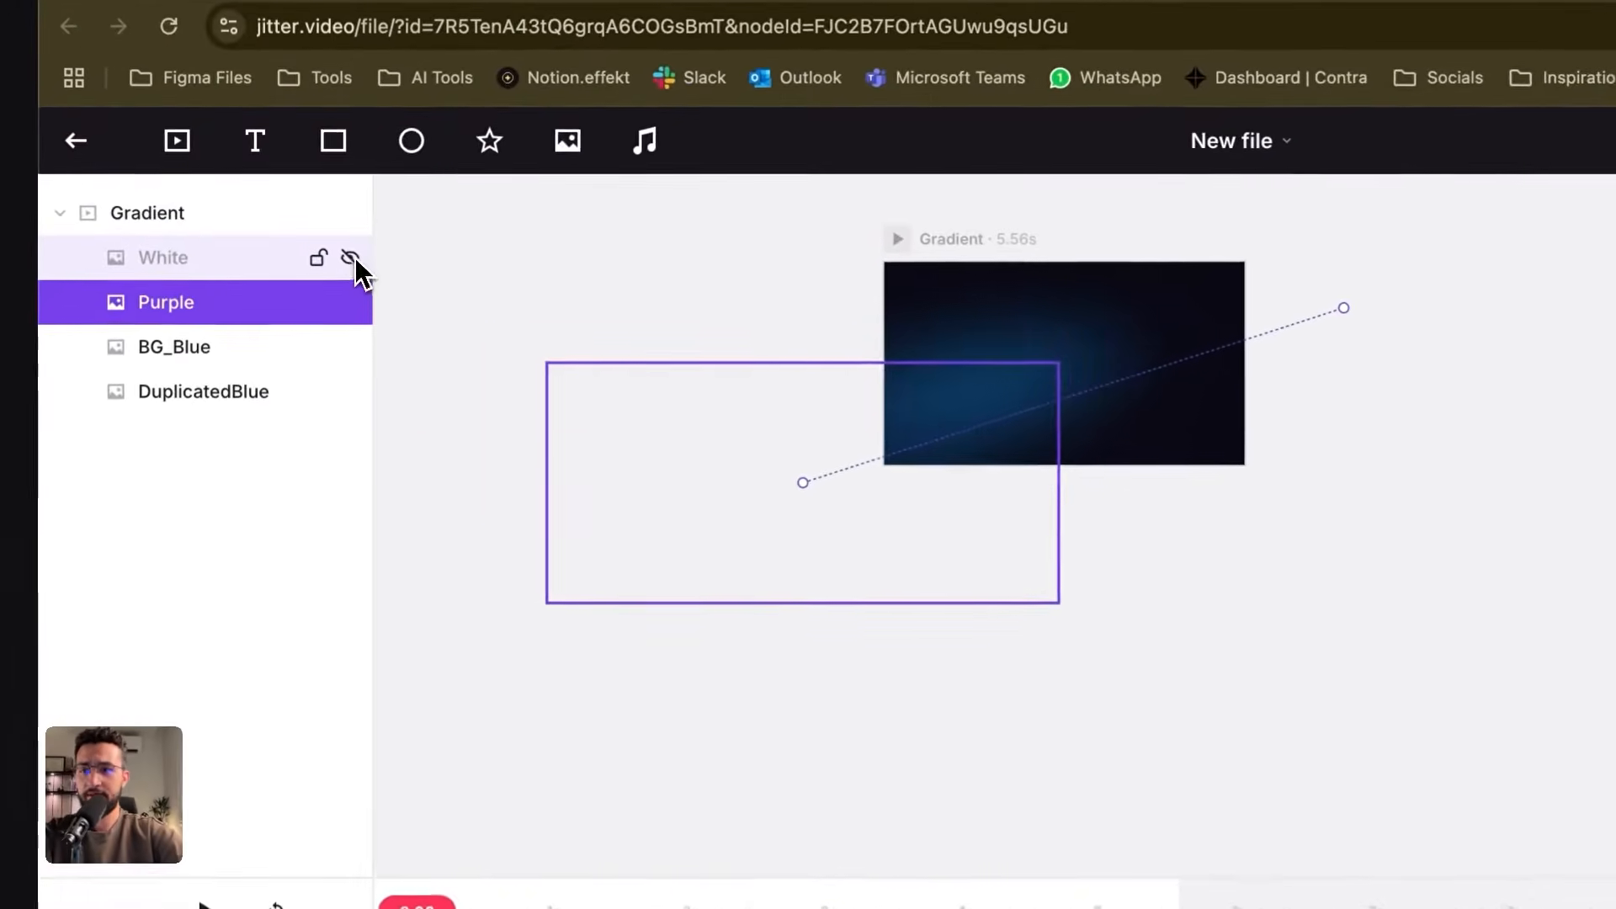
- Make the White layer visible again, scrub through the animation, and select White
click(355, 258)
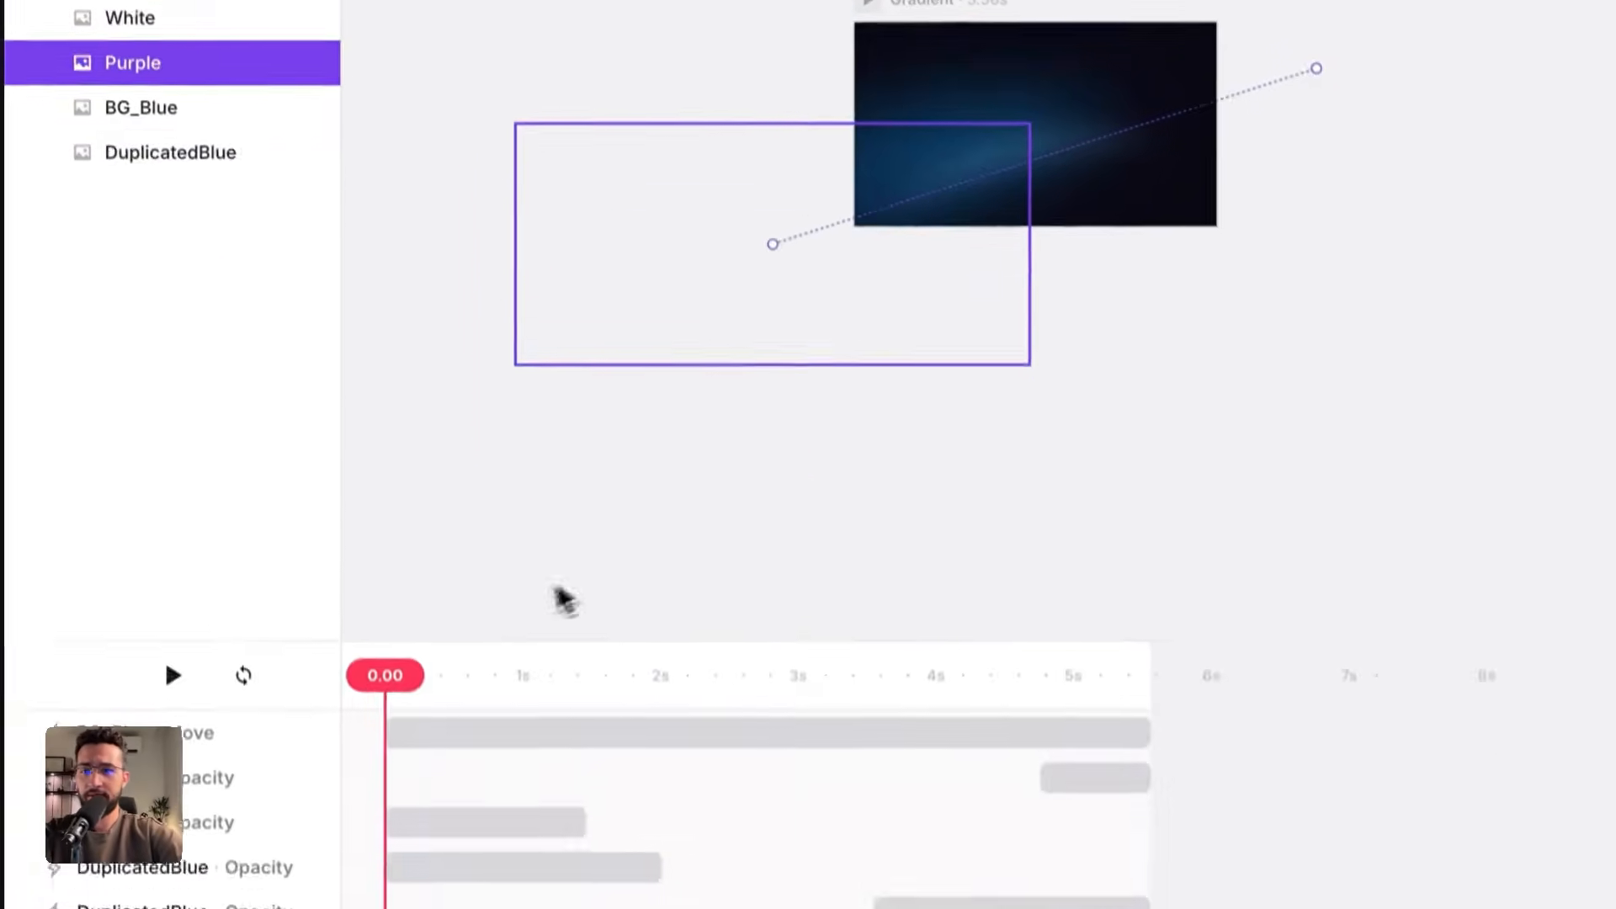
drag(418, 907, 429, 906)
drag(389, 619, 1021, 621)
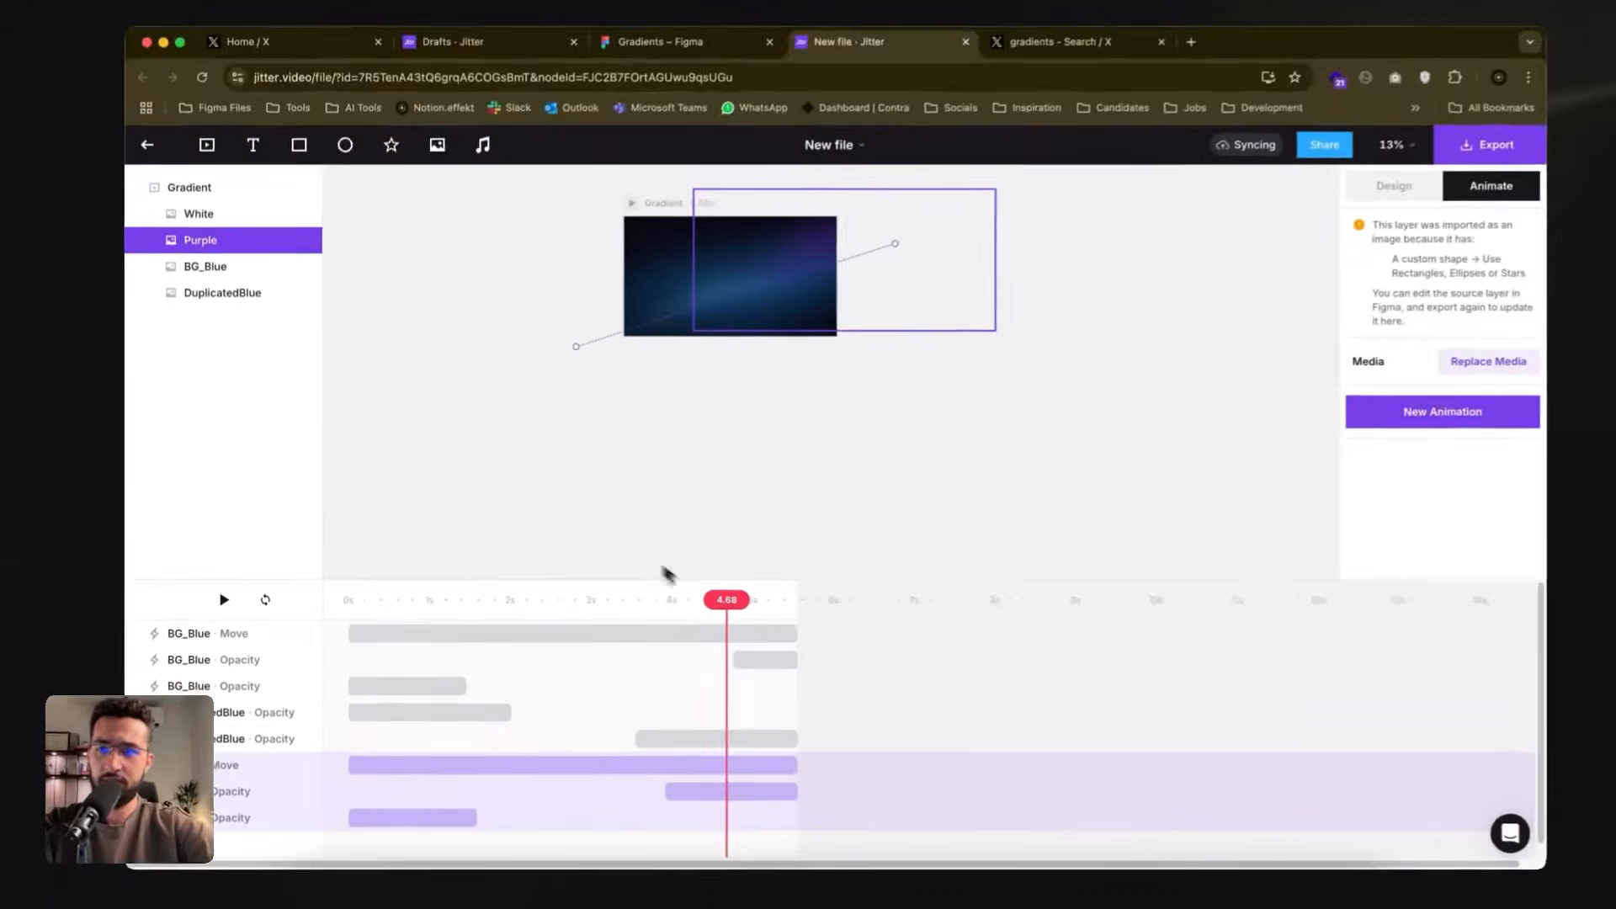
click(762, 341)
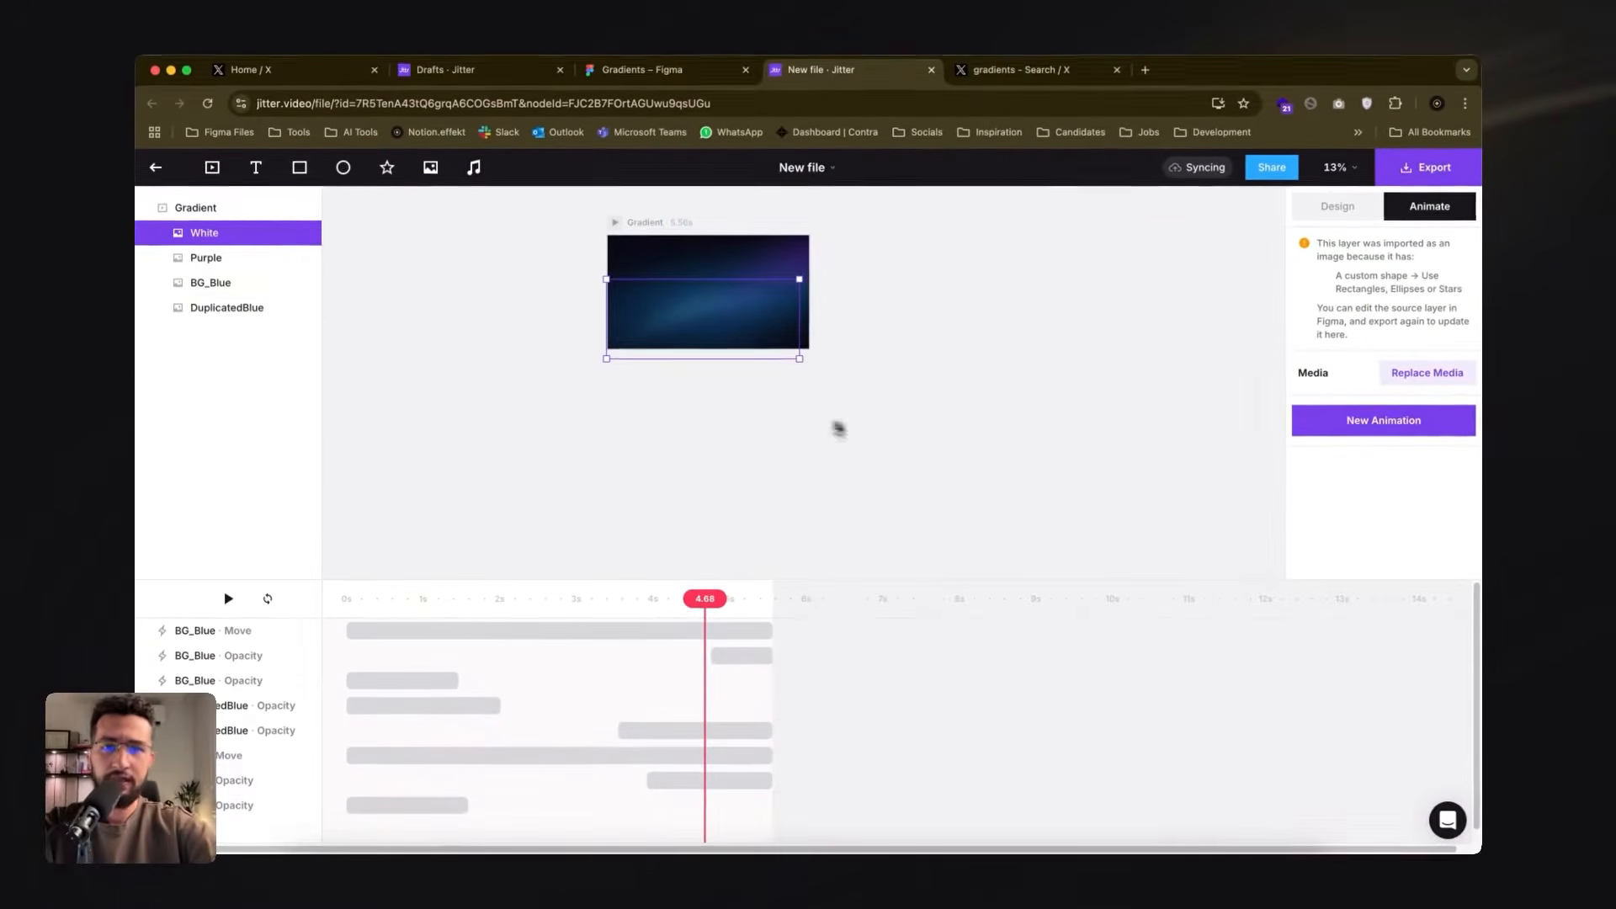
- Add an Opacity animation to White, starting at 0 s and lasting 2.88 s
click(1432, 417)
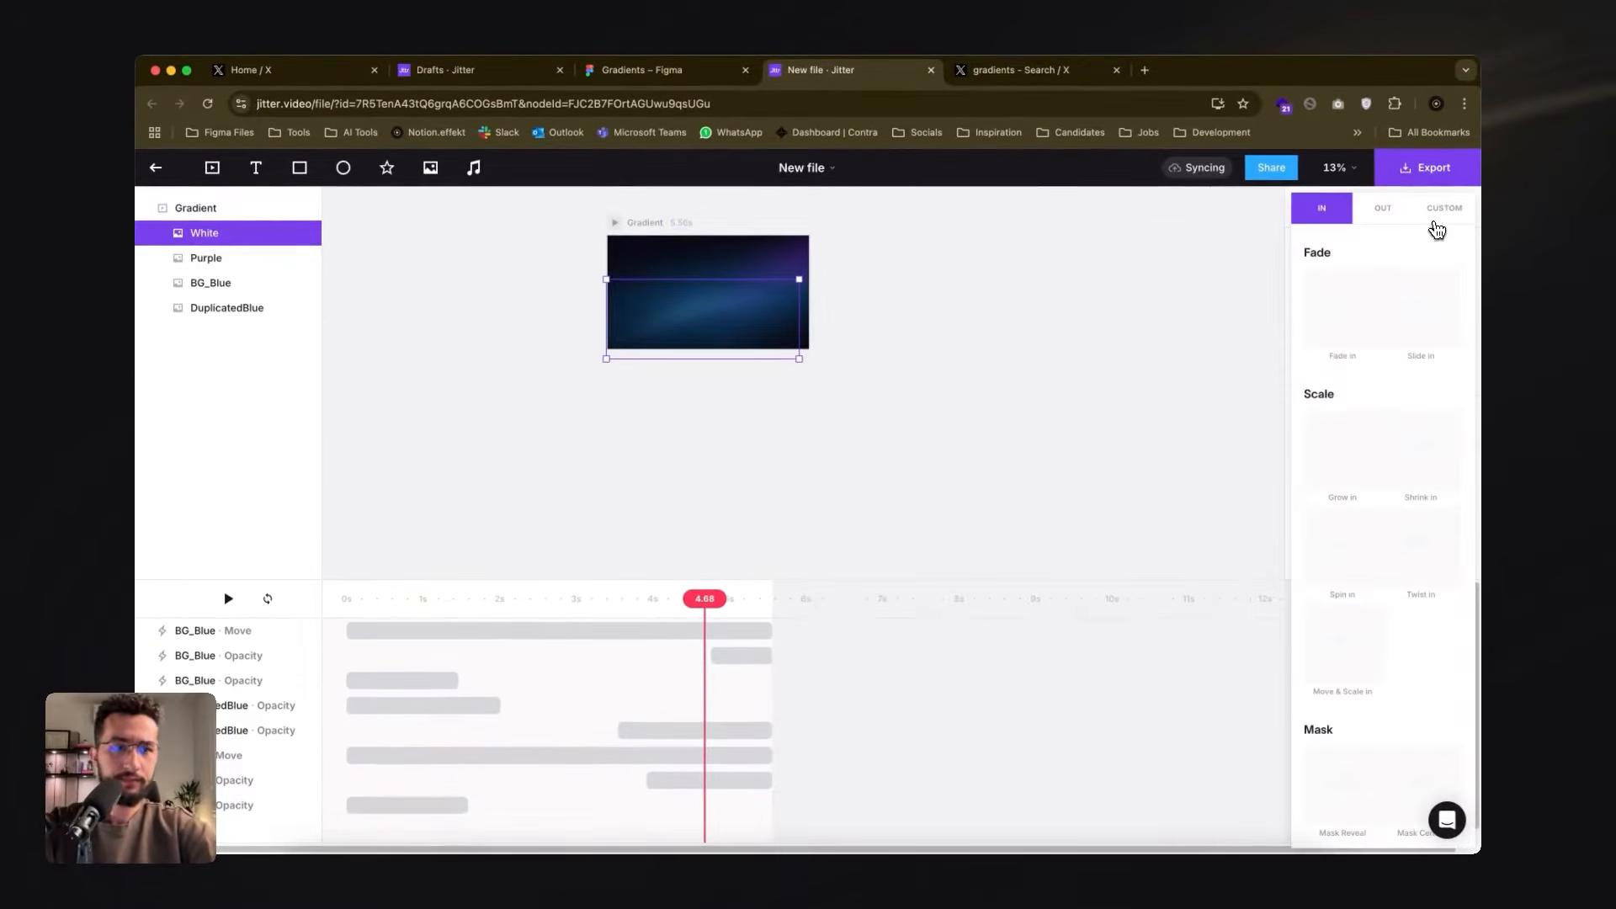
click(1434, 216)
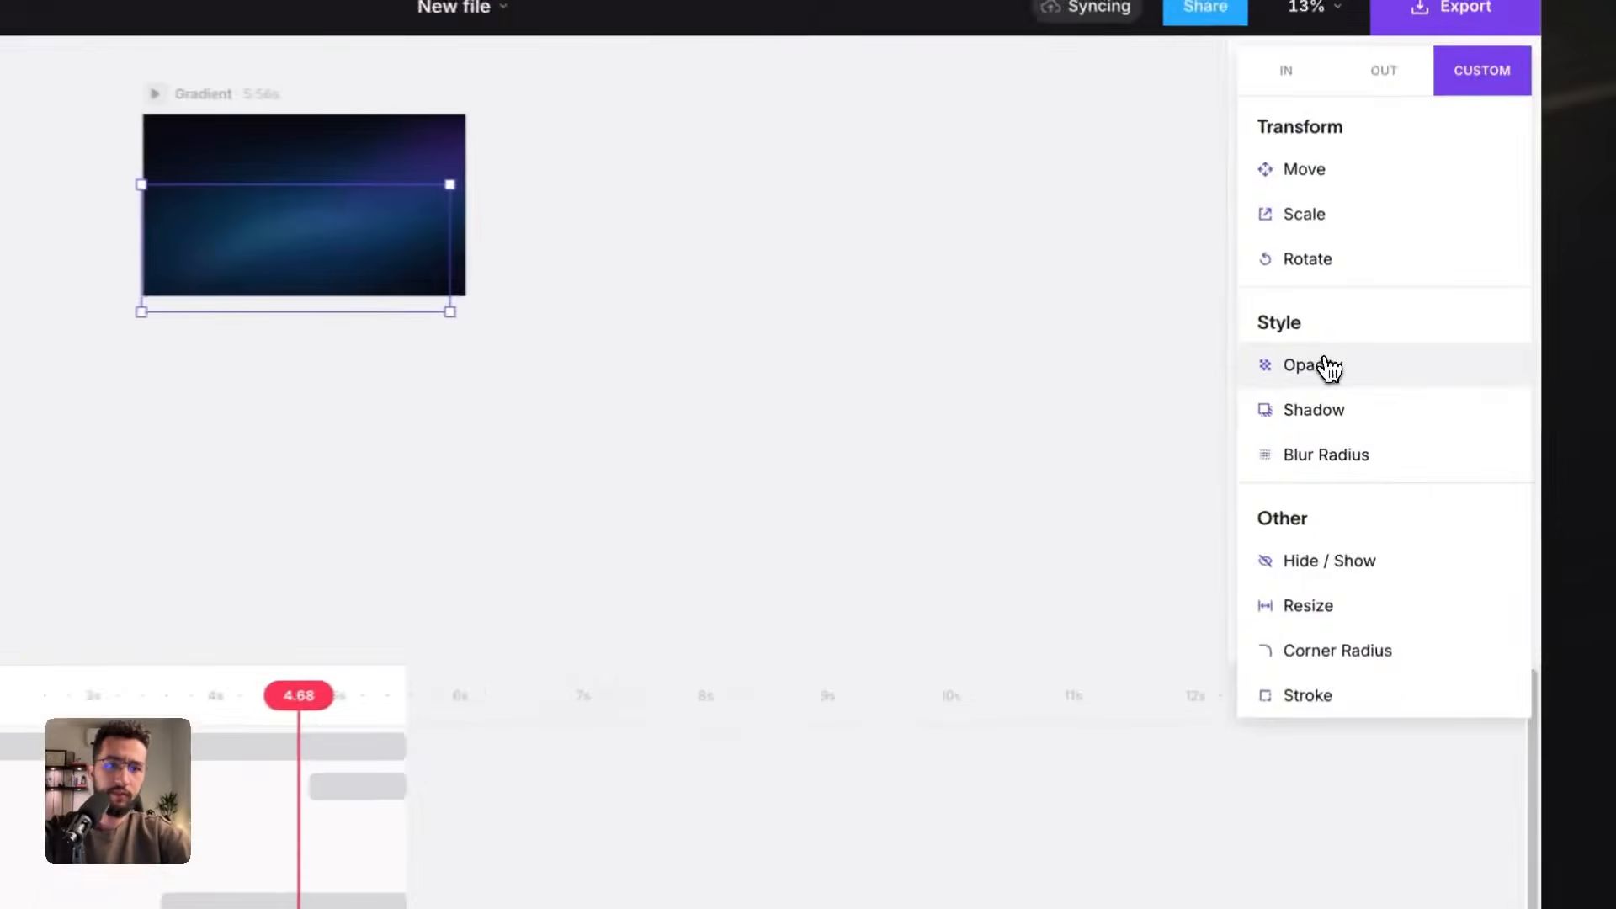
click(1340, 386)
drag(718, 793, 276, 789)
drag(1120, 787, 762, 788)
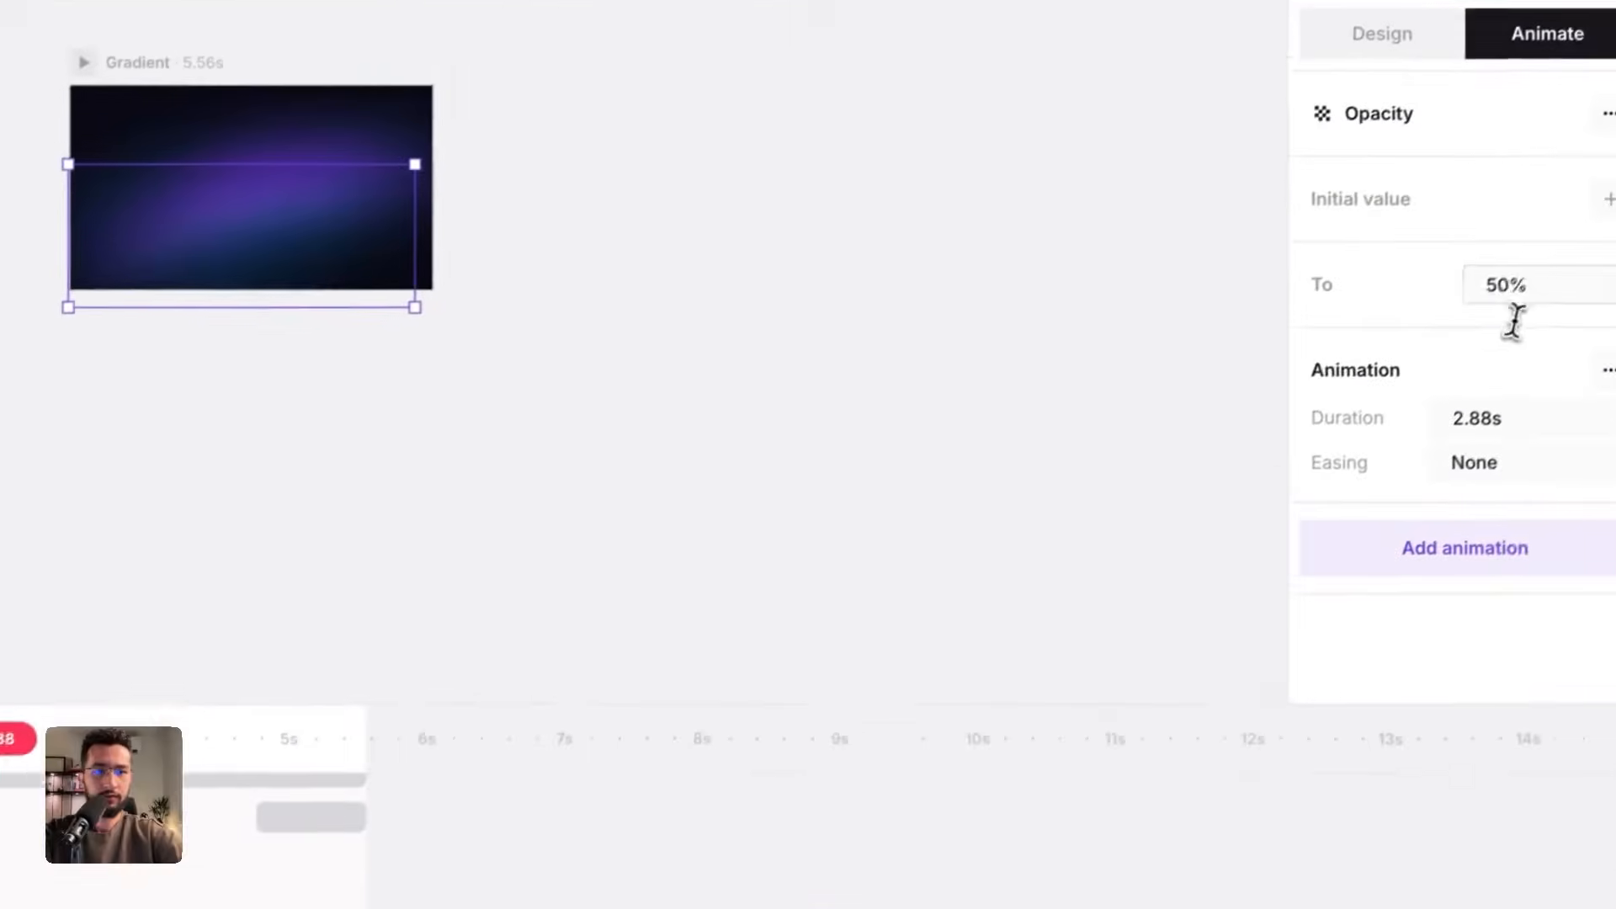
- Make White's Opacity animation fade in from an initial value of 0% to 100%
click(1511, 290)
text(100)
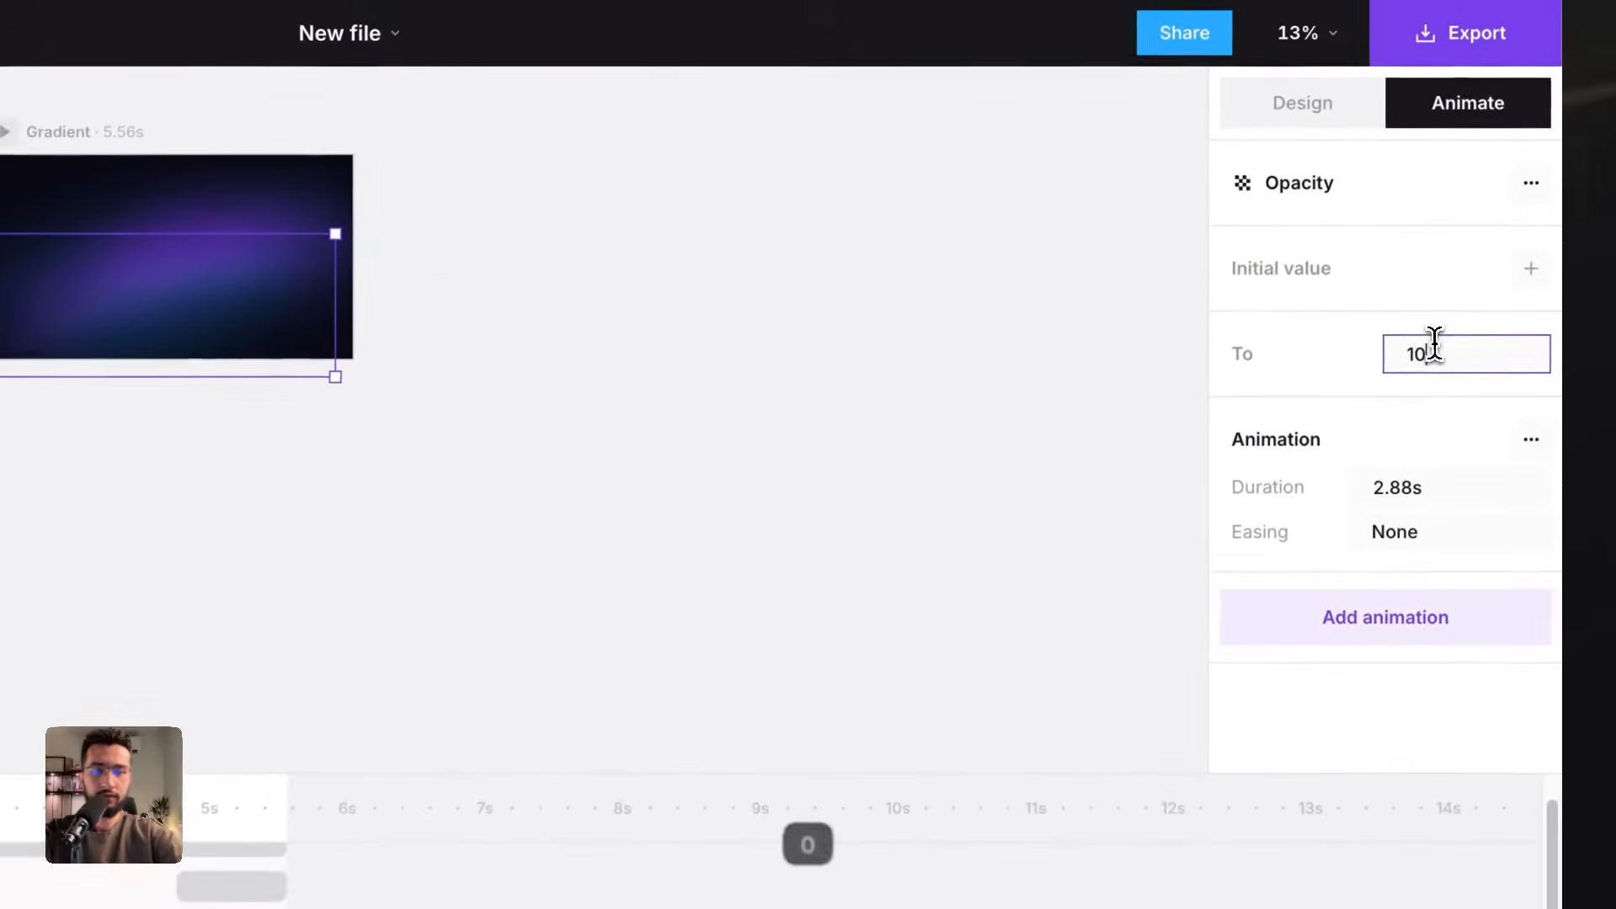
key(Return)
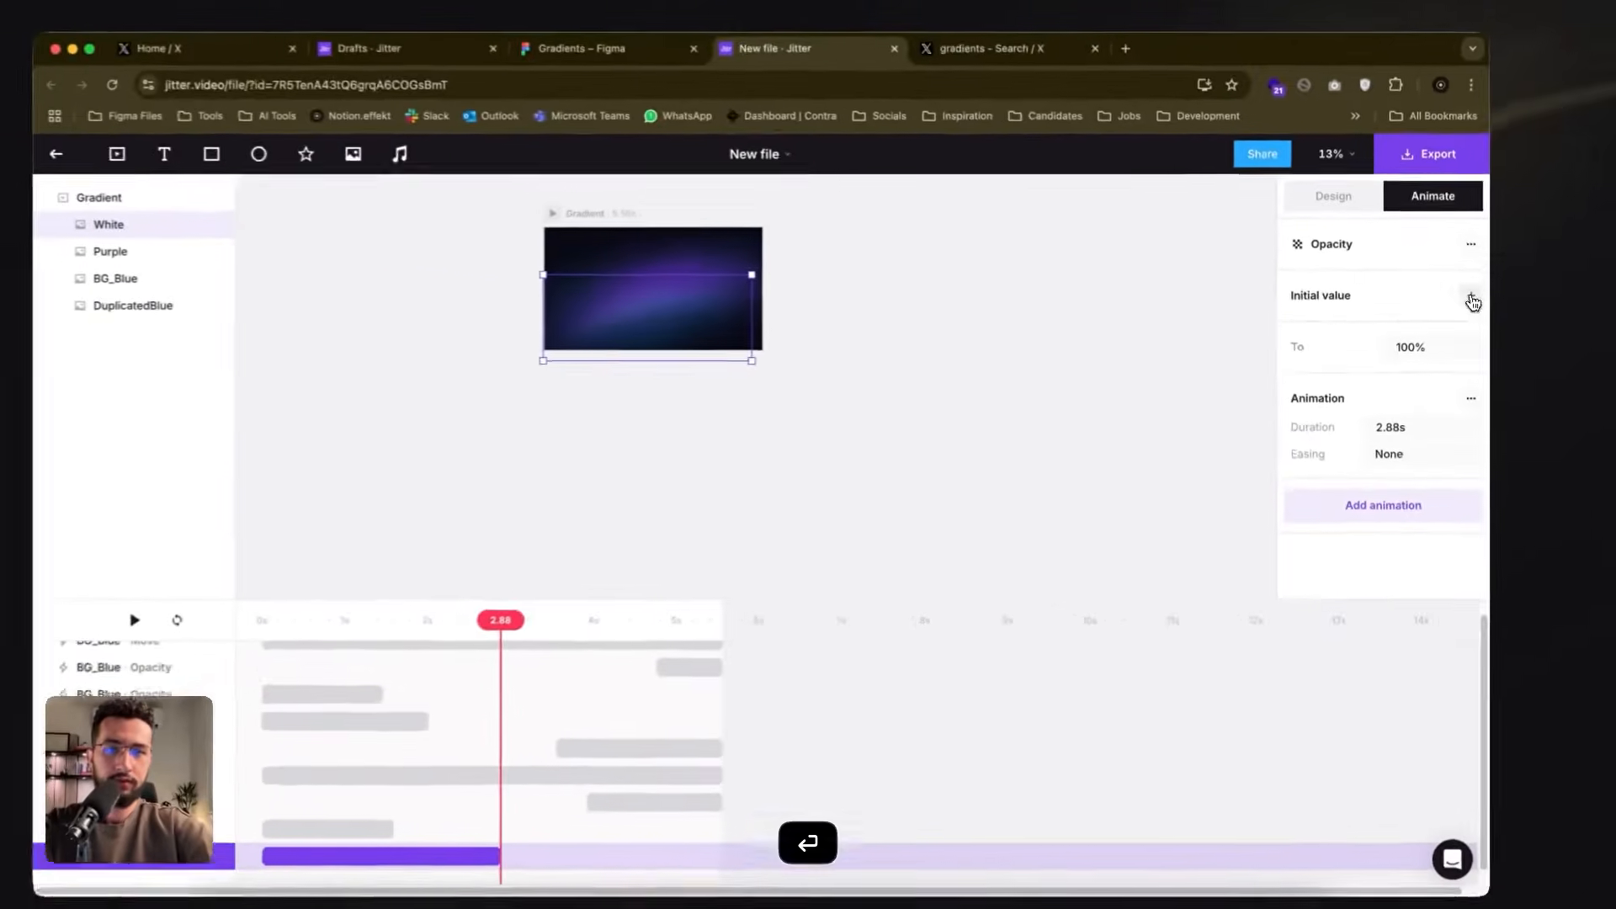
click(1472, 302)
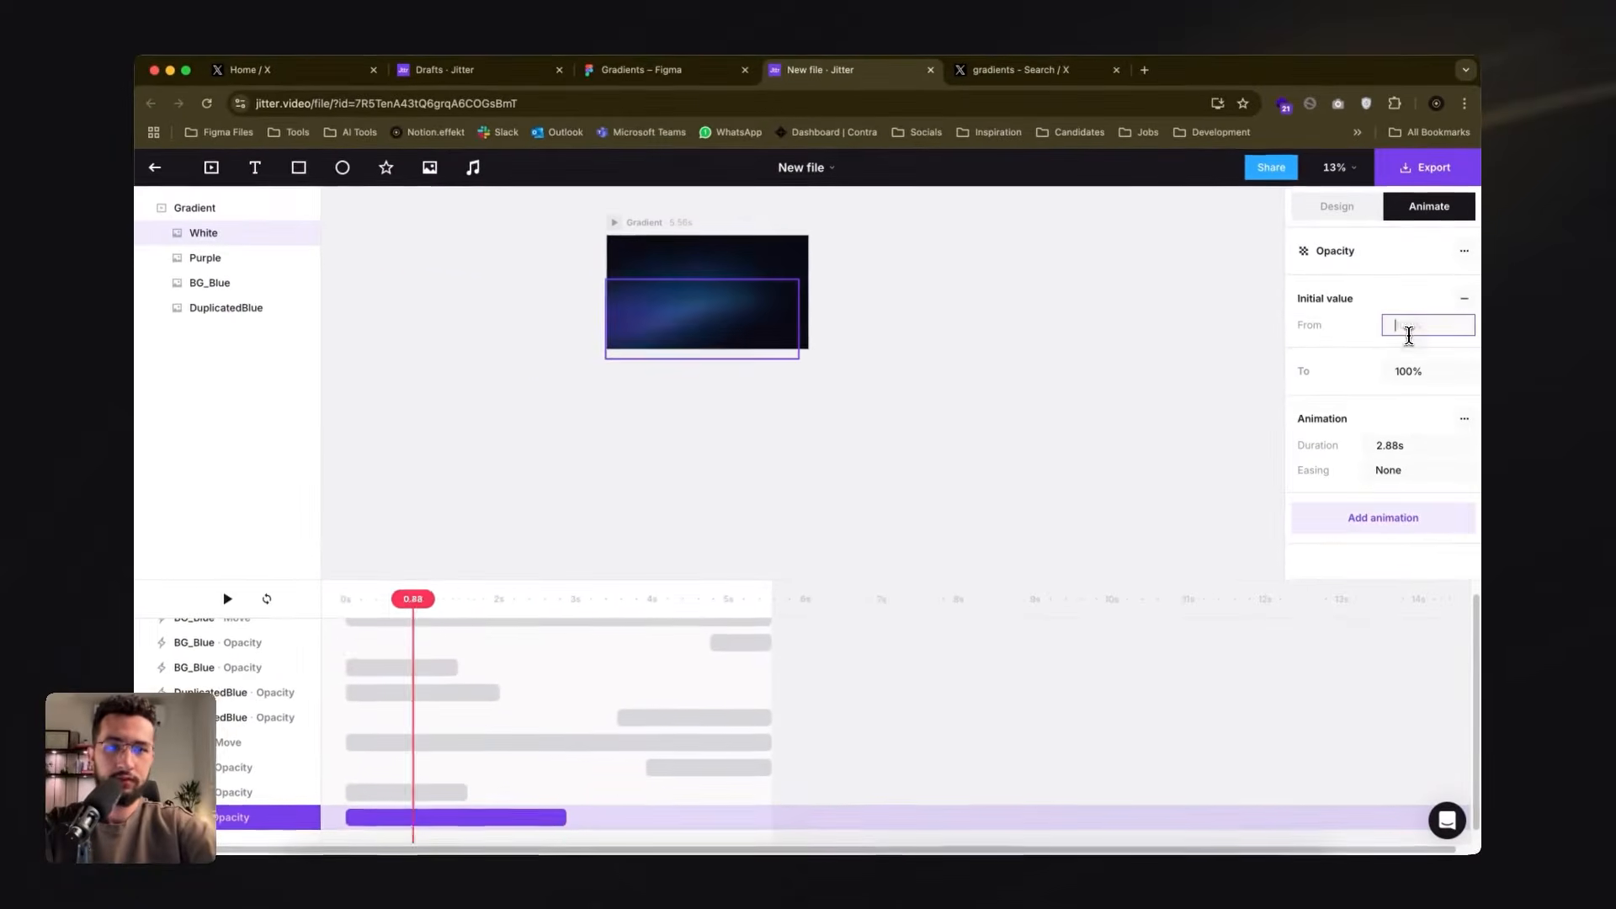
- Duplicate White's Opacity animation and make the copy 2.68 s long, running from the end of the fade-in to the timeline's end
key(super+d)
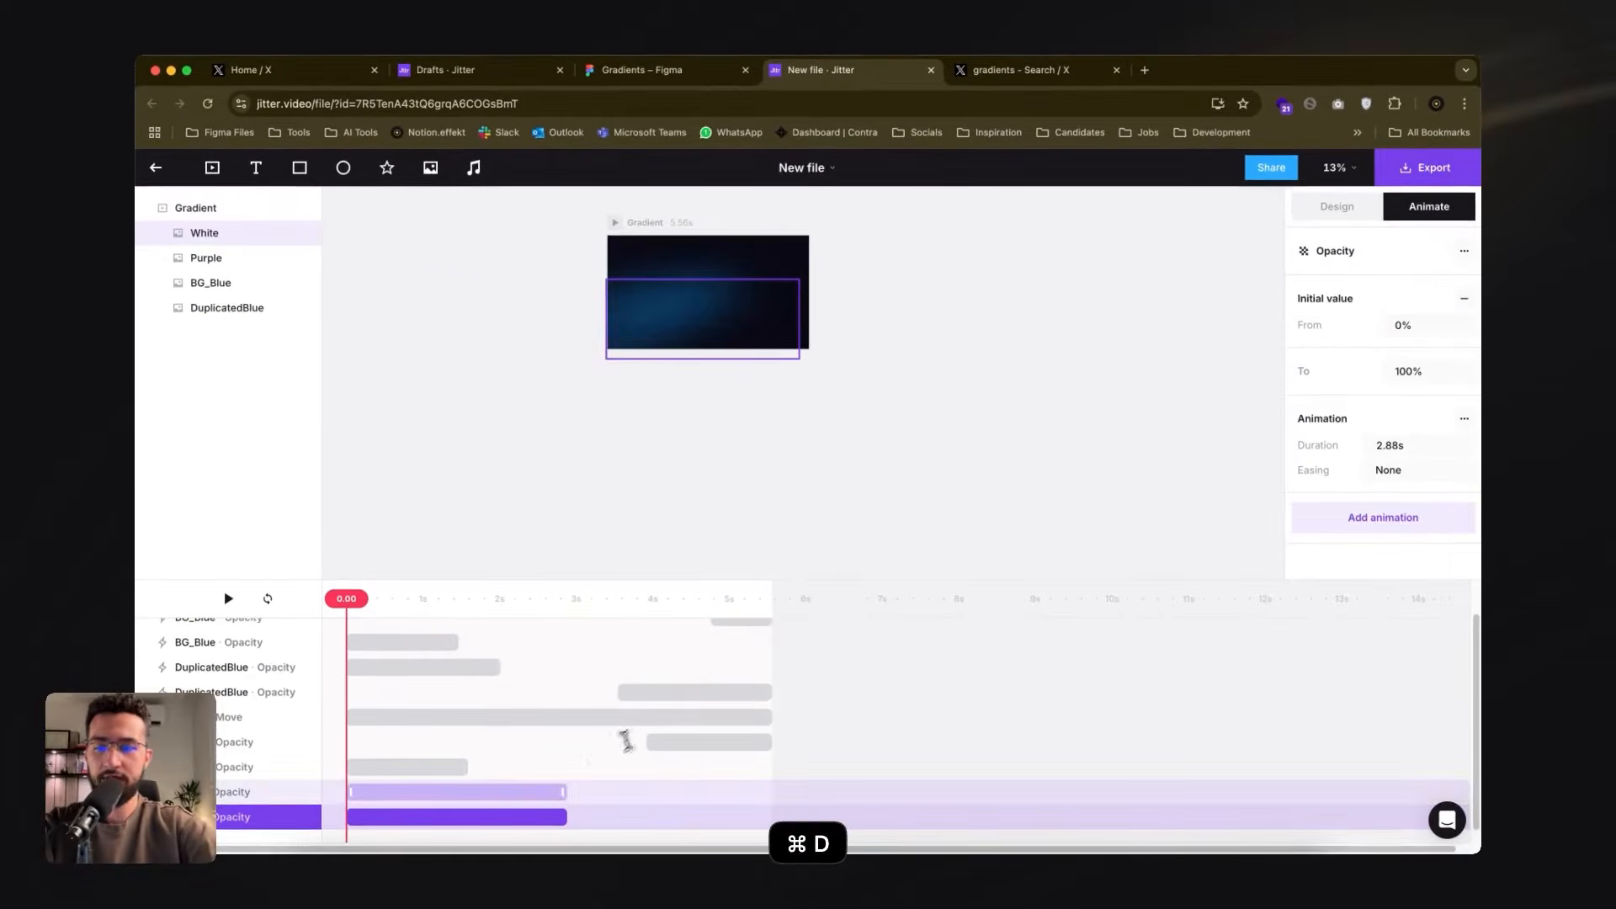
drag(524, 813, 733, 836)
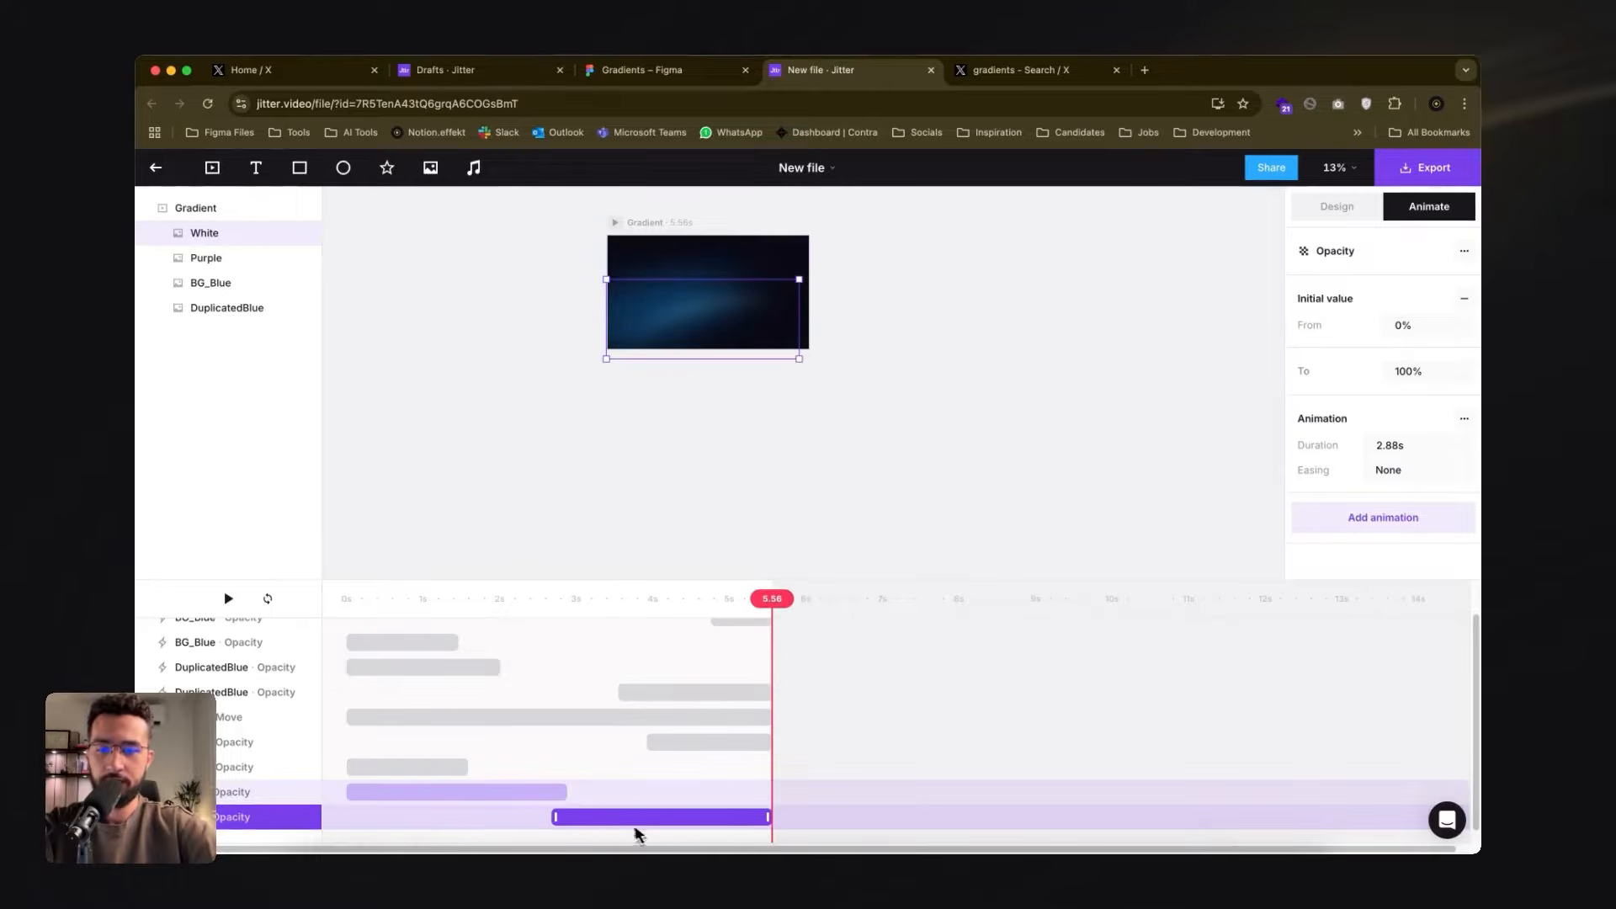
drag(557, 818, 572, 817)
- Turn White's second Opacity animation into a fade-out from 100% to 0%
click(1445, 321)
text(100)
key(Return)
click(1441, 372)
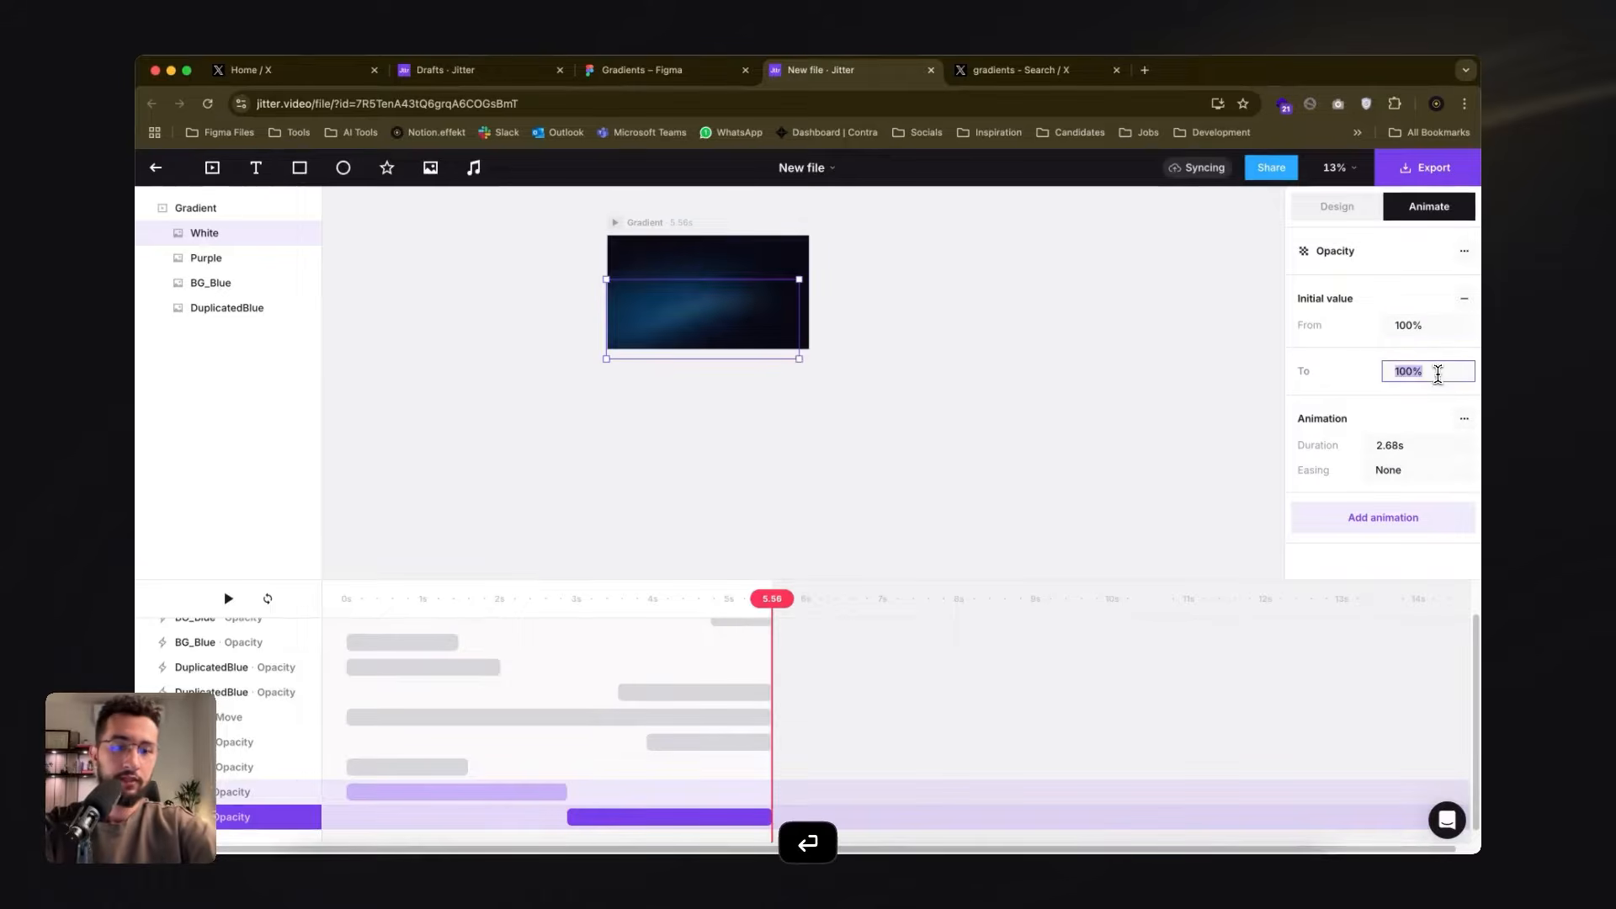
key(Return)
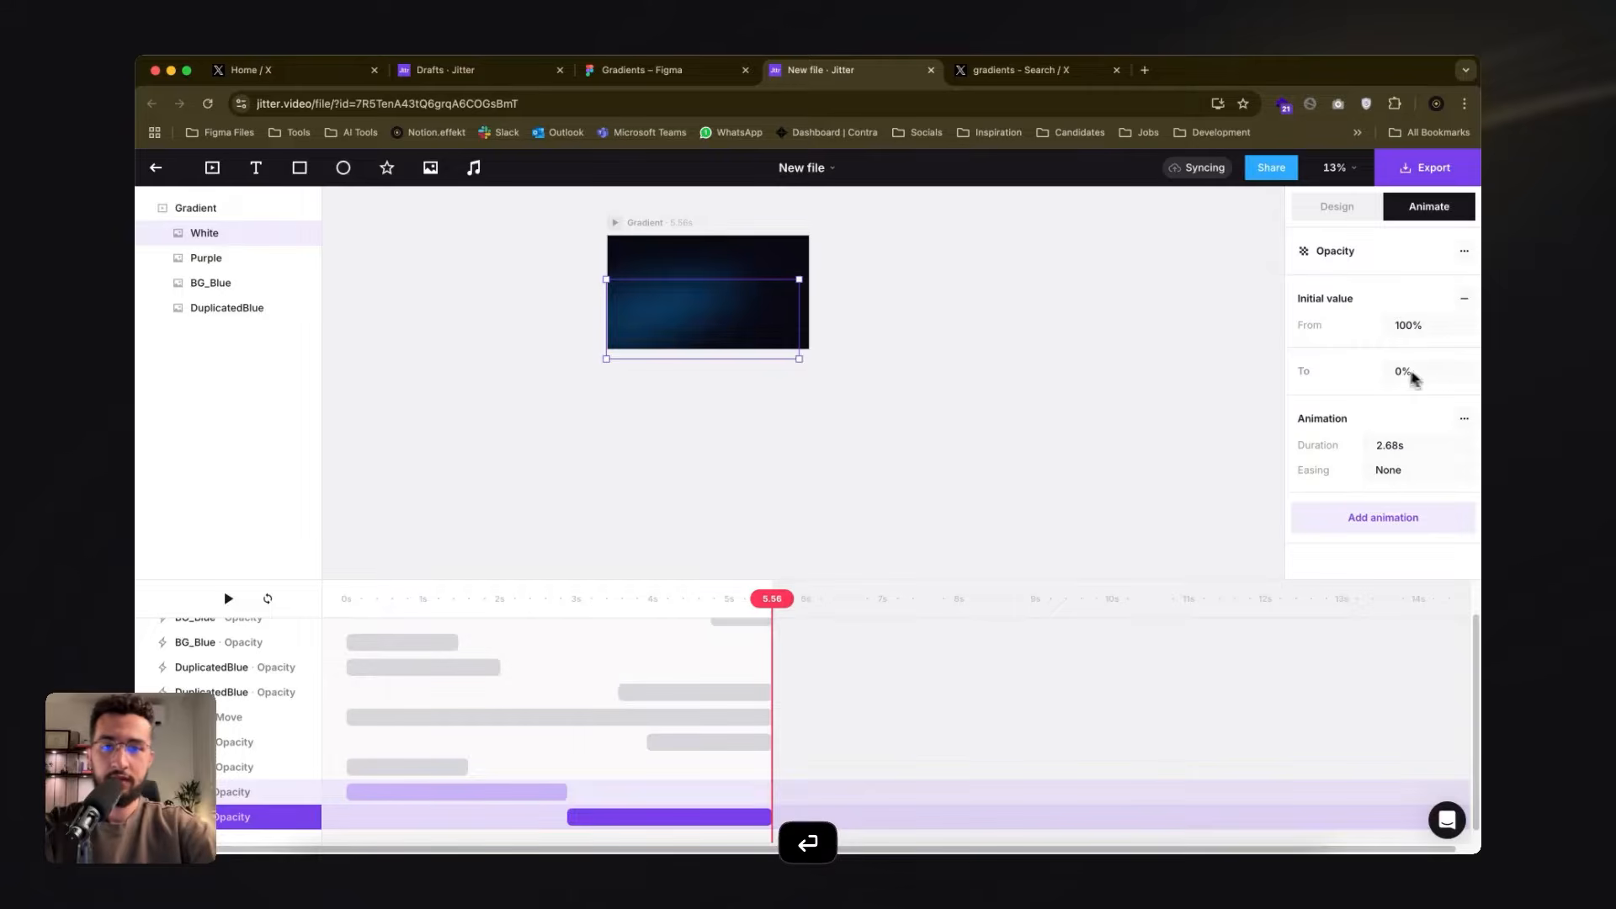
- Preview the loop from the start with White's fade-in and fade-out
click(1350, 174)
click(1350, 356)
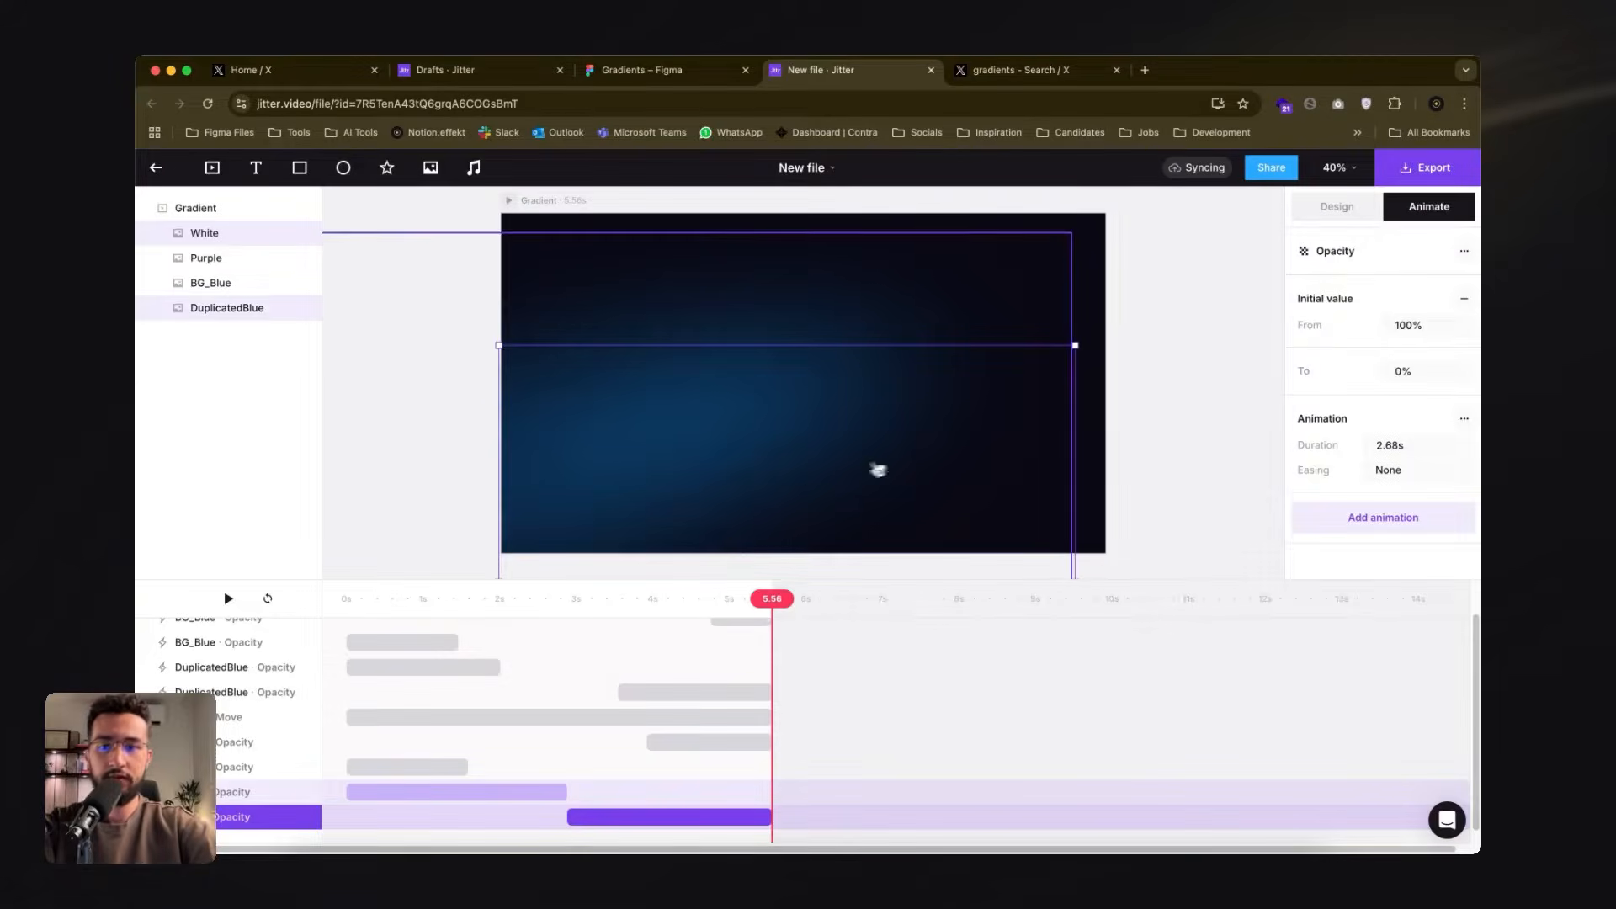
drag(603, 610, 302, 620)
key(space)
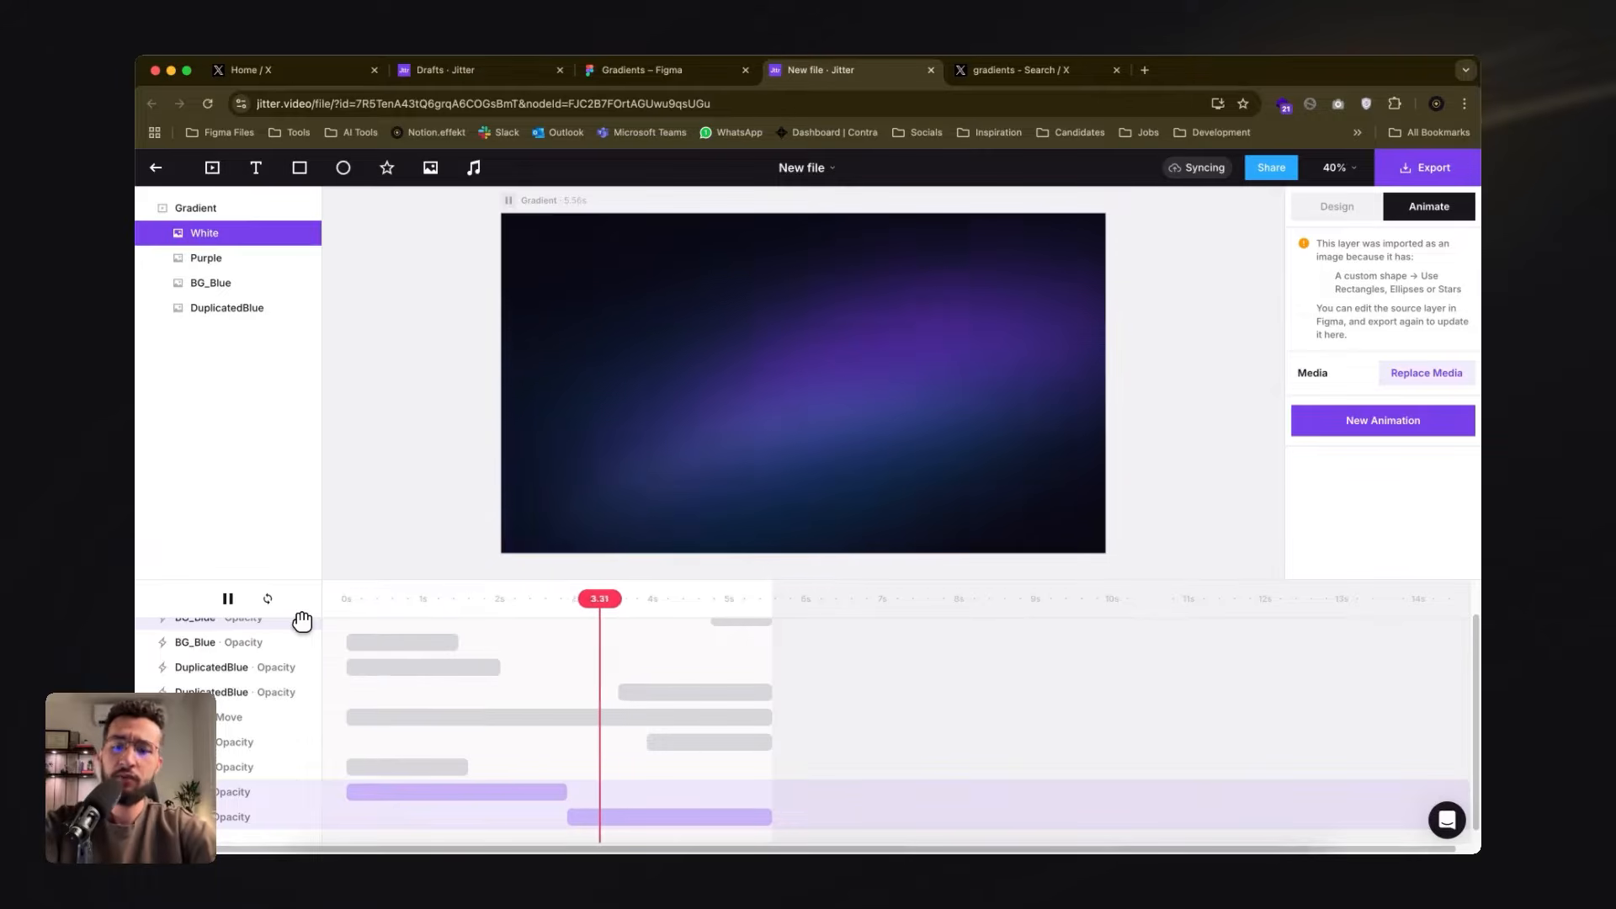
key(space)
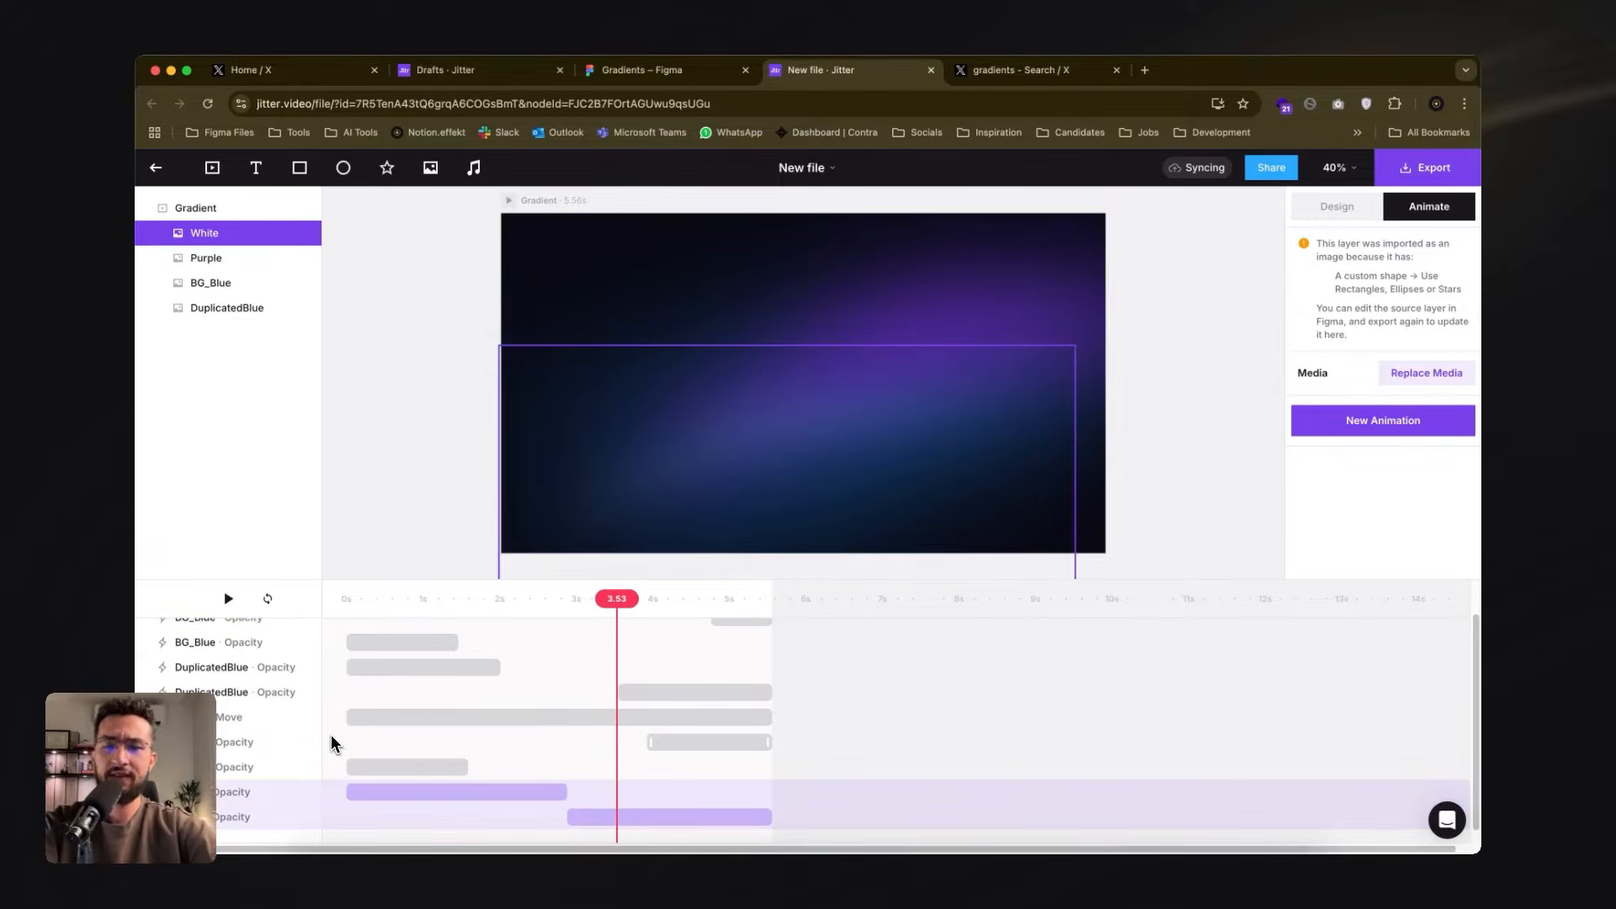
- Group all the layers' Move and Opacity animations in the timeline into one sequence
scroll(374, 673, up, 2)
click(205, 624)
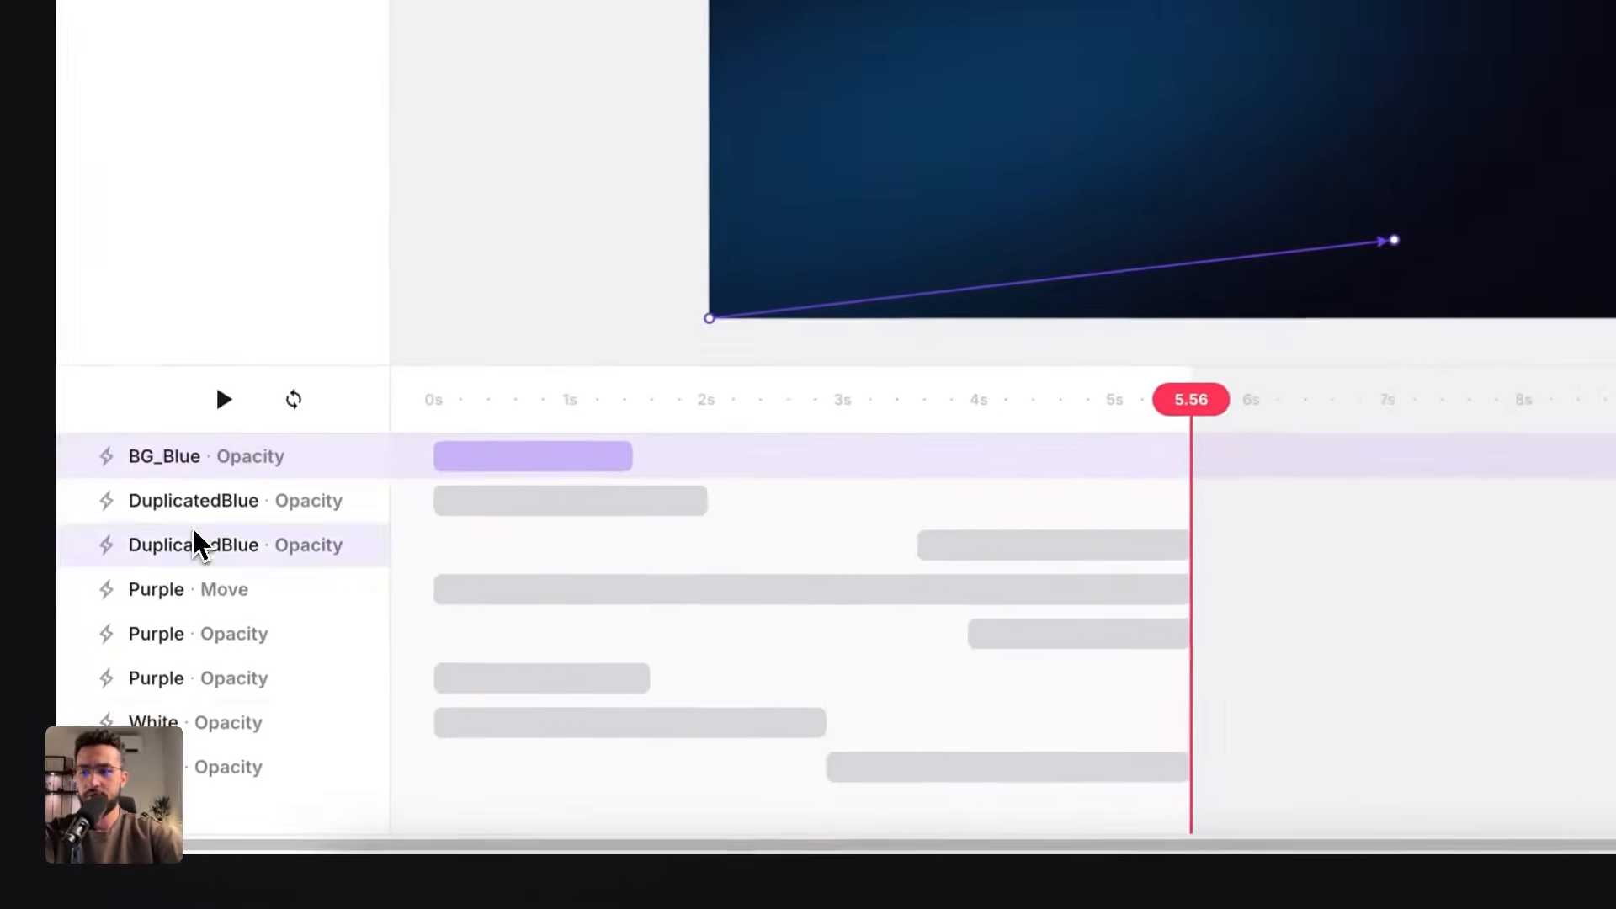
shift+click(183, 785)
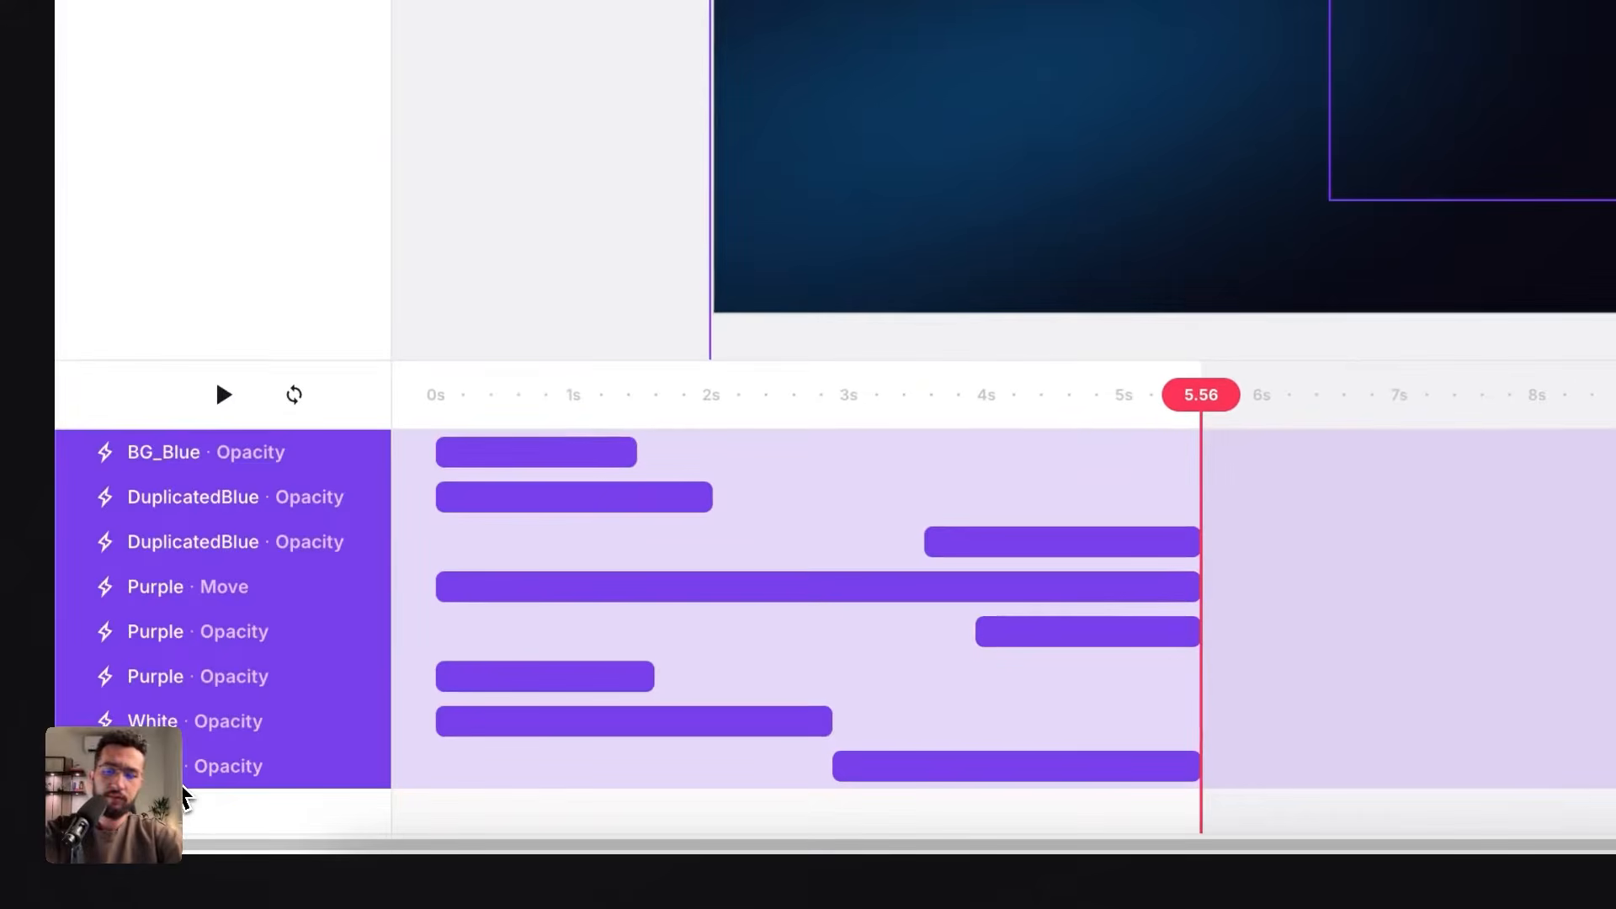
key(super+g)
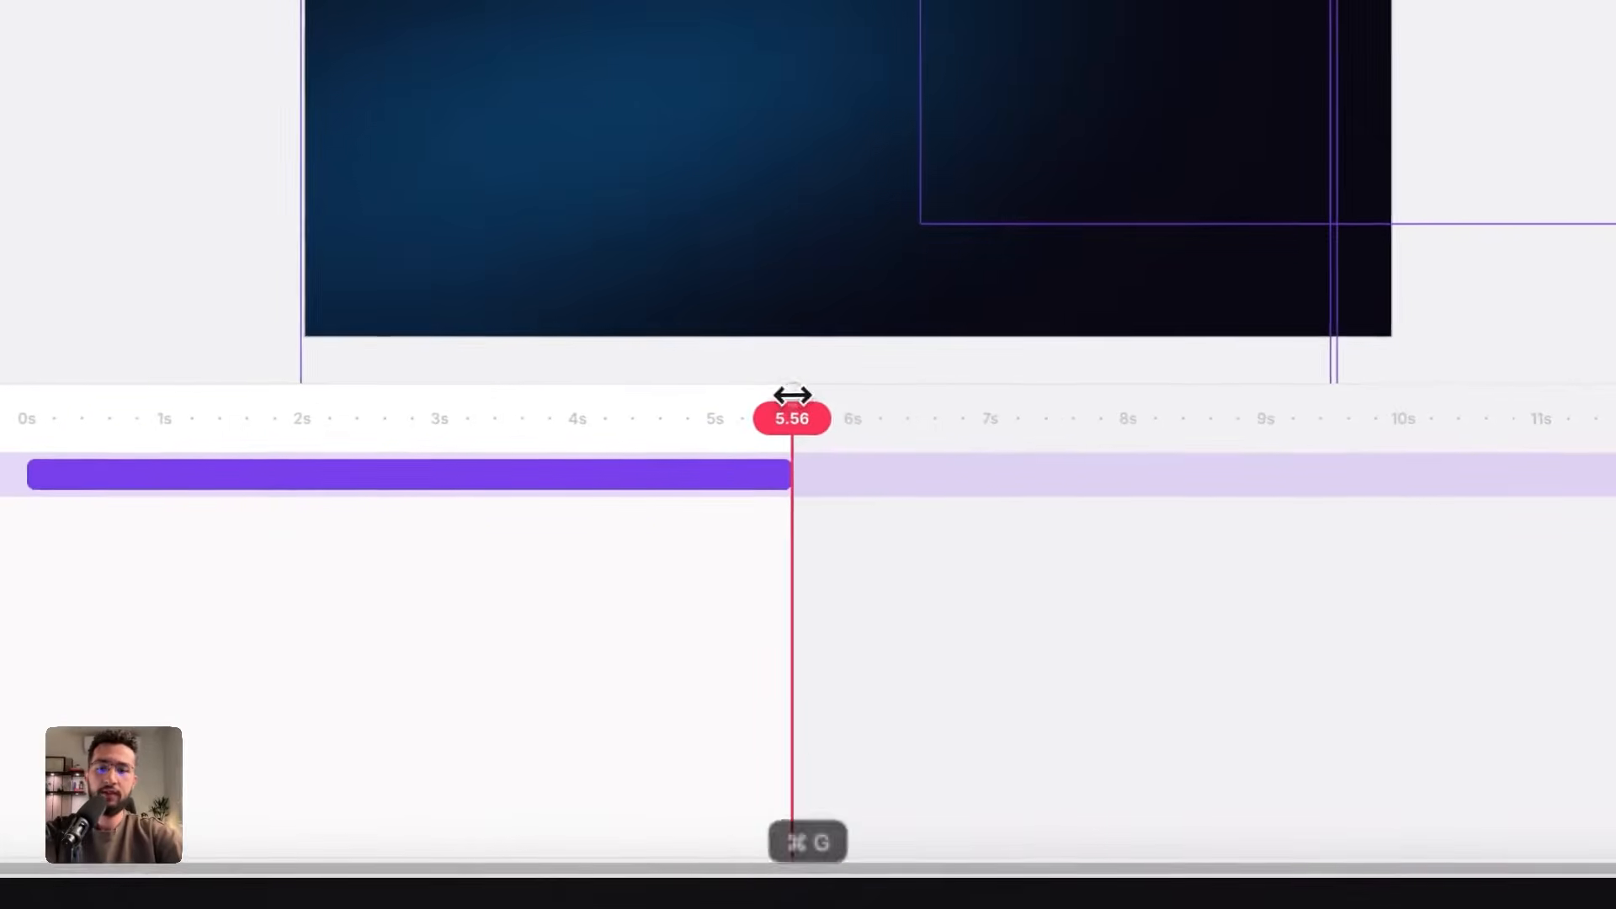
- Extend the timeline to 9.92 s with the grouped sequence stretched to its end, and preview the slower loop from the start
drag(792, 395, 1393, 398)
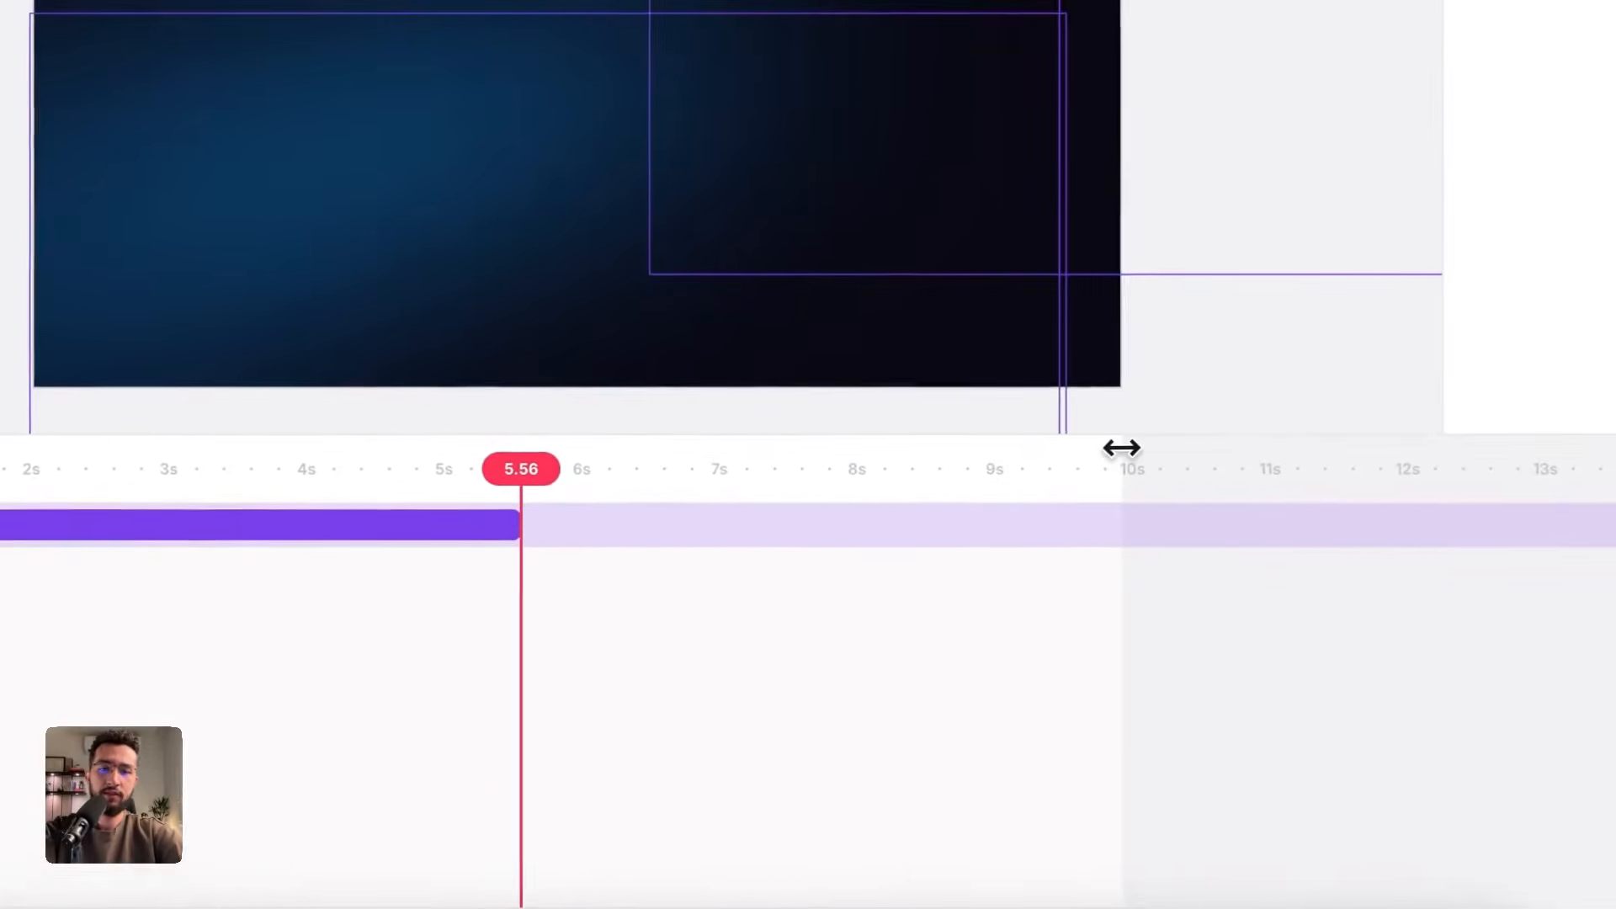
drag(519, 524, 1100, 566)
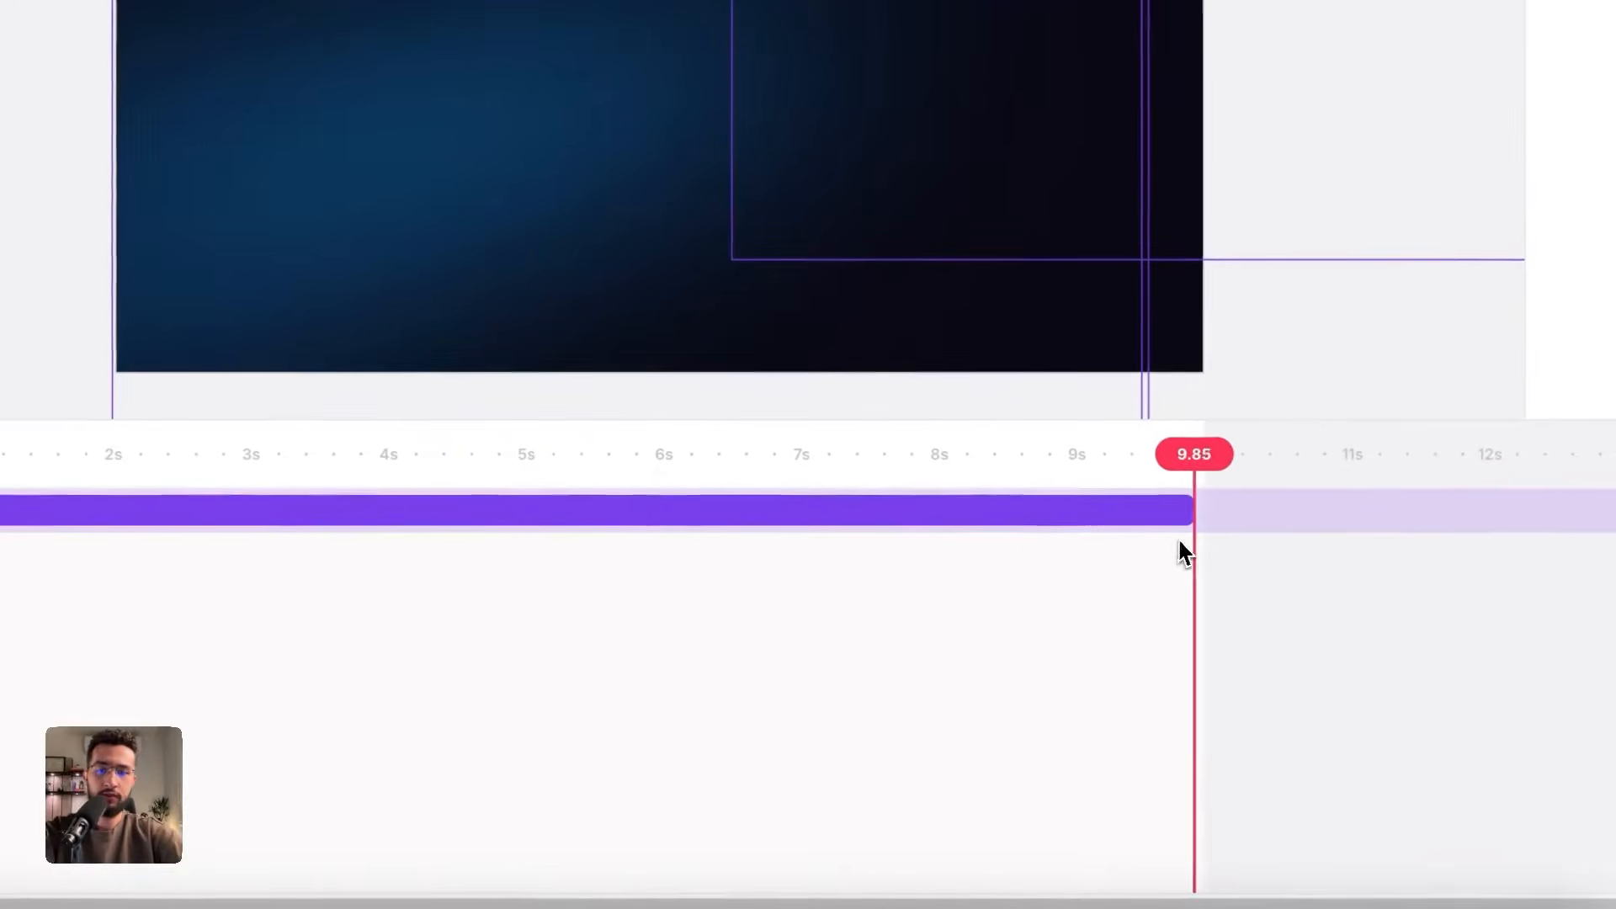
drag(956, 462, 157, 521)
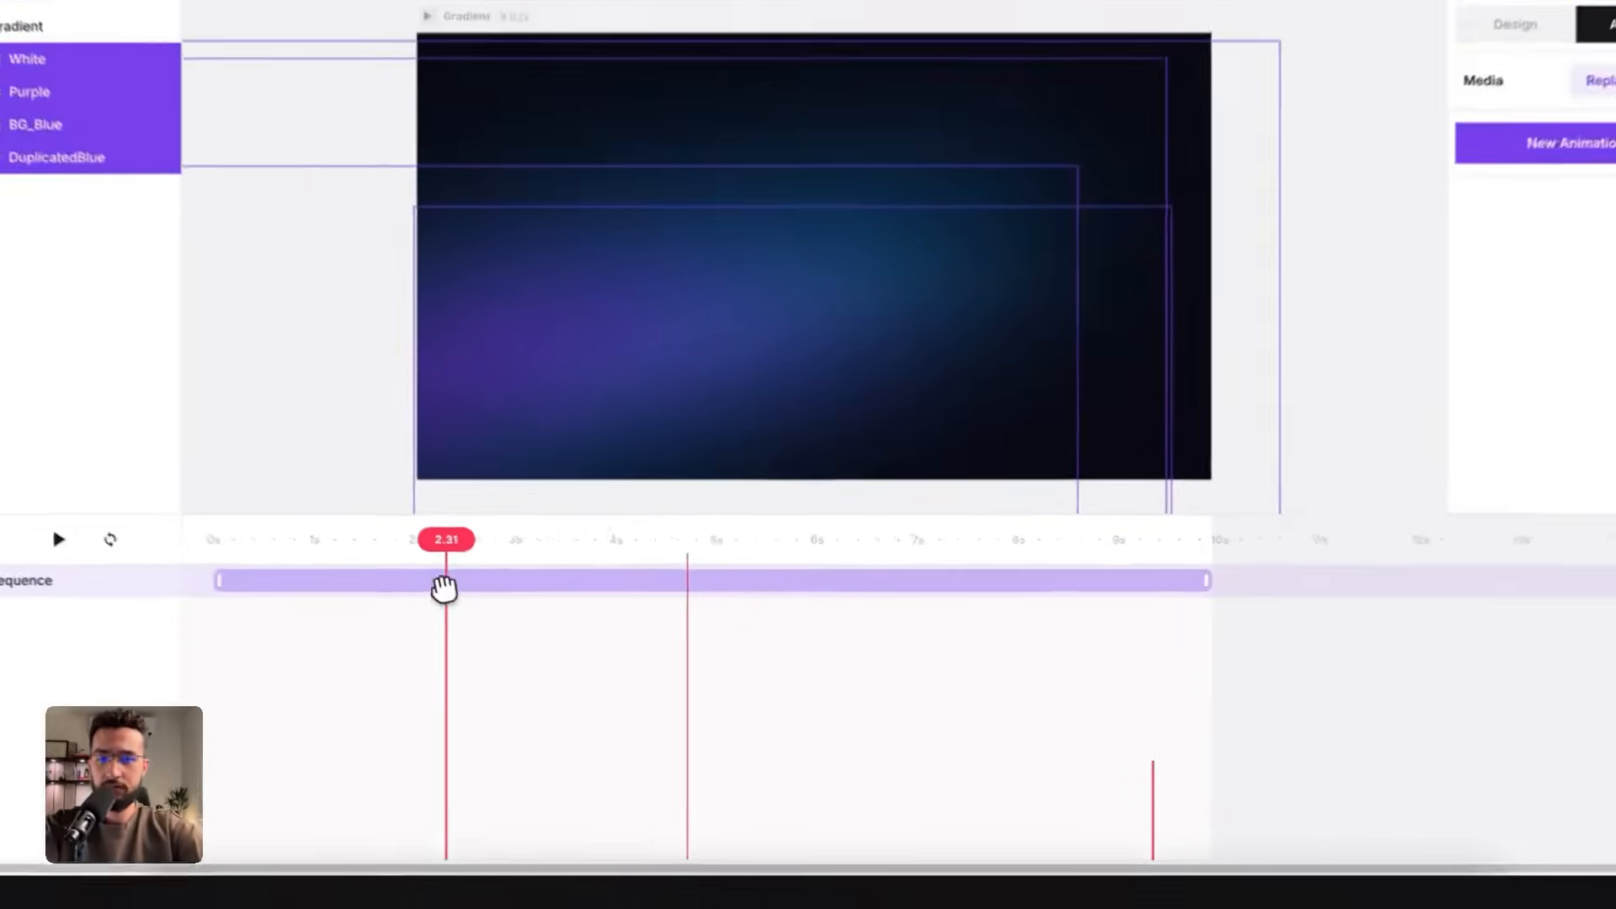
drag(444, 589, 207, 556)
key(space)
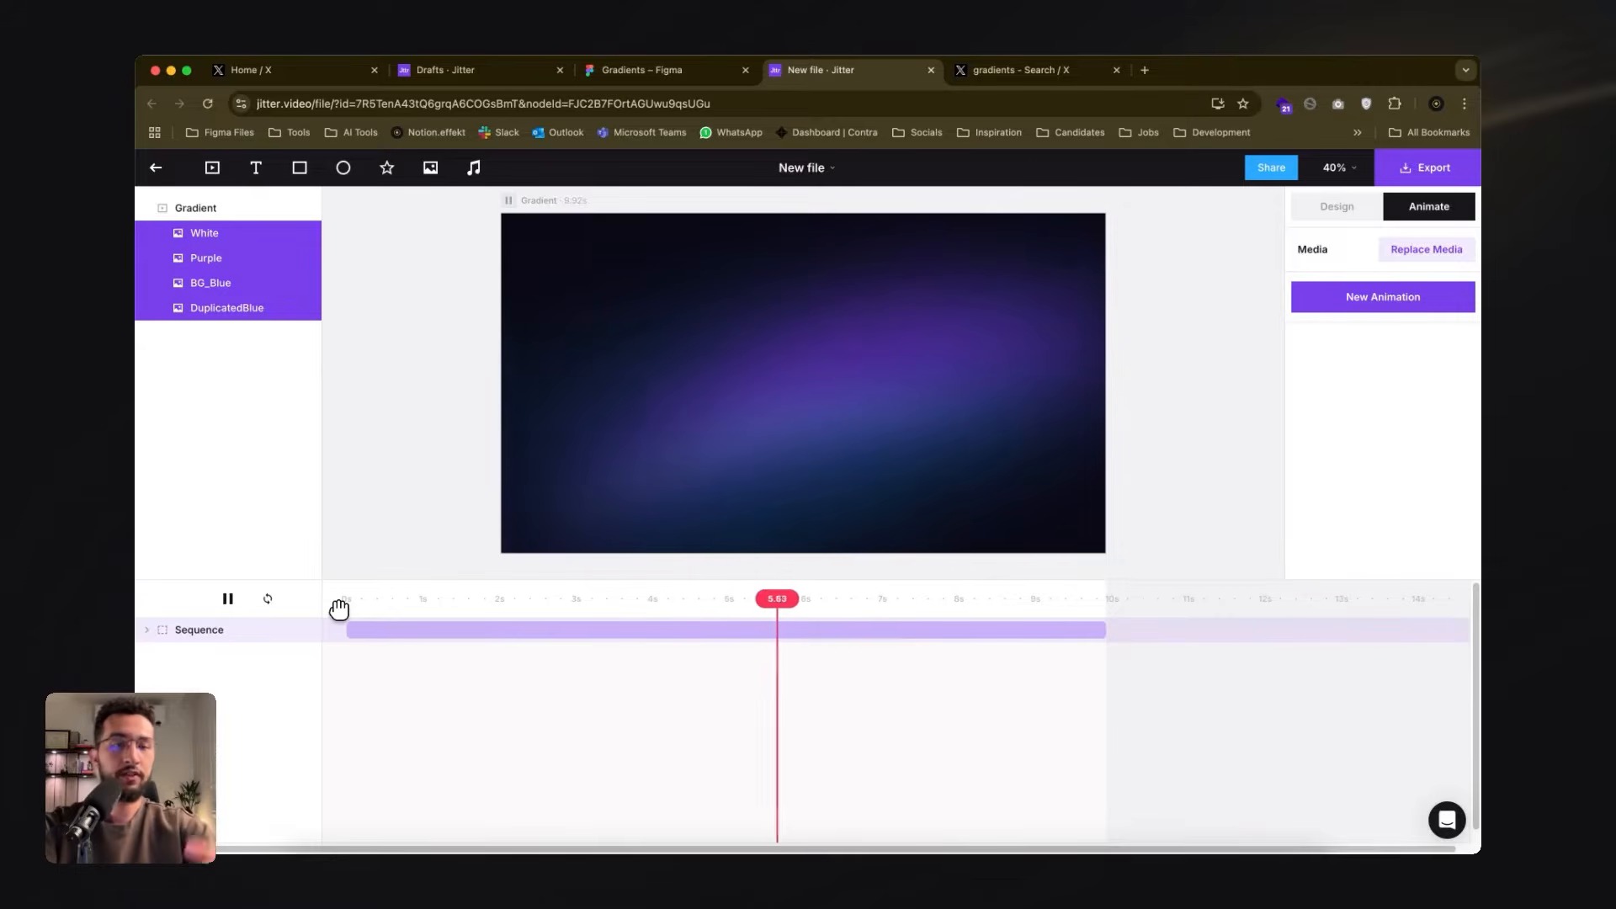
key(space)
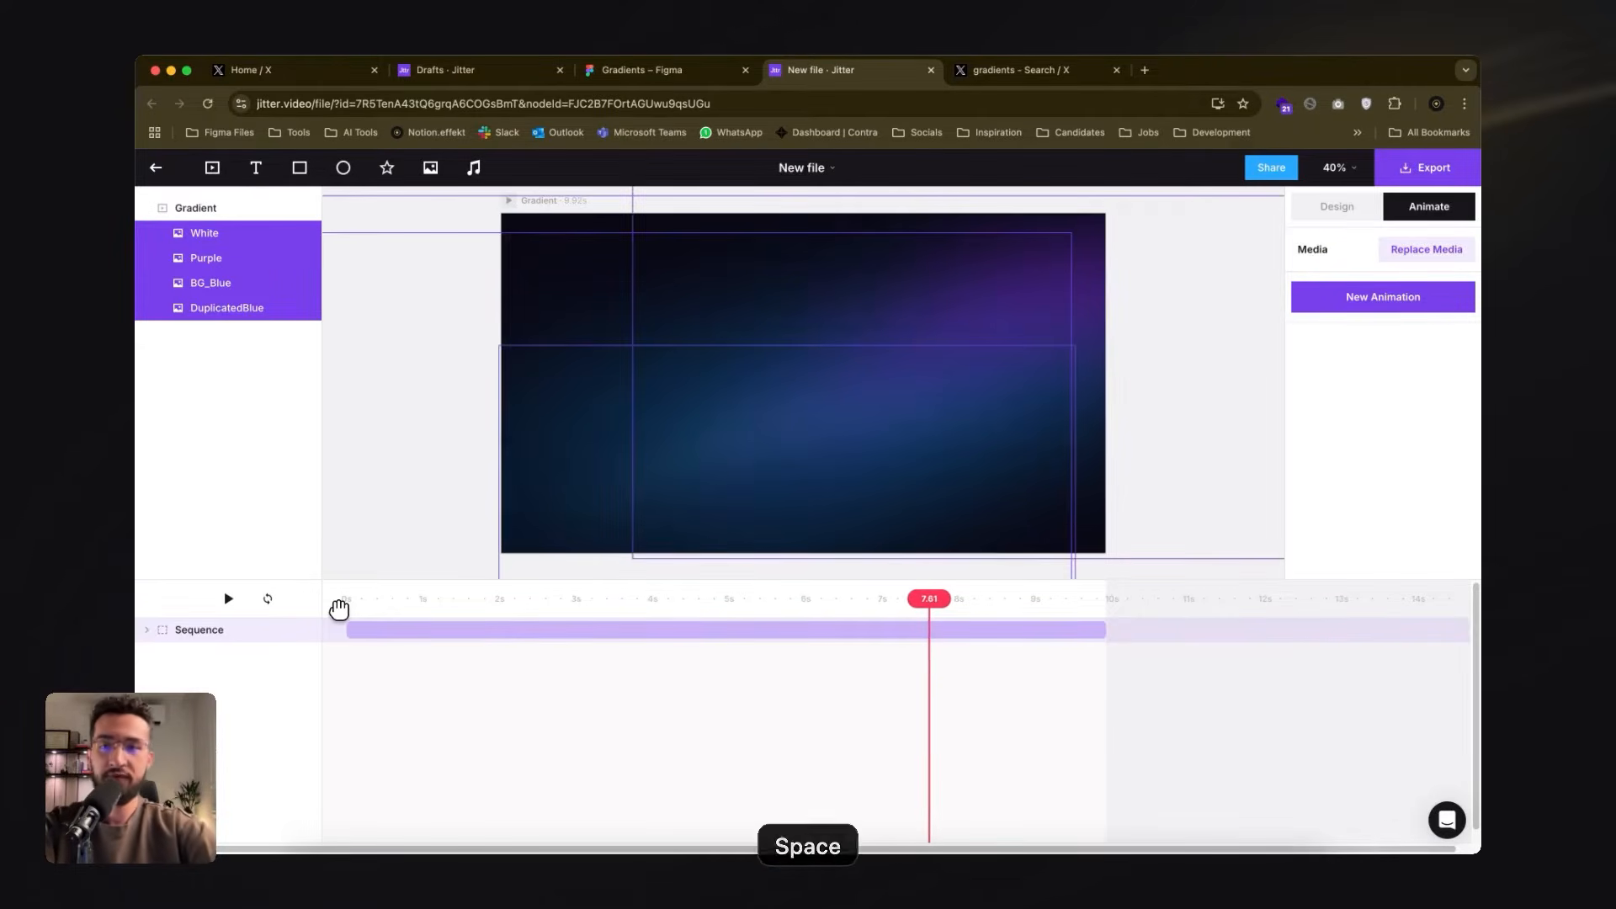
- Add a centred text layer with the creator's social media handle over the gradient and make its fill white
click(258, 167)
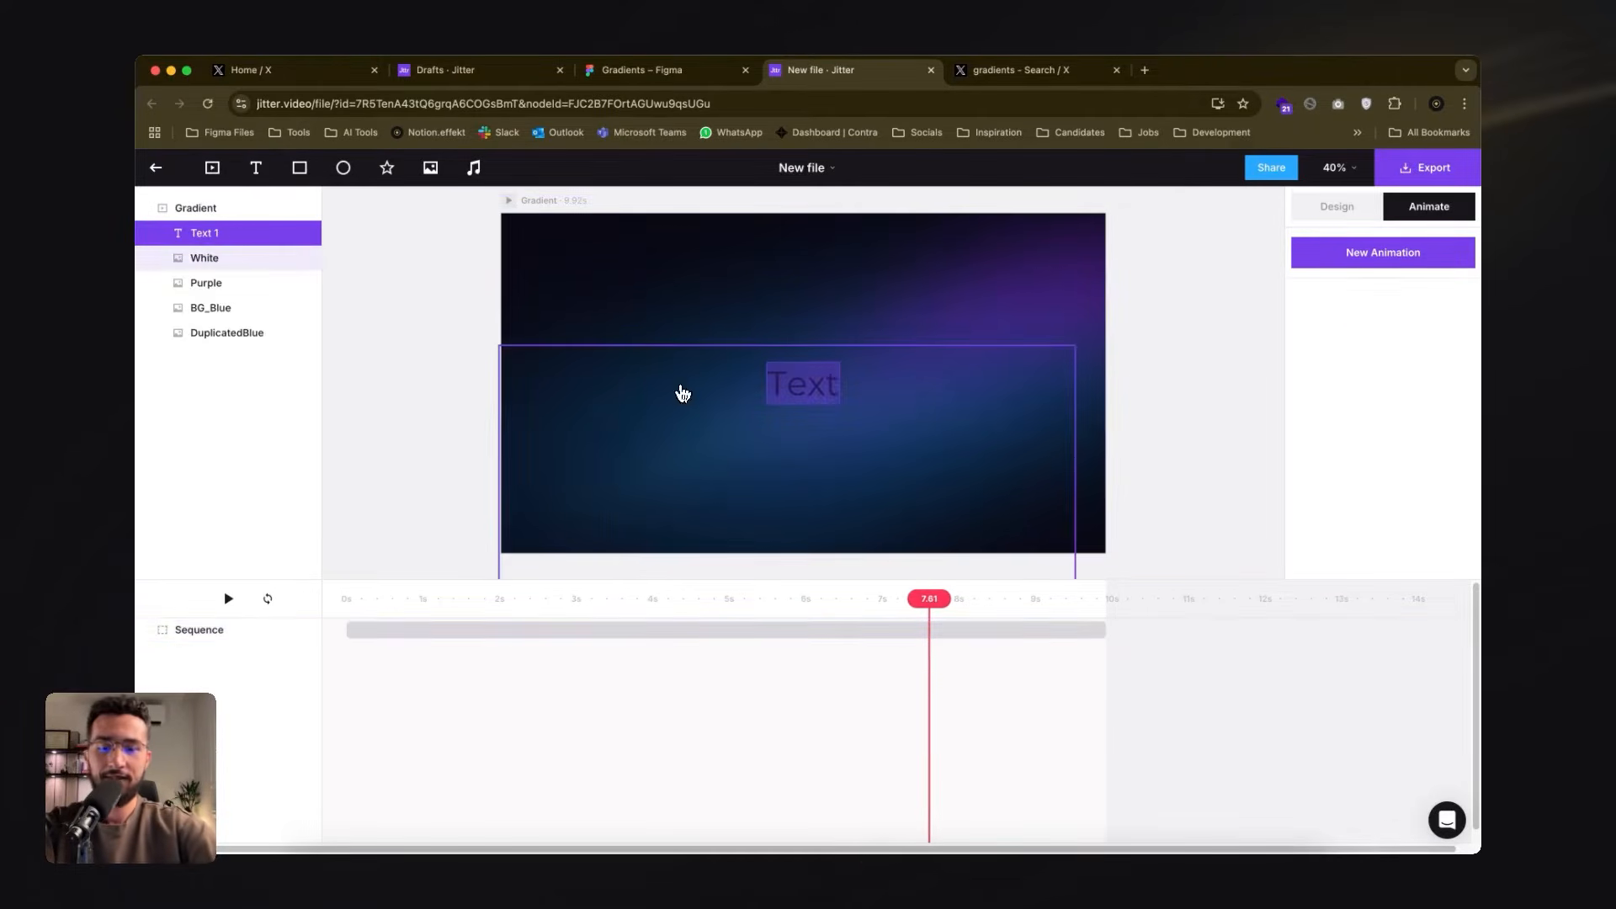
text(@AhmedAlsayadHQ)
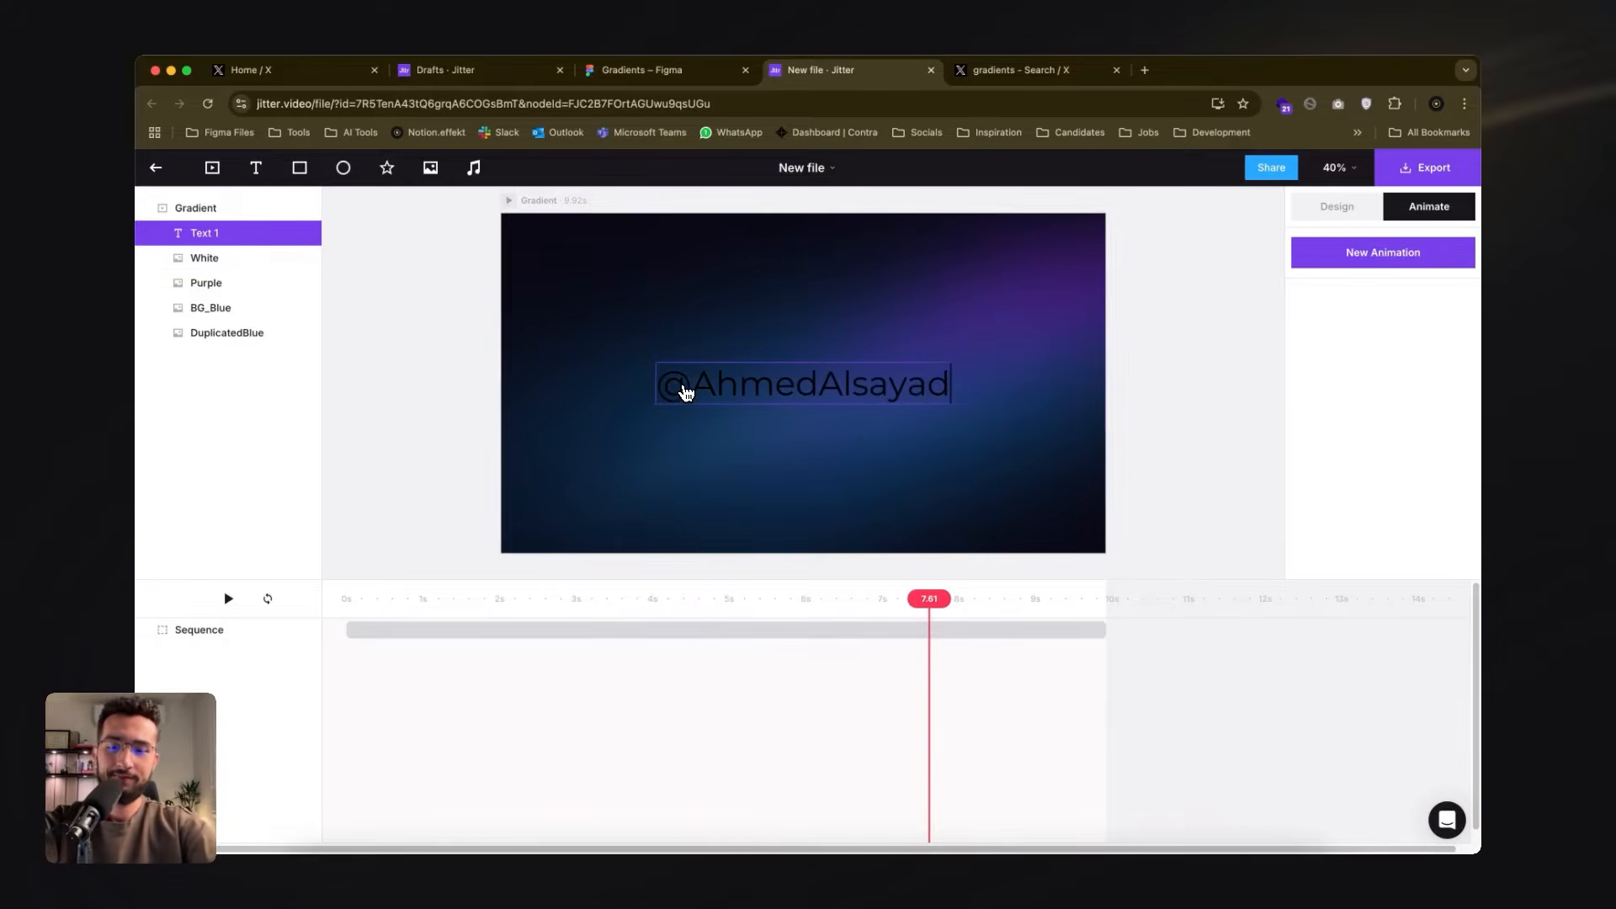
key(ctrl+a)
click(1347, 211)
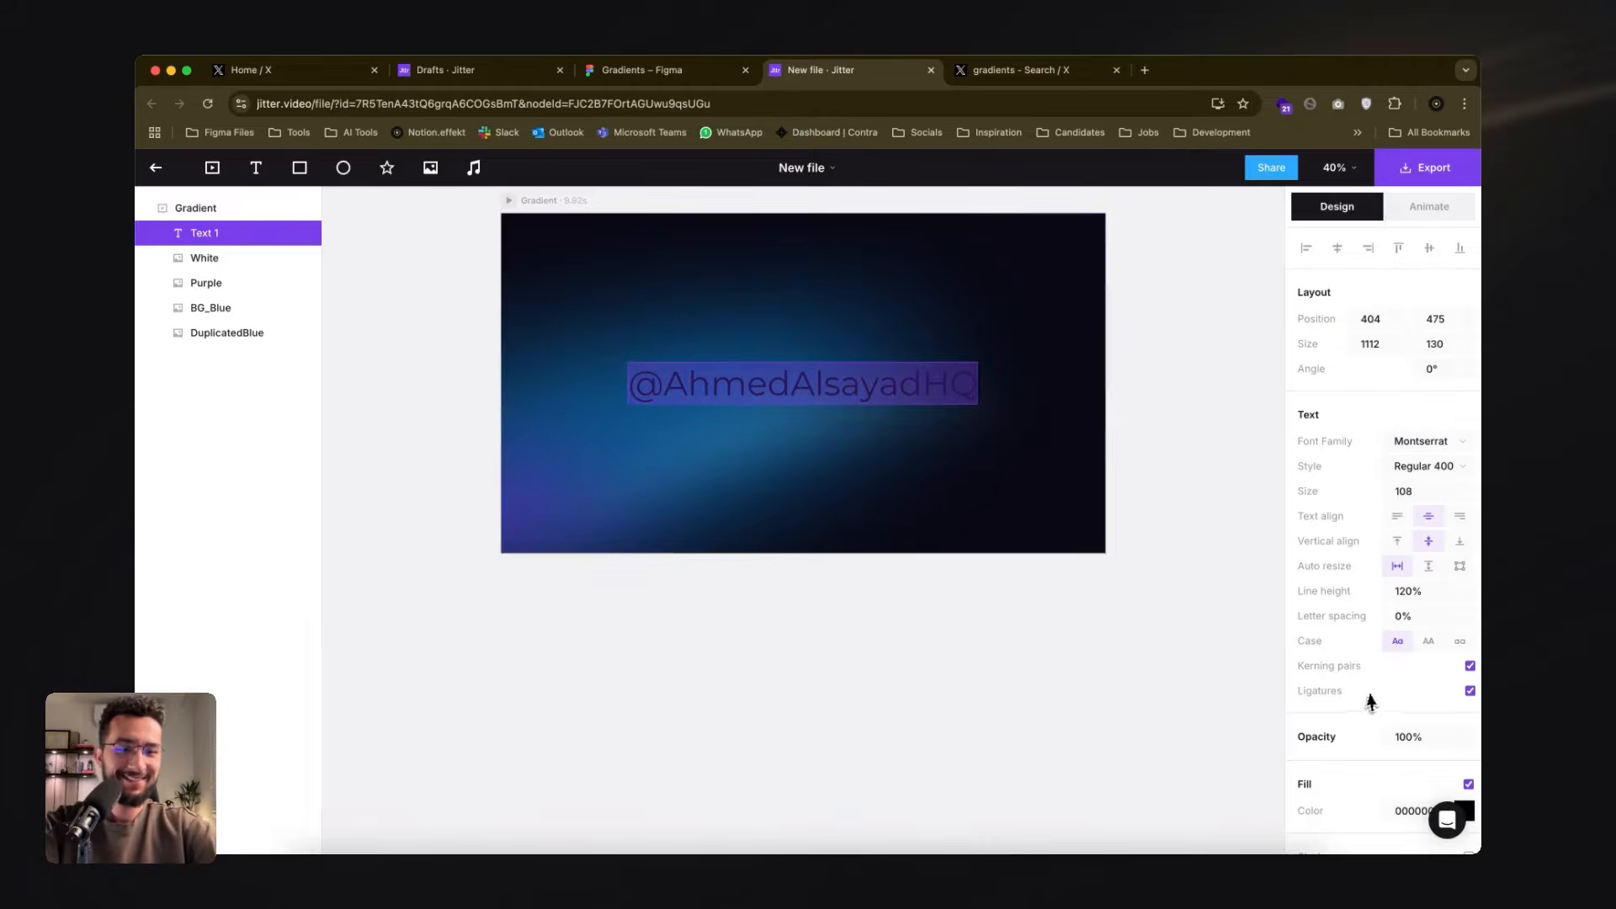
scroll(1371, 702, down, 3)
click(1462, 689)
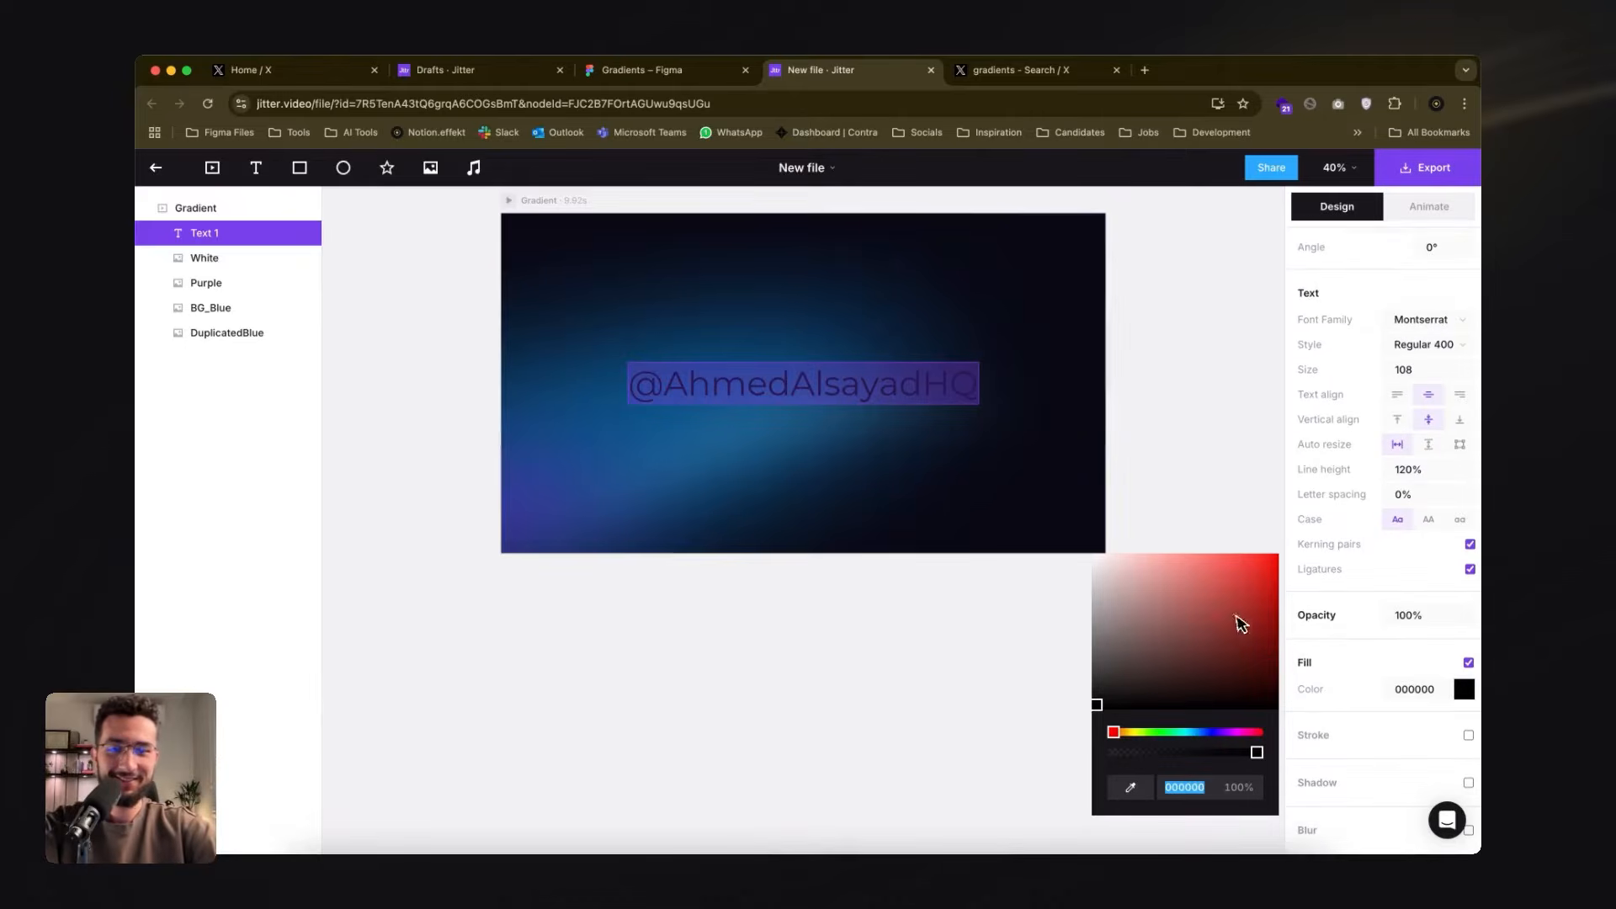
click(873, 649)
- Preview the animated gradient behind the text, and delete the text layer
key(space)
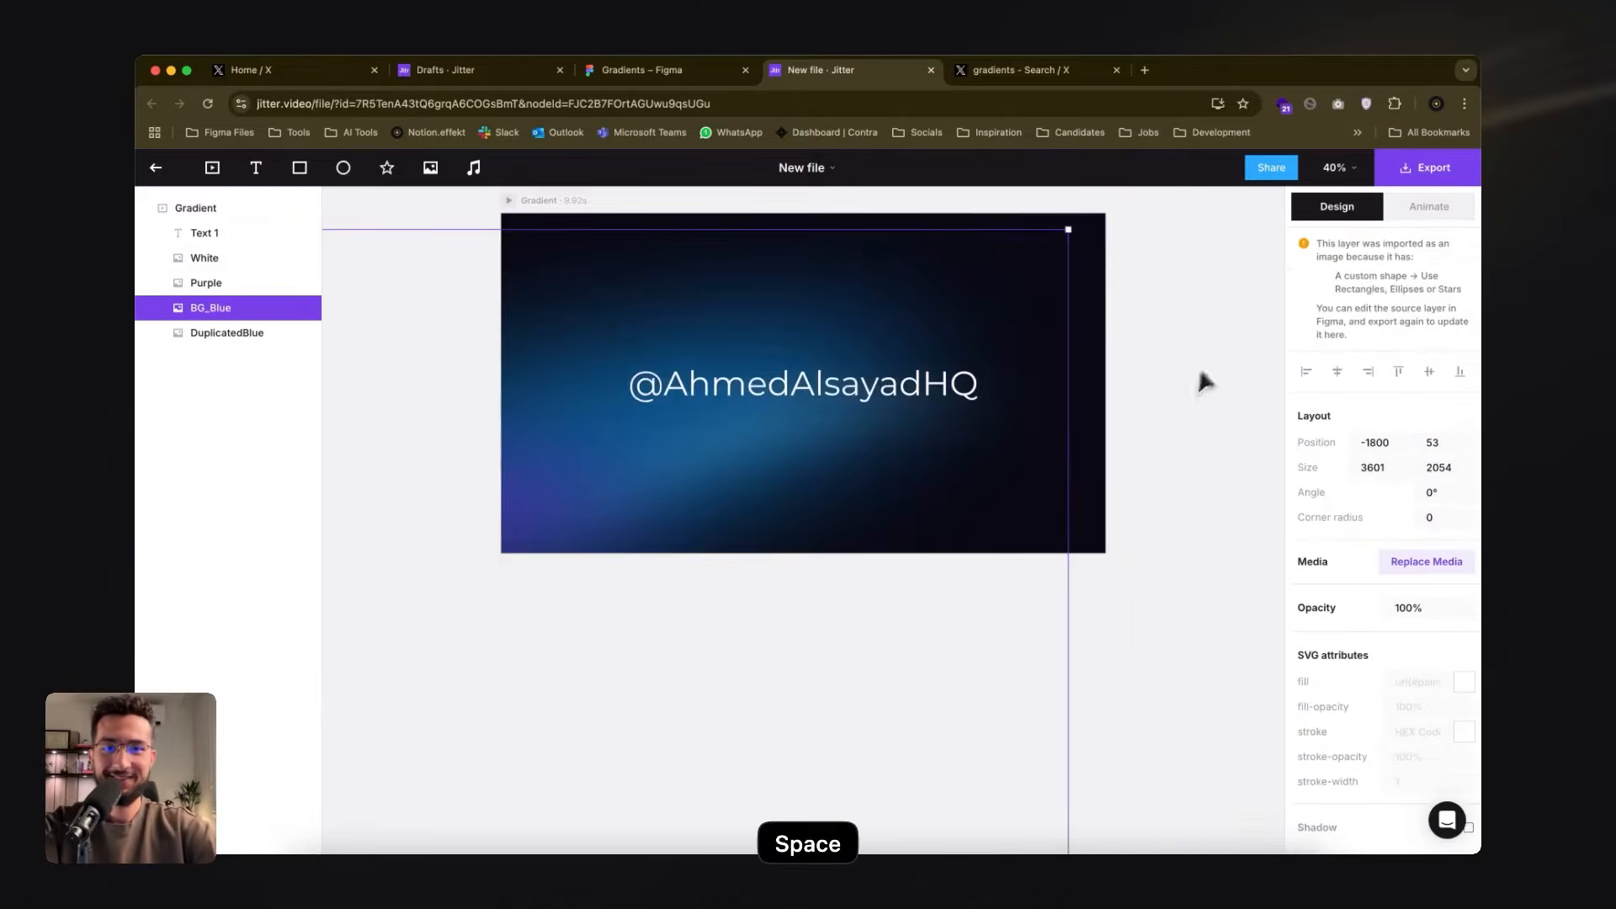
click(1428, 206)
click(422, 580)
key(space)
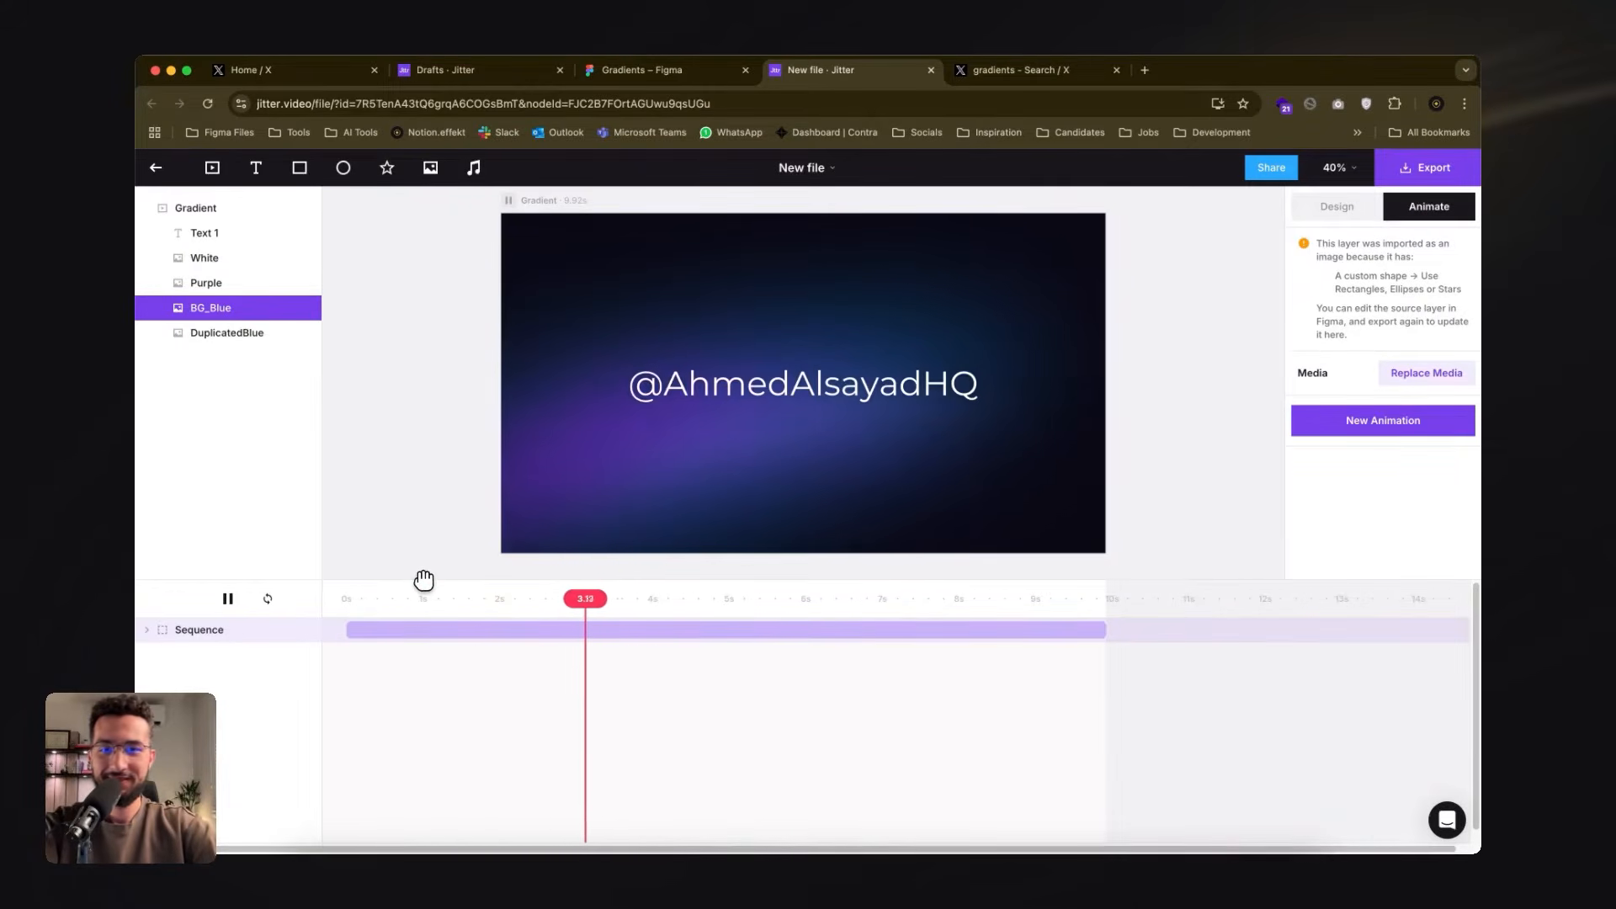
key(space)
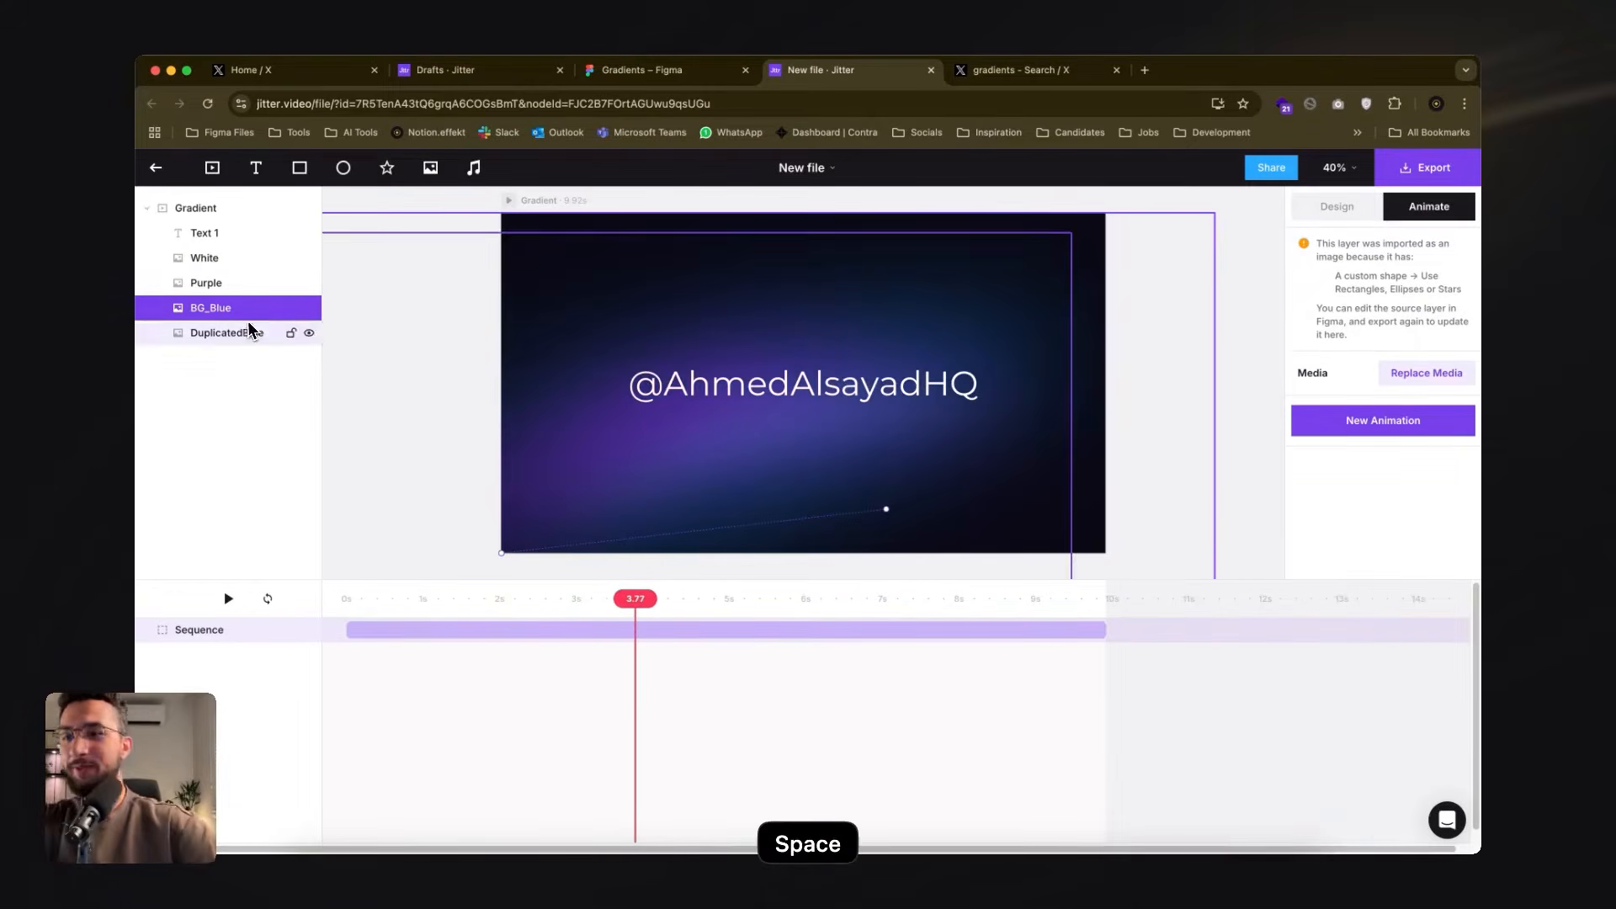
click(212, 239)
key(BackSpace)
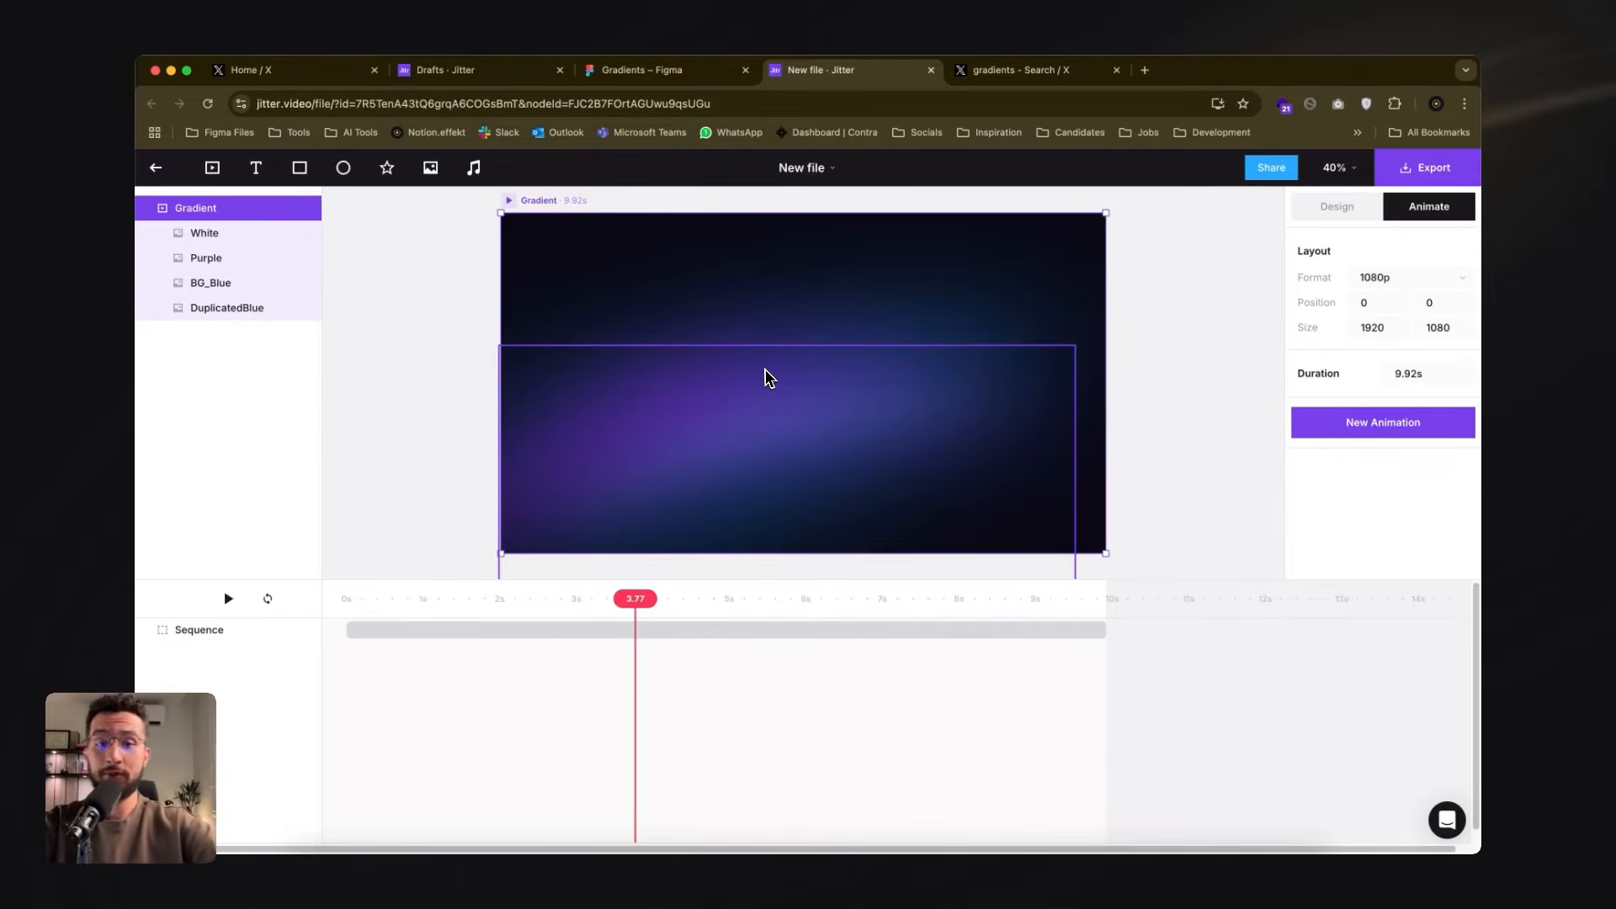
- Recolour the BG_Blue layer by setting its SVG fill to the red AE2727
click(286, 285)
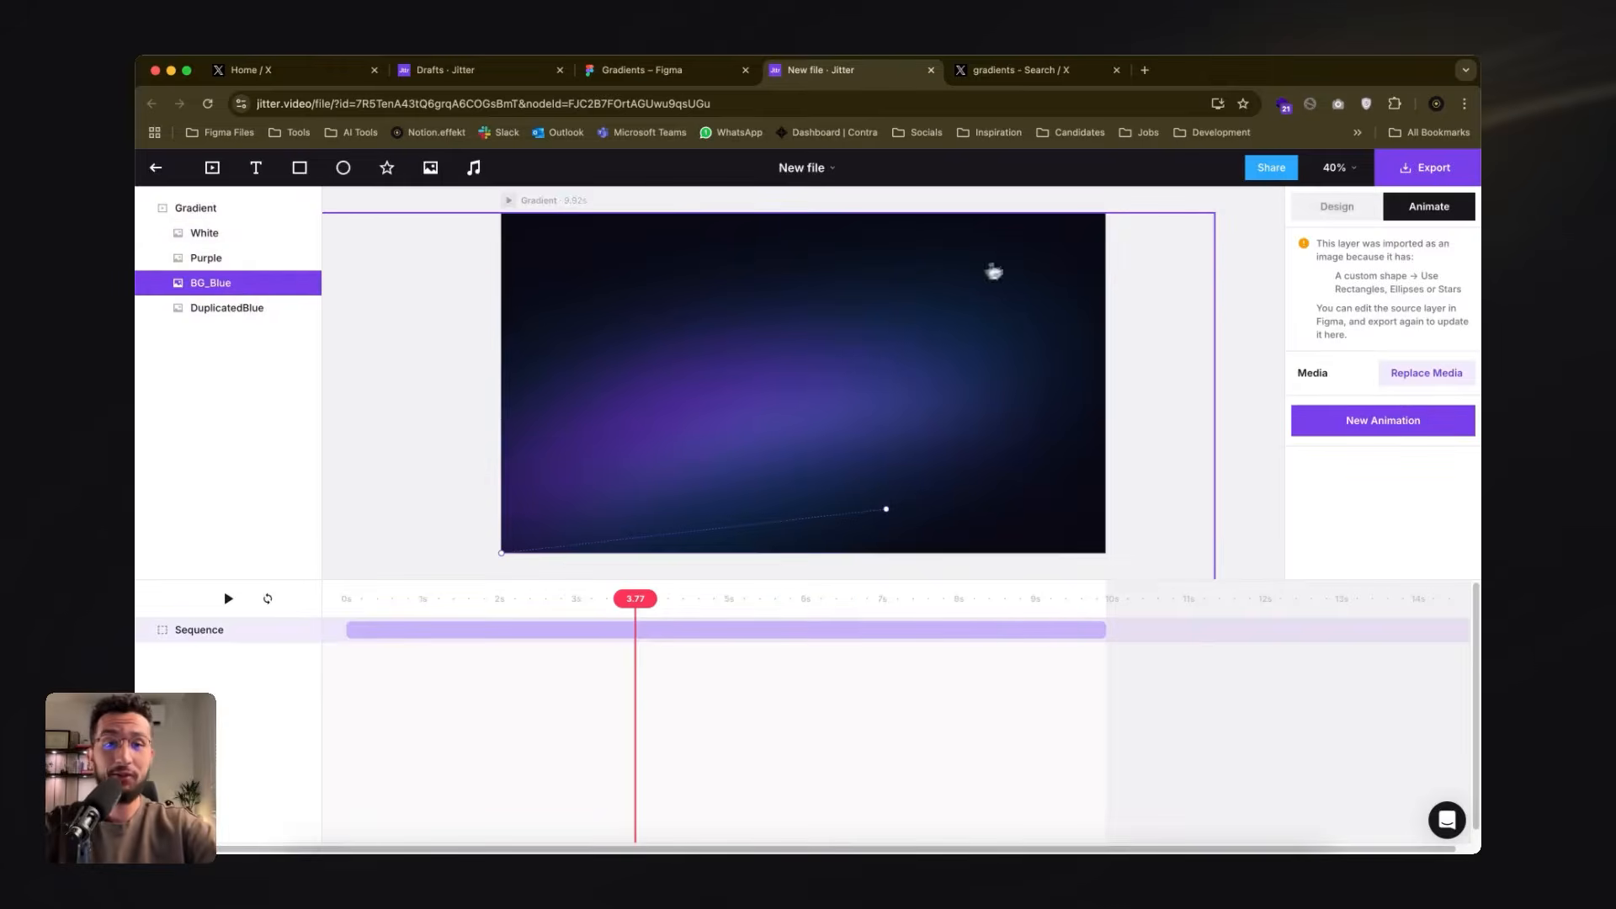
click(1338, 207)
scroll(1402, 555, down, 1)
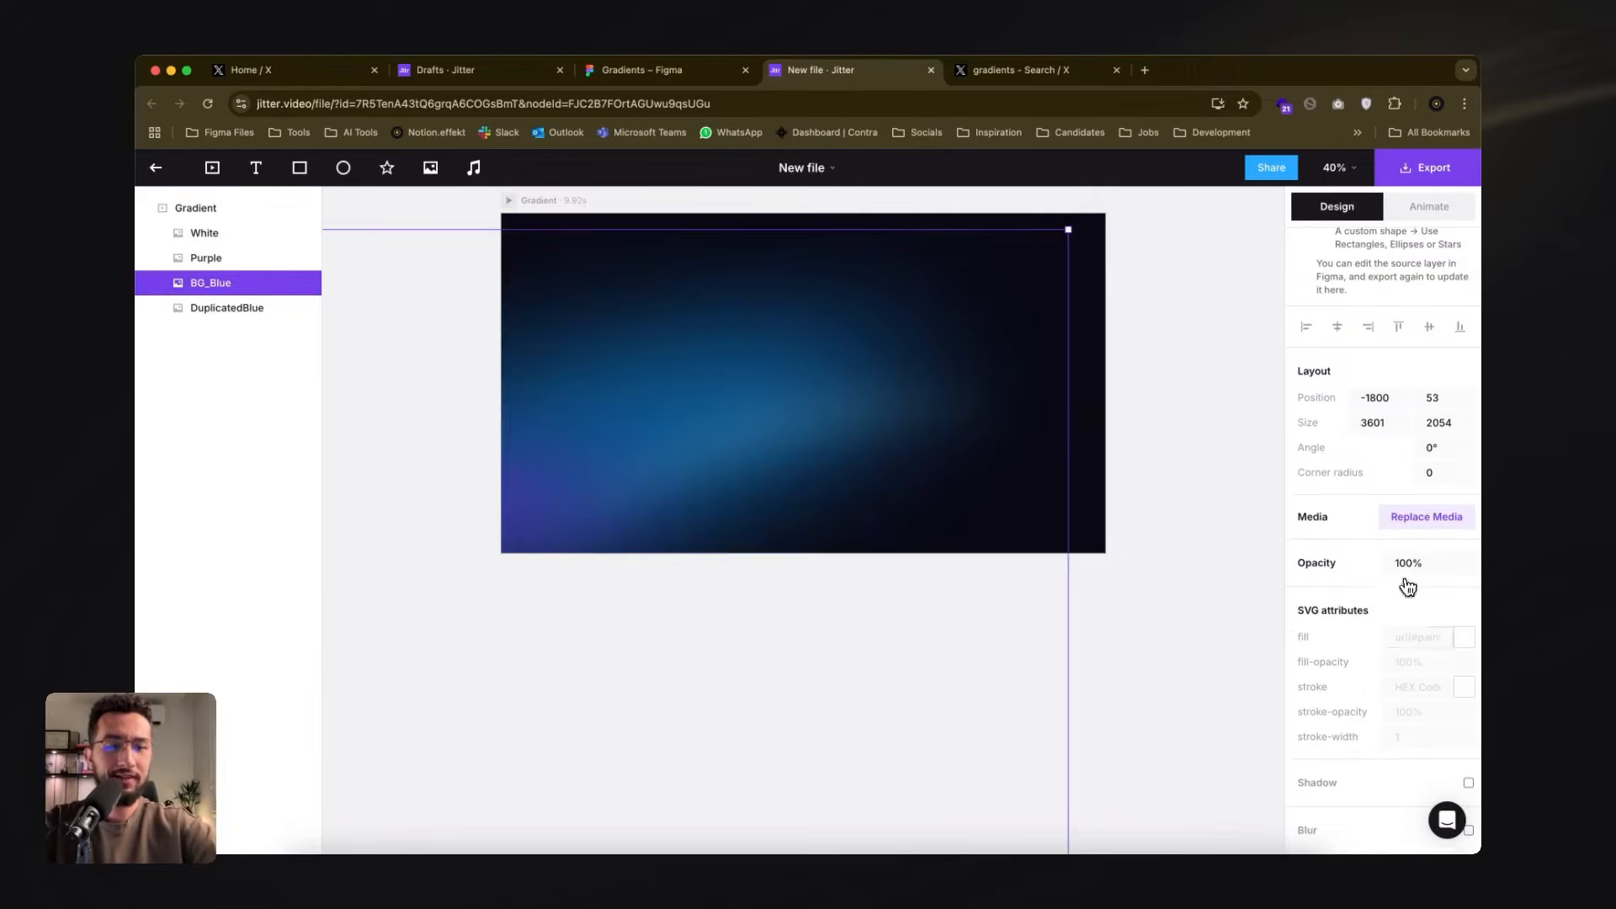
click(1465, 638)
drag(1236, 556, 1257, 521)
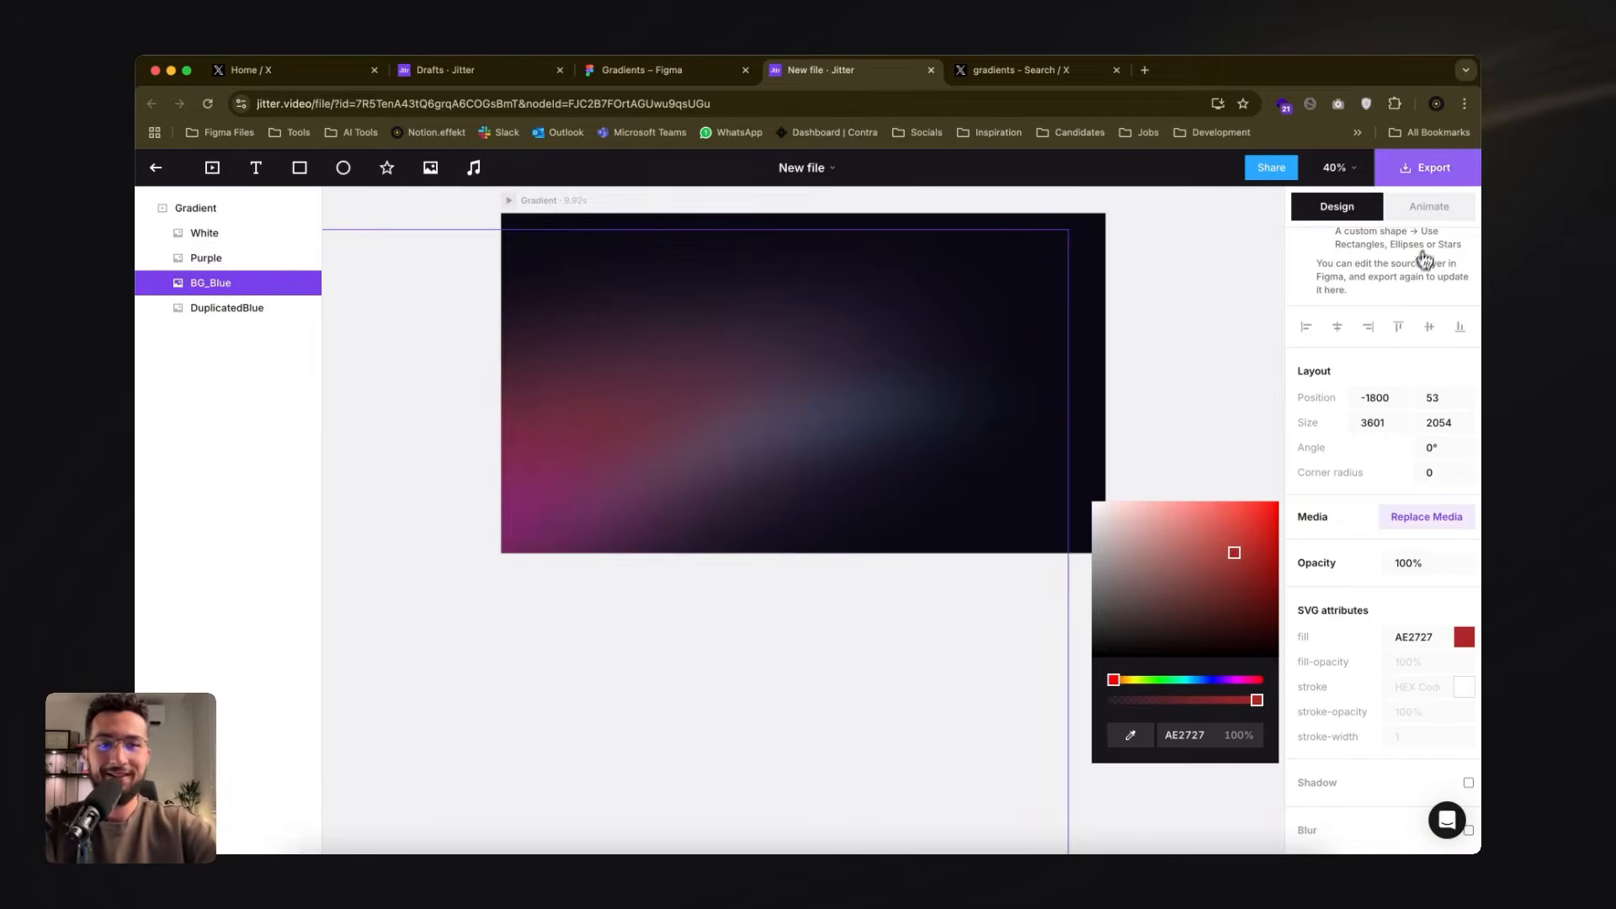
- Preview the loop with the red background layer, and switch to the Gradients file in Figma
click(1429, 206)
key(space)
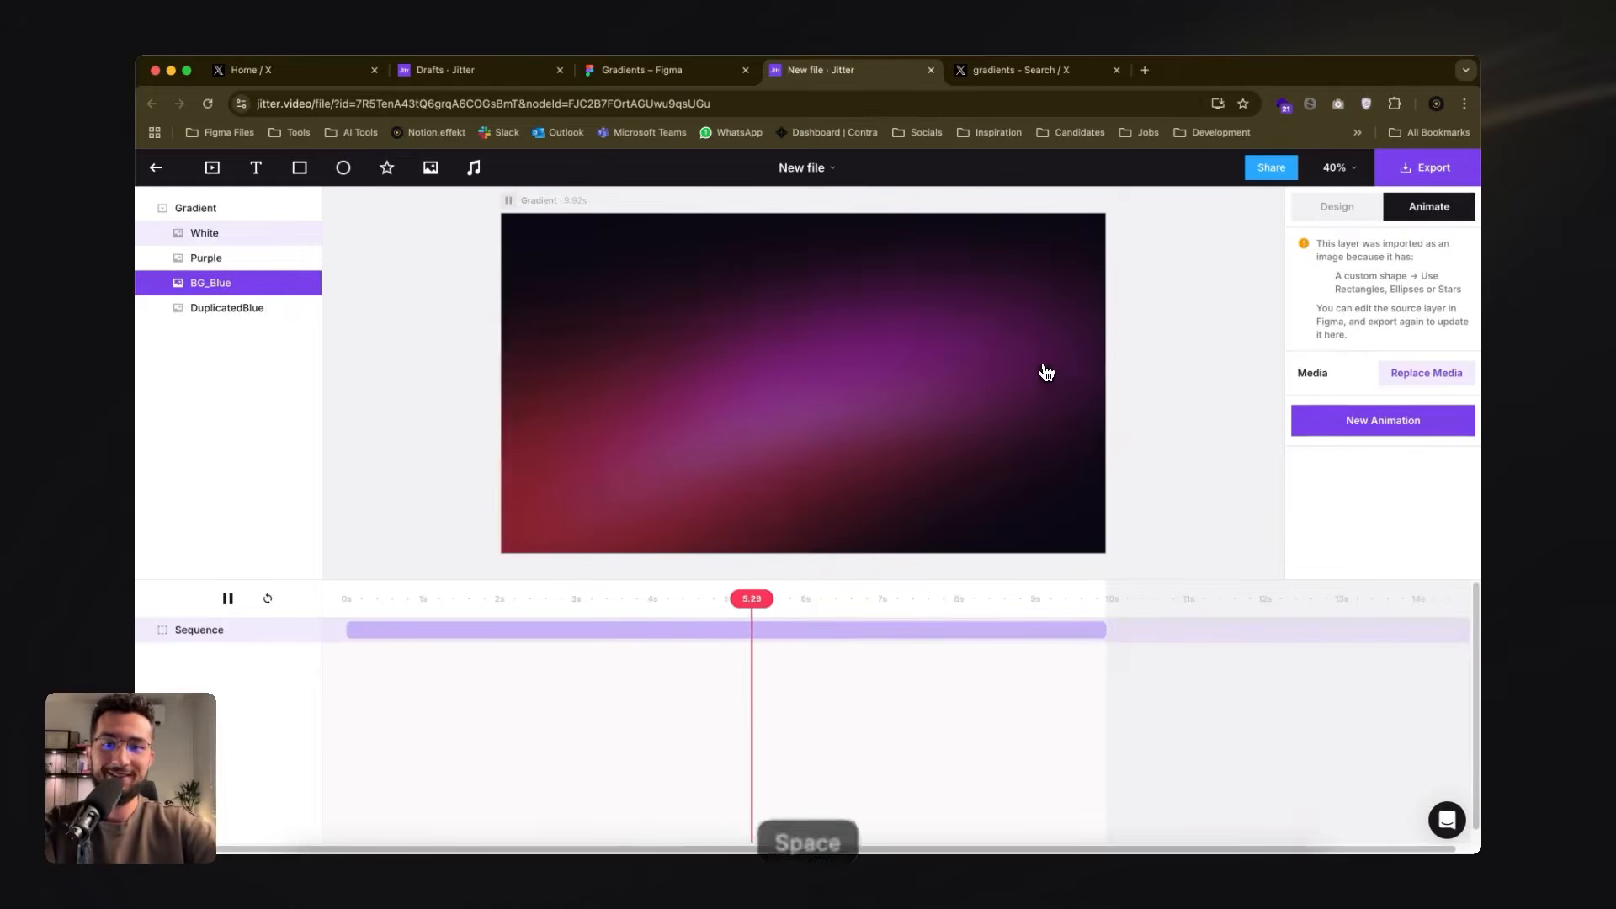
key(space)
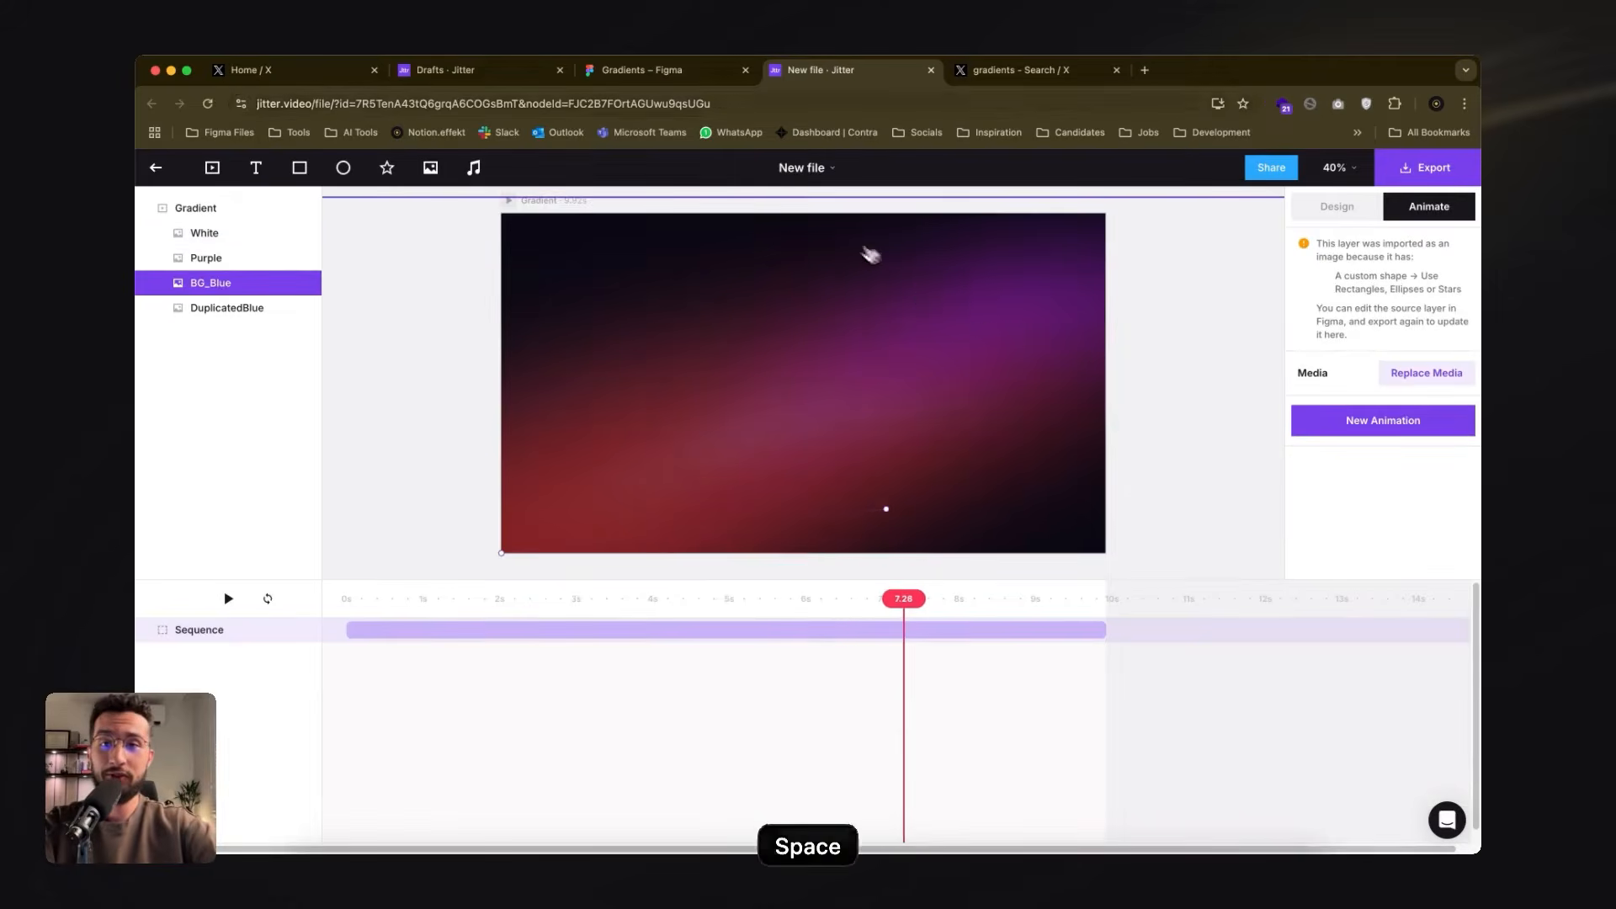
click(648, 70)
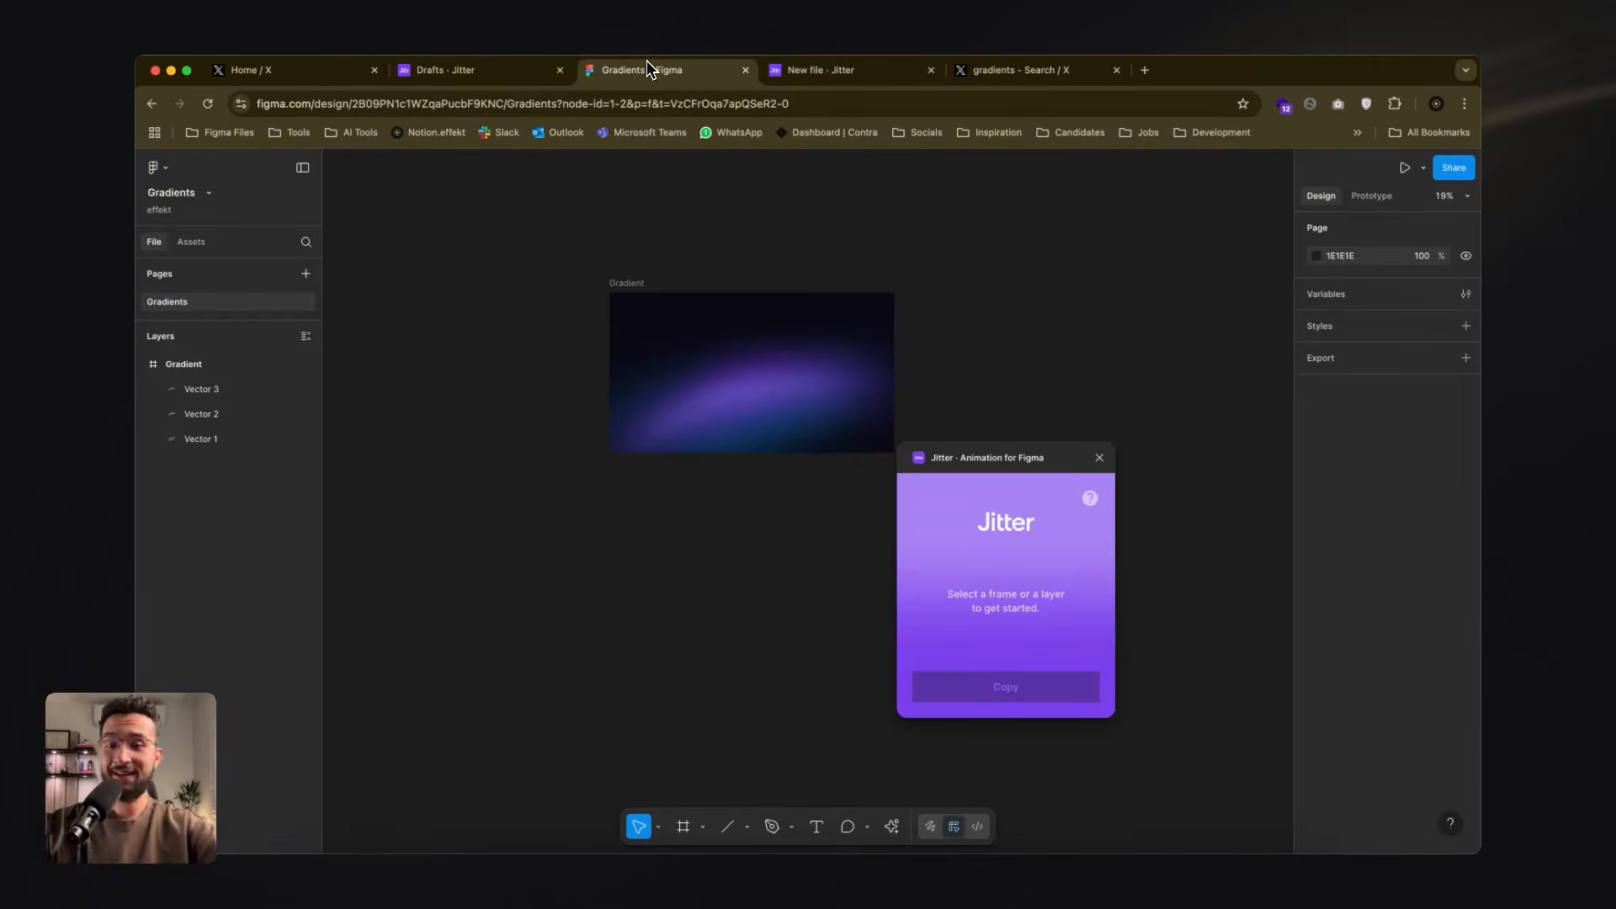